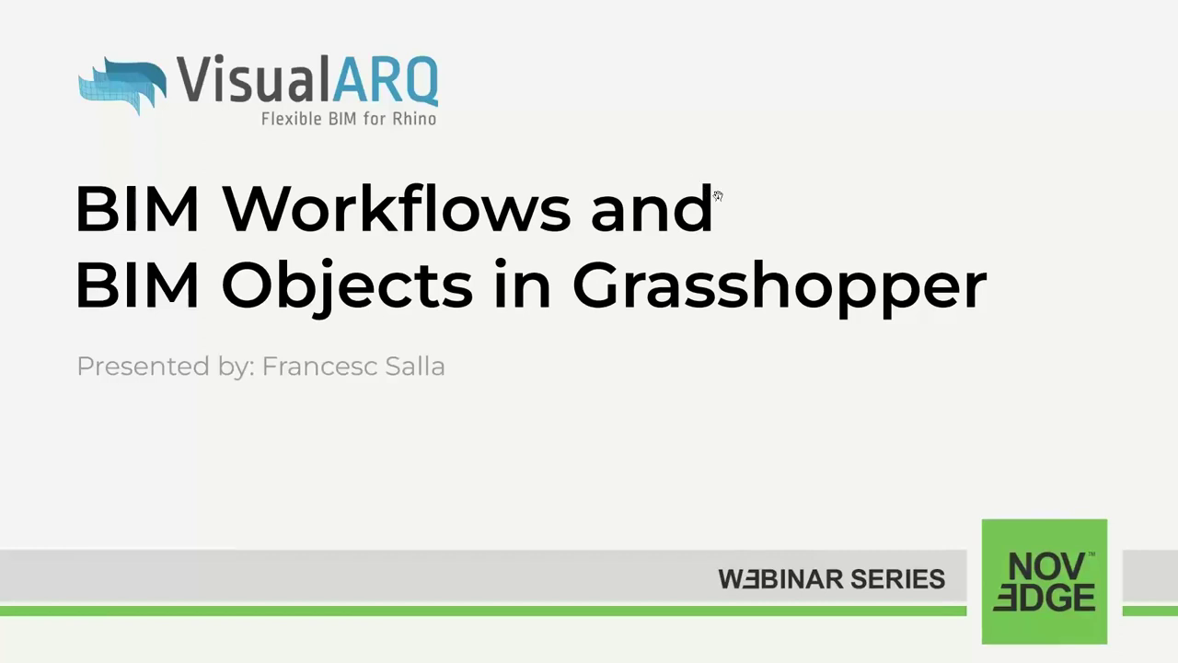
{"action": "left_click", "coordinate": [717, 195]}
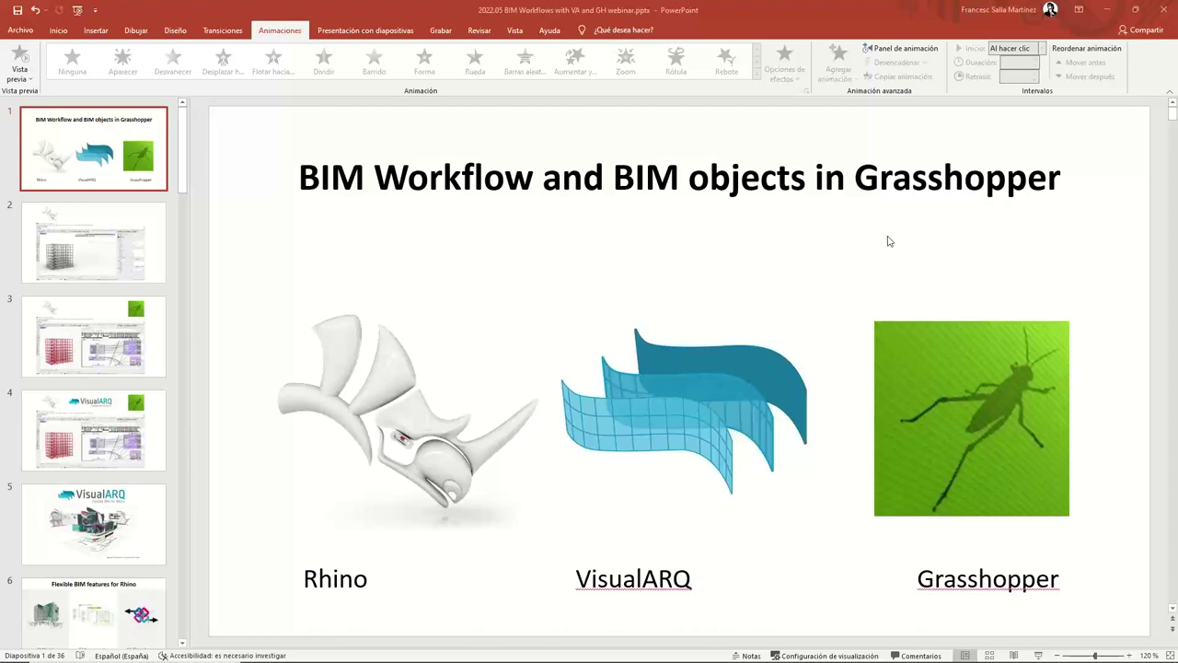
{"action": "left_click", "coordinate": [78, 9]}
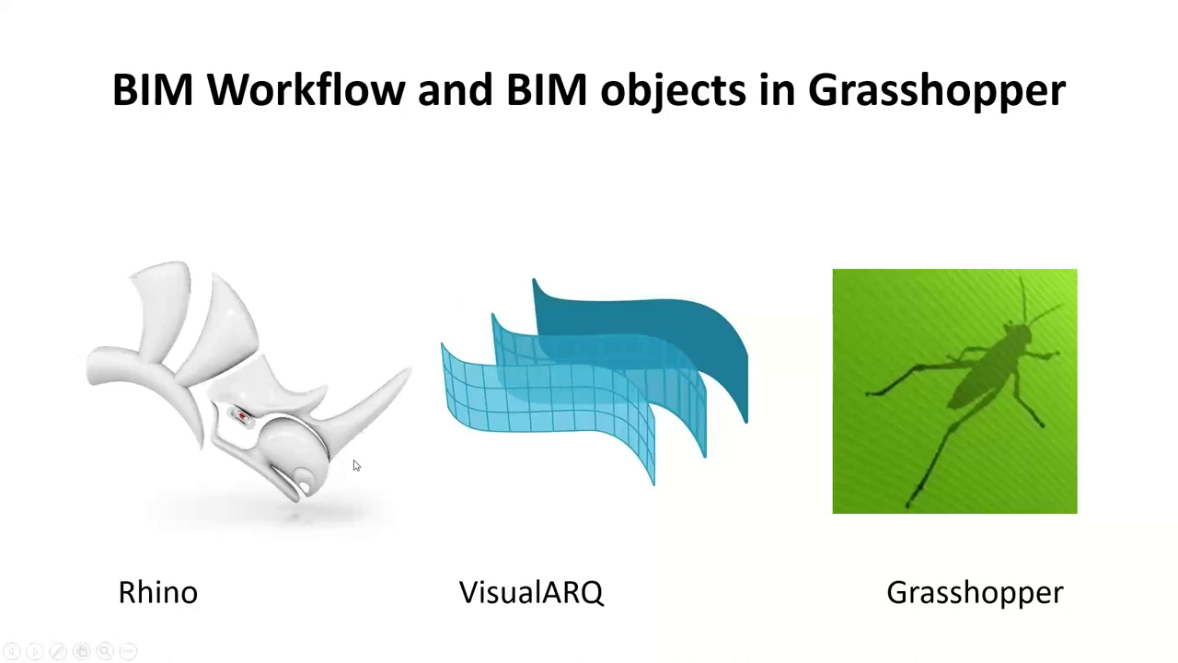
{"action": "left_click", "coordinate": [474, 302]}
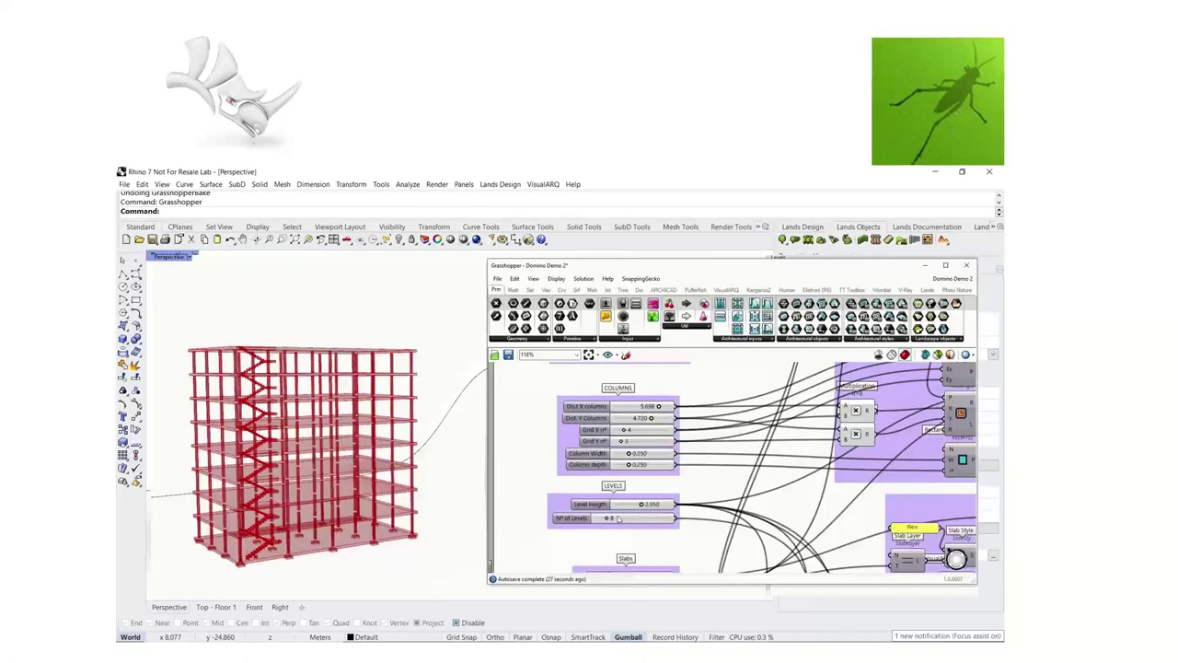
{"action": "left_click_drag", "start_coordinate": [607, 518], "coordinate": [652, 504]}
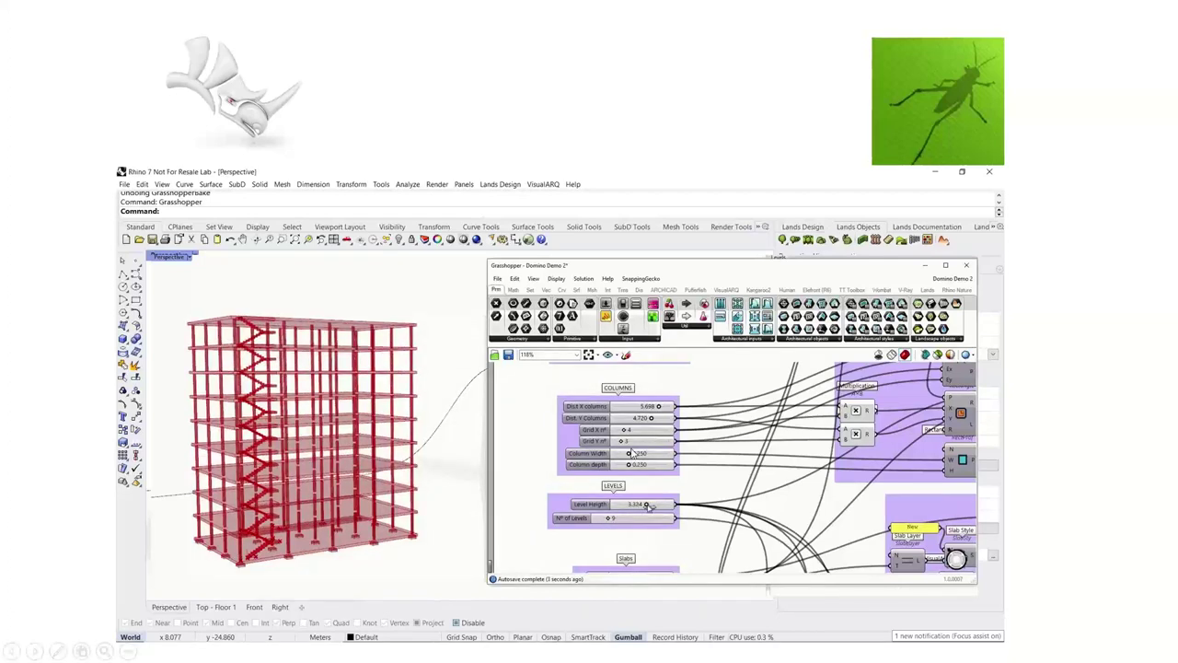
{"action": "left_click_drag", "start_coordinate": [624, 430], "coordinate": [621, 430]}
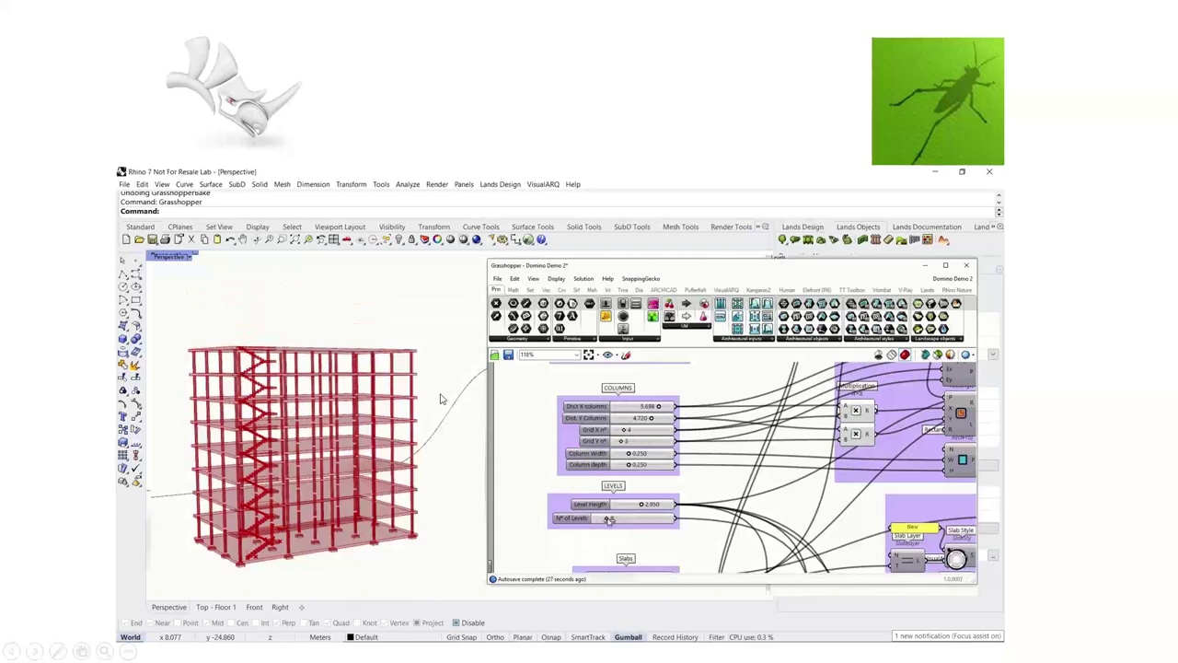
{"action": "left_click_drag", "start_coordinate": [610, 520], "coordinate": [603, 521]}
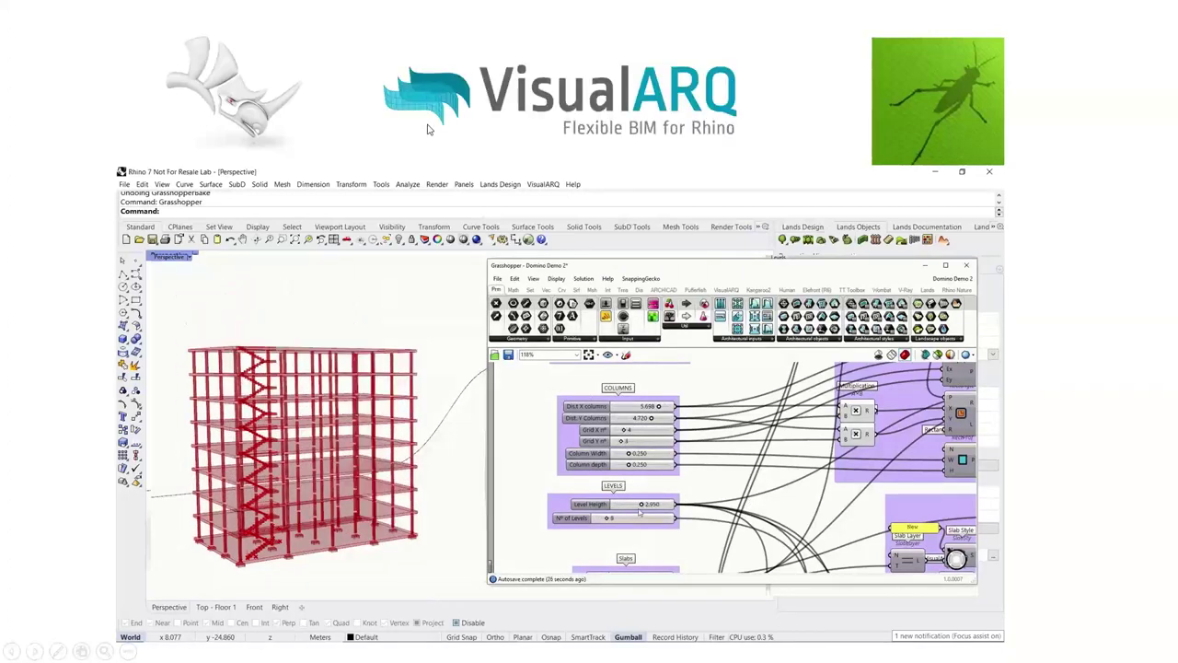
{"action": "left_click_drag", "start_coordinate": [608, 518], "coordinate": [600, 520]}
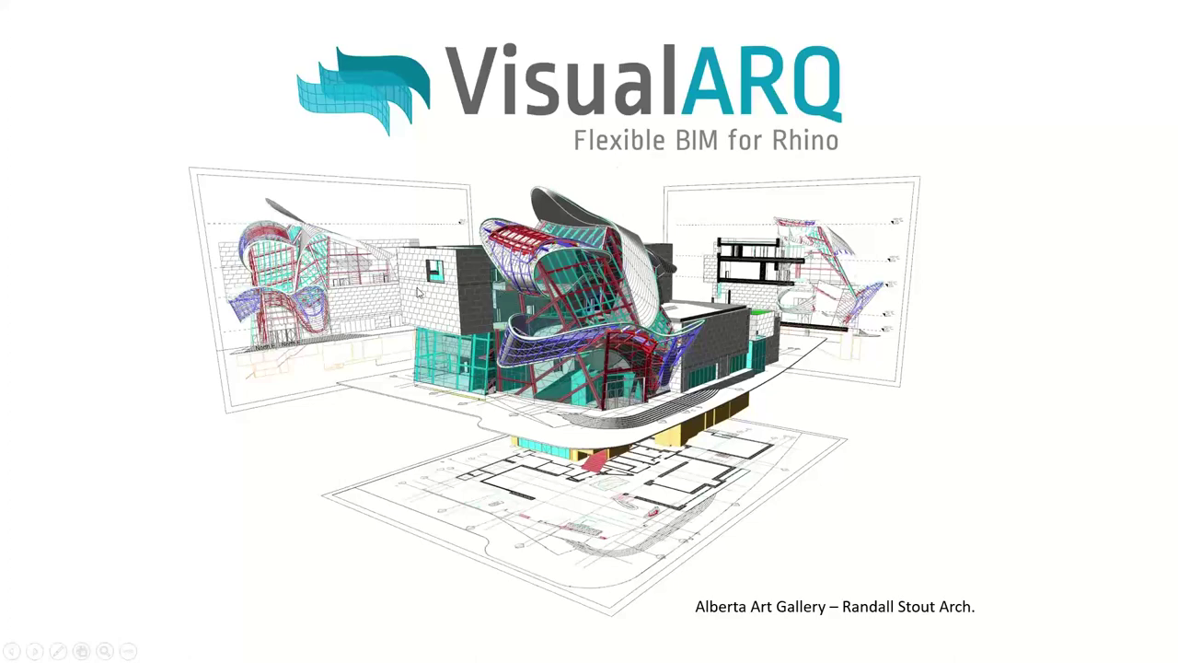
{"action": "left_click", "coordinate": [481, 353]}
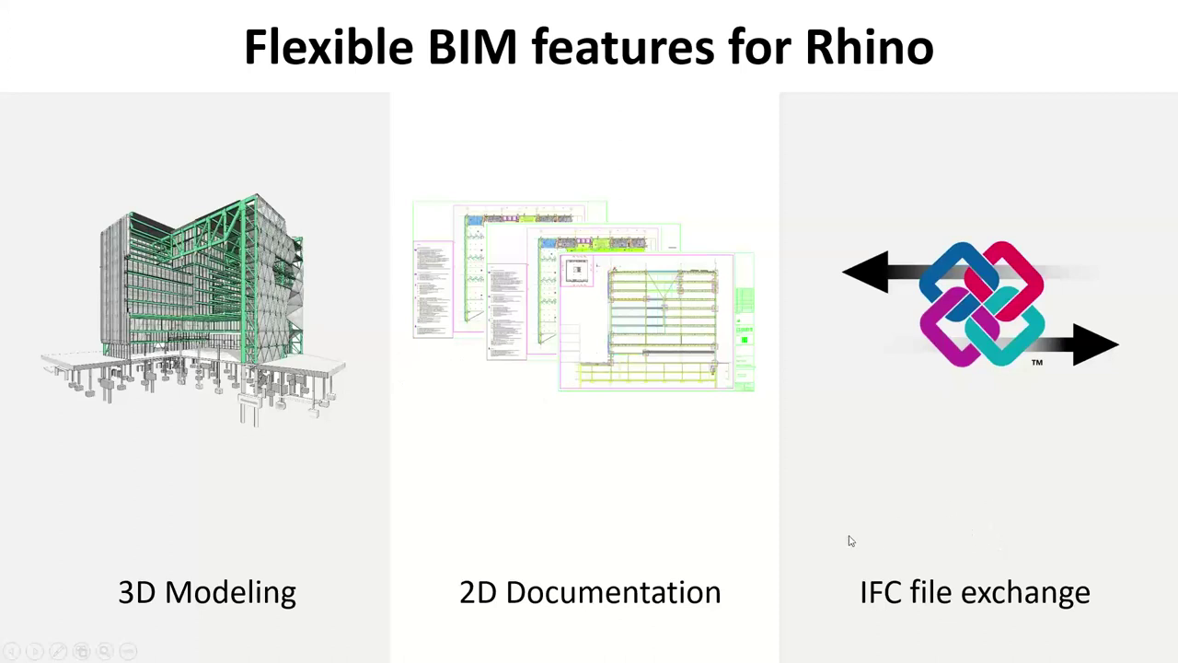
{"action": "left_click", "coordinate": [733, 513]}
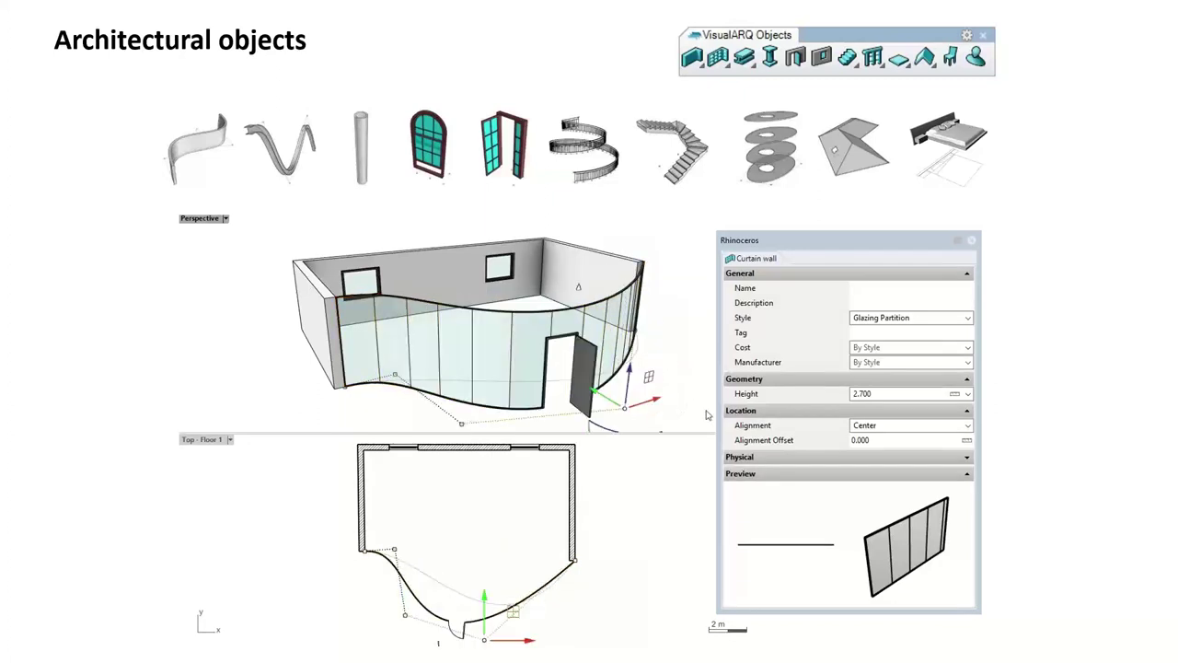
{"action": "key", "text": "Right"}
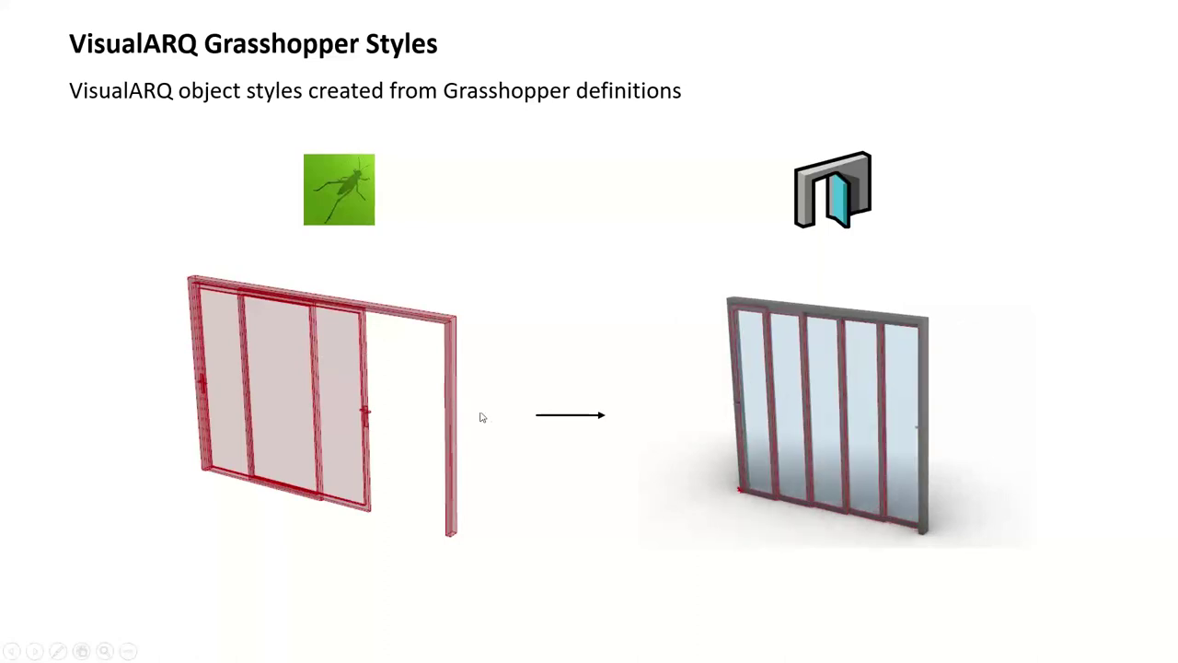
{"action": "left_click", "coordinate": [520, 495]}
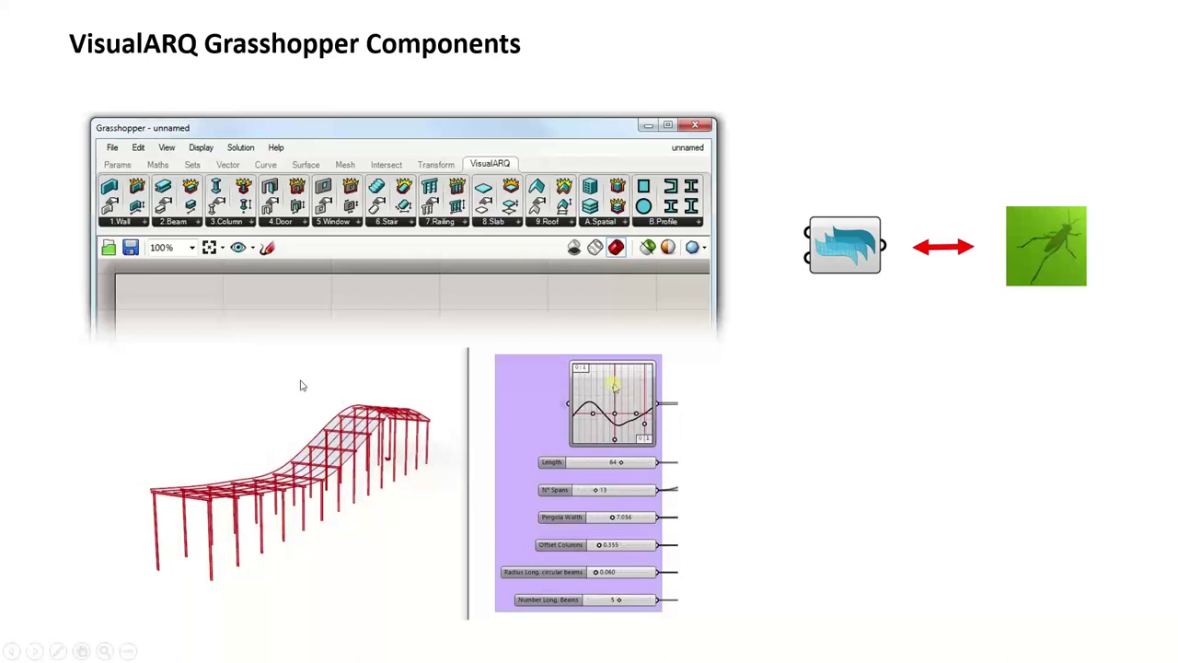
{"action": "left_click", "coordinate": [394, 471]}
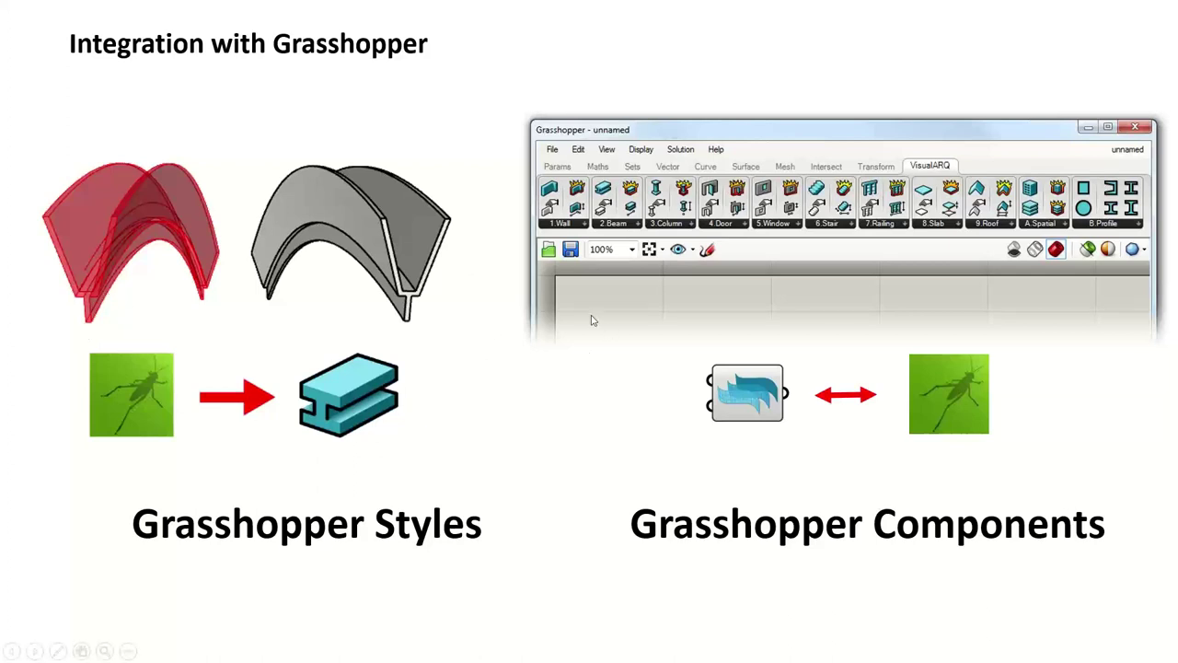
{"action": "left_click", "coordinate": [518, 347]}
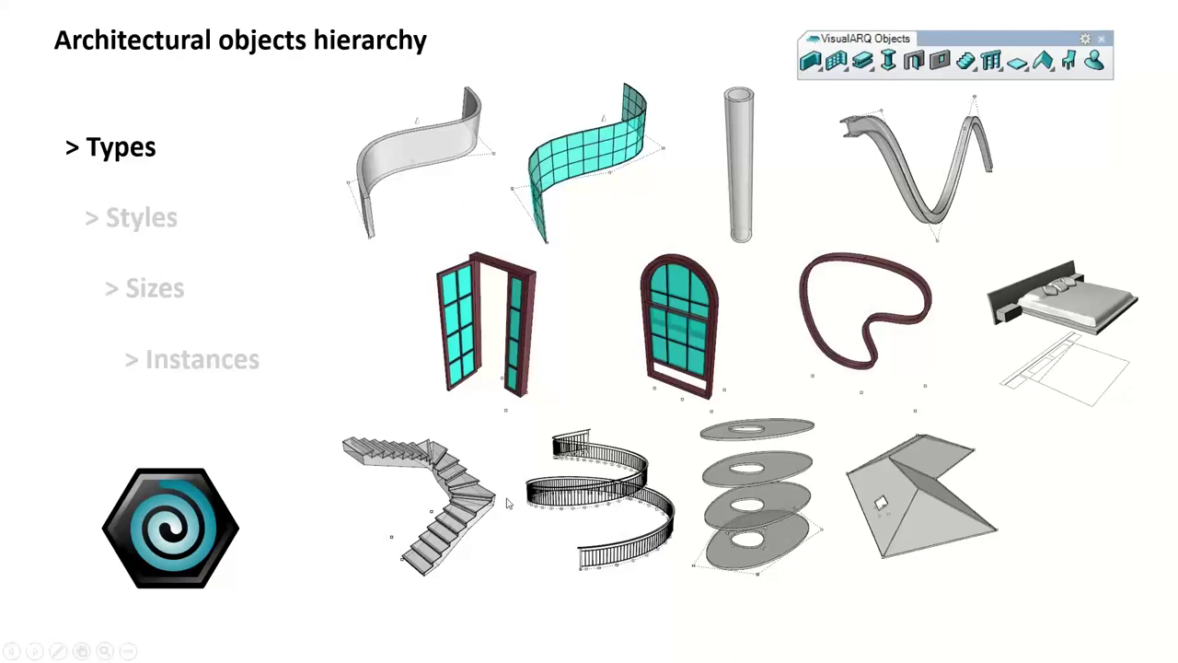
{"action": "left_click", "coordinate": [550, 396]}
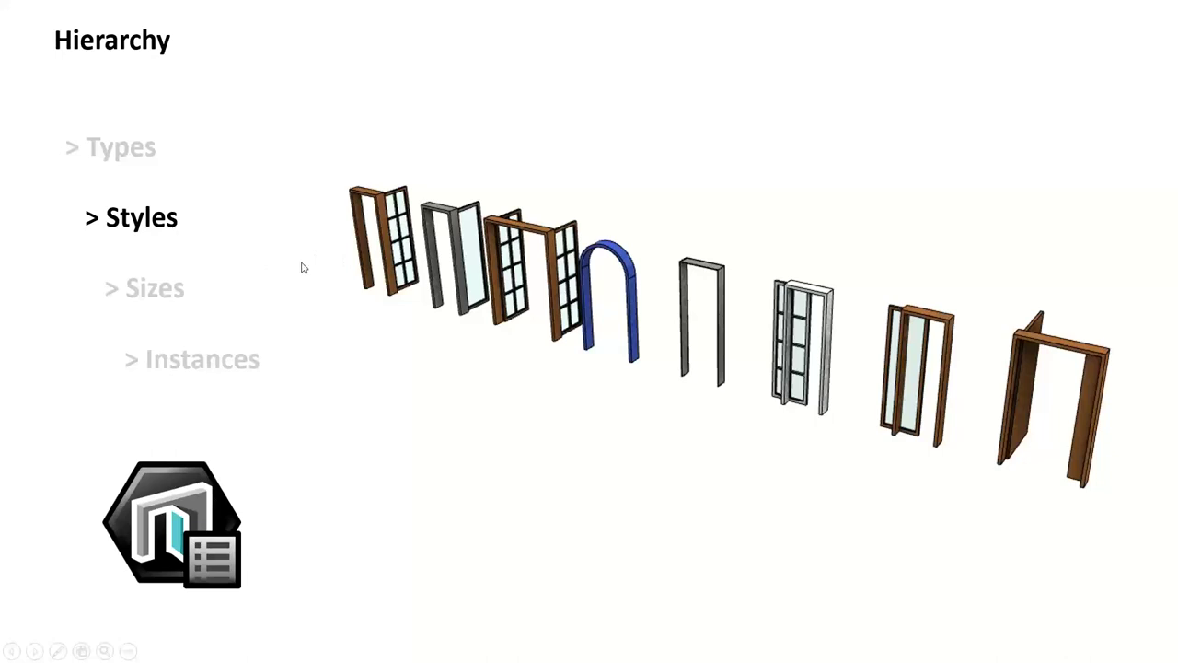
{"action": "left_click", "coordinate": [454, 295]}
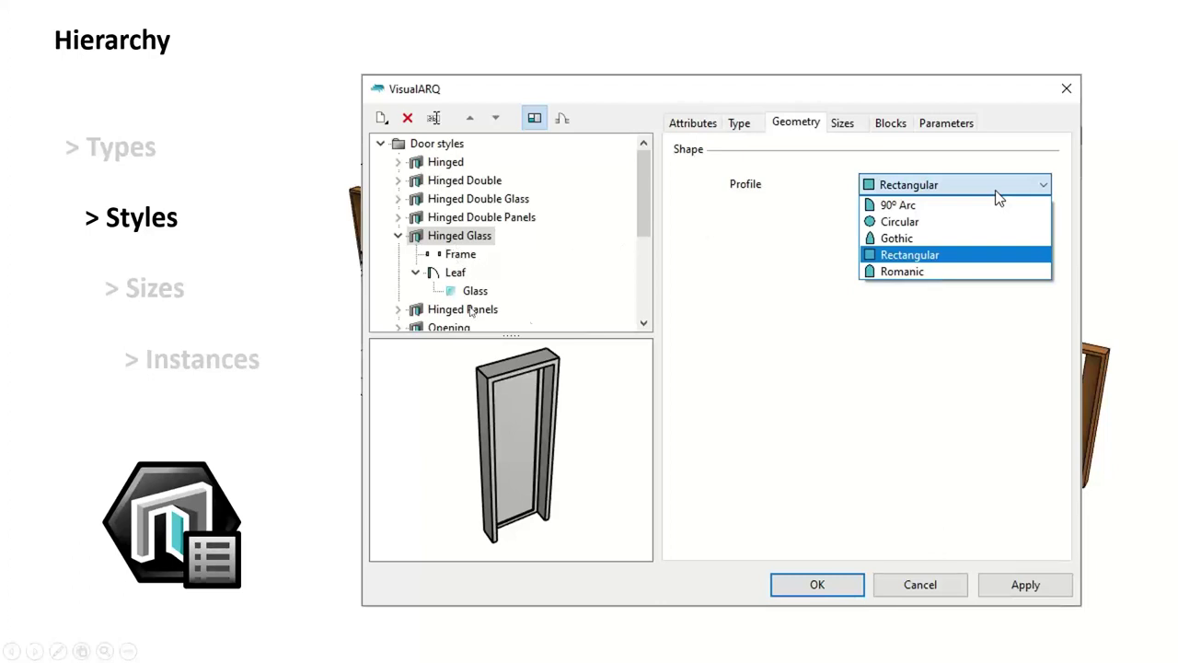
{"action": "left_click", "coordinate": [629, 324]}
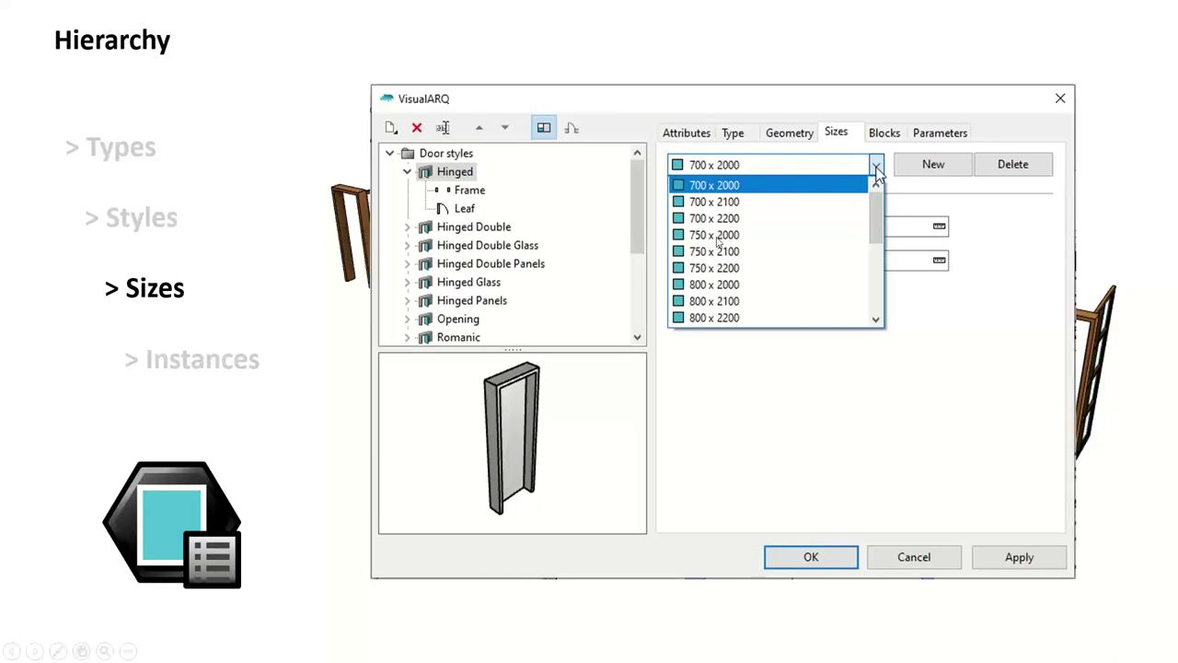
{"action": "left_click", "coordinate": [641, 287]}
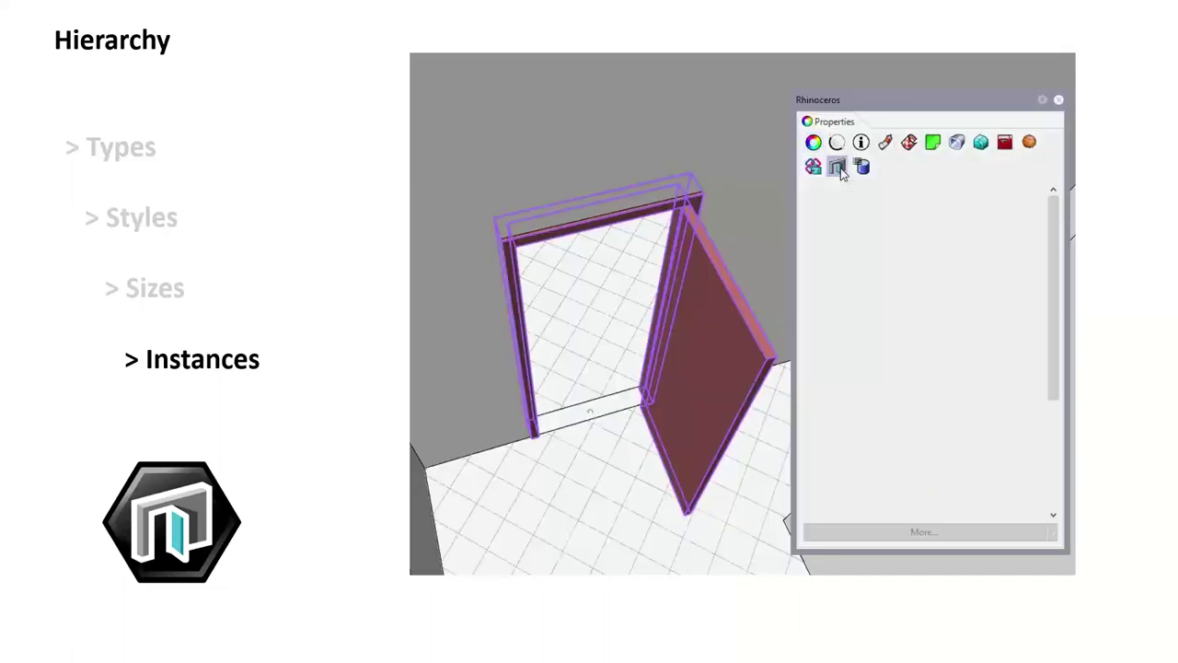
{"action": "left_click", "coordinate": [1038, 263]}
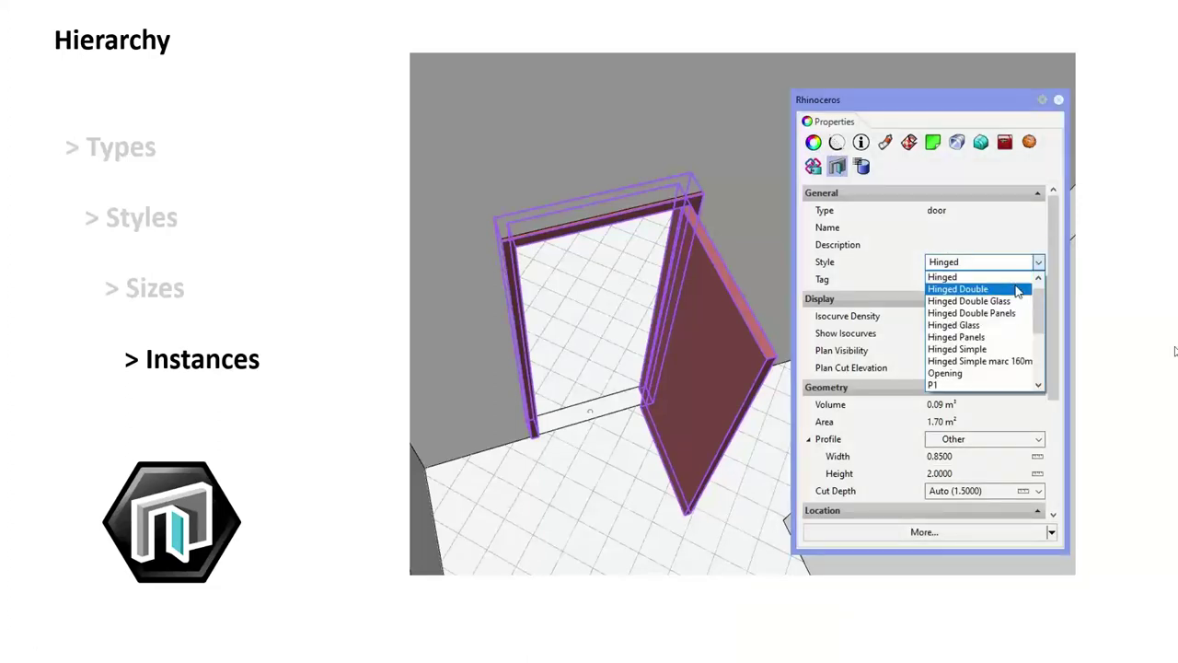
{"action": "left_click", "coordinate": [1016, 289]}
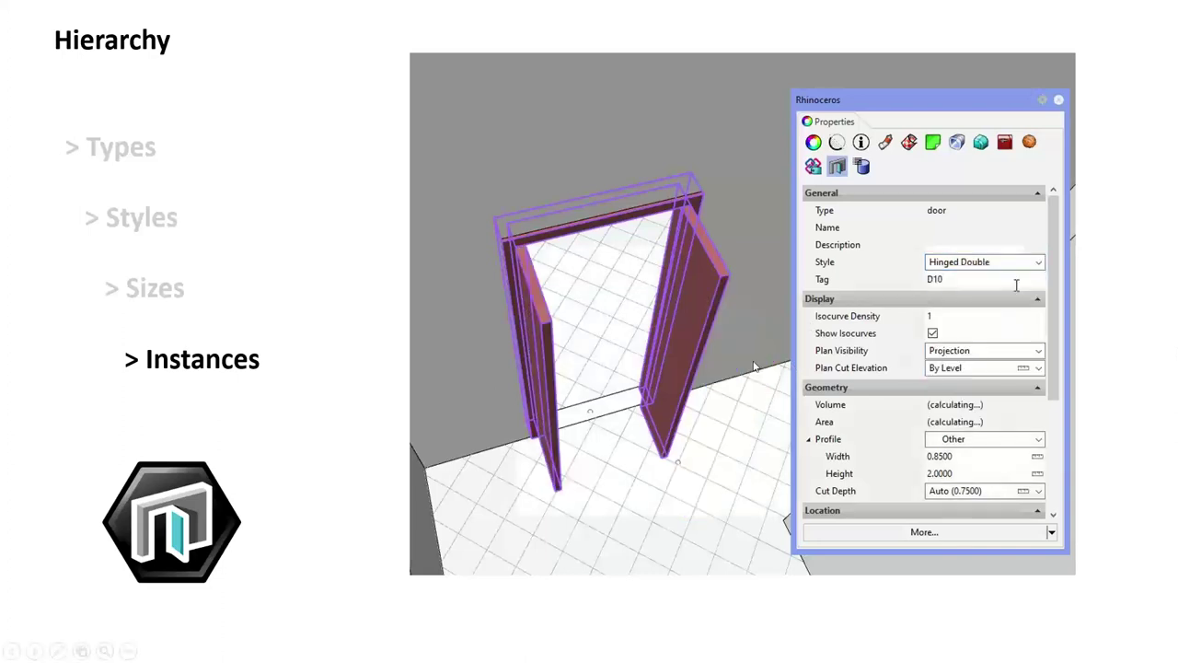
{"action": "left_click", "coordinate": [1037, 262]}
{"action": "left_click", "coordinate": [1018, 304]}
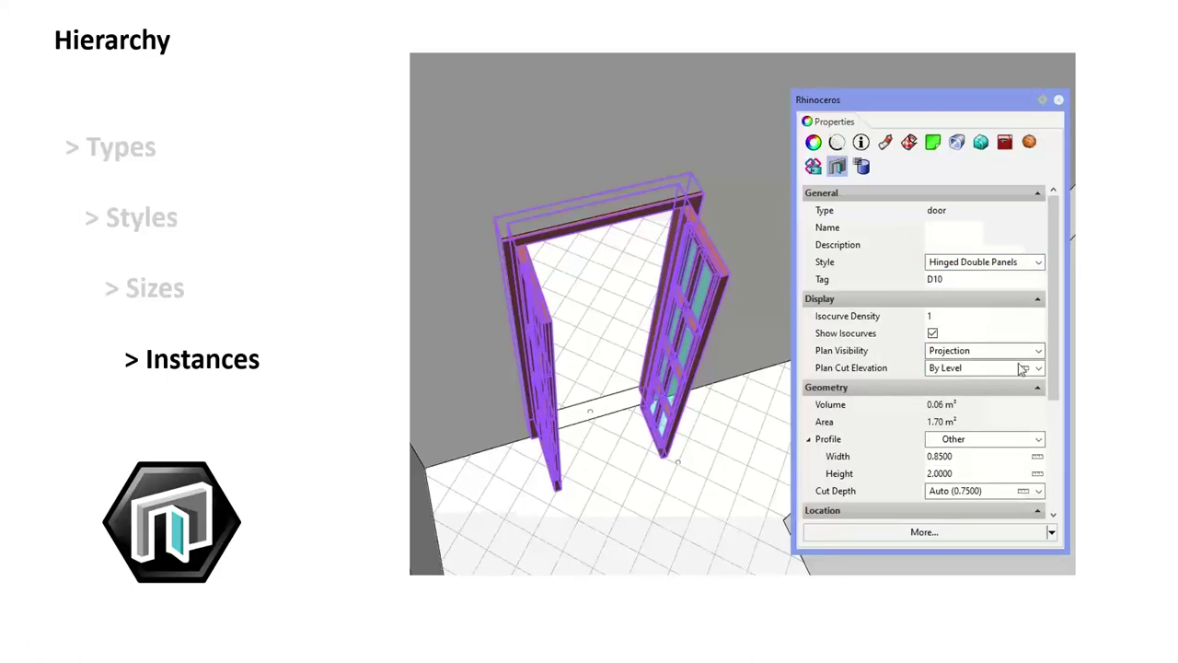
{"action": "double_click", "coordinate": [970, 457]}
{"action": "type", "text": "1.2"}
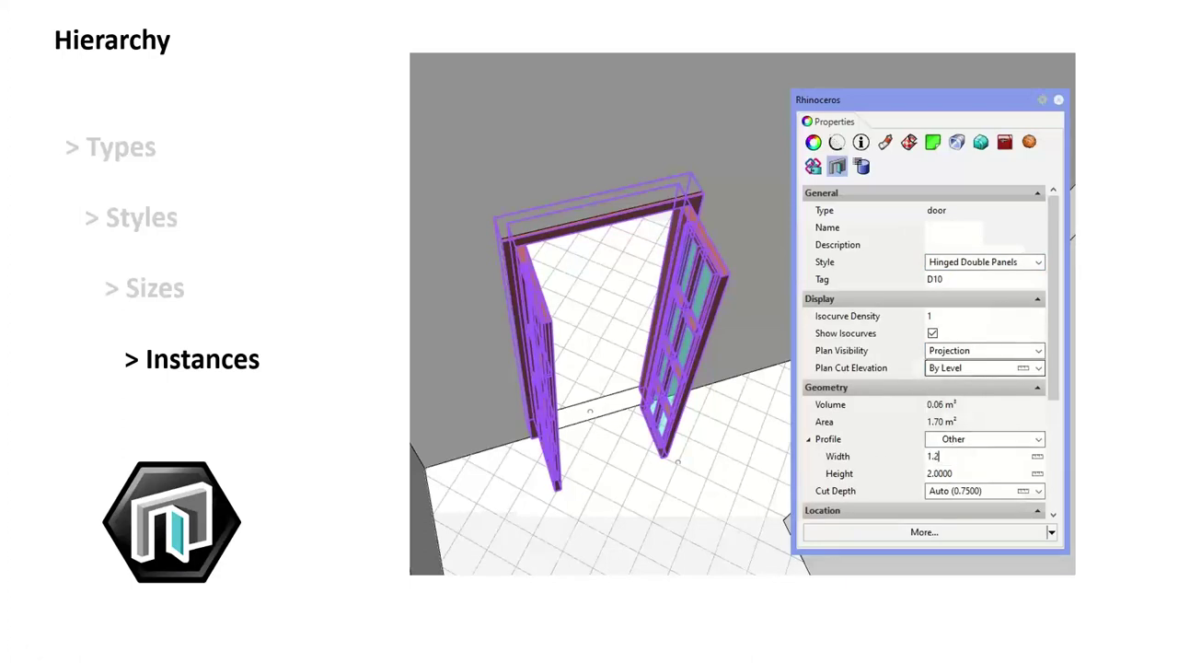
{"action": "key", "text": "Return"}
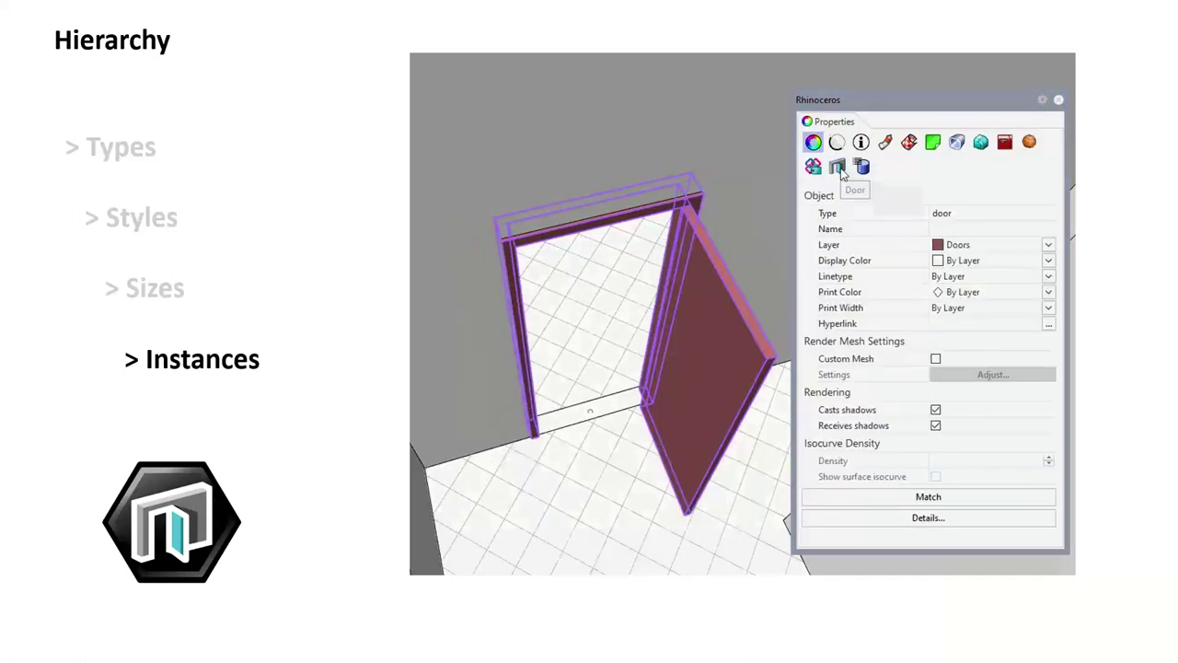
{"action": "left_click", "coordinate": [837, 166]}
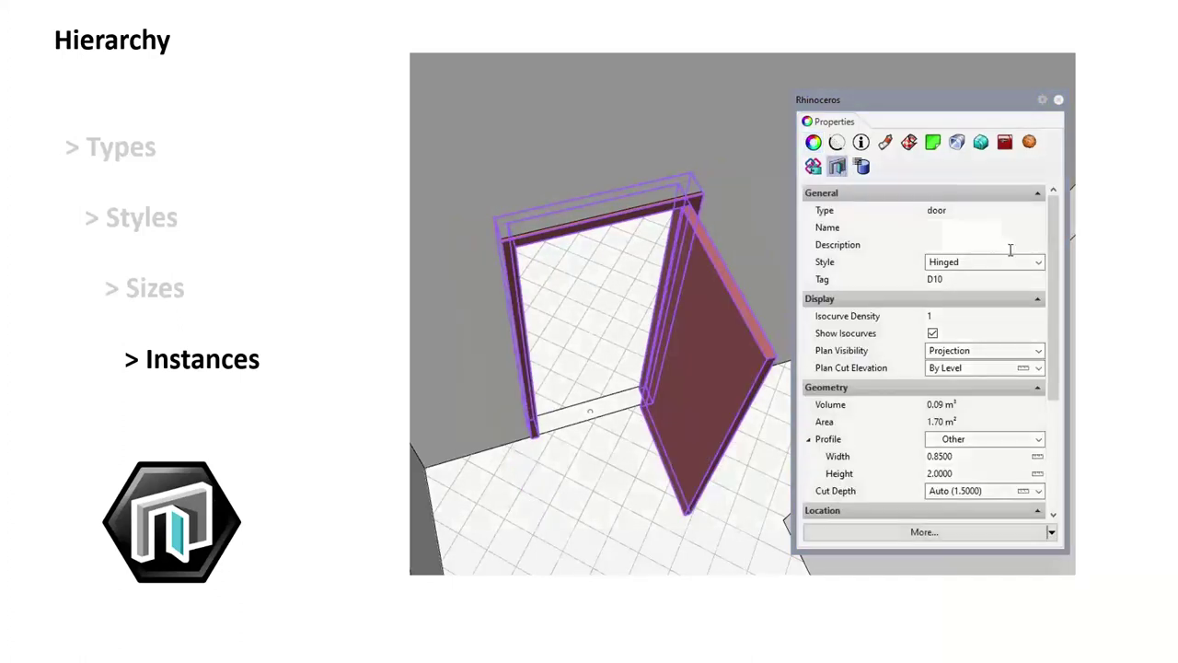
{"action": "left_click", "coordinate": [305, 424]}
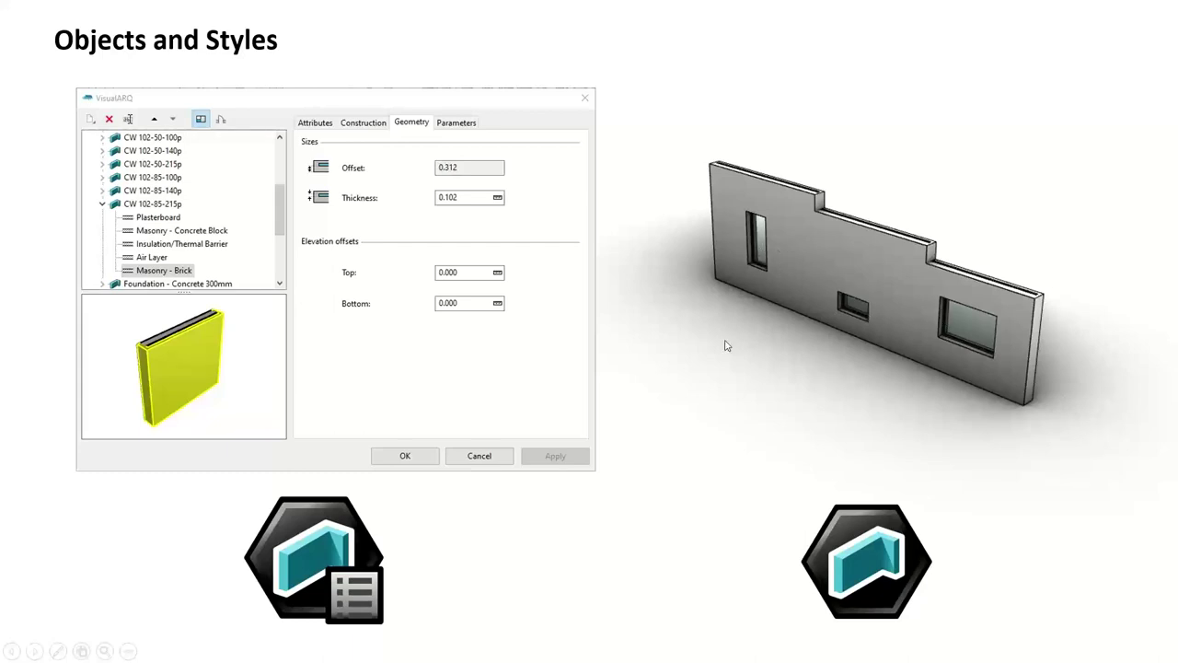
{"action": "left_click", "coordinate": [657, 359]}
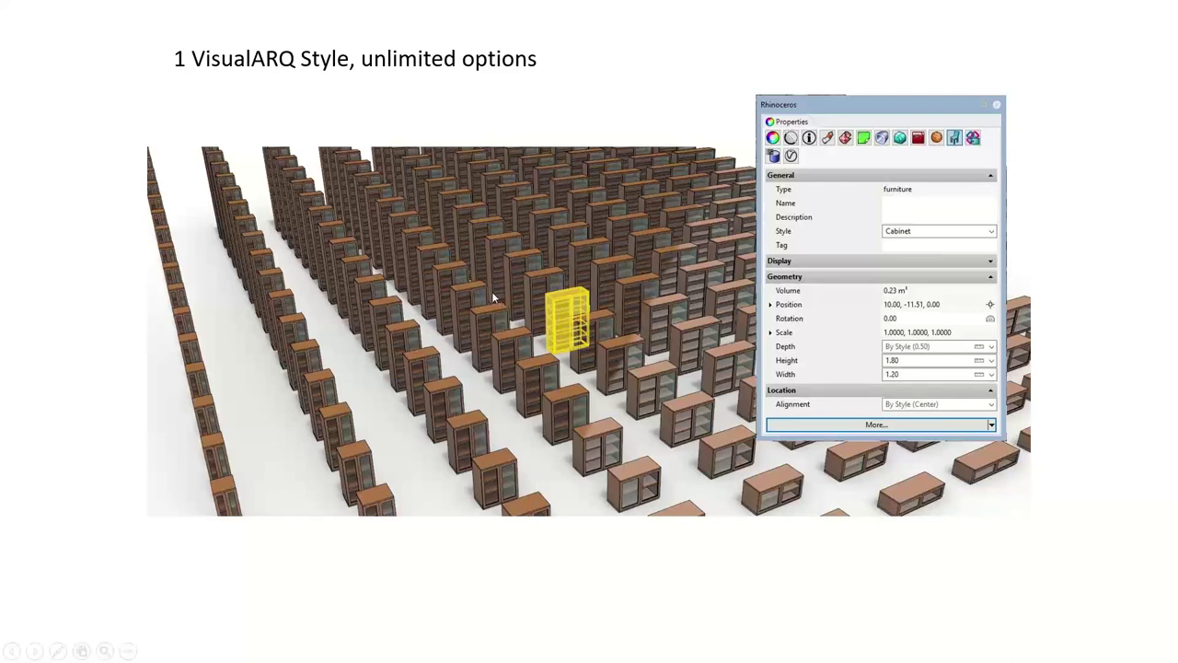
{"action": "left_click", "coordinate": [492, 336]}
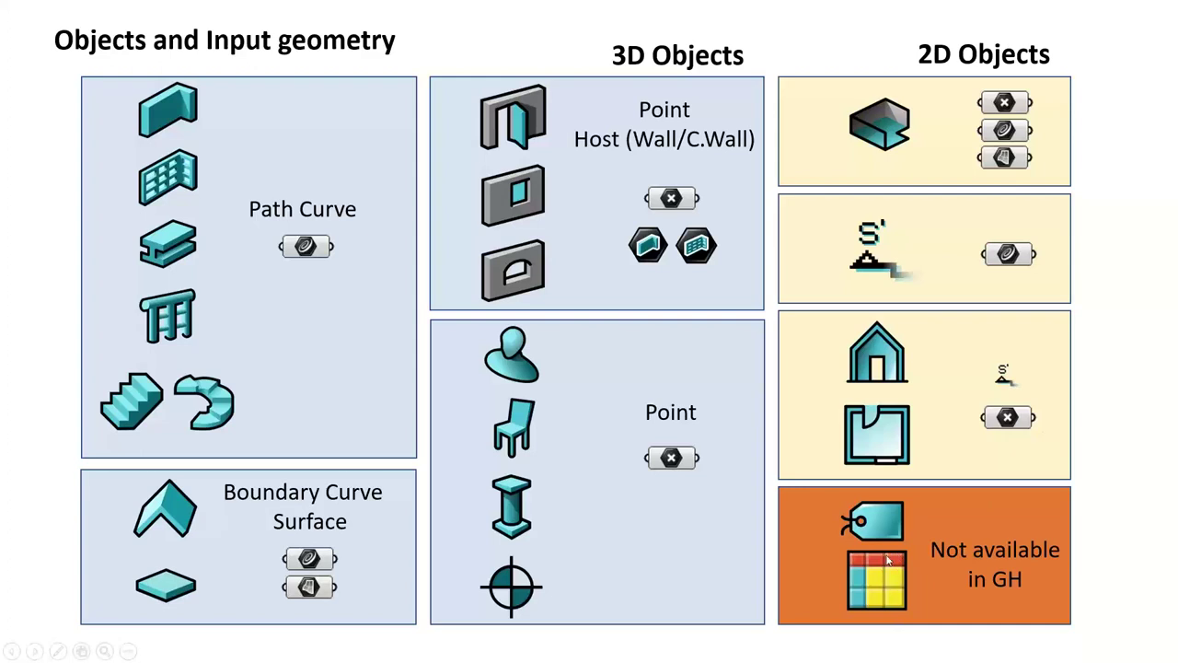
{"action": "left_click", "coordinate": [696, 531]}
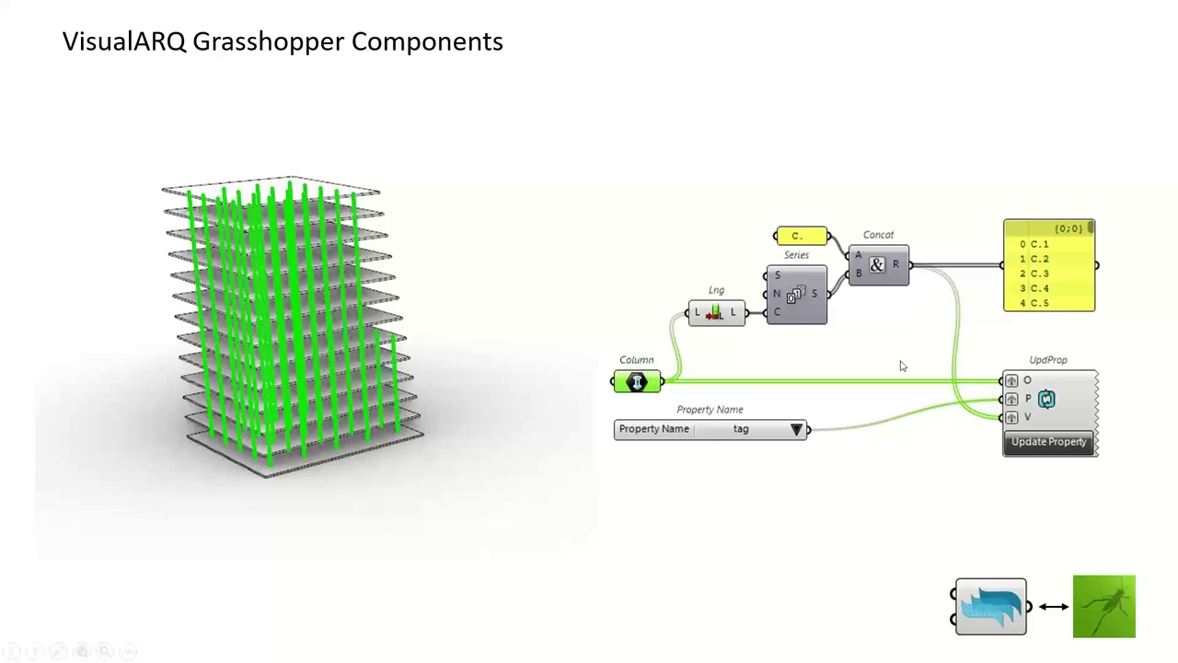
{"action": "left_click", "coordinate": [694, 536]}
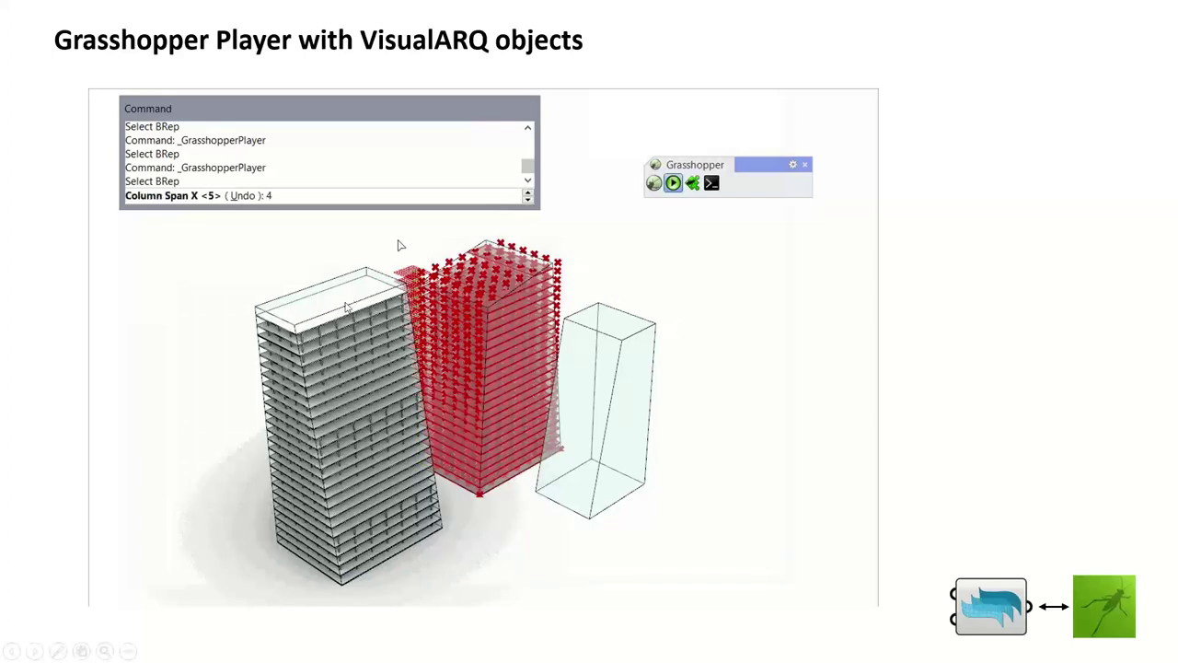
{"action": "left_click", "coordinate": [738, 394]}
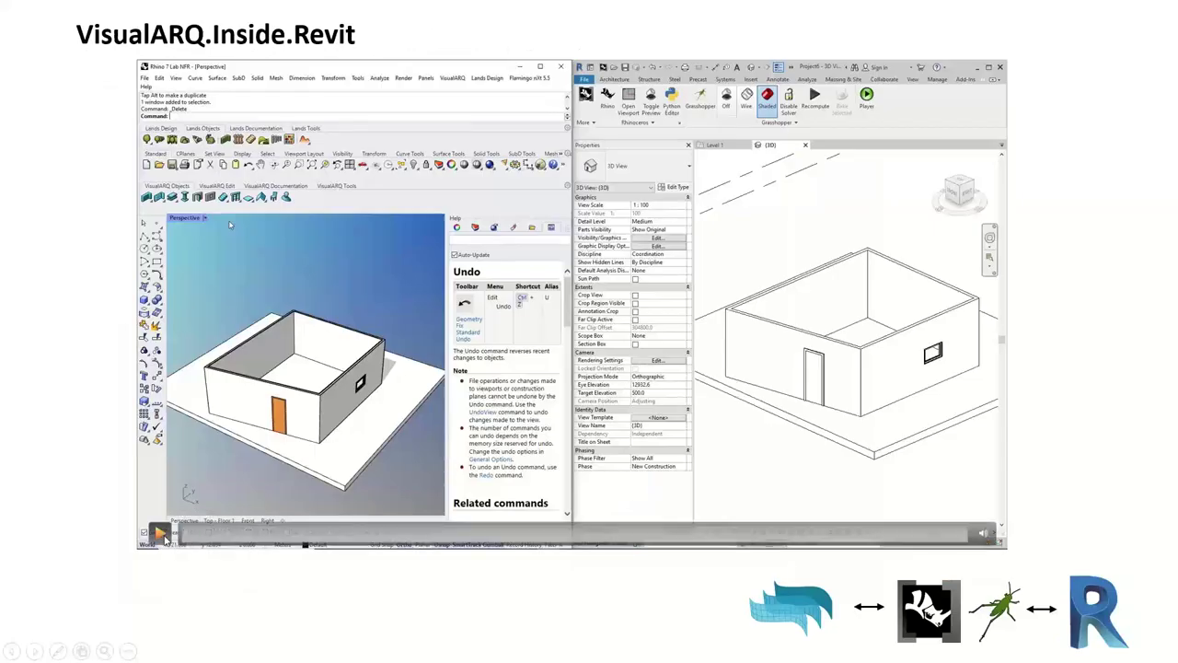
{"action": "left_click", "coordinate": [159, 534]}
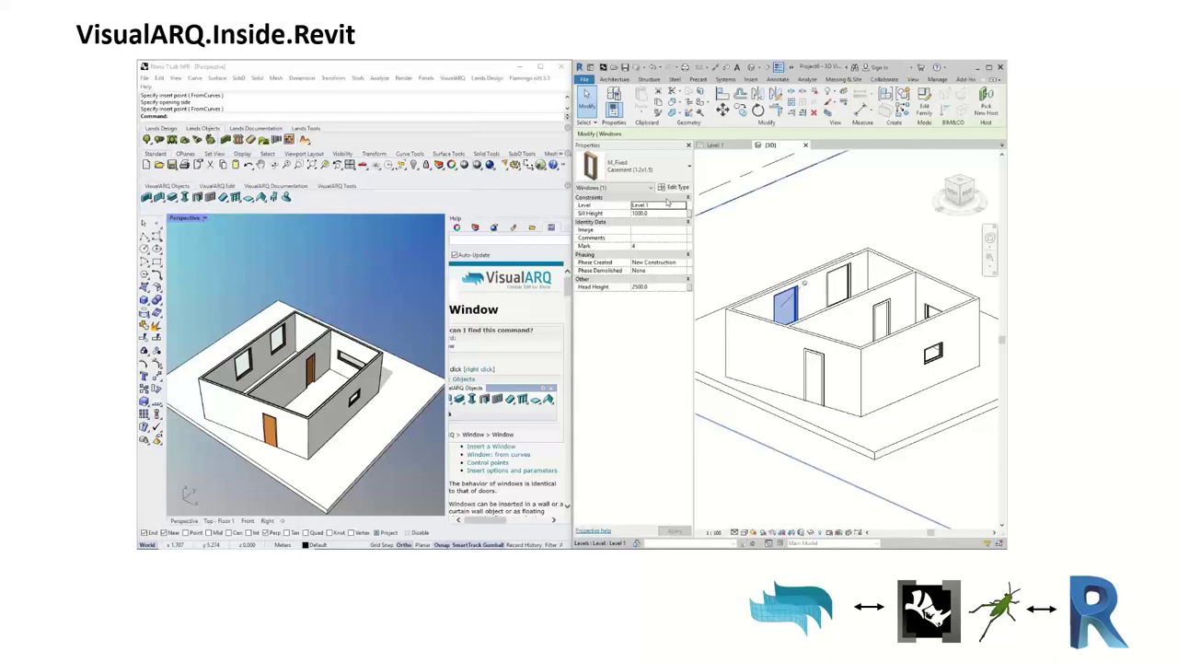
{"action": "left_click", "coordinate": [822, 317]}
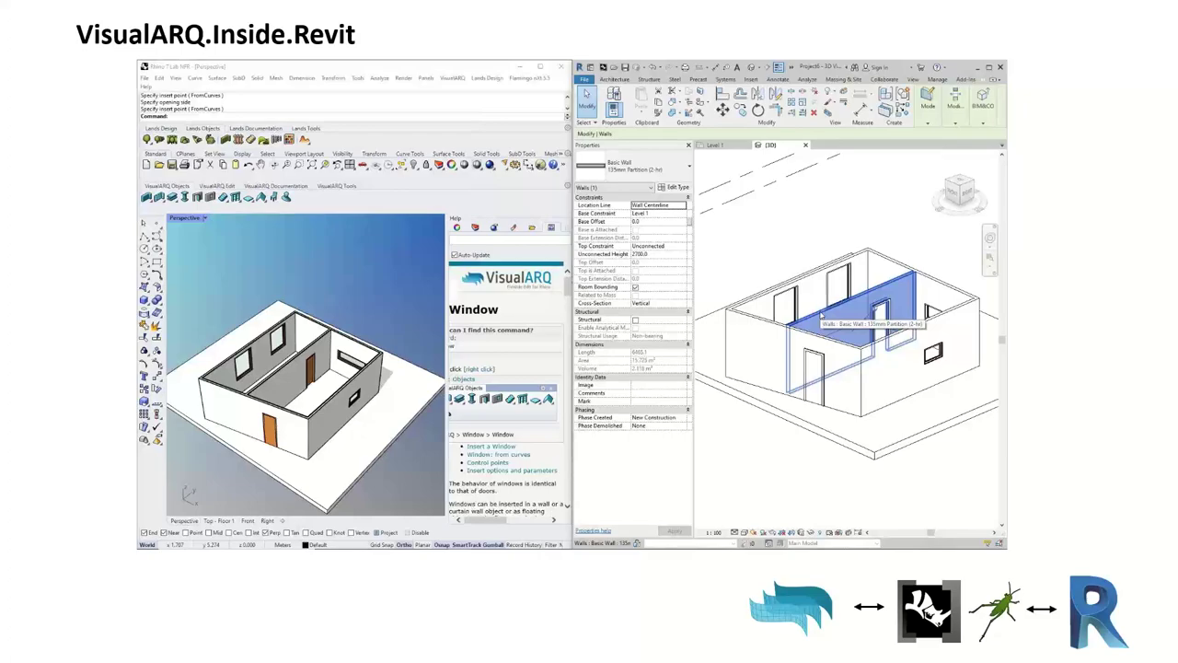
{"action": "key", "text": "Right"}
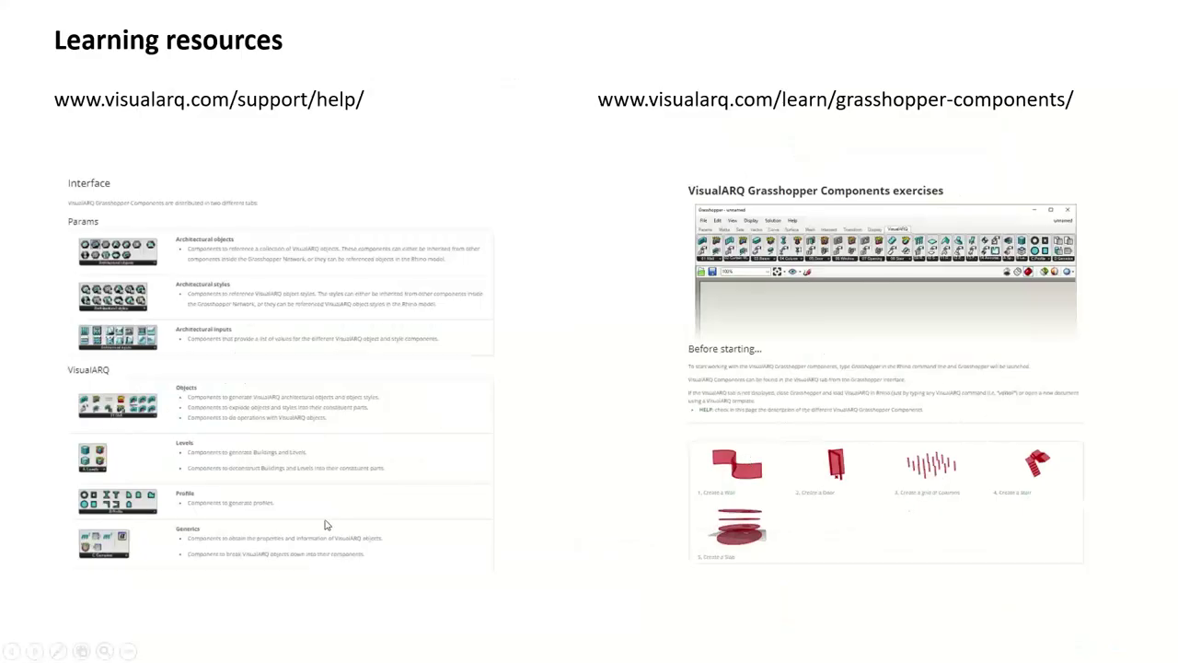
{"action": "left_click", "coordinate": [36, 651]}
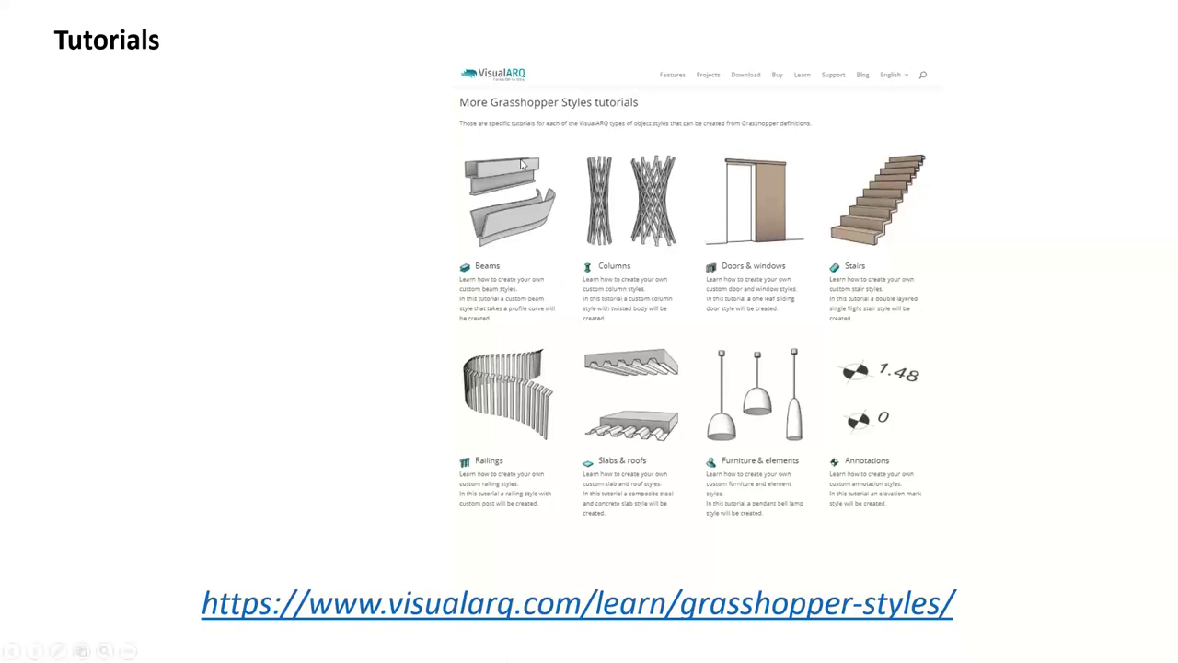
{"action": "left_click", "coordinate": [961, 330]}
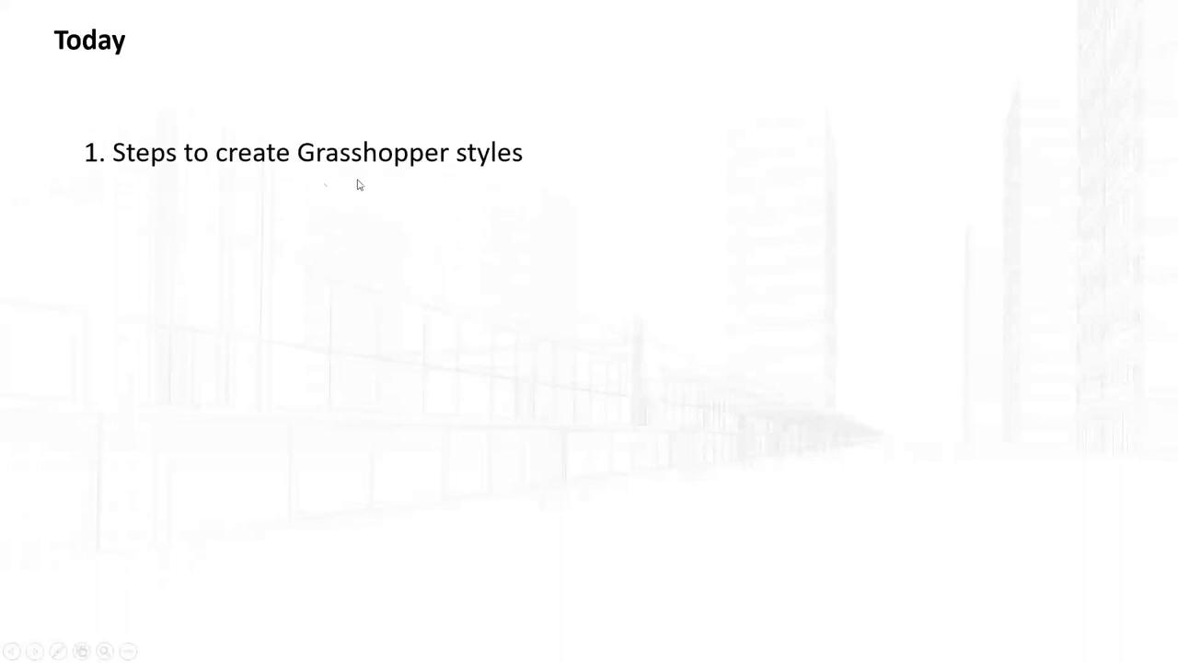
{"action": "left_click", "coordinate": [435, 304]}
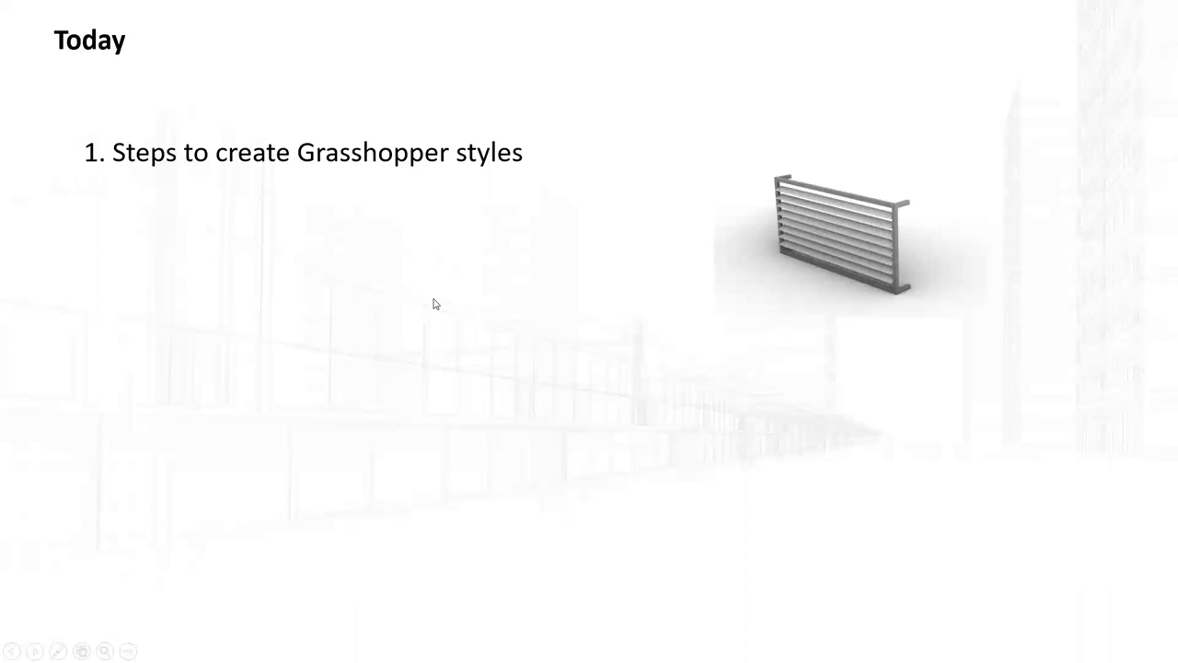
{"action": "left_click", "coordinate": [436, 304]}
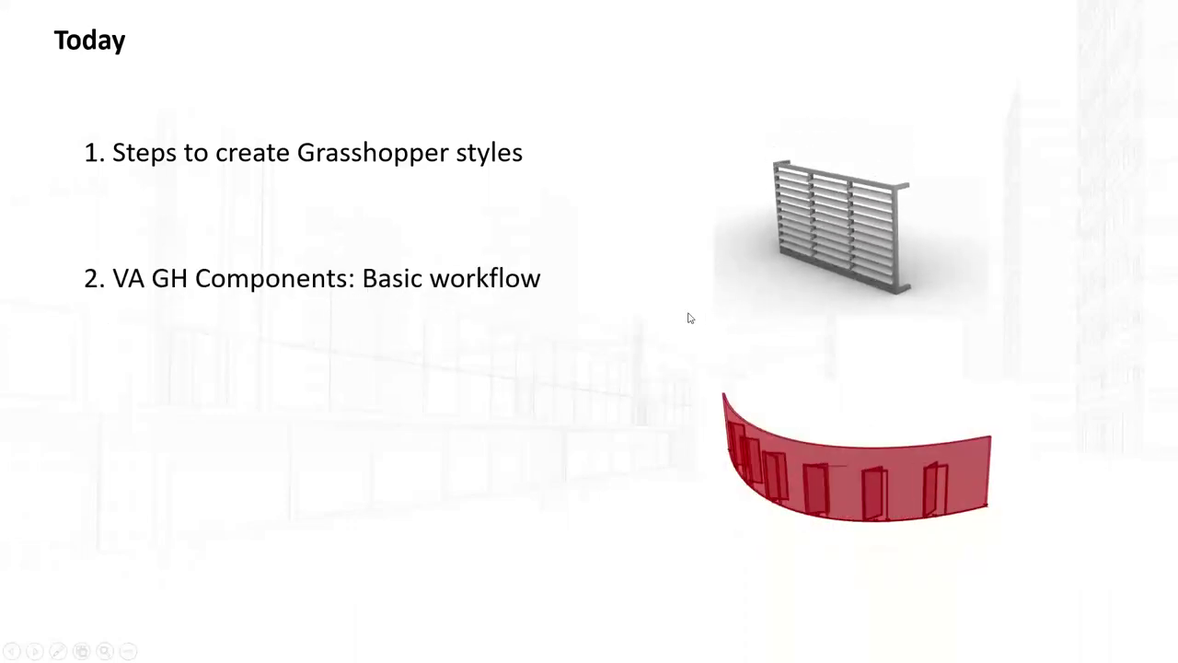
{"action": "left_click", "coordinate": [629, 317]}
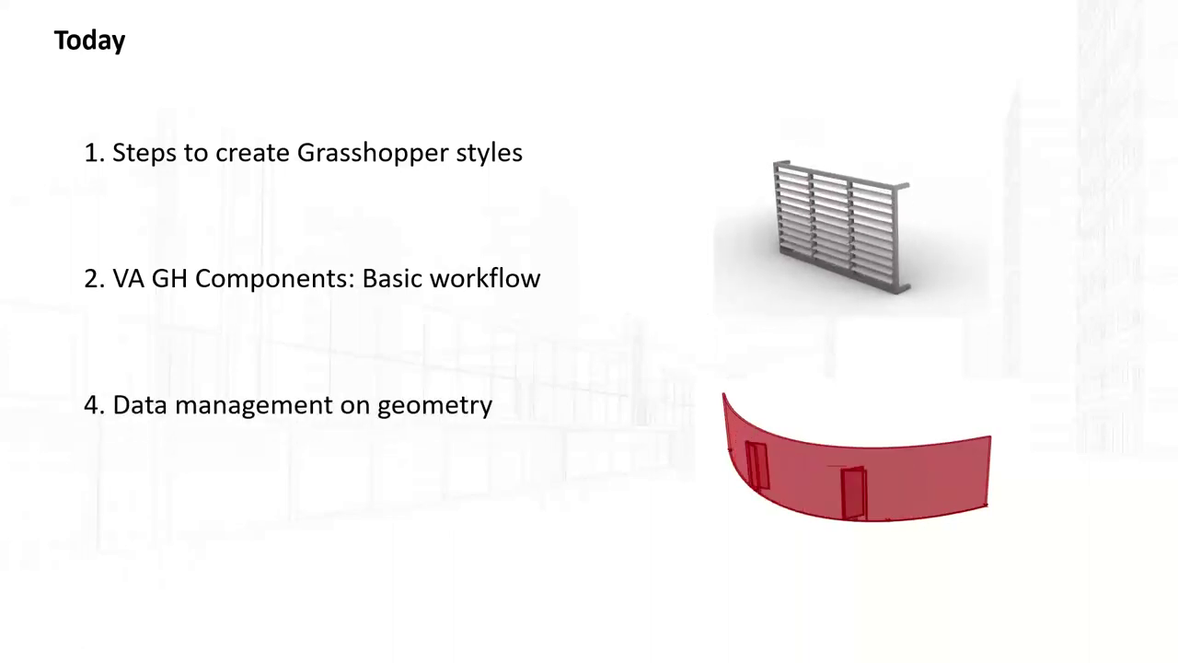
{"action": "key", "text": "Right"}
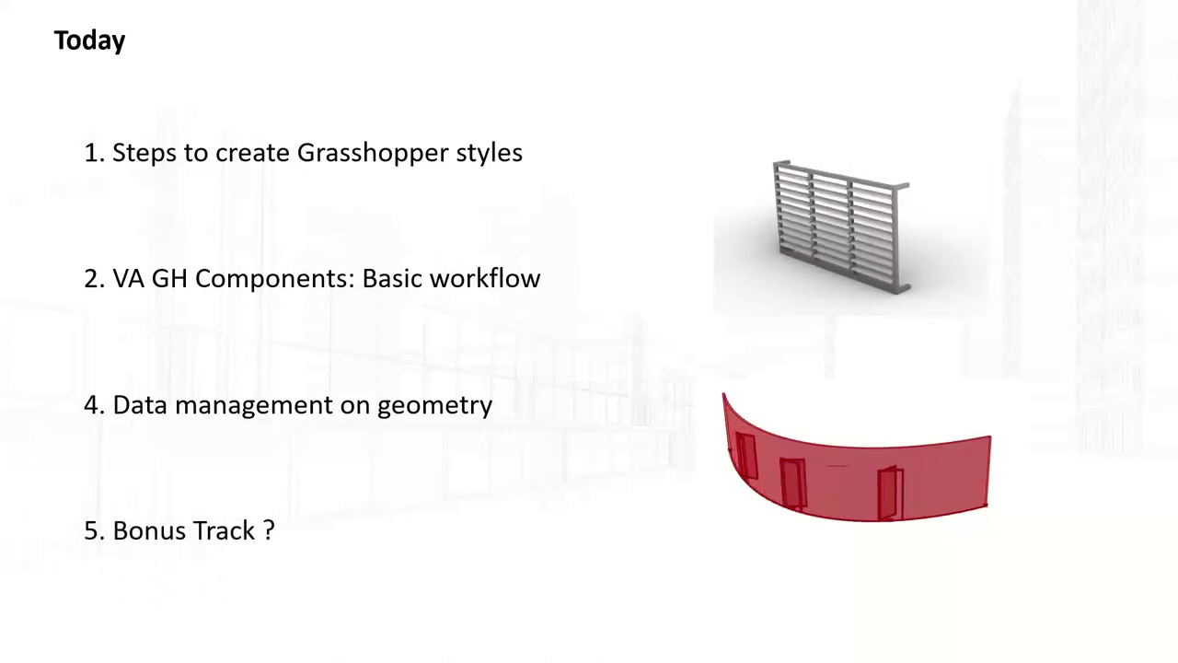
{"action": "key", "text": "Right"}
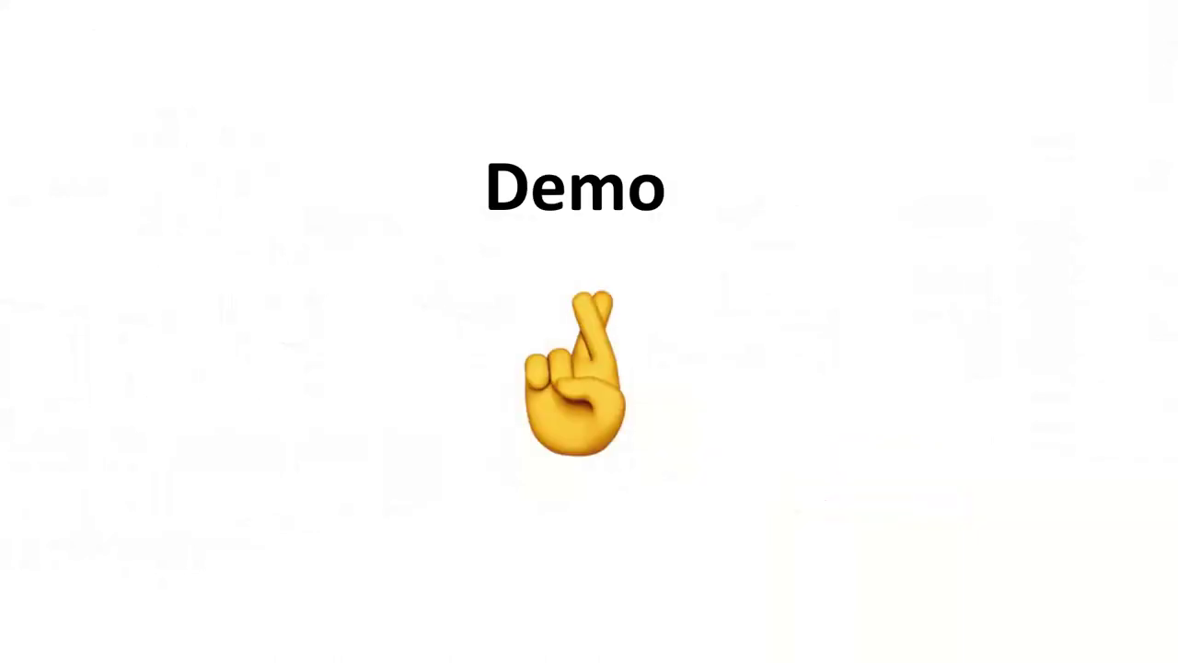
End the slide show and switch to the Villa Savoye Model 2.12 file in Rhino, viewing the building from one corner.
{"action": "key", "text": "Escape"}
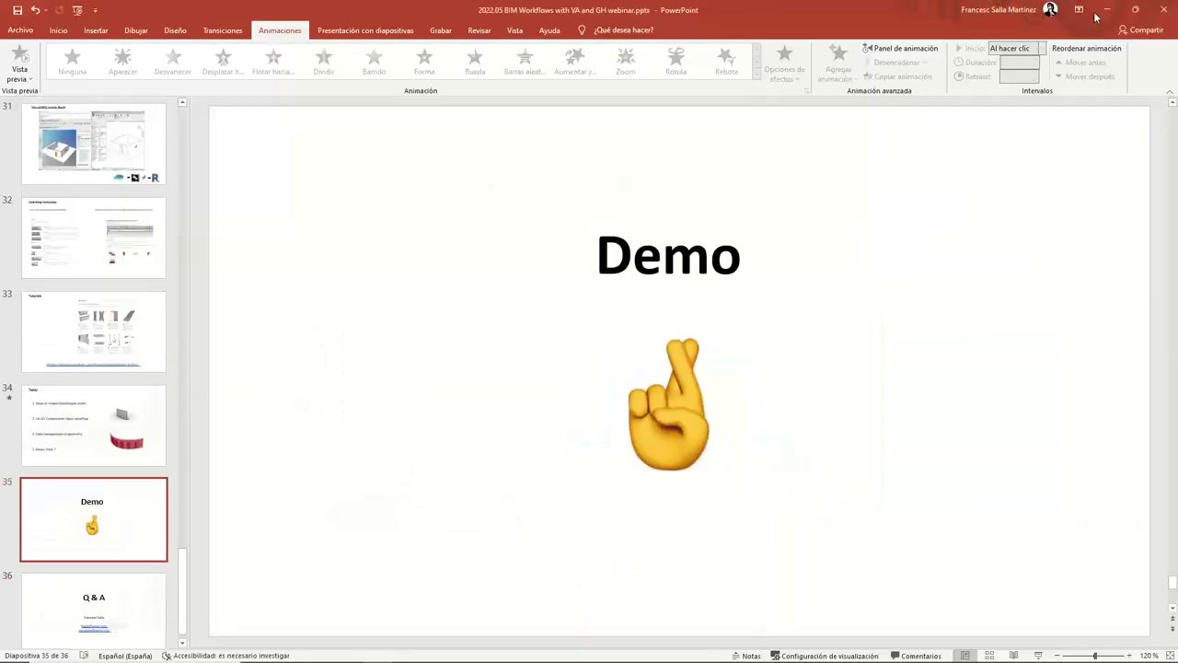
{"action": "left_click", "coordinate": [1107, 9]}
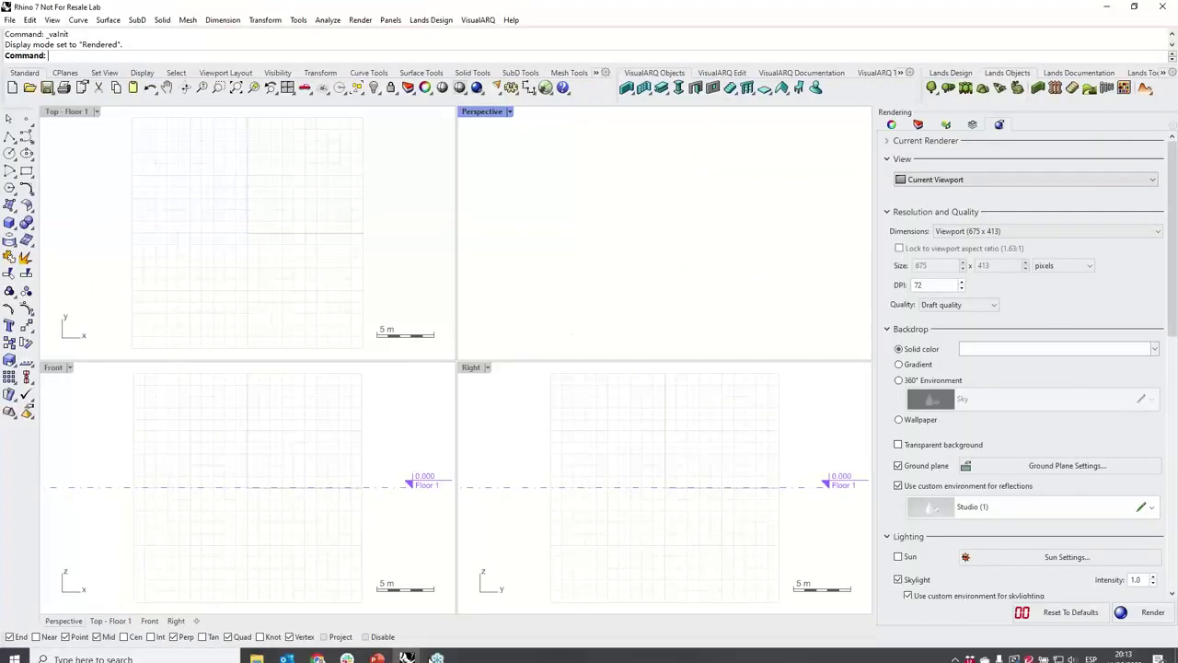
{"action": "mouse_move", "coordinate": [409, 651]}
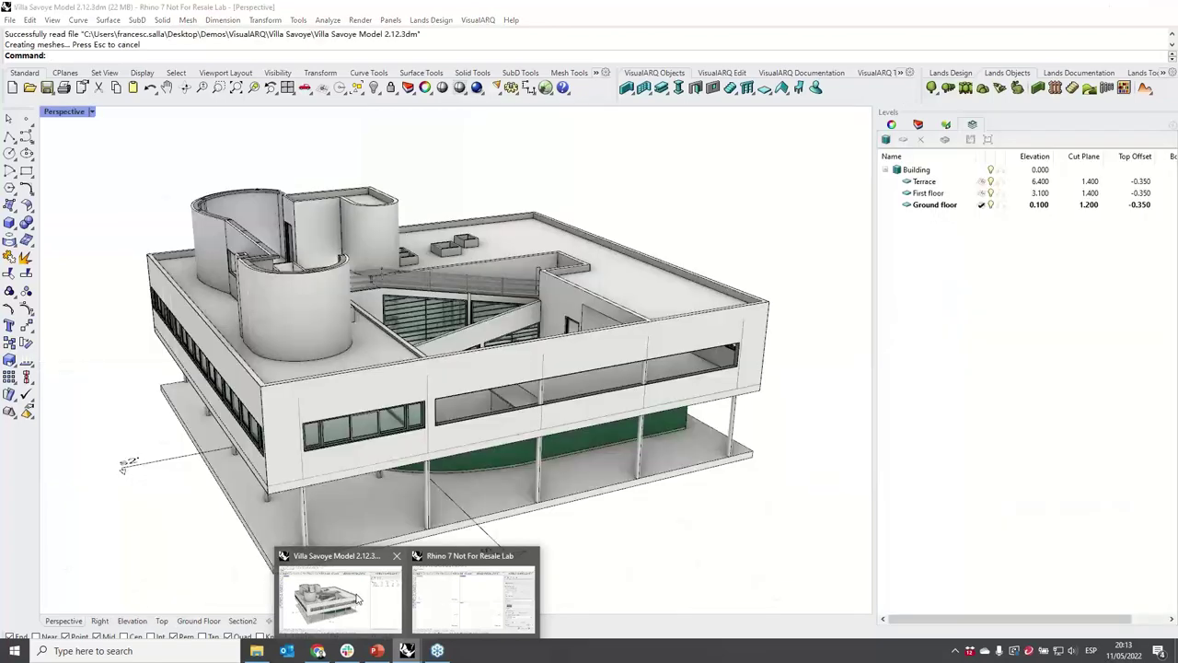
{"action": "left_click", "coordinate": [361, 594]}
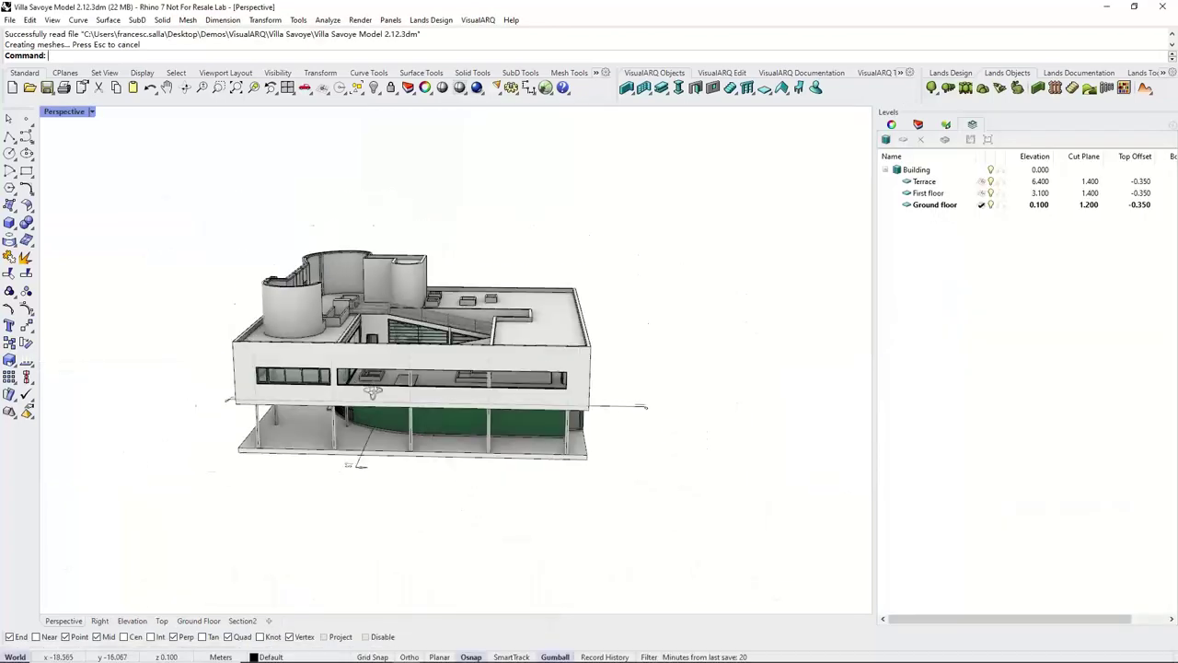
{"action": "right_click_drag", "start_coordinate": [373, 392], "coordinate": [459, 398]}
{"action": "right_click_drag", "start_coordinate": [543, 430], "coordinate": [440, 377], "text": "shift"}
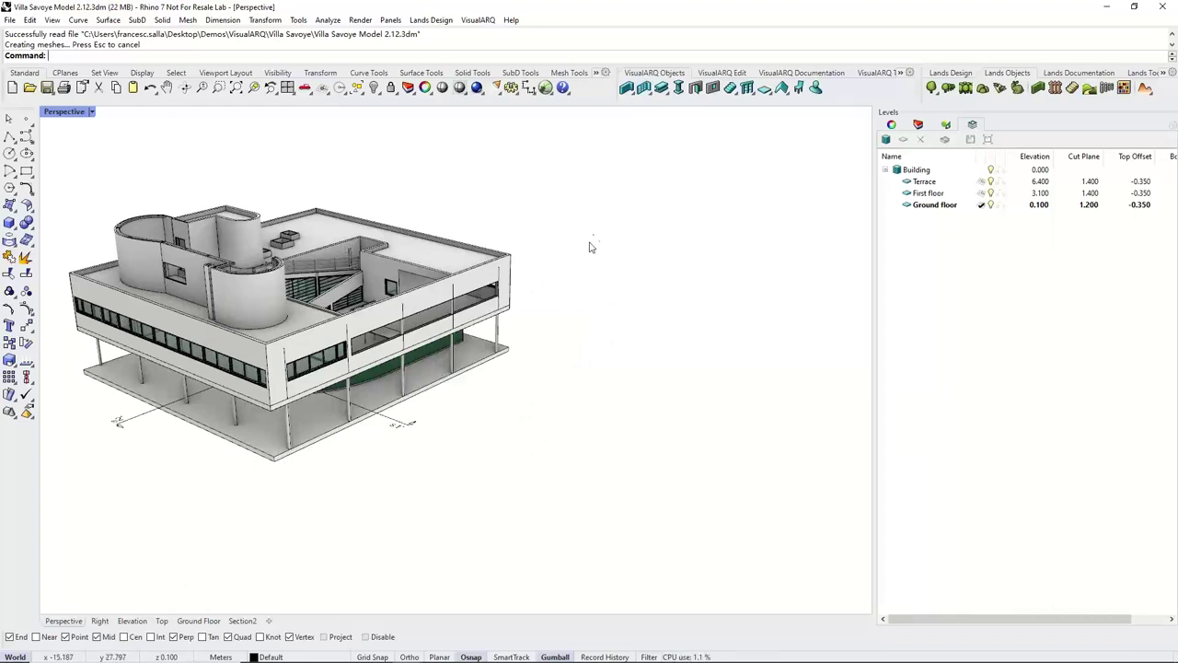
{"action": "right_click_drag", "start_coordinate": [568, 242], "coordinate": [587, 256], "text": "shift"}
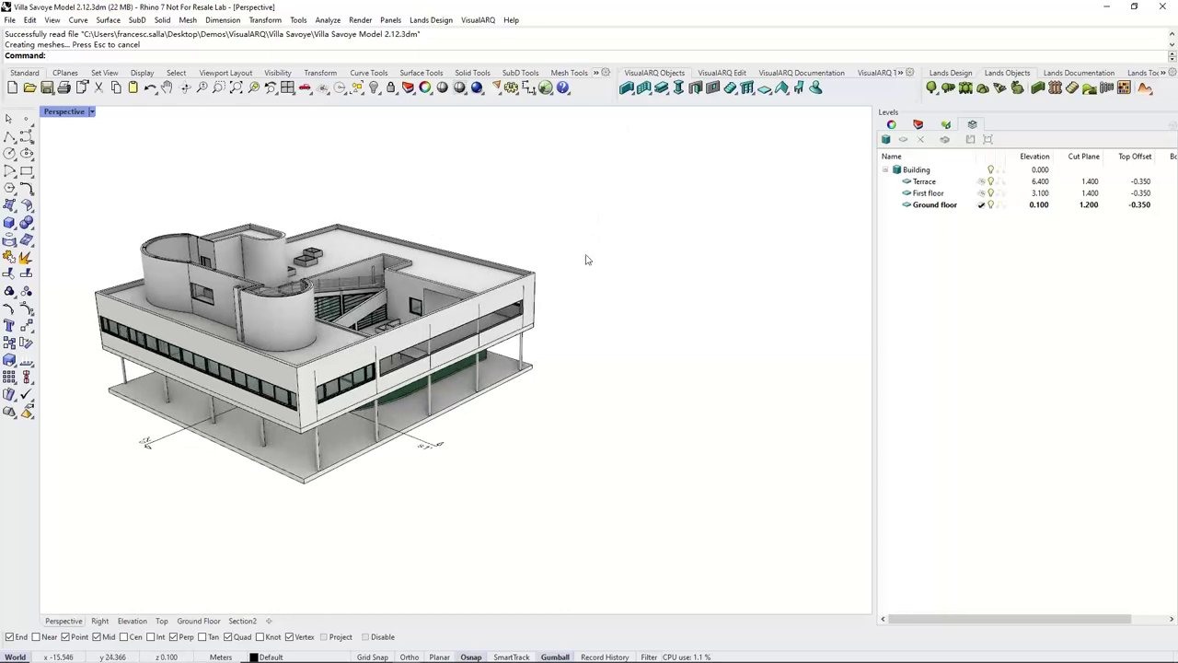
Examine the Hinged door style's frame and leaf components in the door styles, and leave the dialog without changes.
{"action": "left_click", "coordinate": [695, 89]}
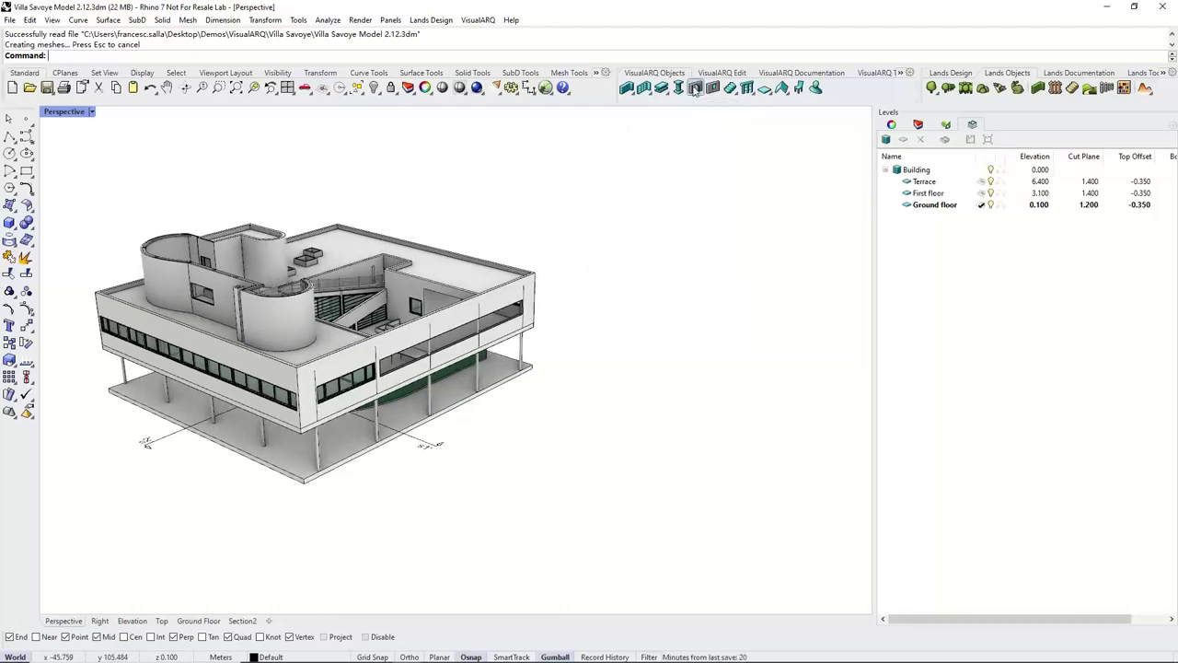
{"action": "left_click_drag", "start_coordinate": [701, 138], "coordinate": [606, 128]}
{"action": "left_click_drag", "start_coordinate": [546, 360], "coordinate": [547, 411]}
{"action": "left_click", "coordinate": [480, 174]}
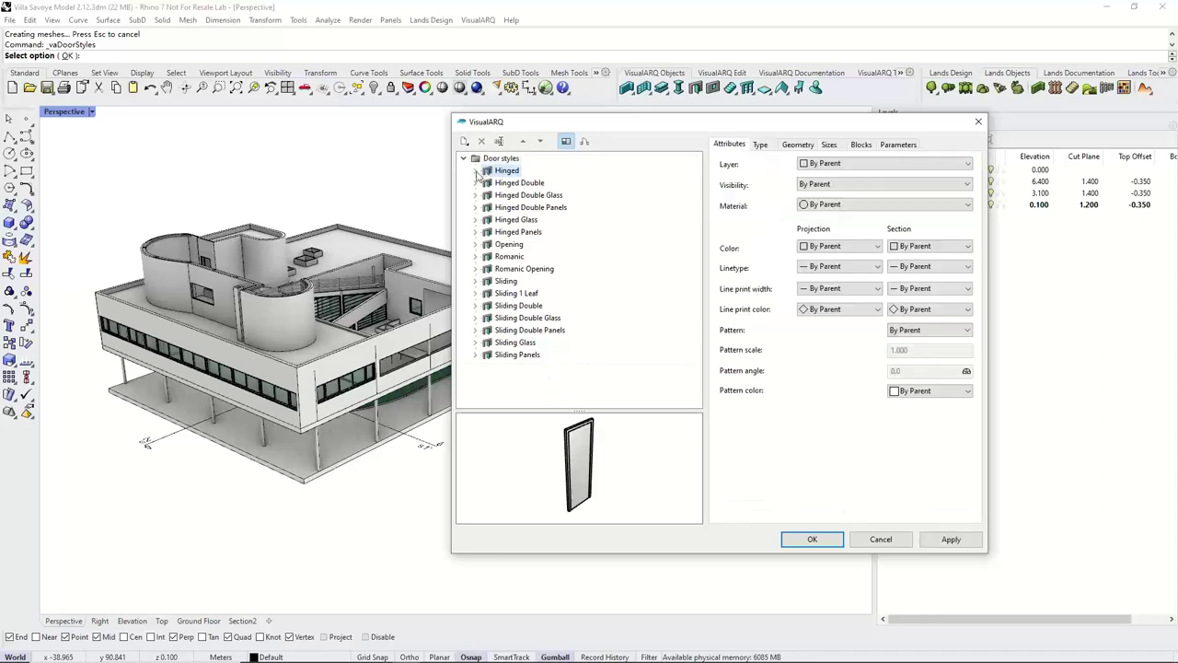
{"action": "left_click", "coordinate": [476, 172]}
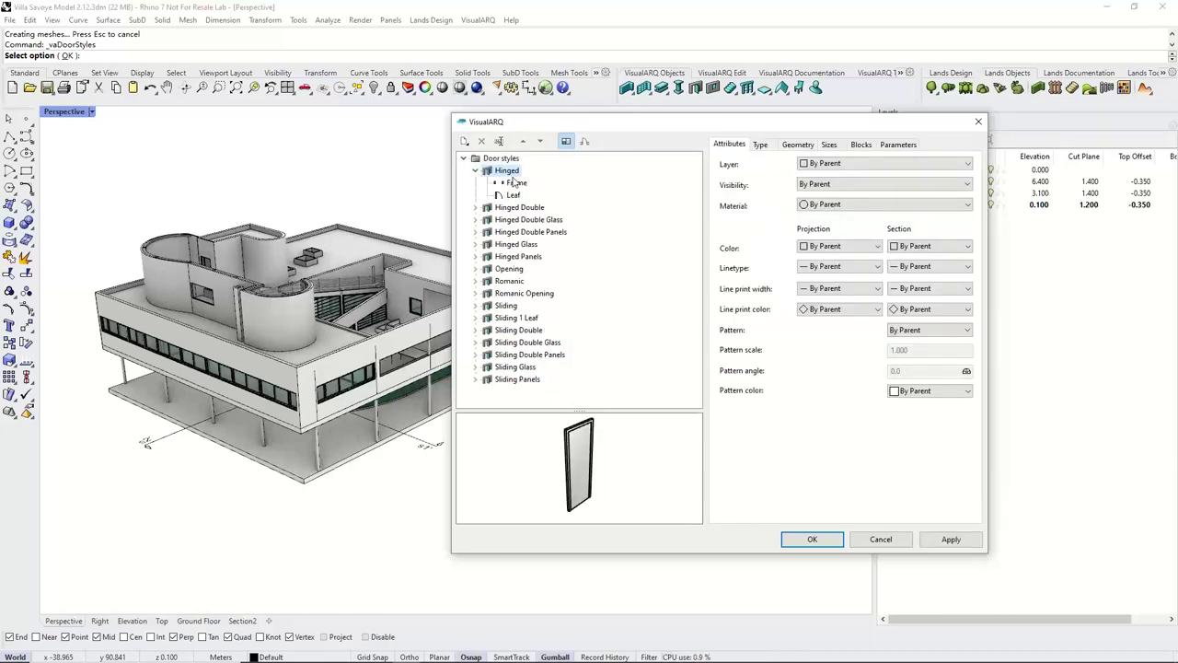
{"action": "left_click", "coordinate": [513, 183]}
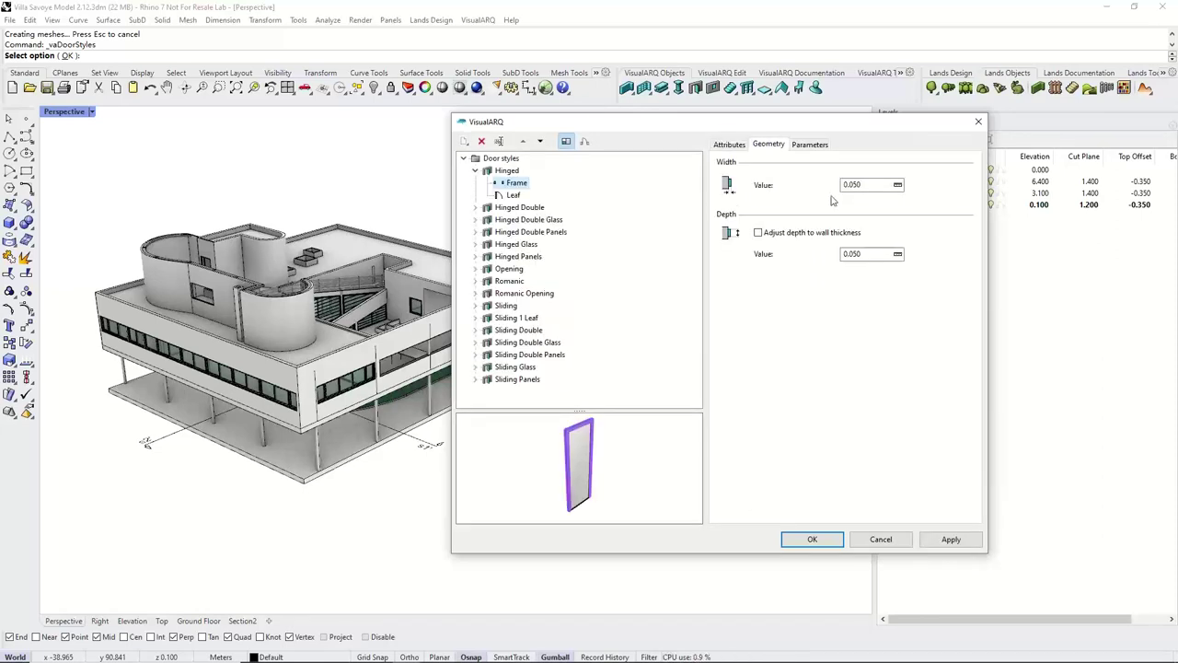
{"action": "left_click", "coordinate": [513, 195]}
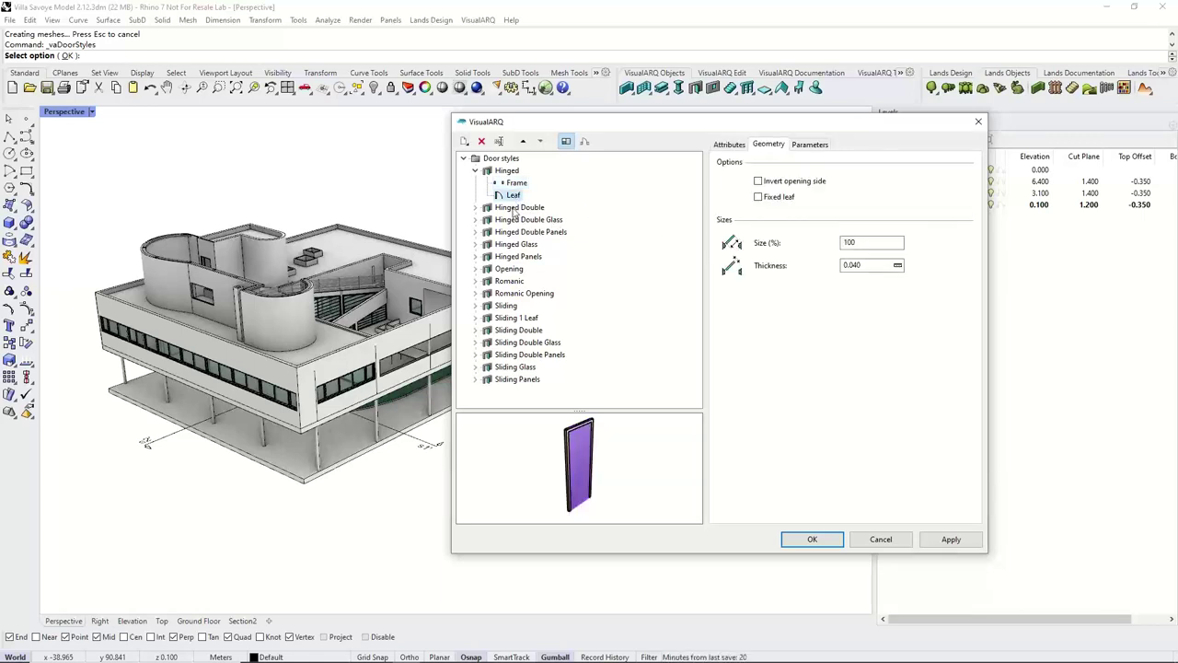
{"action": "left_click", "coordinate": [475, 170]}
{"action": "left_click", "coordinate": [867, 544]}
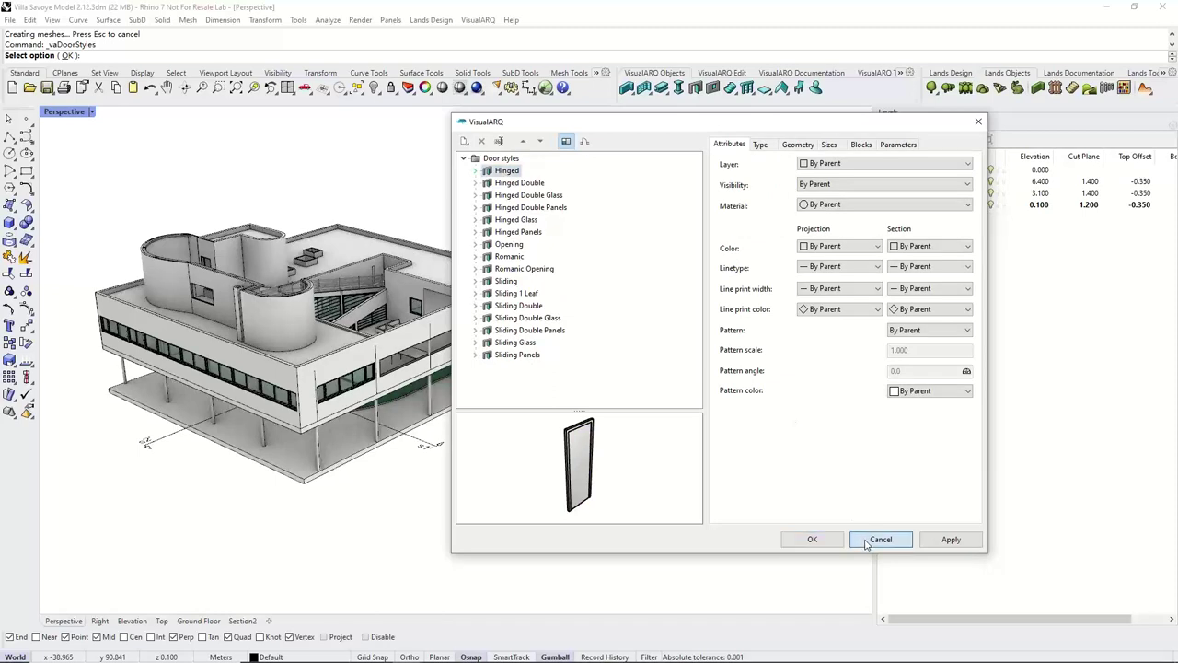
Launch Grasshopper and open the Bifold Door Multi-Leaf demo definition, bringing its door preview into close view.
{"action": "type", "text": "Grasshopper"}
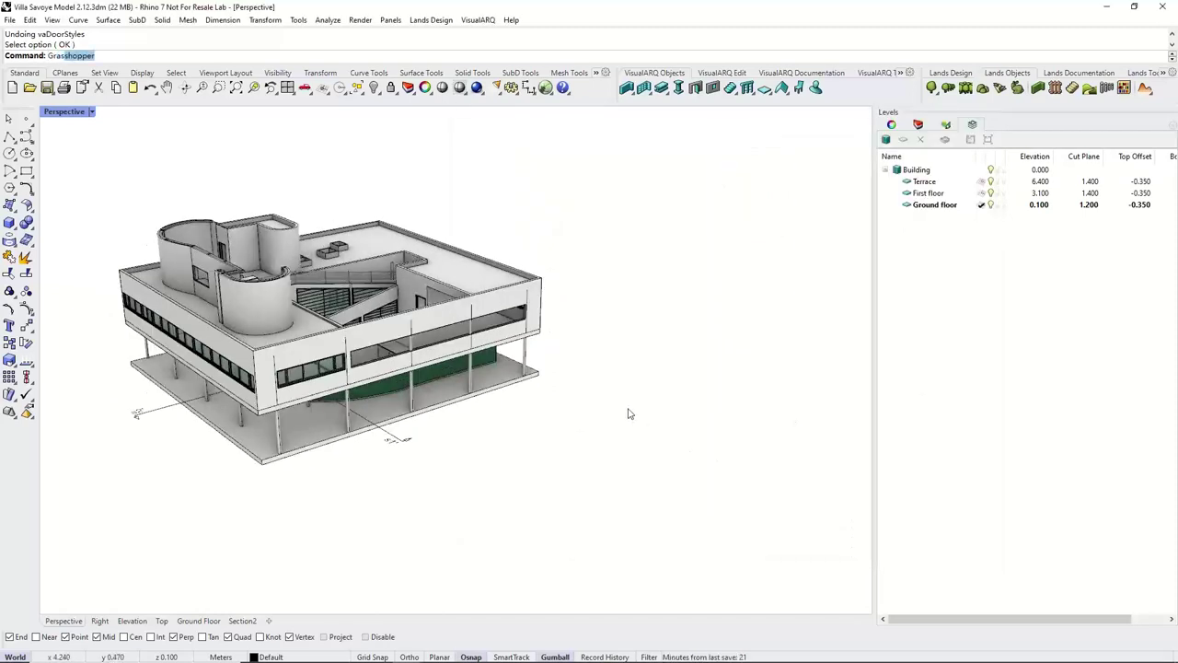
{"action": "key", "text": "Return"}
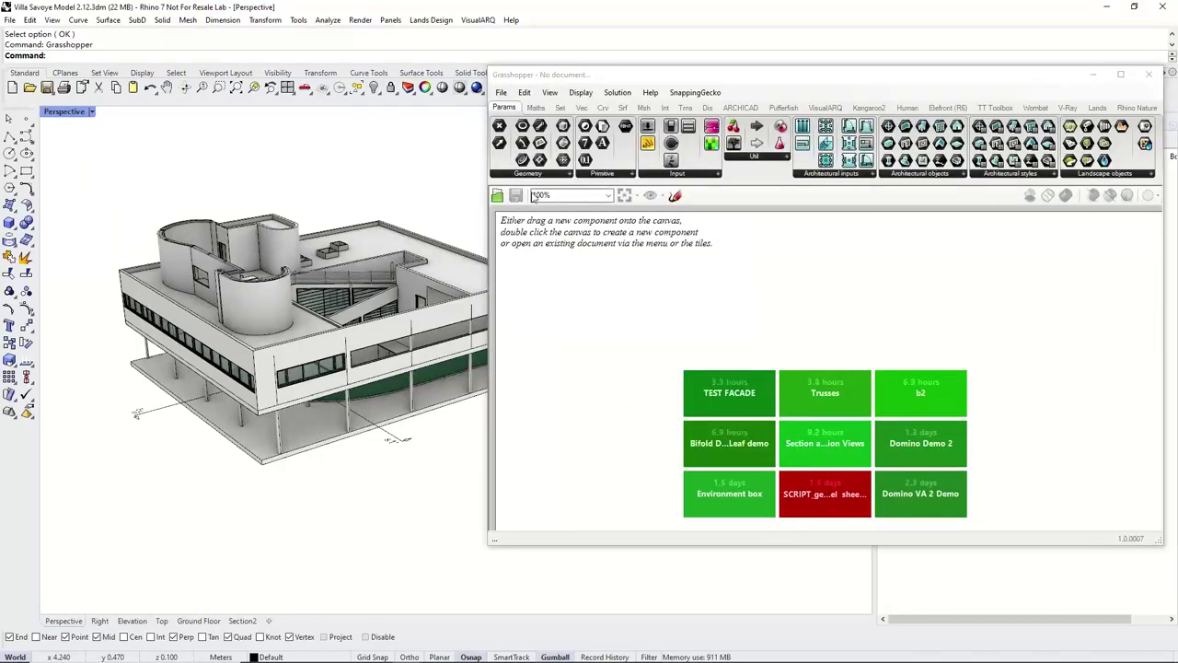
{"action": "left_click", "coordinate": [726, 449]}
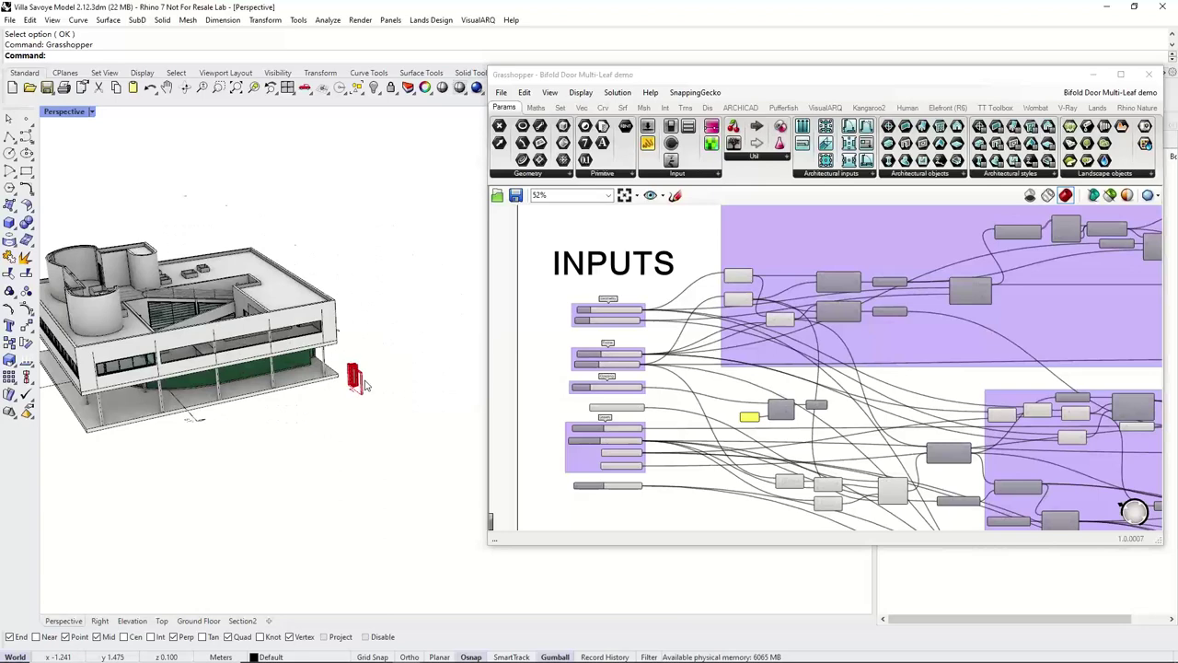
{"action": "scroll", "coordinate": [364, 384], "scroll_direction": "up", "scroll_amount": 6}
{"action": "scroll", "coordinate": [376, 389], "scroll_direction": "up", "scroll_amount": 2}
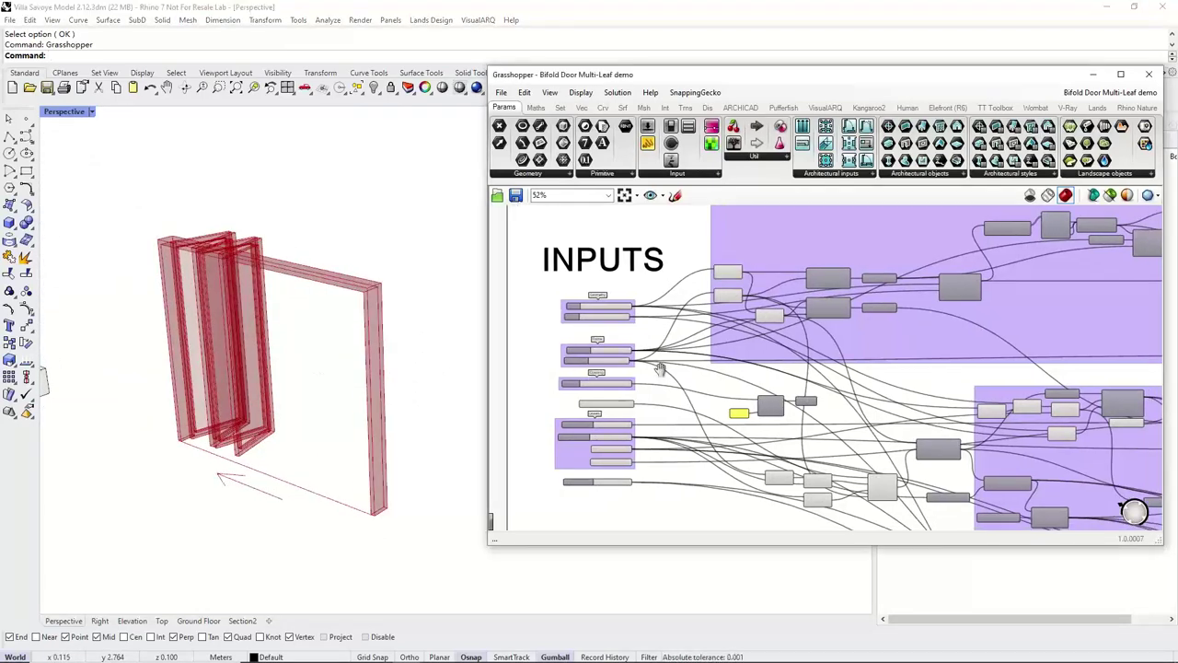
Examine the definition's input groups for geometry, frame, opening, alignment and leaves.
{"action": "scroll", "coordinate": [612, 334], "scroll_direction": "down", "scroll_amount": 3}
{"action": "scroll", "coordinate": [612, 335], "scroll_direction": "up", "scroll_amount": 3}
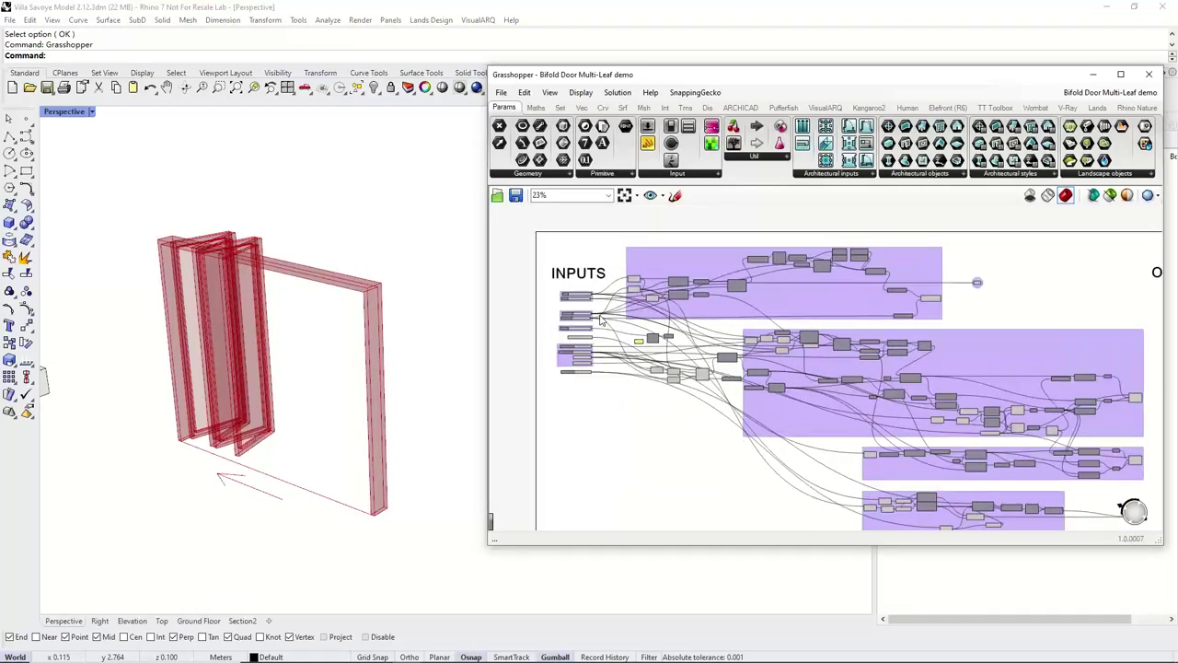
{"action": "left_click", "coordinate": [565, 408]}
{"action": "scroll", "coordinate": [568, 415], "scroll_direction": "up", "scroll_amount": 5}
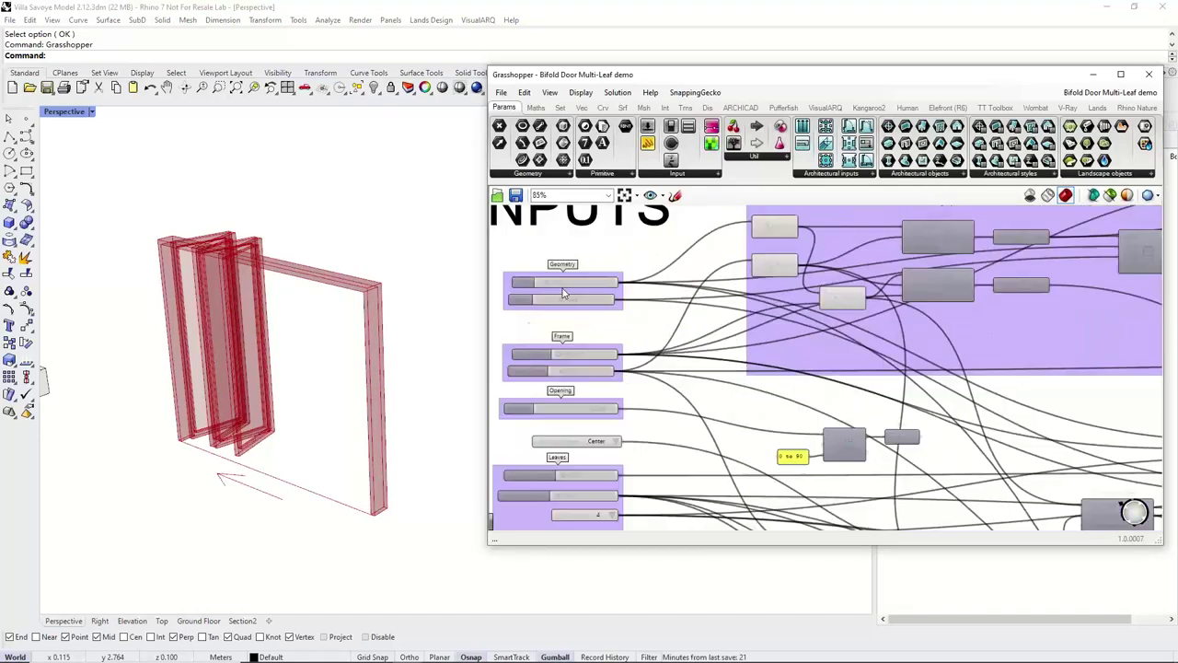
{"action": "right_click_drag", "start_coordinate": [615, 391], "coordinate": [618, 341]}
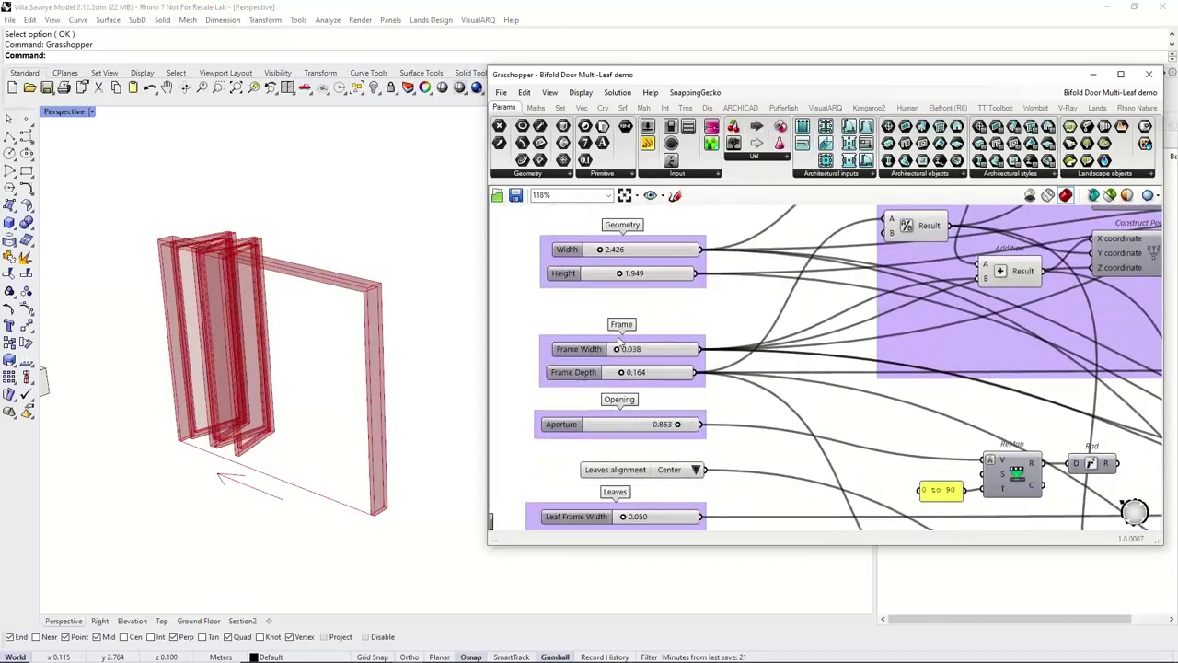
{"action": "left_click", "coordinate": [696, 468]}
{"action": "left_click", "coordinate": [685, 452]}
{"action": "right_click_drag", "start_coordinate": [684, 452], "coordinate": [687, 433]}
{"action": "scroll", "coordinate": [672, 442], "scroll_direction": "down", "scroll_amount": 2}
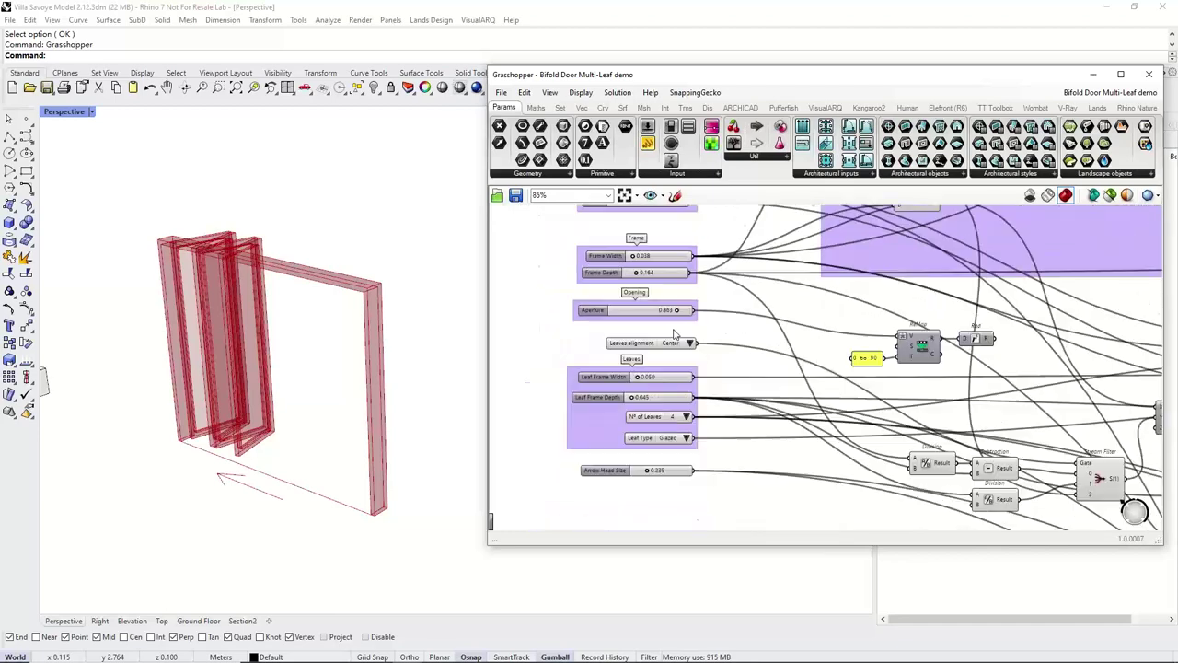
{"action": "right_click_drag", "start_coordinate": [660, 341], "coordinate": [648, 368]}
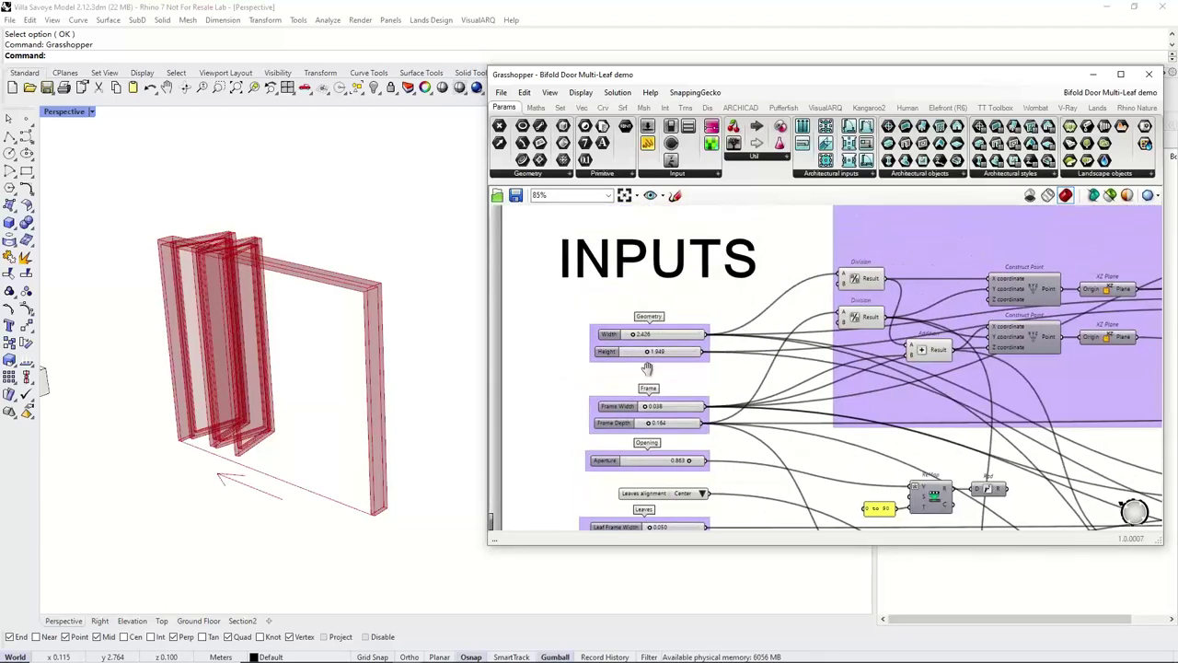
Increase the bifold door's width and height slightly and set its aperture to 0.797.
{"action": "scroll", "coordinate": [645, 345], "scroll_direction": "up", "scroll_amount": 3}
{"action": "left_click_drag", "start_coordinate": [624, 329], "coordinate": [629, 332]}
{"action": "right_click_drag", "start_coordinate": [631, 376], "coordinate": [622, 337]}
{"action": "left_click_drag", "start_coordinate": [620, 319], "coordinate": [651, 355]}
{"action": "right_click_drag", "start_coordinate": [652, 397], "coordinate": [650, 337]}
{"action": "scroll", "coordinate": [650, 372], "scroll_direction": "down", "scroll_amount": 1}
{"action": "mouse_move", "coordinate": [690, 420]}
{"action": "left_mouse_down"}
{"action": "mouse_move", "coordinate": [612, 422]}
{"action": "mouse_move", "coordinate": [685, 420]}
{"action": "left_mouse_up"}
Set the bifold door's number of leaves to 6.
{"action": "right_click_drag", "start_coordinate": [685, 411], "coordinate": [683, 350]}
{"action": "scroll", "coordinate": [686, 352], "scroll_direction": "up", "scroll_amount": 2}
{"action": "left_click", "coordinate": [716, 381]}
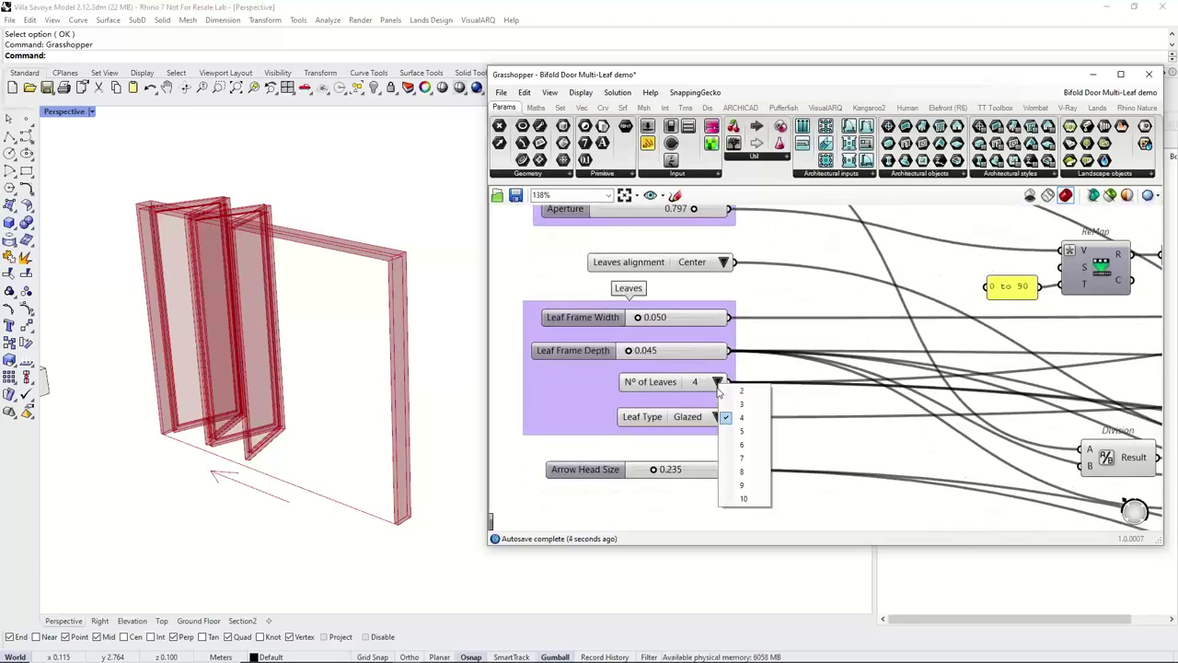
{"action": "left_click", "coordinate": [733, 446]}
Try the Blind leaf type on the door and return the leaf type to Glazed.
{"action": "right_click_drag", "start_coordinate": [732, 445], "coordinate": [727, 412]}
{"action": "left_click", "coordinate": [712, 380]}
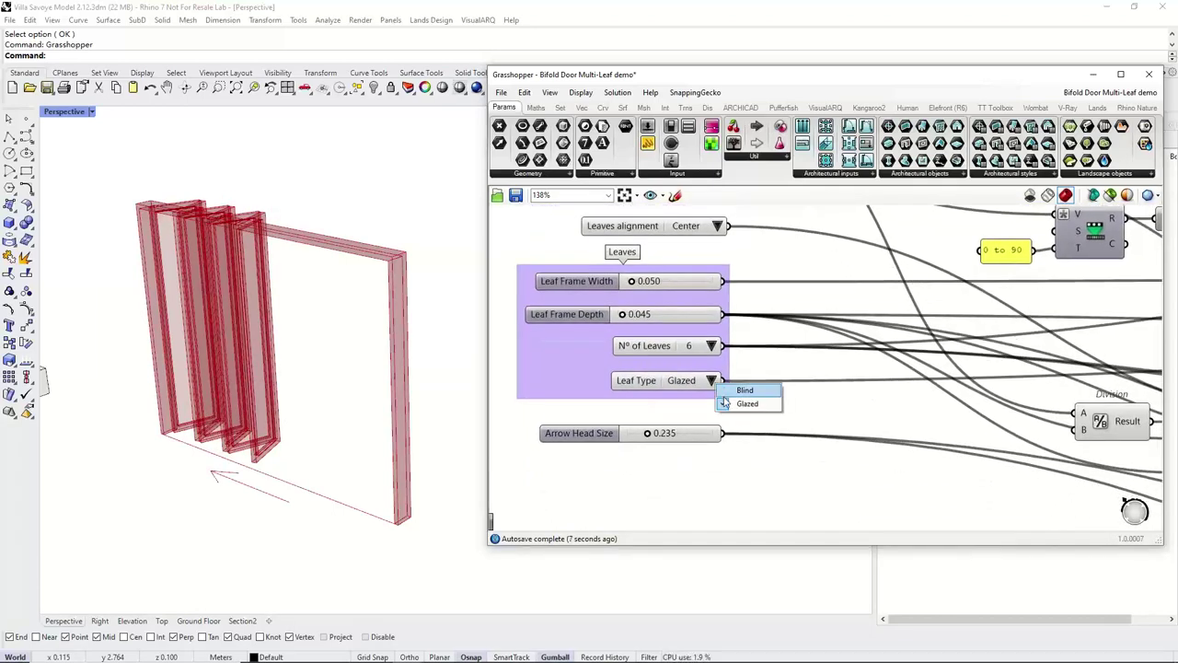
{"action": "left_click", "coordinate": [732, 390]}
{"action": "left_click", "coordinate": [711, 380]}
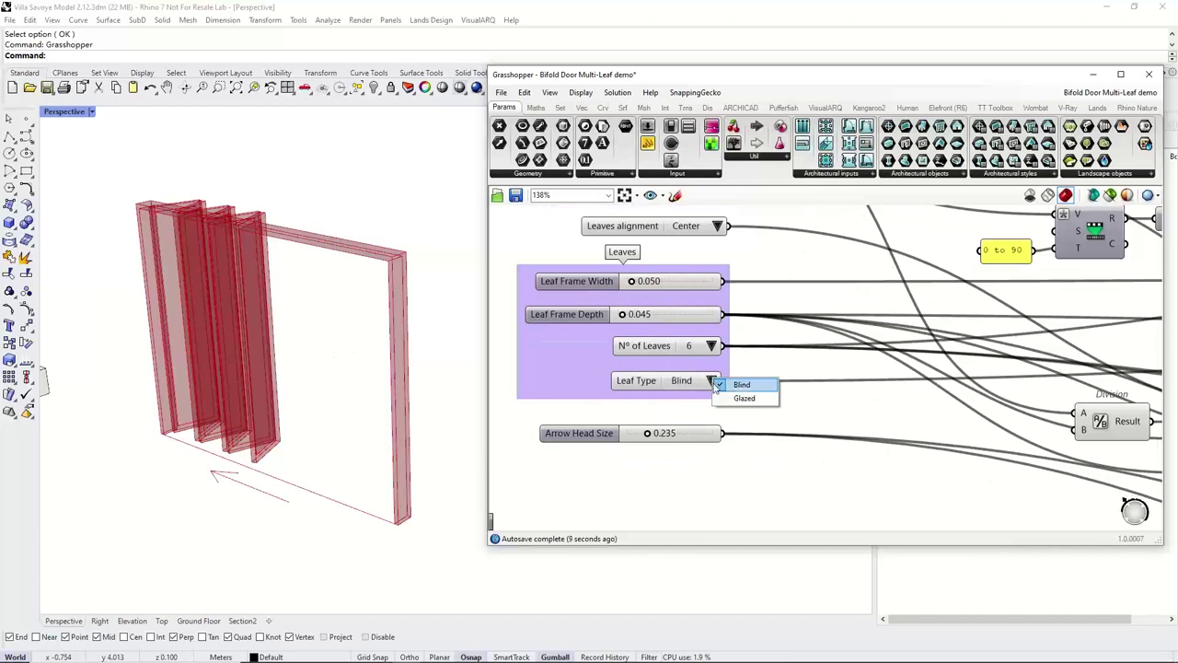
{"action": "left_click", "coordinate": [724, 399]}
{"action": "scroll", "coordinate": [688, 414], "scroll_direction": "down", "scroll_amount": 2}
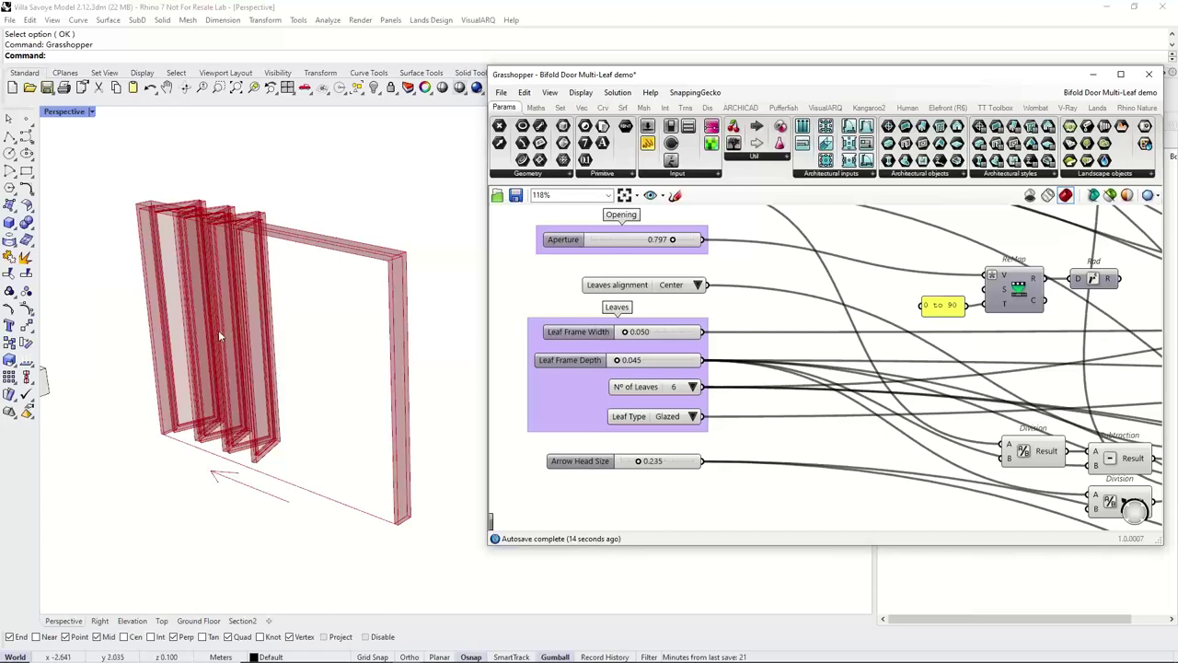
Examine the output side of the definition, highlighting the door frame geometry through its final Extrude component.
{"action": "scroll", "coordinate": [727, 411], "scroll_direction": "down", "scroll_amount": 10}
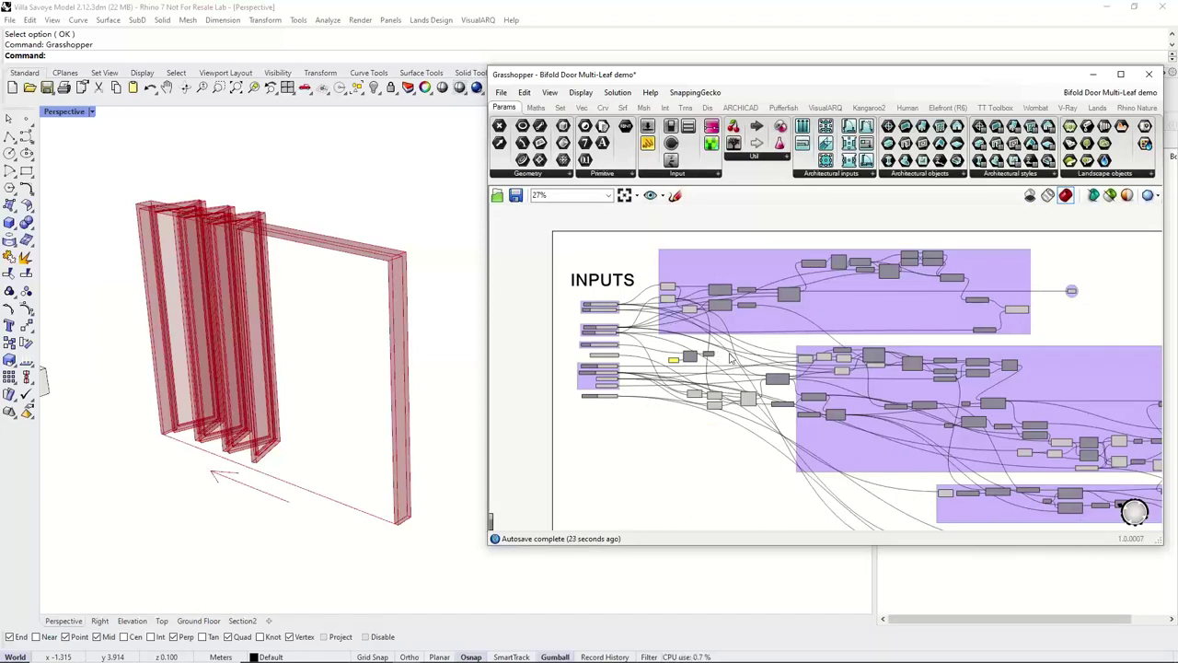
{"action": "right_click_drag", "start_coordinate": [1067, 432], "coordinate": [796, 403]}
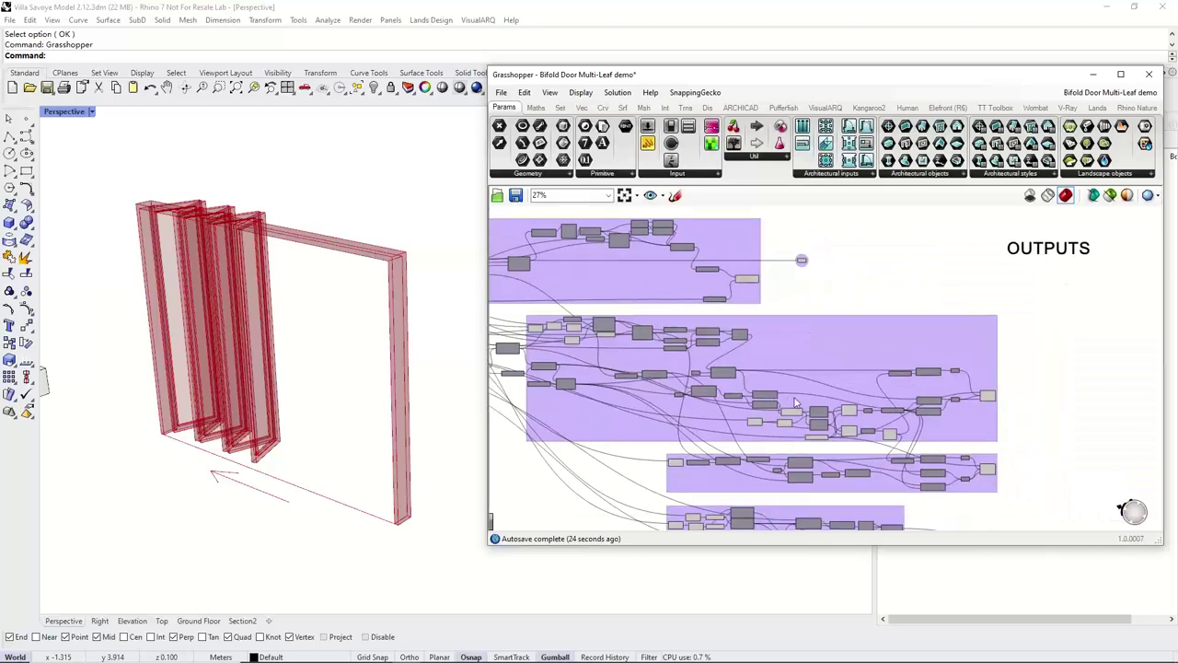
{"action": "scroll", "coordinate": [778, 252], "scroll_direction": "up", "scroll_amount": 6}
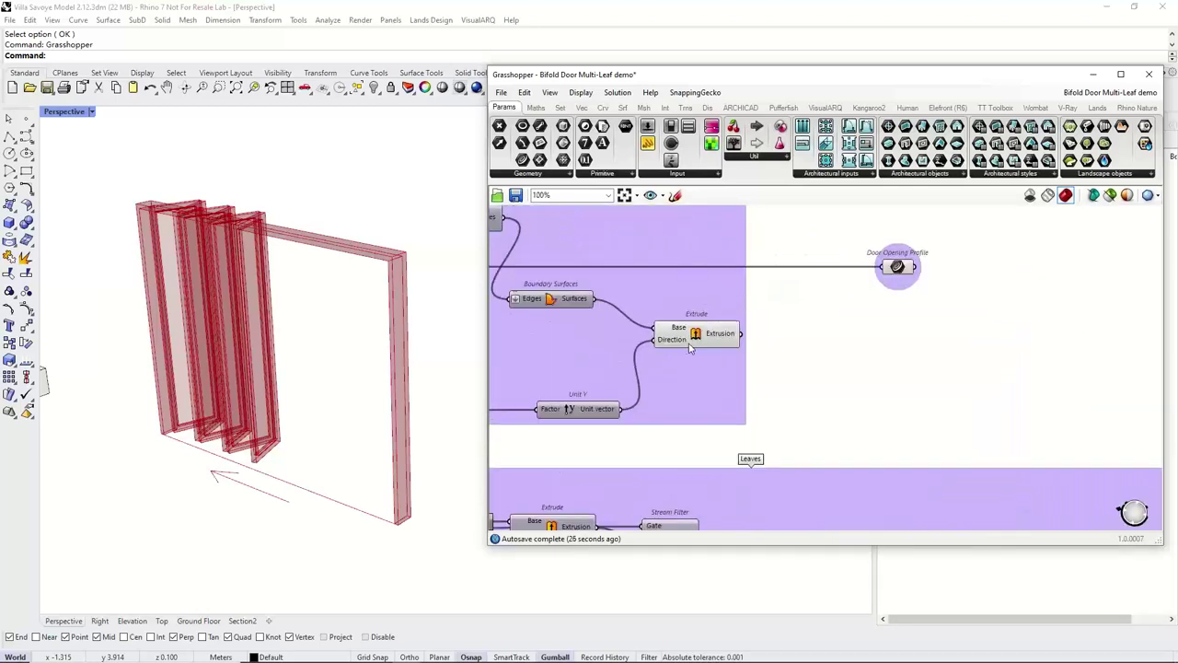
{"action": "left_click", "coordinate": [691, 343]}
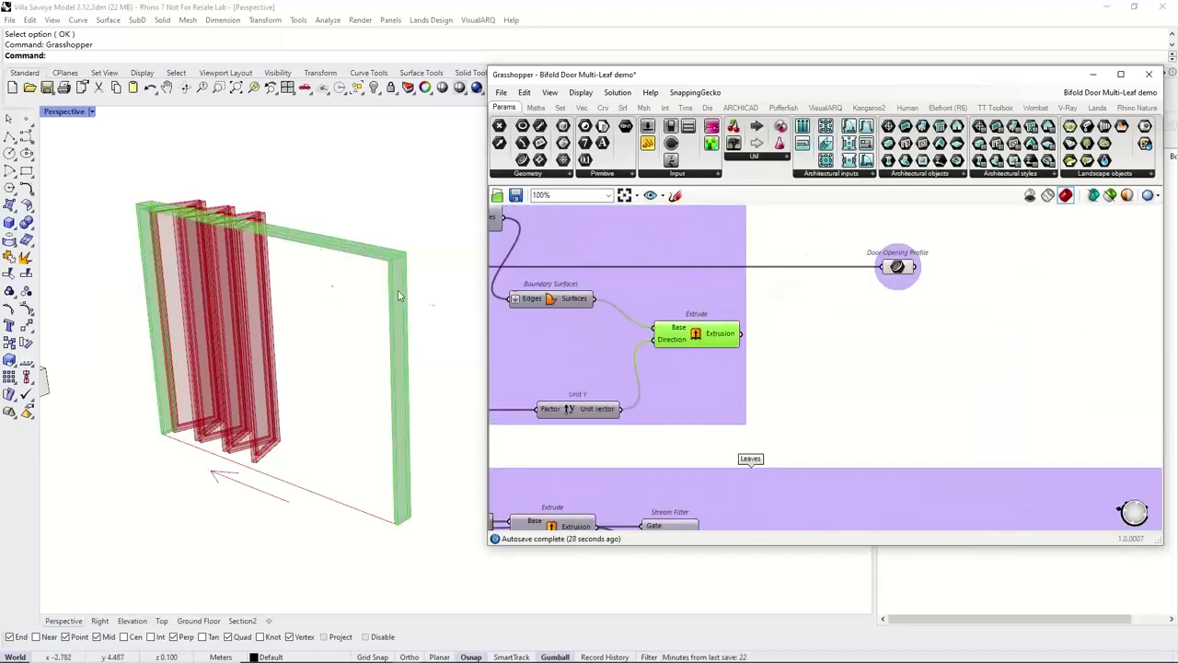
{"action": "right_click_drag", "start_coordinate": [840, 350], "coordinate": [789, 358]}
{"action": "left_click", "coordinate": [788, 358]}
{"action": "scroll", "coordinate": [654, 346], "scroll_direction": "up", "scroll_amount": 2}
{"action": "left_click", "coordinate": [651, 346]}
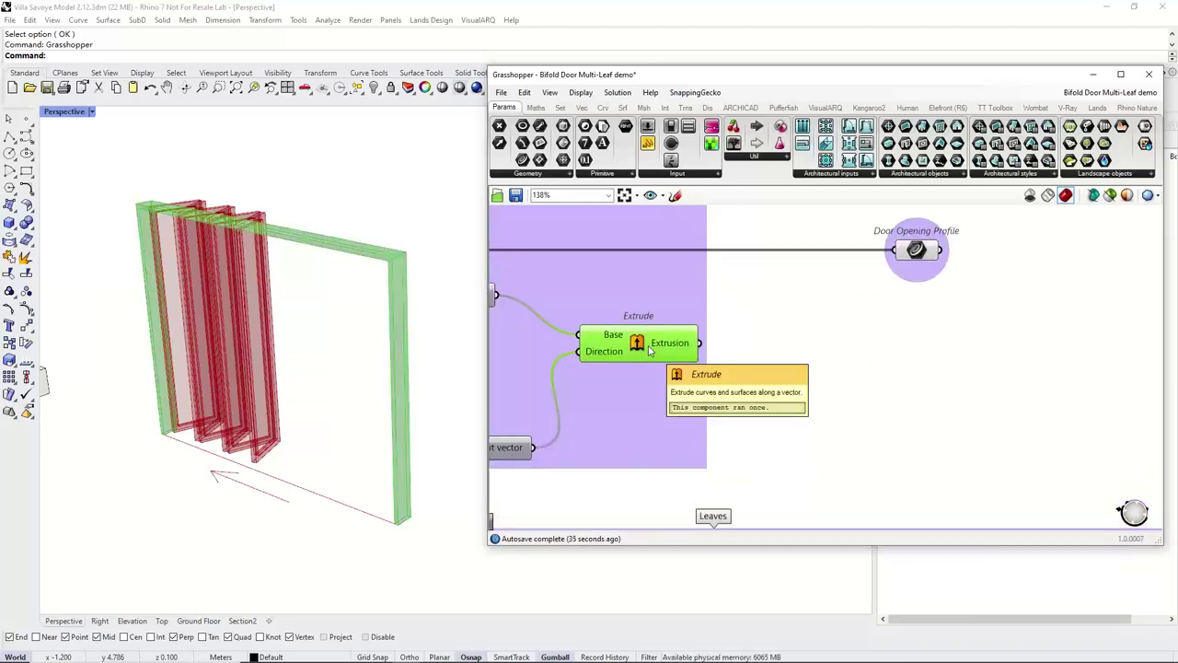
{"action": "left_click_drag", "start_coordinate": [700, 343], "coordinate": [768, 341]}
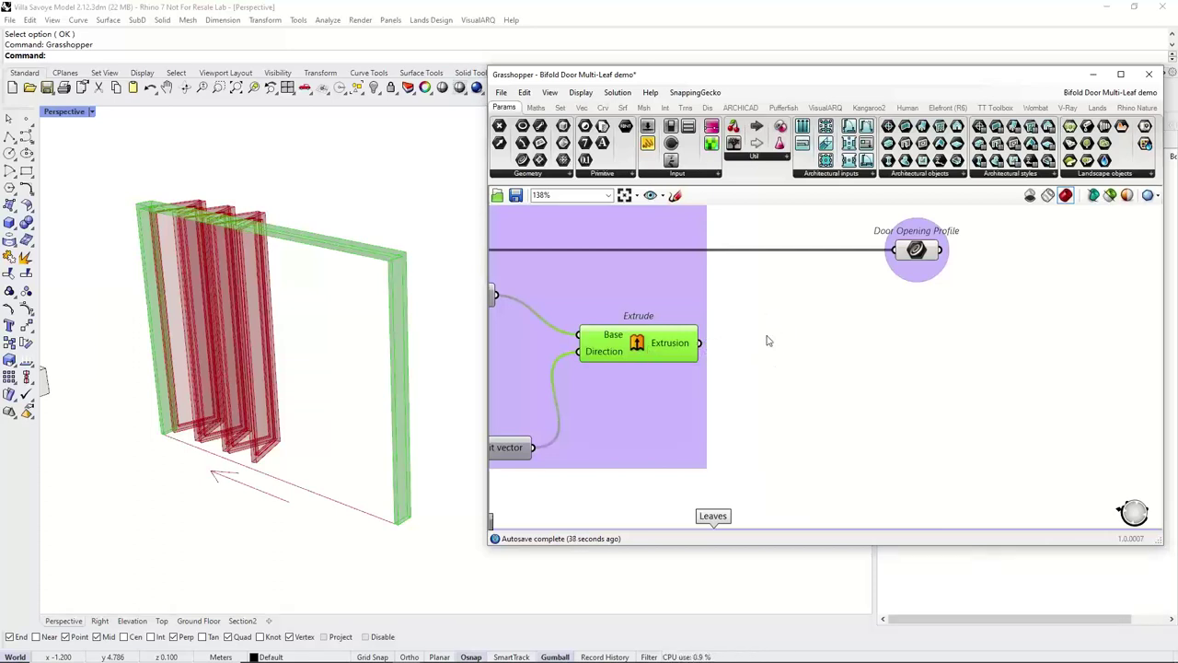
Add a Geometry parameter beside the door frame's final Extrude component and connect the Extrusion output to it.
{"action": "left_click", "coordinate": [767, 340]}
{"action": "left_click", "coordinate": [568, 173]}
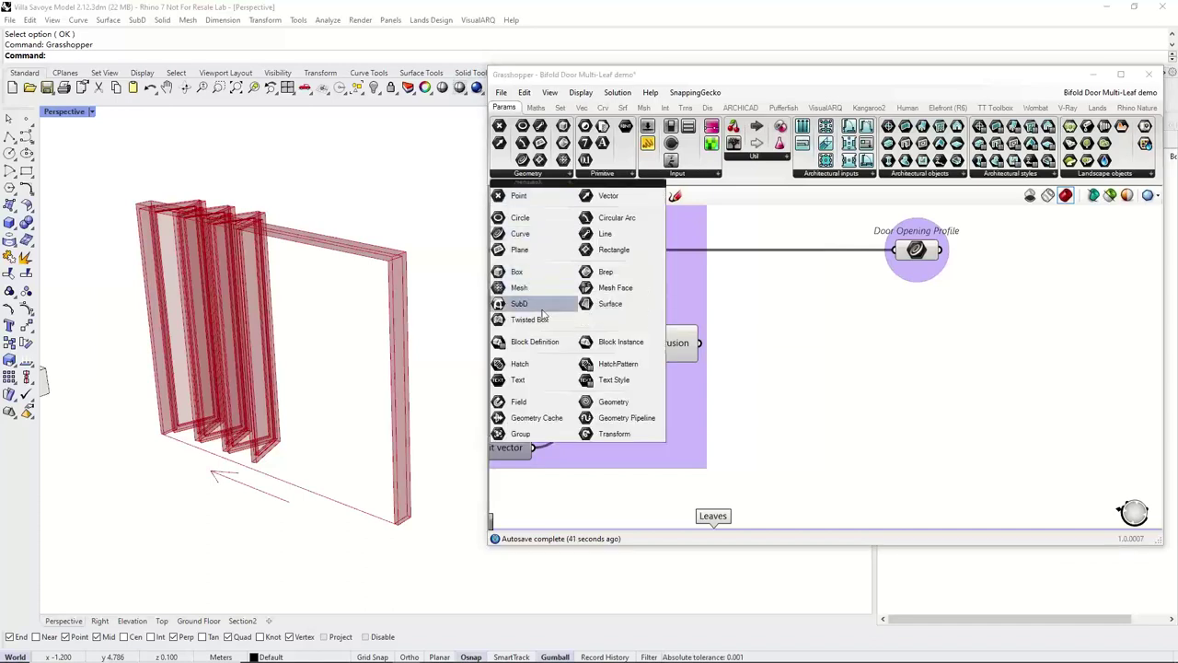
{"action": "left_click", "coordinate": [613, 402]}
{"action": "left_click", "coordinate": [790, 347]}
{"action": "scroll", "coordinate": [726, 368], "scroll_direction": "up", "scroll_amount": 1}
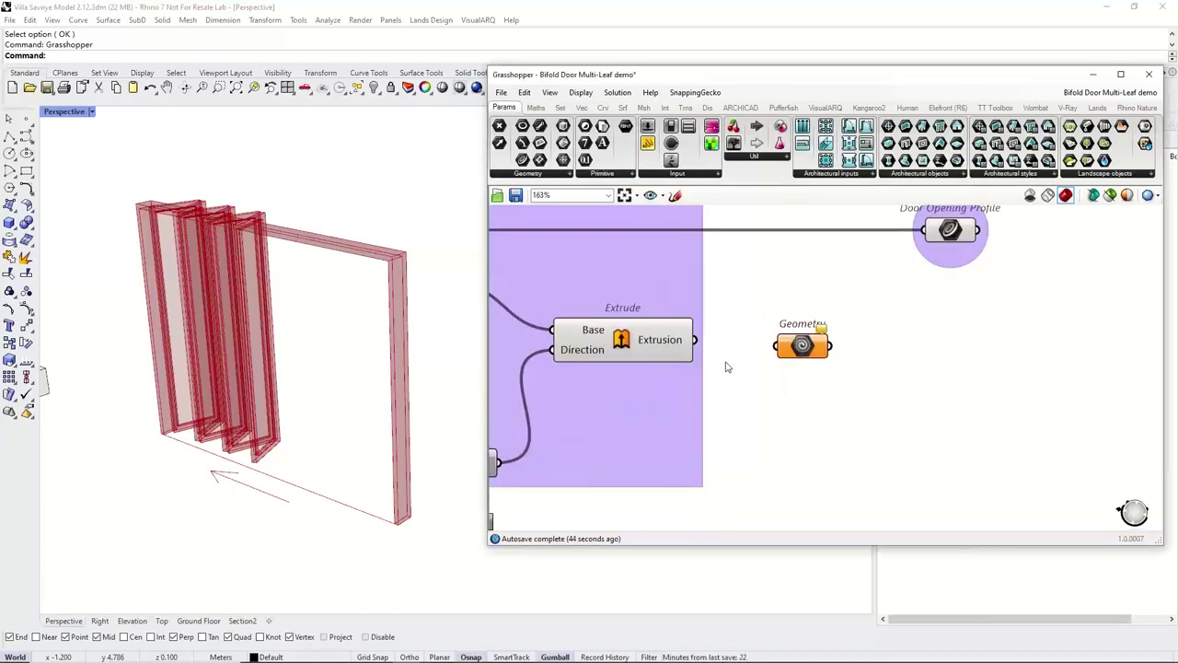
{"action": "scroll", "coordinate": [726, 367], "scroll_direction": "up", "scroll_amount": 1}
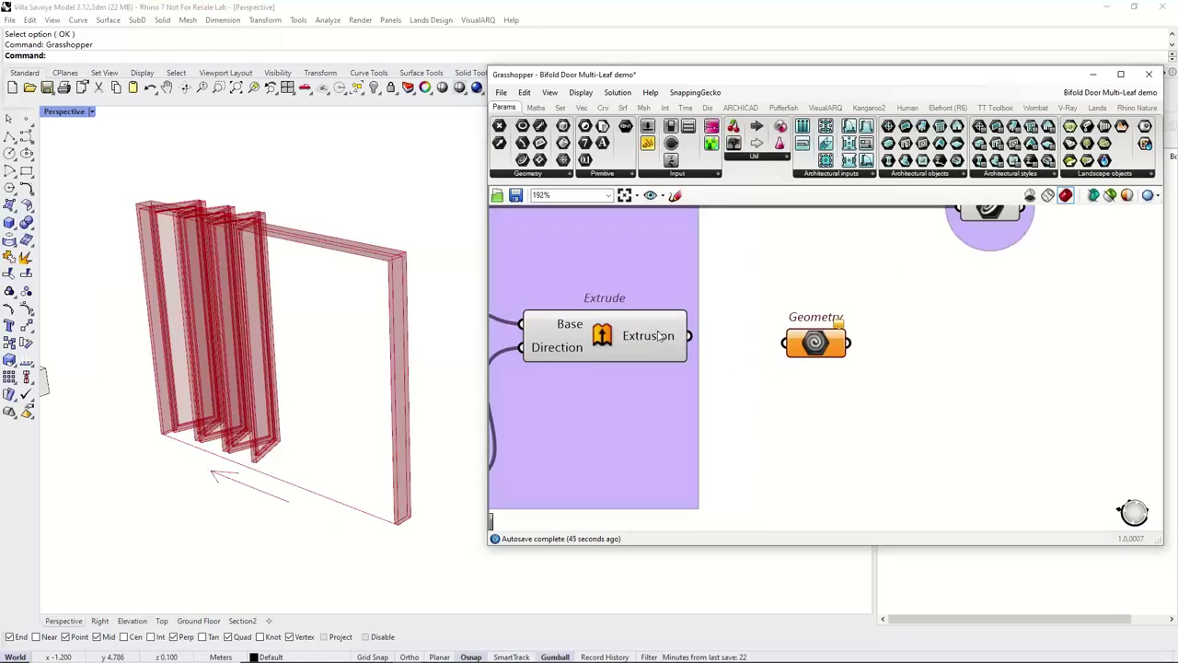
{"action": "left_click", "coordinate": [657, 336]}
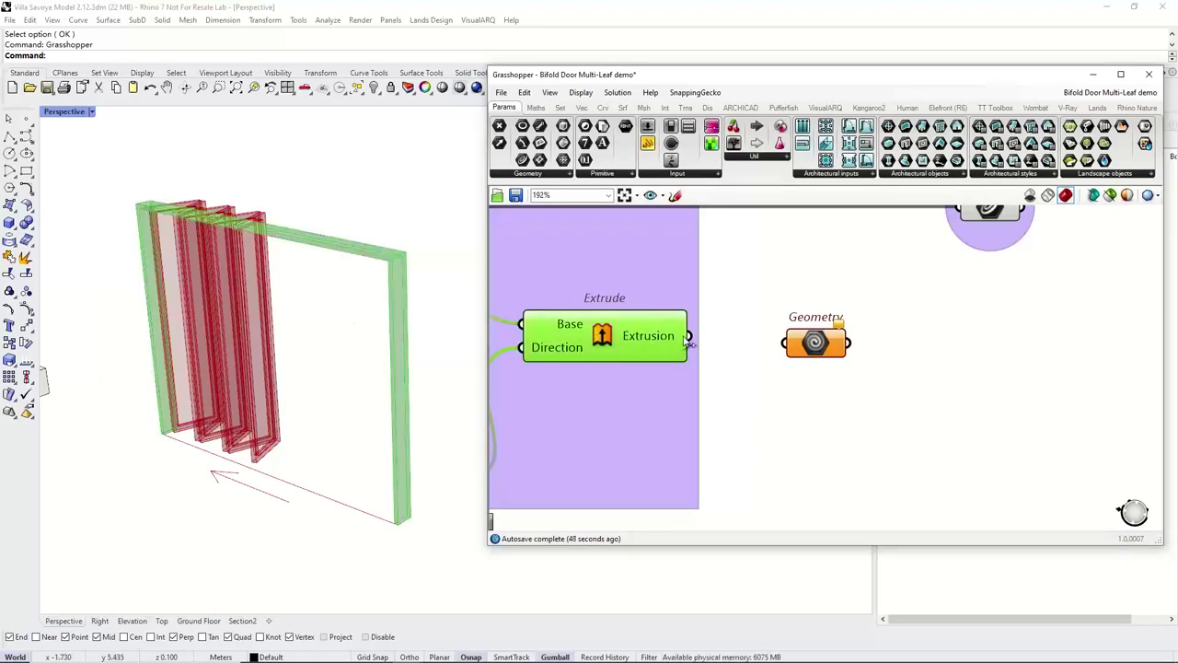
{"action": "left_click_drag", "start_coordinate": [688, 337], "coordinate": [802, 336]}
{"action": "left_click", "coordinate": [811, 422]}
Rename the Geometry parameter connected to the frame extrusion as Frame.
{"action": "right_click", "coordinate": [803, 337]}
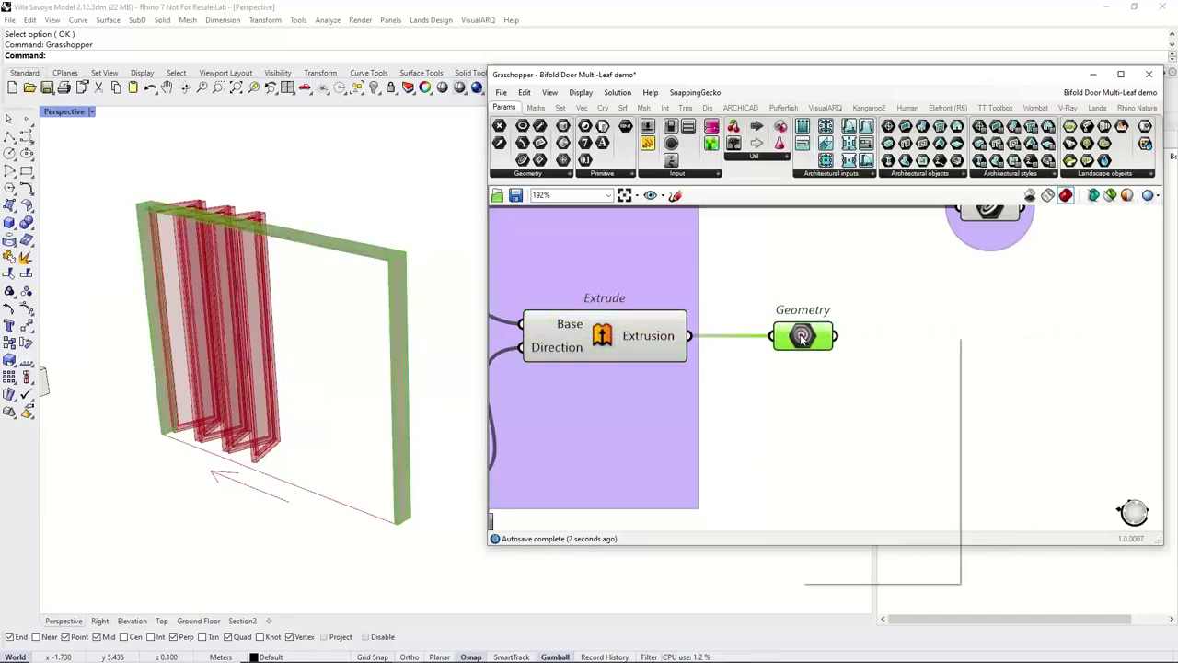
{"action": "double_click", "coordinate": [843, 344]}
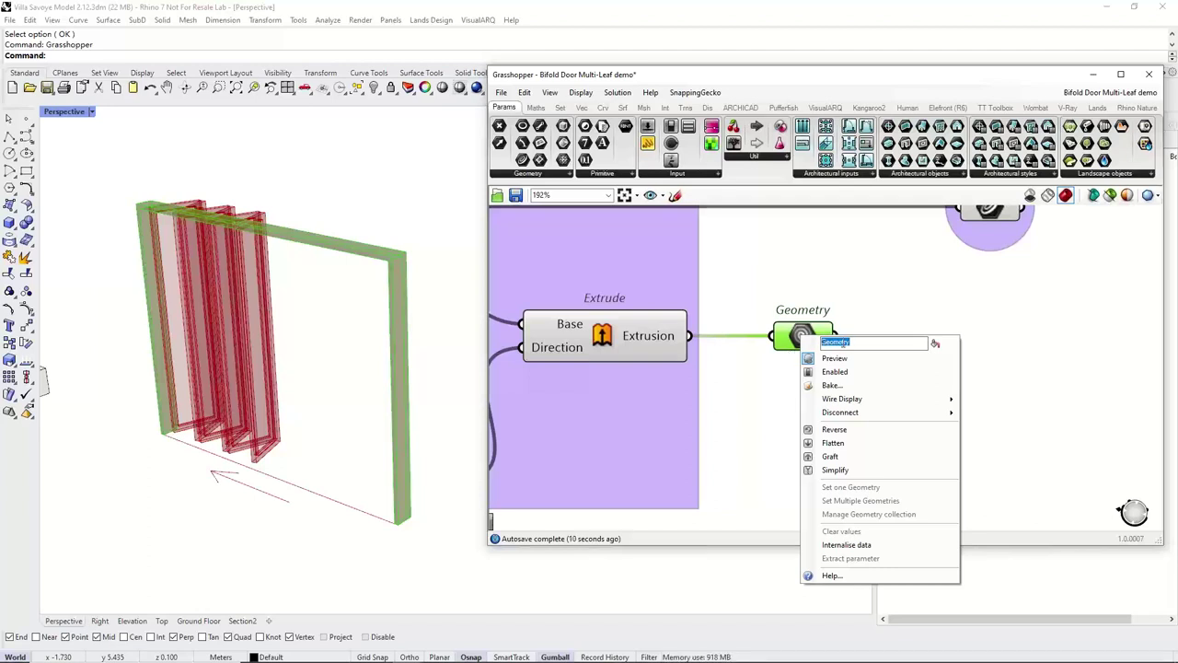
{"action": "type", "text": "Frame"}
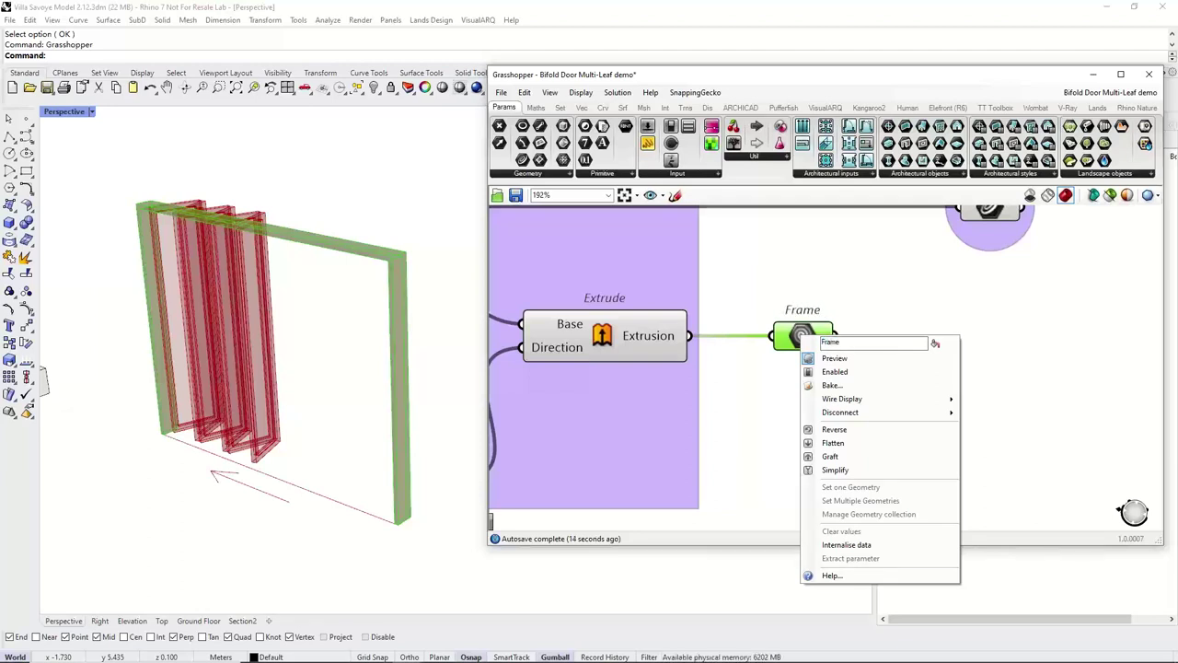
{"action": "left_click", "coordinate": [831, 285]}
Move the Door Opening Profile parameter slightly closer to its purple component group, keeping it level on its wire.
{"action": "right_click_drag", "start_coordinate": [831, 286], "coordinate": [861, 380]}
{"action": "scroll", "coordinate": [817, 366], "scroll_direction": "down", "scroll_amount": 1}
{"action": "left_click_drag", "start_coordinate": [988, 318], "coordinate": [958, 318]}
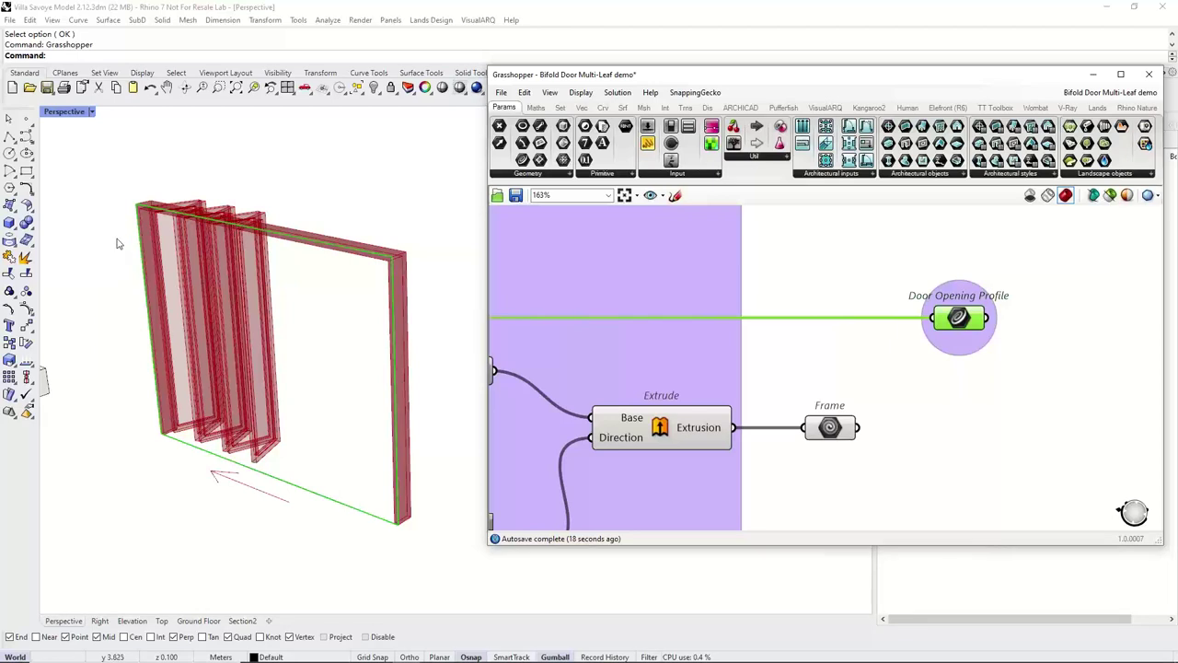
{"action": "left_click_drag", "start_coordinate": [957, 317], "coordinate": [925, 316]}
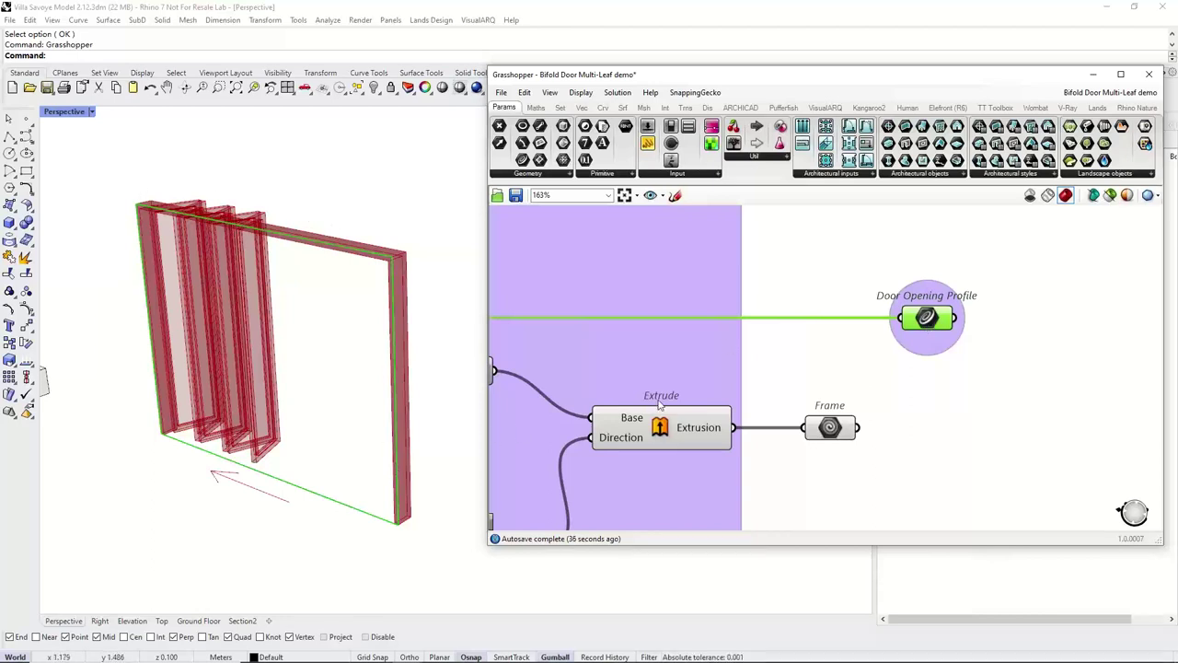
Add a Geometry parameter to the output of the leaf geometry's Stream Filter and name it Leaves.
{"action": "scroll", "coordinate": [831, 348], "scroll_direction": "down", "scroll_amount": 3}
{"action": "right_click_drag", "start_coordinate": [893, 393], "coordinate": [606, 288]}
{"action": "scroll", "coordinate": [723, 350], "scroll_direction": "down", "scroll_amount": 3}
{"action": "right_click_drag", "start_coordinate": [963, 484], "coordinate": [766, 359]}
{"action": "scroll", "coordinate": [795, 386], "scroll_direction": "up", "scroll_amount": 4}
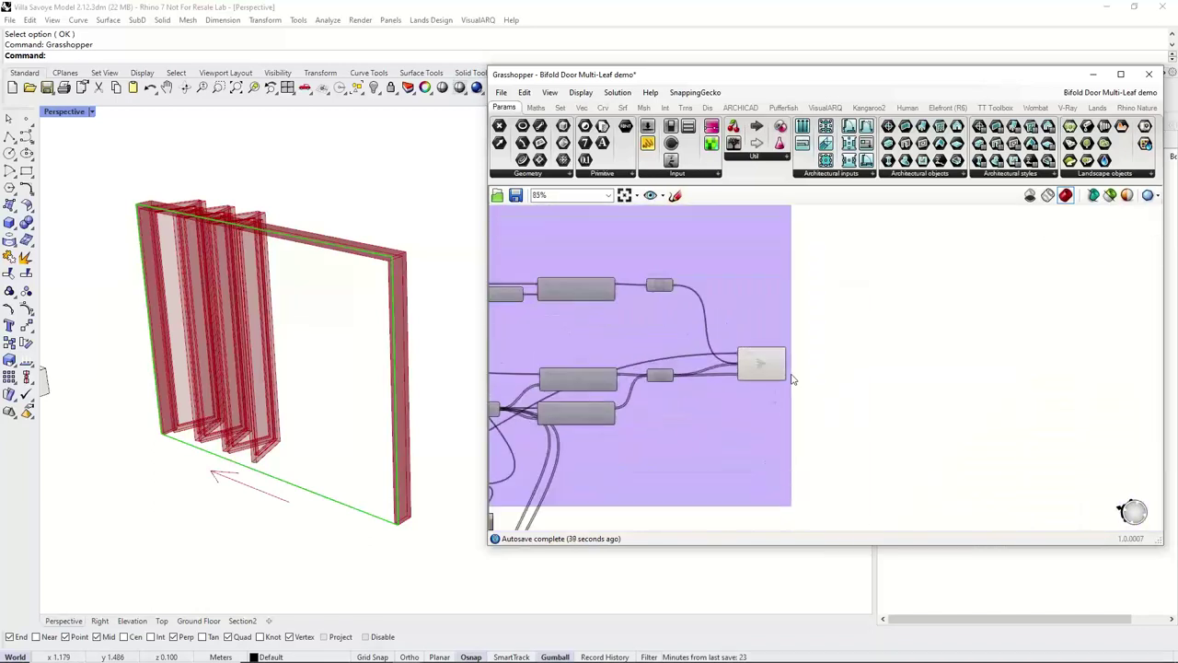
{"action": "left_click", "coordinate": [763, 369]}
{"action": "right_click_drag", "start_coordinate": [773, 416], "coordinate": [715, 390]}
{"action": "scroll", "coordinate": [705, 341], "scroll_direction": "up", "scroll_amount": 1}
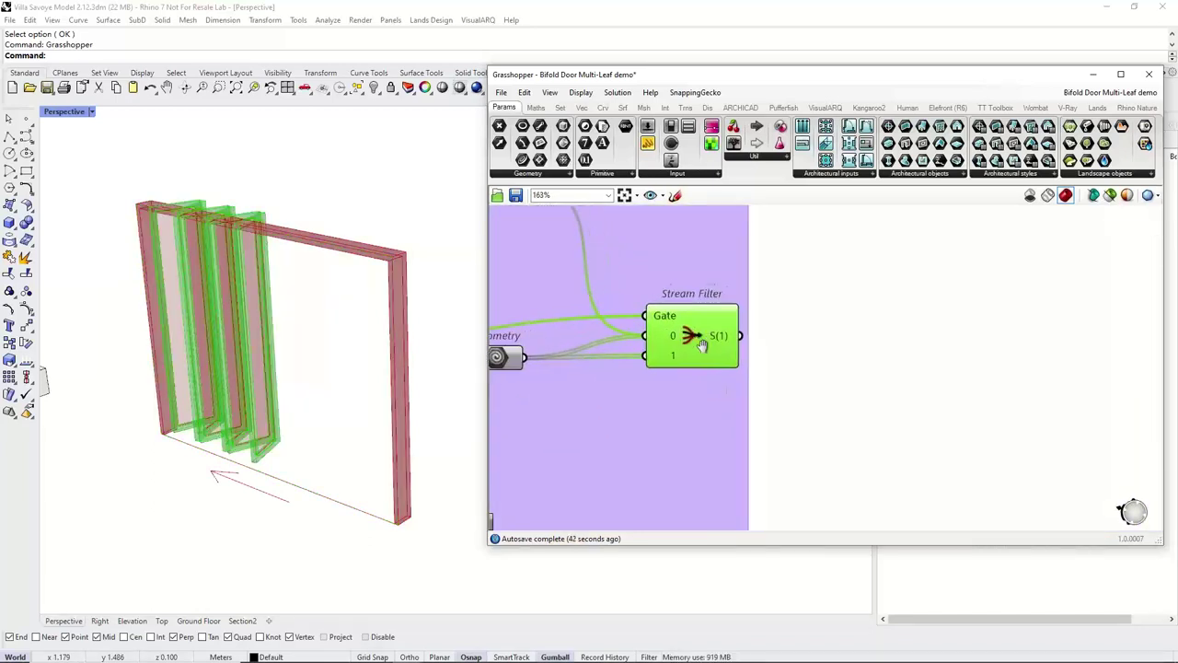
{"action": "right_click_drag", "start_coordinate": [705, 341], "coordinate": [680, 380]}
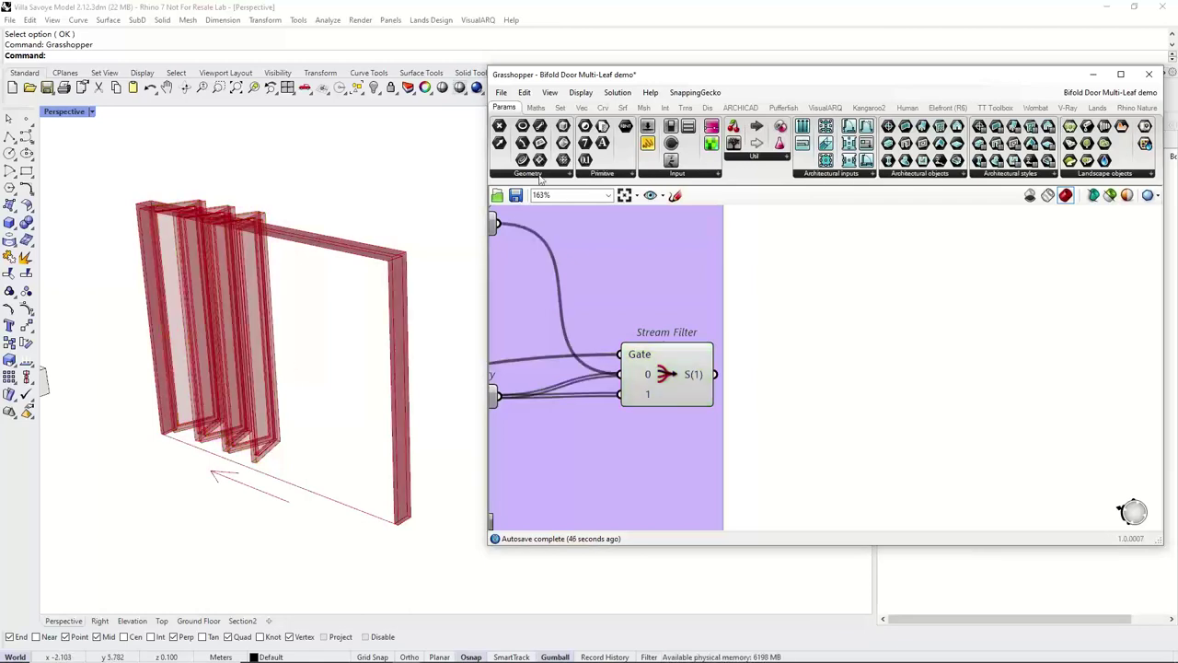
{"action": "right_click", "coordinate": [812, 374]}
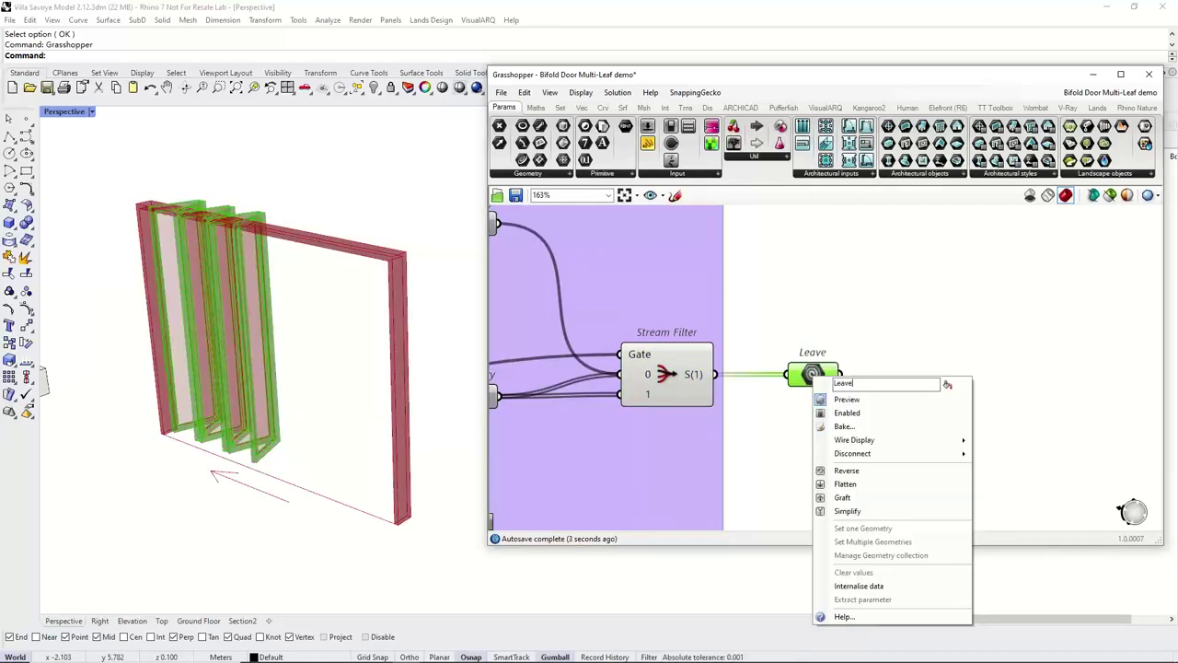
{"action": "type", "text": "s"}
{"action": "left_click", "coordinate": [774, 331]}
Add a Geometry parameter beside the glazing group's Stream Filter and connect the S(1) output to it.
{"action": "scroll", "coordinate": [695, 381], "scroll_direction": "down", "scroll_amount": 4}
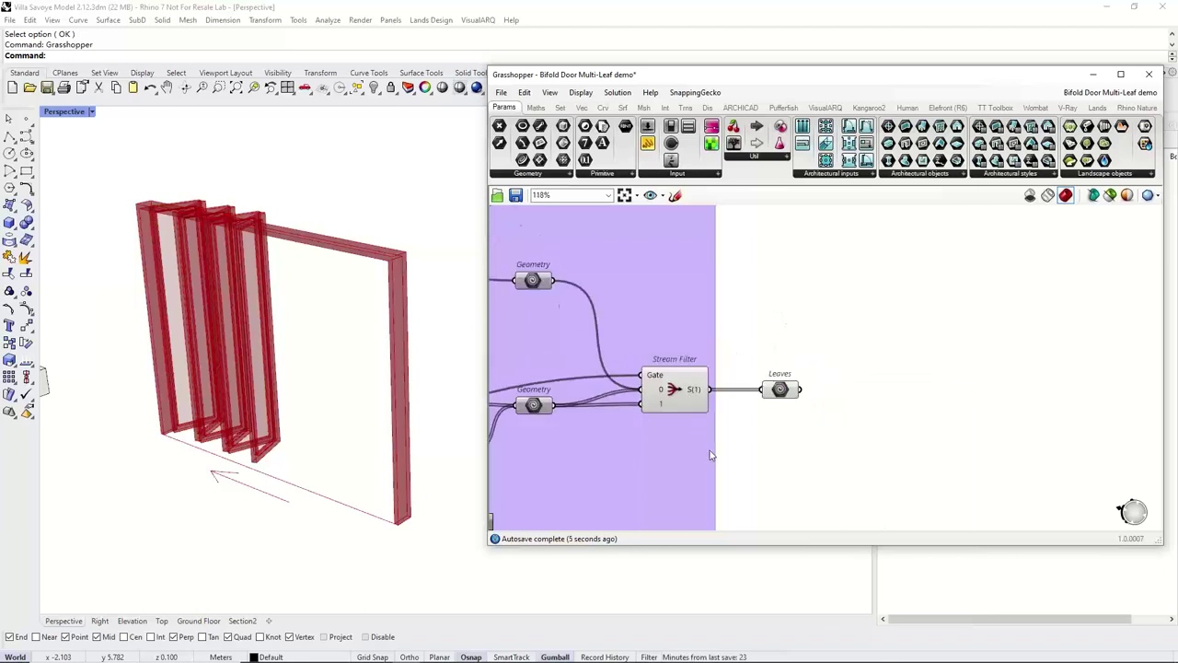
{"action": "right_click_drag", "start_coordinate": [708, 341], "coordinate": [720, 310]}
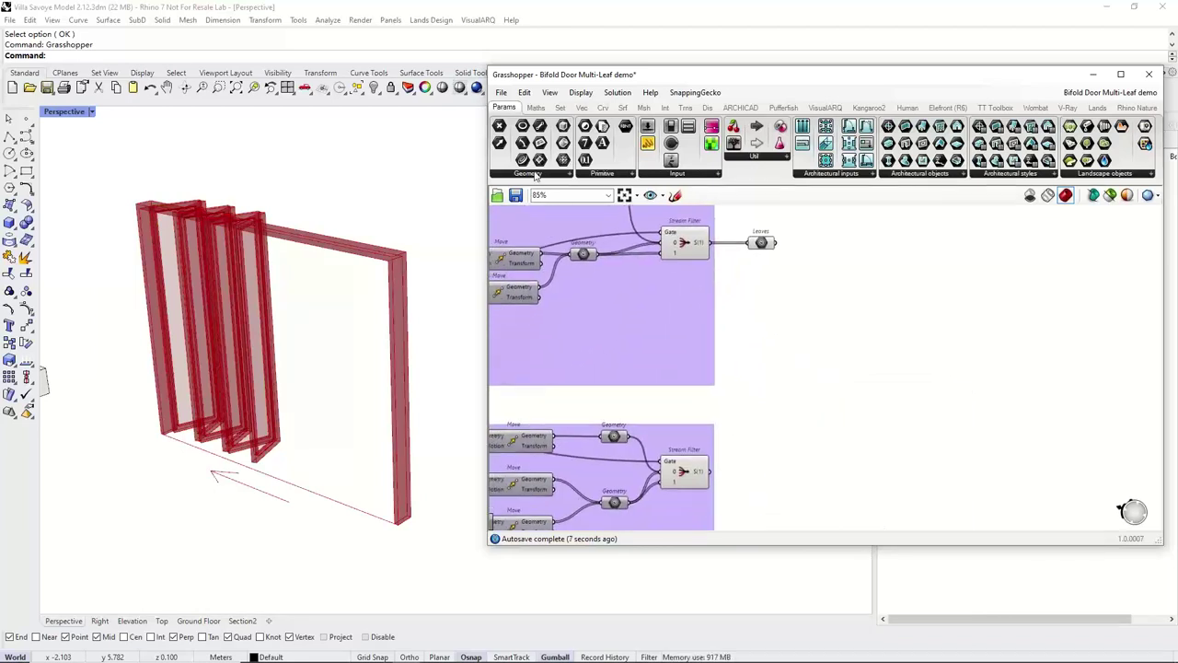
{"action": "left_click", "coordinate": [529, 173]}
{"action": "left_click", "coordinate": [599, 402]}
{"action": "scroll", "coordinate": [686, 470], "scroll_direction": "up", "scroll_amount": 3}
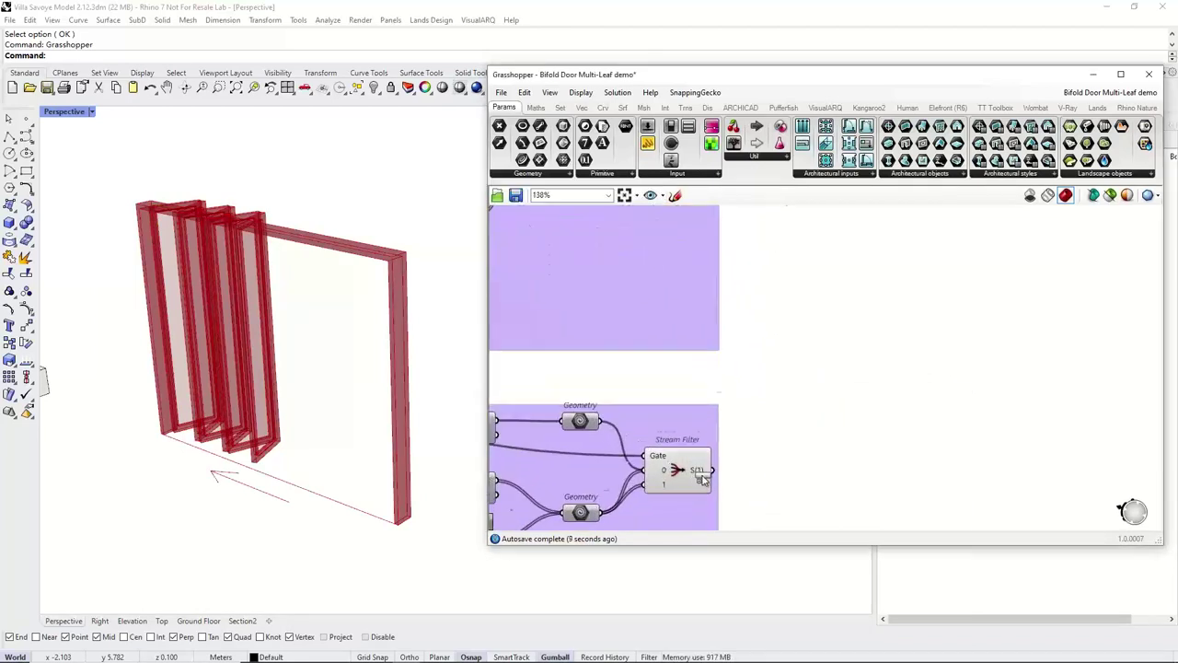
{"action": "left_click", "coordinate": [782, 466]}
{"action": "left_click", "coordinate": [682, 471]}
{"action": "scroll", "coordinate": [682, 471], "scroll_direction": "up", "scroll_amount": 2}
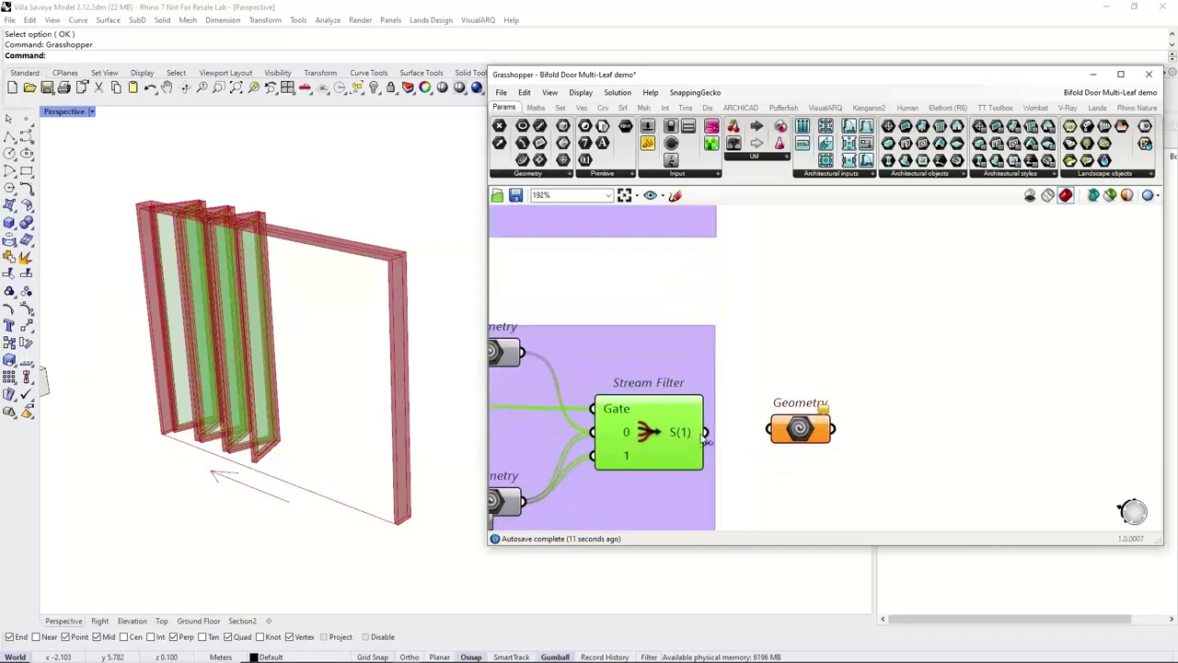
{"action": "left_click_drag", "start_coordinate": [705, 431], "coordinate": [768, 428]}
{"action": "right_click_drag", "start_coordinate": [649, 418], "coordinate": [600, 415]}
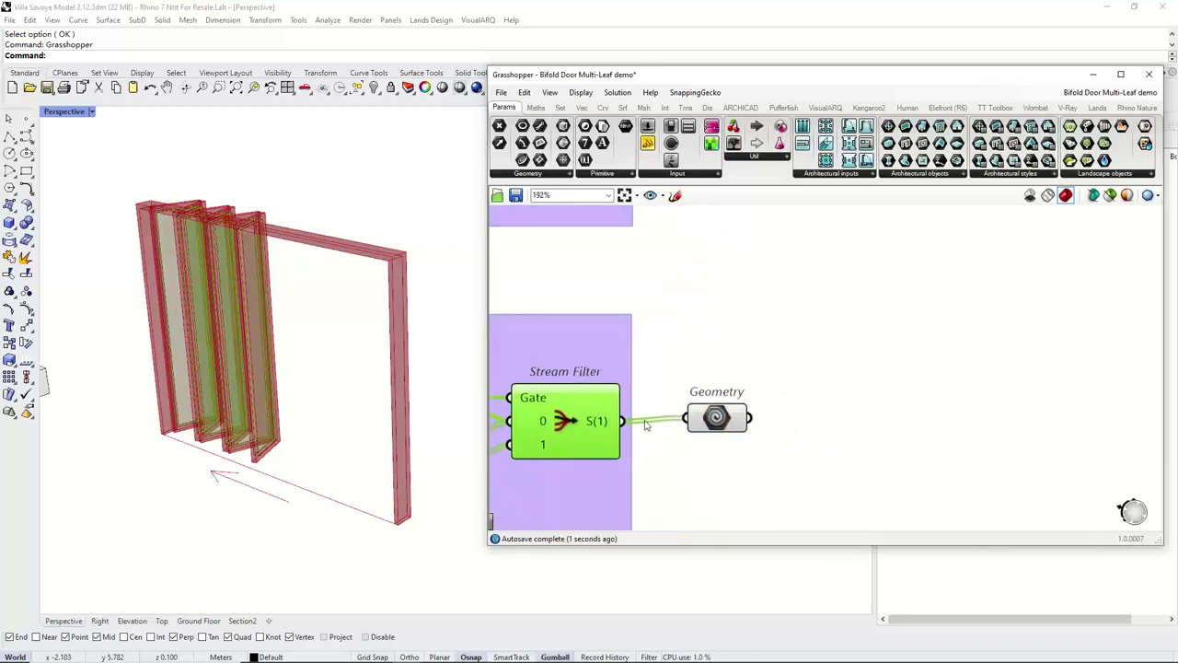
Rename the Geometry parameter connected to the glazing Stream Filter as Glasses.
{"action": "scroll", "coordinate": [707, 419], "scroll_direction": "up", "scroll_amount": 1}
{"action": "left_click", "coordinate": [710, 419]}
{"action": "right_click", "coordinate": [714, 418]}
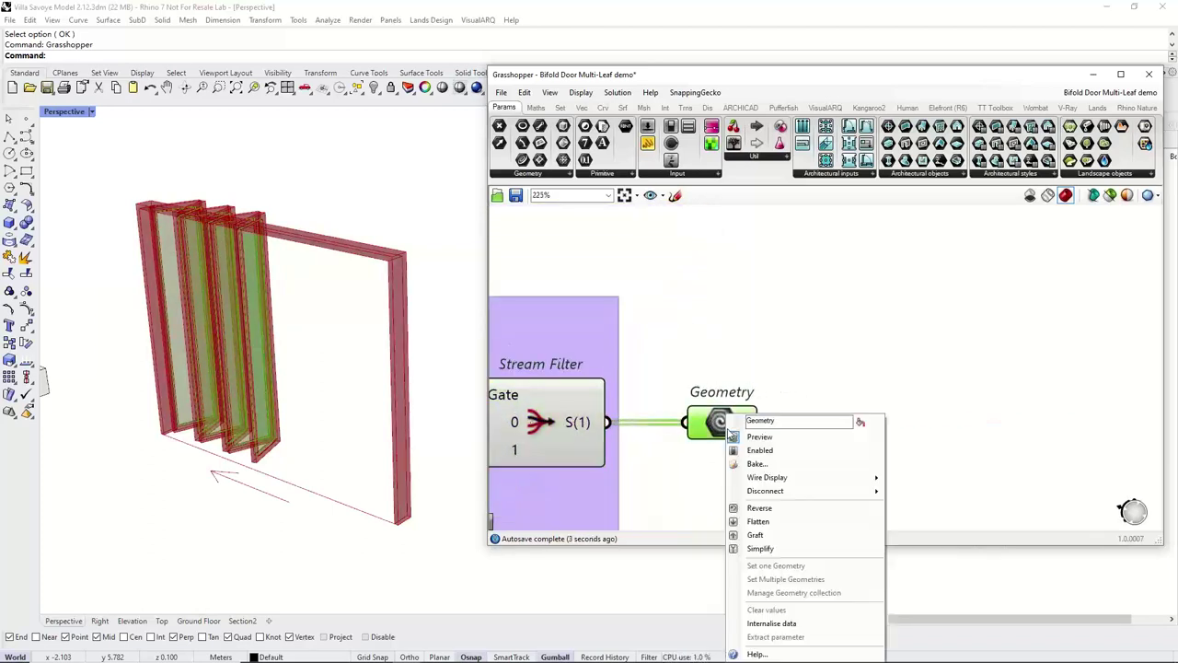
{"action": "double_click", "coordinate": [792, 420]}
{"action": "type", "text": "Gl"}
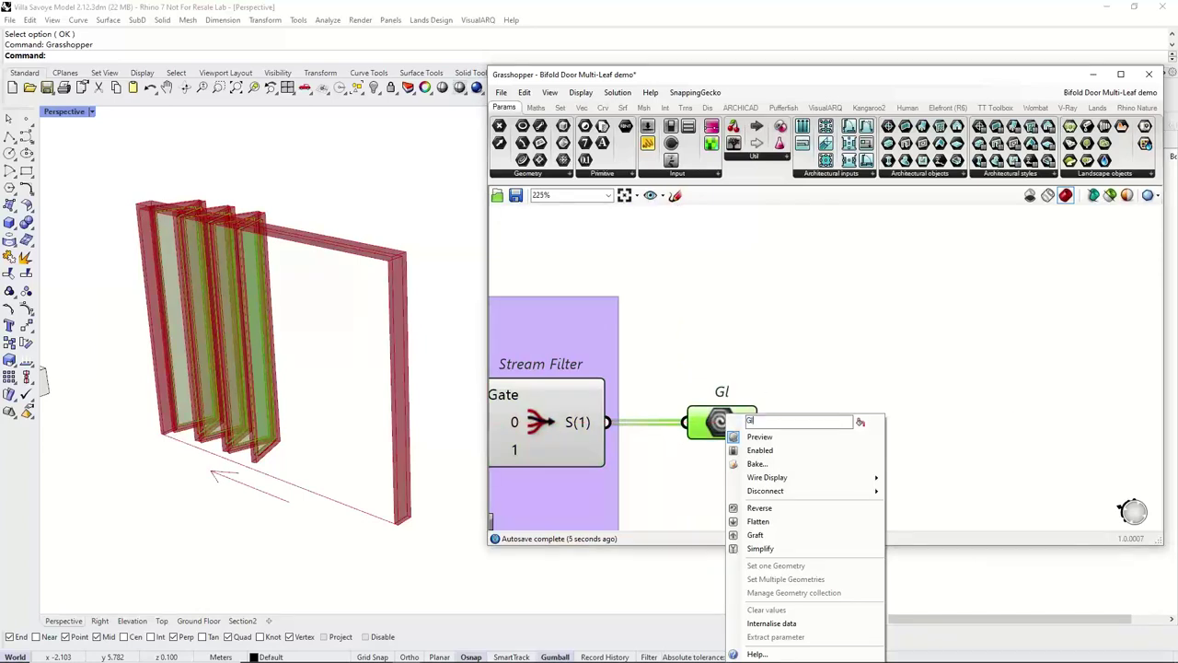
{"action": "type", "text": "asses"}
{"action": "key", "text": "Return"}
Examine the Curve output parameter that holds the opening arrow, along with the glazing Stream Filter.
{"action": "scroll", "coordinate": [755, 368], "scroll_direction": "down", "scroll_amount": 4}
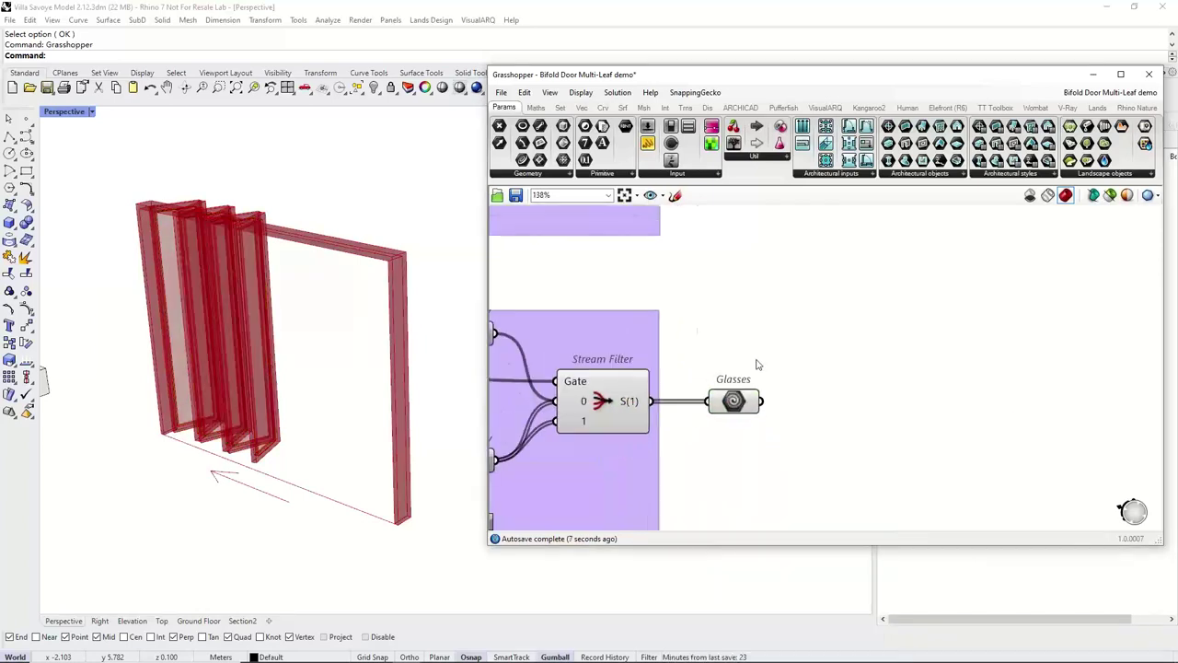
{"action": "scroll", "coordinate": [727, 363], "scroll_direction": "down", "scroll_amount": 3}
{"action": "scroll", "coordinate": [765, 404], "scroll_direction": "up", "scroll_amount": 6}
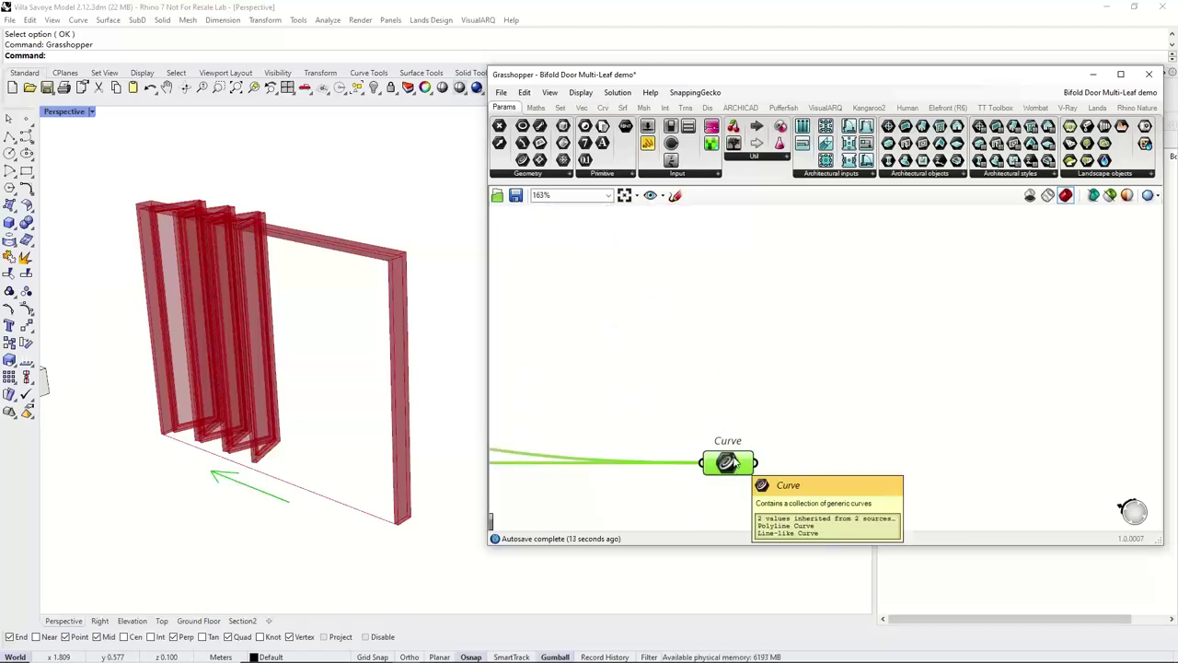
{"action": "left_click", "coordinate": [565, 173]}
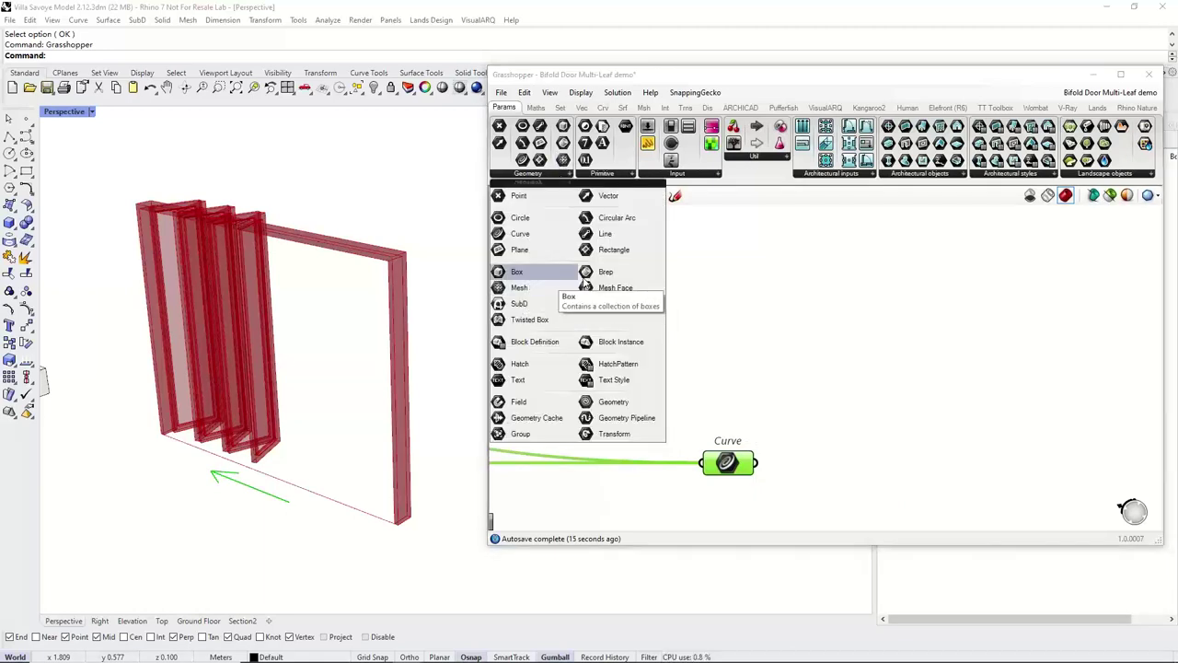
{"action": "left_click", "coordinate": [737, 415]}
{"action": "scroll", "coordinate": [733, 473], "scroll_direction": "down", "scroll_amount": 5}
{"action": "right_click_drag", "start_coordinate": [735, 333], "coordinate": [729, 385]}
{"action": "scroll", "coordinate": [728, 385], "scroll_direction": "up", "scroll_amount": 3}
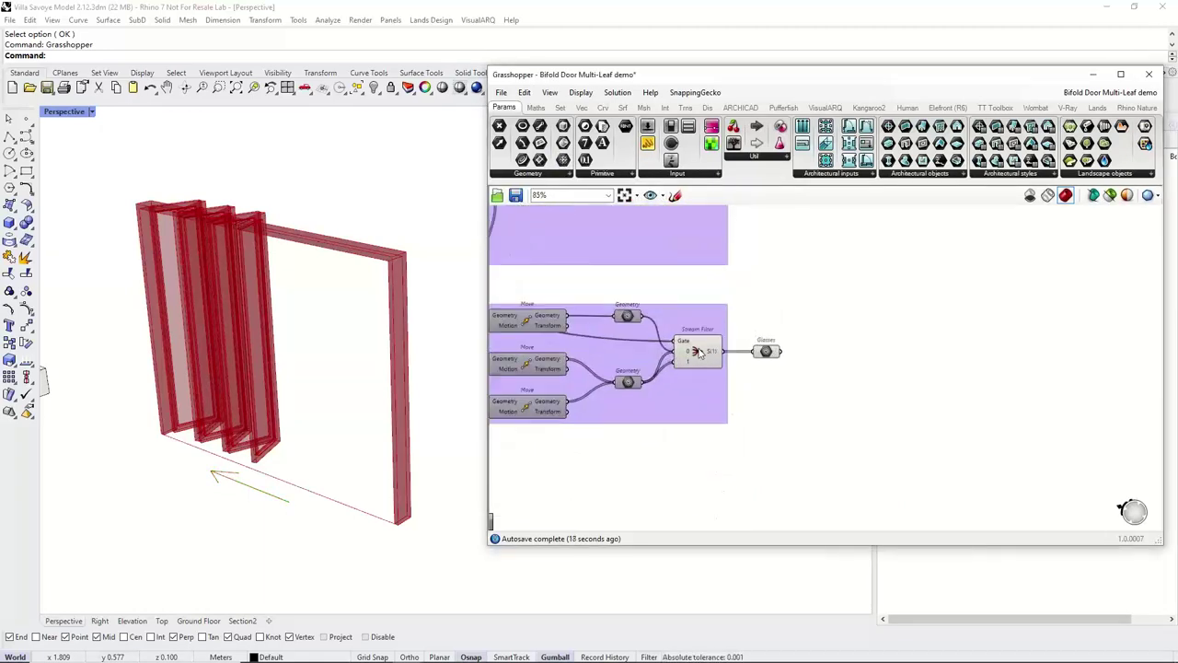
{"action": "left_click", "coordinate": [700, 367]}
{"action": "left_click", "coordinate": [837, 445]}
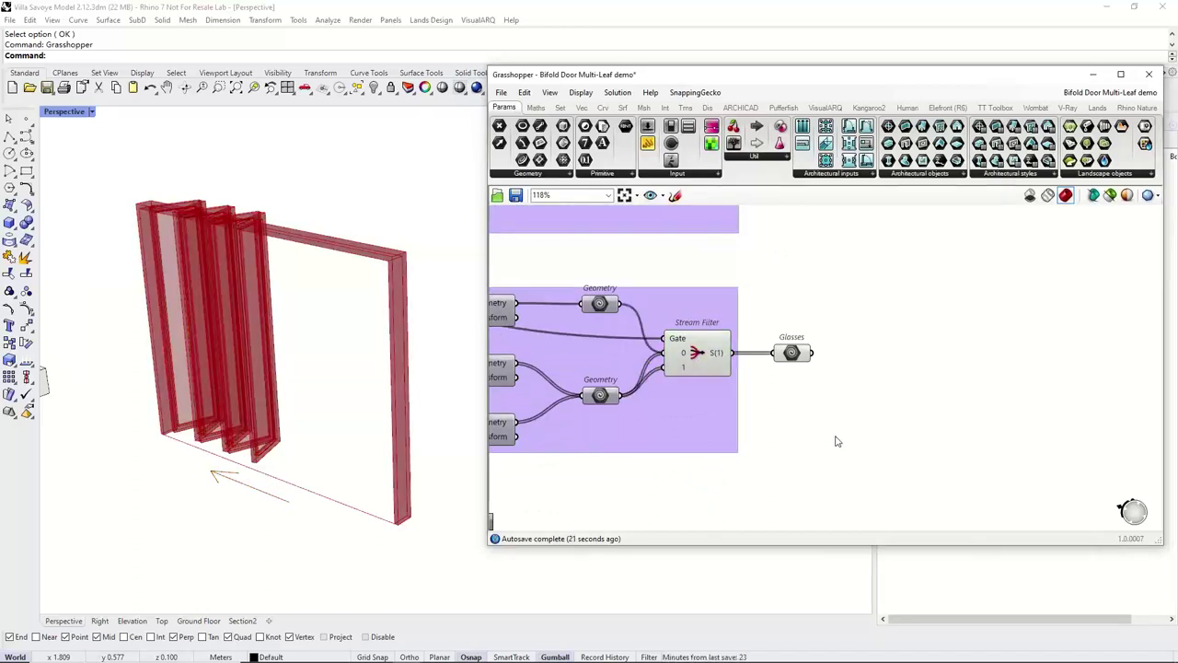
Examine the input side of the definition, highlighting the Leaves and Frame parameter groups.
{"action": "scroll", "coordinate": [818, 415], "scroll_direction": "down", "scroll_amount": 6}
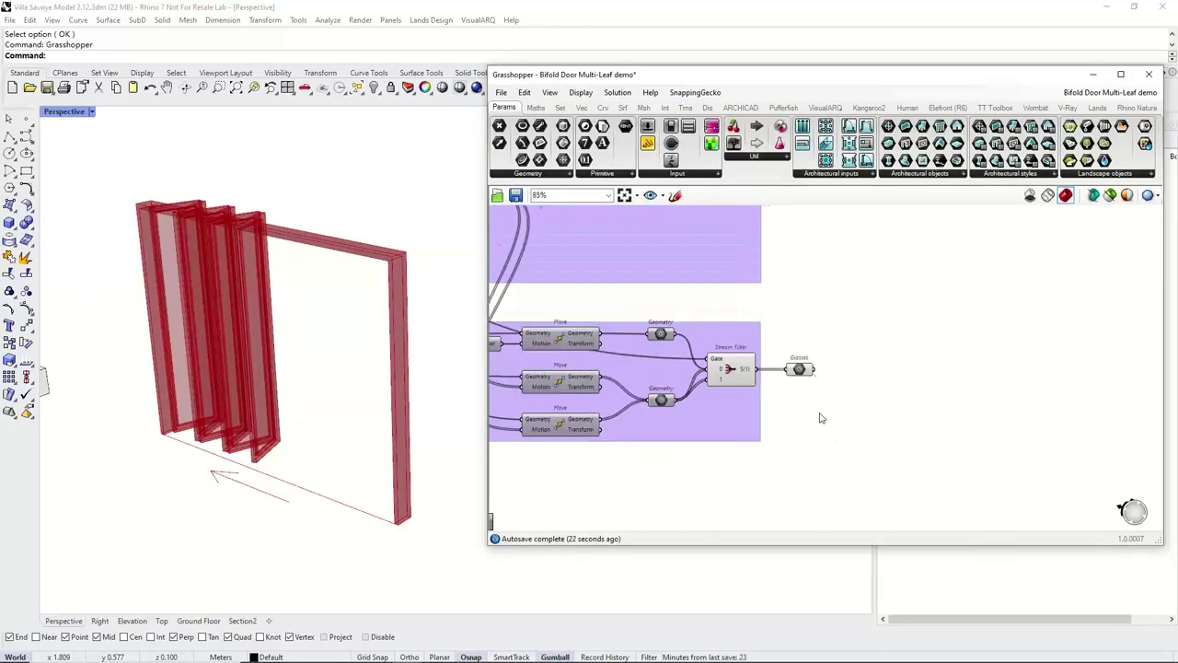
{"action": "right_click_drag", "start_coordinate": [651, 386], "coordinate": [828, 401]}
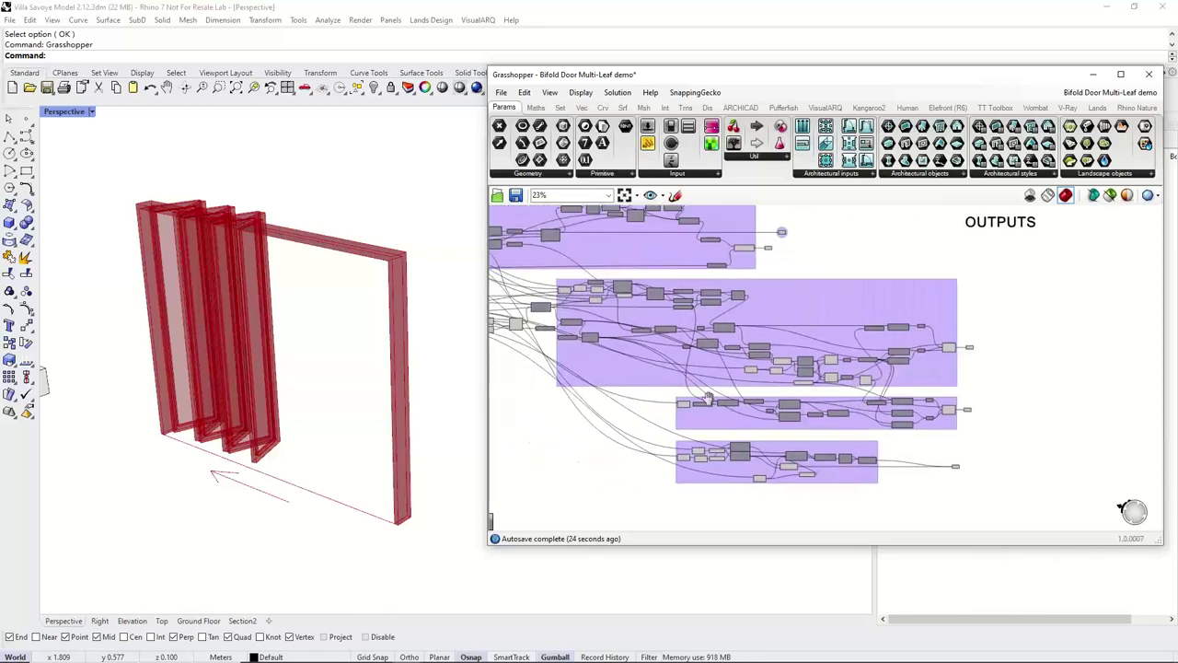
{"action": "right_click_drag", "start_coordinate": [689, 390], "coordinate": [860, 414]}
{"action": "right_click_drag", "start_coordinate": [658, 369], "coordinate": [692, 389]}
{"action": "scroll", "coordinate": [692, 389], "scroll_direction": "up", "scroll_amount": 10}
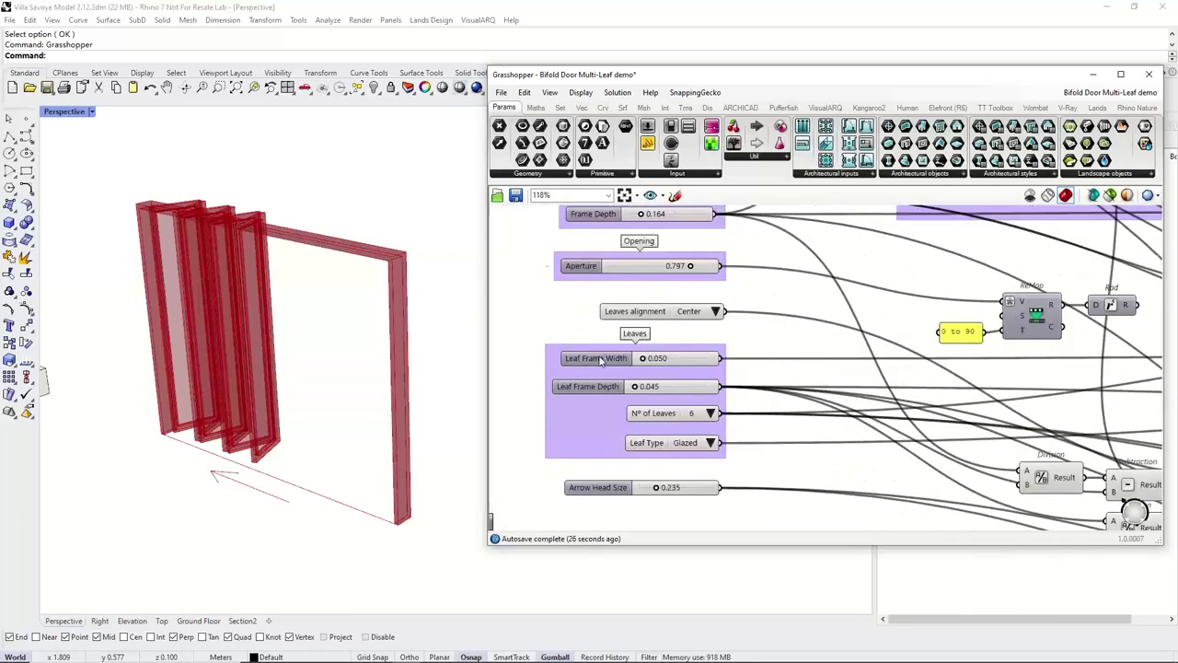
{"action": "right_click_drag", "start_coordinate": [582, 374], "coordinate": [579, 454]}
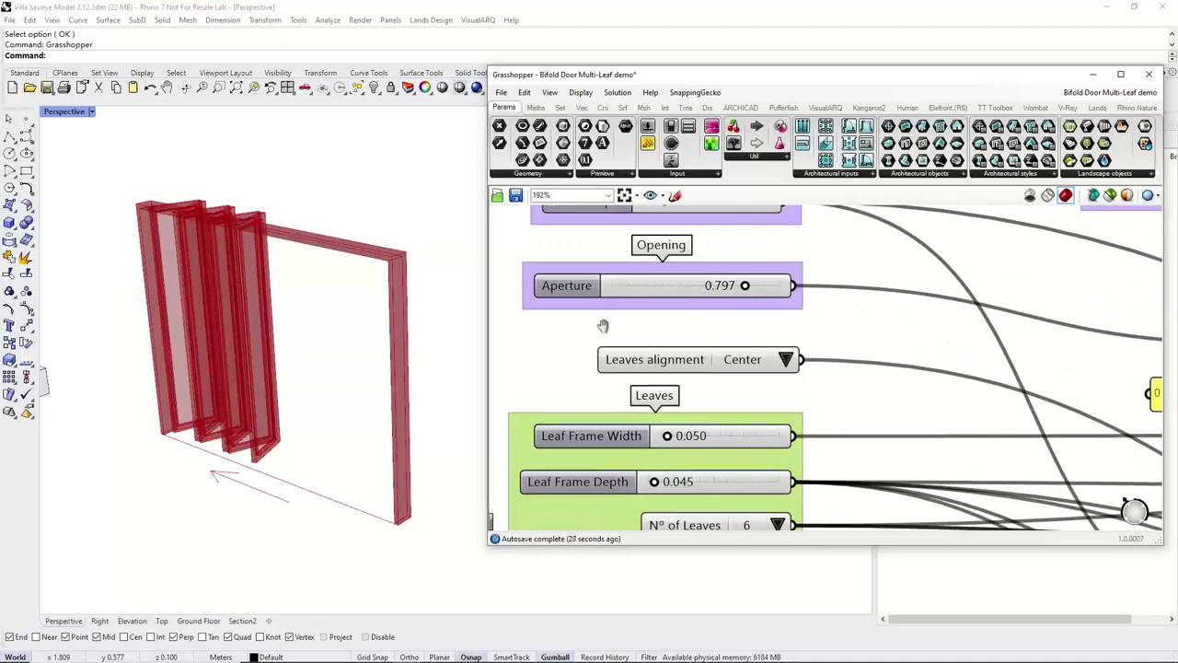
{"action": "right_click_drag", "start_coordinate": [602, 326], "coordinate": [585, 406]}
{"action": "left_click", "coordinate": [618, 298]}
{"action": "right_click_drag", "start_coordinate": [637, 268], "coordinate": [610, 397]}
{"action": "right_click_drag", "start_coordinate": [633, 355], "coordinate": [650, 375]}
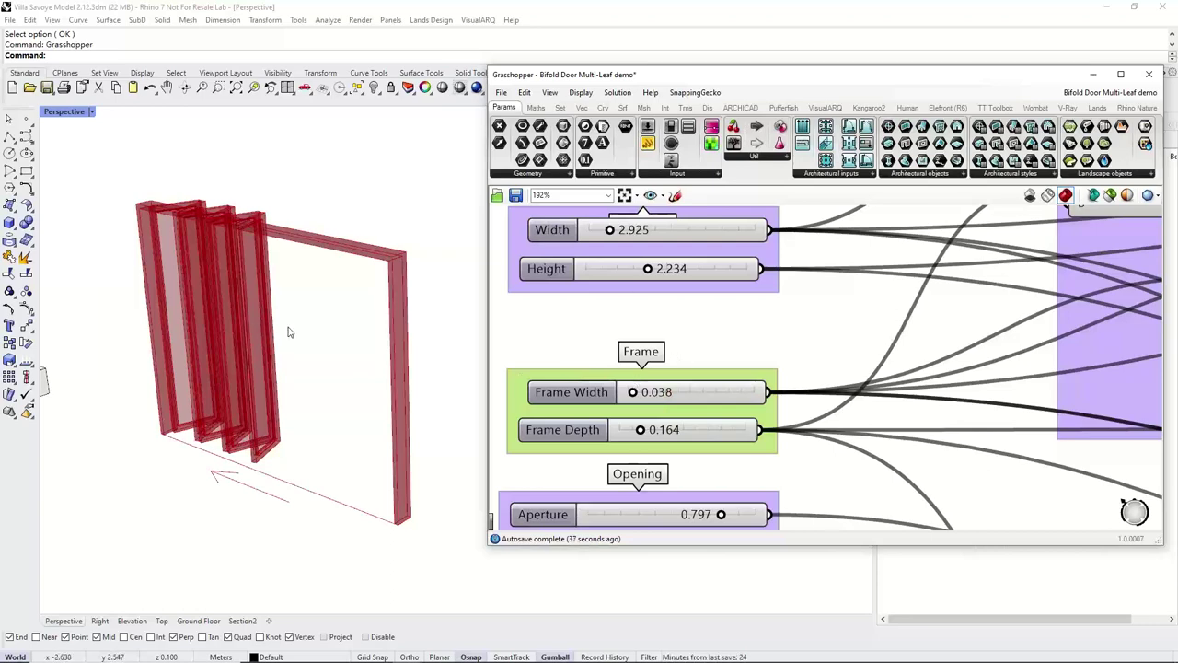
Save the bifold door definition and close the Grasshopper window to return to the Rhino model.
{"action": "scroll", "coordinate": [598, 331], "scroll_direction": "down", "scroll_amount": 7}
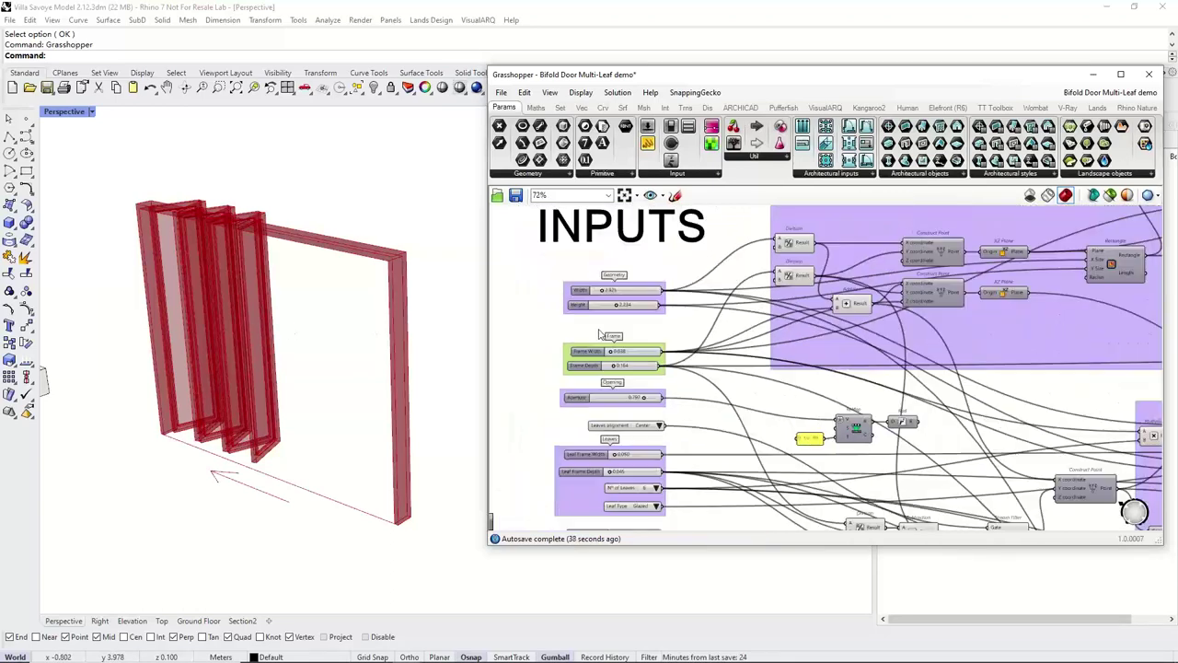
{"action": "right_click_drag", "start_coordinate": [873, 354], "coordinate": [571, 326]}
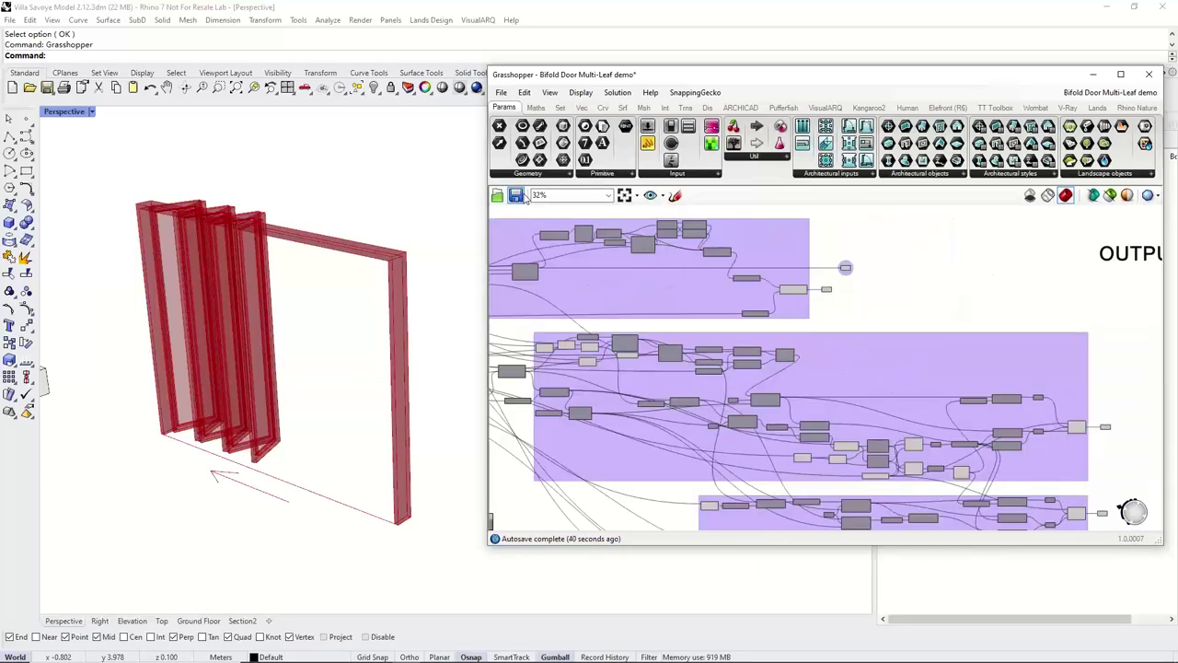
{"action": "left_click", "coordinate": [519, 196]}
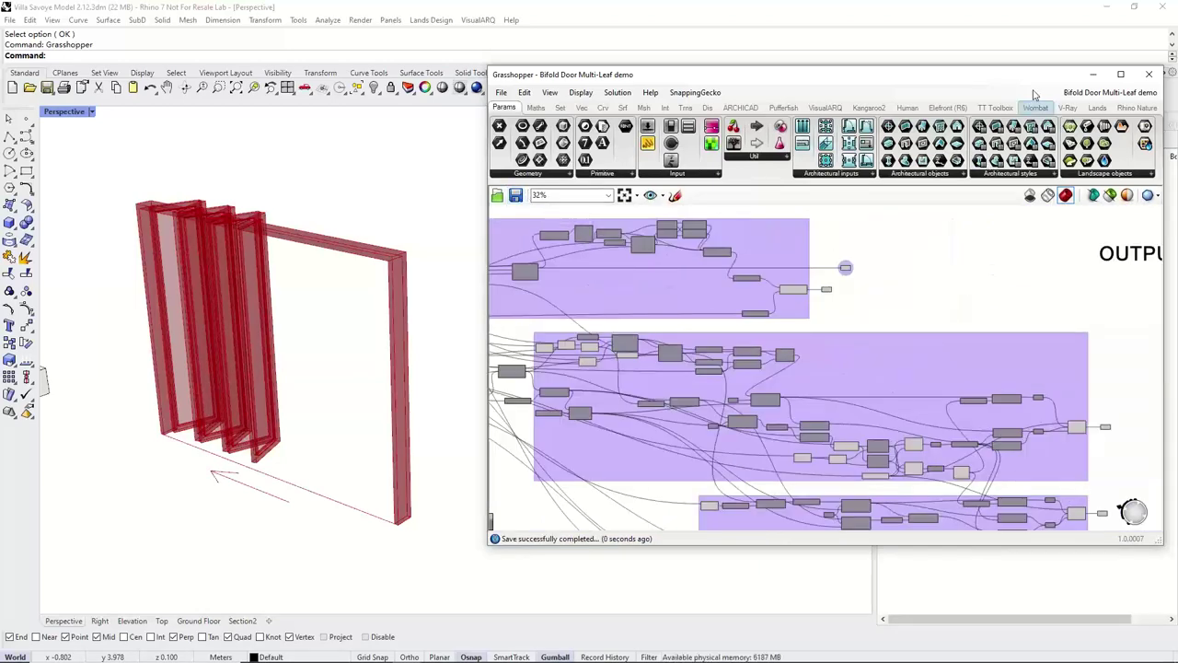
{"action": "left_click_drag", "start_coordinate": [1031, 77], "coordinate": [938, 75]}
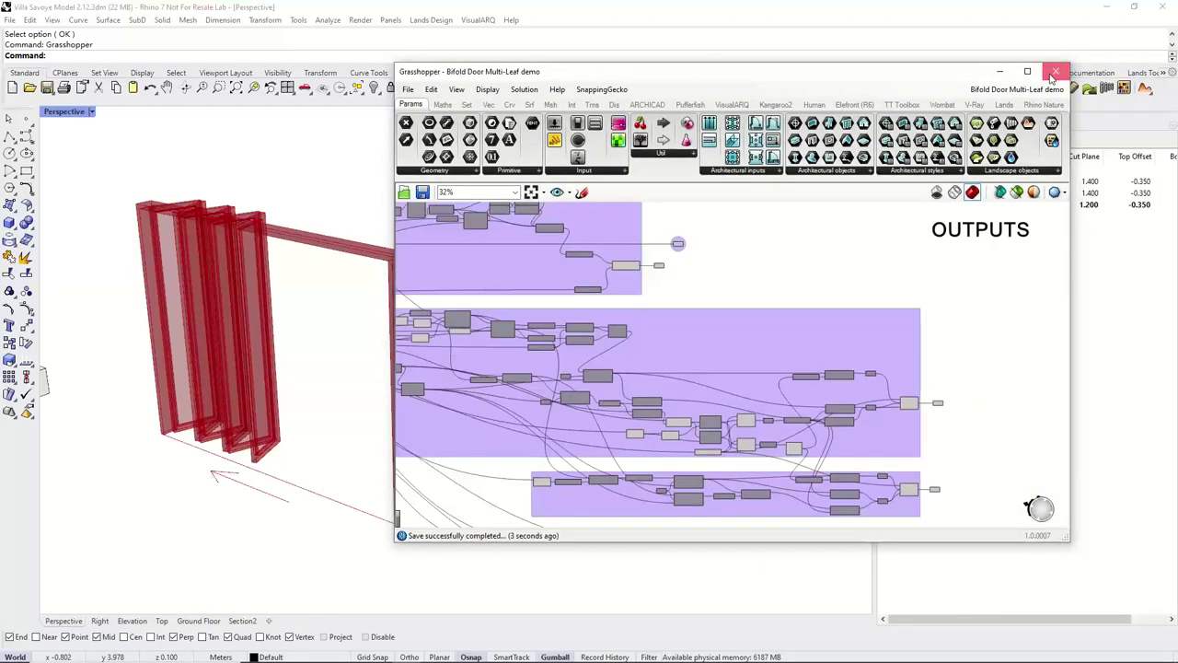
{"action": "left_click", "coordinate": [1053, 73]}
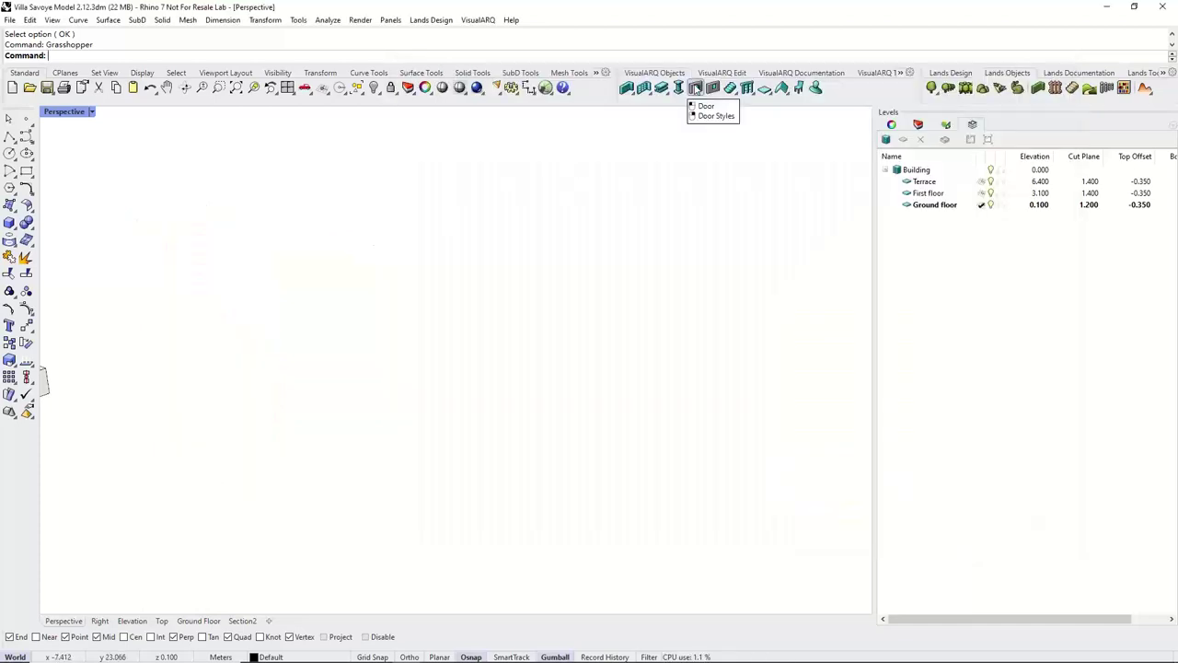
Start a new Grasshopper door style and load the definition file Bifold Door Multi-Leaf demo.gh.
{"action": "right_click", "coordinate": [695, 88]}
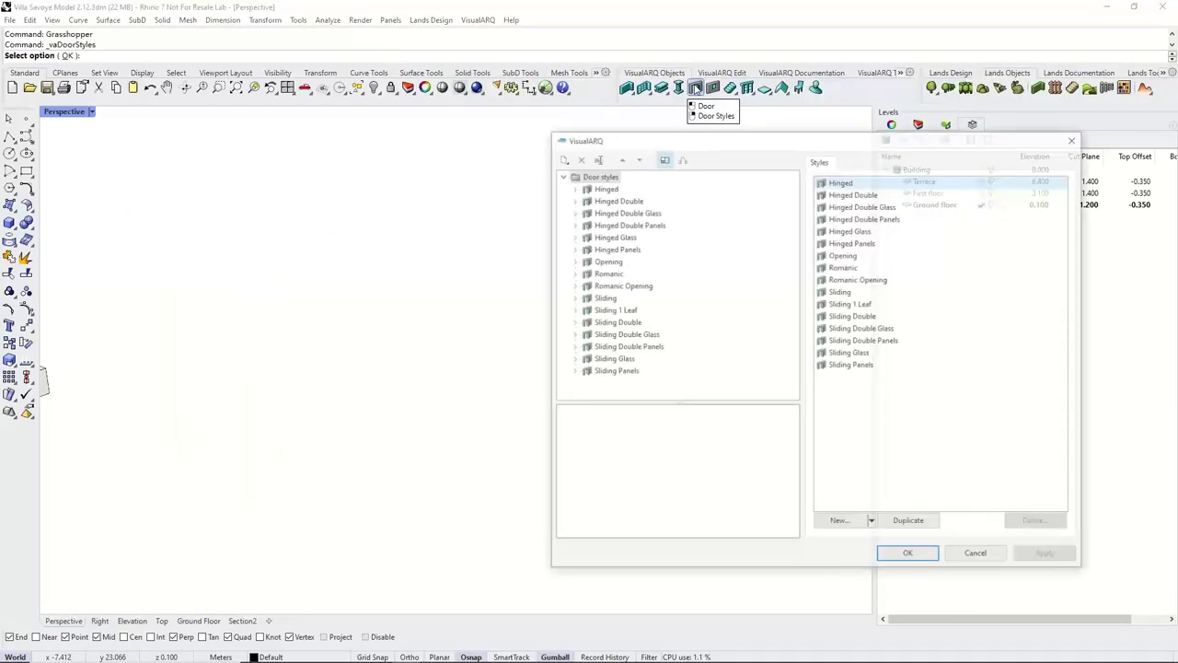
{"action": "left_click", "coordinate": [872, 523]}
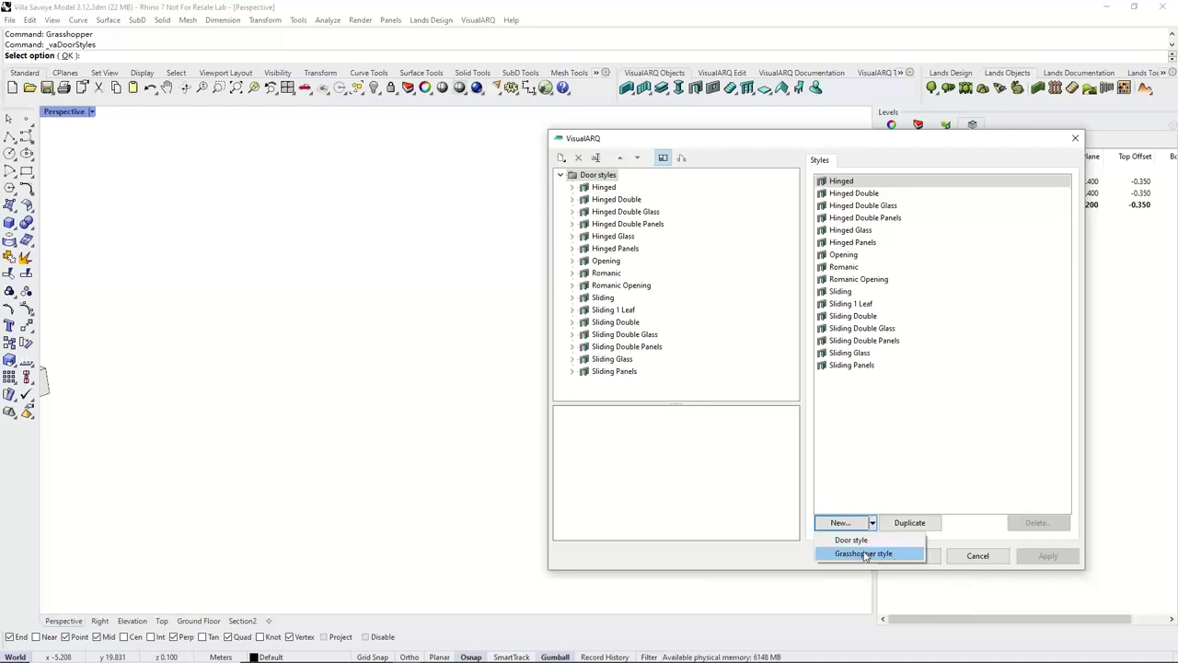
{"action": "left_click", "coordinate": [864, 554]}
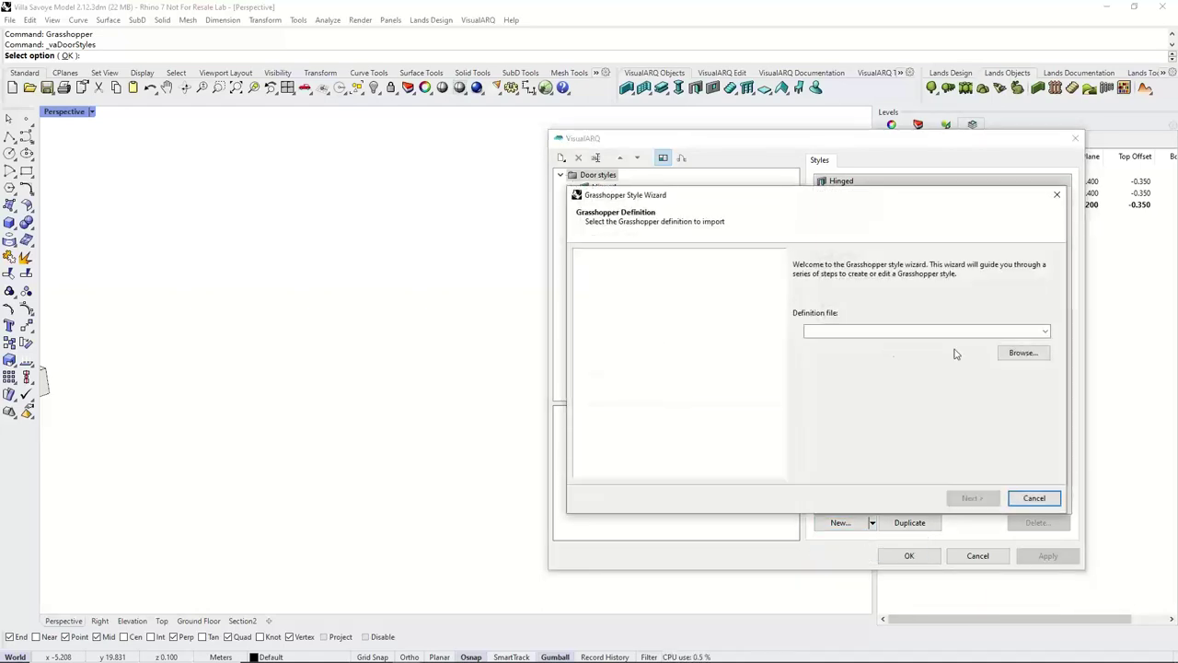
{"action": "left_click", "coordinate": [1008, 355]}
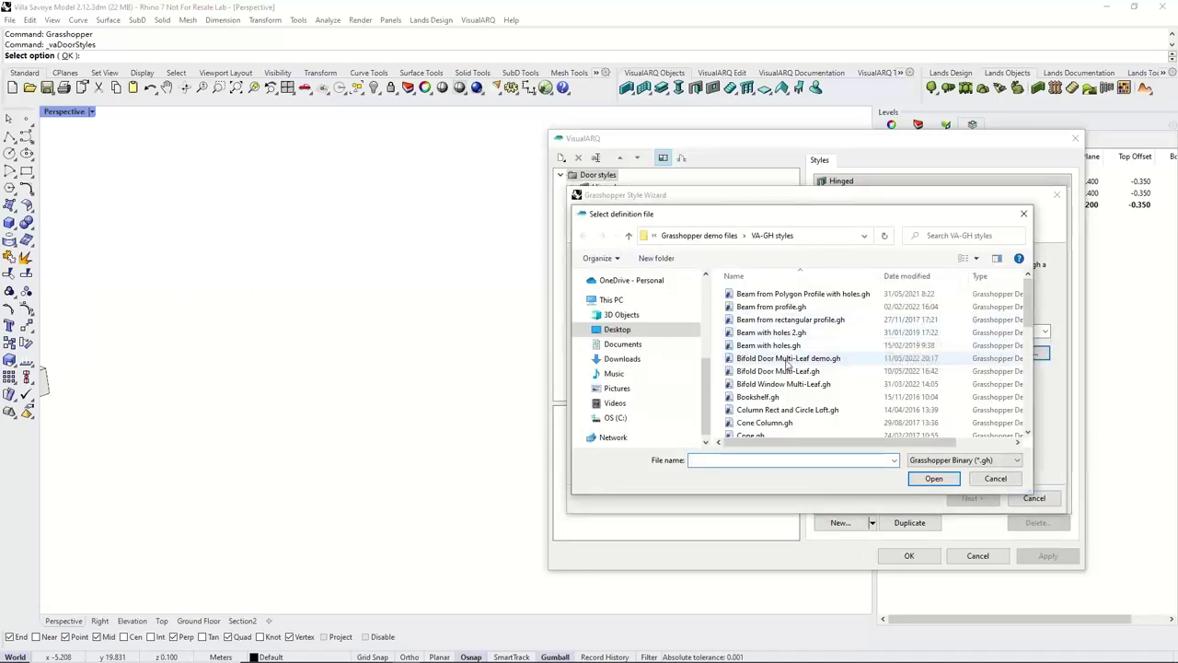
{"action": "left_click", "coordinate": [787, 359]}
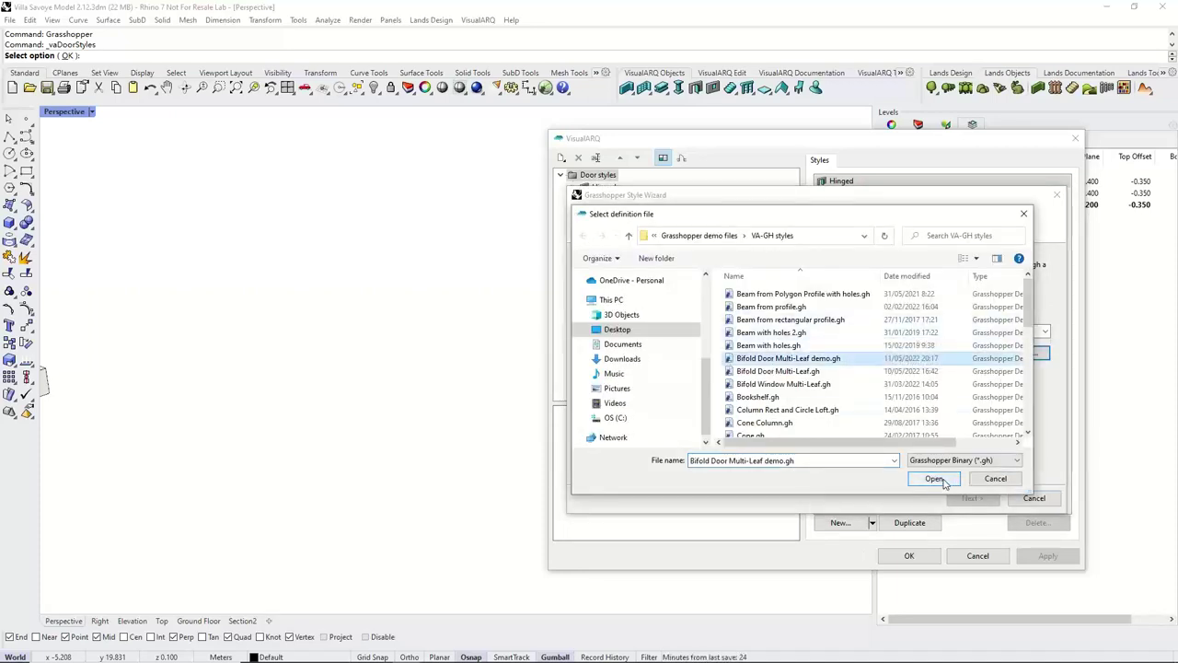
{"action": "left_click", "coordinate": [935, 478]}
Set the new style's opening profile to Door Opening Profile and proceed to the geometry selection.
{"action": "left_click", "coordinate": [962, 500]}
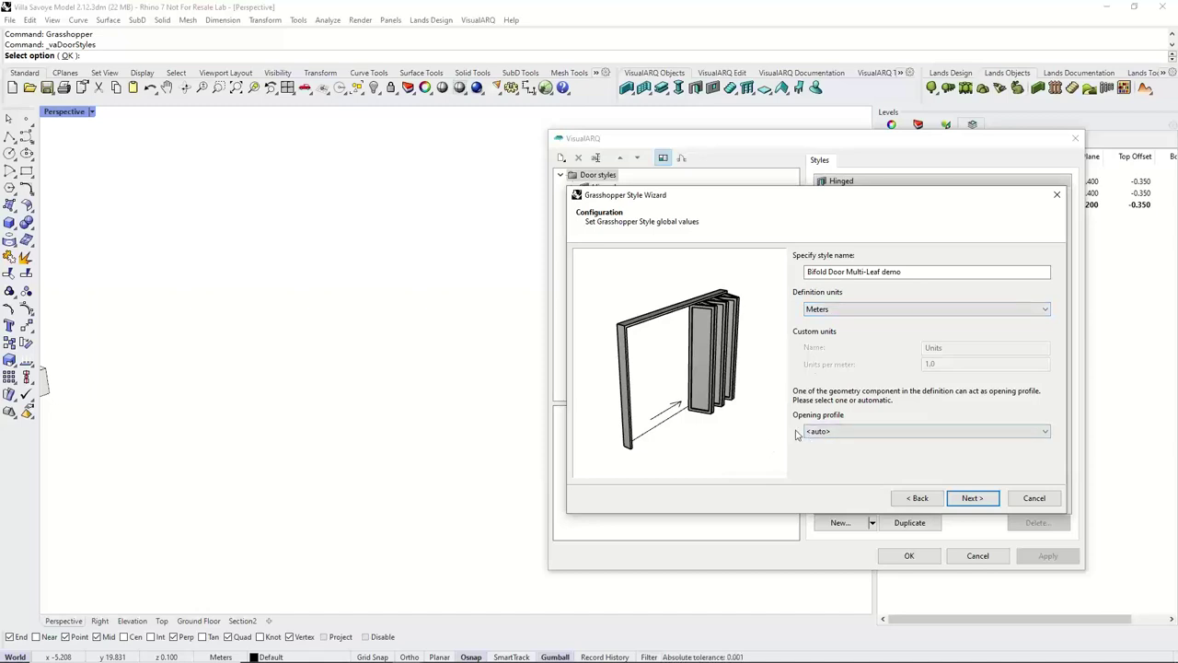
{"action": "left_click", "coordinate": [827, 433]}
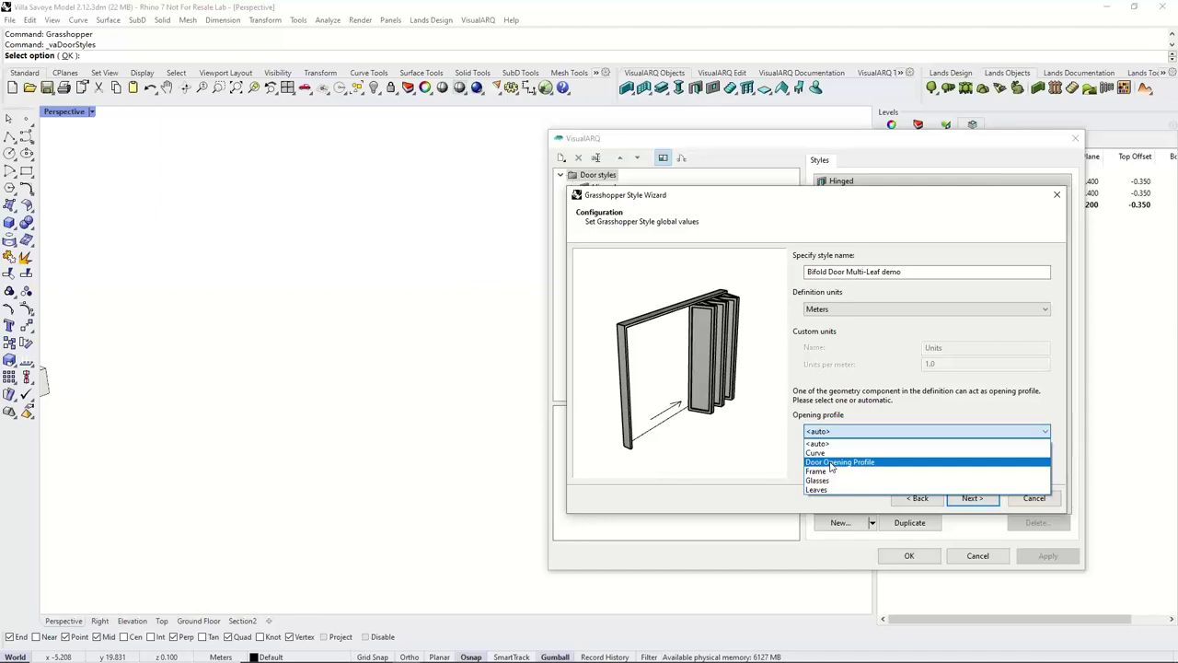
{"action": "left_click", "coordinate": [831, 462]}
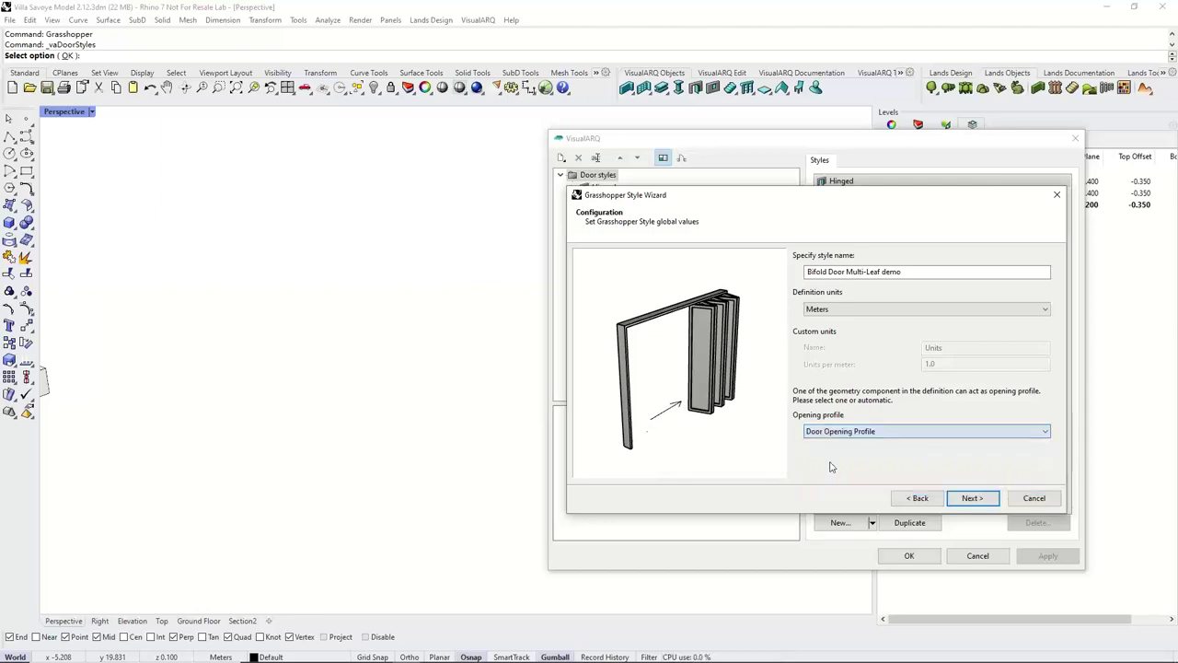
{"action": "left_click", "coordinate": [971, 496]}
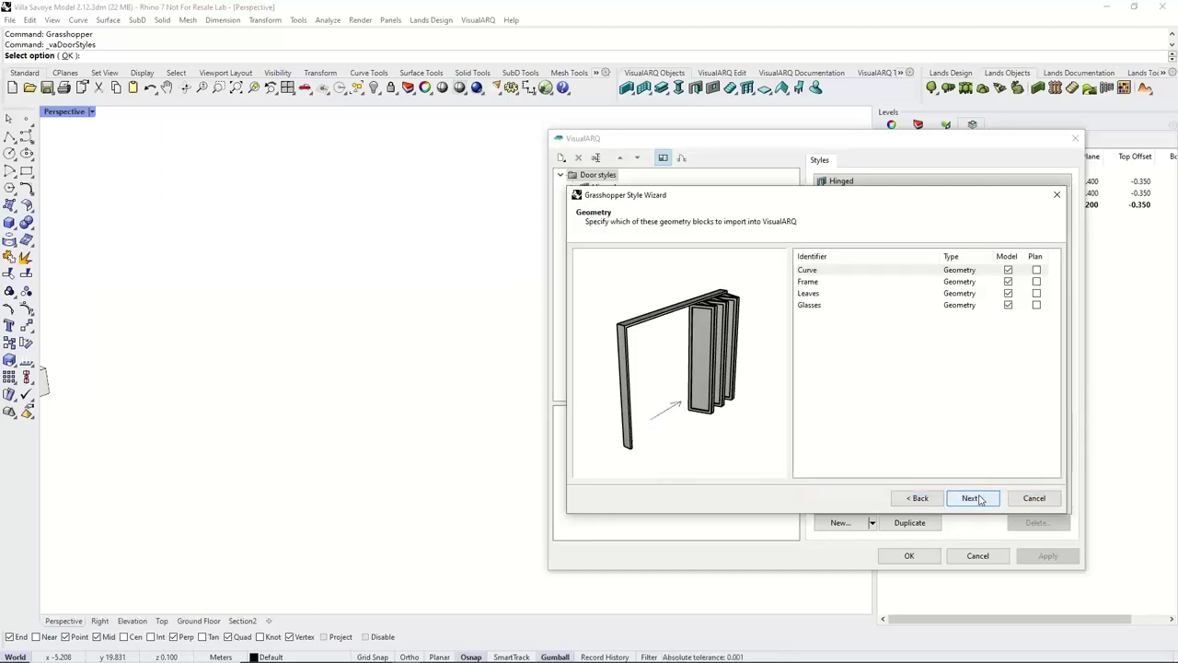
Examine which parts of the door the Leaves, Glasses and Curve geometry components represent in the preview.
{"action": "left_click", "coordinate": [812, 293]}
{"action": "left_click", "coordinate": [808, 306]}
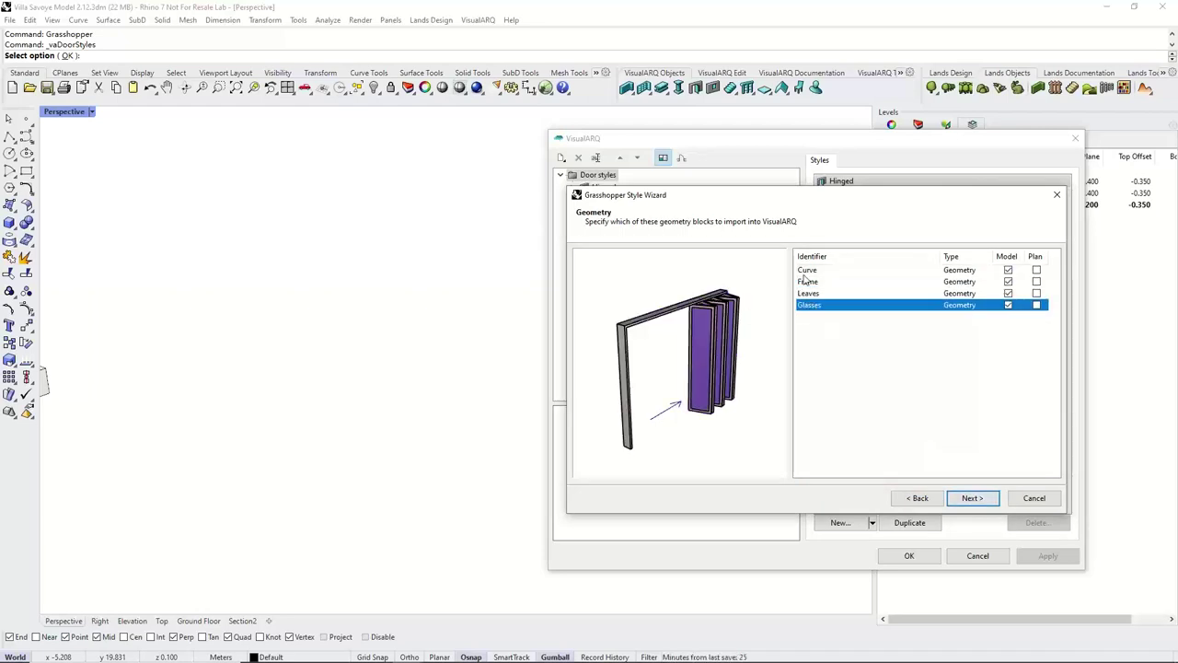
{"action": "left_click", "coordinate": [967, 498]}
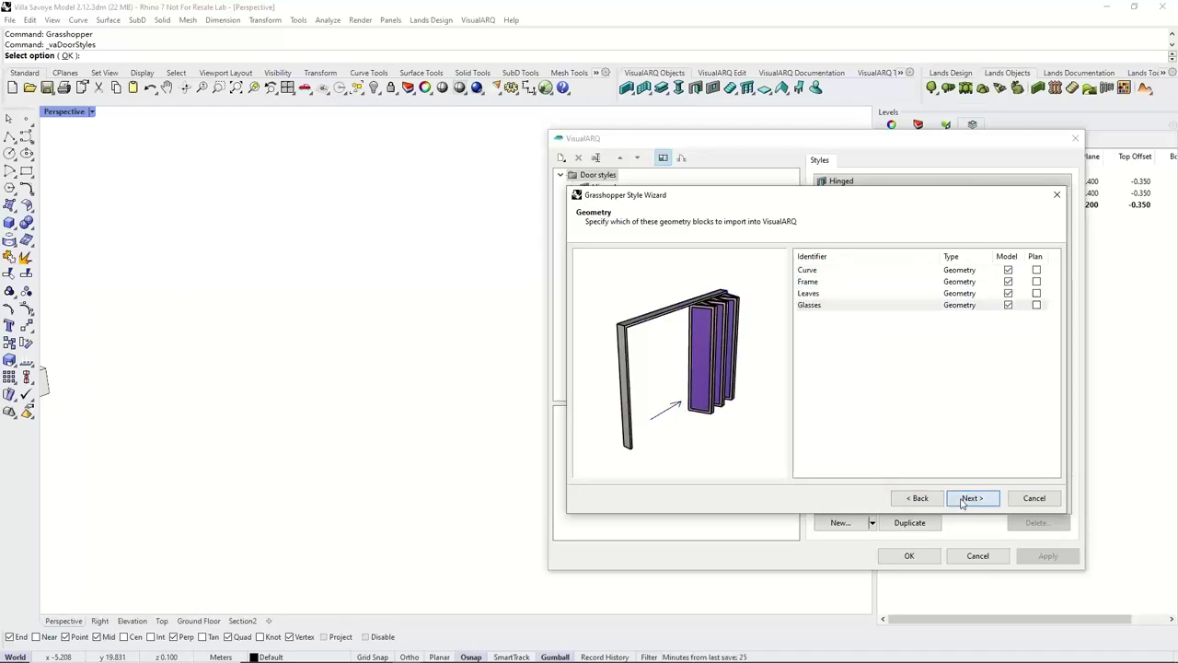
{"action": "left_click", "coordinate": [913, 498]}
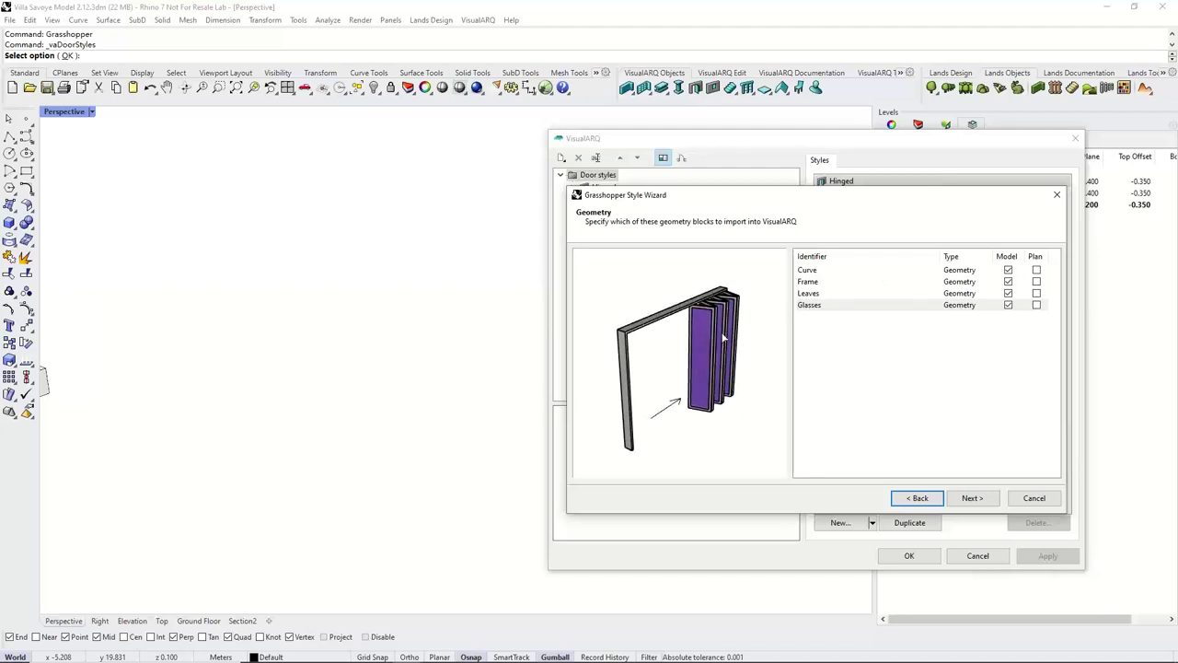
{"action": "left_click", "coordinate": [823, 273]}
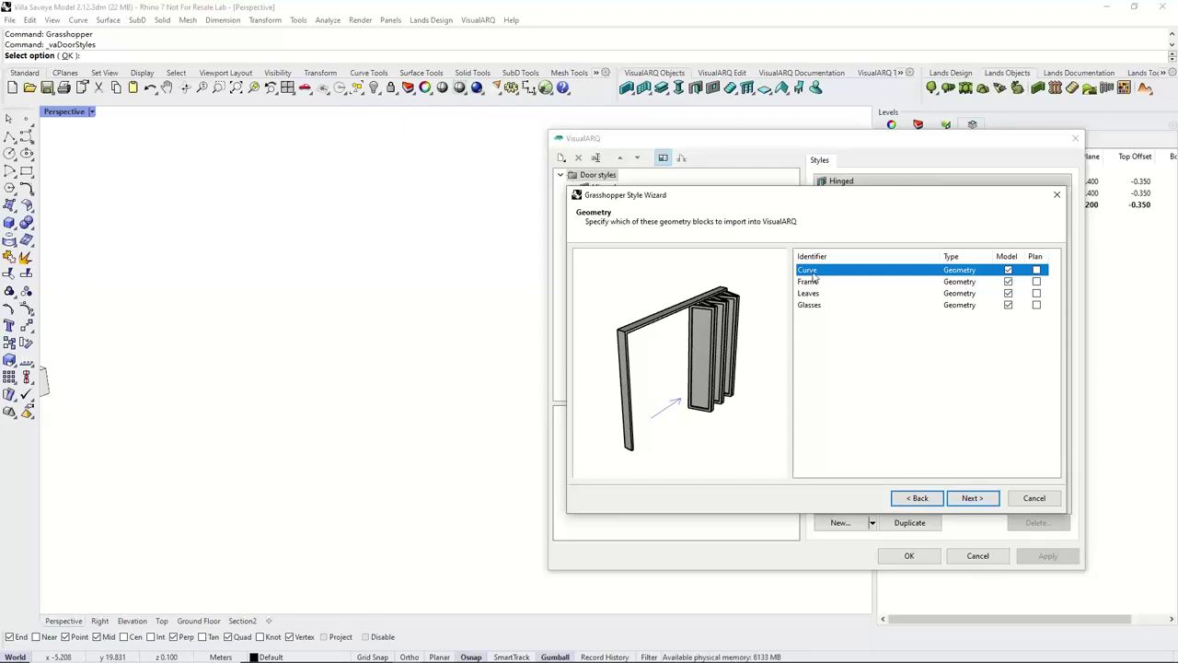
{"action": "left_click", "coordinate": [1036, 269]}
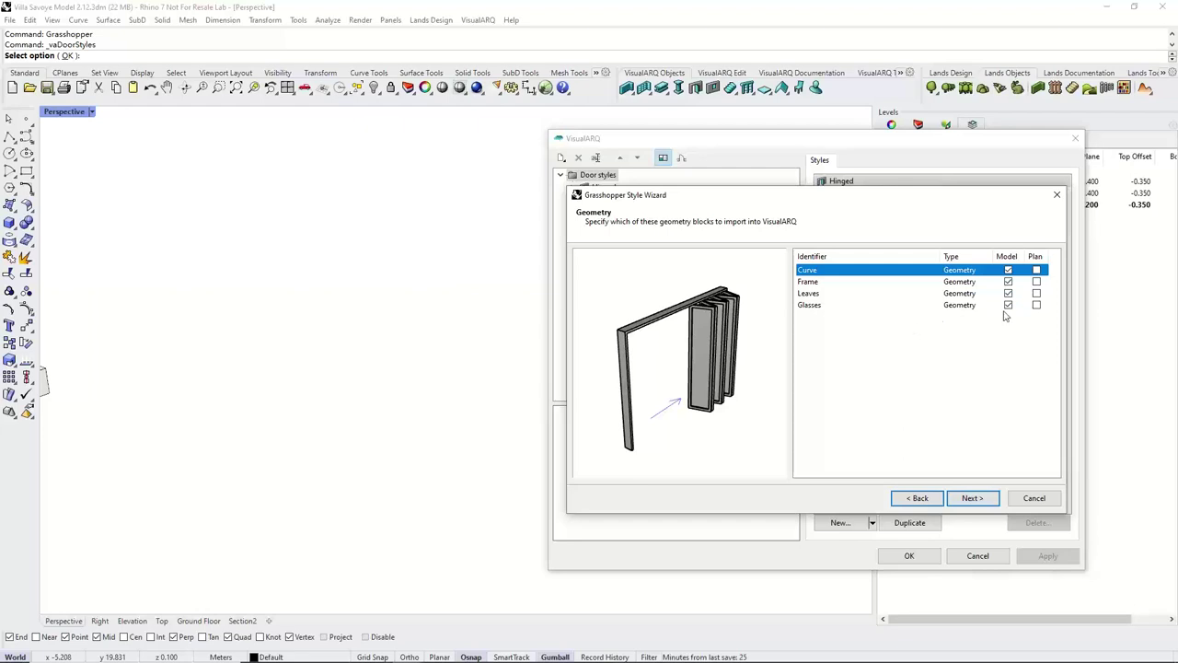
In the style's parameters, make Aperture editable by Object and set its type to Percentage.
{"action": "left_click", "coordinate": [973, 497]}
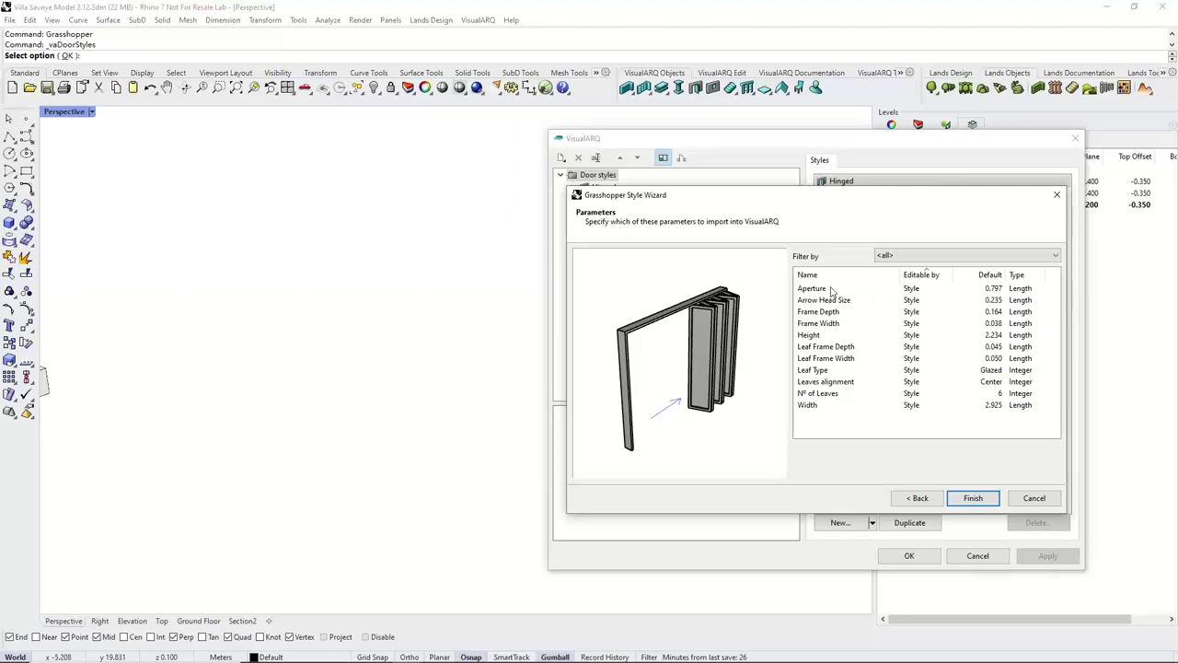
{"action": "left_click", "coordinate": [911, 290]}
{"action": "left_click", "coordinate": [911, 290]}
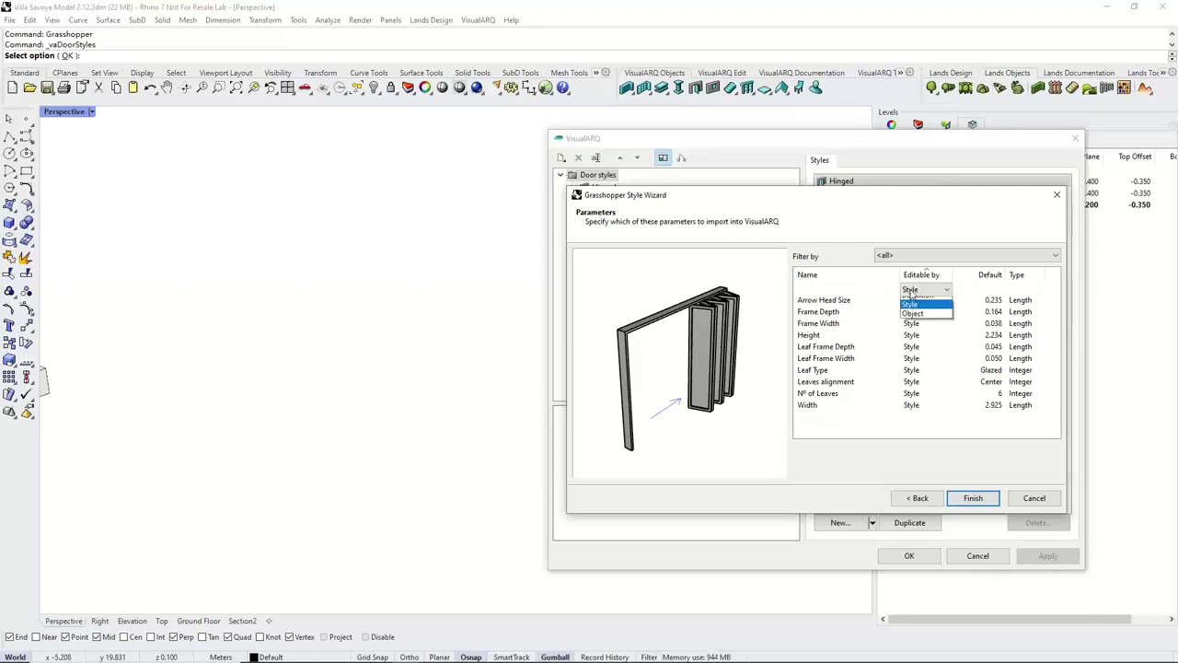
{"action": "left_click", "coordinate": [918, 321]}
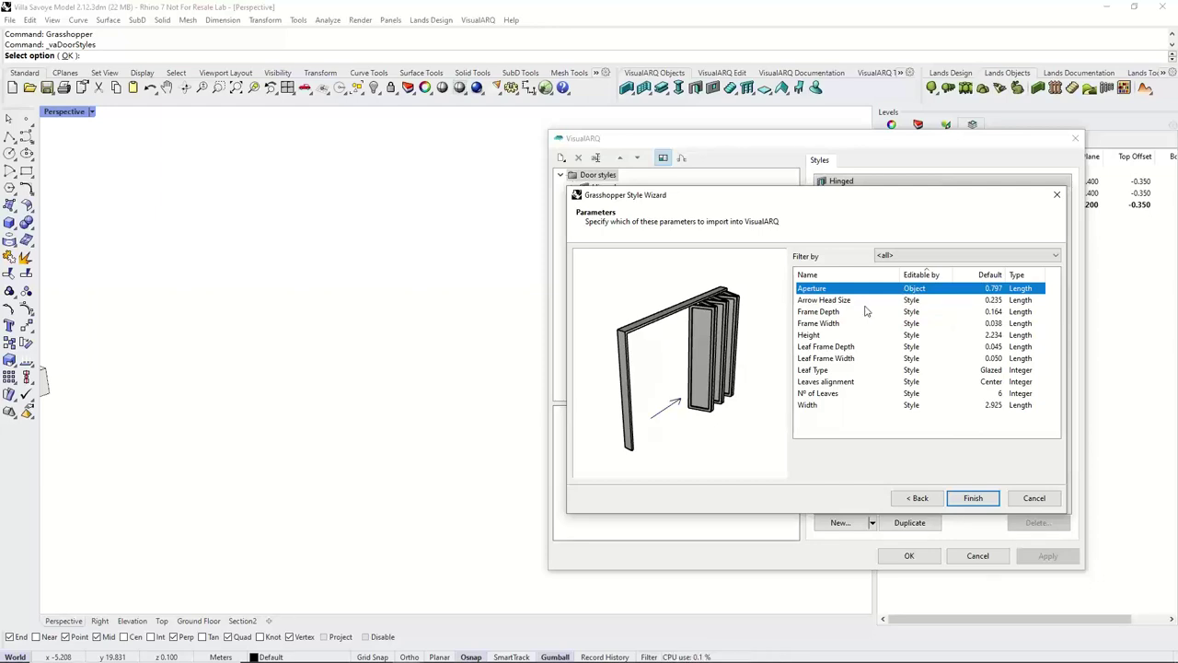
{"action": "left_click", "coordinate": [1019, 291]}
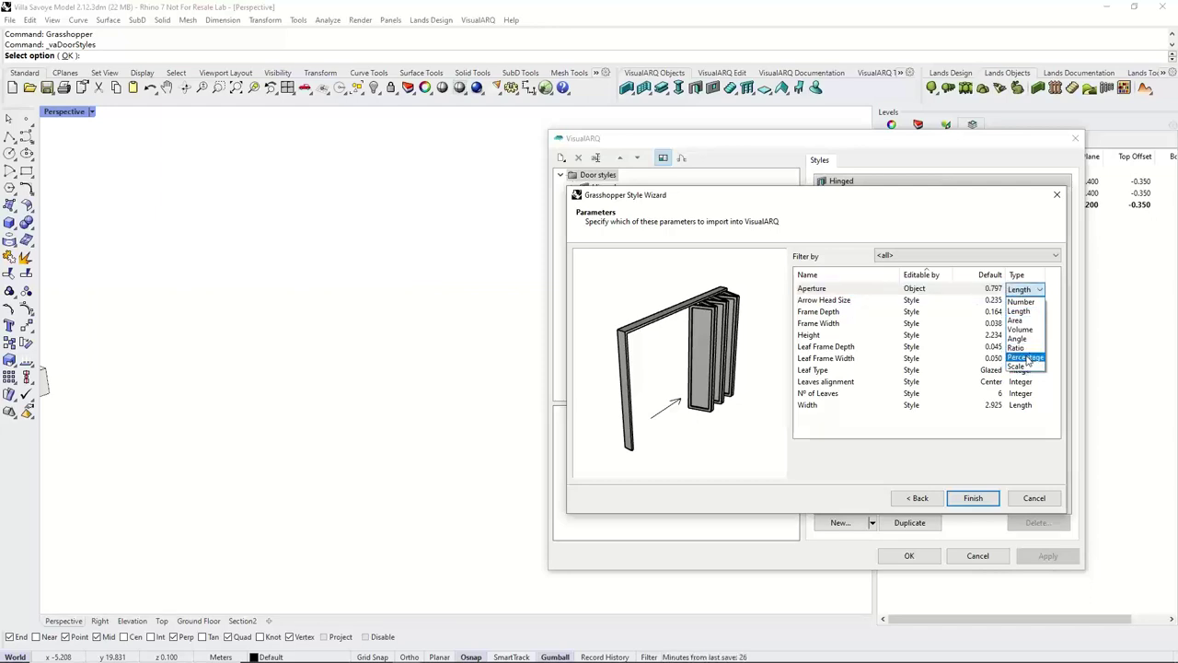
{"action": "left_click", "coordinate": [1026, 358]}
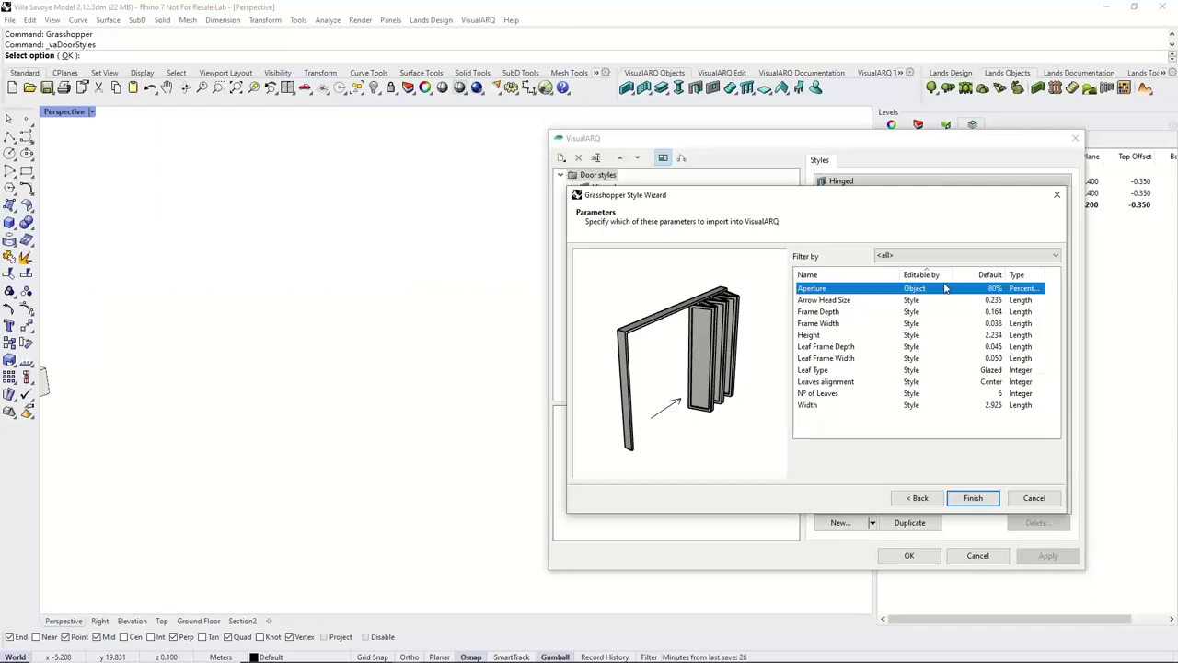
Filter the parameters to the Geometry group and make both Height and Width editable by Object.
{"action": "left_click", "coordinate": [925, 257]}
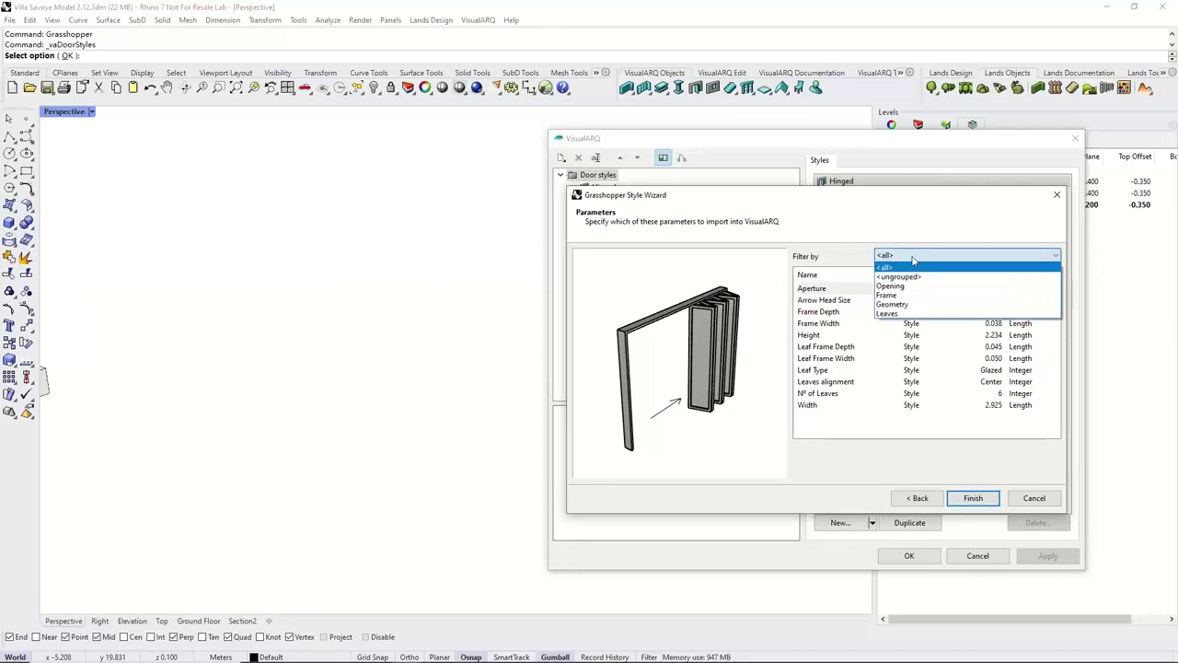
{"action": "left_click", "coordinate": [904, 305]}
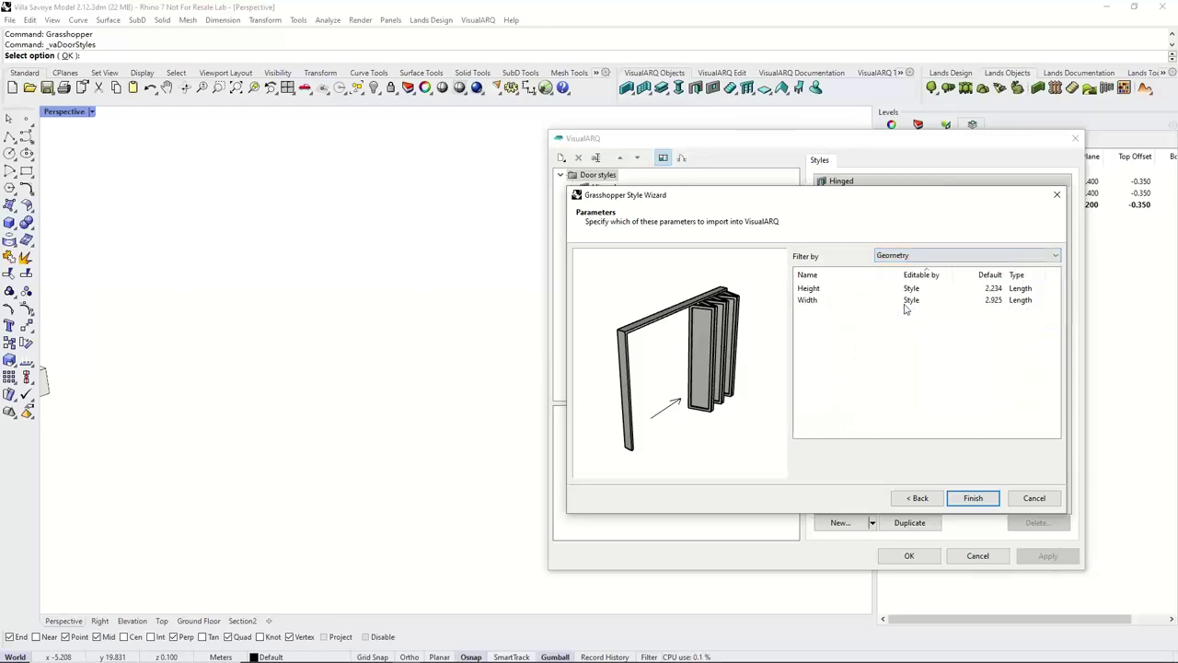
{"action": "left_click", "coordinate": [824, 290]}
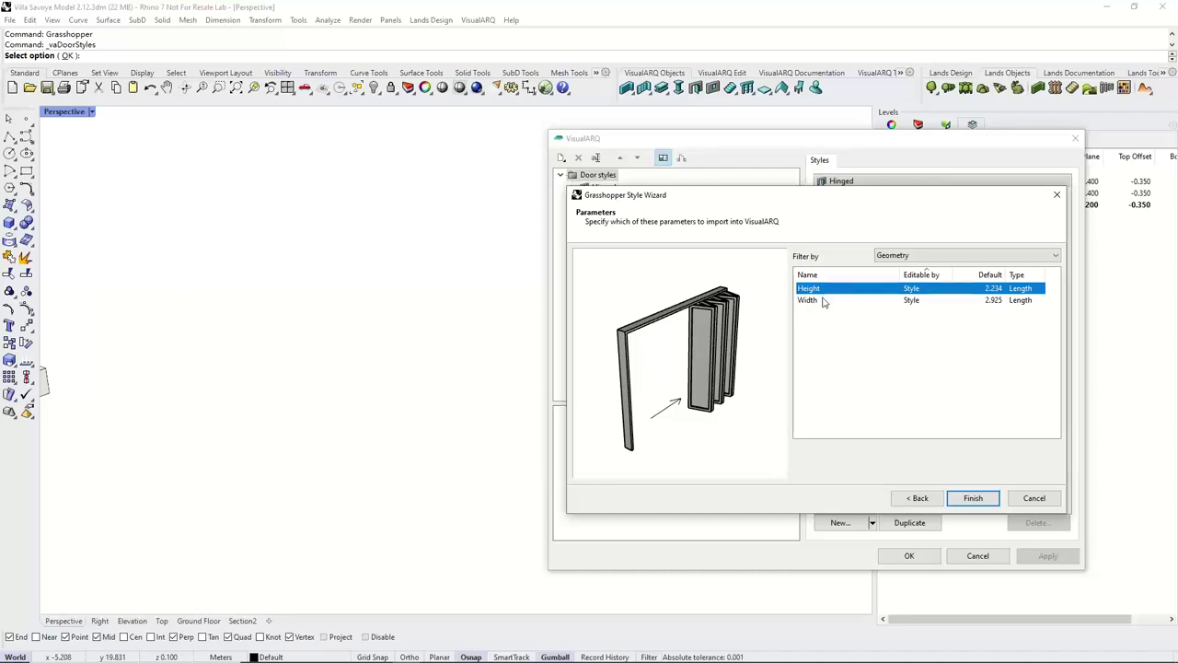
{"action": "left_click", "coordinate": [825, 300], "text": "shift"}
{"action": "left_click", "coordinate": [926, 295]}
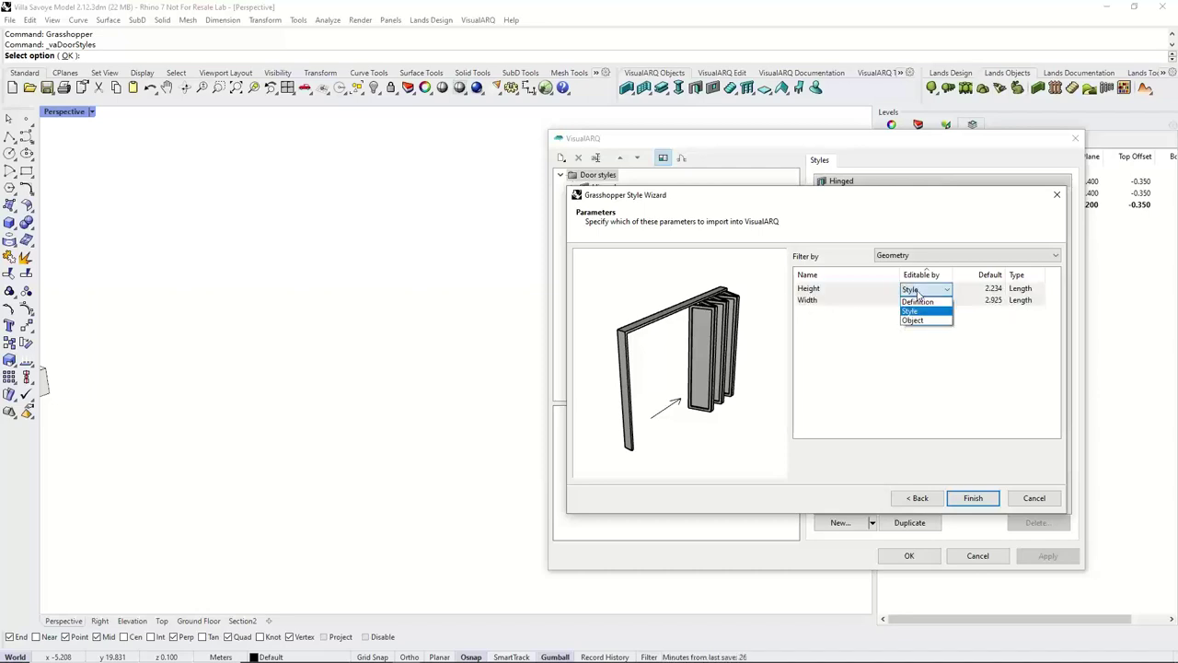
{"action": "left_click", "coordinate": [917, 318]}
{"action": "left_click", "coordinate": [938, 336]}
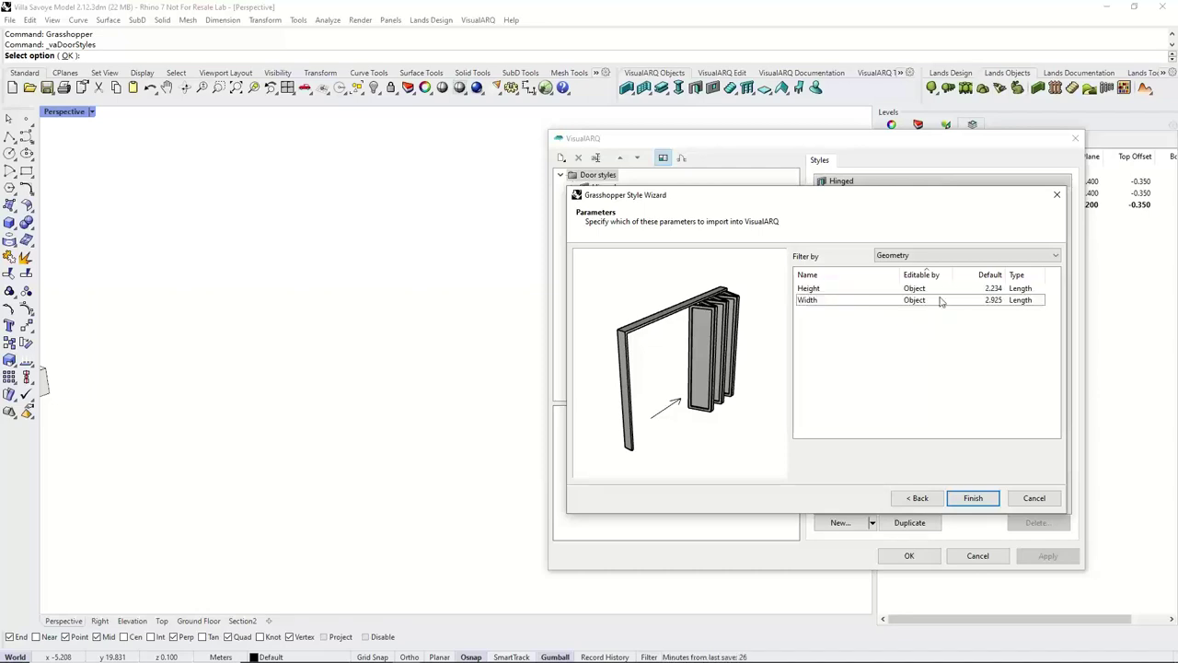
List all parameters again and make Nº of Leaves editable by Object.
{"action": "left_click", "coordinate": [934, 256]}
{"action": "left_click", "coordinate": [923, 266]}
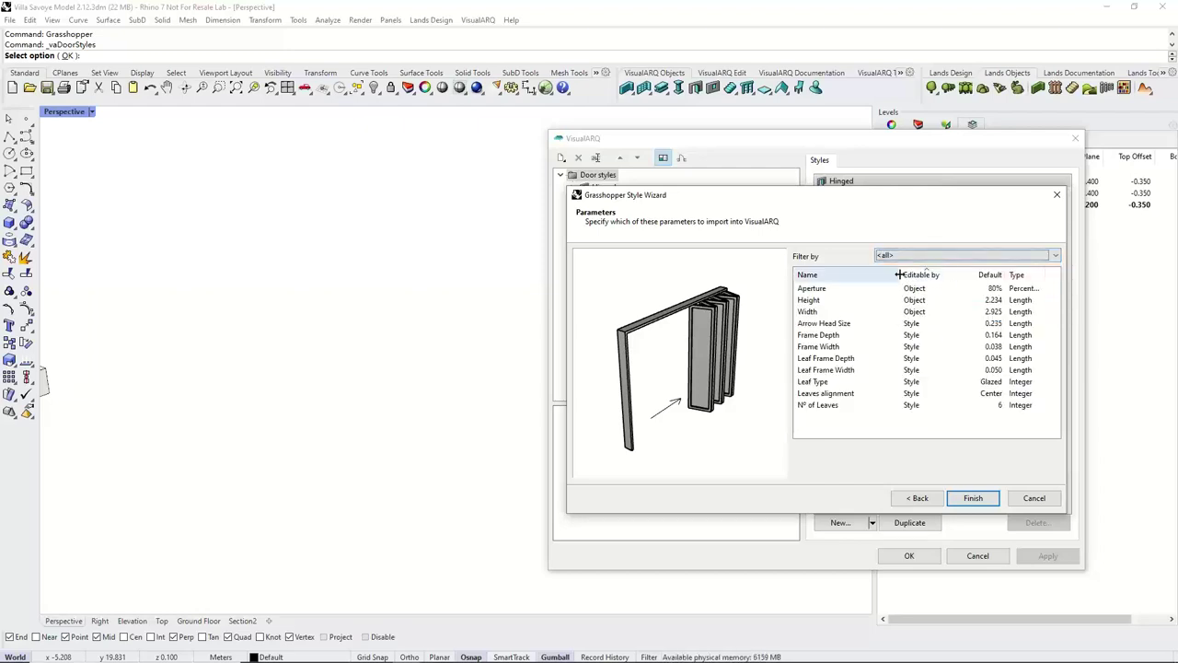
{"action": "left_click", "coordinate": [911, 407]}
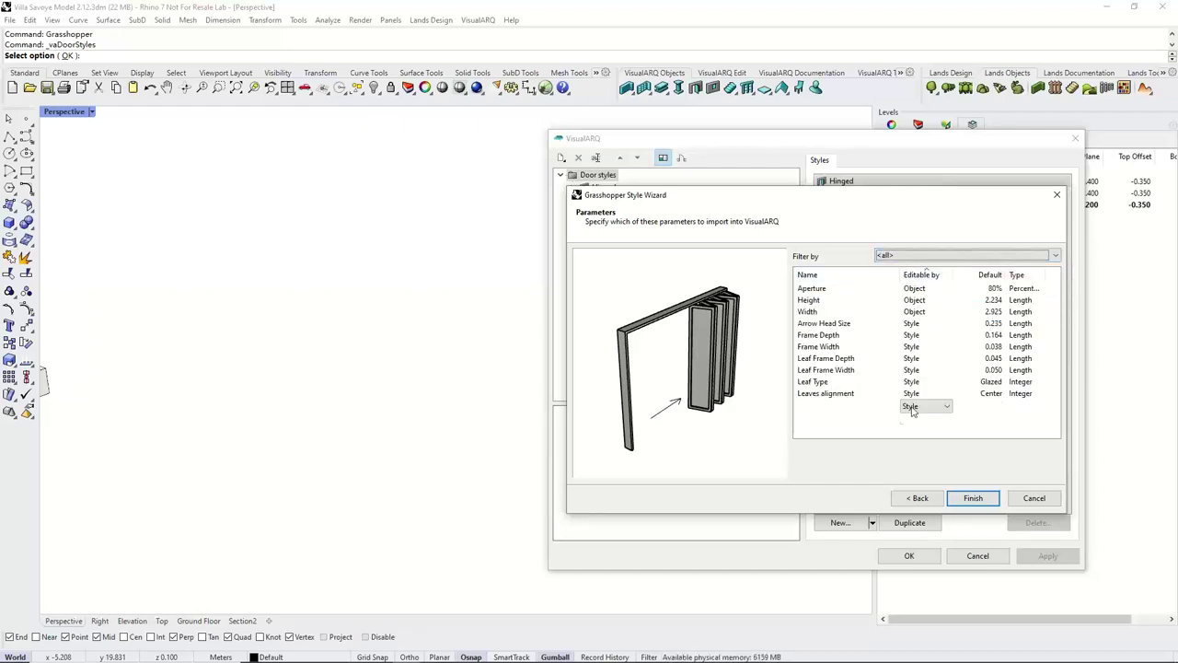
{"action": "left_click", "coordinate": [912, 409]}
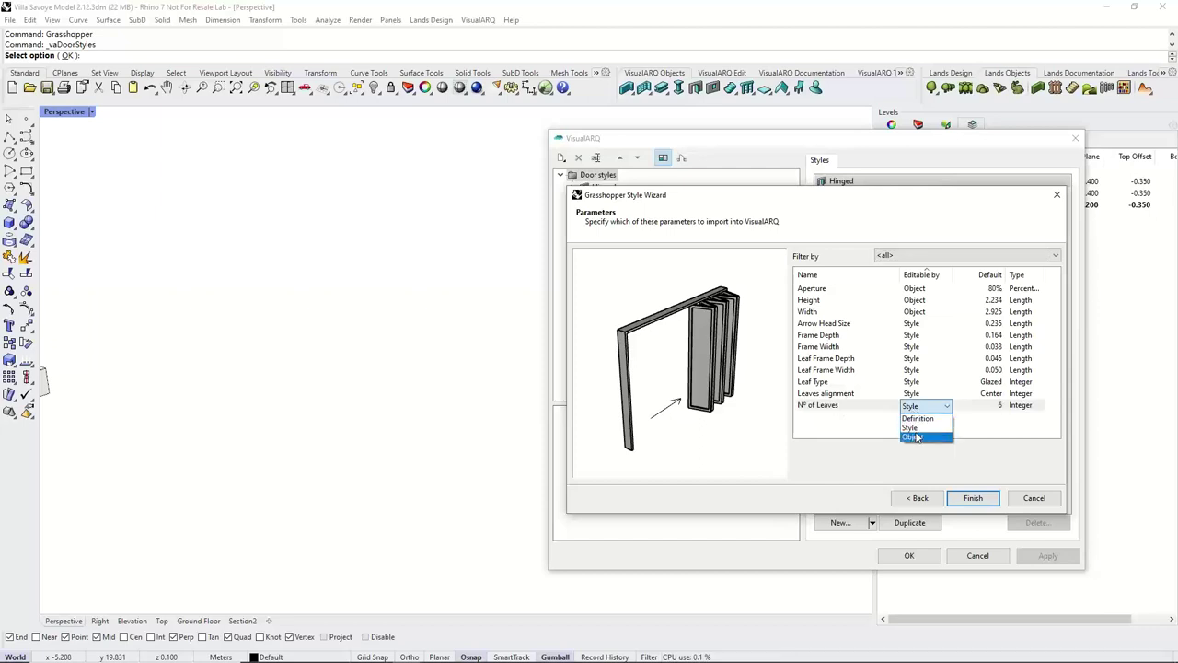
{"action": "left_click", "coordinate": [915, 436]}
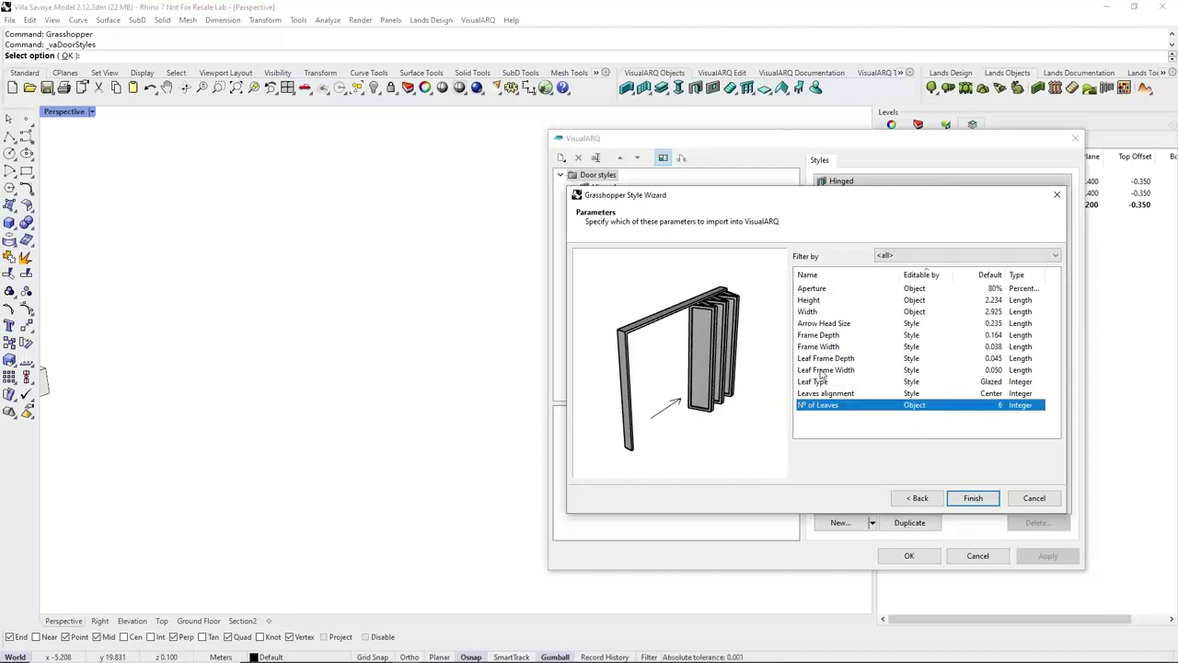
Make the Leaf Type parameter editable by Definition and finish creating the Grasshopper style.
{"action": "left_click", "coordinate": [911, 383]}
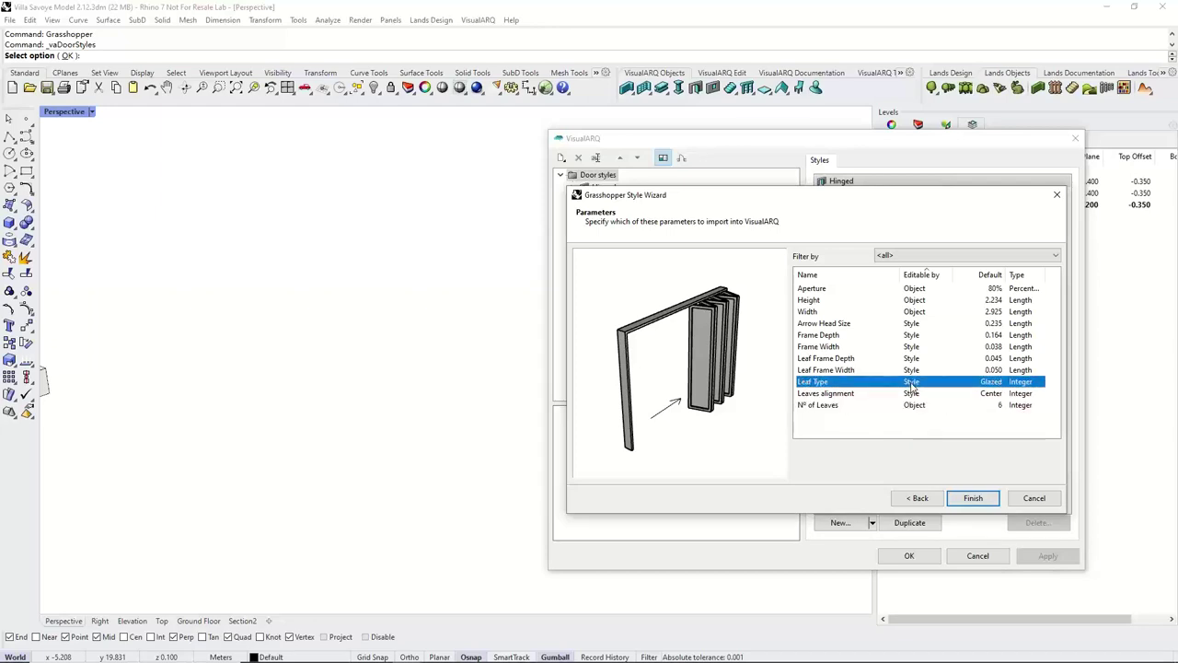
{"action": "left_click", "coordinate": [911, 383]}
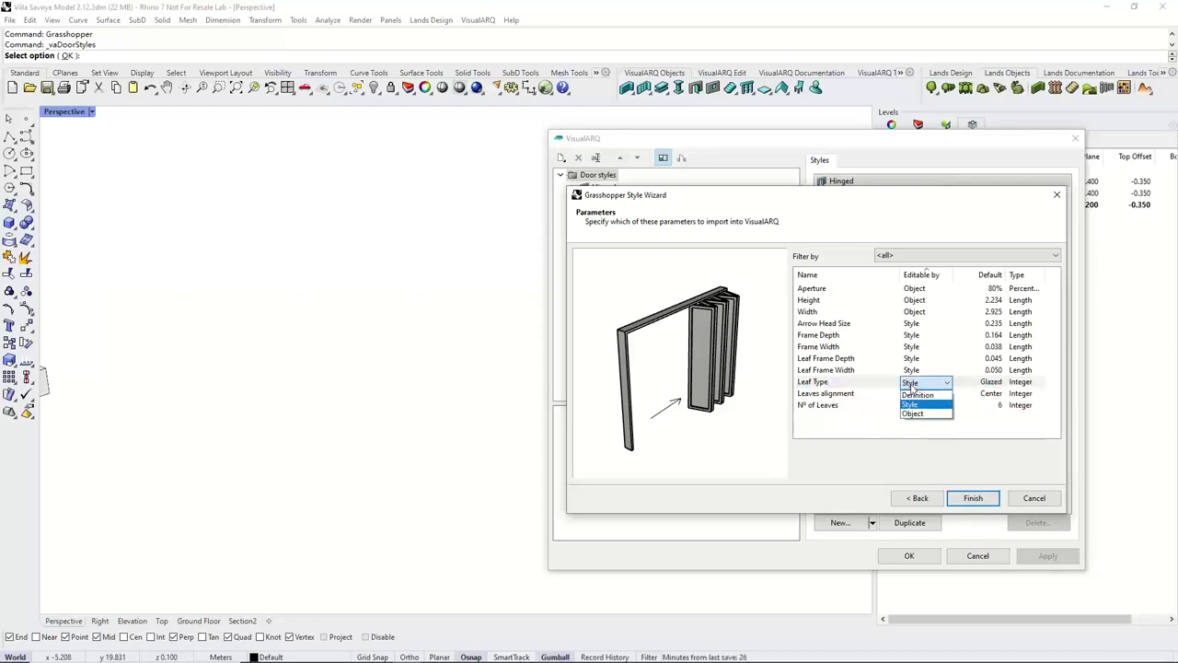
{"action": "left_click", "coordinate": [918, 396]}
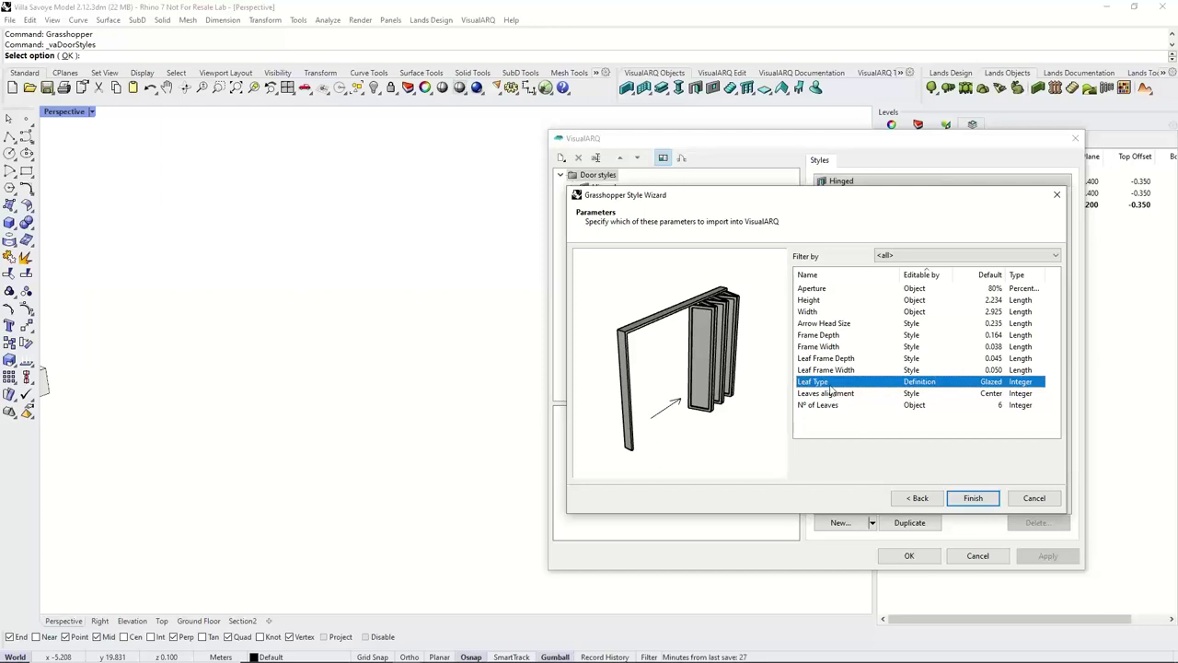
{"action": "left_click", "coordinate": [973, 498]}
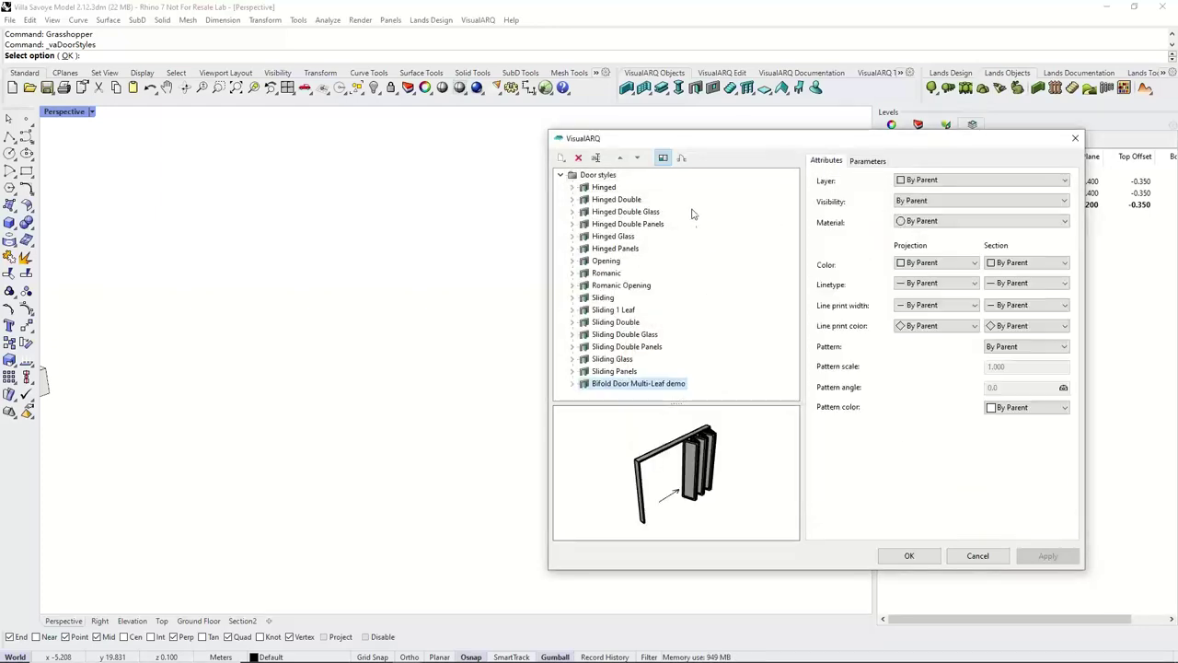
Inspect the new Bifold Door Multi-Leaf demo style in the preview and expand its list of components.
{"action": "left_click_drag", "start_coordinate": [726, 496], "coordinate": [694, 491]}
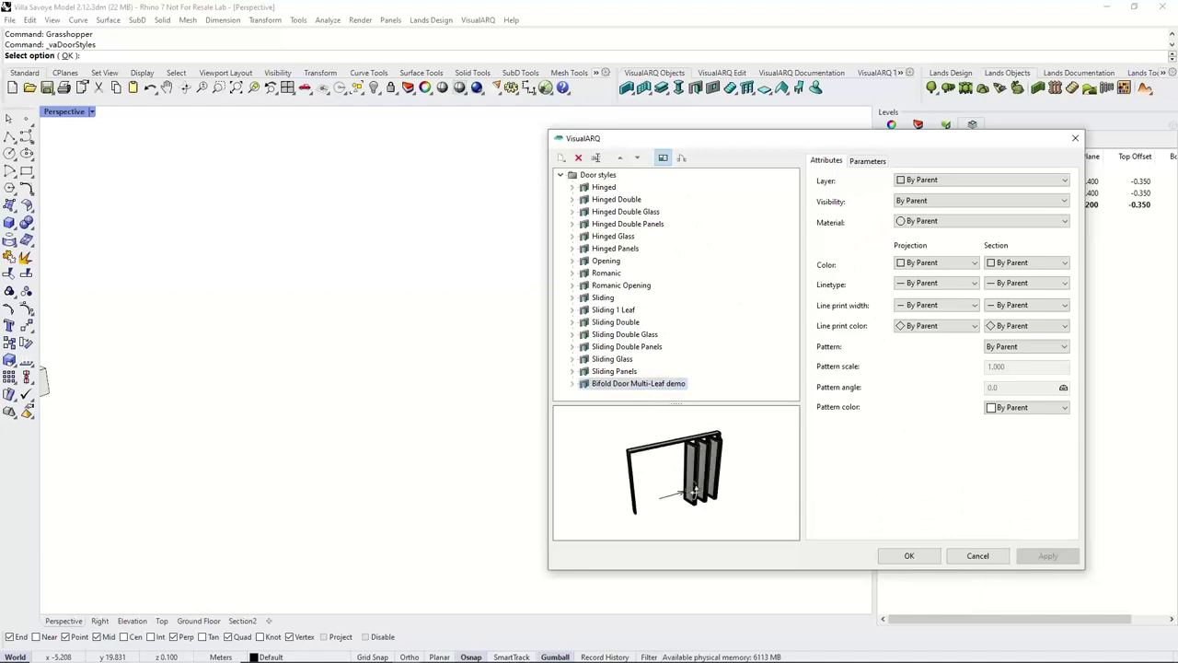
{"action": "right_click_drag", "start_coordinate": [694, 492], "coordinate": [695, 490]}
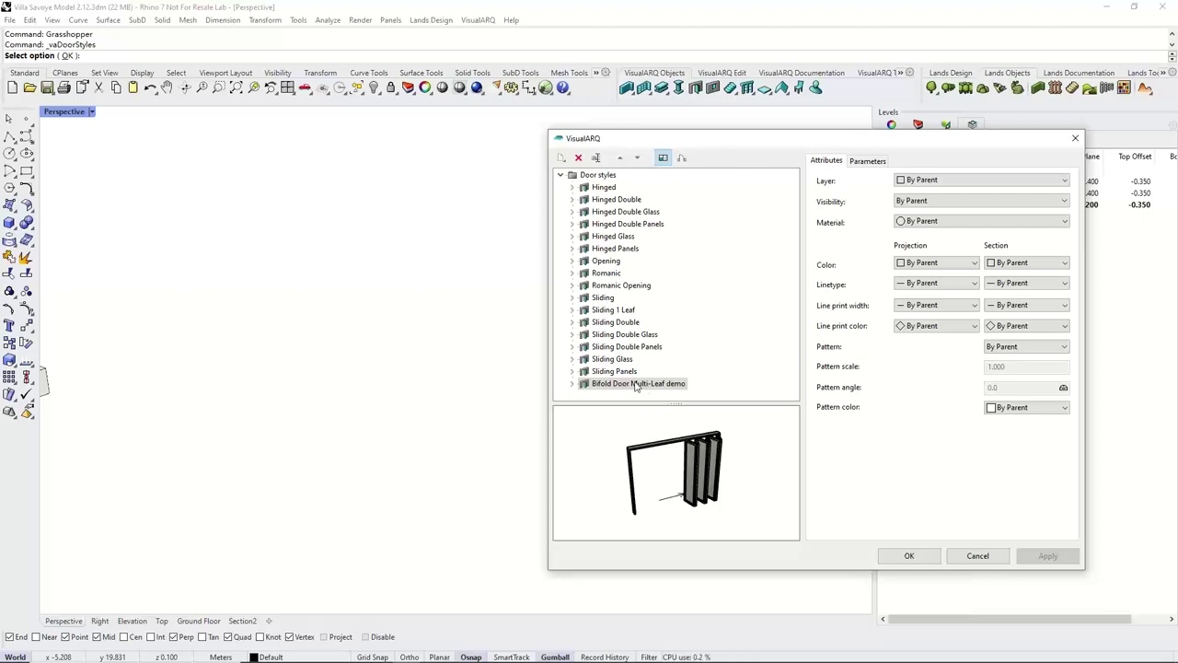
{"action": "left_click", "coordinate": [571, 387]}
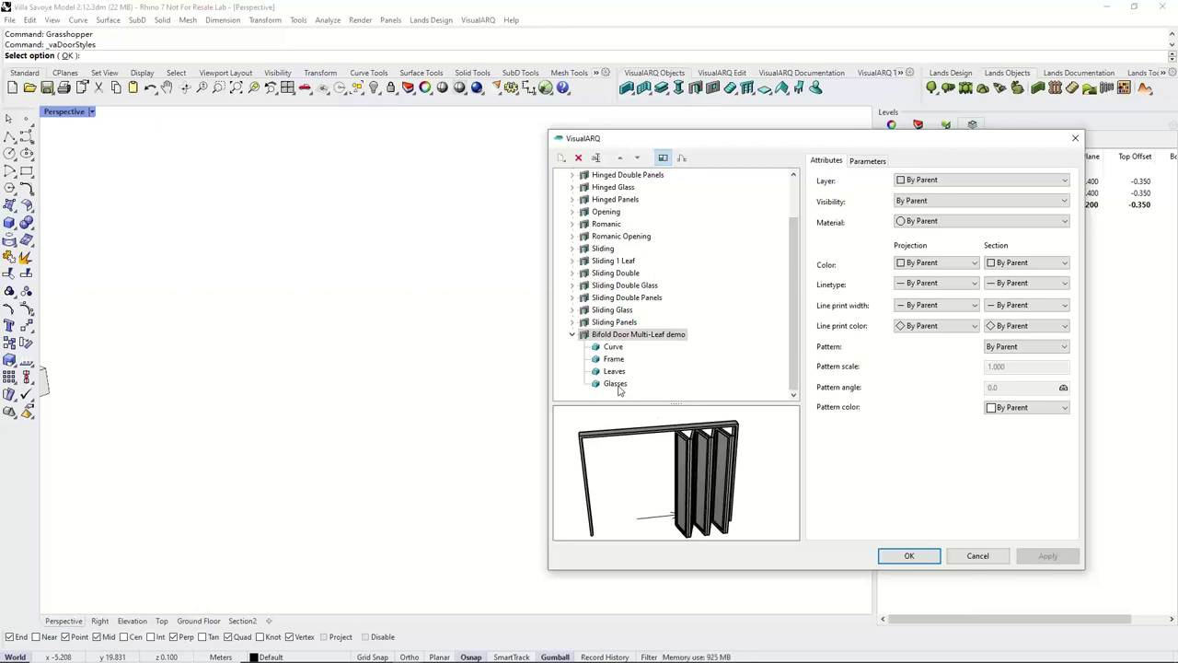
Assign the Glass material to the Glasses component of the Bifold Door Multi-Leaf demo style and accept the door styles.
{"action": "left_click", "coordinate": [616, 384]}
{"action": "left_click", "coordinate": [616, 385]}
{"action": "right_click_drag", "start_coordinate": [663, 460], "coordinate": [709, 462]}
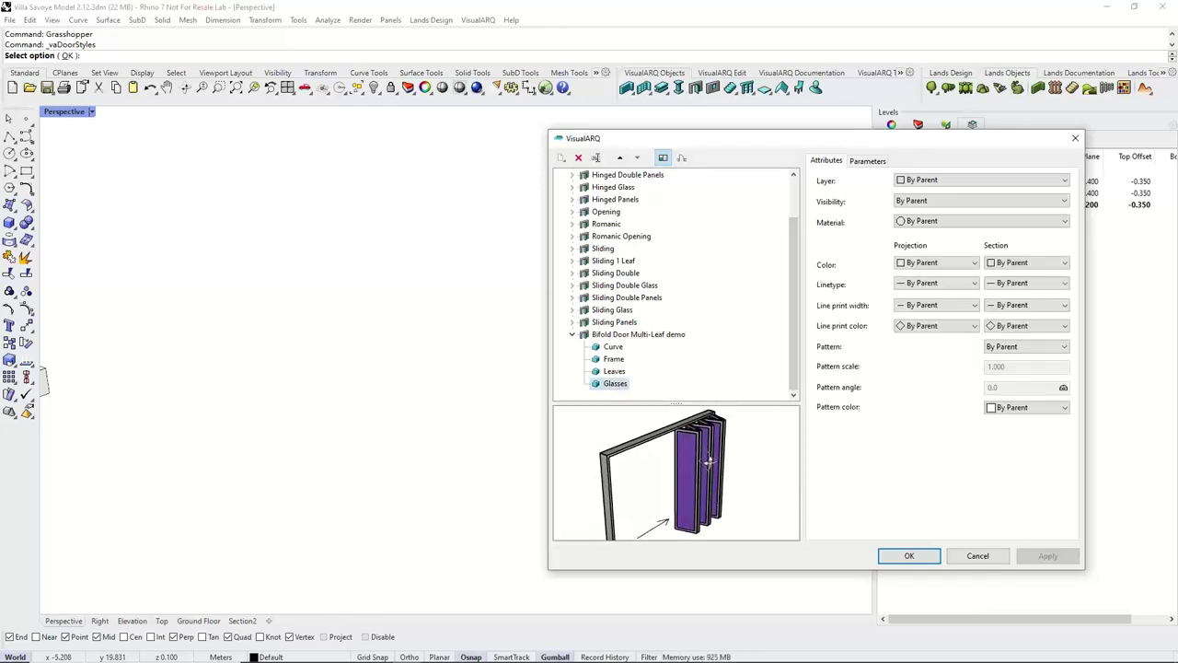
{"action": "left_click", "coordinate": [921, 221]}
{"action": "left_click", "coordinate": [916, 291]}
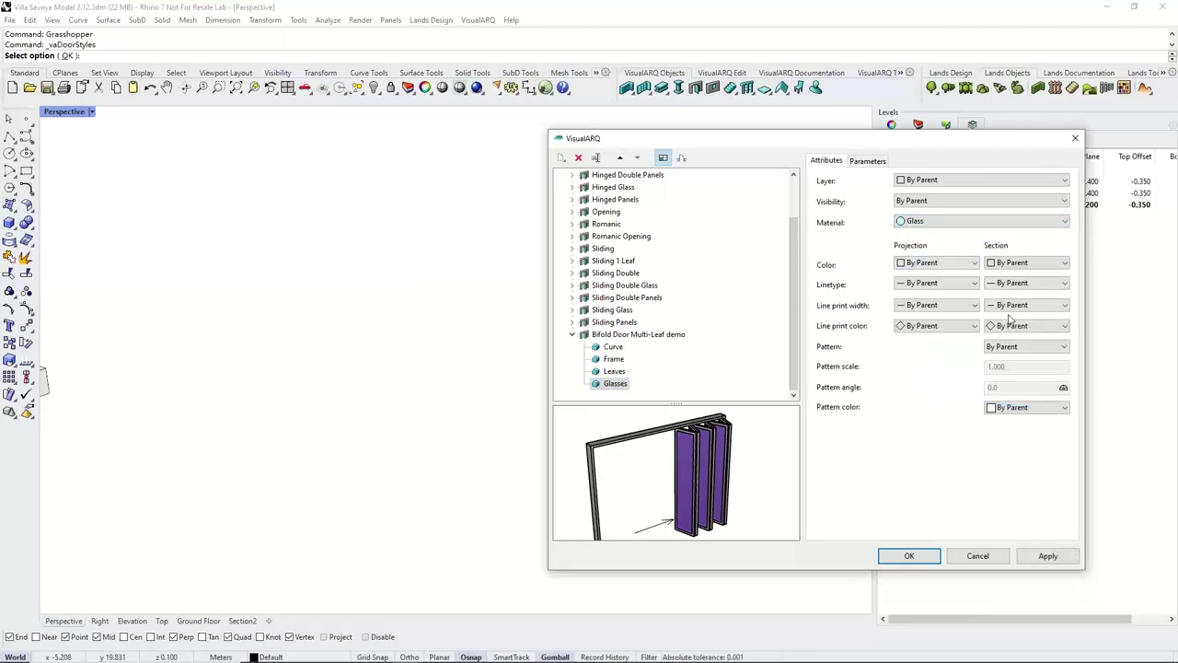
{"action": "right_click_drag", "start_coordinate": [725, 425], "coordinate": [706, 437]}
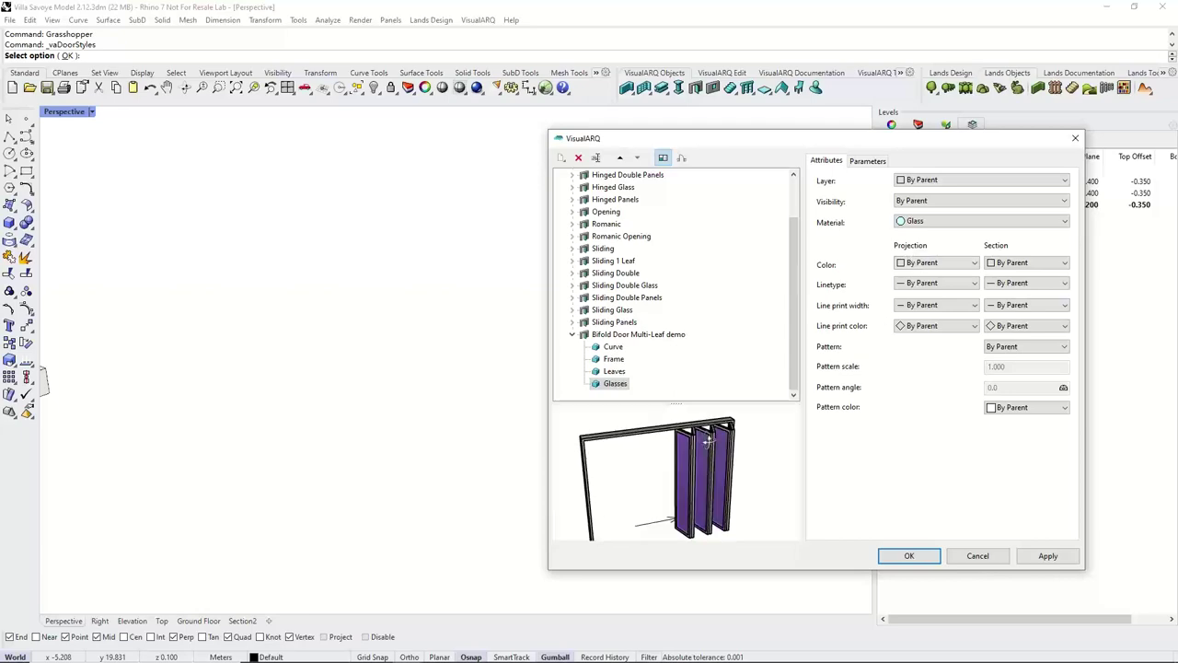
{"action": "left_click", "coordinate": [920, 558]}
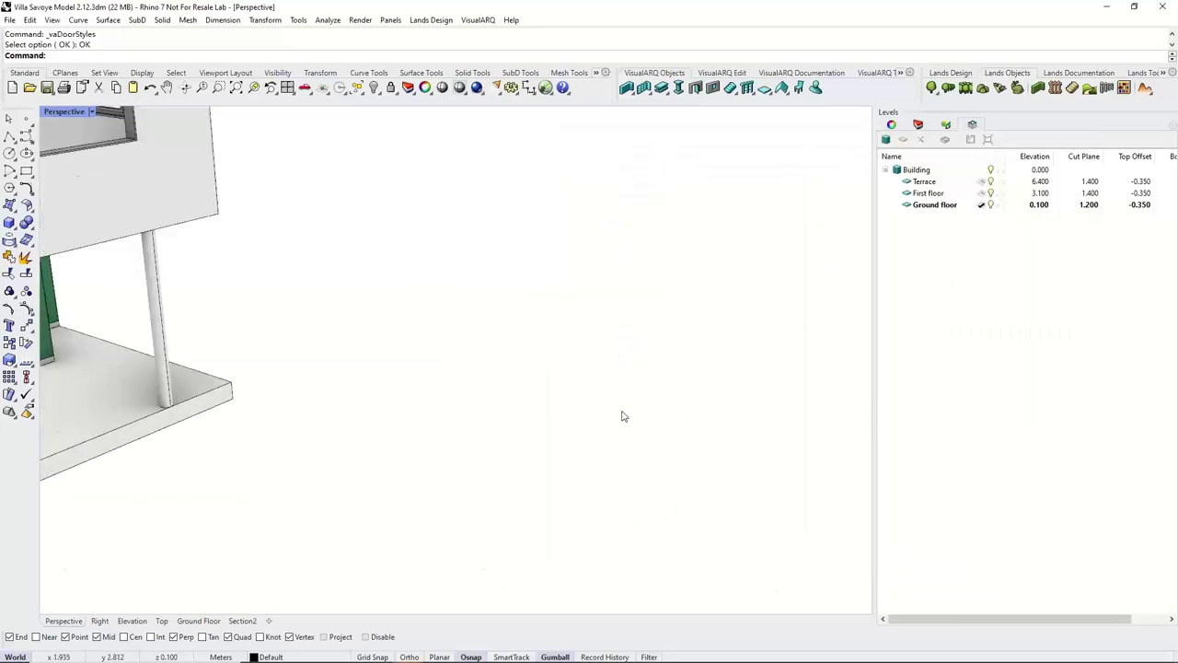
Hide the levels above the ground floor so the curved green wall is exposed.
{"action": "scroll", "coordinate": [618, 417], "scroll_direction": "down", "scroll_amount": 3}
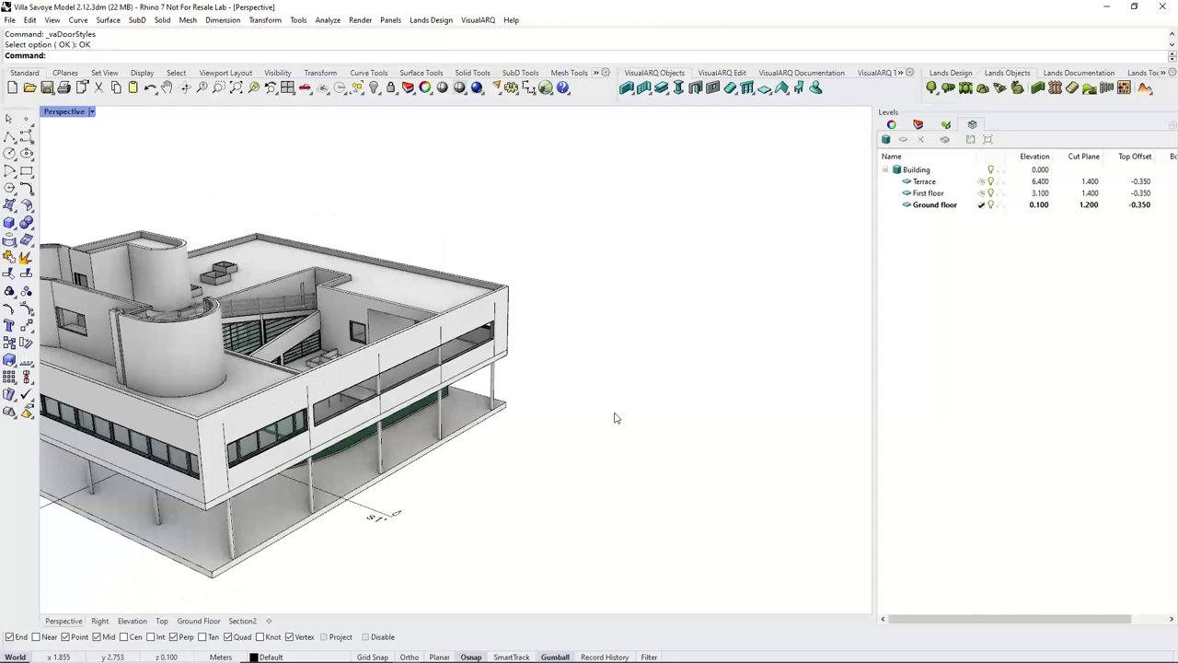
{"action": "right_click_drag", "start_coordinate": [617, 418], "coordinate": [537, 398]}
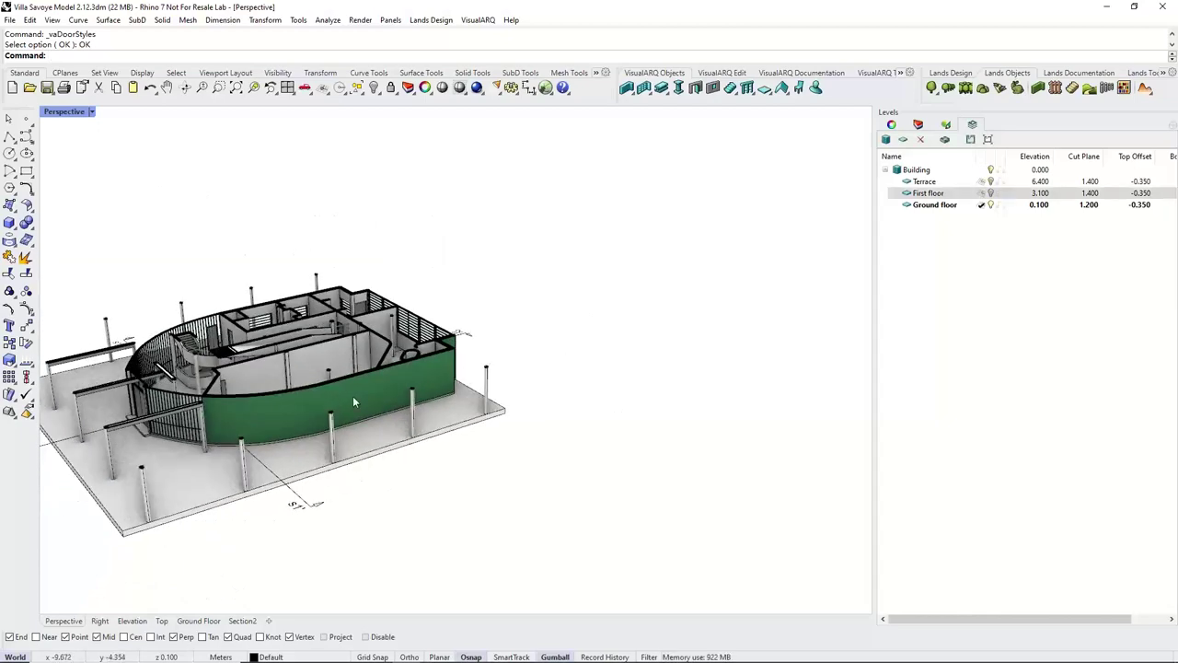
{"action": "scroll", "coordinate": [352, 399], "scroll_direction": "up", "scroll_amount": 5}
{"action": "scroll", "coordinate": [435, 386], "scroll_direction": "up", "scroll_amount": 4}
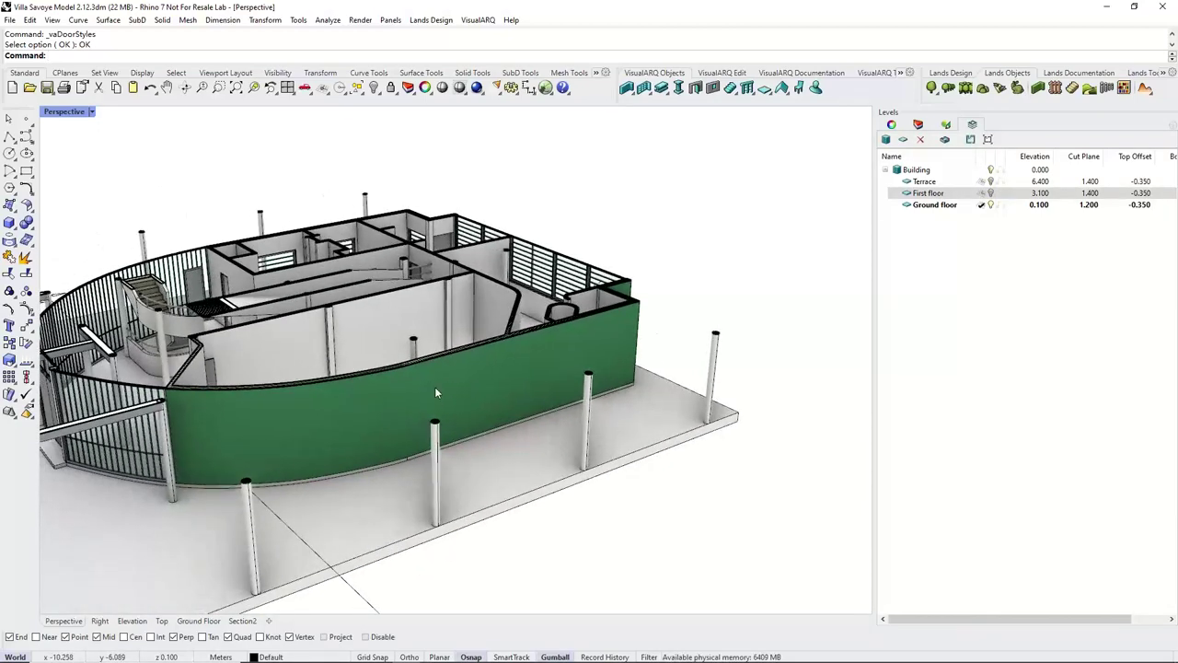
{"action": "scroll", "coordinate": [576, 322], "scroll_direction": "up", "scroll_amount": 2}
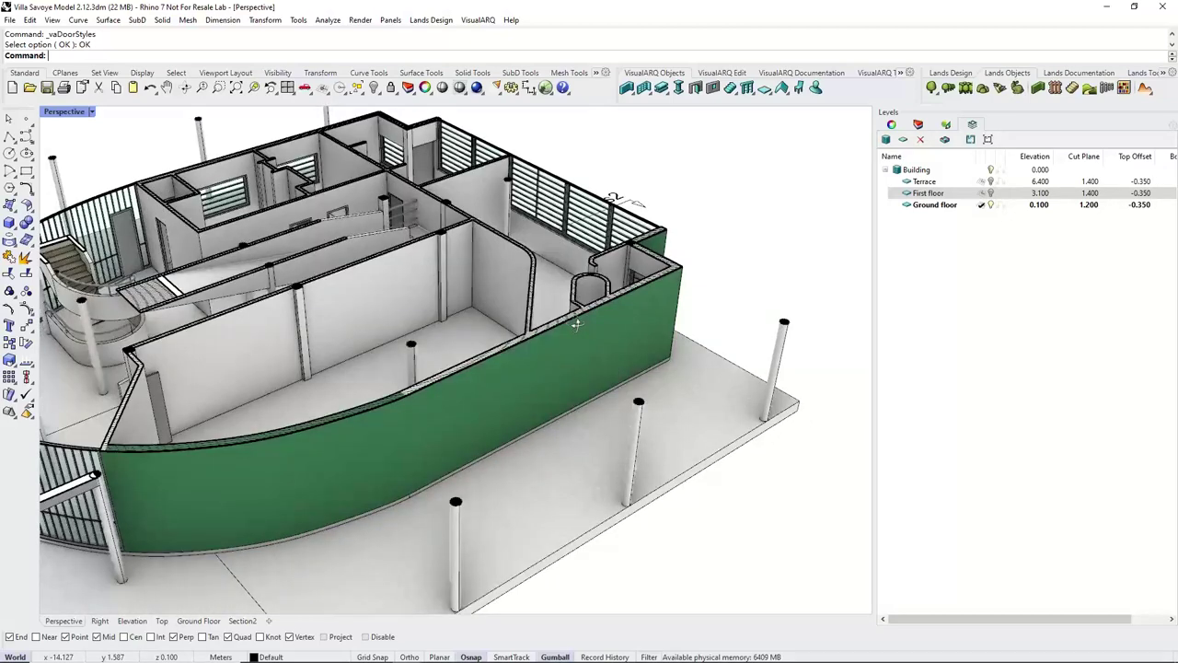
Insert a door of the Bifold Door Multi-Leaf demo style, 2.000 wide, in the green ground floor wall and specify its opening side.
{"action": "left_click", "coordinate": [695, 88]}
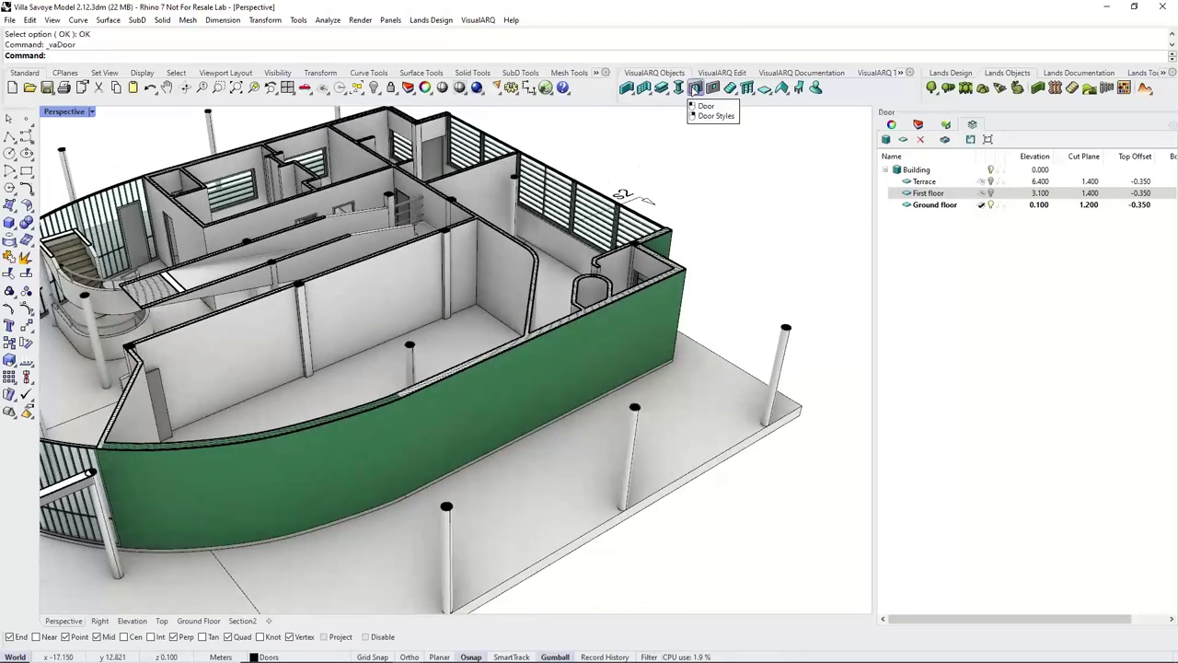
{"action": "left_click", "coordinate": [1169, 181]}
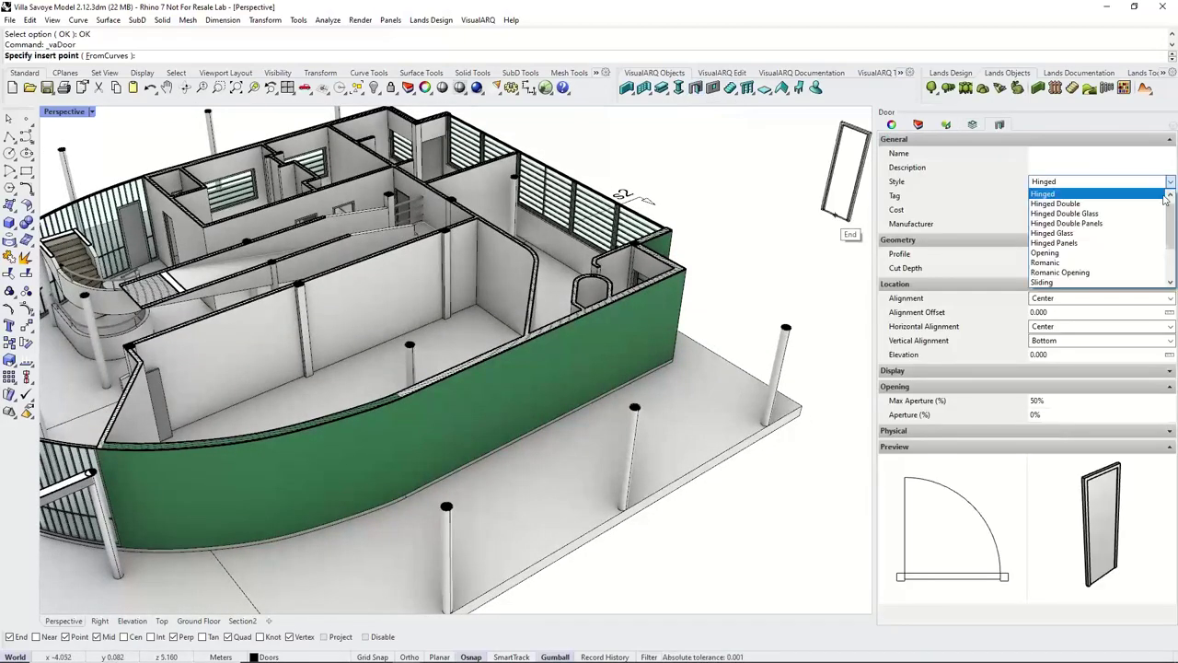
{"action": "left_click", "coordinate": [1049, 192]}
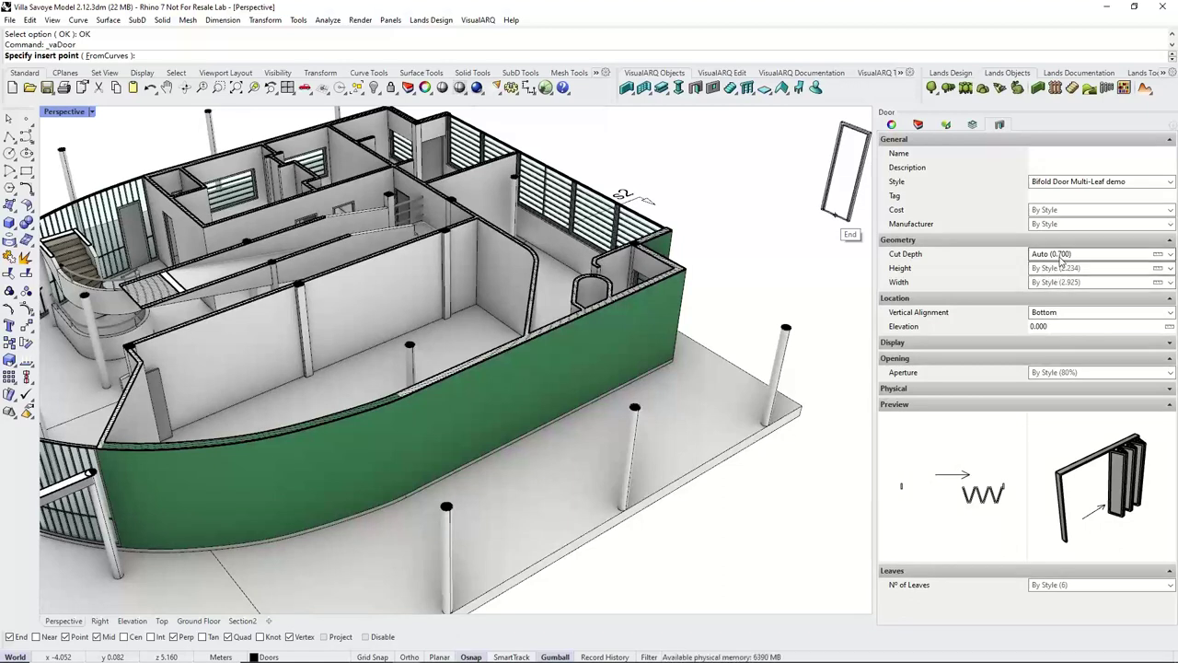
{"action": "left_click", "coordinate": [1083, 281]}
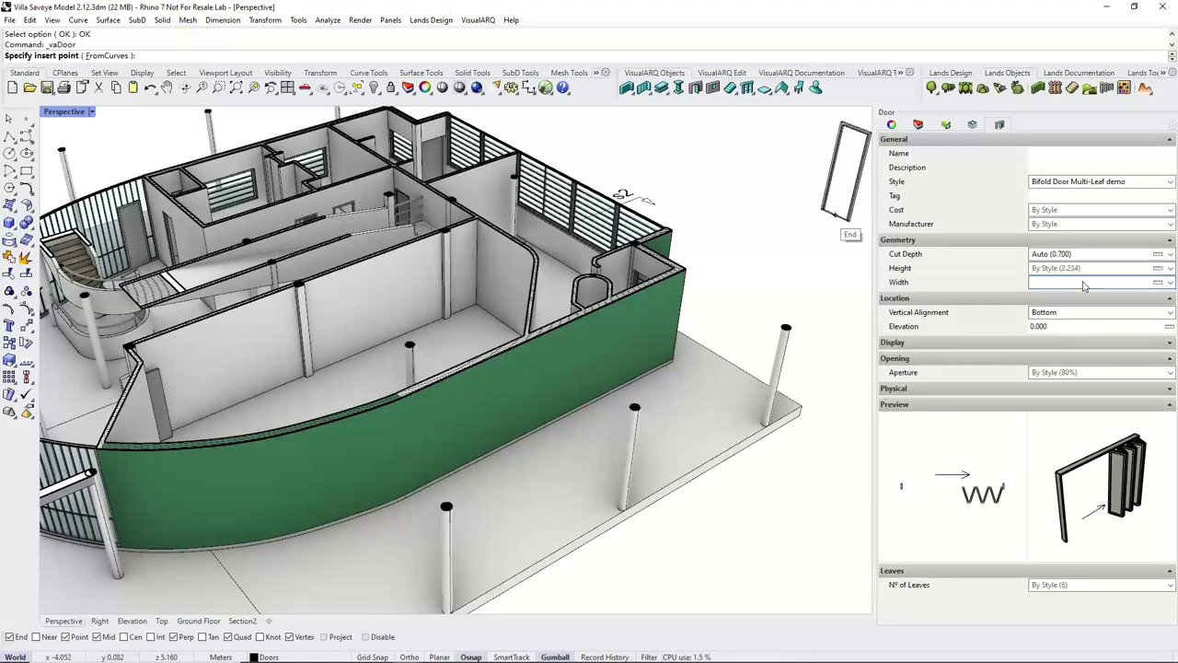
{"action": "type", "text": "2"}
{"action": "key", "text": "Return"}
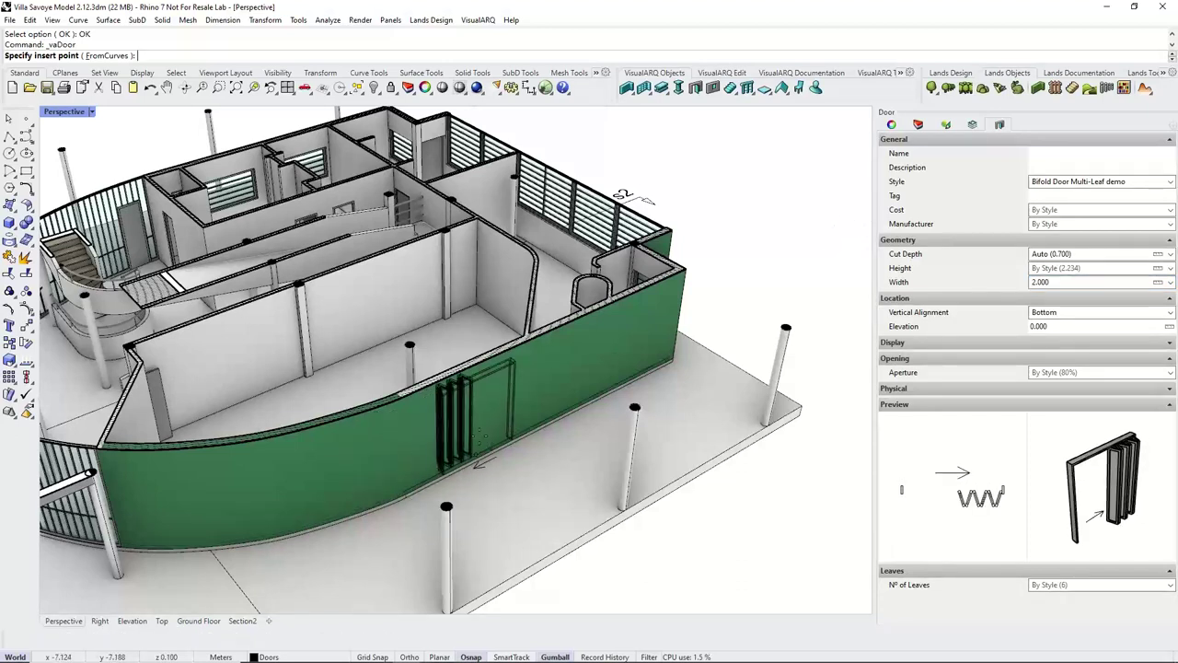
{"action": "left_click", "coordinate": [479, 438]}
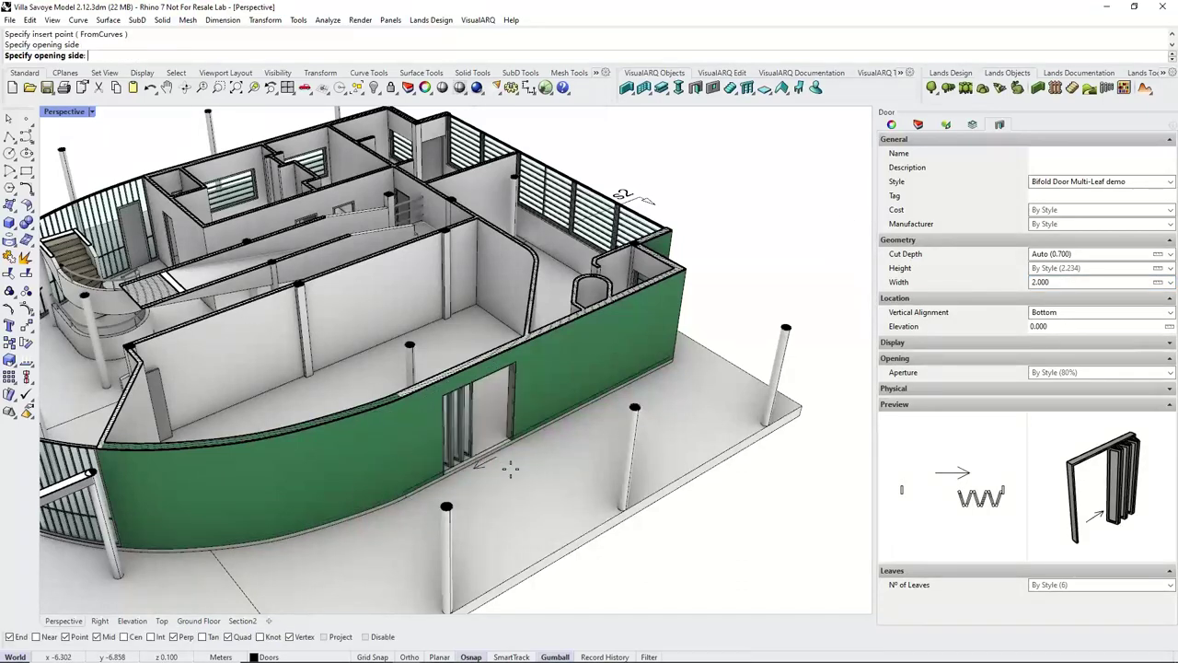
{"action": "left_click", "coordinate": [510, 469]}
Copy the door along the curved wall and set the original door's width to 3.000 and aperture to 20%.
{"action": "scroll", "coordinate": [510, 469], "scroll_direction": "up", "scroll_amount": 3}
{"action": "left_click", "coordinate": [448, 426]}
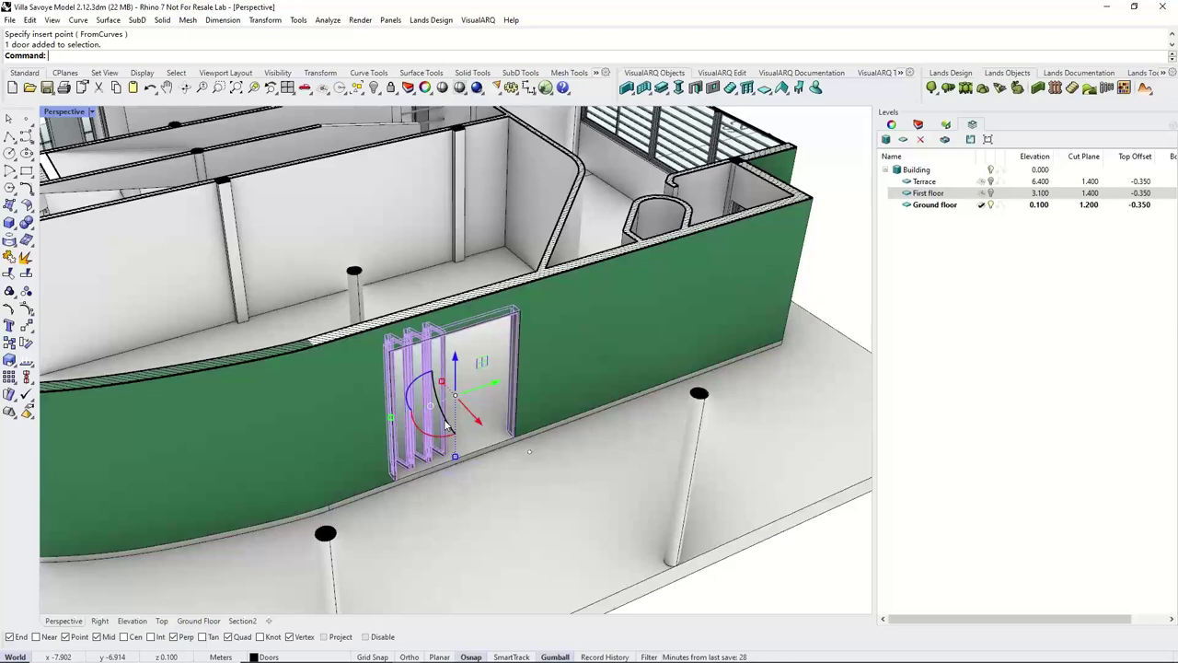
{"action": "scroll", "coordinate": [446, 425], "scroll_direction": "down", "scroll_amount": 2}
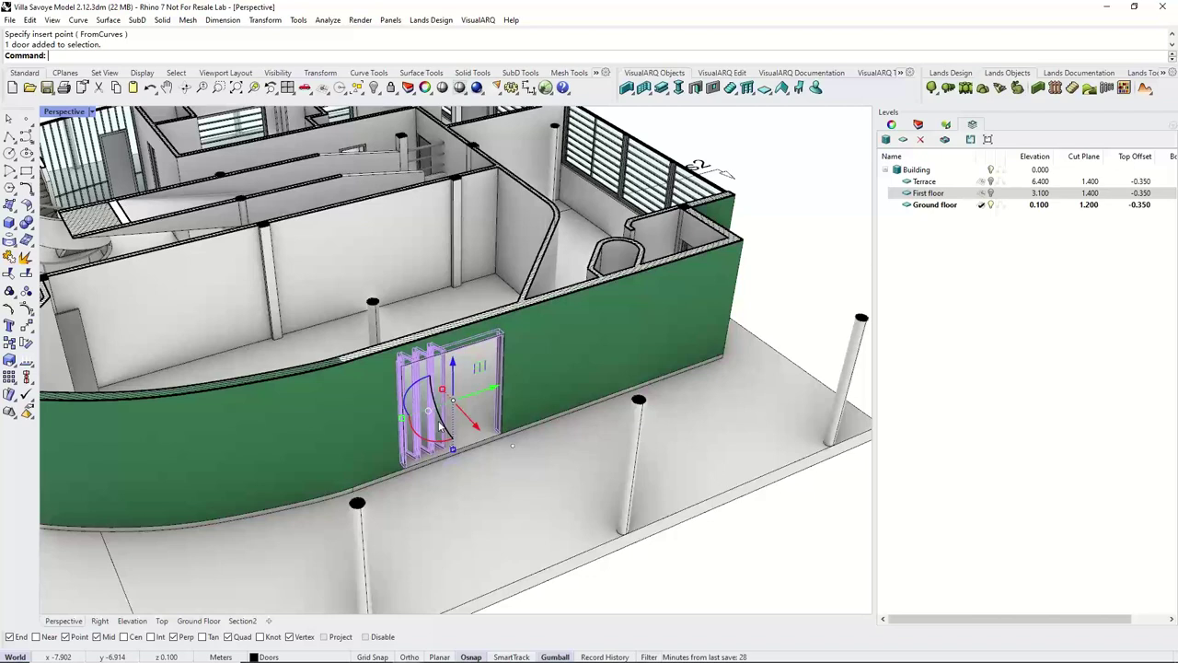
{"action": "scroll", "coordinate": [440, 425], "scroll_direction": "down", "scroll_amount": 2}
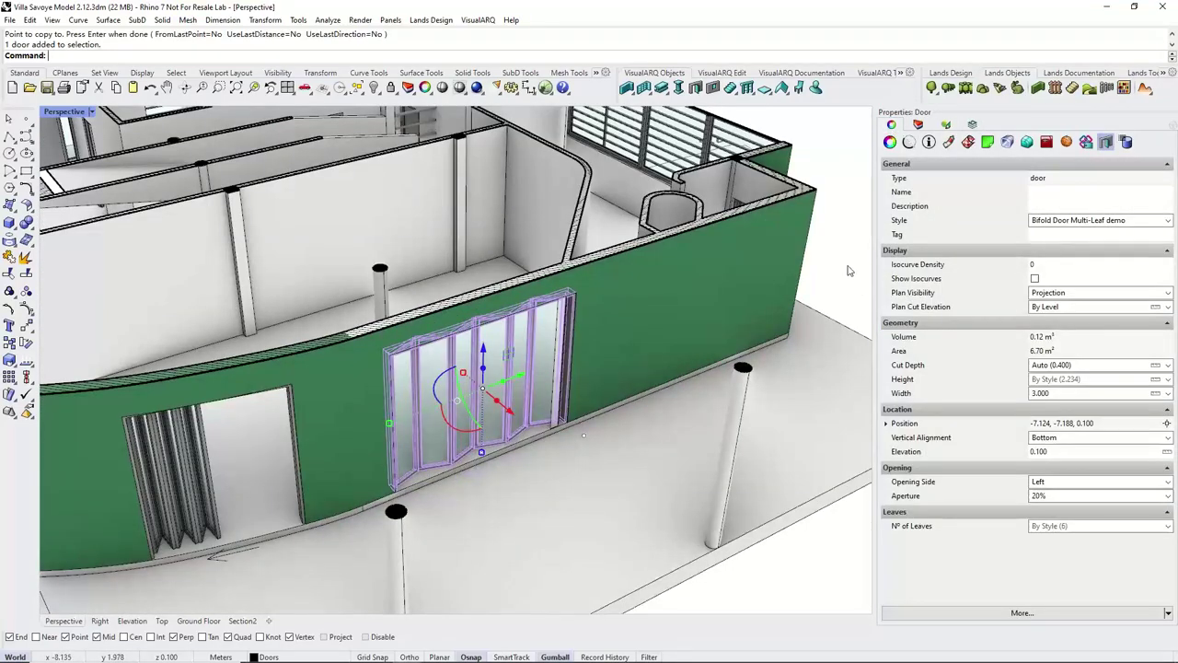
{"action": "left_click", "coordinate": [849, 271]}
{"action": "scroll", "coordinate": [639, 371], "scroll_direction": "down", "scroll_amount": 6}
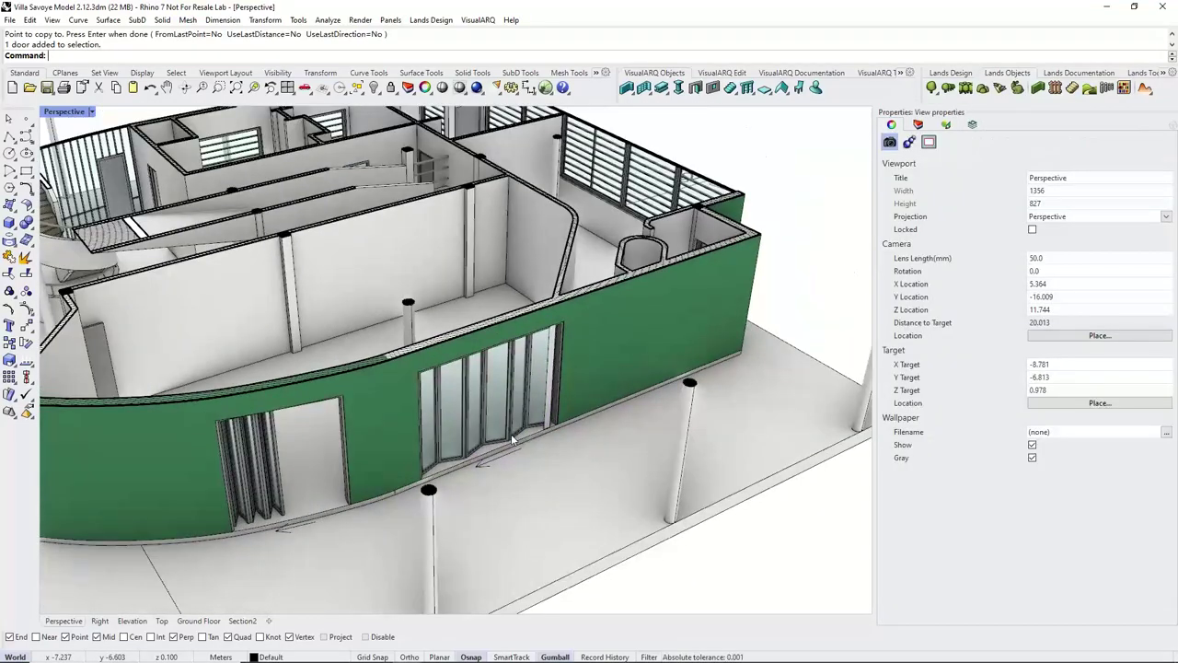
Examine the two bifold doors in the wall from several angles and select the 3.000 wide one.
{"action": "right_click_drag", "start_coordinate": [552, 361], "coordinate": [478, 408]}
{"action": "scroll", "coordinate": [430, 394], "scroll_direction": "up", "scroll_amount": 4}
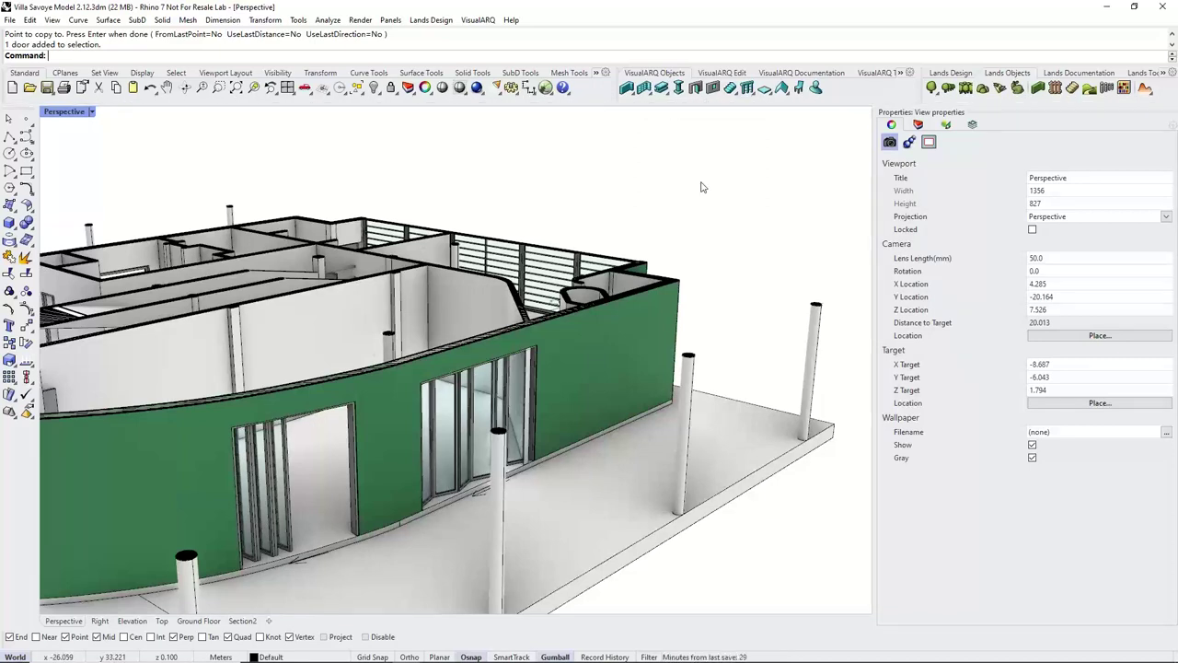
{"action": "left_click", "coordinate": [455, 416]}
{"action": "right_click_drag", "start_coordinate": [454, 415], "coordinate": [502, 454]}
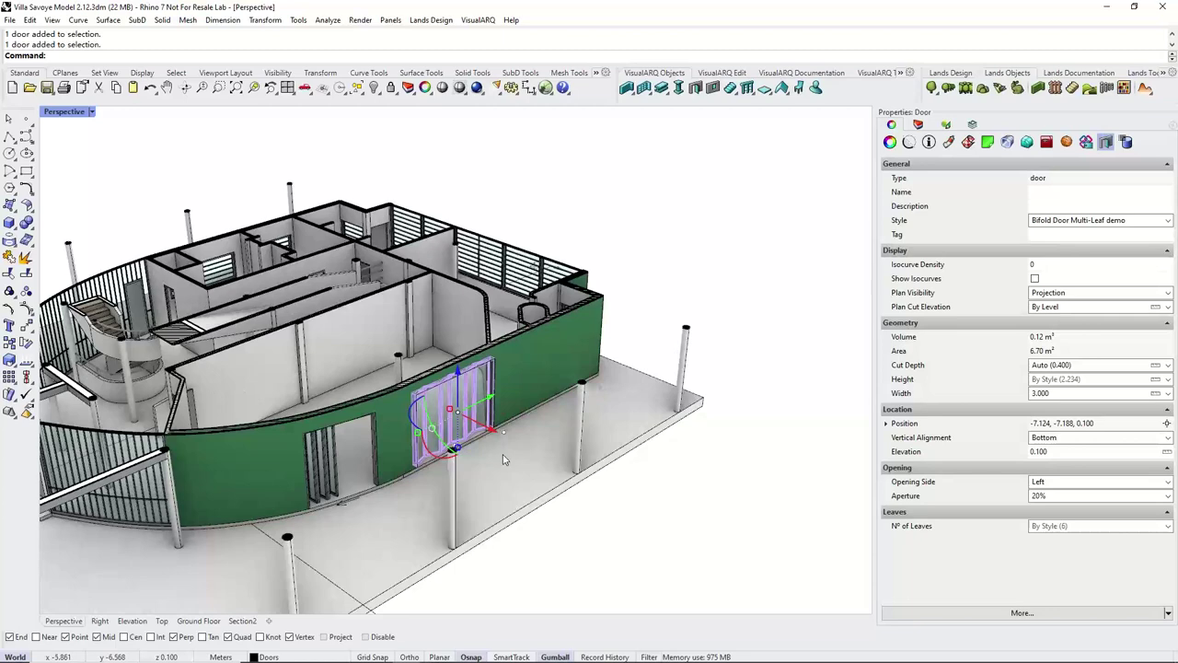
Reopen the Bifold Door Multi-Leaf demo definition in Grasshopper and show the construction plane grid around its door preview.
{"action": "type", "text": "Grasshopper"}
{"action": "key", "text": "Return"}
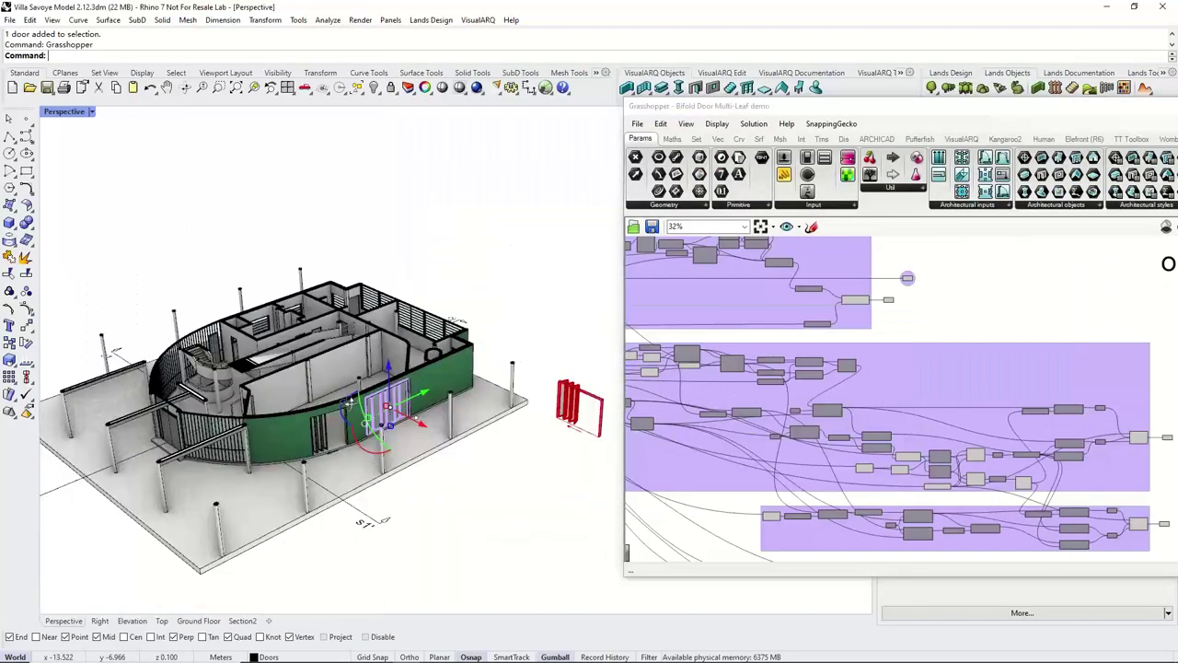
{"action": "right_click_drag", "start_coordinate": [349, 402], "coordinate": [473, 413]}
{"action": "scroll", "coordinate": [473, 412], "scroll_direction": "up", "scroll_amount": 2}
{"action": "key", "text": "F10"}
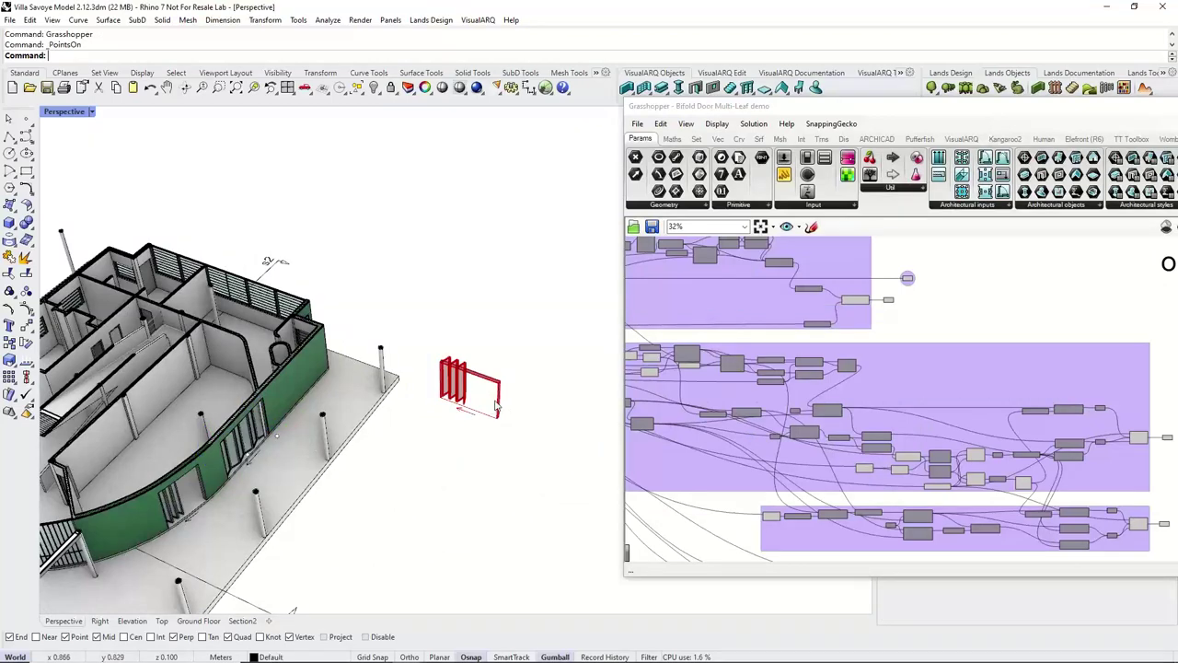
{"action": "key", "text": "F10"}
{"action": "key", "text": "F7"}
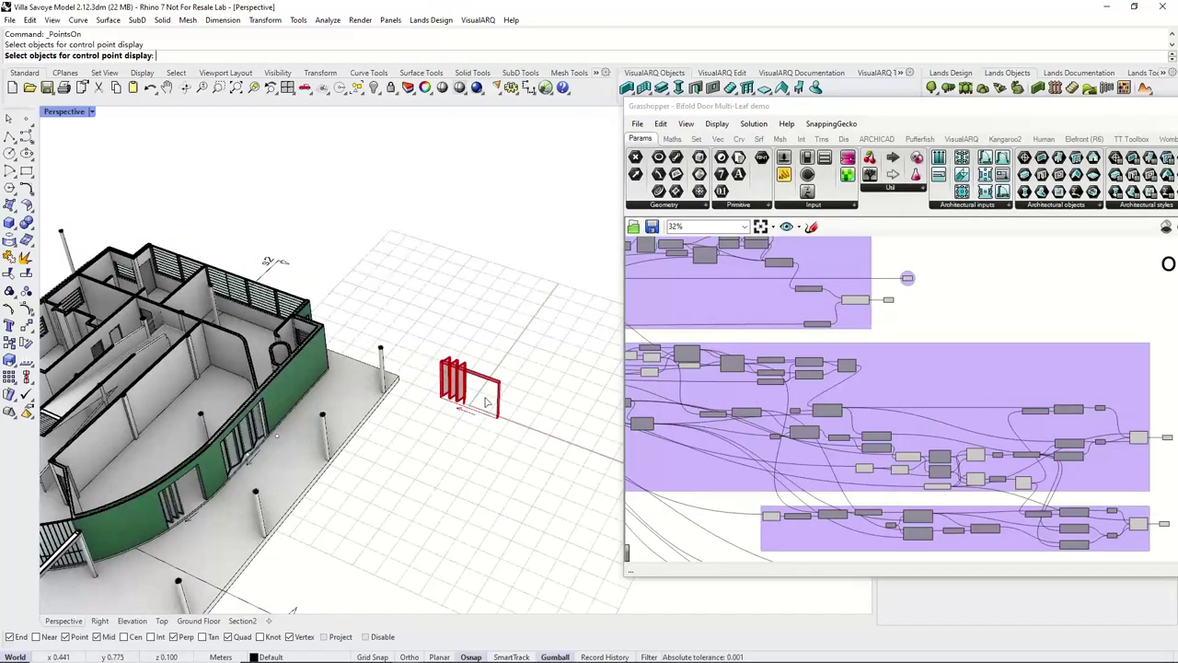
{"action": "scroll", "coordinate": [488, 402], "scroll_direction": "up", "scroll_amount": 6}
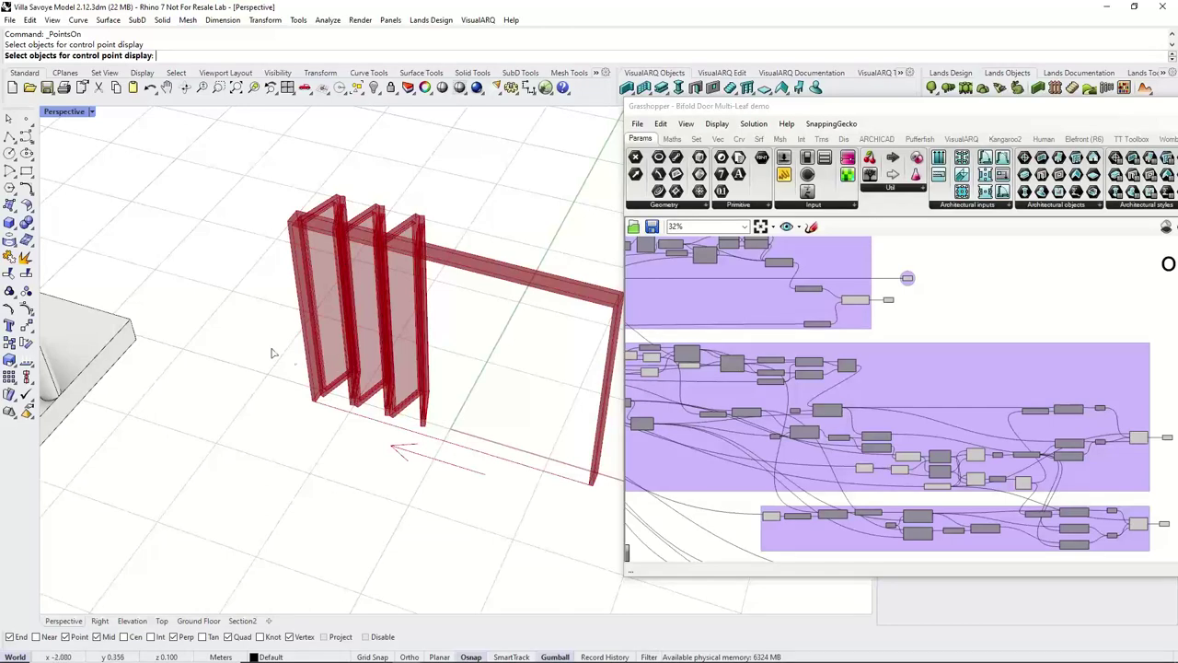
Examine the position and orientation of the Grasshopper door preview relative to the construction plane axes.
{"action": "right_click_drag", "start_coordinate": [320, 343], "coordinate": [291, 342]}
{"action": "scroll", "coordinate": [289, 337], "scroll_direction": "down", "scroll_amount": 7}
{"action": "scroll", "coordinate": [300, 337], "scroll_direction": "up", "scroll_amount": 4}
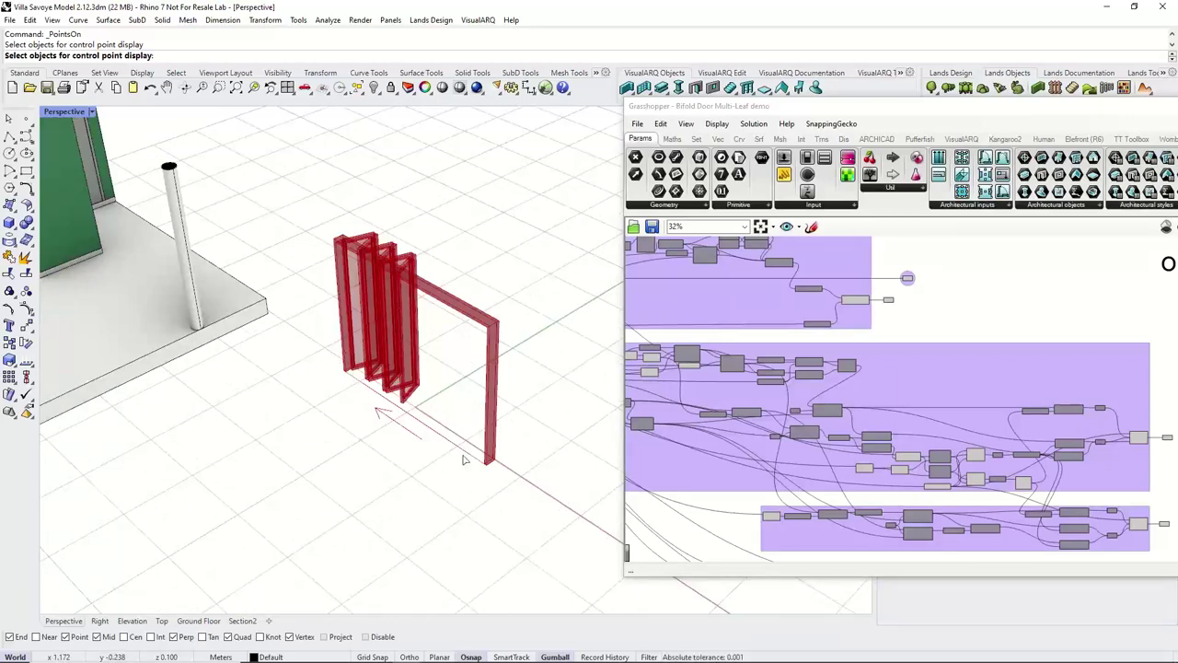
{"action": "right_click_drag", "start_coordinate": [442, 399], "coordinate": [424, 389]}
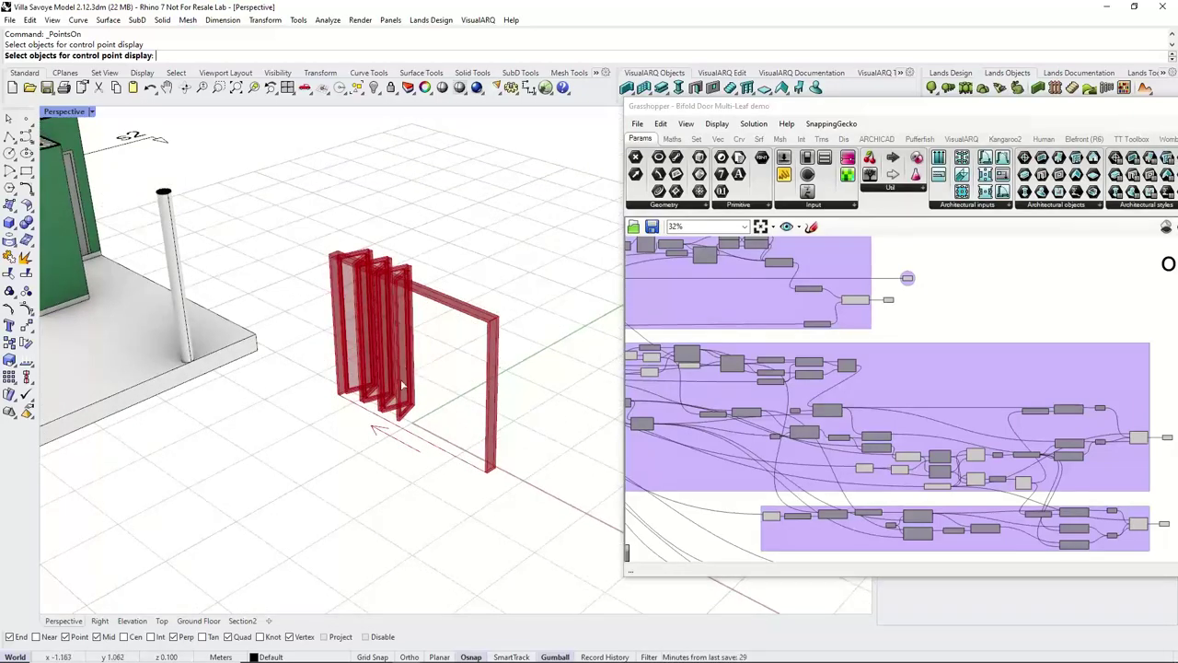
{"action": "right_click_drag", "start_coordinate": [396, 340], "coordinate": [445, 363]}
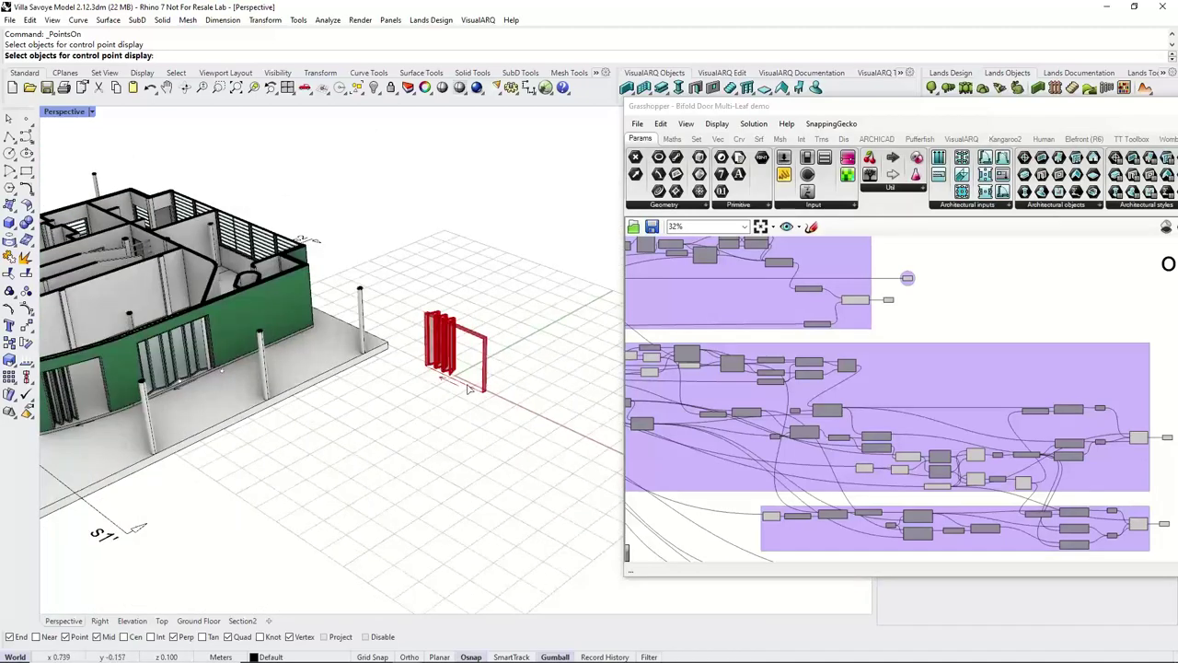
{"action": "left_click", "coordinate": [933, 299]}
{"action": "left_click_drag", "start_coordinate": [916, 113], "coordinate": [878, 112]}
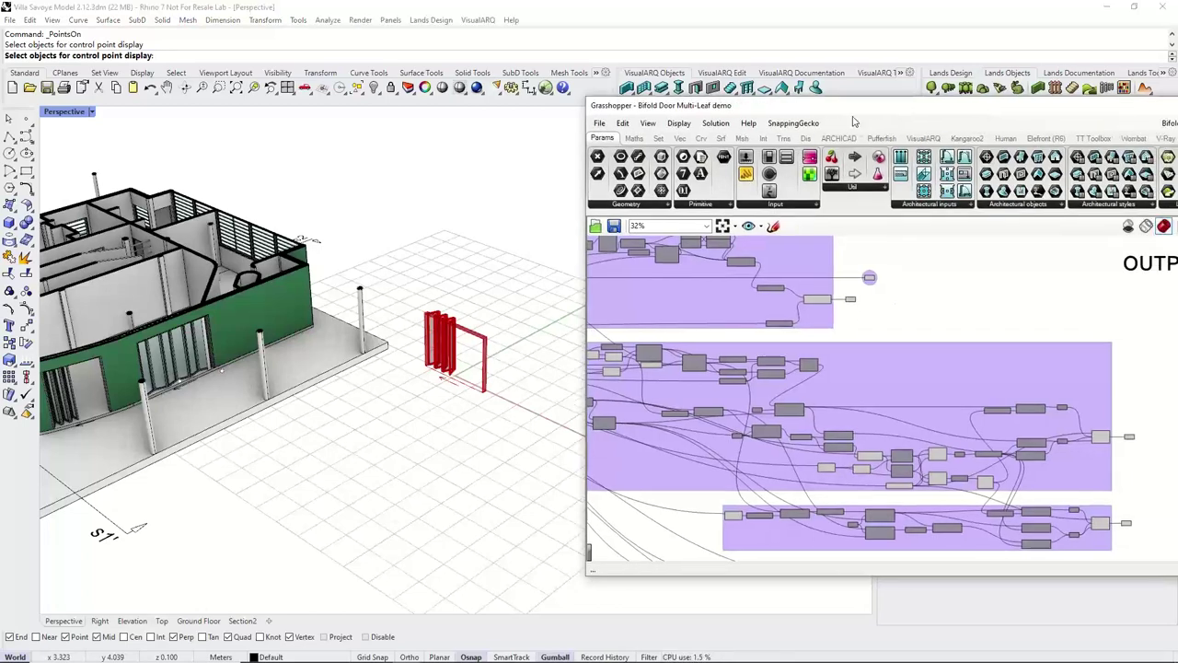
Switch to the empty Rhino document, maximize its Perspective viewport and launch Grasshopper there.
{"action": "mouse_move", "coordinate": [356, 647]}
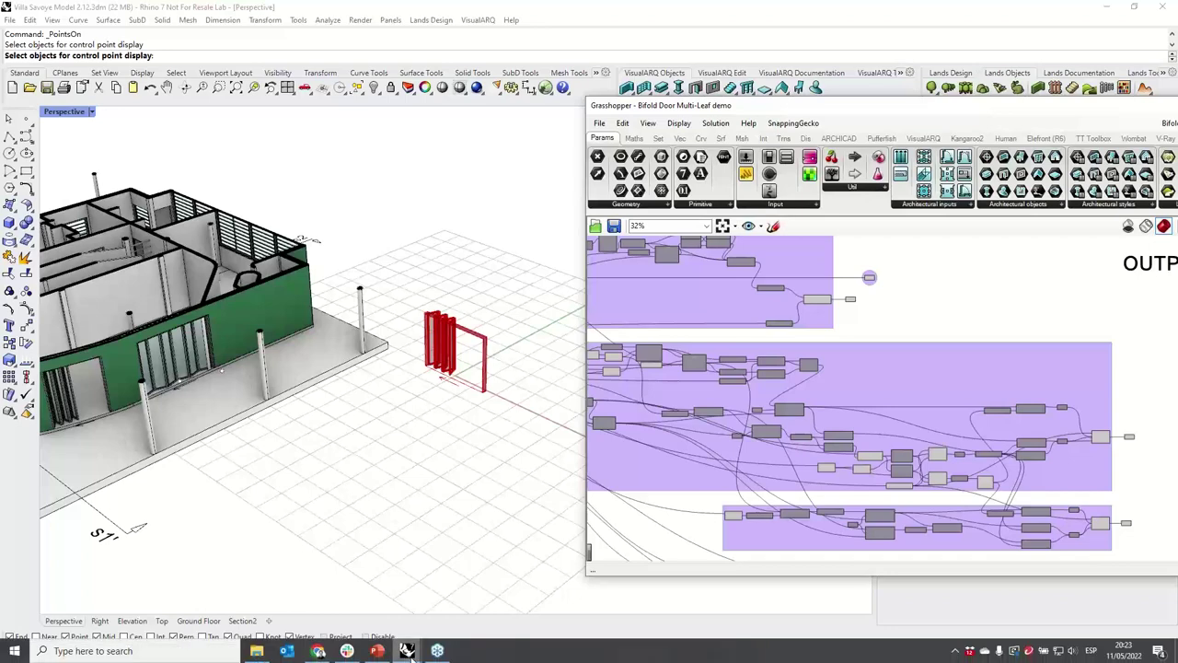
{"action": "mouse_move", "coordinate": [407, 652]}
{"action": "left_click", "coordinate": [467, 597]}
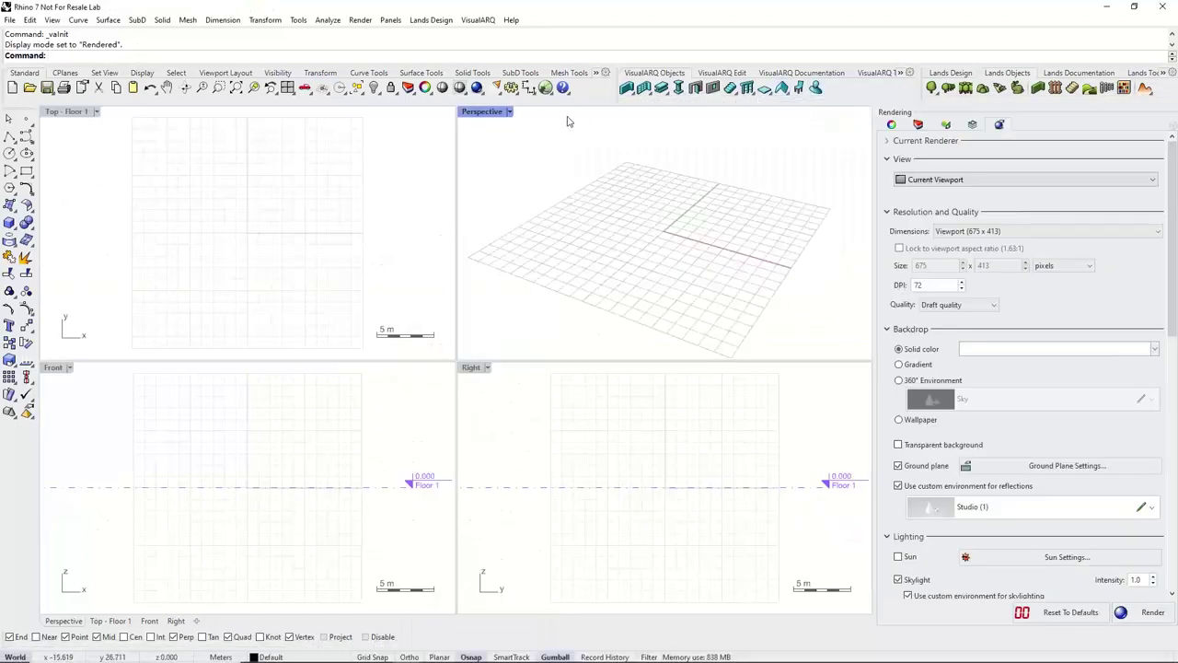
{"action": "double_click", "coordinate": [495, 113]}
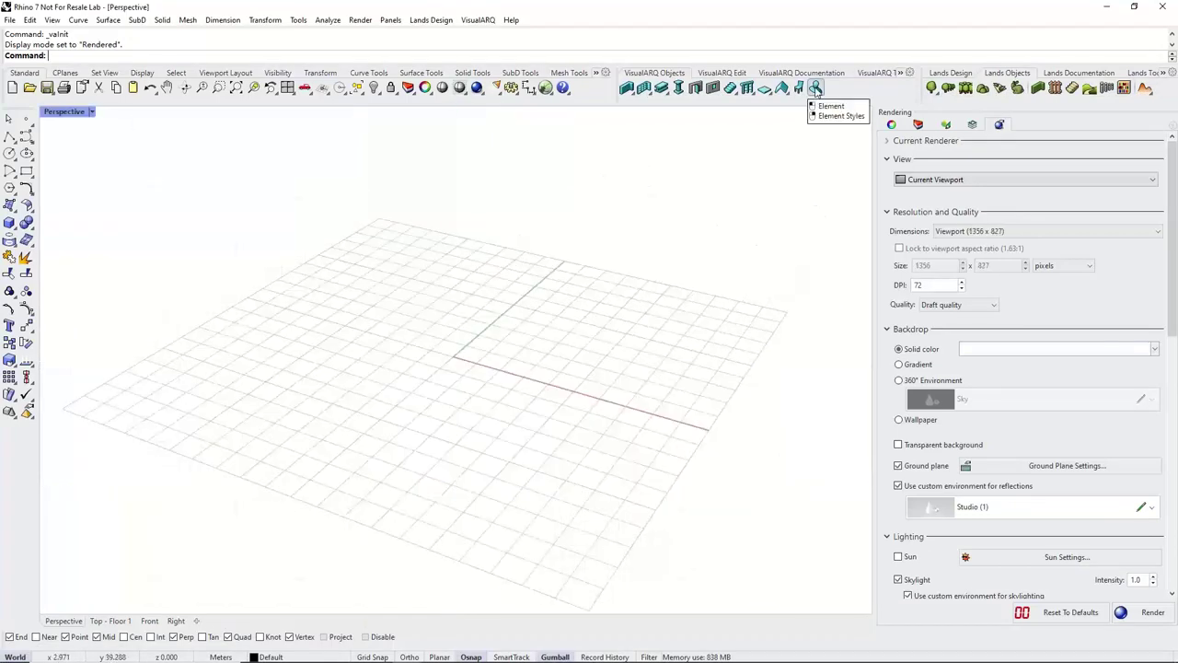
{"action": "type", "text": "Grasshopper"}
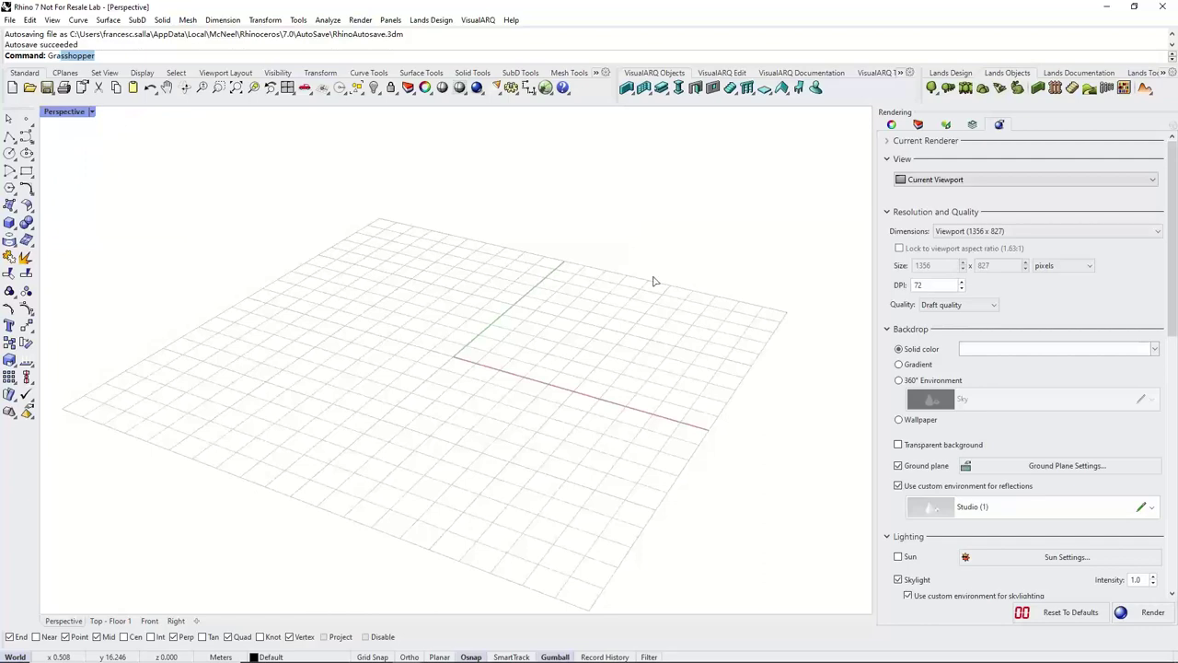
{"action": "key", "text": "Return"}
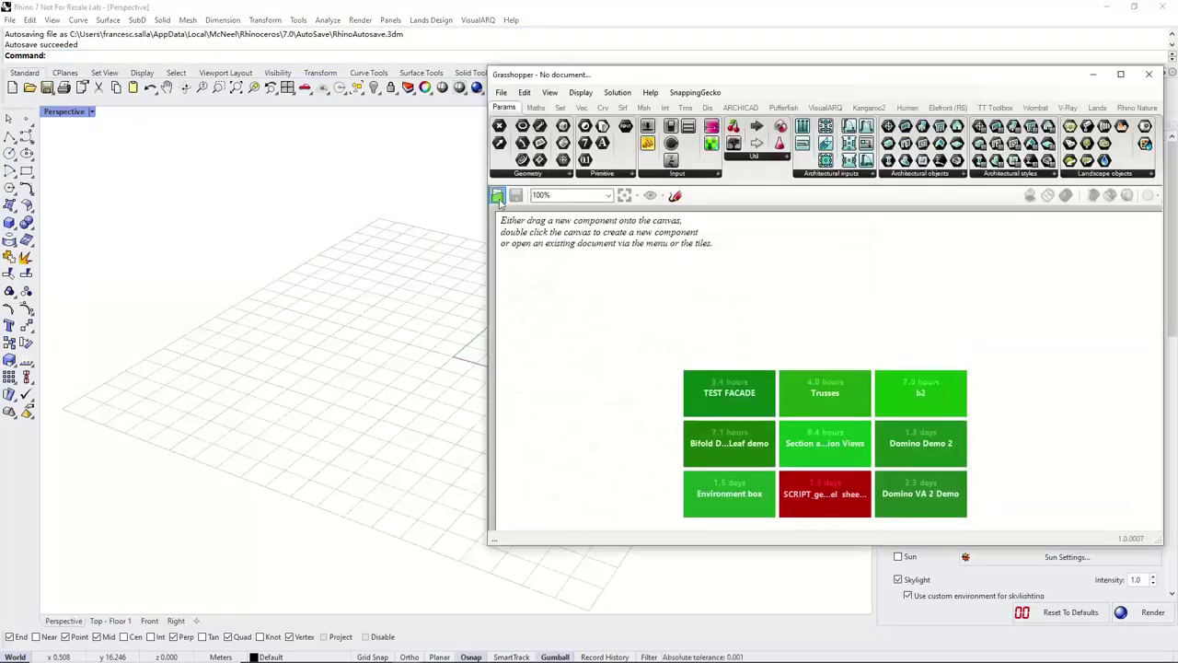
Open the Louvre system definition from the VA-GH styles folder inside the Grasshopper demo files on the Desktop.
{"action": "key", "text": "ctrl+o"}
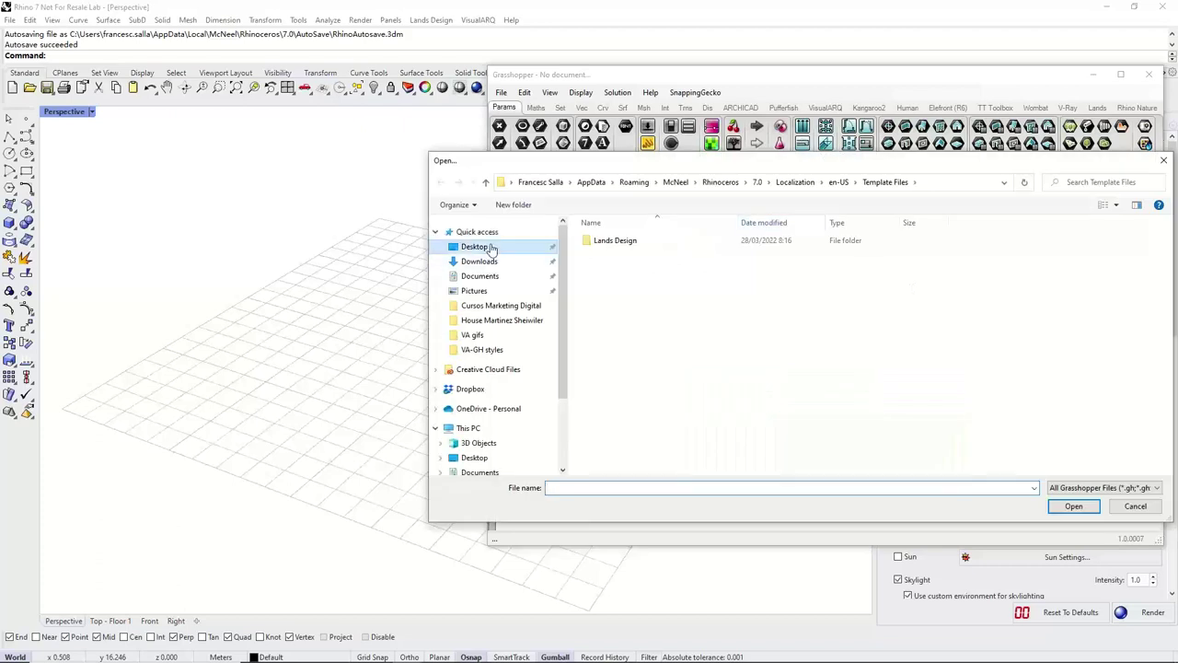
{"action": "left_click", "coordinate": [474, 246]}
{"action": "double_click", "coordinate": [738, 259]}
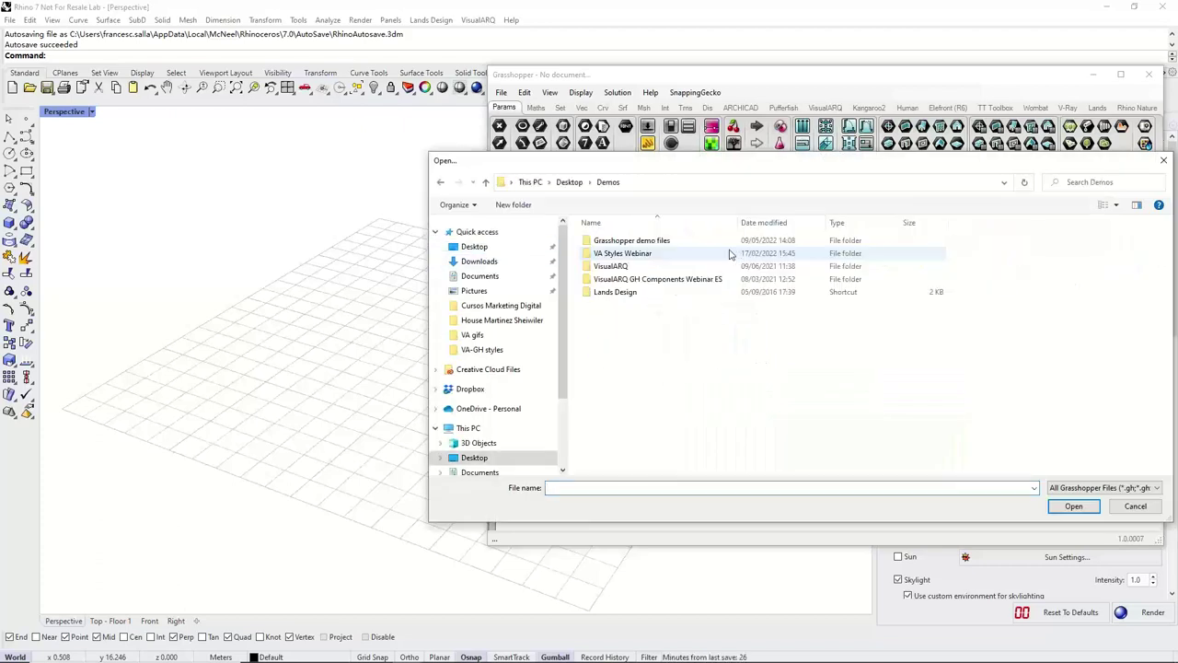
{"action": "double_click", "coordinate": [614, 241]}
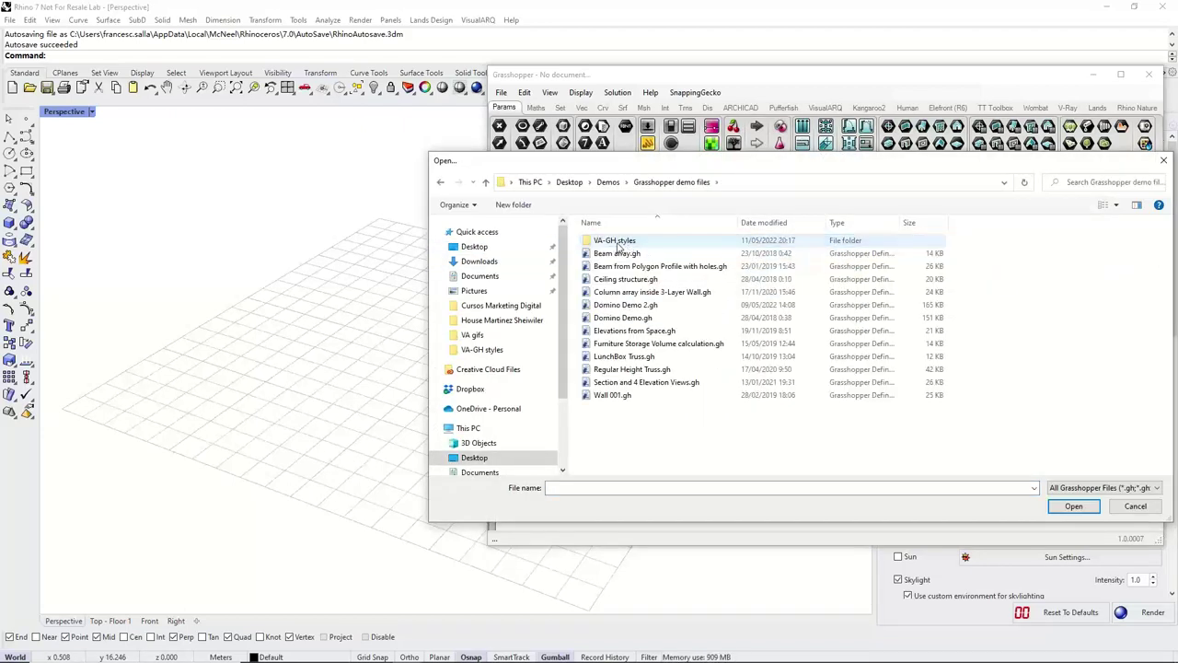
{"action": "double_click", "coordinate": [615, 241]}
{"action": "scroll", "coordinate": [621, 405], "scroll_direction": "down", "scroll_amount": 2}
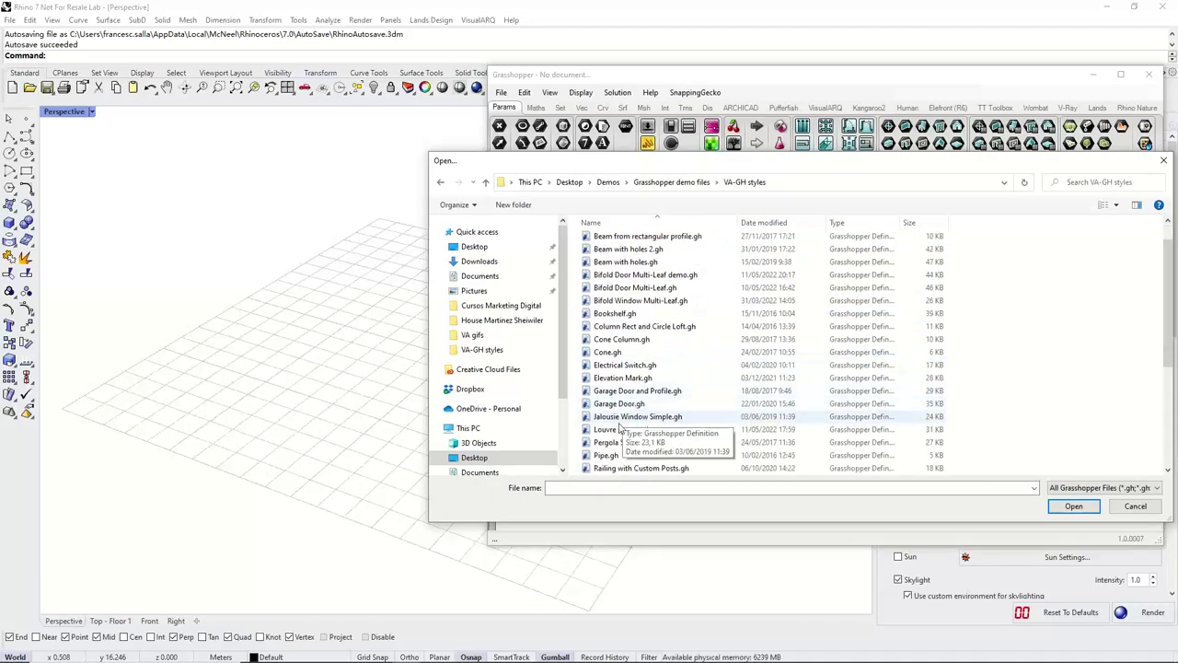
{"action": "left_click", "coordinate": [622, 430]}
{"action": "double_click", "coordinate": [621, 430]}
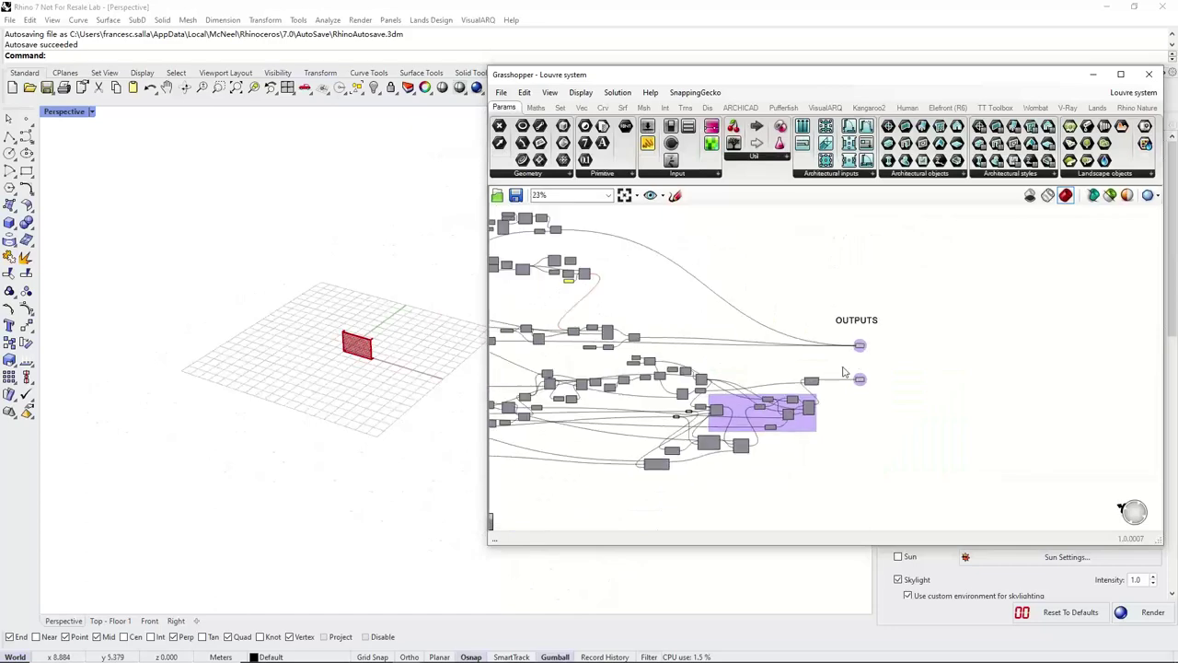
Set the louvre structure's overall width to 3.323, its overall height to 1.833 and its X modules to 1.
{"action": "scroll", "coordinate": [843, 372], "scroll_direction": "down", "scroll_amount": 1}
{"action": "right_click_drag", "start_coordinate": [843, 371], "coordinate": [1162, 402]}
{"action": "scroll", "coordinate": [713, 331], "scroll_direction": "up", "scroll_amount": 10}
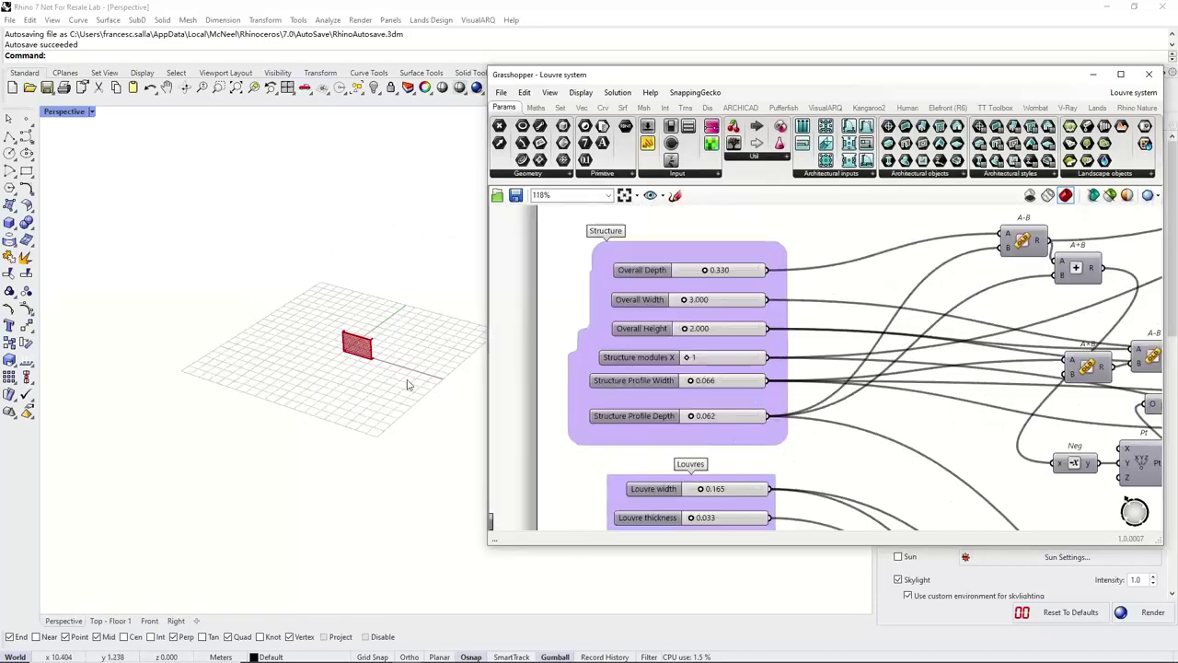
{"action": "scroll", "coordinate": [354, 366], "scroll_direction": "up", "scroll_amount": 5}
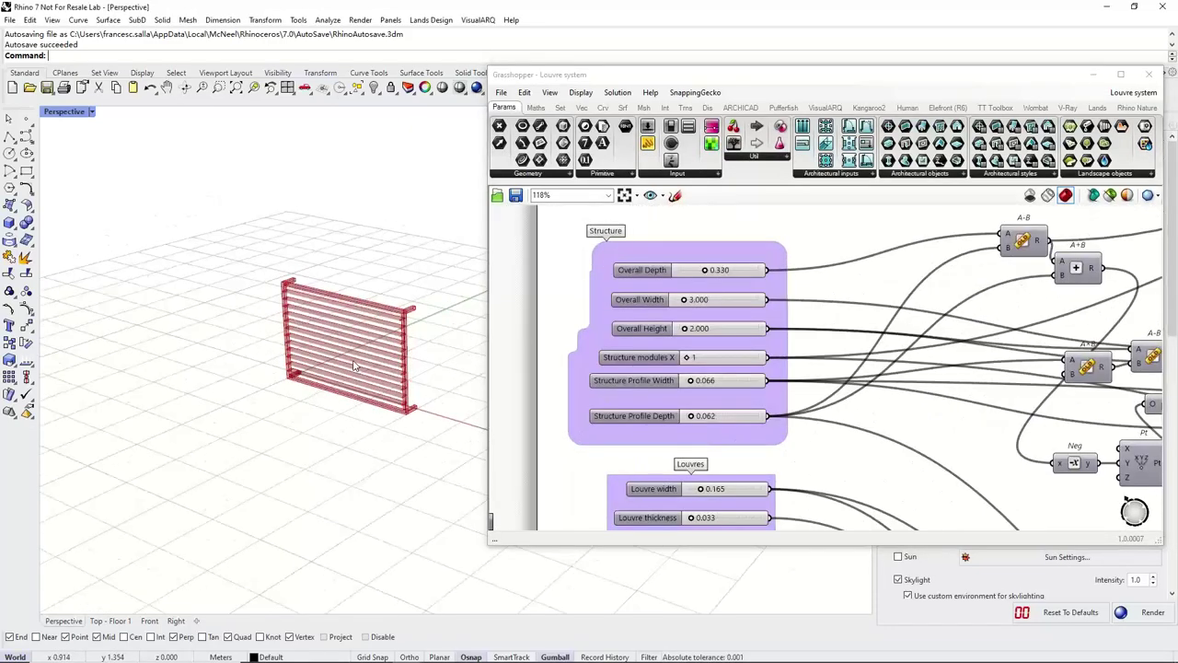
{"action": "scroll", "coordinate": [366, 357], "scroll_direction": "up", "scroll_amount": 4}
{"action": "scroll", "coordinate": [700, 313], "scroll_direction": "up", "scroll_amount": 2}
{"action": "left_click_drag", "start_coordinate": [688, 343], "coordinate": [690, 344]}
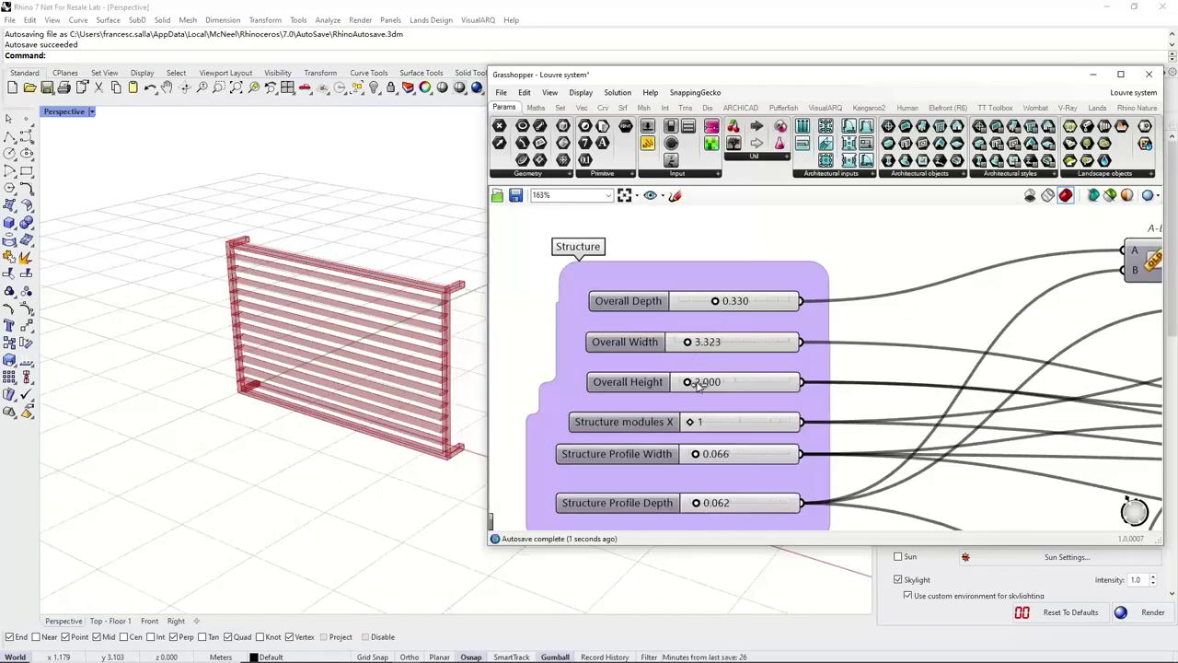
{"action": "left_click_drag", "start_coordinate": [699, 386], "coordinate": [692, 386]}
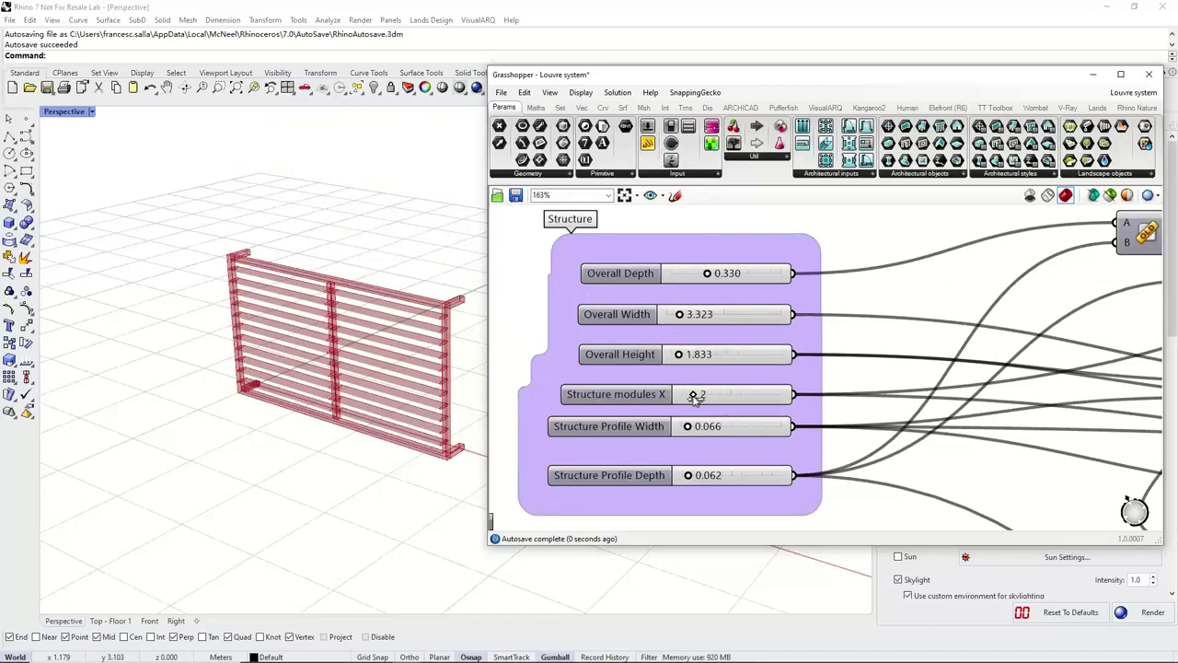
{"action": "mouse_move", "coordinate": [694, 397]}
{"action": "left_mouse_down"}
{"action": "mouse_move", "coordinate": [705, 399]}
{"action": "mouse_move", "coordinate": [682, 397]}
{"action": "left_mouse_up"}
Set the louvre width to 0.156 and the louvre aperture to 0.014.
{"action": "right_click_drag", "start_coordinate": [689, 396], "coordinate": [660, 321]}
{"action": "scroll", "coordinate": [682, 365], "scroll_direction": "down", "scroll_amount": 1}
{"action": "scroll", "coordinate": [660, 321], "scroll_direction": "down", "scroll_amount": 1}
{"action": "right_click_drag", "start_coordinate": [650, 400], "coordinate": [648, 355]}
{"action": "left_click_drag", "start_coordinate": [653, 408], "coordinate": [659, 410]}
{"action": "right_click_drag", "start_coordinate": [667, 401], "coordinate": [668, 364]}
{"action": "scroll", "coordinate": [667, 364], "scroll_direction": "up", "scroll_amount": 3}
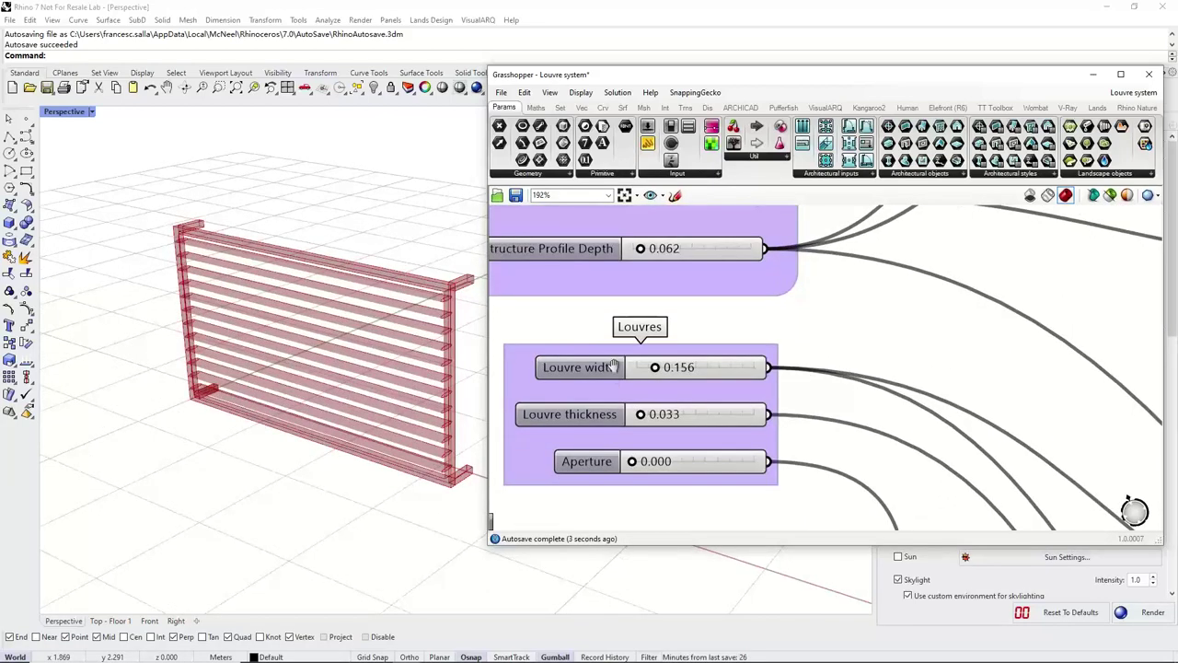
{"action": "scroll", "coordinate": [613, 367], "scroll_direction": "down", "scroll_amount": 3}
{"action": "scroll", "coordinate": [631, 342], "scroll_direction": "up", "scroll_amount": 1}
{"action": "mouse_move", "coordinate": [627, 341]}
{"action": "left_mouse_down"}
{"action": "mouse_move", "coordinate": [642, 342]}
{"action": "mouse_move", "coordinate": [620, 347]}
{"action": "left_mouse_up"}
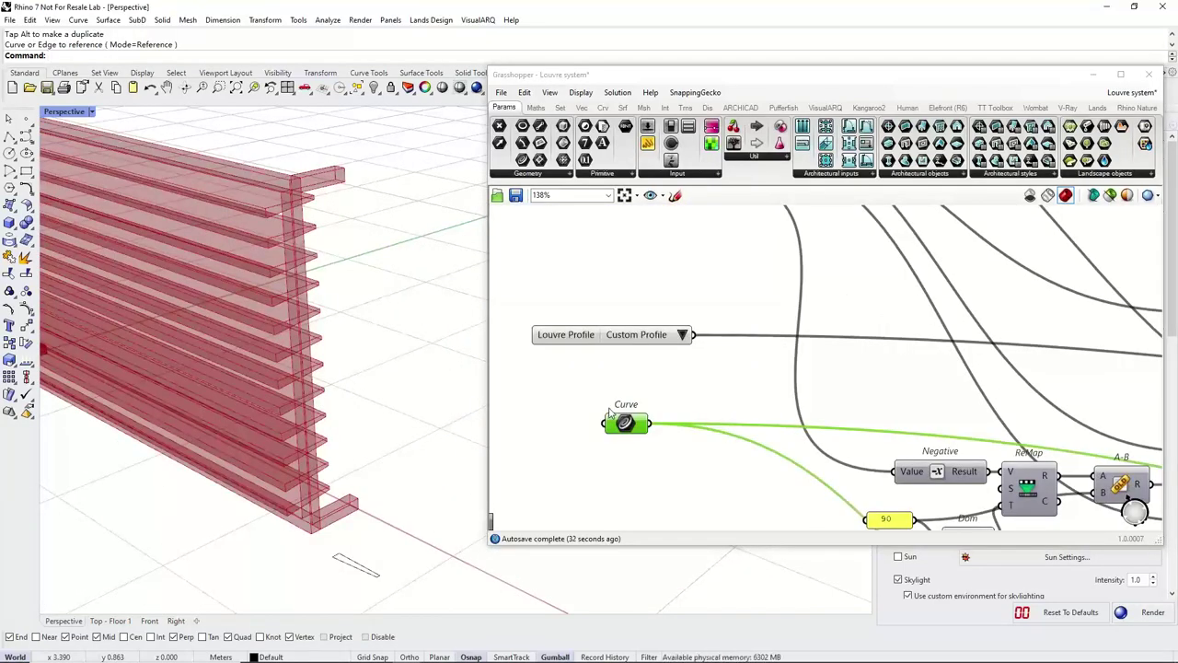
Examine the definition's inputs, including the Louvre Profile option and the Curve parameter, alongside the louvre preview.
{"action": "scroll", "coordinate": [614, 414], "scroll_direction": "down", "scroll_amount": 5}
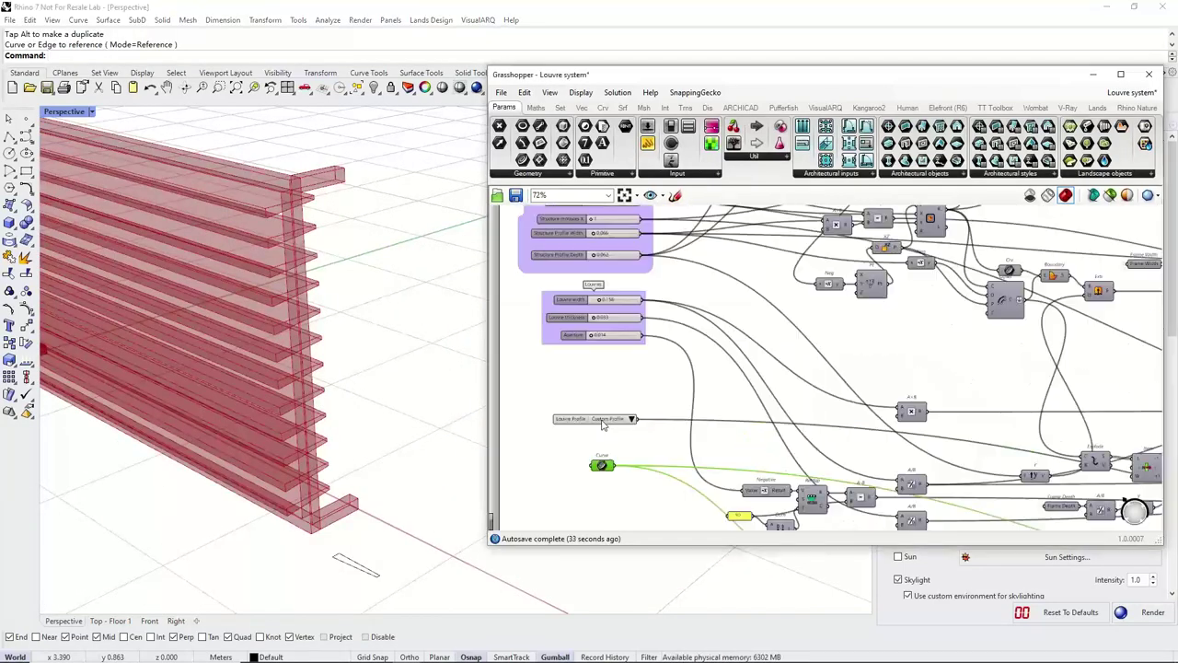
{"action": "scroll", "coordinate": [276, 244], "scroll_direction": "down", "scroll_amount": 3}
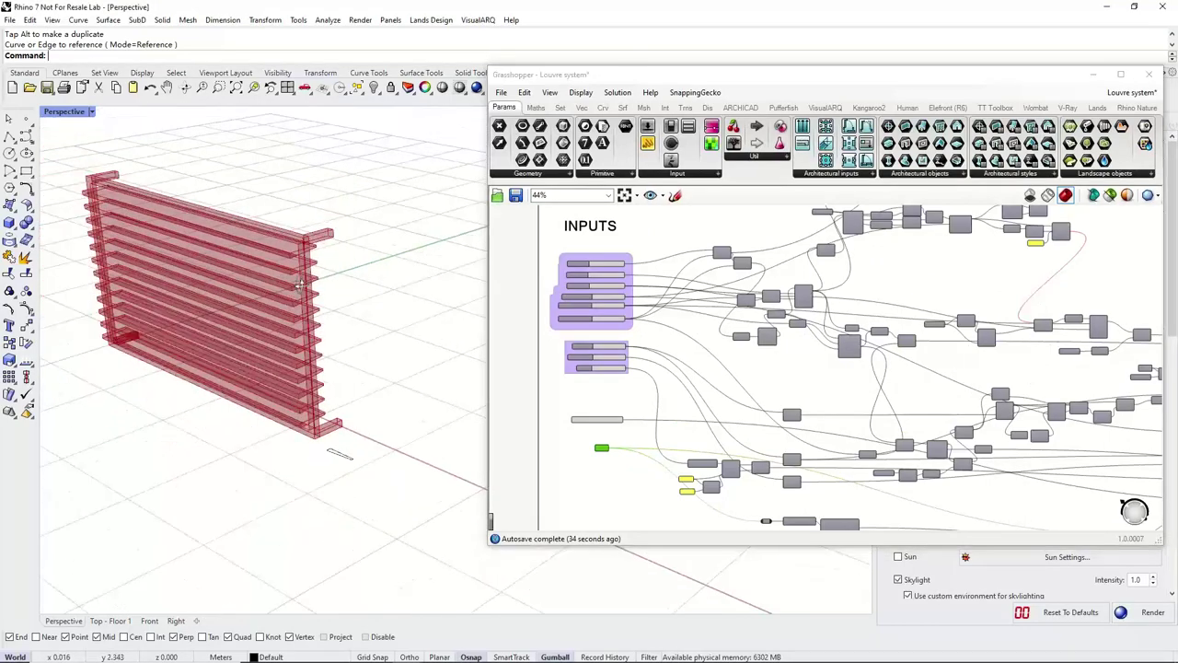
{"action": "scroll", "coordinate": [623, 438], "scroll_direction": "up", "scroll_amount": 2}
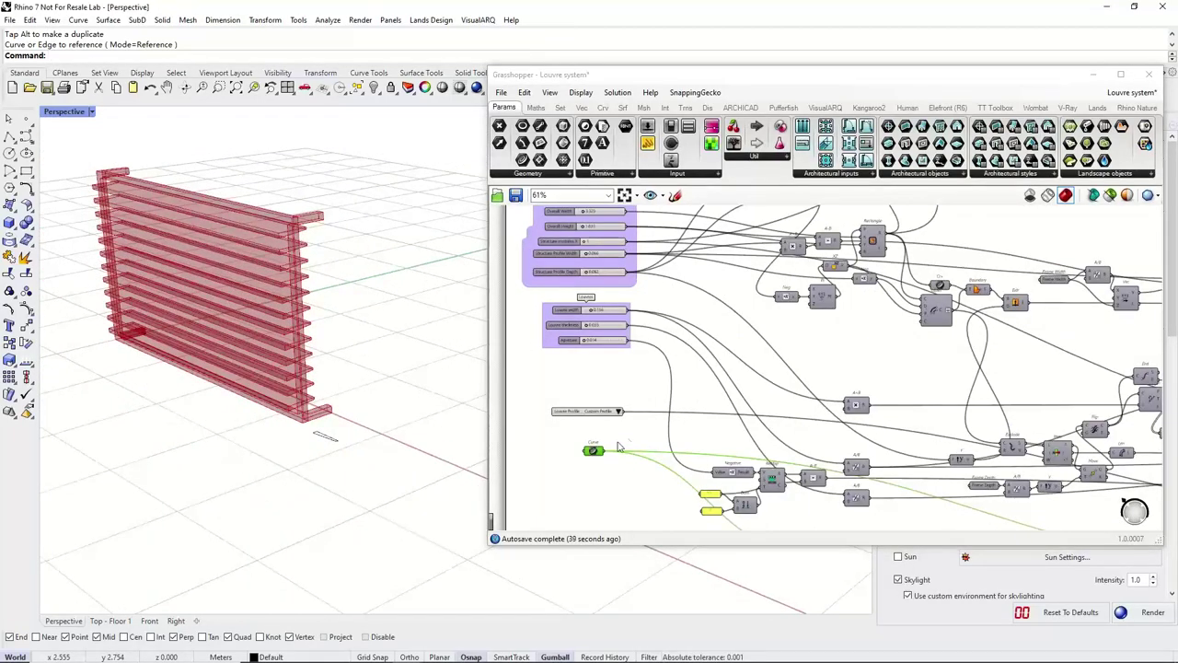
{"action": "scroll", "coordinate": [594, 450], "scroll_direction": "up", "scroll_amount": 3}
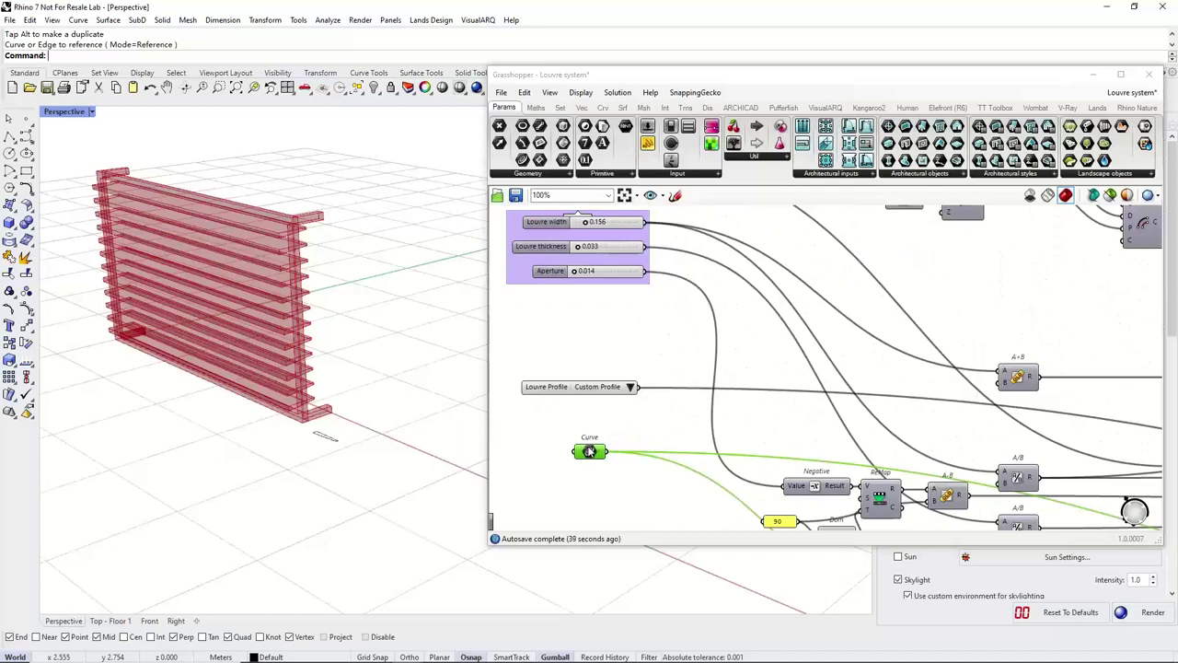
{"action": "left_click_drag", "start_coordinate": [590, 451], "coordinate": [584, 456]}
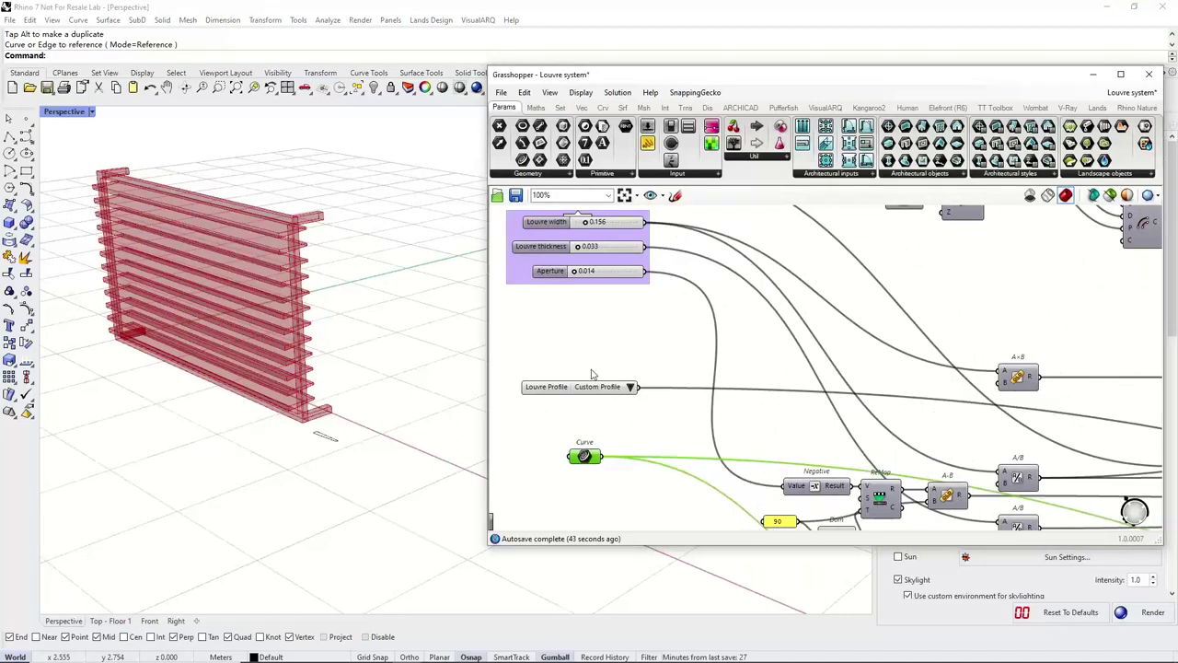
{"action": "right_click_drag", "start_coordinate": [591, 372], "coordinate": [606, 476]}
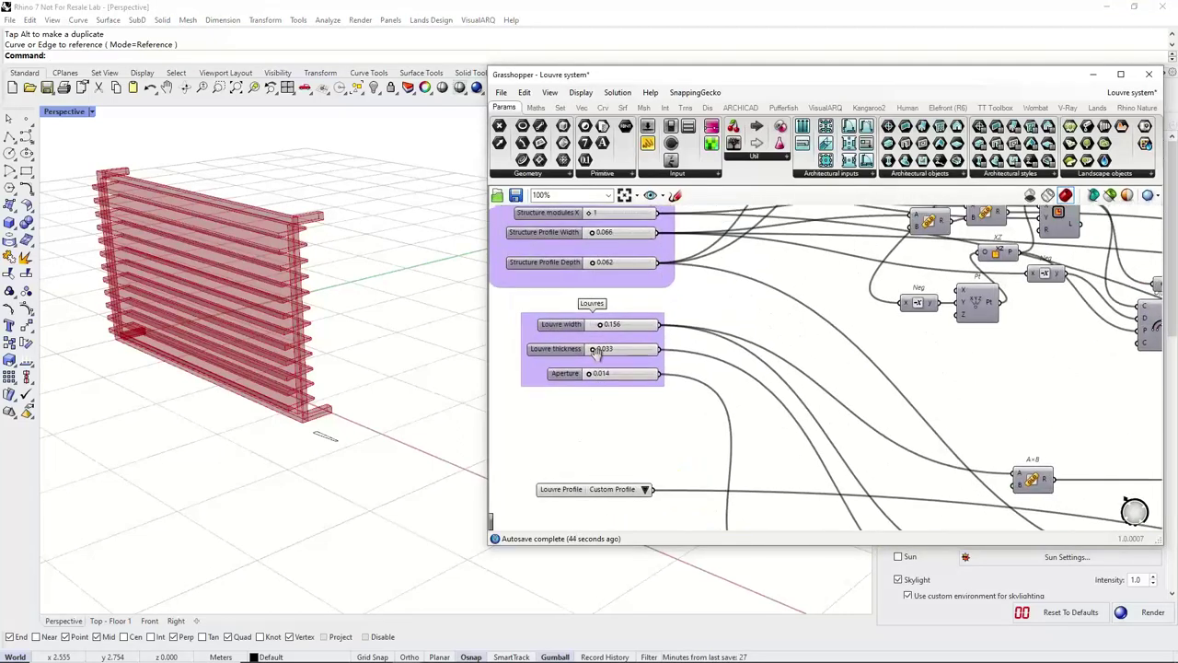
Examine the definition's Louvers and Structure outputs by highlighting each one's geometry in the preview.
{"action": "scroll", "coordinate": [599, 368], "scroll_direction": "down", "scroll_amount": 5}
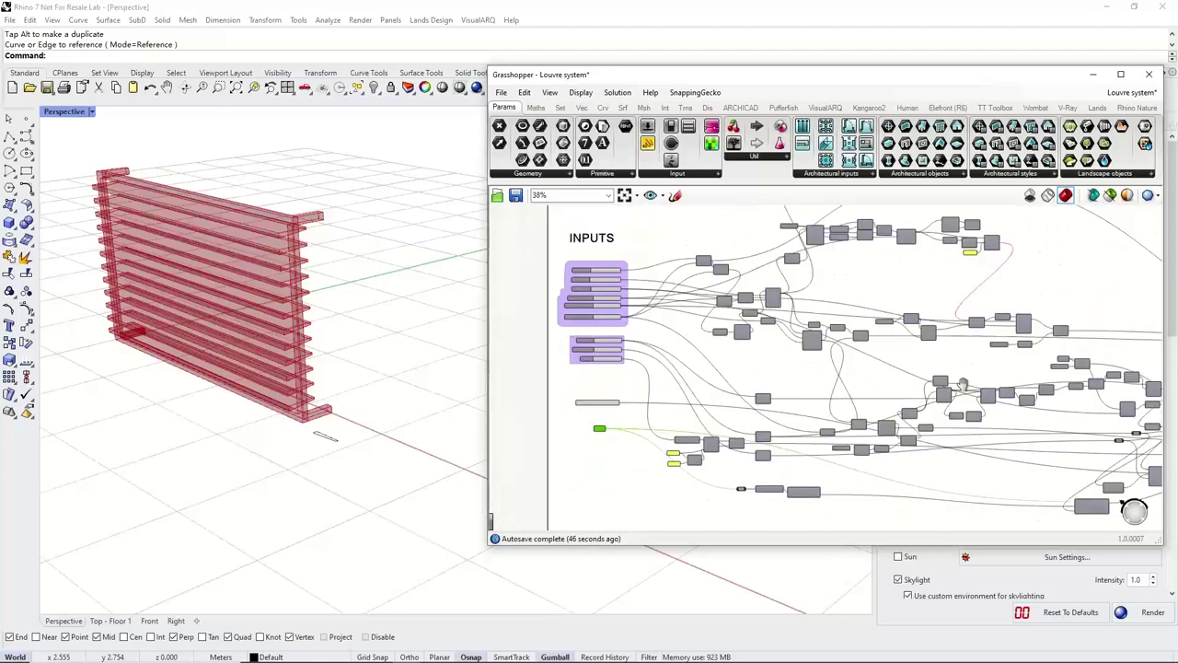
{"action": "scroll", "coordinate": [889, 371], "scroll_direction": "up", "scroll_amount": 5}
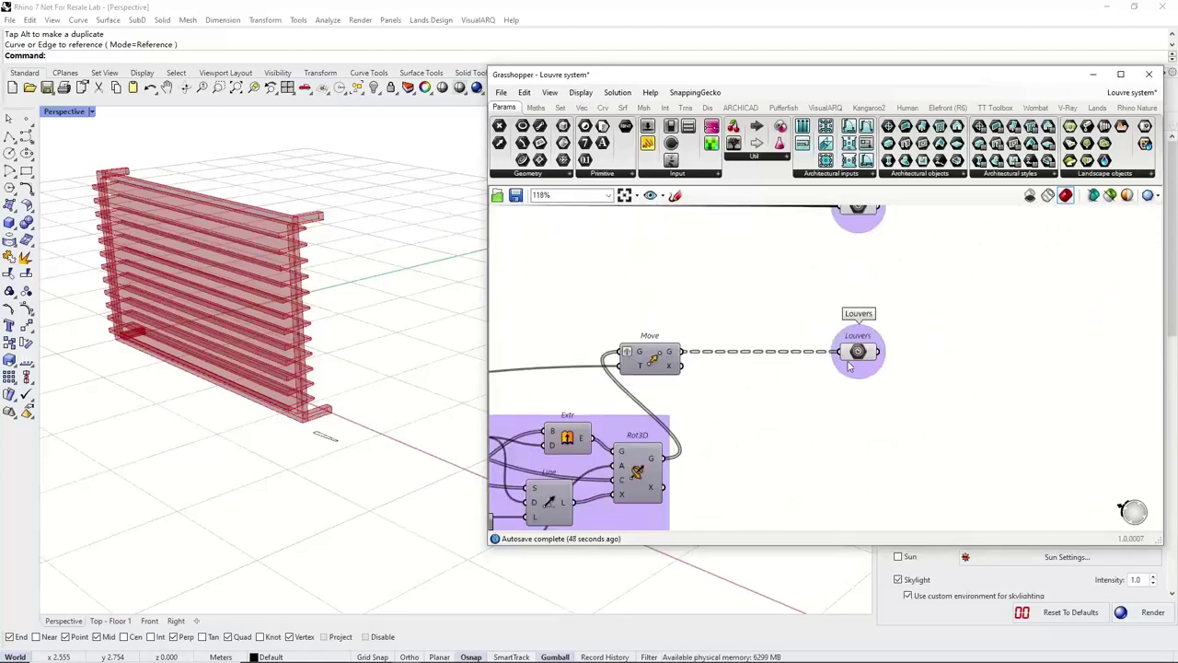
{"action": "scroll", "coordinate": [879, 359], "scroll_direction": "up", "scroll_amount": 3}
{"action": "left_click", "coordinate": [852, 350]}
{"action": "right_click_drag", "start_coordinate": [852, 350], "coordinate": [834, 420]}
{"action": "right_click_drag", "start_coordinate": [835, 313], "coordinate": [831, 420]}
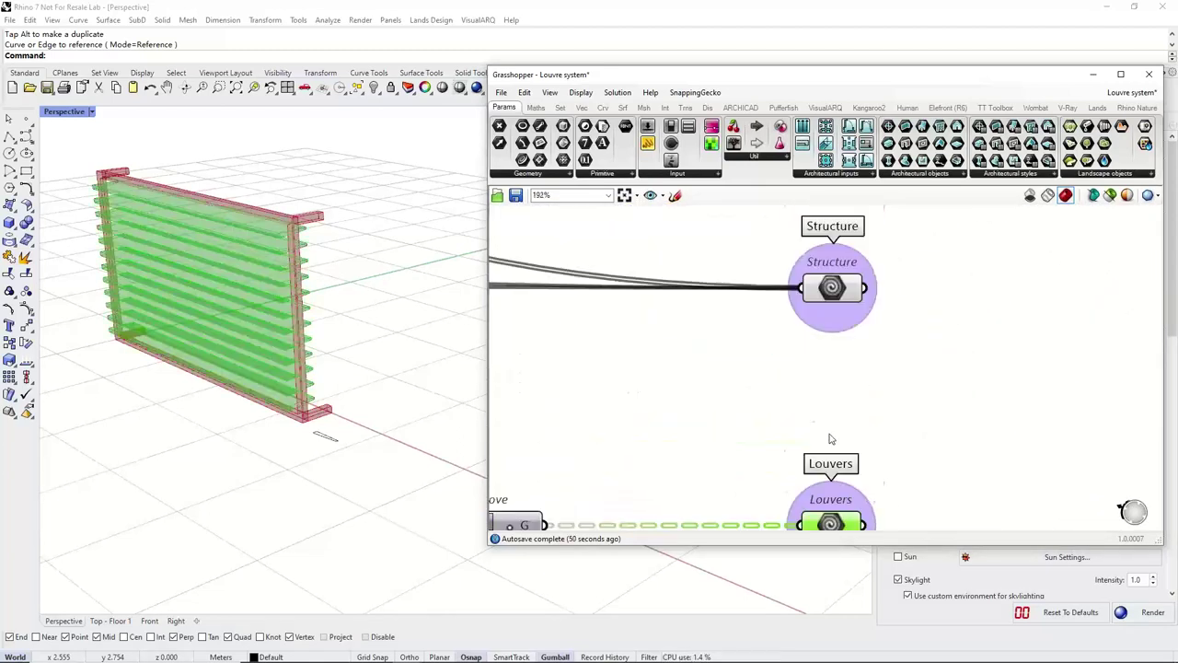
{"action": "scroll", "coordinate": [830, 439], "scroll_direction": "down", "scroll_amount": 2}
{"action": "left_click", "coordinate": [831, 328]}
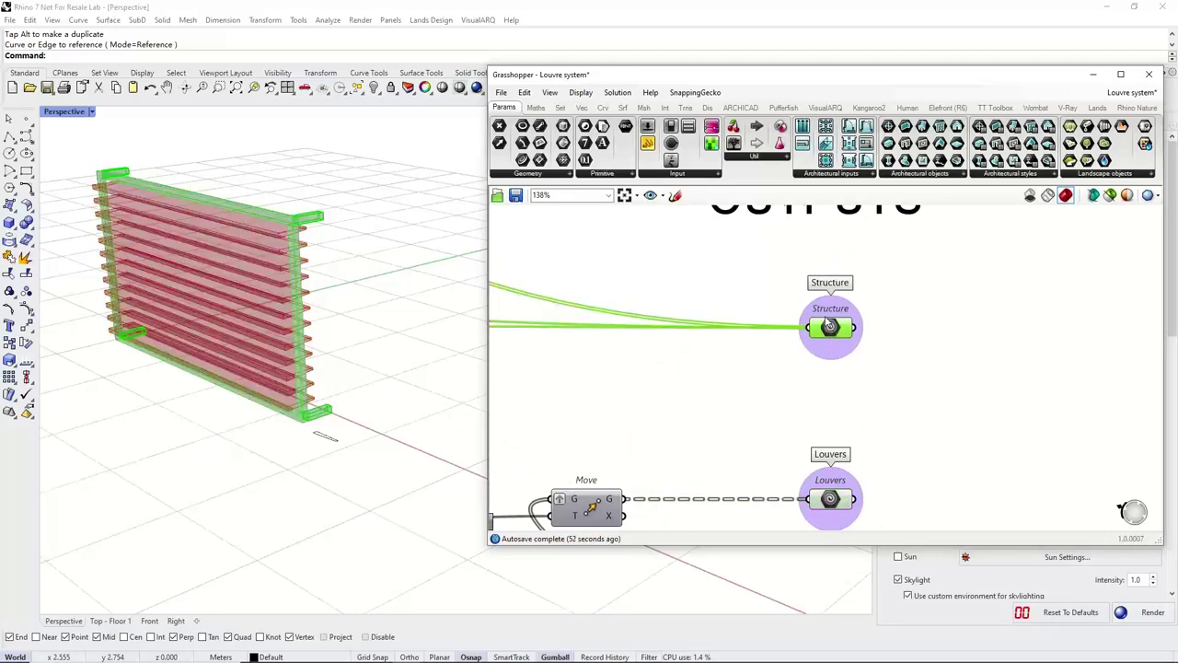
{"action": "scroll", "coordinate": [830, 323], "scroll_direction": "up", "scroll_amount": 1}
{"action": "right_click", "coordinate": [831, 328]}
{"action": "left_click", "coordinate": [765, 393]}
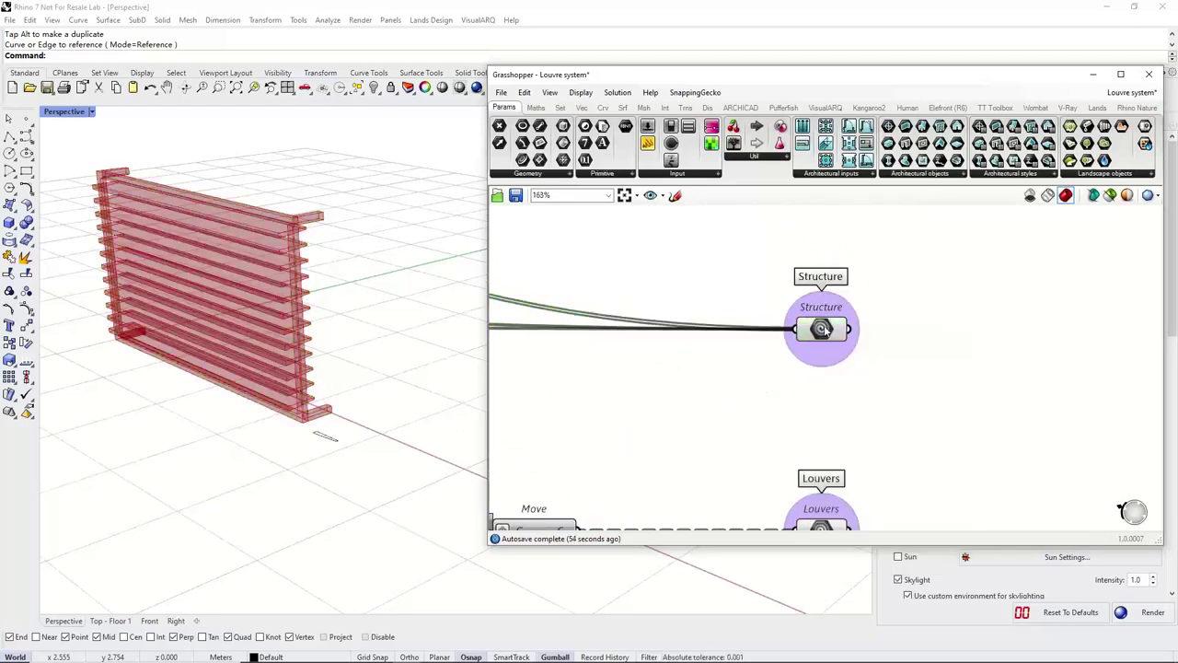
{"action": "left_click", "coordinate": [825, 331]}
{"action": "right_click_drag", "start_coordinate": [828, 420], "coordinate": [820, 377]}
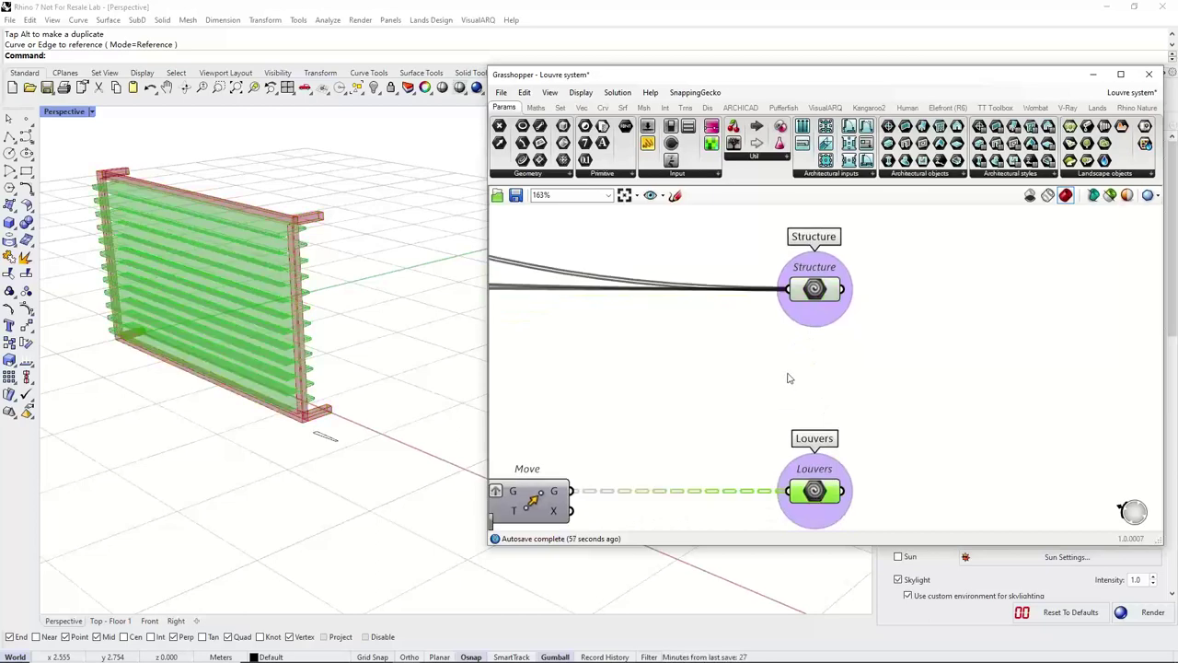
{"action": "left_click", "coordinate": [788, 381]}
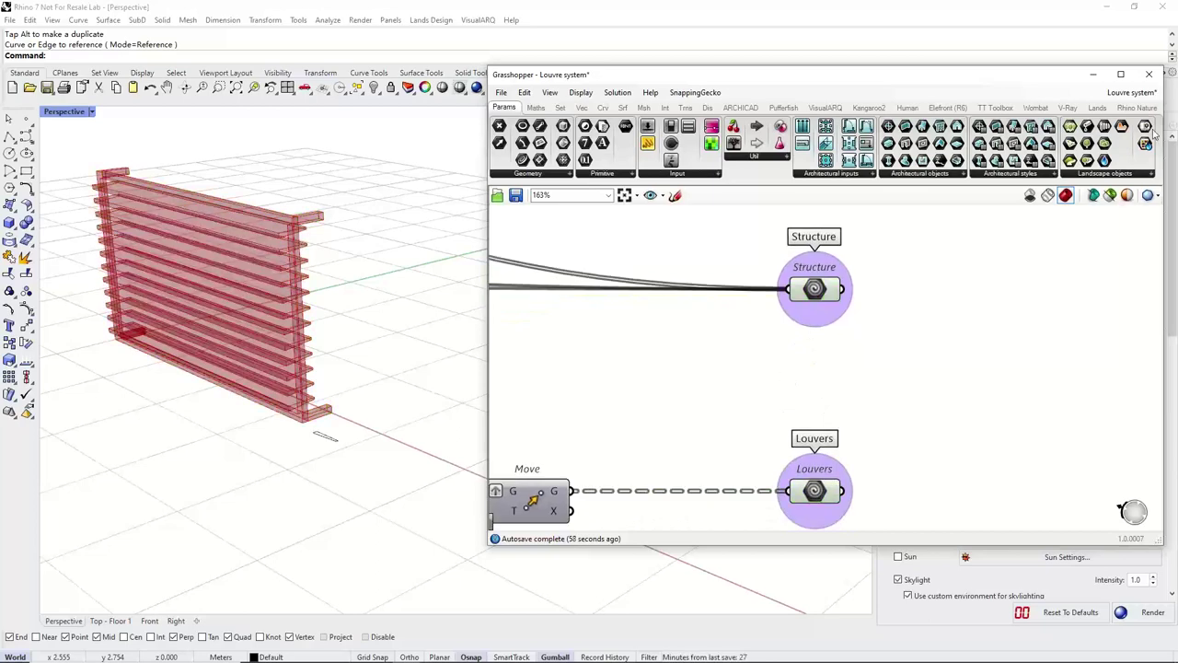
Close Grasshopper and start a new VisualARQ Grasshopper element style from the definition file Louvre system.gh.
{"action": "left_click", "coordinate": [1146, 76]}
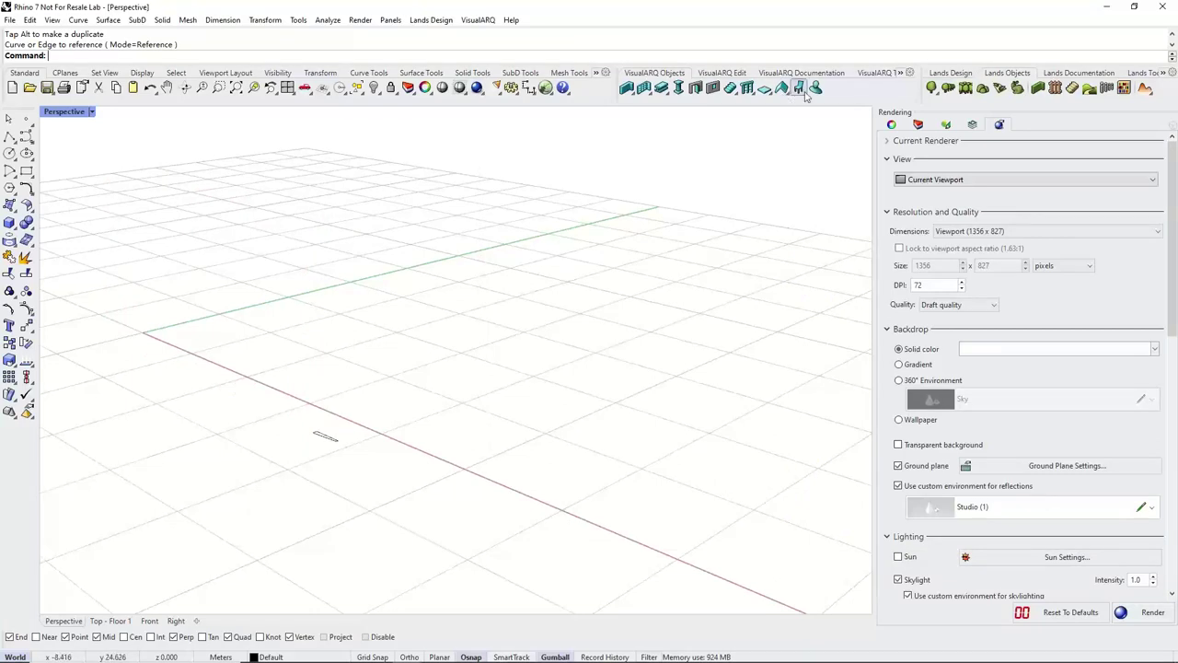
{"action": "left_click", "coordinate": [799, 88]}
{"action": "left_click", "coordinate": [872, 522]}
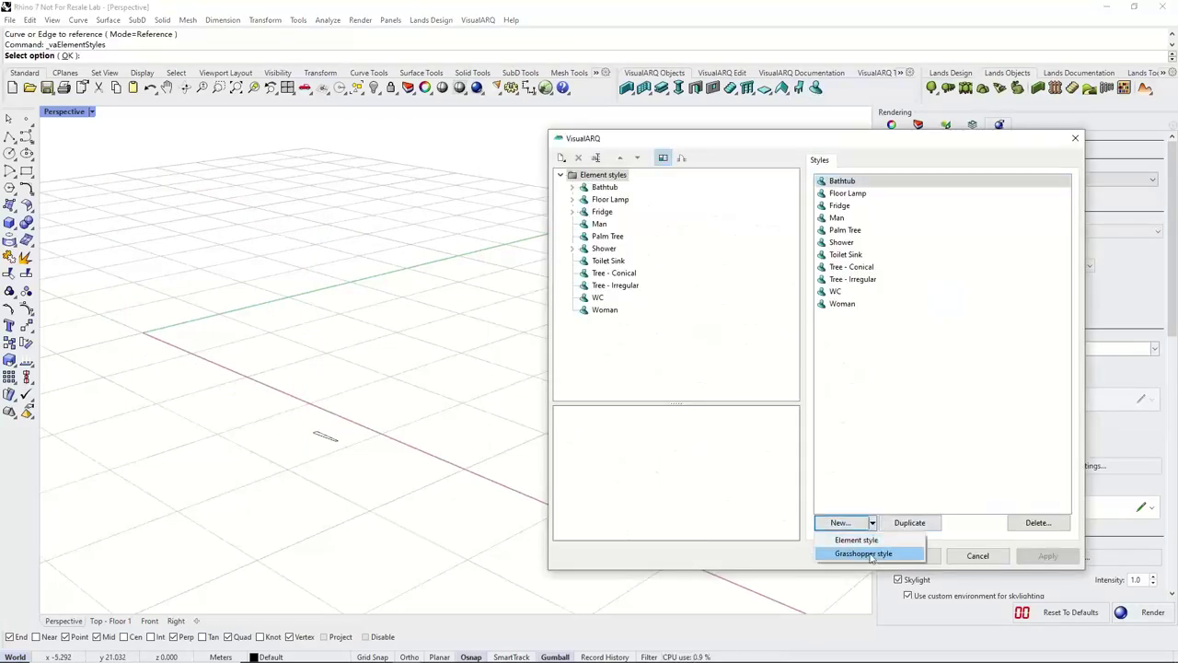
{"action": "left_click", "coordinate": [869, 554]}
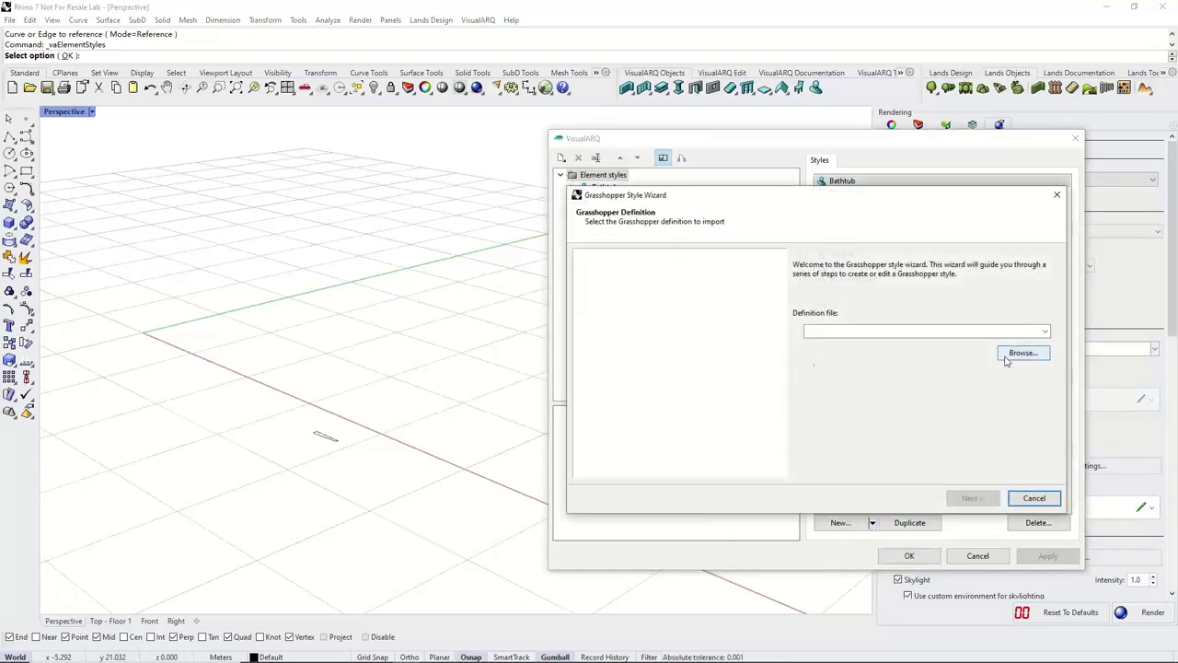
{"action": "left_click", "coordinate": [1022, 352]}
{"action": "scroll", "coordinate": [829, 386], "scroll_direction": "down", "scroll_amount": 2}
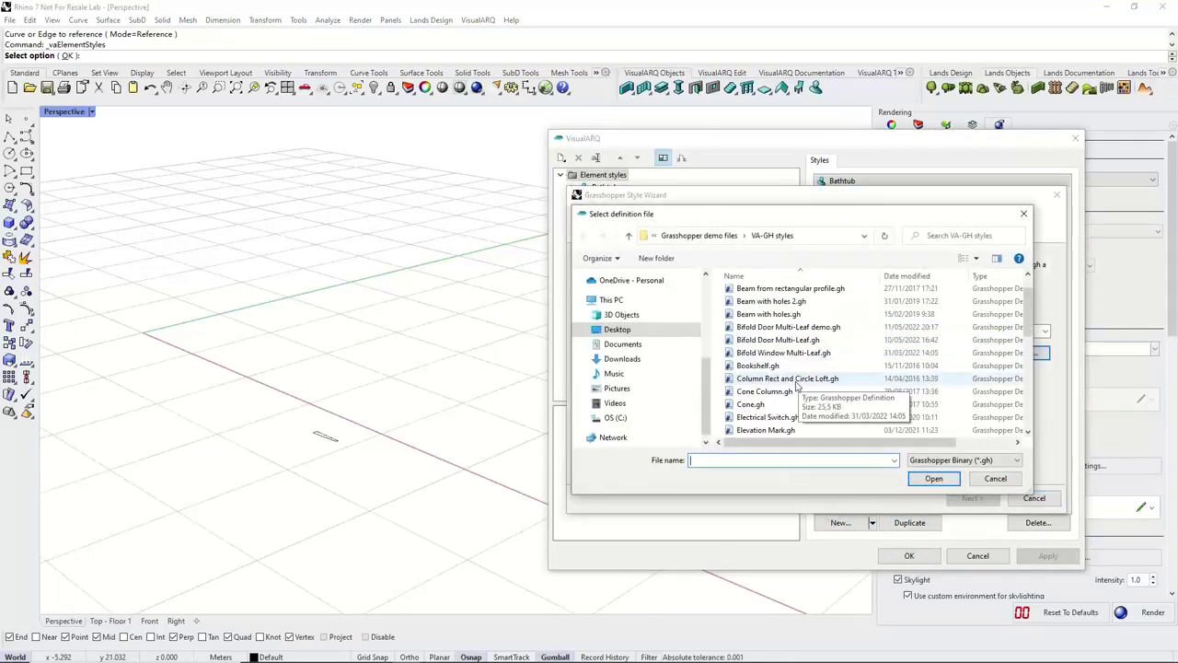
{"action": "double_click", "coordinate": [757, 404]}
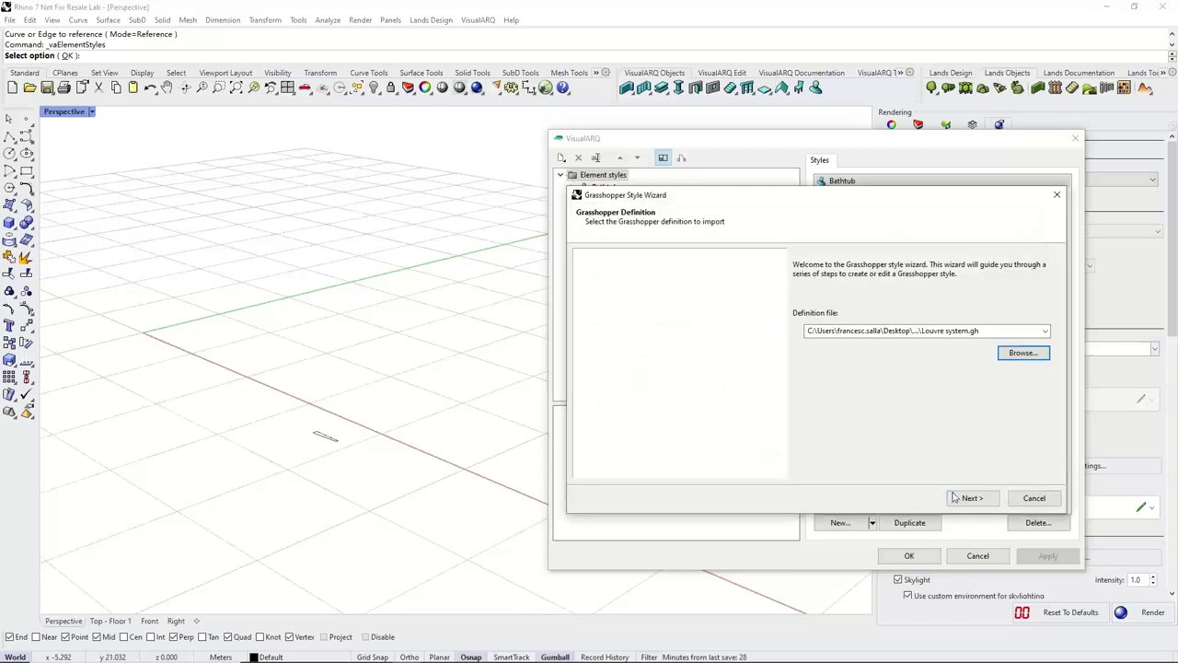
{"action": "left_click", "coordinate": [954, 498]}
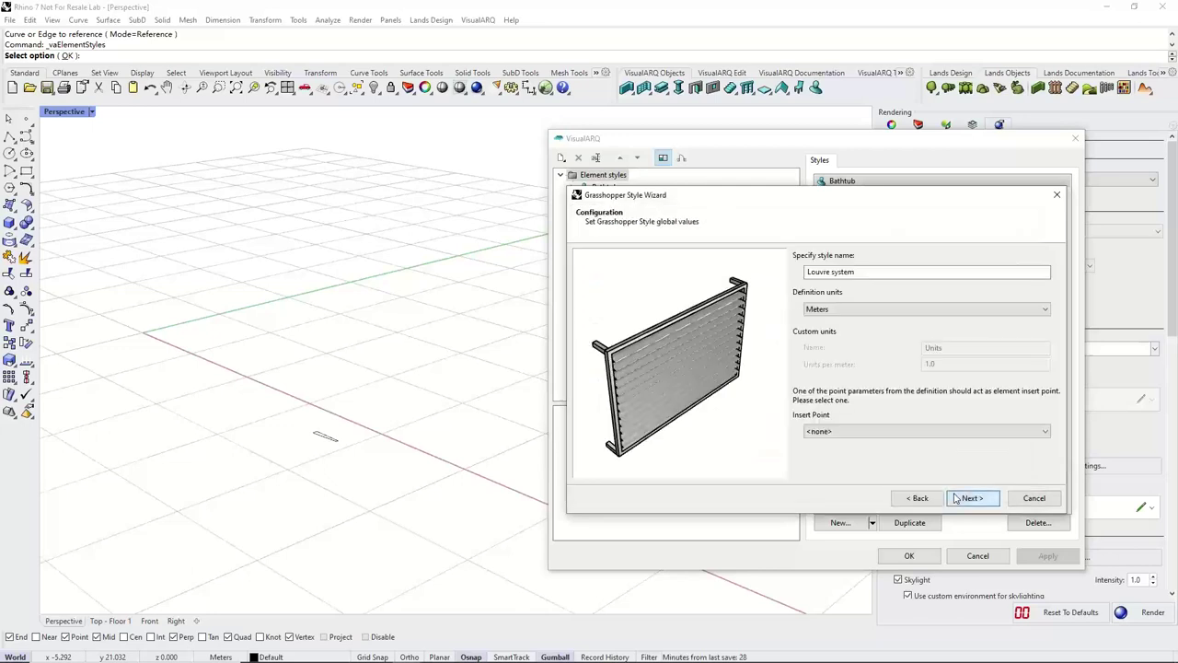
Keep the style name Louvre system, meter units and no insert point, and import Structure and Louvers as model geometry.
{"action": "right_click_drag", "start_coordinate": [713, 396], "coordinate": [751, 370]}
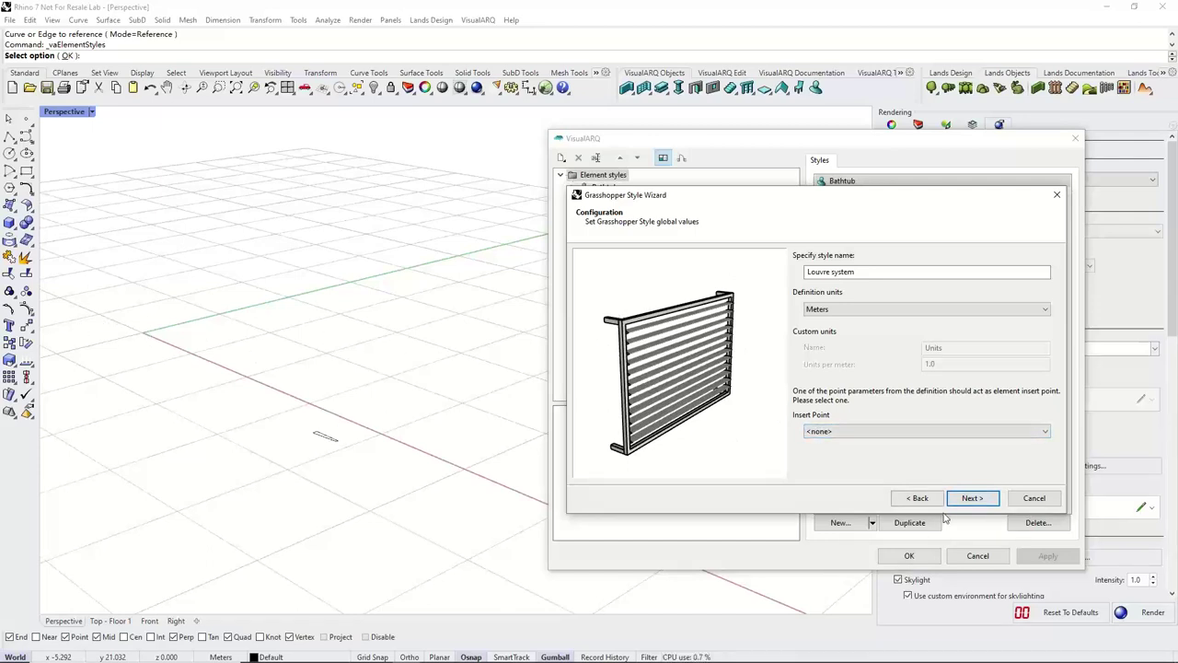
{"action": "left_click", "coordinate": [987, 501]}
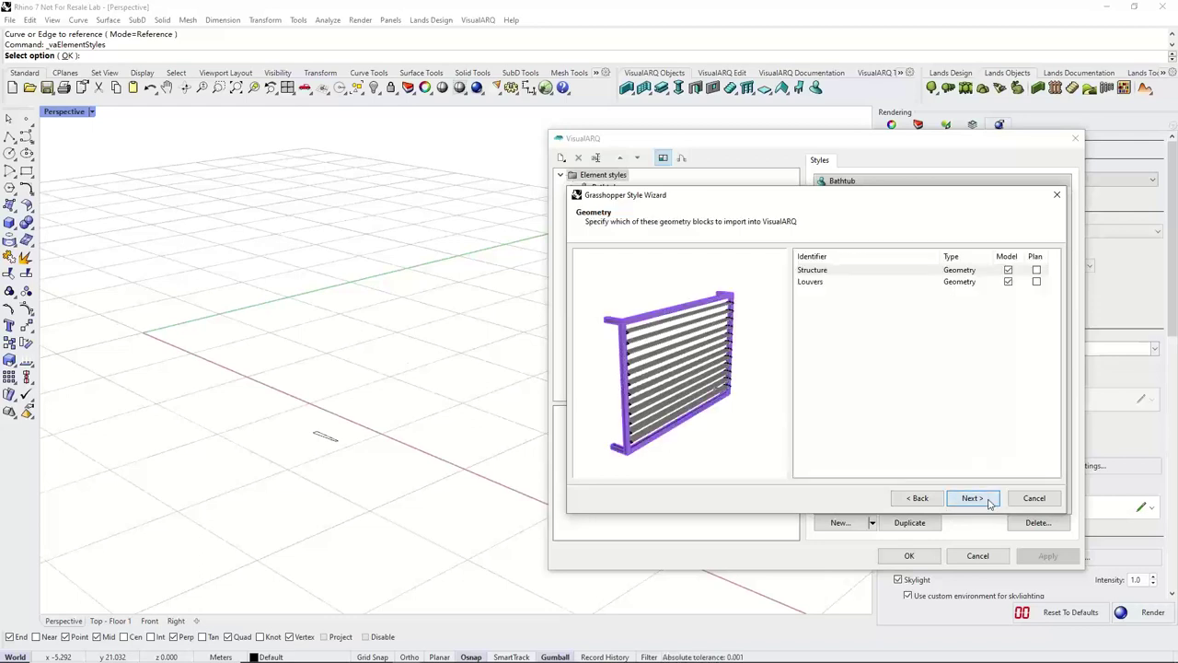
{"action": "left_click", "coordinate": [845, 283]}
{"action": "left_click", "coordinate": [834, 273]}
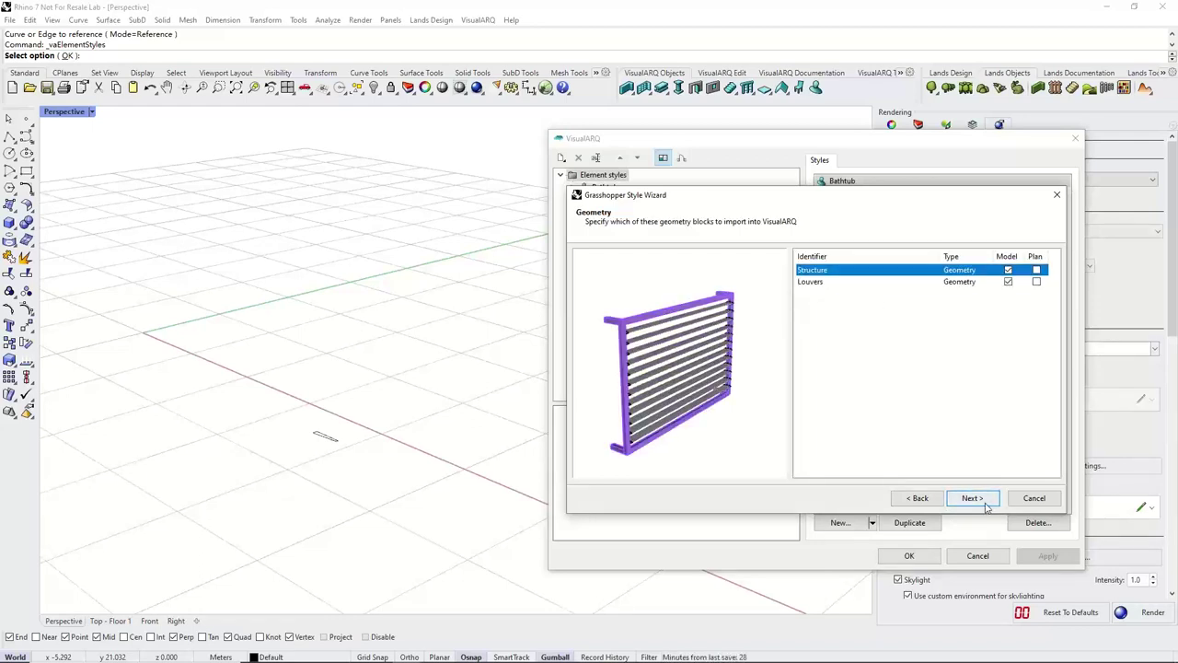
{"action": "left_click", "coordinate": [987, 503]}
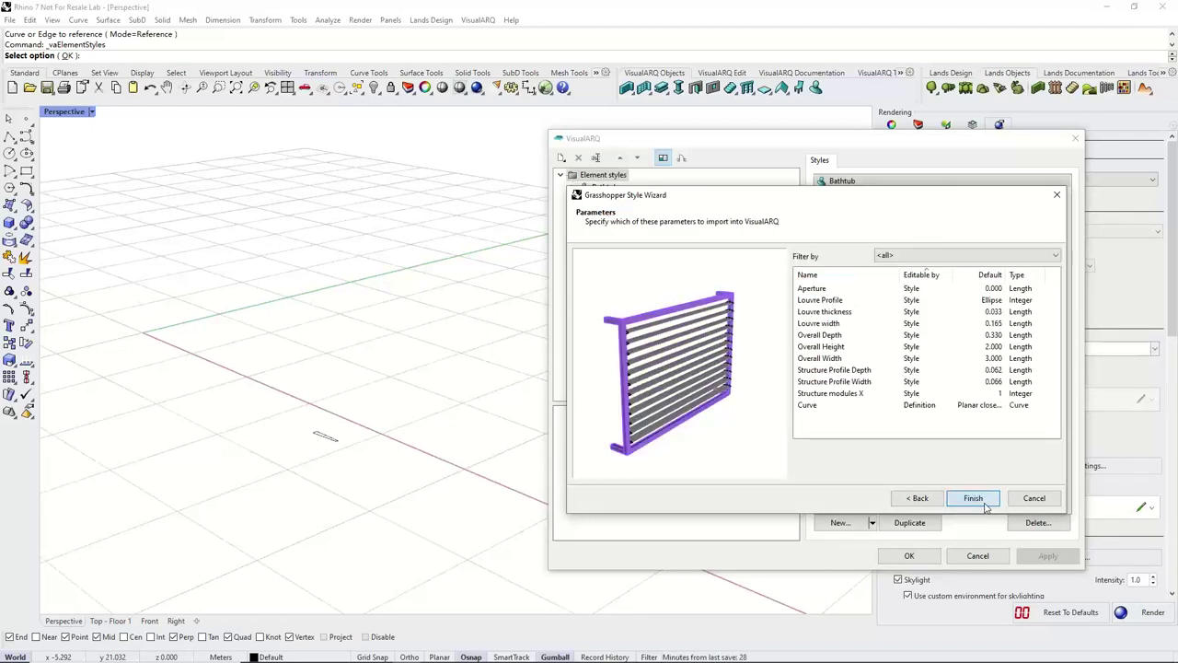
Make the Aperture, Overall Depth, Overall Height, Overall Width and Curve parameters editable by Object.
{"action": "left_click", "coordinate": [826, 290]}
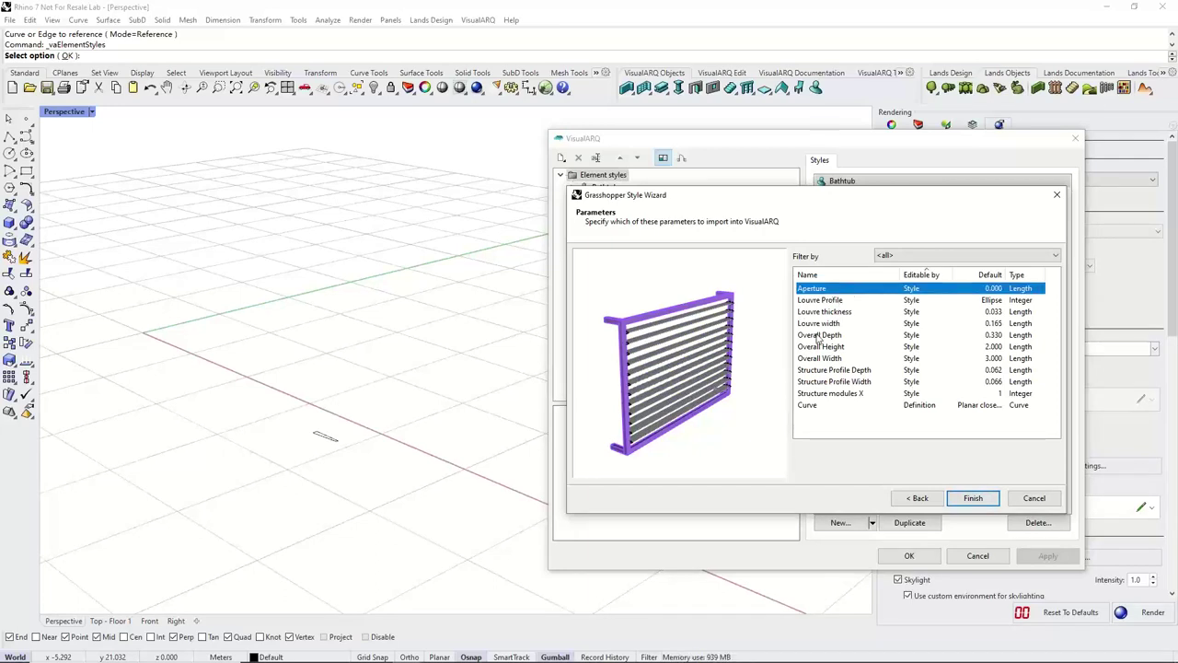
{"action": "left_click", "coordinate": [821, 335], "text": "ctrl"}
{"action": "left_click", "coordinate": [818, 347], "text": "ctrl"}
{"action": "left_click", "coordinate": [819, 358], "text": "ctrl"}
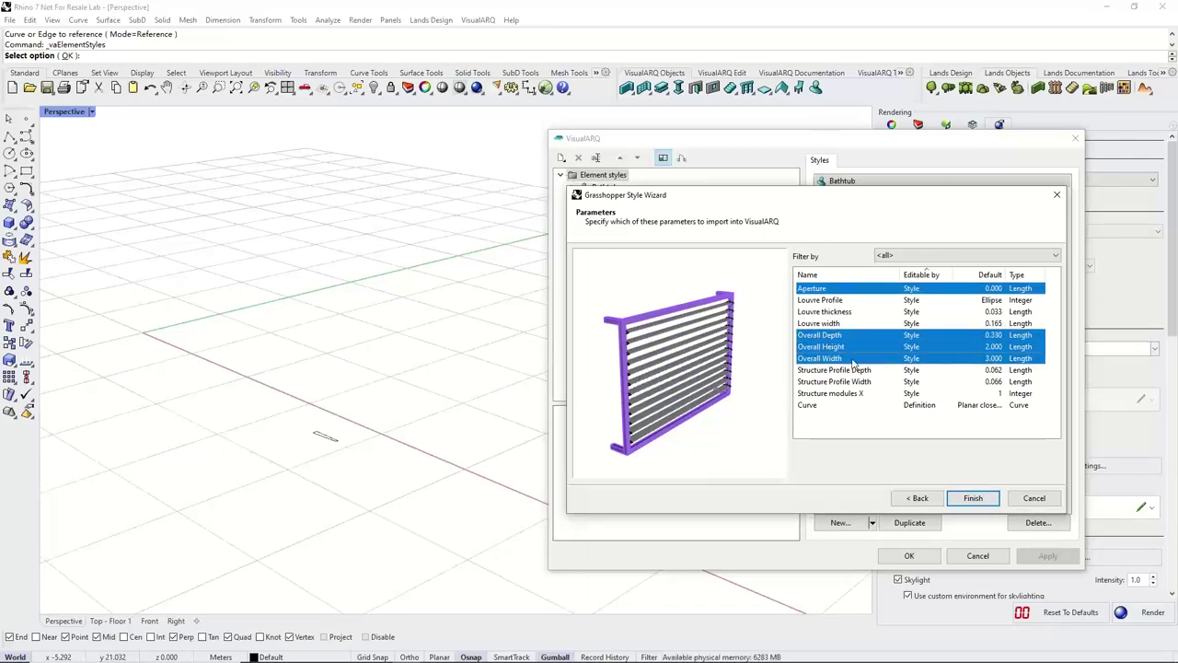
{"action": "left_click", "coordinate": [821, 406], "text": "ctrl"}
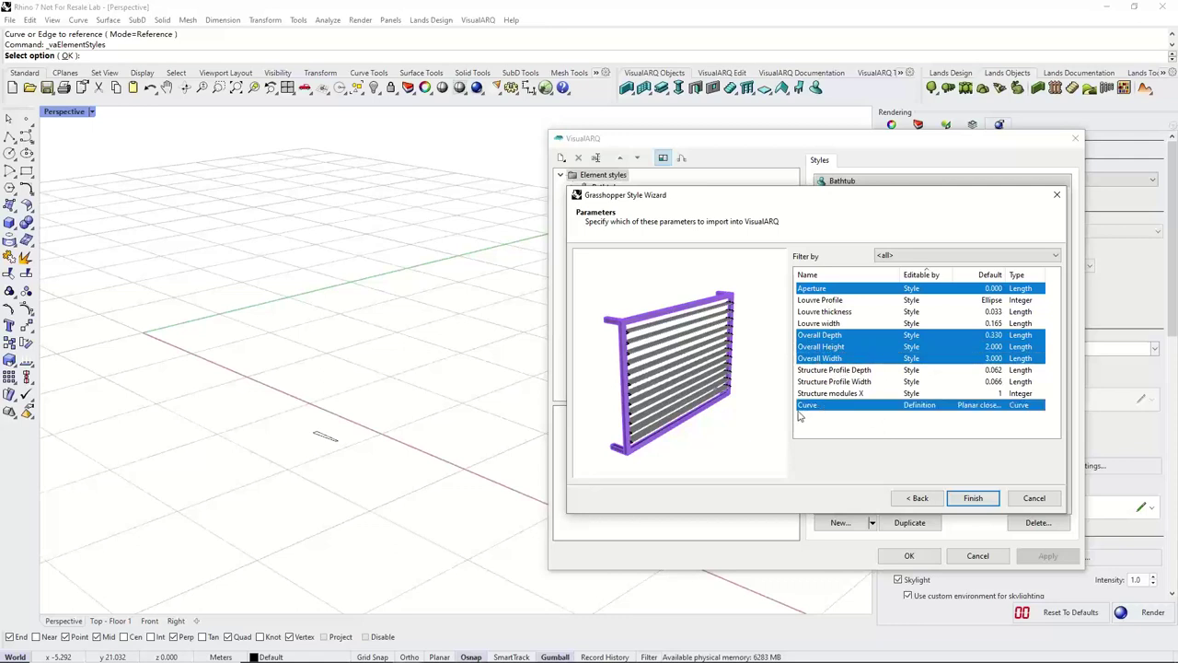
{"action": "left_click", "coordinate": [914, 410]}
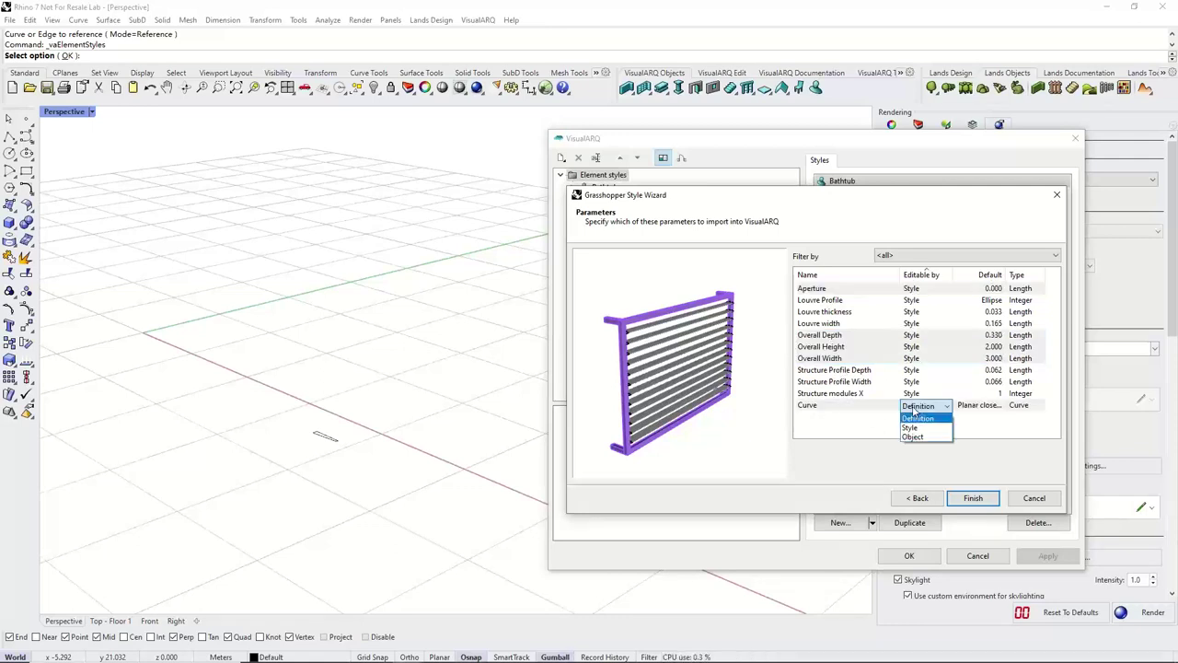
{"action": "left_click", "coordinate": [913, 437]}
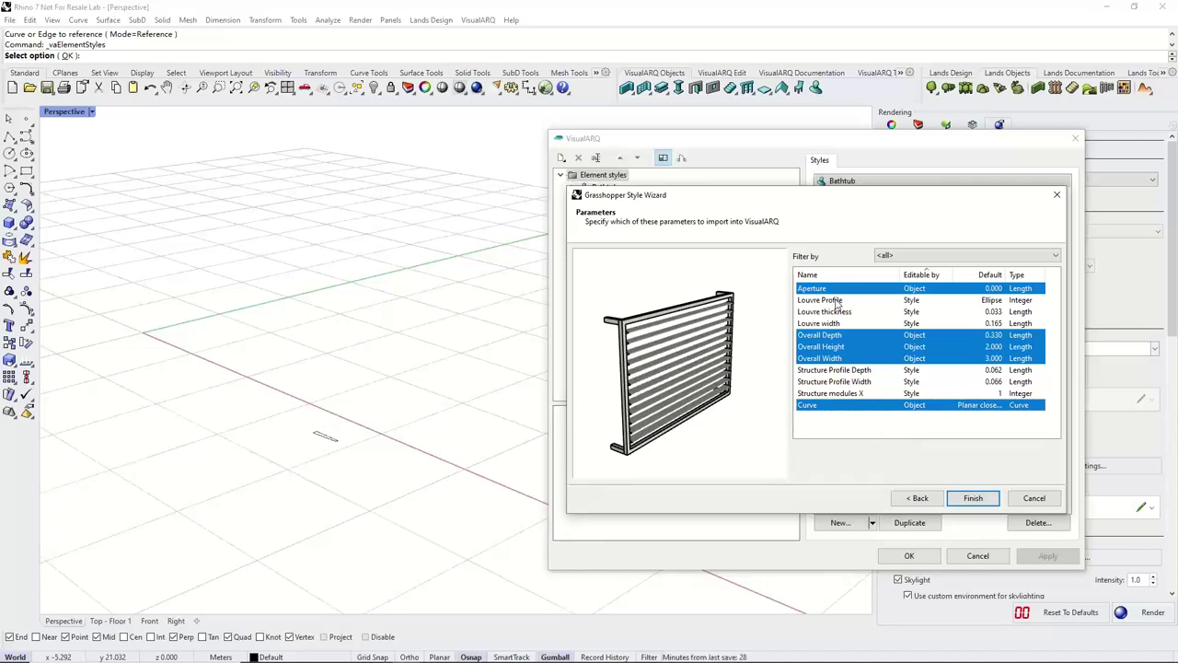
Set the Louvre Profile default to the custom profile and the Aperture parameter's type to Percentage.
{"action": "left_click", "coordinate": [993, 301]}
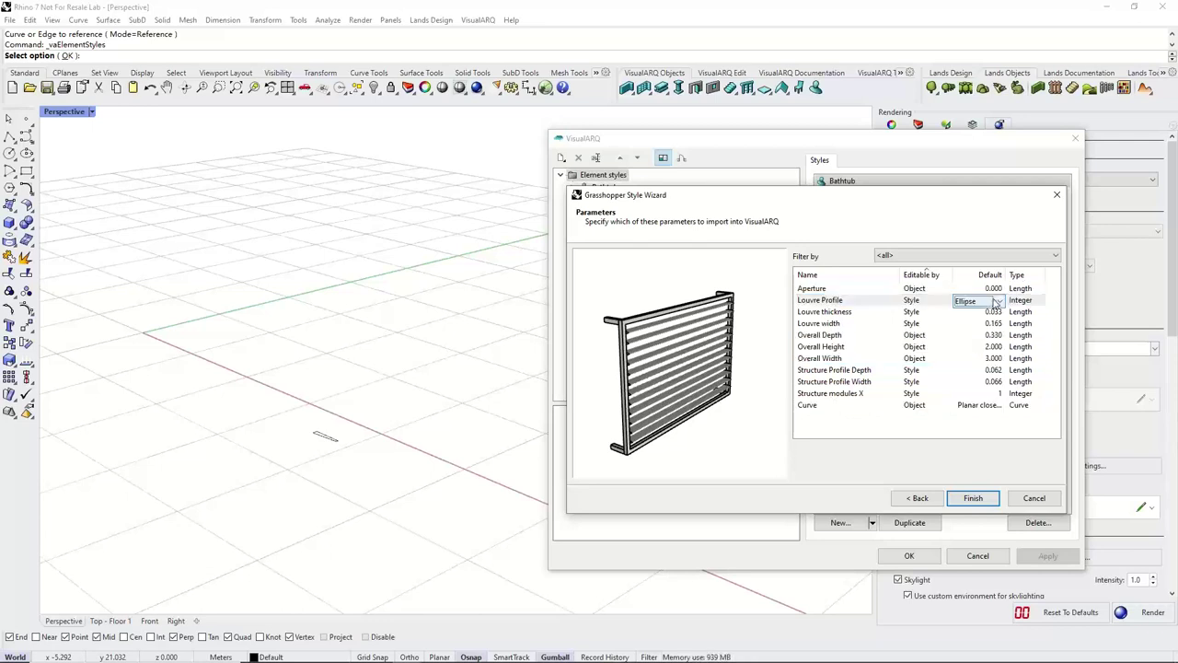
{"action": "left_click", "coordinate": [996, 302]}
{"action": "left_click", "coordinate": [980, 332]}
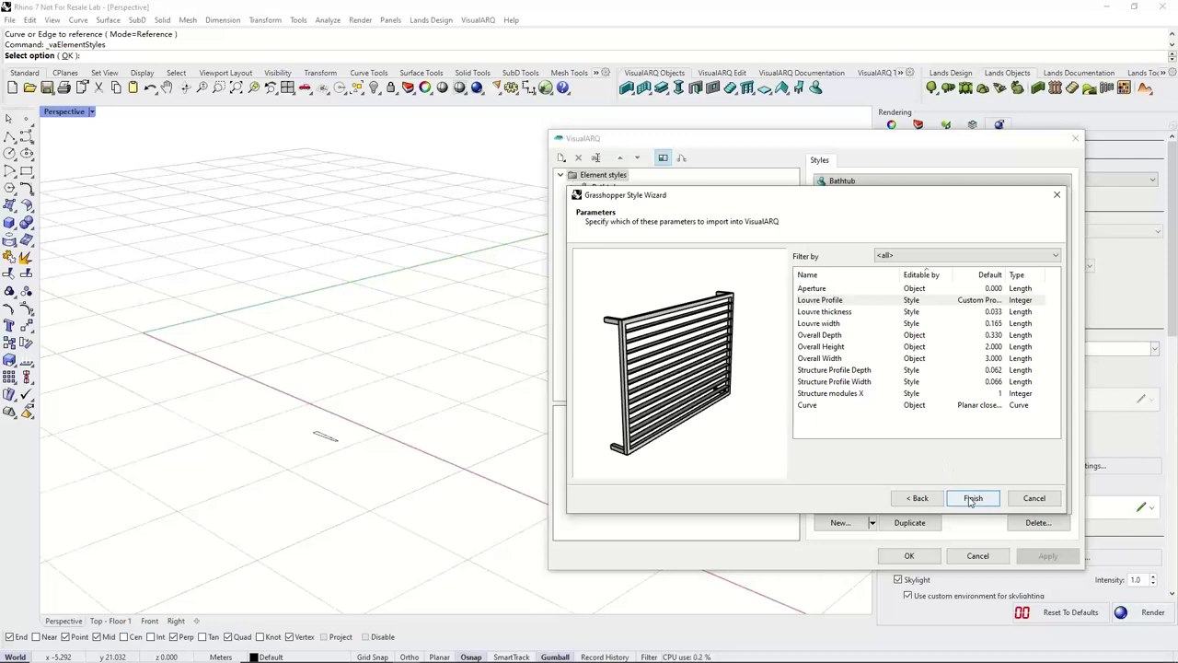
{"action": "left_click", "coordinate": [1018, 290]}
{"action": "left_click", "coordinate": [1019, 290]}
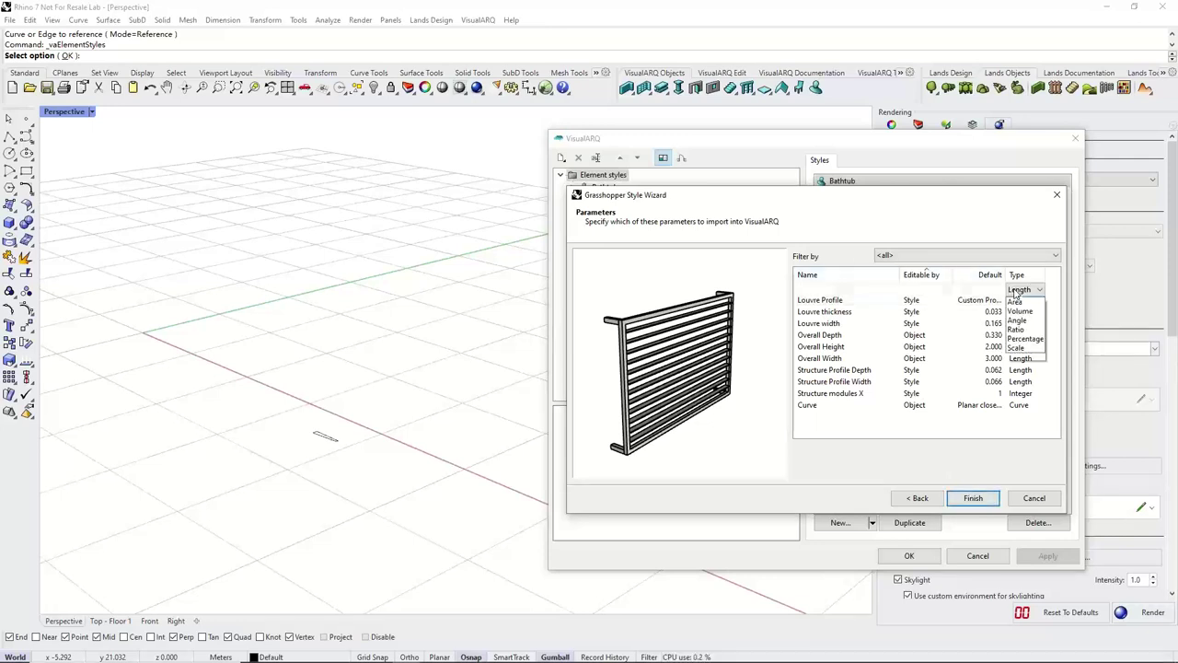
{"action": "left_click", "coordinate": [1024, 357]}
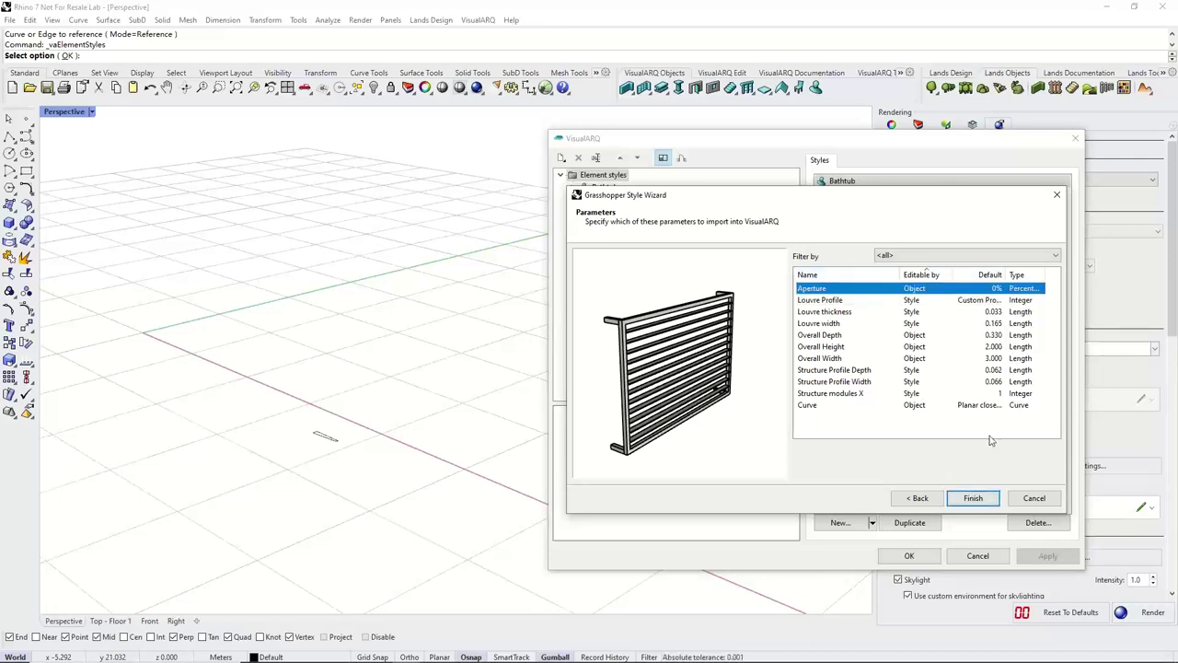
Finish the Louvre system style, check its 3D preview and confirm the element styles.
{"action": "left_click", "coordinate": [973, 498]}
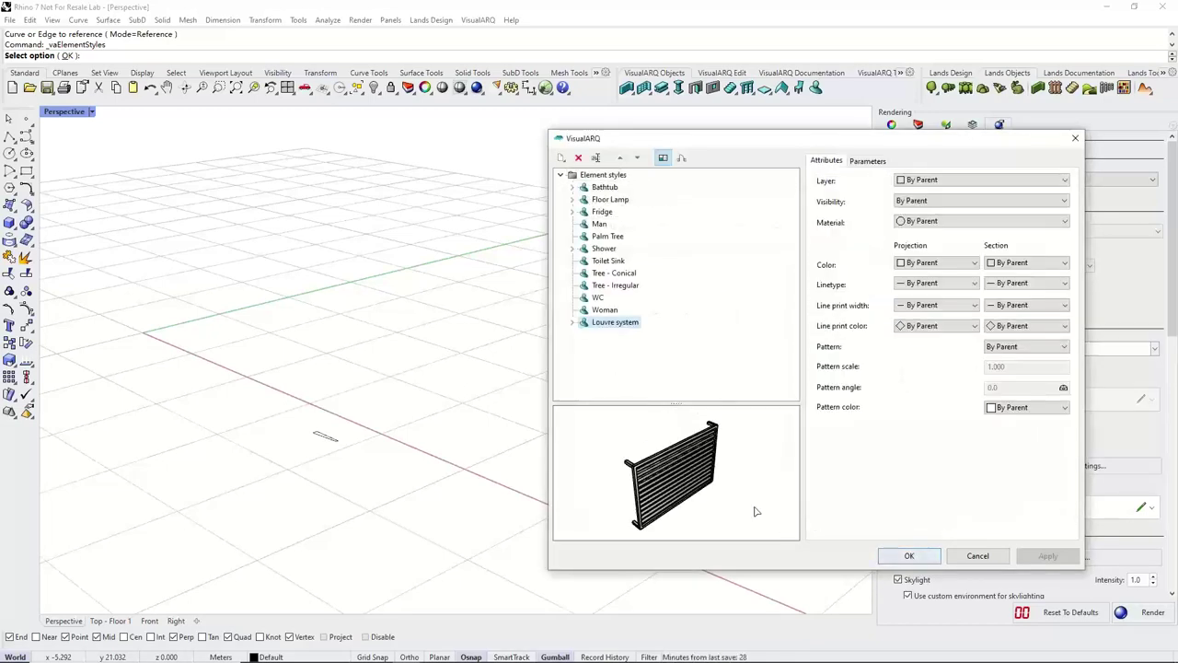
{"action": "right_click_drag", "start_coordinate": [754, 511], "coordinate": [686, 484]}
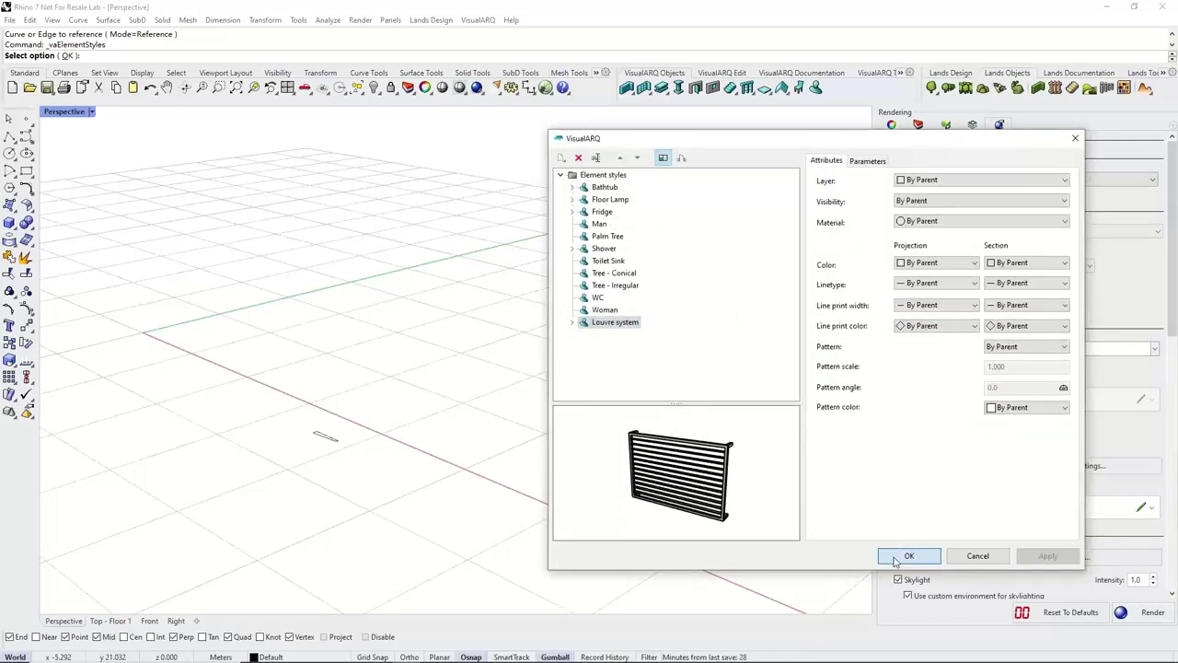
{"action": "left_click", "coordinate": [906, 556]}
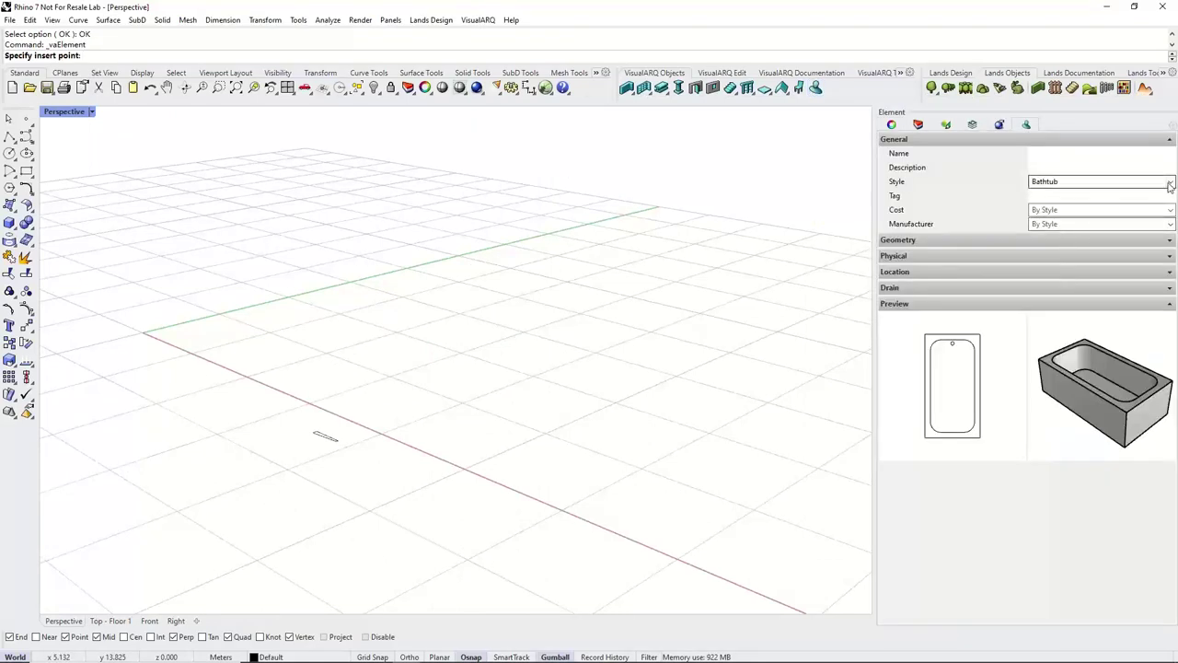
Insert a first element with the Louvre system style in front of the X axis, parallel to it.
{"action": "left_click", "coordinate": [1168, 181]}
{"action": "left_click", "coordinate": [1095, 223]}
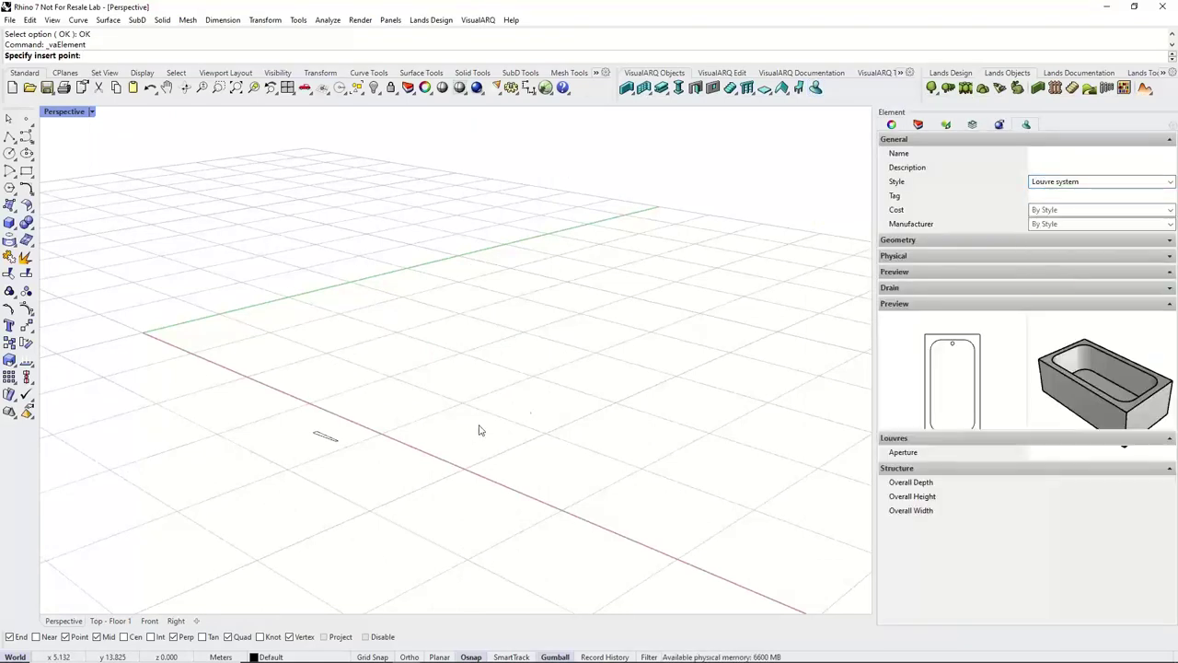
{"action": "scroll", "coordinate": [536, 384], "scroll_direction": "up", "scroll_amount": 2}
{"action": "scroll", "coordinate": [431, 383], "scroll_direction": "down", "scroll_amount": 5}
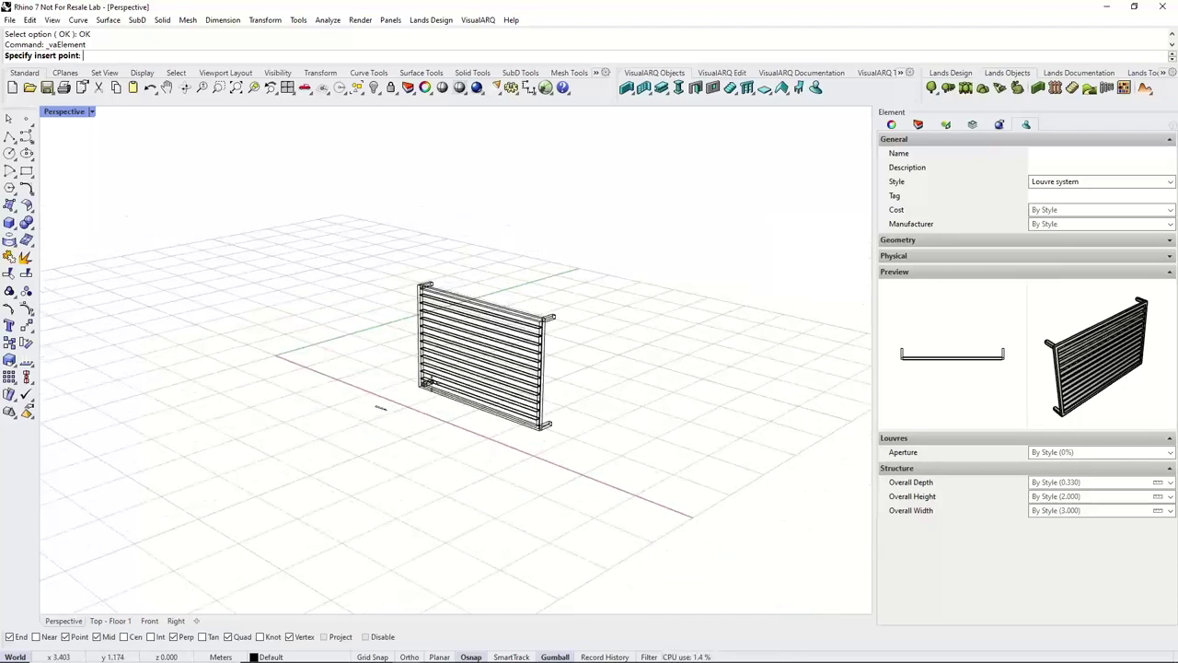
{"action": "left_click", "coordinate": [360, 482]}
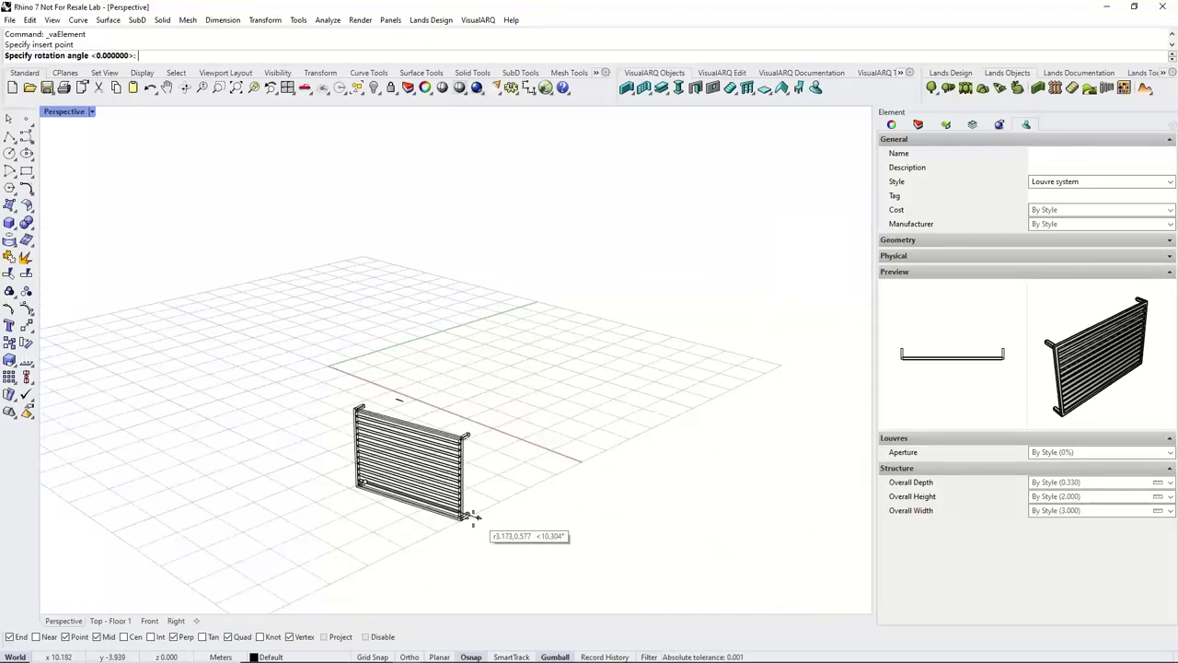
{"action": "left_click", "coordinate": [465, 517]}
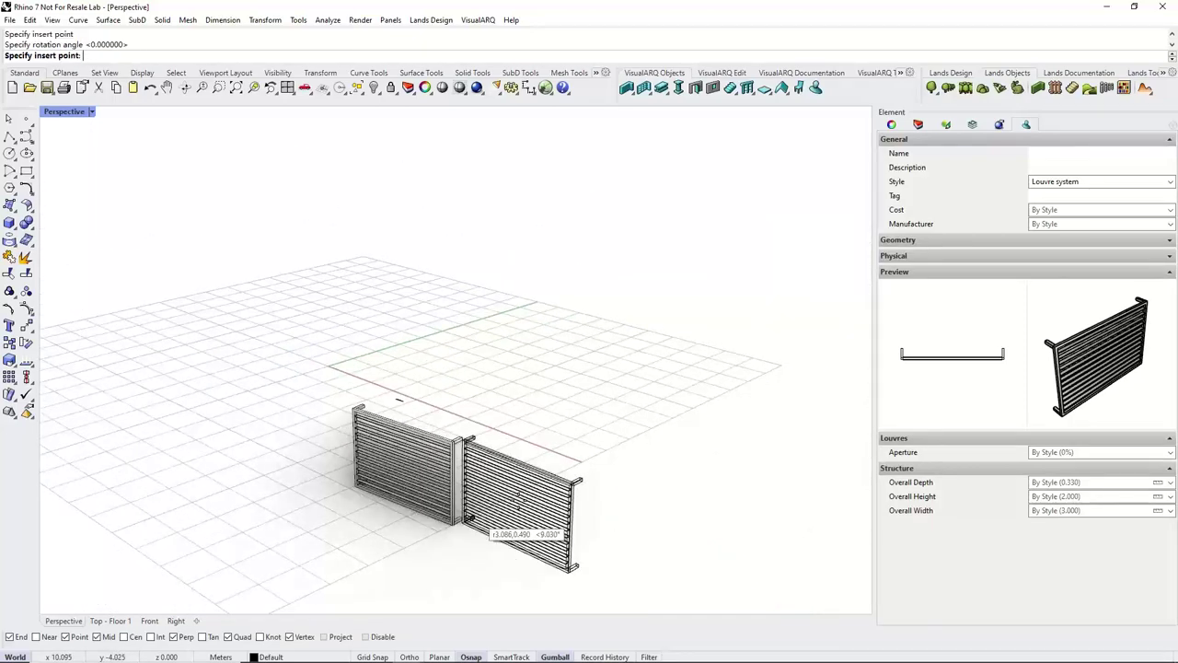
Insert a second louvre element beside the first, rotated about 43 degrees, and end the insertion.
{"action": "left_click", "coordinate": [530, 511]}
{"action": "left_click", "coordinate": [604, 510]}
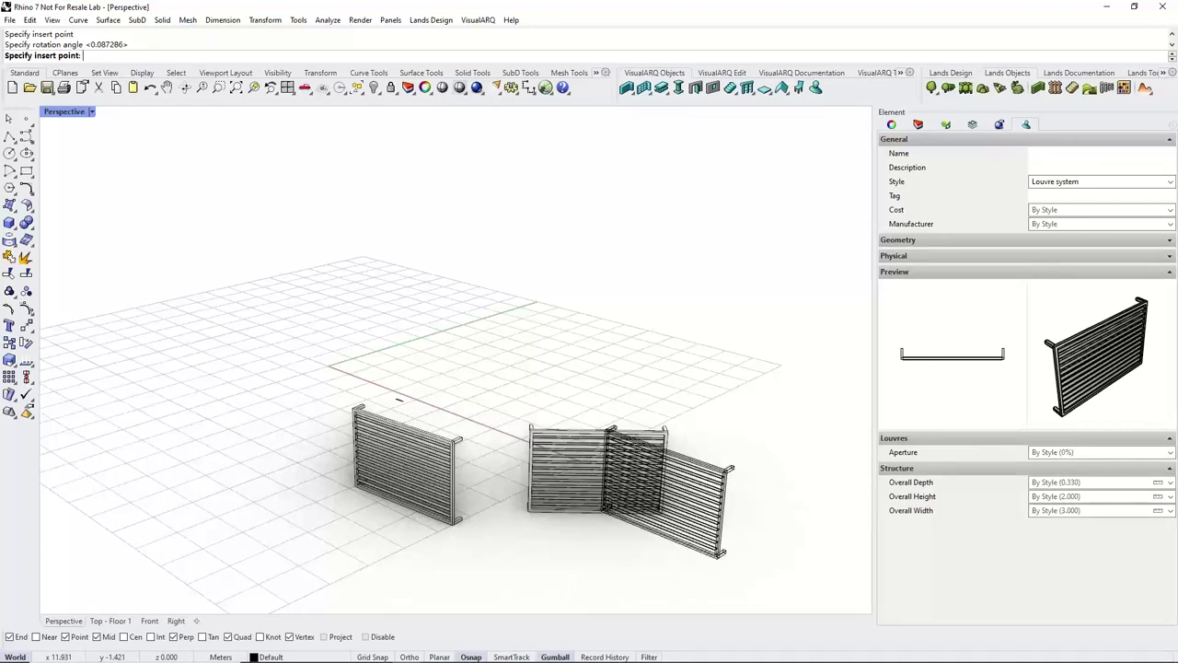
{"action": "key", "text": "Escape"}
Set the Overall Width of the second, rotated louvre element to 2.5 m.
{"action": "left_click", "coordinate": [608, 510]}
{"action": "left_click", "coordinate": [892, 124]}
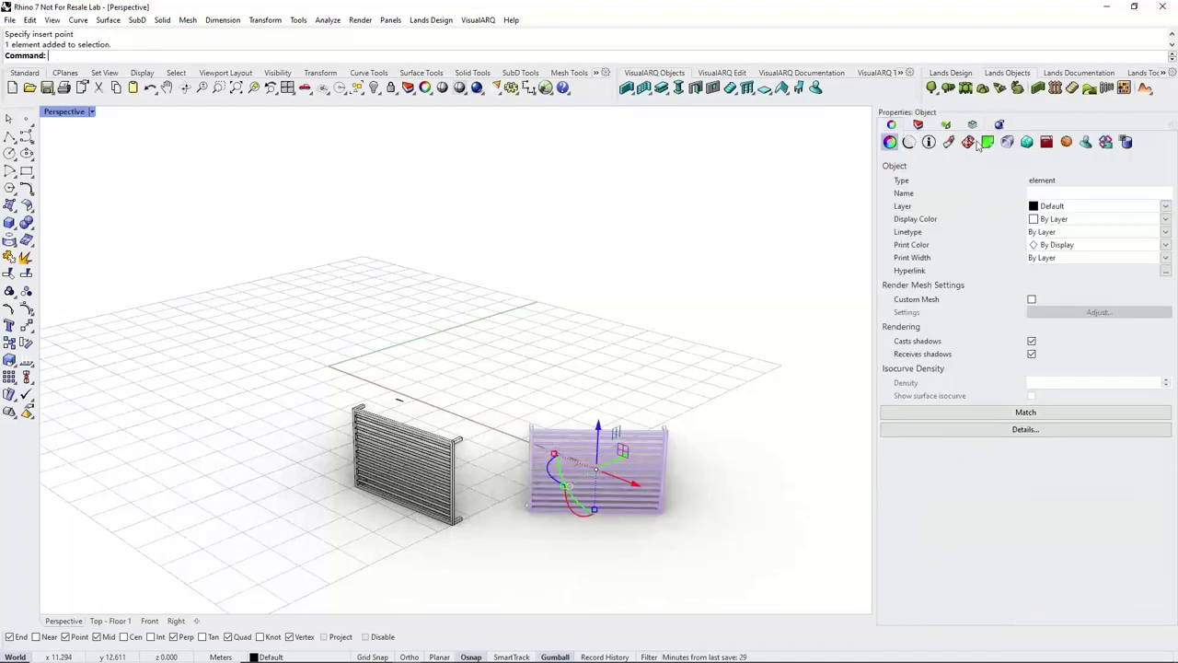
{"action": "left_click", "coordinate": [1086, 142]}
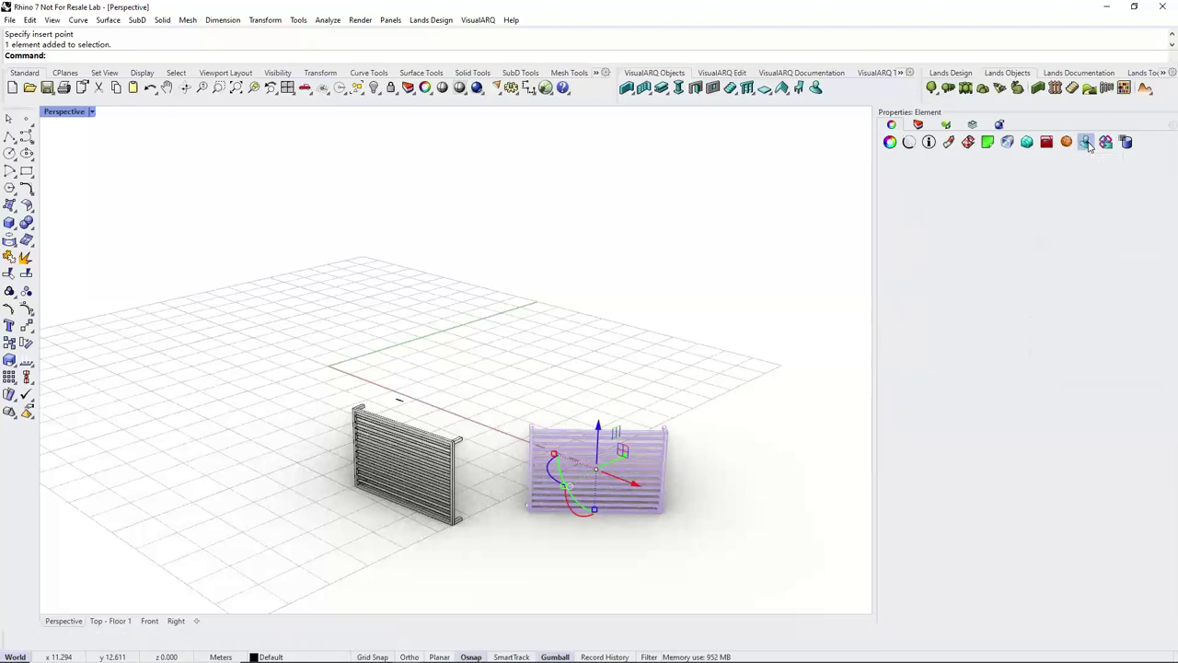
{"action": "left_click", "coordinate": [1074, 467]}
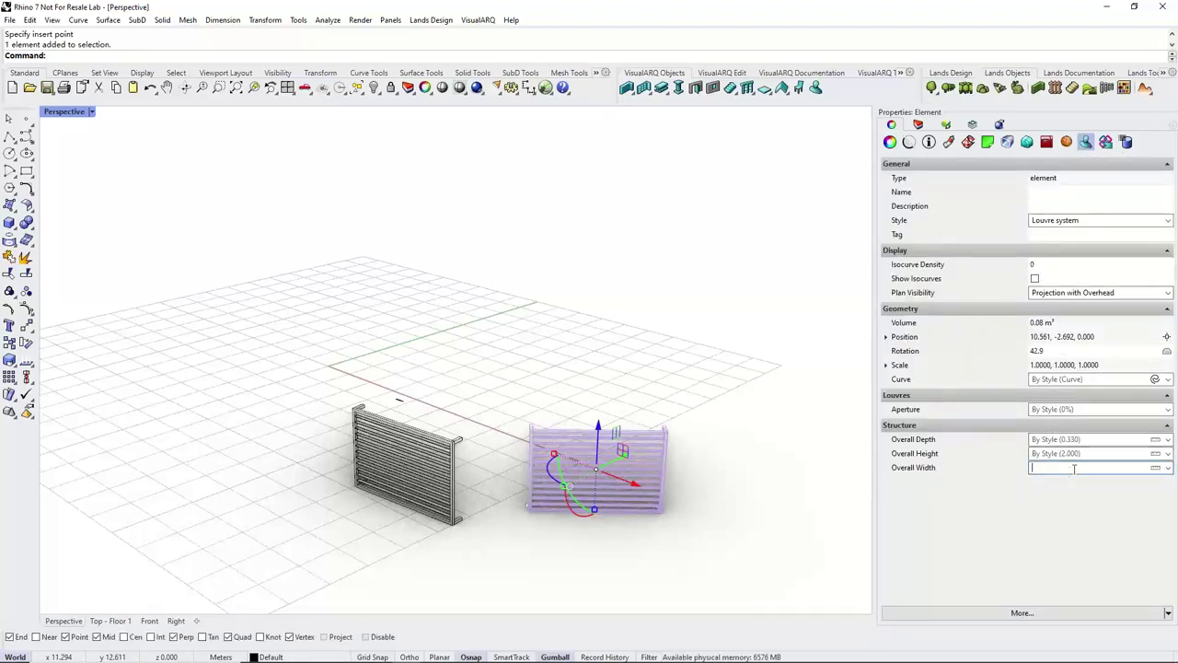
{"action": "type", "text": "2.5"}
{"action": "key", "text": "Return"}
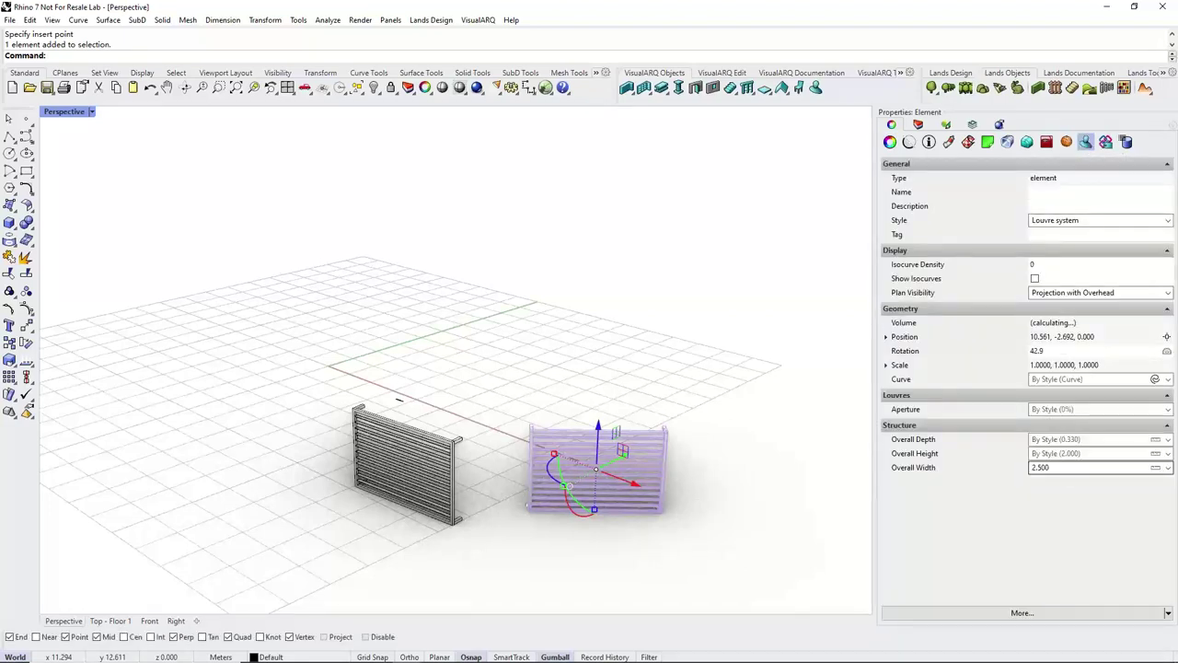
Set the second louvre element's Aperture to 50% and inspect its slats up close.
{"action": "left_click", "coordinate": [1073, 408]}
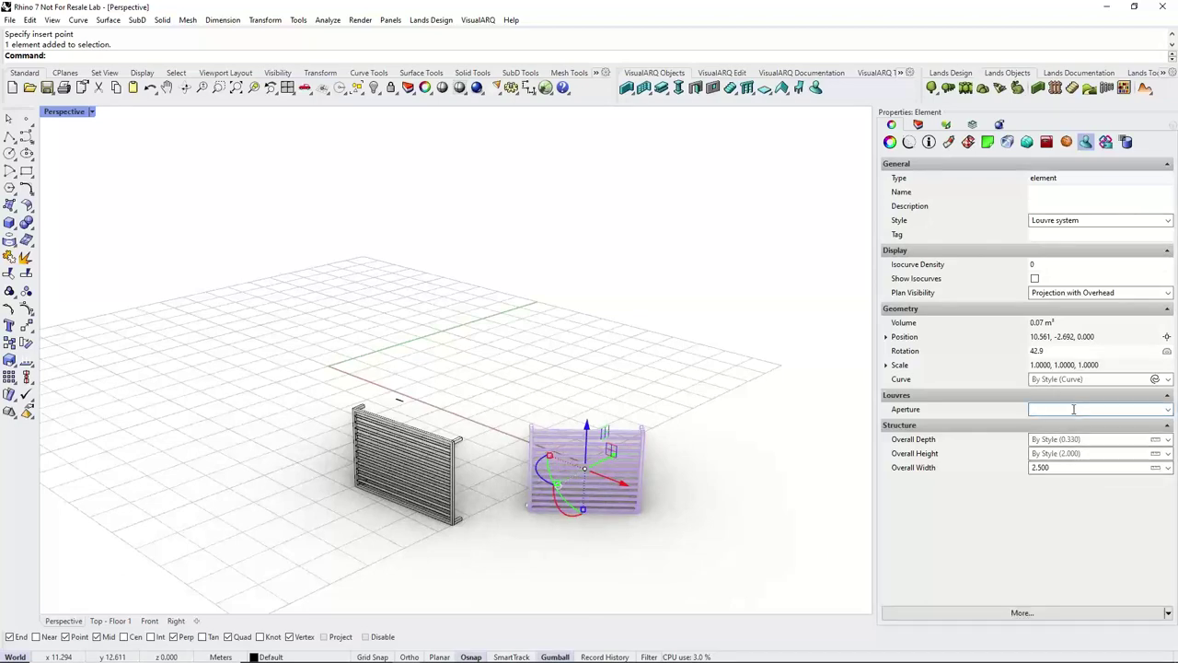
{"action": "type", "text": "50"}
{"action": "key", "text": "Return"}
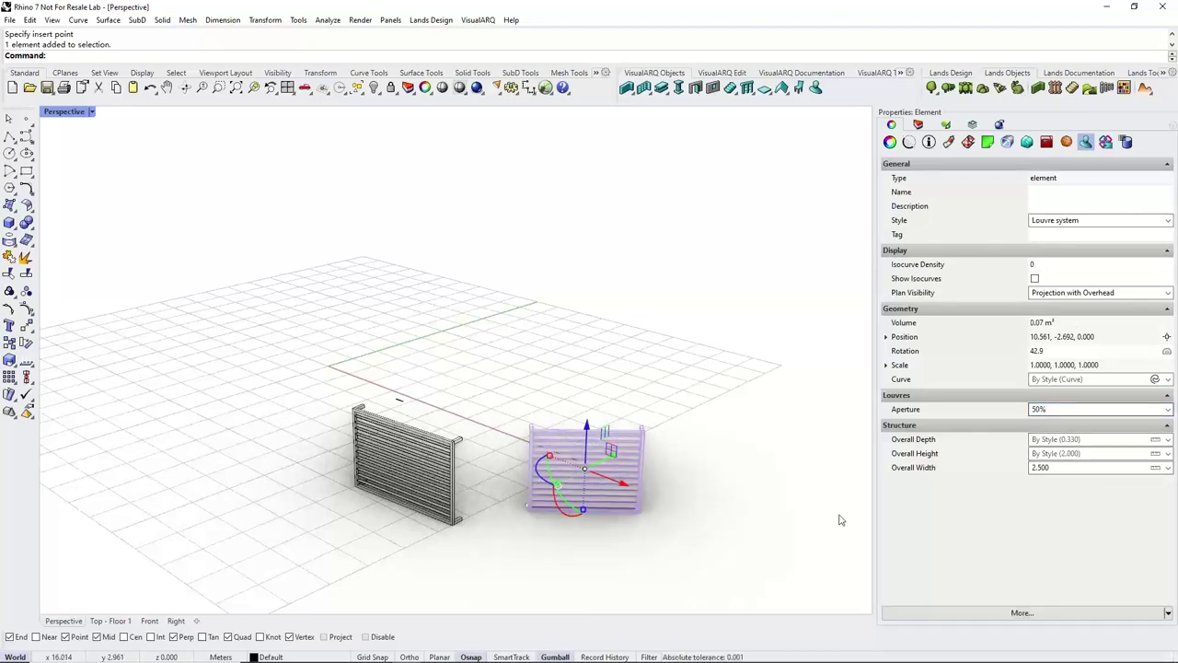
{"action": "right_click_drag", "start_coordinate": [497, 497], "coordinate": [385, 491]}
{"action": "scroll", "coordinate": [383, 492], "scroll_direction": "up", "scroll_amount": 8}
{"action": "left_click", "coordinate": [557, 521]}
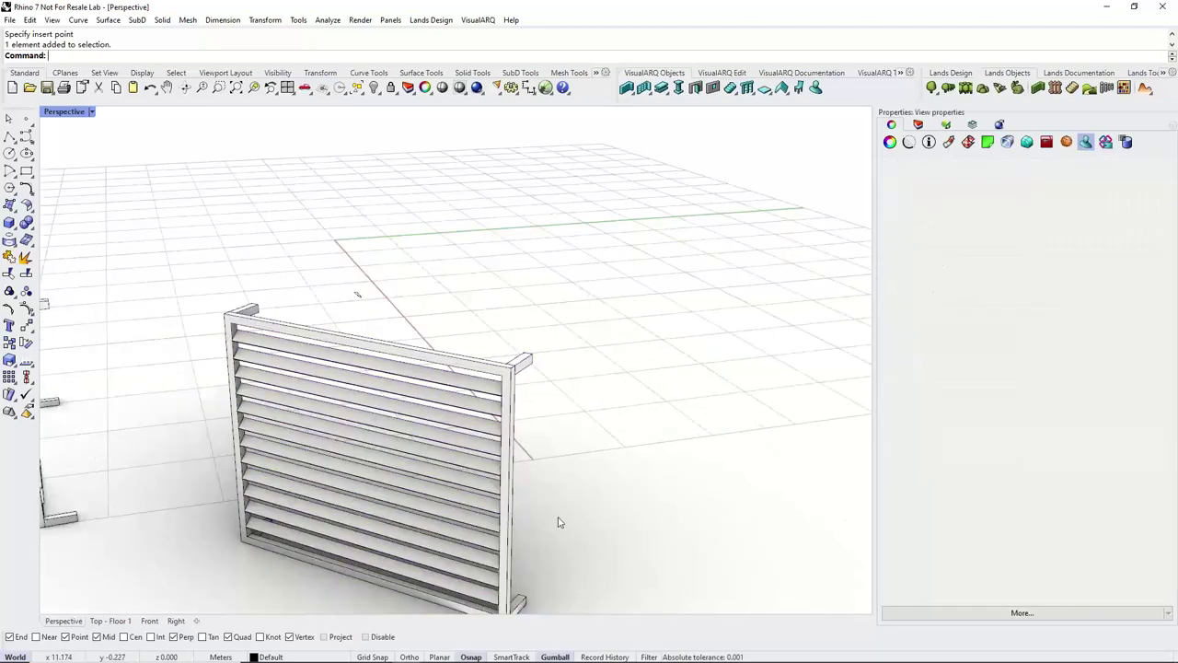
{"action": "right_click_drag", "start_coordinate": [505, 514], "coordinate": [499, 480], "text": "shift"}
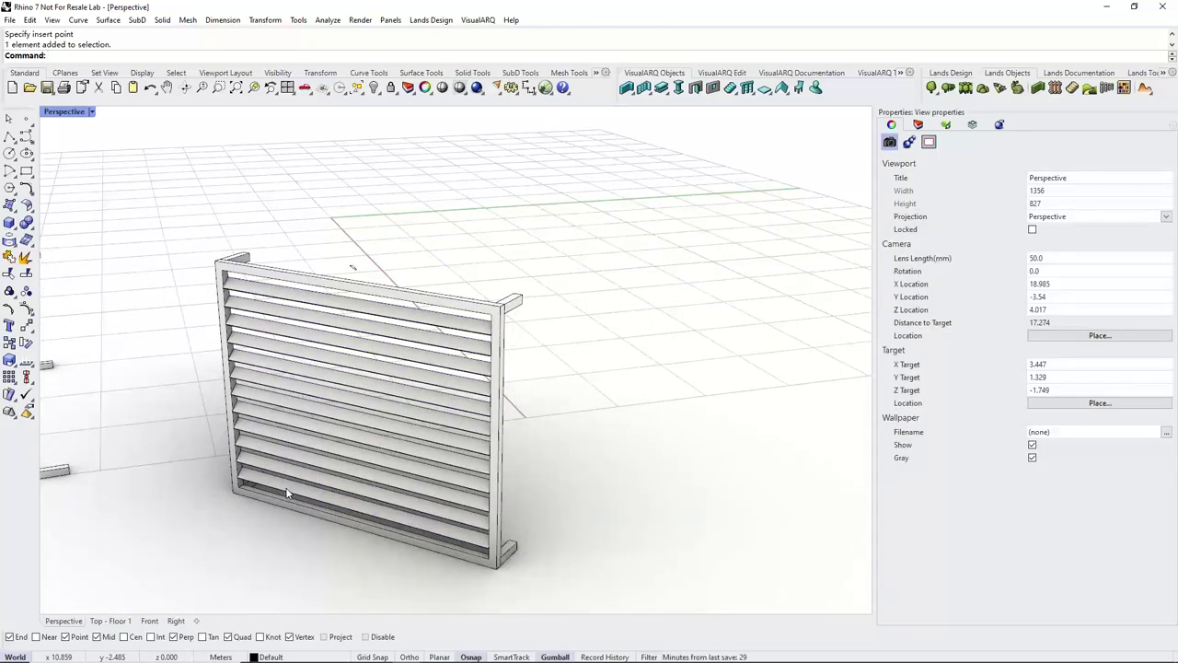
{"action": "scroll", "coordinate": [286, 492], "scroll_direction": "up", "scroll_amount": 5}
{"action": "scroll", "coordinate": [300, 491], "scroll_direction": "down", "scroll_amount": 5}
Draw a small narrow rectangle next to the existing louvre profile curve.
{"action": "left_click", "coordinate": [26, 171]}
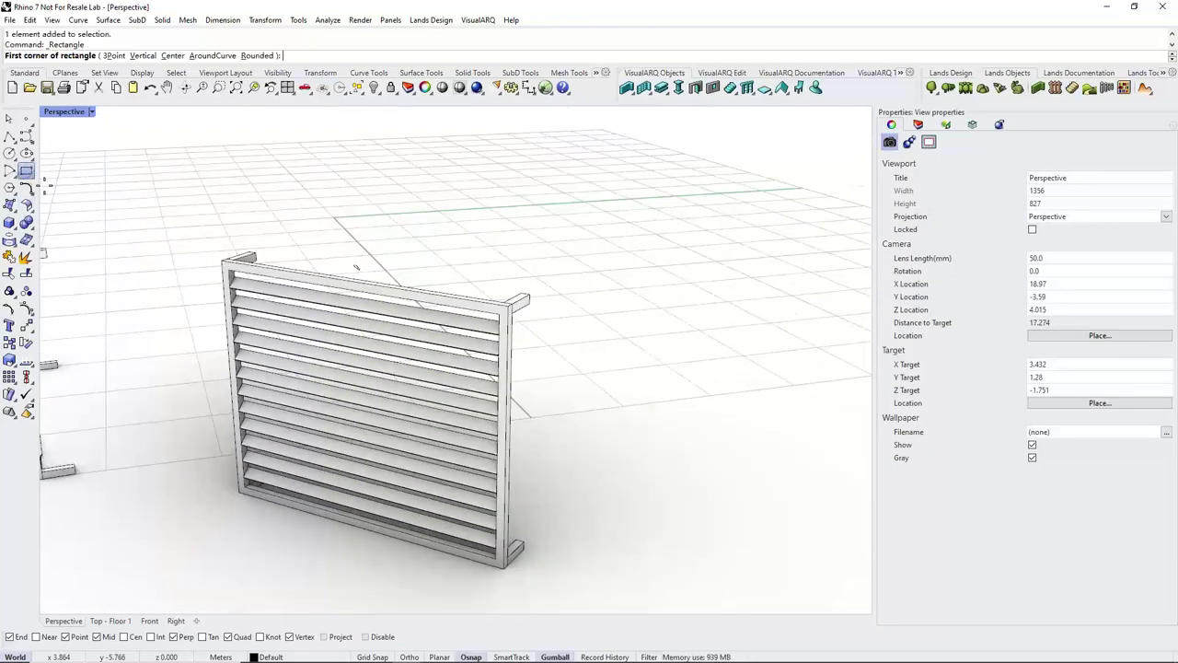
{"action": "scroll", "coordinate": [450, 358], "scroll_direction": "up", "scroll_amount": 5}
{"action": "left_click", "coordinate": [328, 295]}
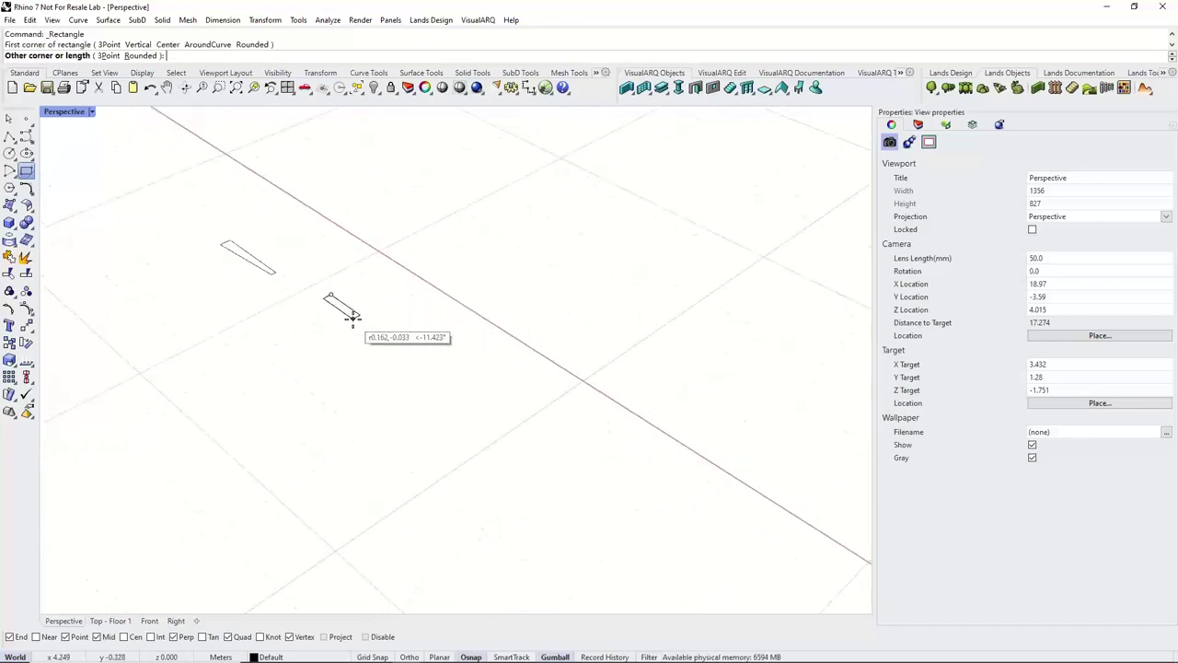
{"action": "left_click", "coordinate": [361, 329]}
{"action": "scroll", "coordinate": [338, 301], "scroll_direction": "up", "scroll_amount": 6}
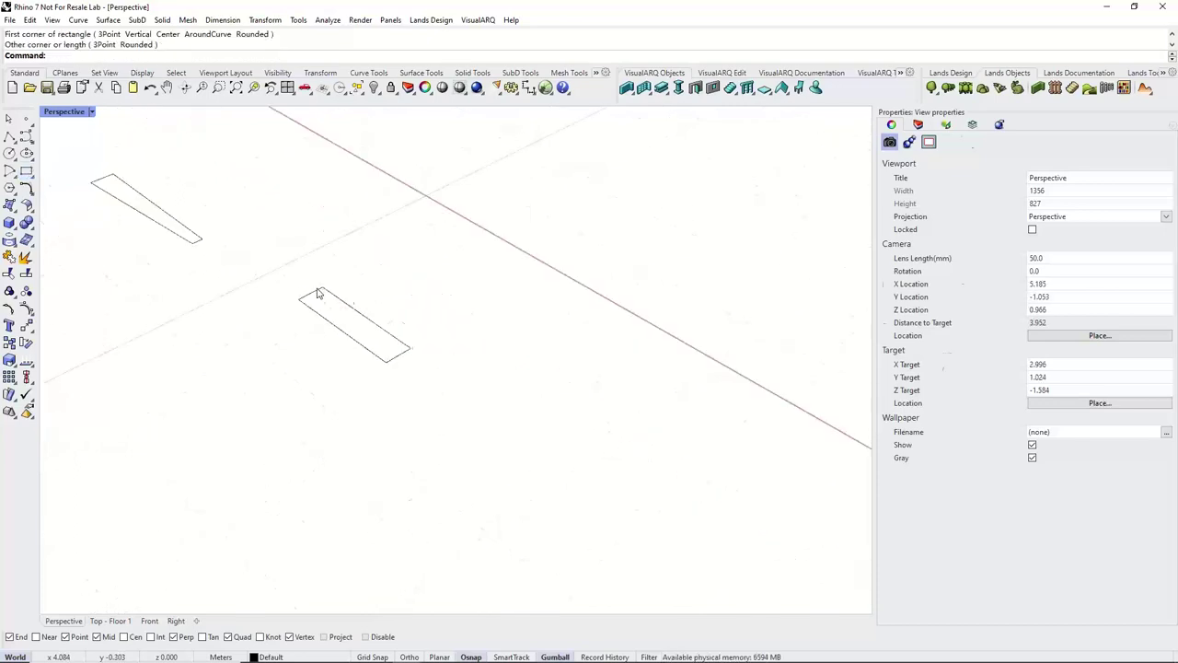
Reshape the new rectangle into an irregular tapered profile by moving two of its corner points.
{"action": "left_click", "coordinate": [318, 291]}
{"action": "left_click_drag", "start_coordinate": [293, 272], "coordinate": [330, 282]}
{"action": "key", "text": "Escape"}
{"action": "left_click", "coordinate": [387, 362]}
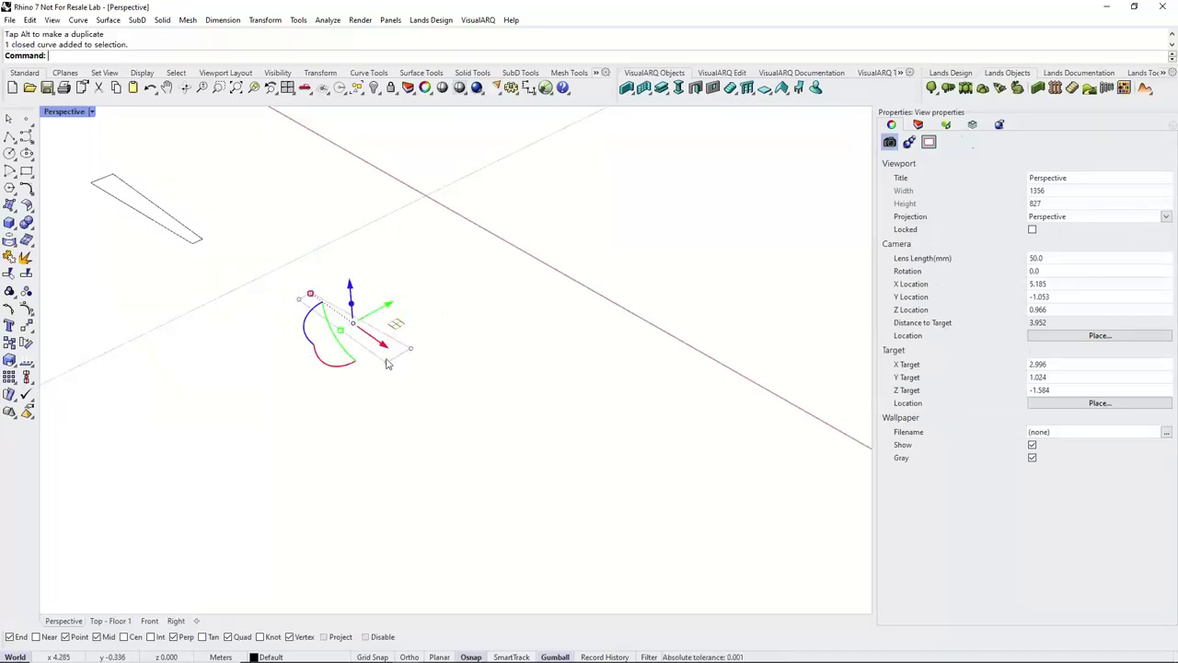
{"action": "left_click_drag", "start_coordinate": [378, 389], "coordinate": [386, 366]}
{"action": "key", "text": "Escape"}
{"action": "scroll", "coordinate": [342, 333], "scroll_direction": "down", "scroll_amount": 6}
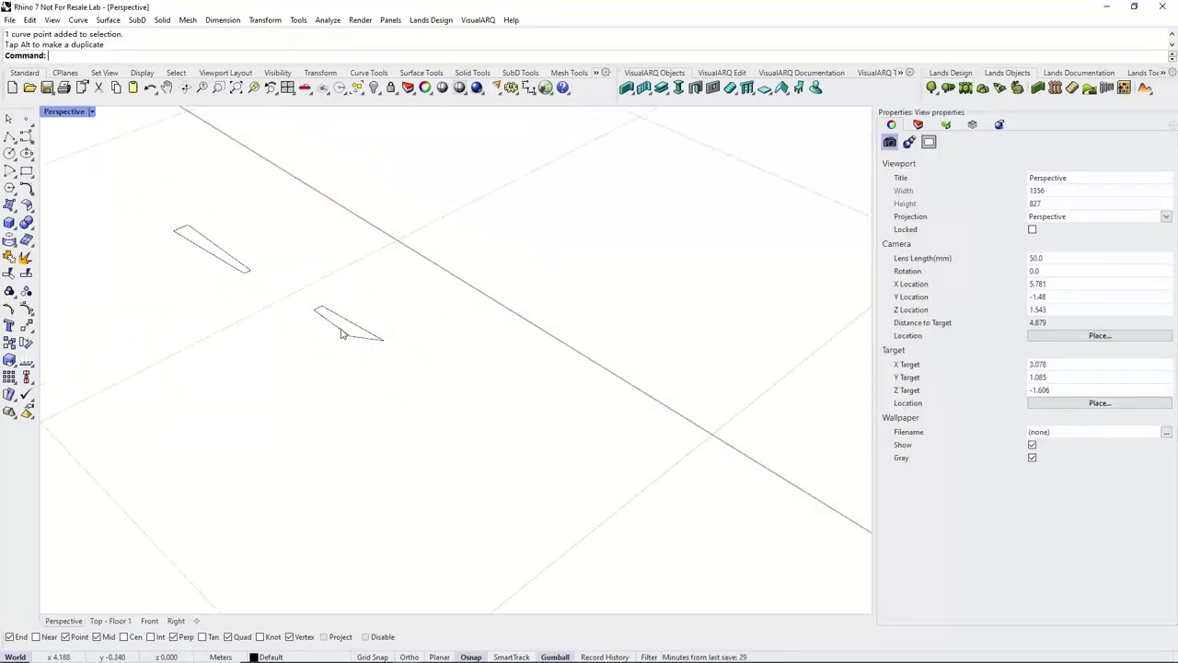
Assign the new irregular tapered curve as the profile curve of the second, rotated louvre element.
{"action": "scroll", "coordinate": [299, 317], "scroll_direction": "down", "scroll_amount": 8}
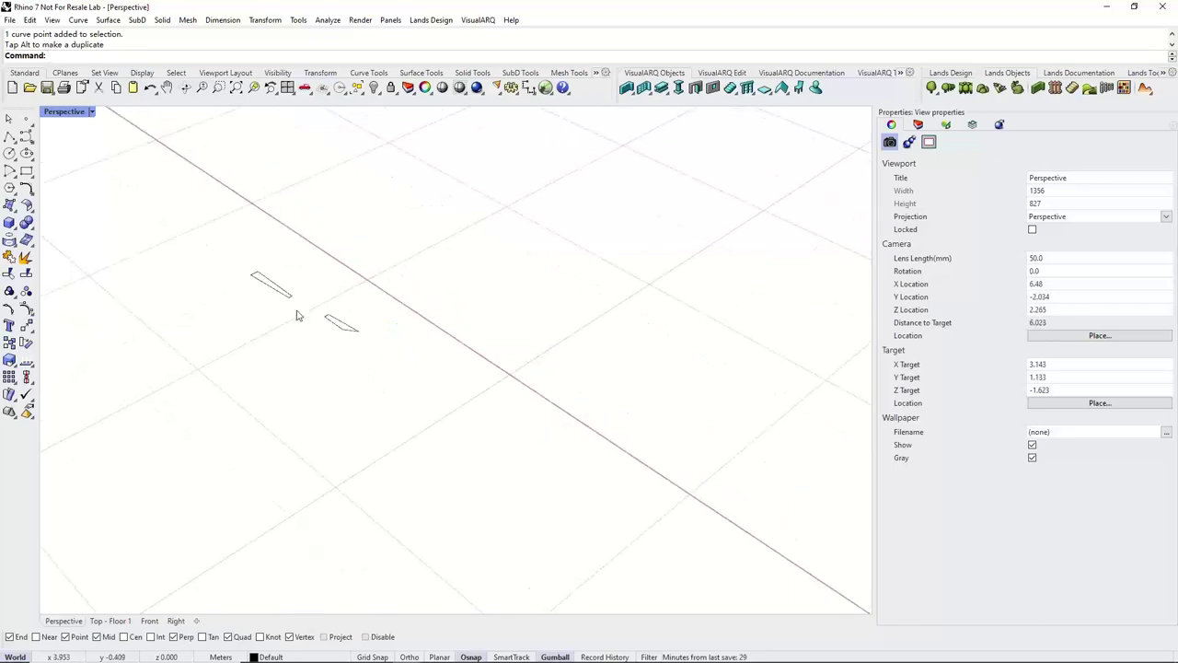
{"action": "scroll", "coordinate": [348, 376], "scroll_direction": "down", "scroll_amount": 2}
{"action": "right_click_drag", "start_coordinate": [442, 470], "coordinate": [410, 413]}
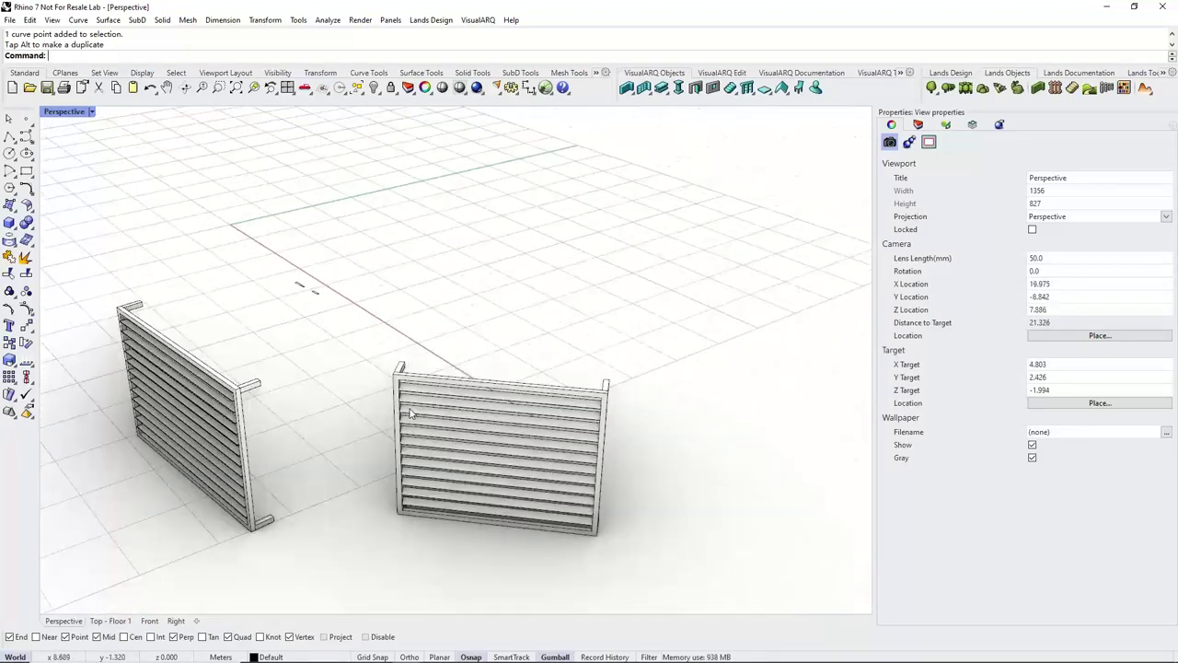
{"action": "left_click", "coordinate": [411, 413]}
{"action": "scroll", "coordinate": [387, 364], "scroll_direction": "up", "scroll_amount": 3}
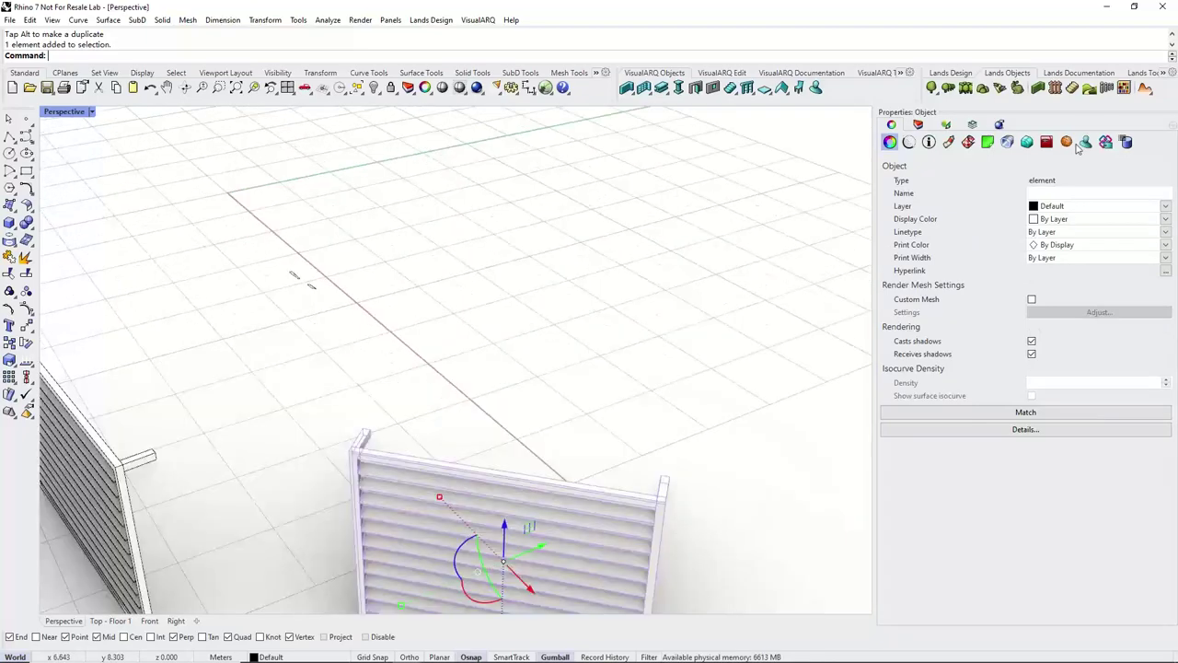
{"action": "left_click", "coordinate": [1086, 141]}
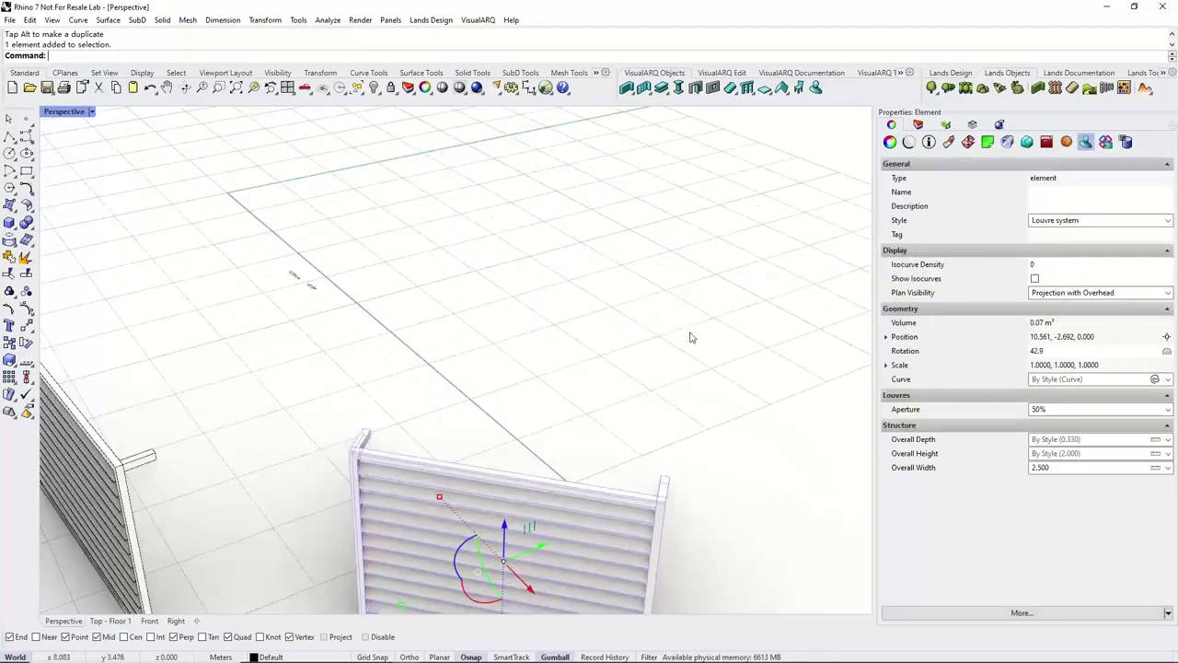
{"action": "left_click", "coordinate": [1155, 380]}
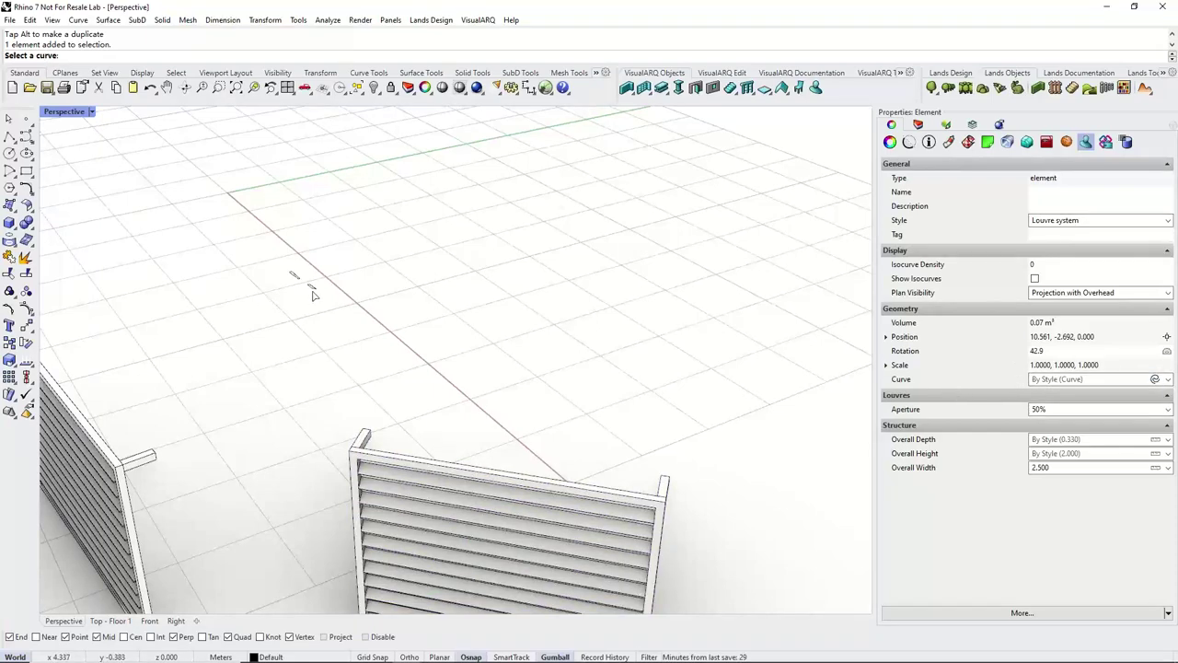
{"action": "left_click", "coordinate": [313, 291]}
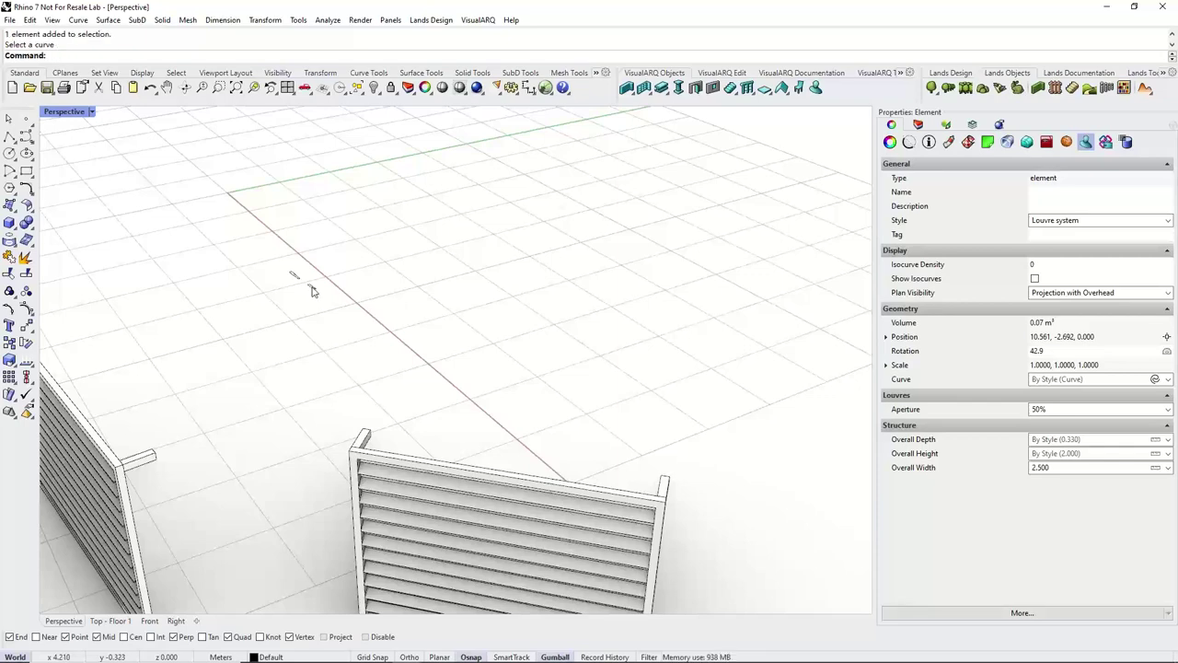
Examine the second louvre element's slats up close, then compare both louvre elements in an overall view.
{"action": "right_click_drag", "start_coordinate": [478, 533], "coordinate": [432, 473]}
{"action": "scroll", "coordinate": [429, 469], "scroll_direction": "down", "scroll_amount": 1}
{"action": "scroll", "coordinate": [426, 460], "scroll_direction": "up", "scroll_amount": 2}
{"action": "left_click", "coordinate": [470, 448]}
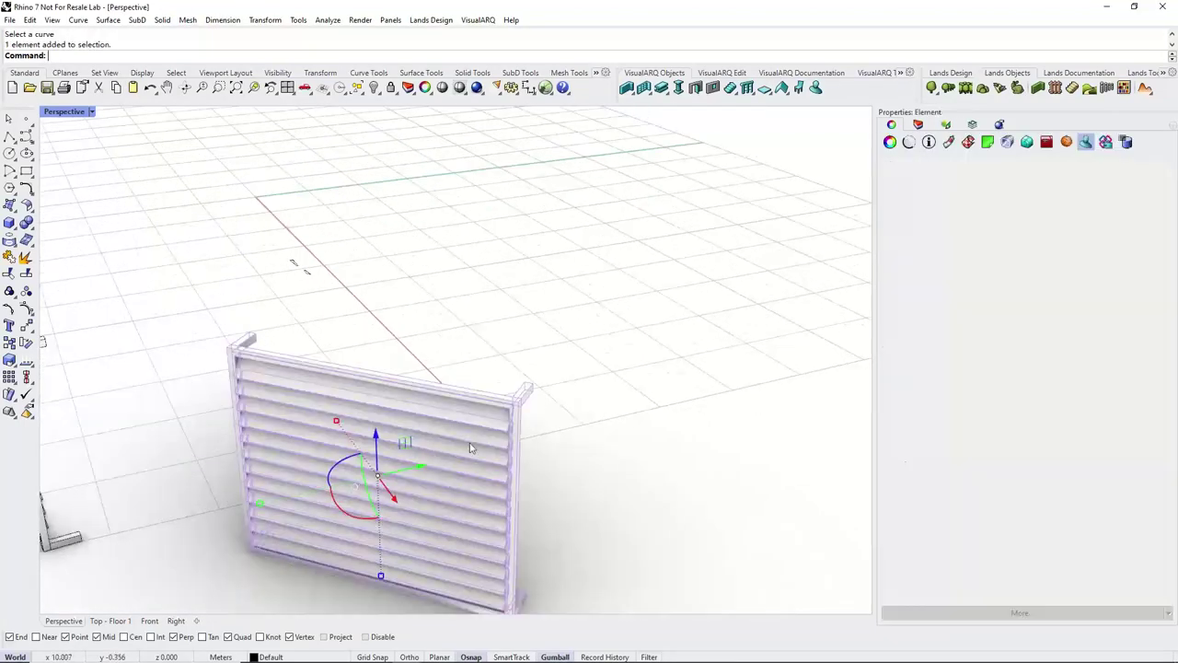
{"action": "scroll", "coordinate": [396, 368], "scroll_direction": "up", "scroll_amount": 6}
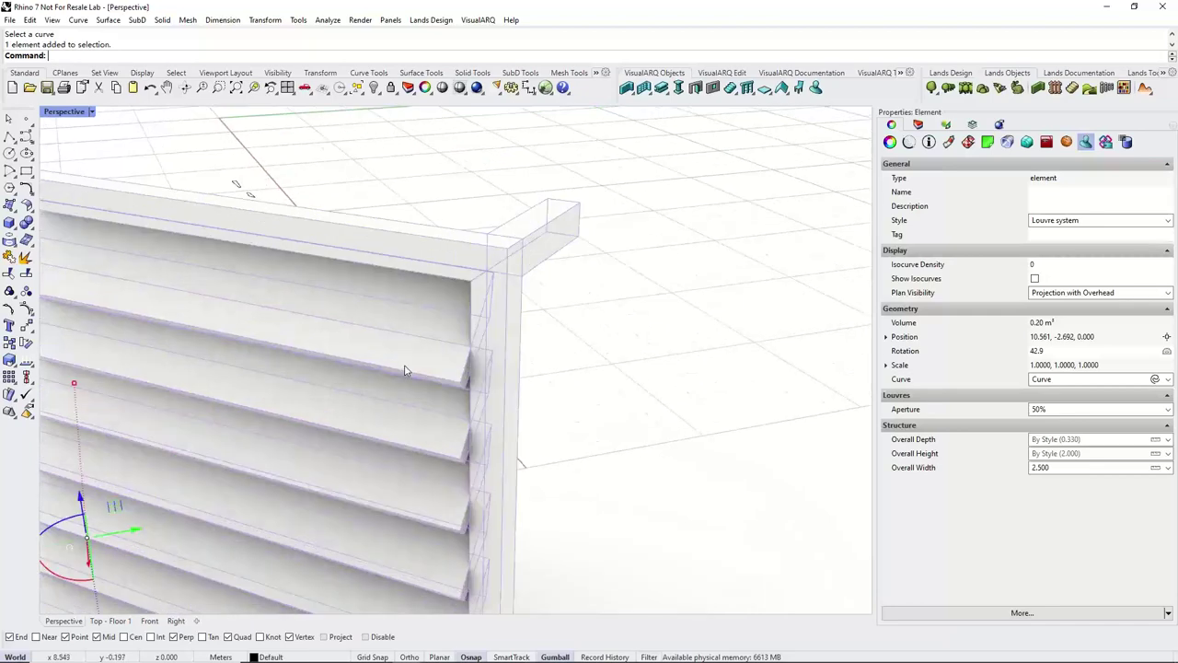
{"action": "scroll", "coordinate": [405, 370], "scroll_direction": "down", "scroll_amount": 2}
{"action": "scroll", "coordinate": [494, 381], "scroll_direction": "down", "scroll_amount": 2}
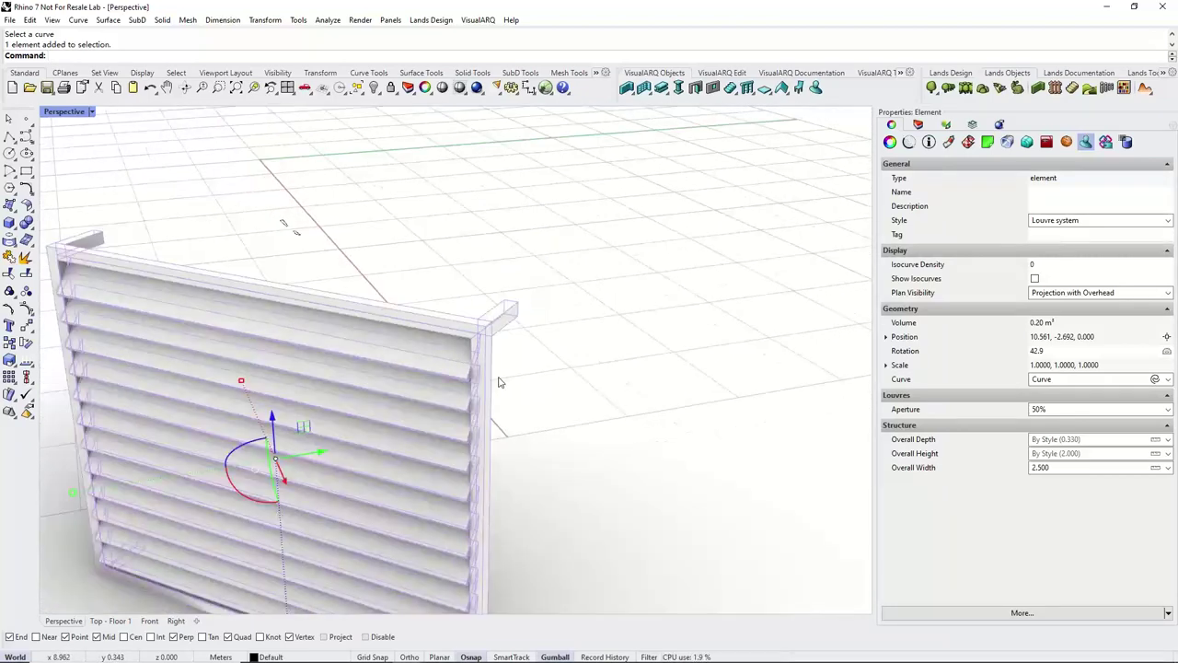
{"action": "scroll", "coordinate": [498, 381], "scroll_direction": "down", "scroll_amount": 3}
{"action": "mouse_move", "coordinate": [442, 384]}
{"action": "right_mouse_down"}
{"action": "mouse_move", "coordinate": [467, 398]}
{"action": "mouse_move", "coordinate": [463, 386]}
{"action": "right_mouse_up"}
{"action": "left_click", "coordinate": [475, 391]}
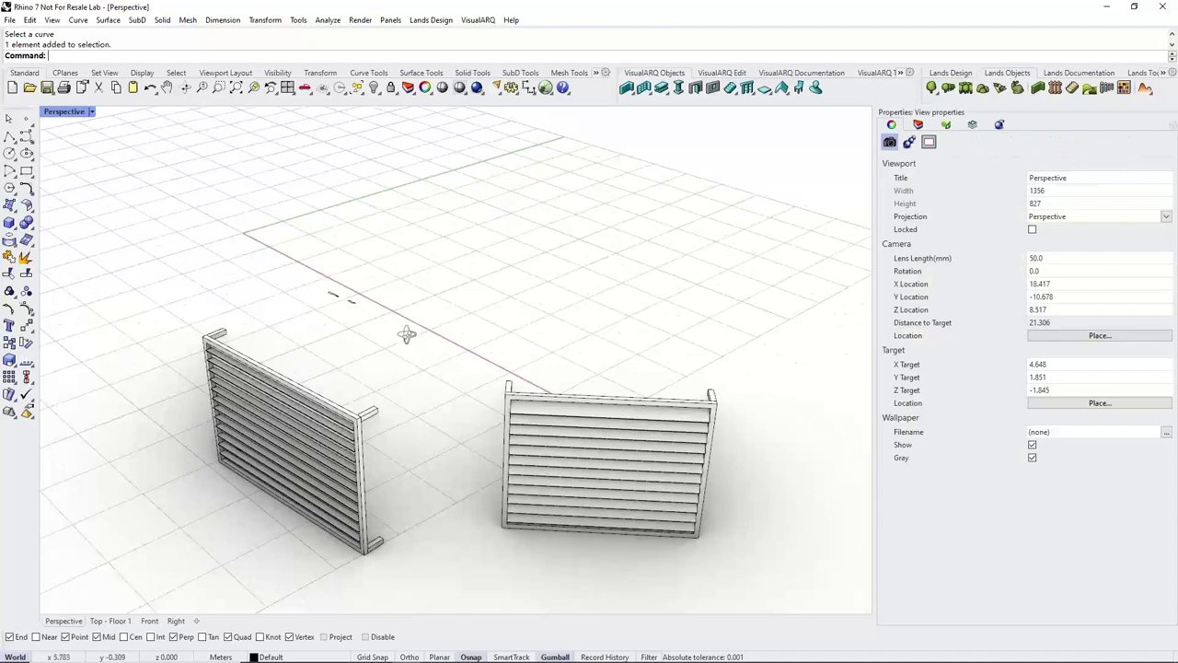
{"action": "scroll", "coordinate": [408, 336], "scroll_direction": "down", "scroll_amount": 3}
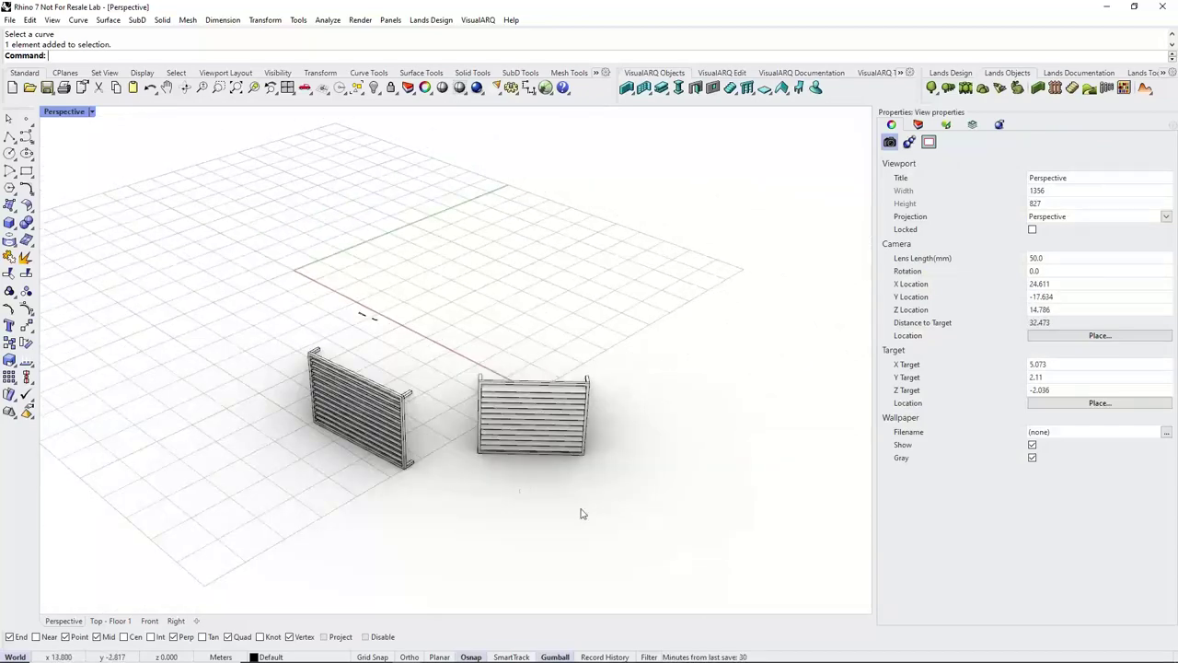
{"action": "right_click_drag", "start_coordinate": [537, 490], "coordinate": [575, 502], "text": "shift"}
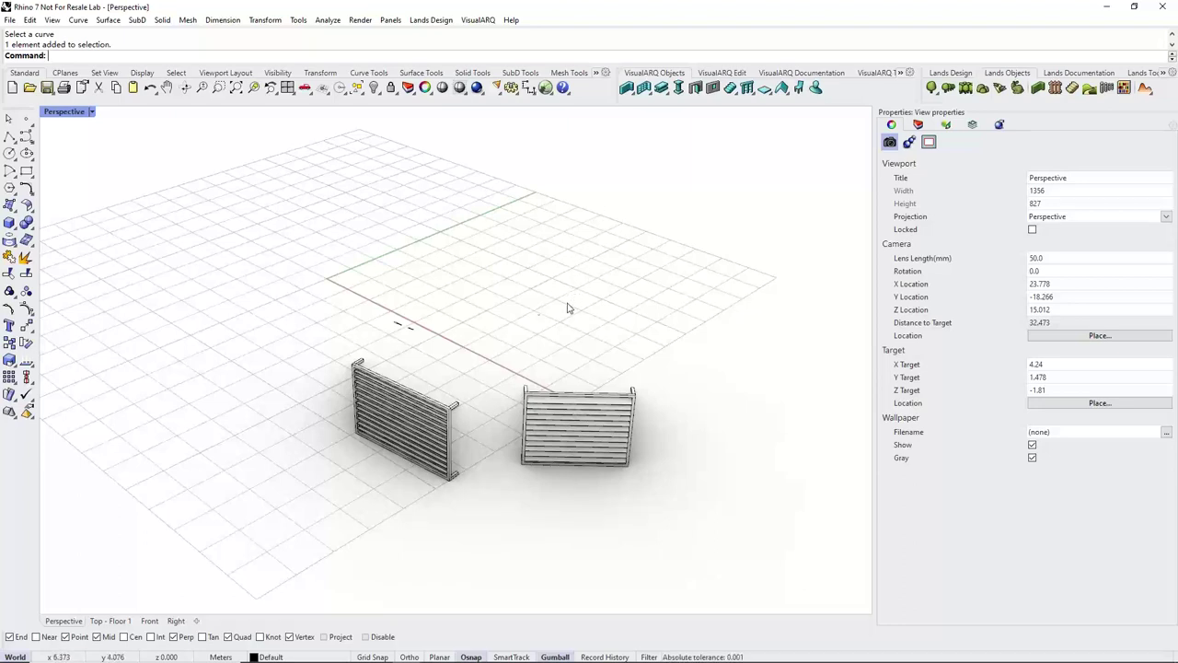
Switch to Grasshopper and start a new, empty definition.
{"action": "scroll", "coordinate": [526, 328], "scroll_direction": "down", "scroll_amount": 5}
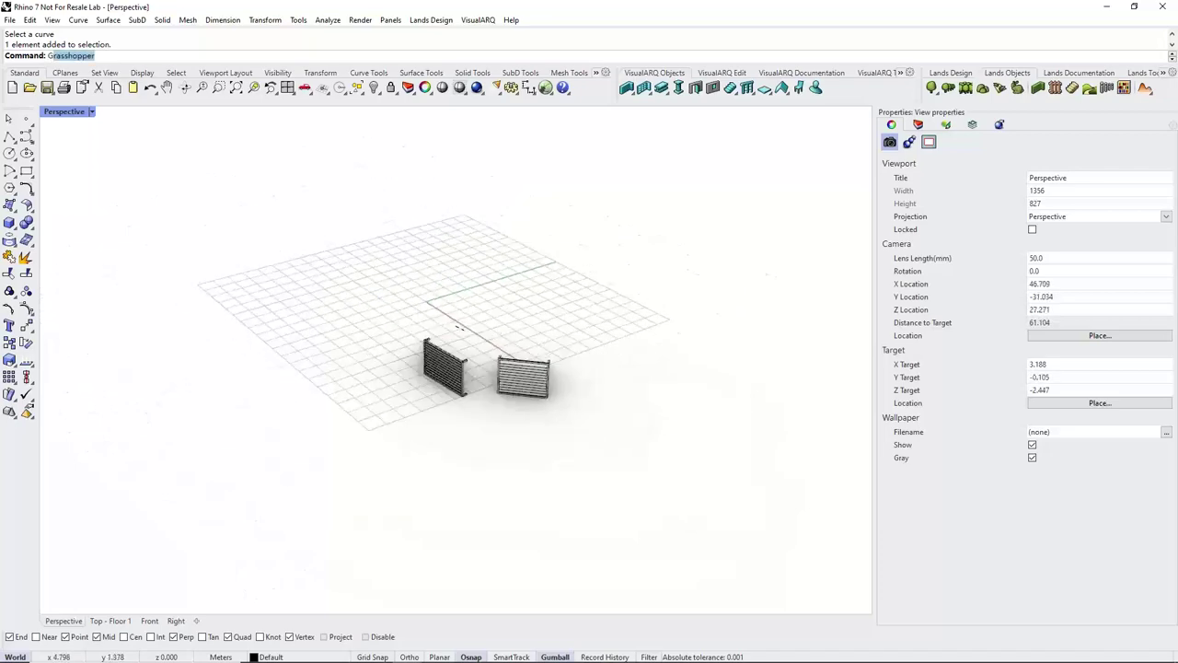
{"action": "key", "text": "Return"}
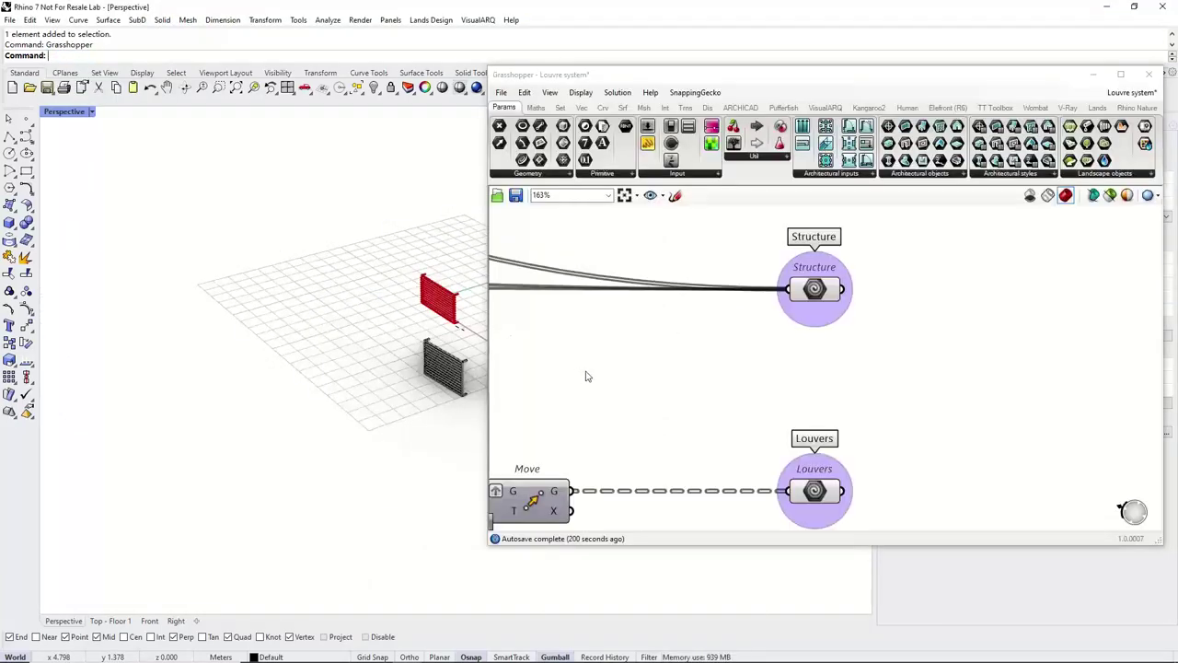
{"action": "scroll", "coordinate": [598, 374], "scroll_direction": "down", "scroll_amount": 4}
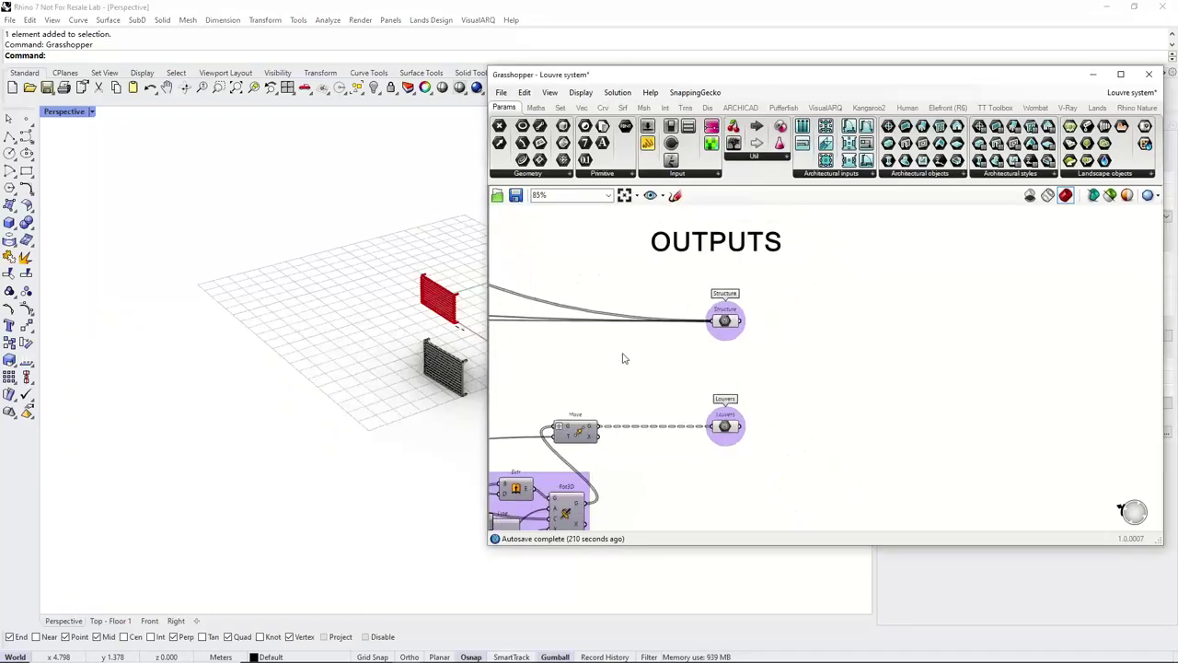
{"action": "left_click", "coordinate": [501, 92]}
{"action": "left_click", "coordinate": [534, 110]}
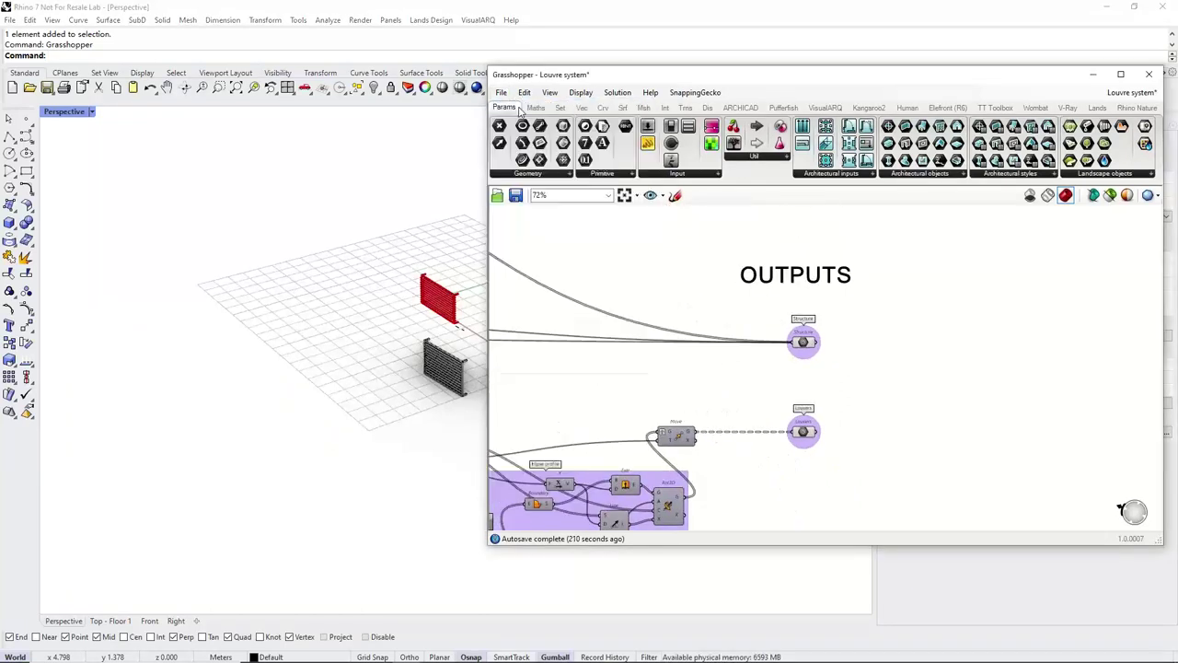
{"action": "scroll", "coordinate": [346, 401], "scroll_direction": "down", "scroll_amount": 2}
{"action": "right_click_drag", "start_coordinate": [387, 371], "coordinate": [436, 358]}
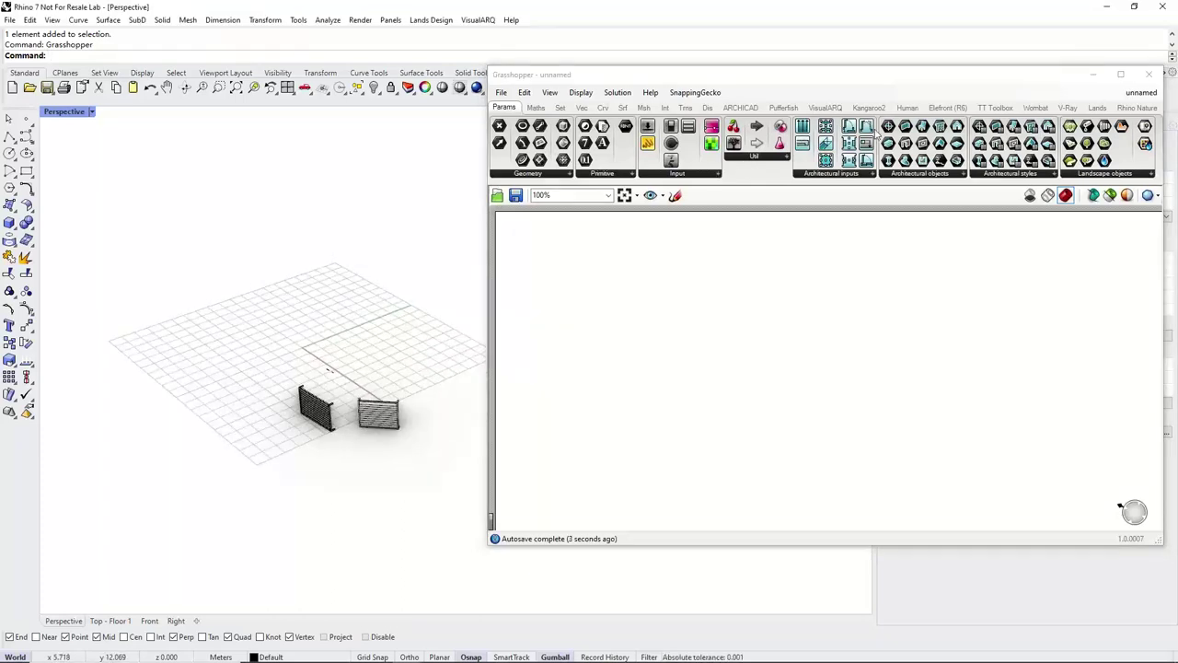
Reposition the Grasshopper window and review the VisualARQ component groups, including Profile and Generics.
{"action": "left_click", "coordinate": [910, 75]}
{"action": "left_click_drag", "start_coordinate": [910, 76], "coordinate": [896, 62]}
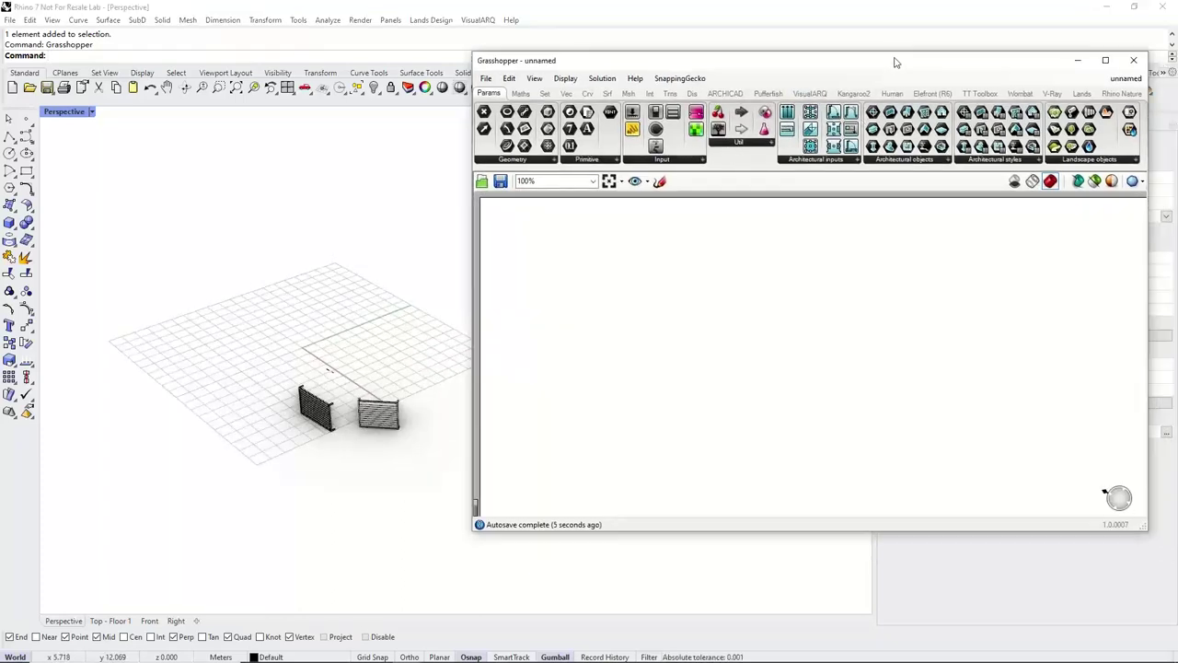
{"action": "left_click", "coordinate": [809, 94]}
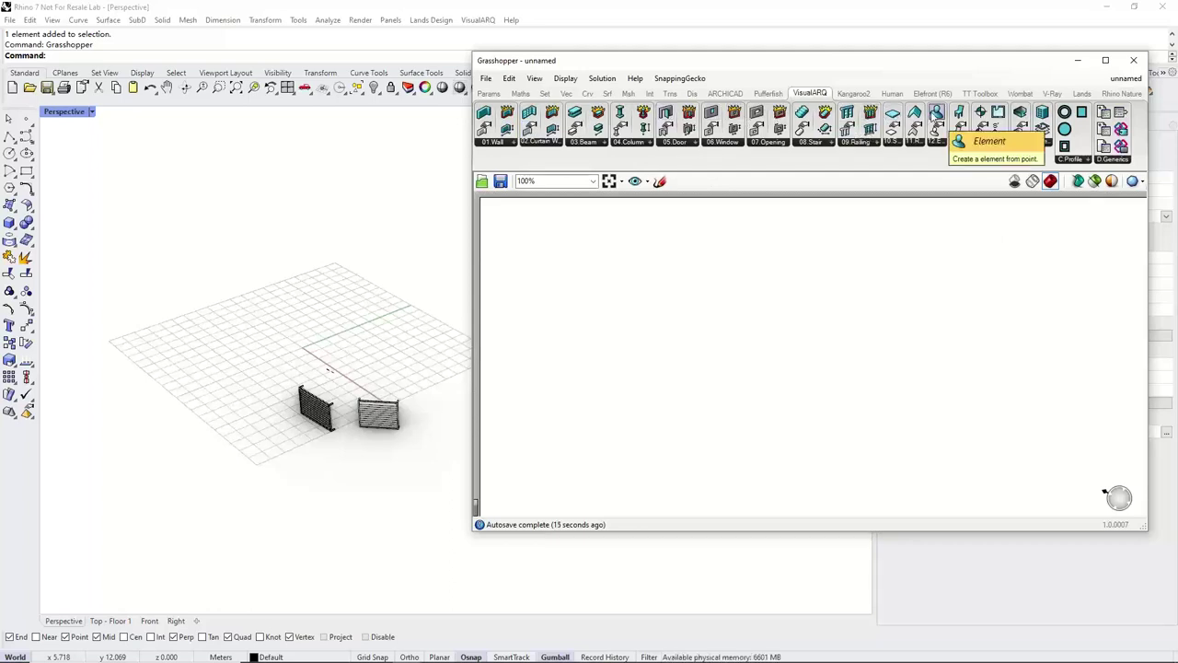
{"action": "left_click", "coordinate": [1042, 146]}
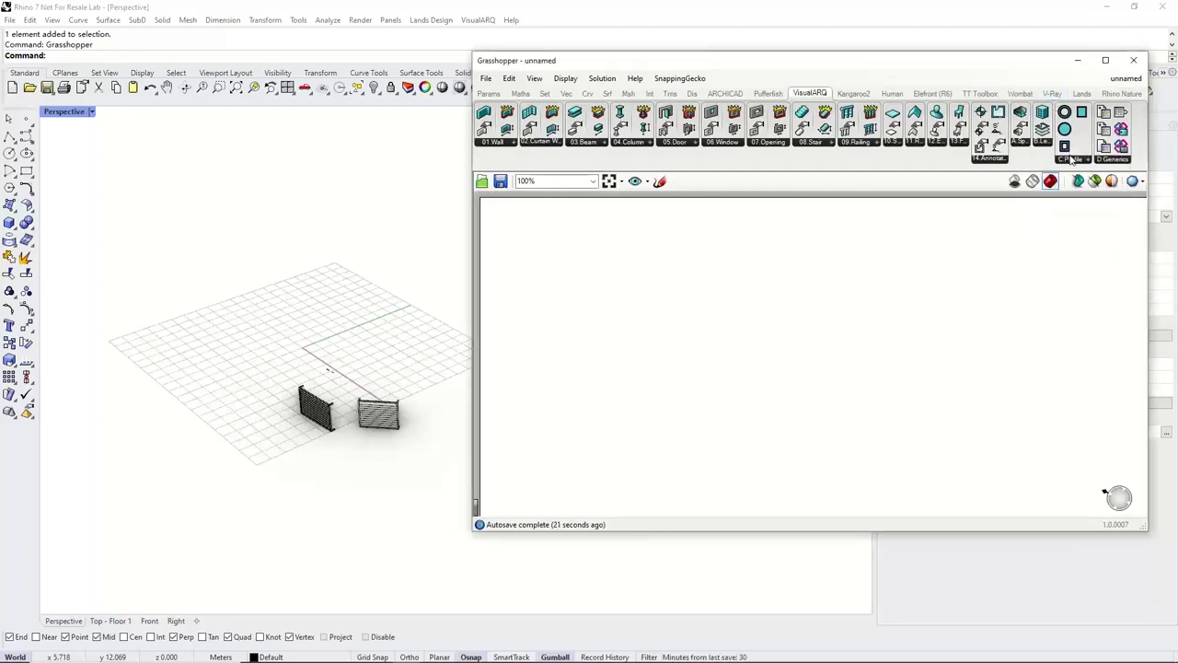
{"action": "left_click", "coordinate": [1070, 158]}
{"action": "left_click", "coordinate": [1110, 159]}
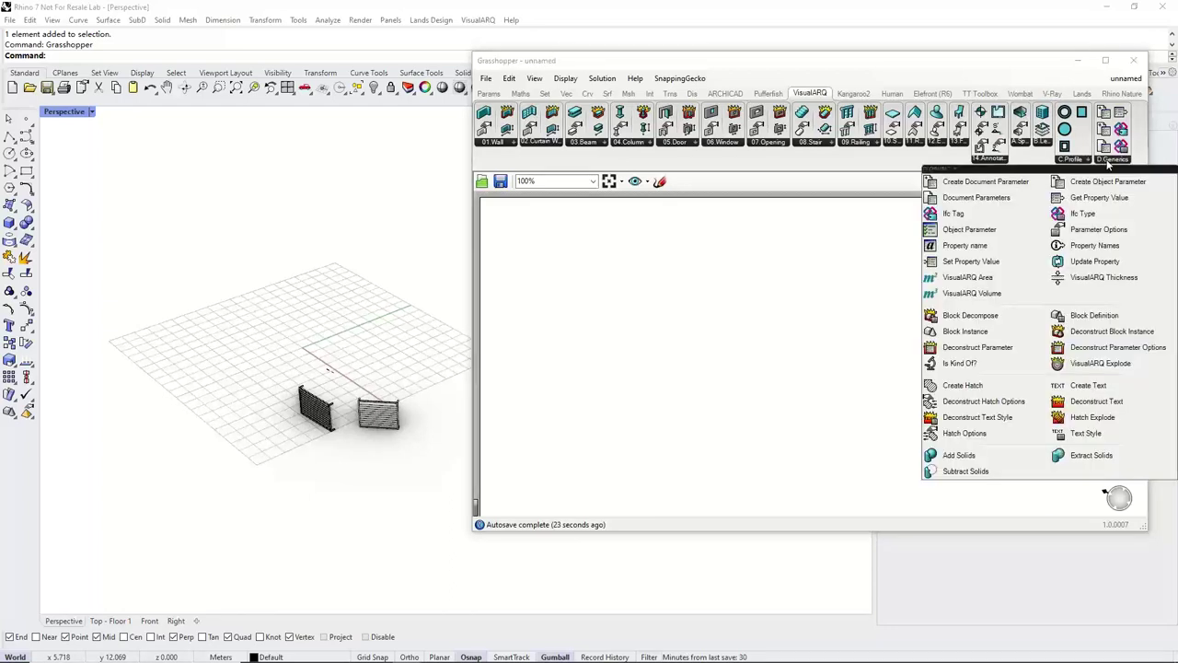
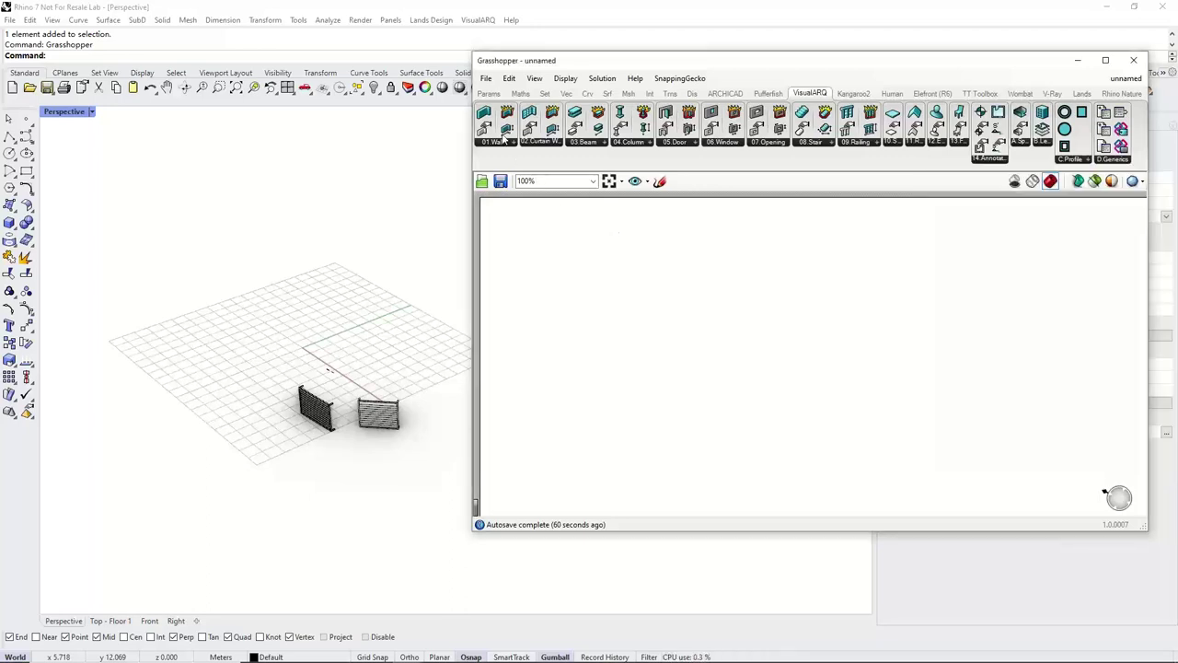
Place a VisualARQ Wall component on the empty canvas and check its default wall preview in the model.
{"action": "left_click_drag", "start_coordinate": [484, 117], "coordinate": [732, 354]}
{"action": "scroll", "coordinate": [741, 368], "scroll_direction": "up", "scroll_amount": 1}
{"action": "scroll", "coordinate": [742, 369], "scroll_direction": "up", "scroll_amount": 2}
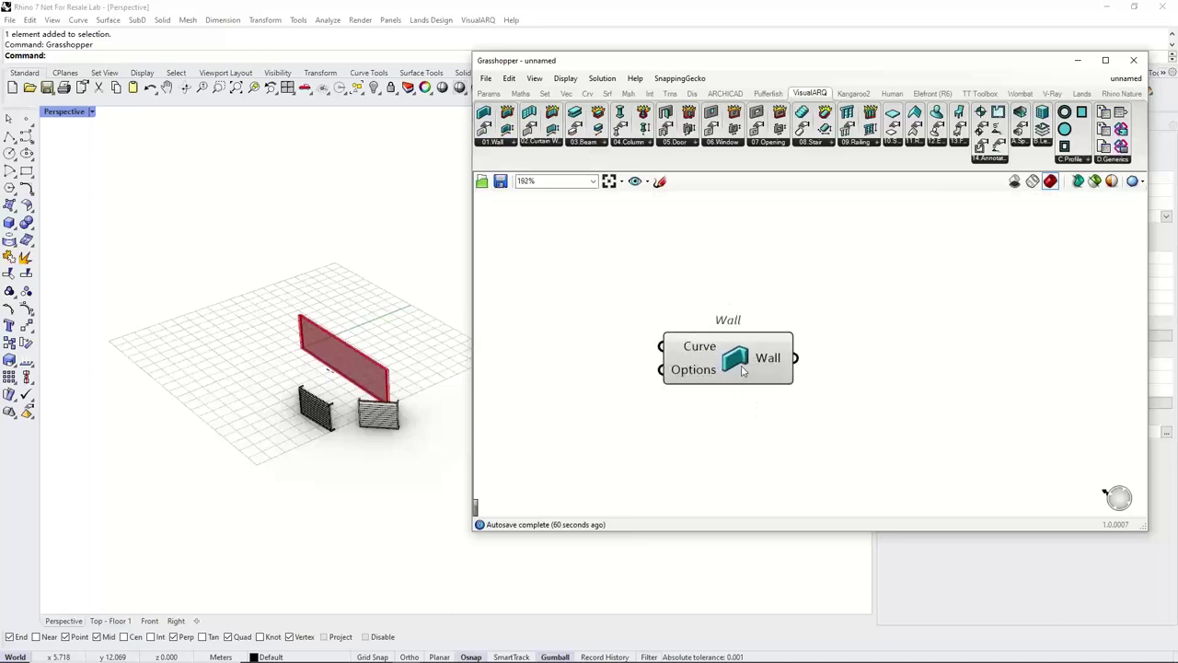
{"action": "left_click", "coordinate": [742, 368]}
{"action": "scroll", "coordinate": [283, 334], "scroll_direction": "down", "scroll_amount": 7}
{"action": "right_click_drag", "start_coordinate": [283, 334], "coordinate": [334, 329]}
{"action": "scroll", "coordinate": [333, 330], "scroll_direction": "up", "scroll_amount": 7}
{"action": "left_click", "coordinate": [598, 359]}
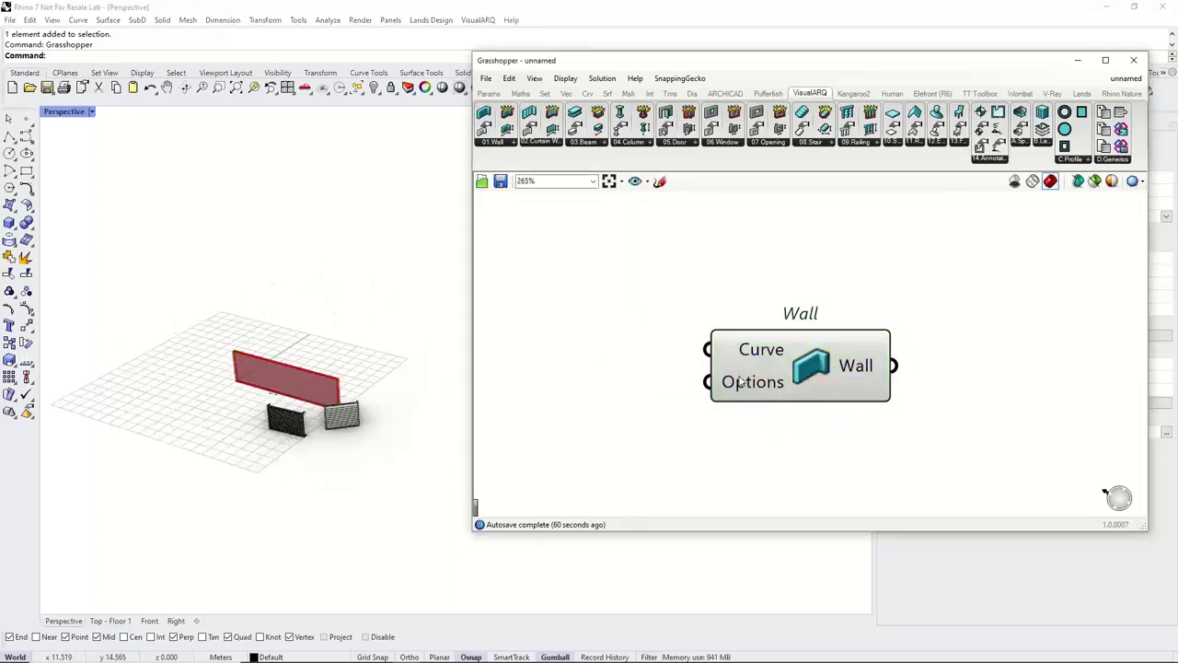
{"action": "right_click_drag", "start_coordinate": [401, 385], "coordinate": [294, 381]}
{"action": "scroll", "coordinate": [276, 368], "scroll_direction": "up", "scroll_amount": 6}
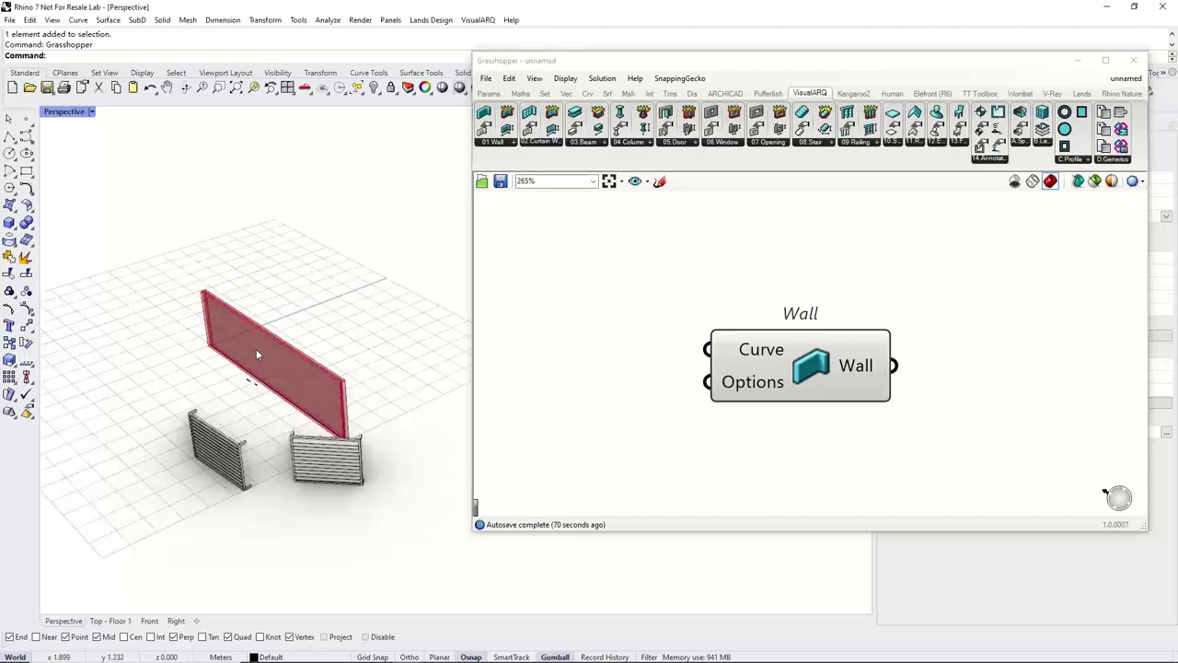
Draw a free-form arc-like curve through four control points on the ground behind the louvre elements.
{"action": "left_click", "coordinate": [26, 134]}
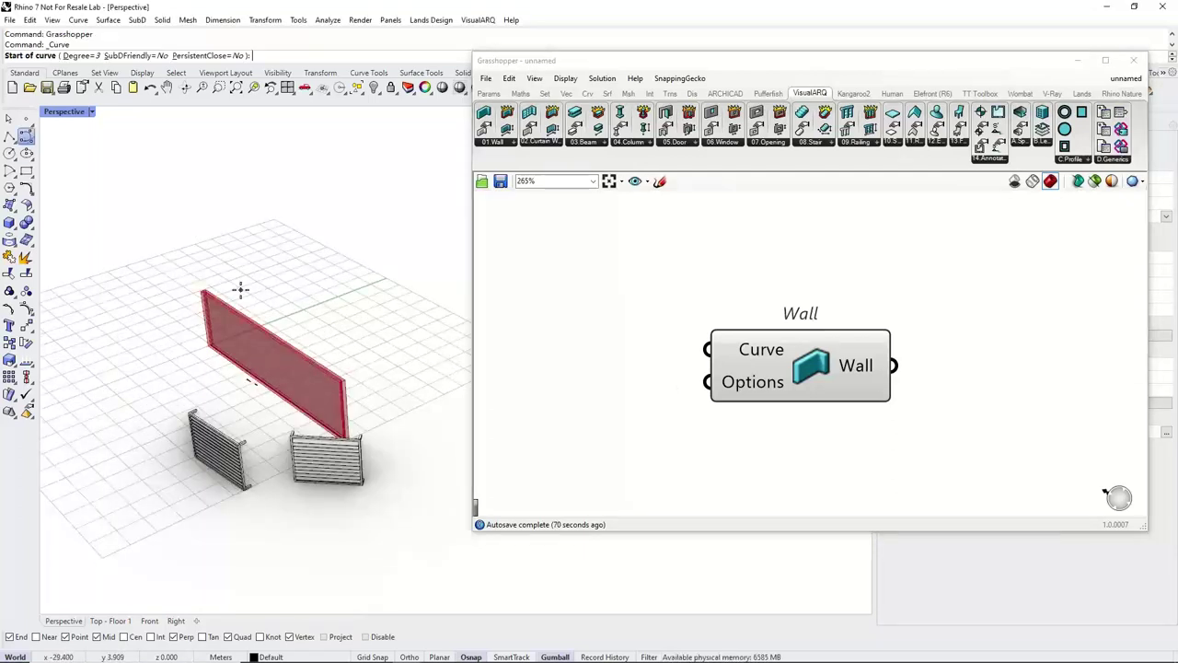
{"action": "left_click", "coordinate": [235, 287]}
{"action": "scroll", "coordinate": [341, 266], "scroll_direction": "down", "scroll_amount": 2}
{"action": "left_click", "coordinate": [343, 268]}
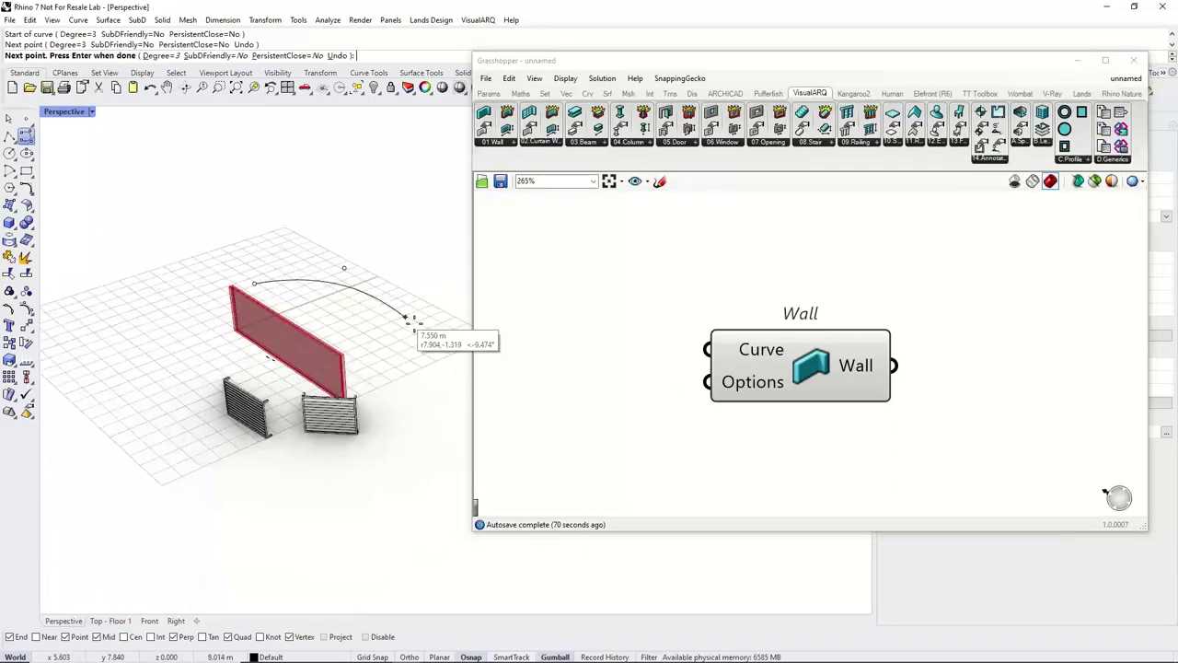
{"action": "left_click", "coordinate": [414, 323]}
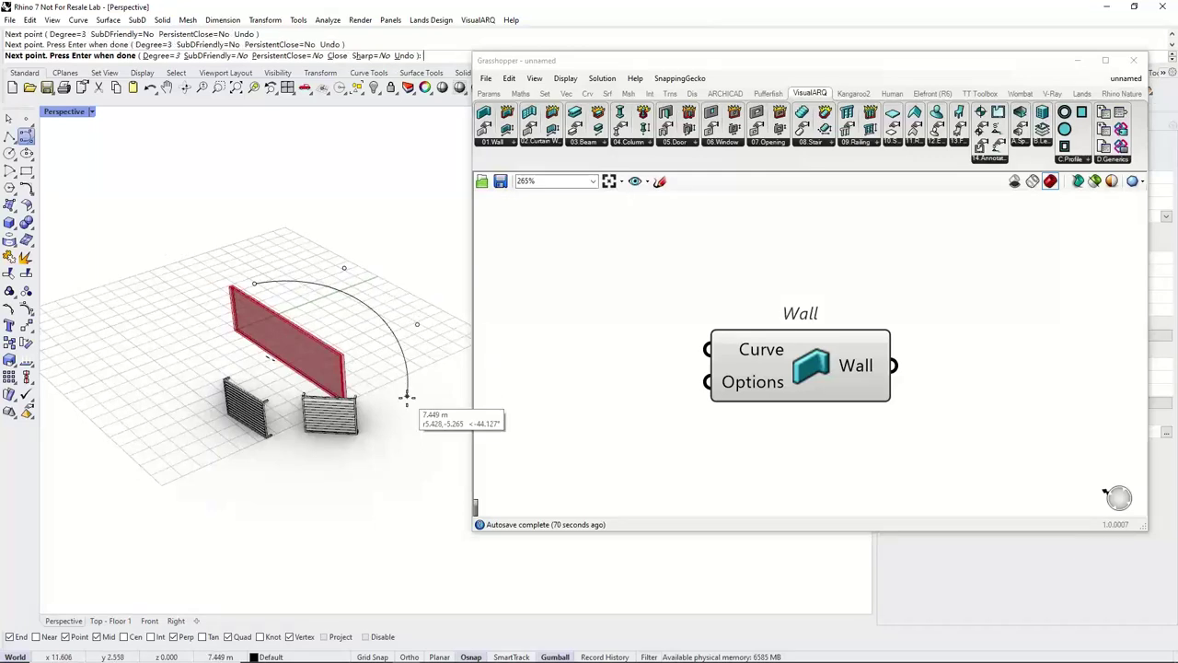
{"action": "left_click", "coordinate": [407, 397]}
{"action": "right_click", "coordinate": [408, 397]}
Add a Curve parameter beside the Wall component and reference the newly drawn curve in it.
{"action": "double_click", "coordinate": [598, 304]}
{"action": "type", "text": "crv"}
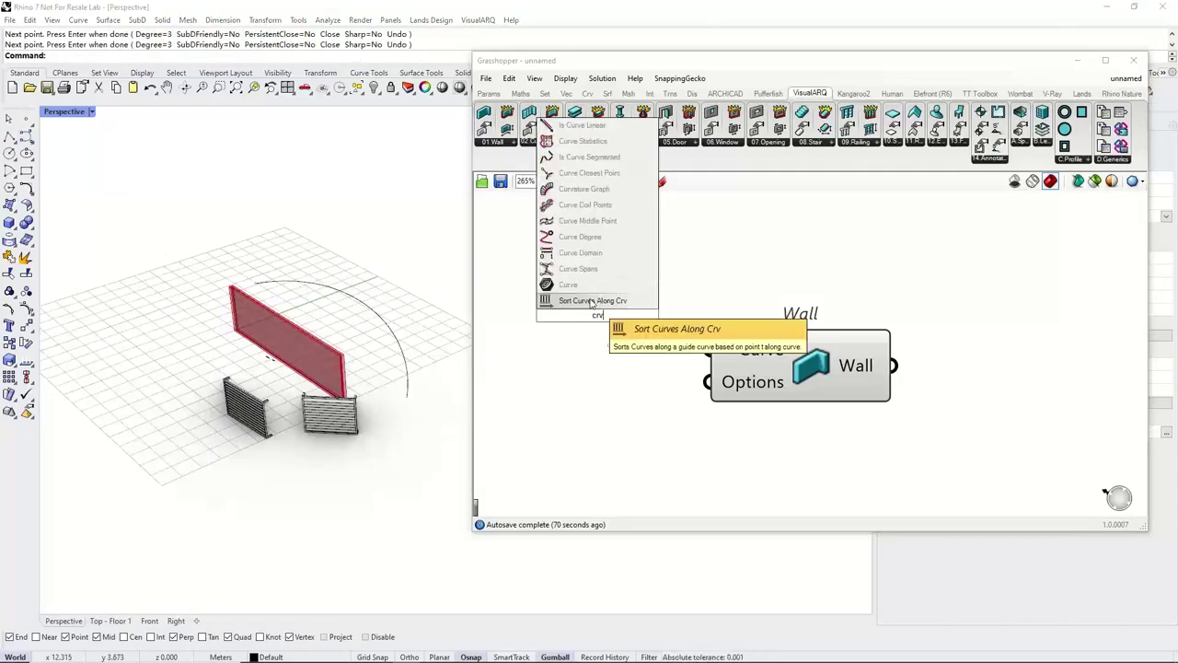
{"action": "key", "text": "Return"}
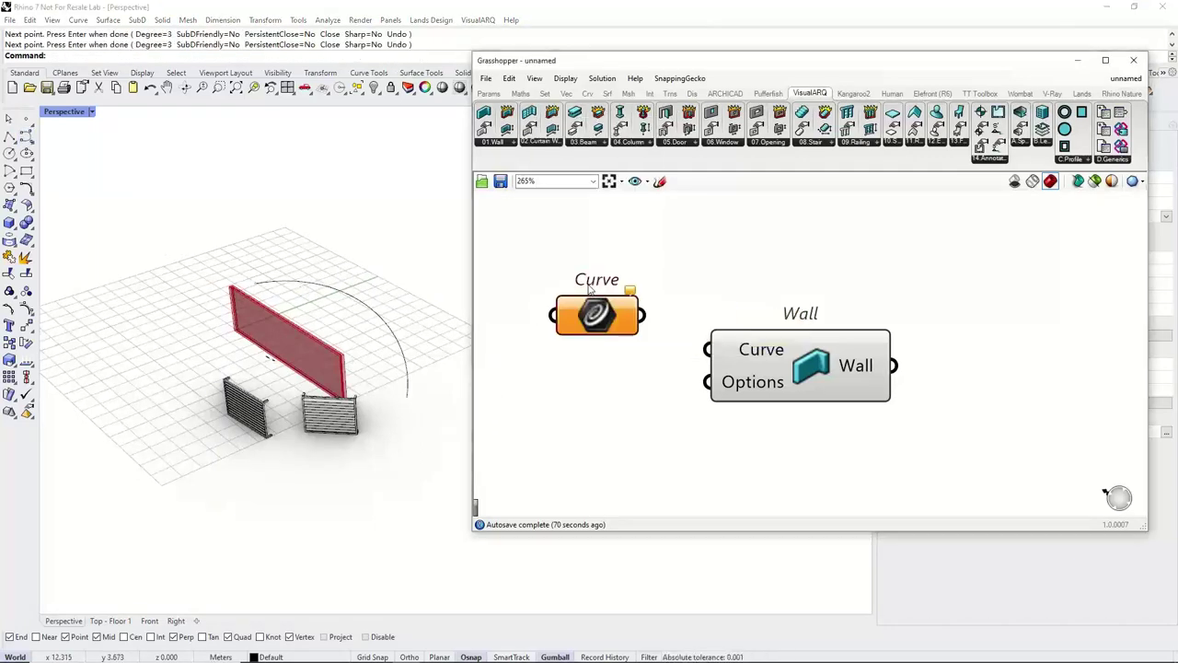
{"action": "right_click", "coordinate": [593, 311]}
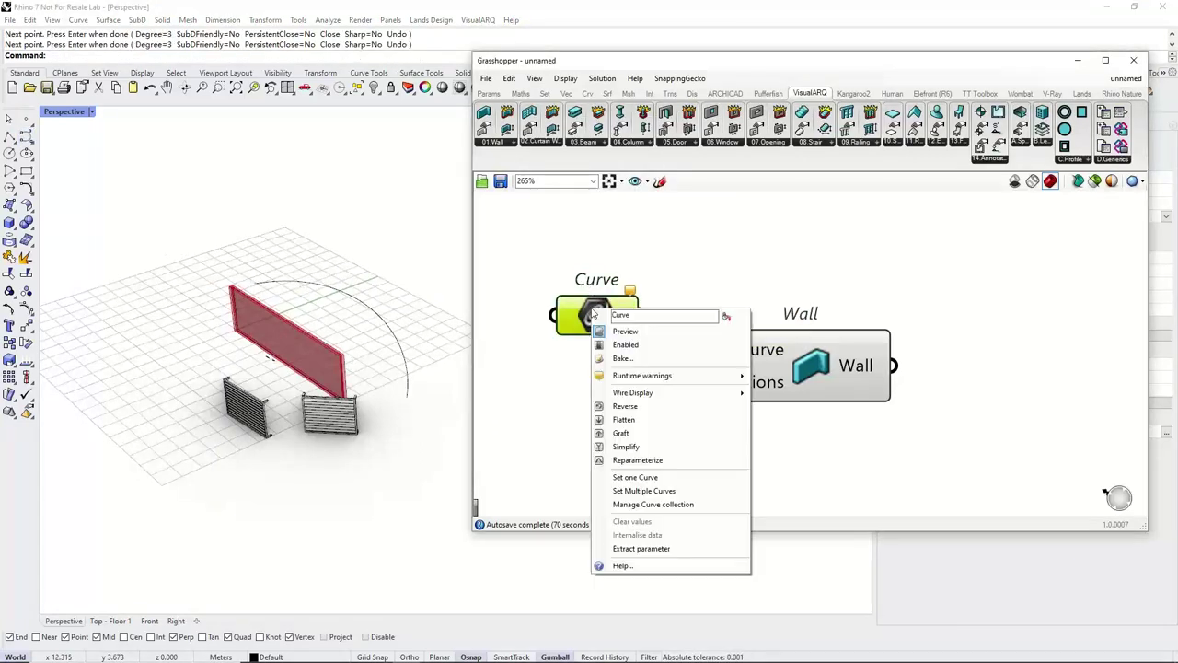
{"action": "left_click", "coordinate": [634, 477]}
{"action": "left_click", "coordinate": [410, 364]}
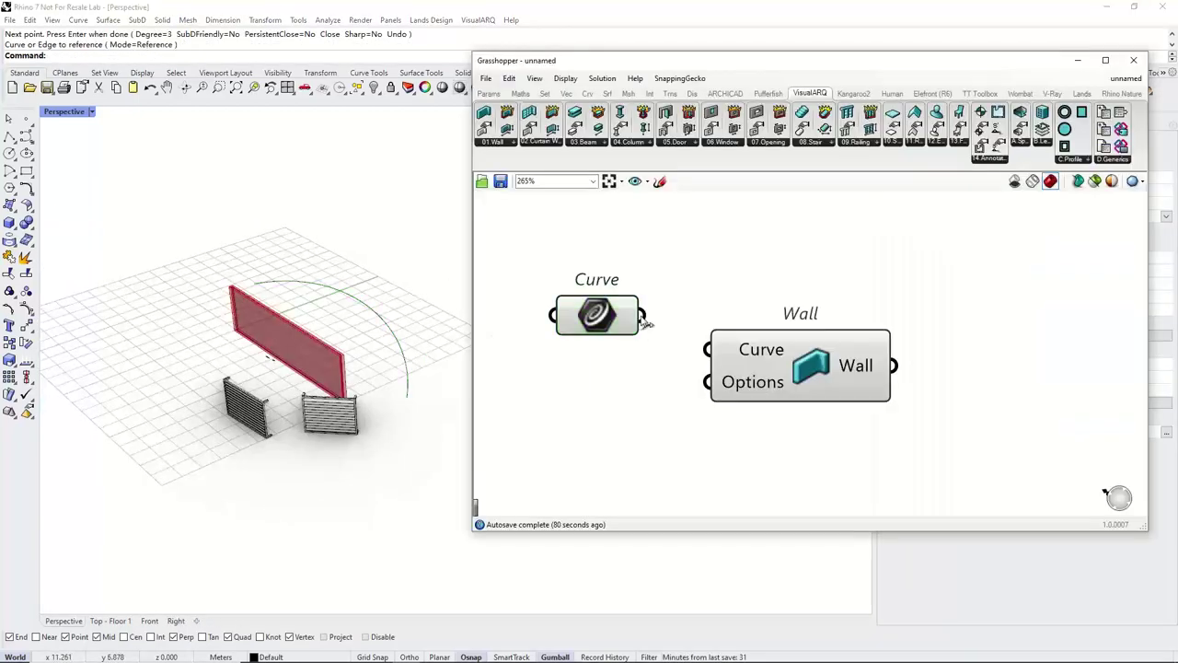
Connect the Curve parameter to the Wall component's Curve input, align the Wall component with it and inspect the curved wall.
{"action": "left_click_drag", "start_coordinate": [644, 316], "coordinate": [710, 340]}
{"action": "left_click_drag", "start_coordinate": [783, 373], "coordinate": [849, 341]}
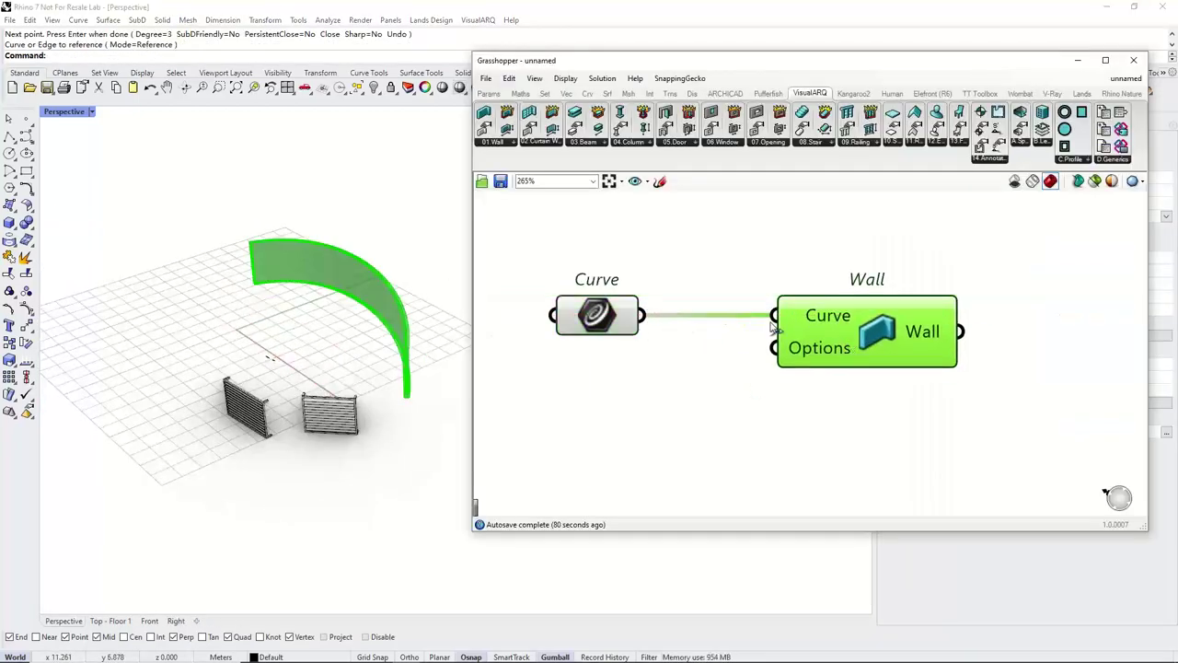
{"action": "left_click", "coordinate": [829, 413]}
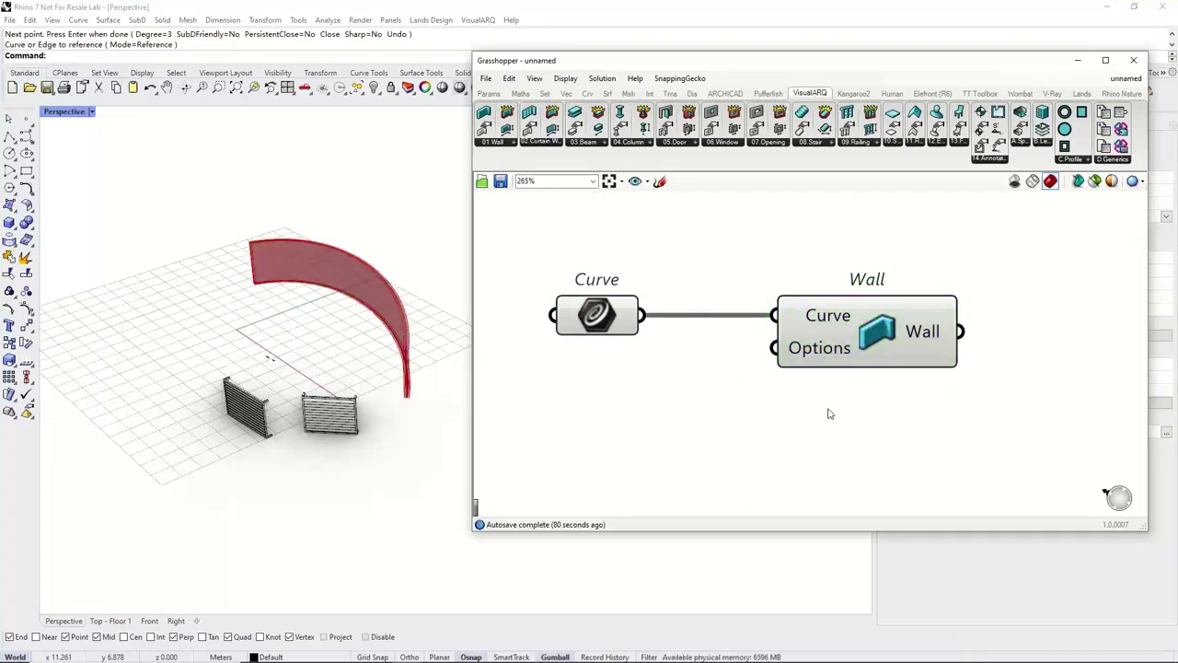
{"action": "right_click_drag", "start_coordinate": [374, 325], "coordinate": [452, 276]}
{"action": "scroll", "coordinate": [379, 410], "scroll_direction": "up", "scroll_amount": 10}
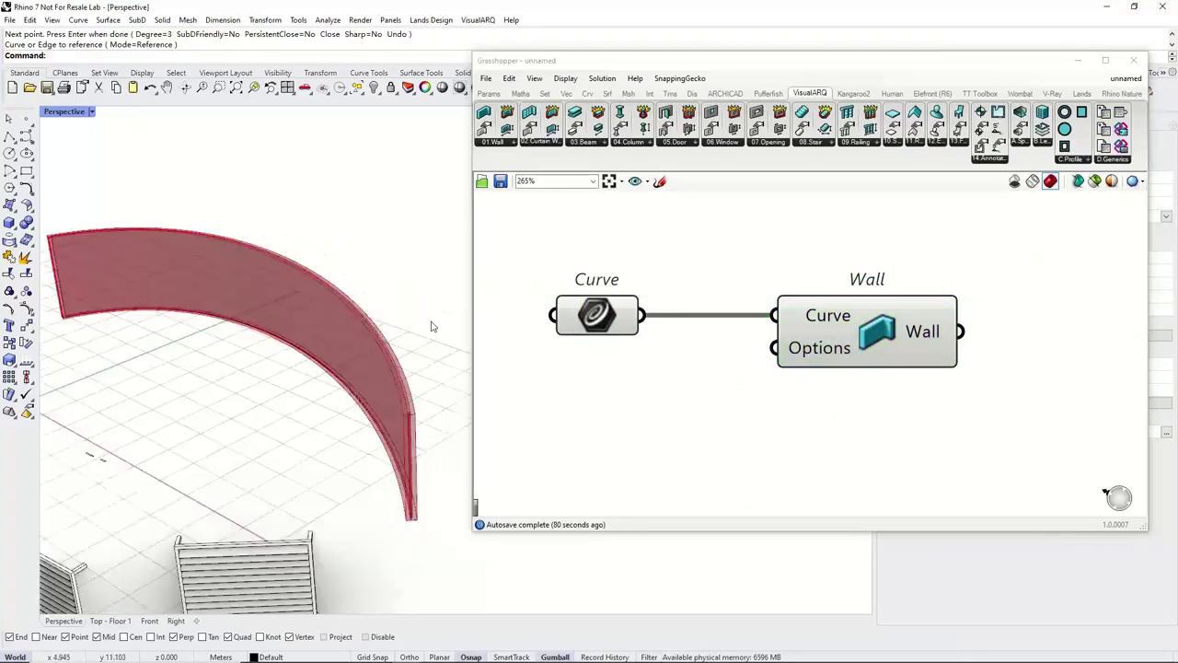
Add a Wall Options component below the Curve parameter and connect its output to the Wall component's Options input.
{"action": "scroll", "coordinate": [388, 402], "scroll_direction": "down", "scroll_amount": 8}
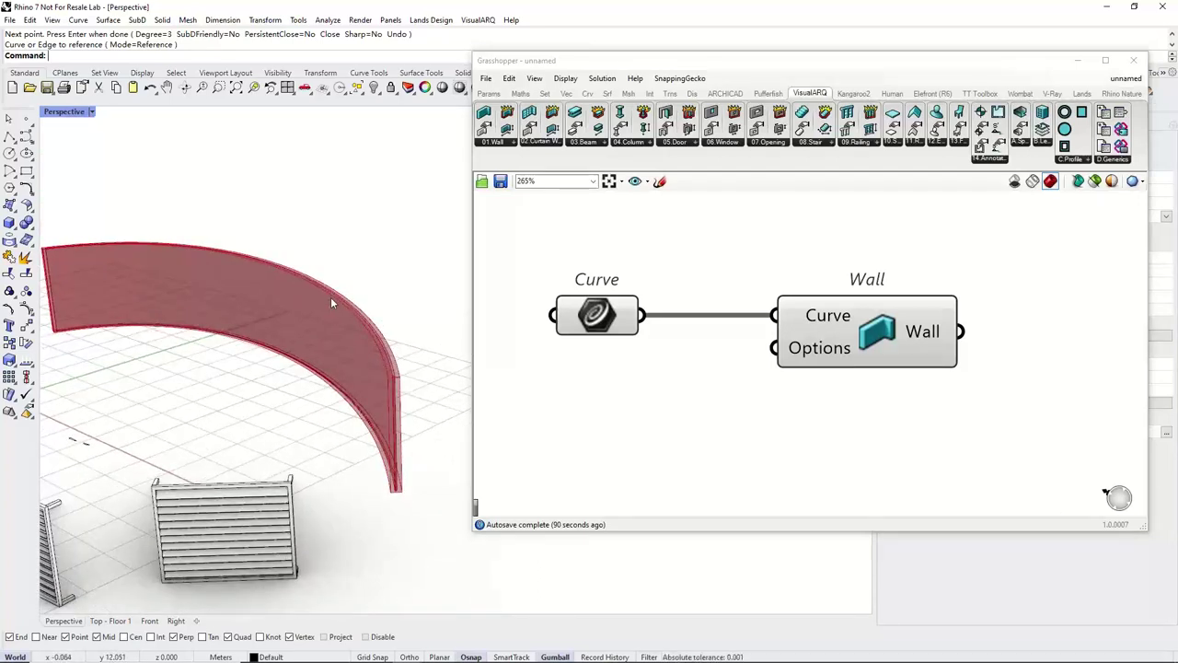
{"action": "left_click", "coordinate": [681, 398]}
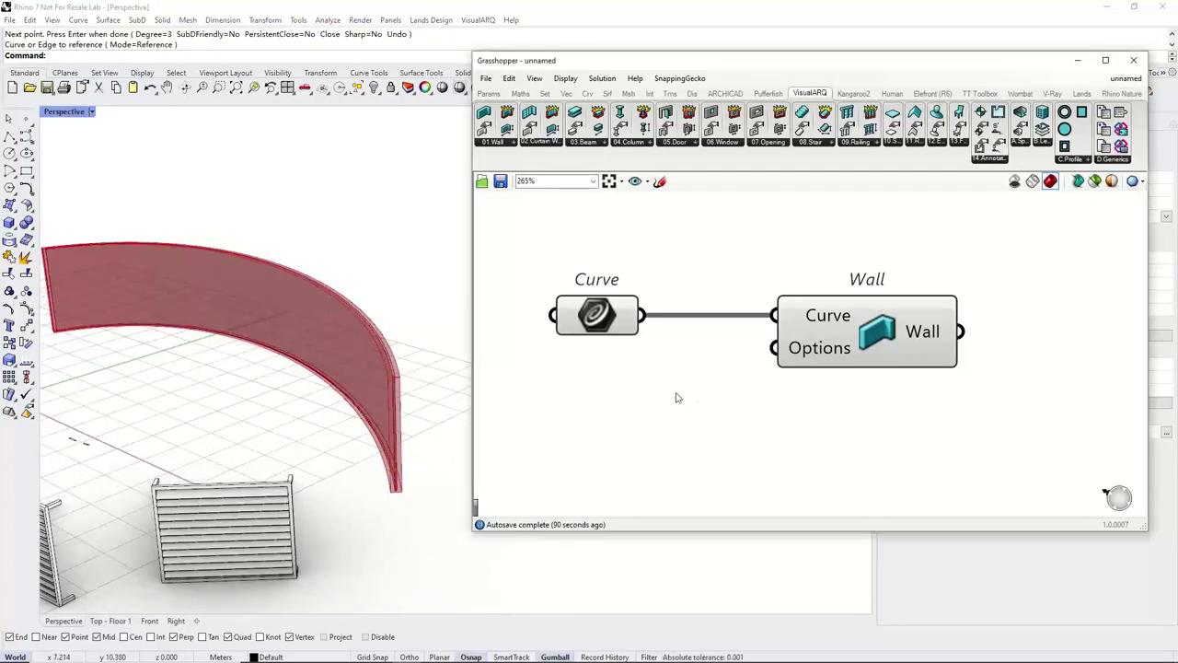
{"action": "left_click", "coordinate": [510, 144]}
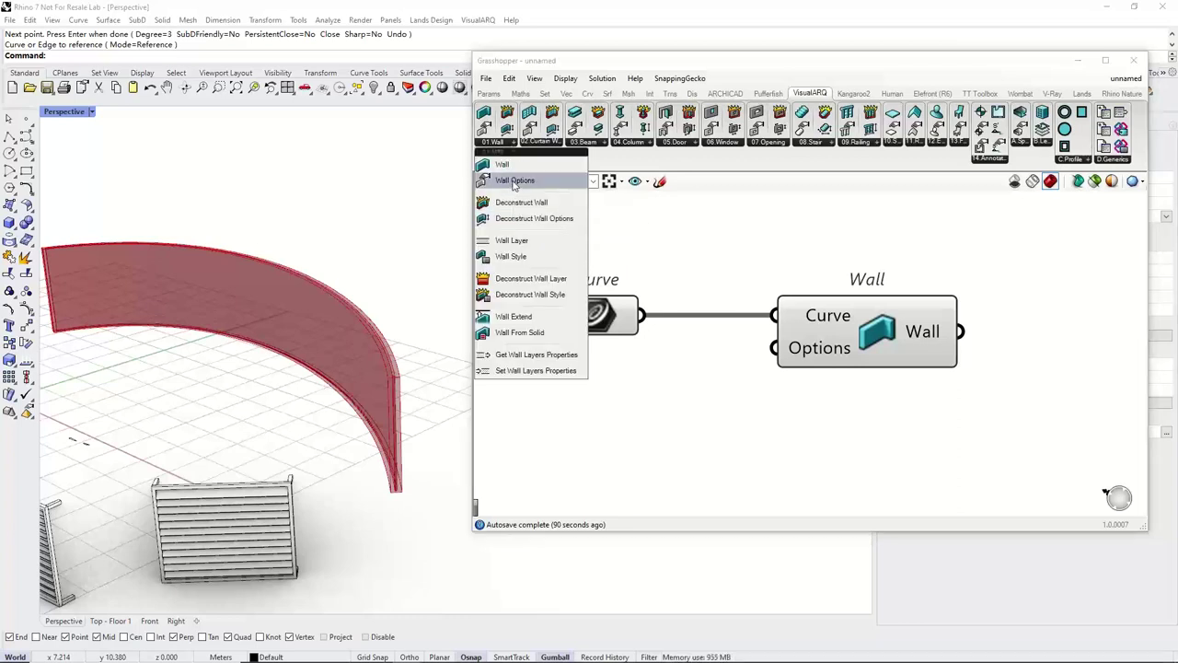
{"action": "left_click", "coordinate": [515, 181]}
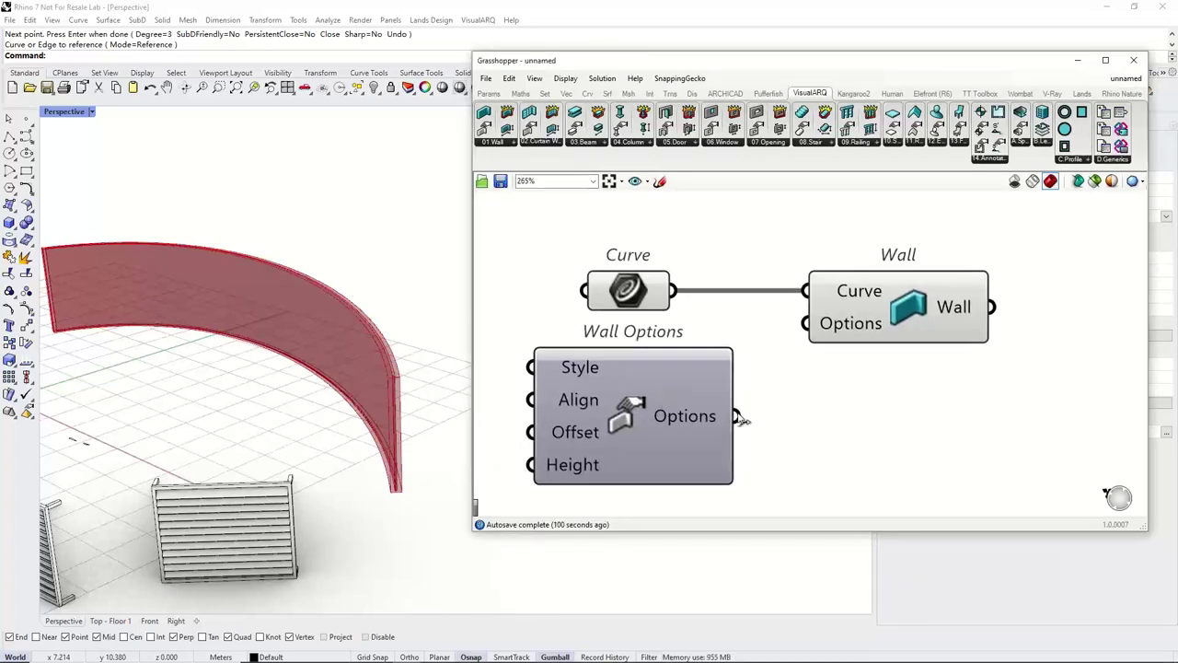
{"action": "left_click_drag", "start_coordinate": [736, 416], "coordinate": [799, 353]}
{"action": "right_click_drag", "start_coordinate": [702, 395], "coordinate": [904, 381]}
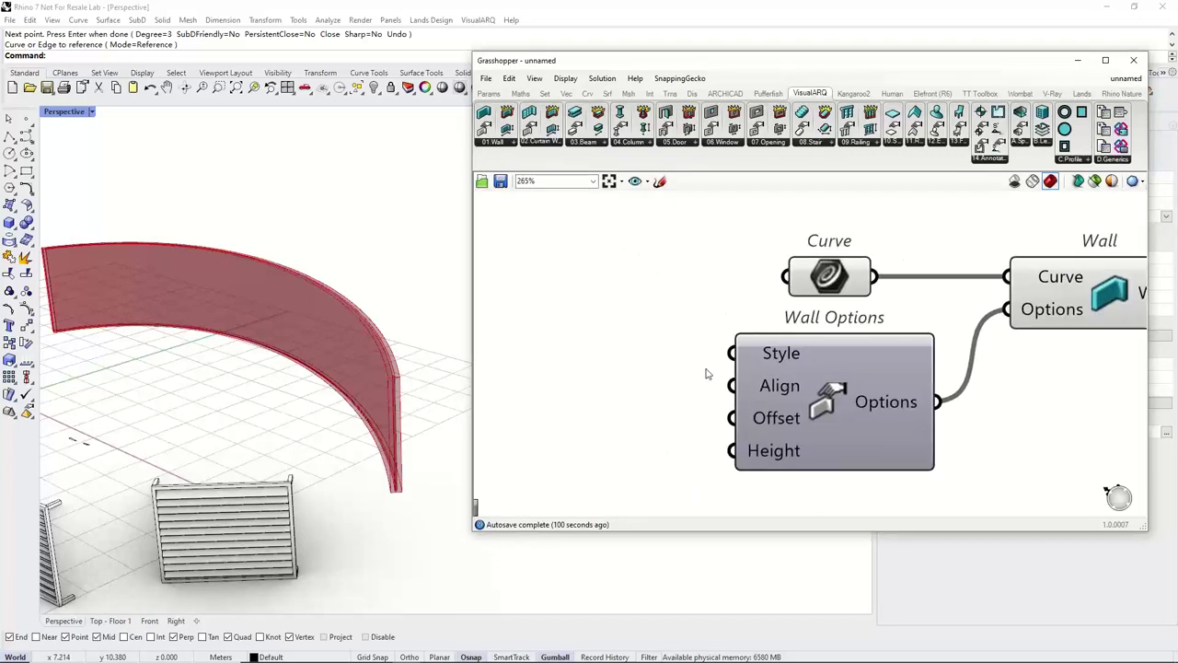
{"action": "scroll", "coordinate": [702, 445], "scroll_direction": "down", "scroll_amount": 2}
{"action": "right_click_drag", "start_coordinate": [705, 439], "coordinate": [699, 404]}
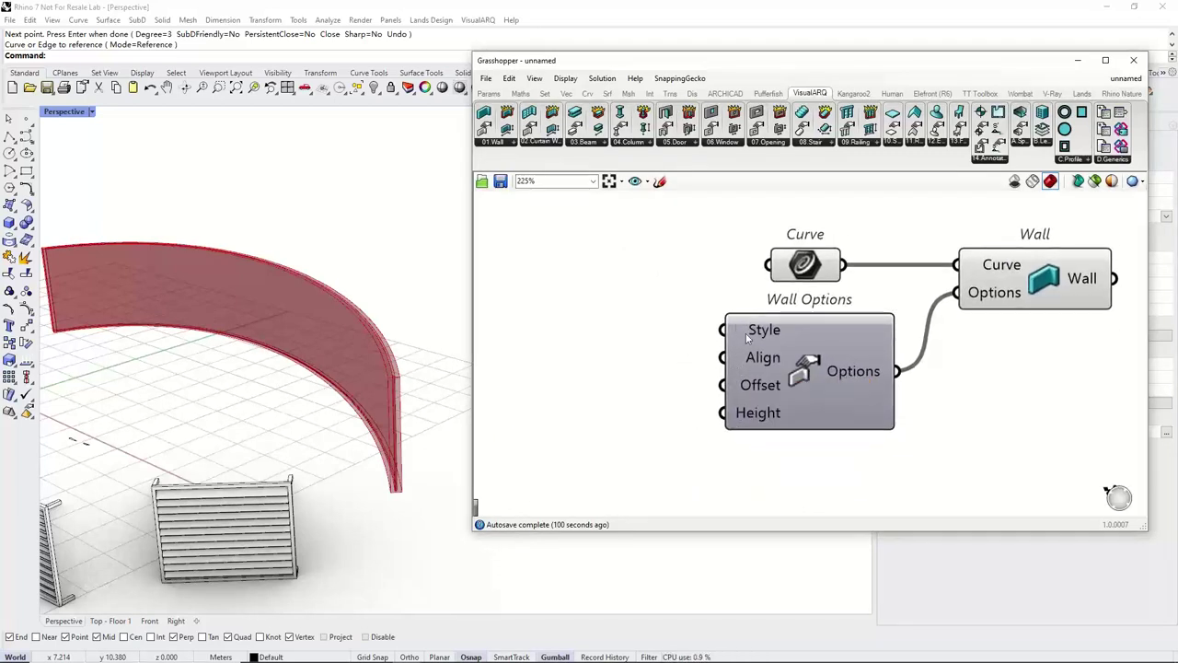
{"action": "mouse_move", "coordinate": [748, 338]}
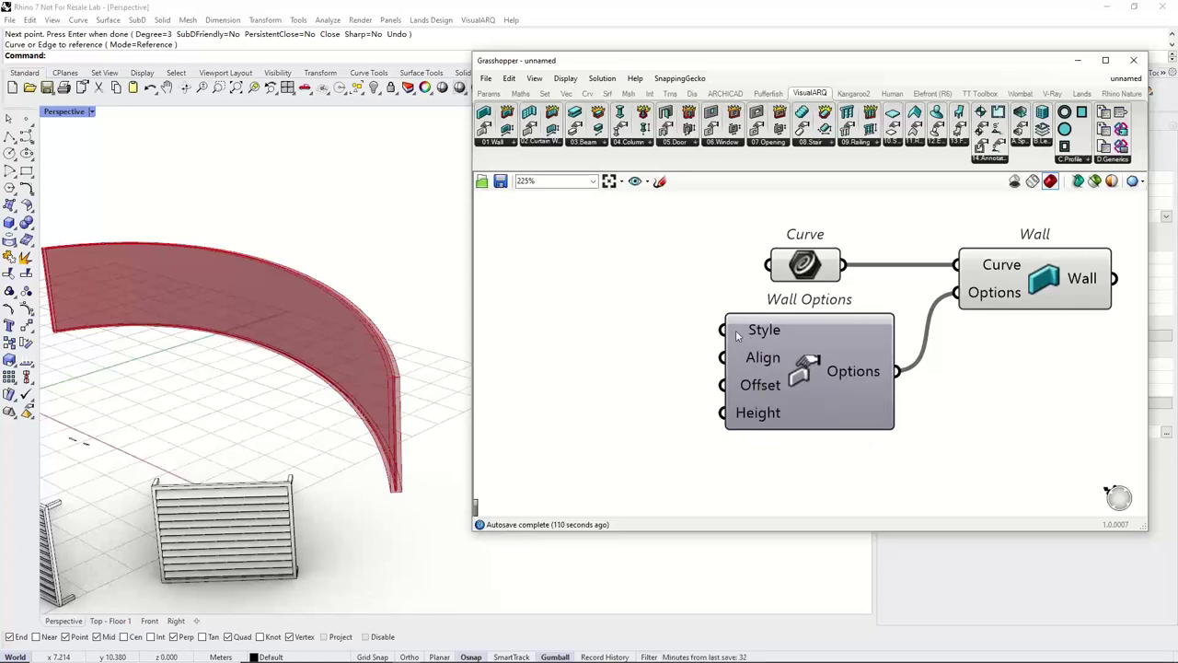
{"action": "right_click", "coordinate": [737, 336]}
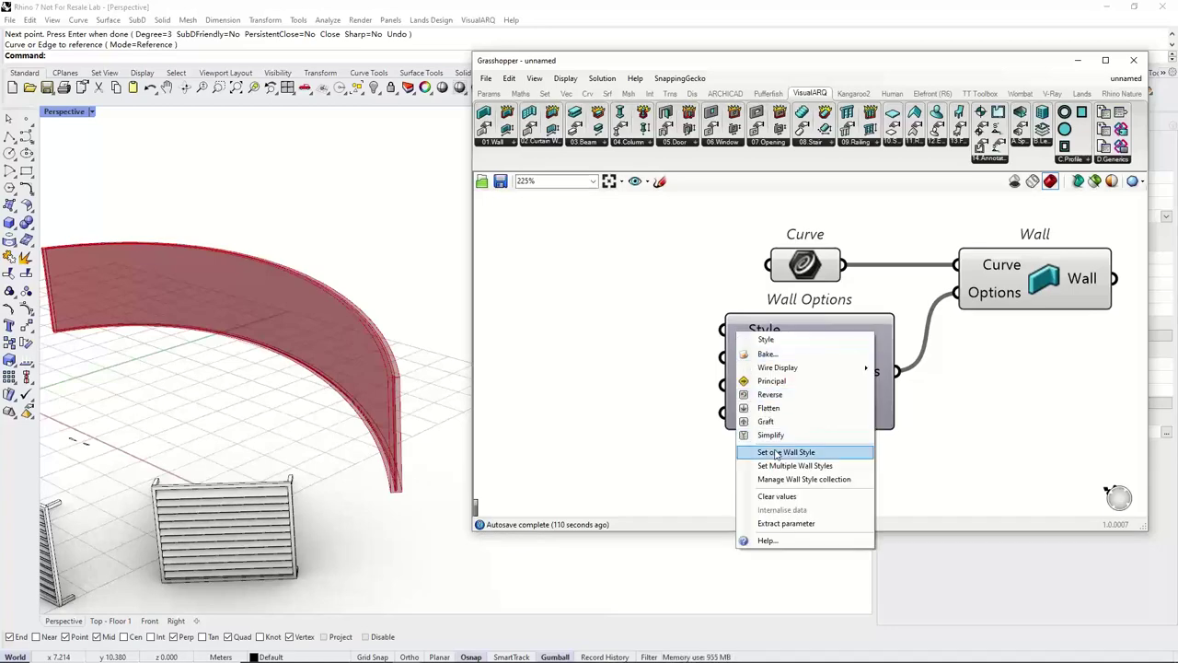
{"action": "left_click", "coordinate": [661, 271]}
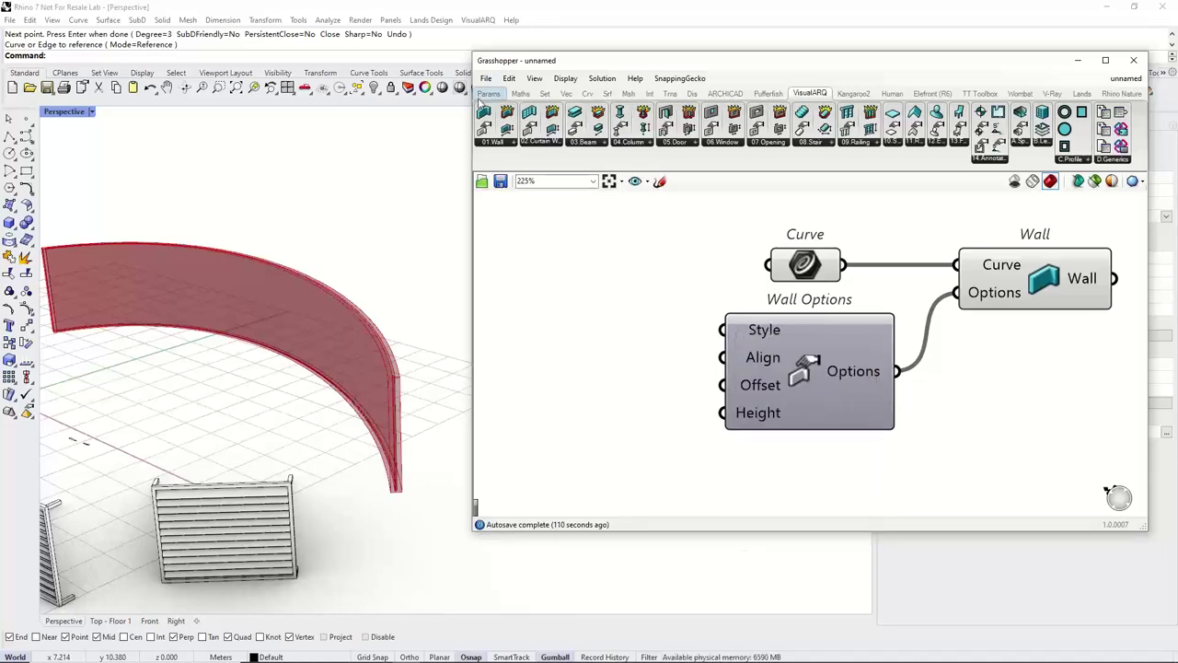
Place a Wall Style parameter on the canvas beside the Wall Options component.
{"action": "left_click", "coordinate": [487, 93]}
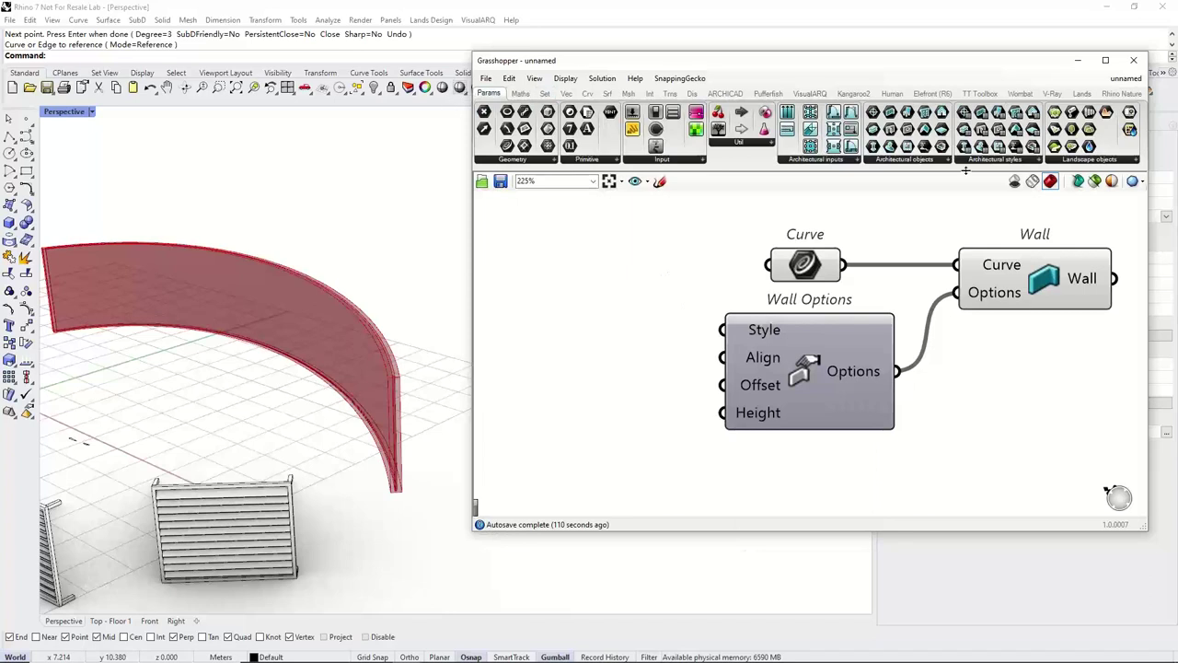
{"action": "left_click", "coordinate": [1015, 163]}
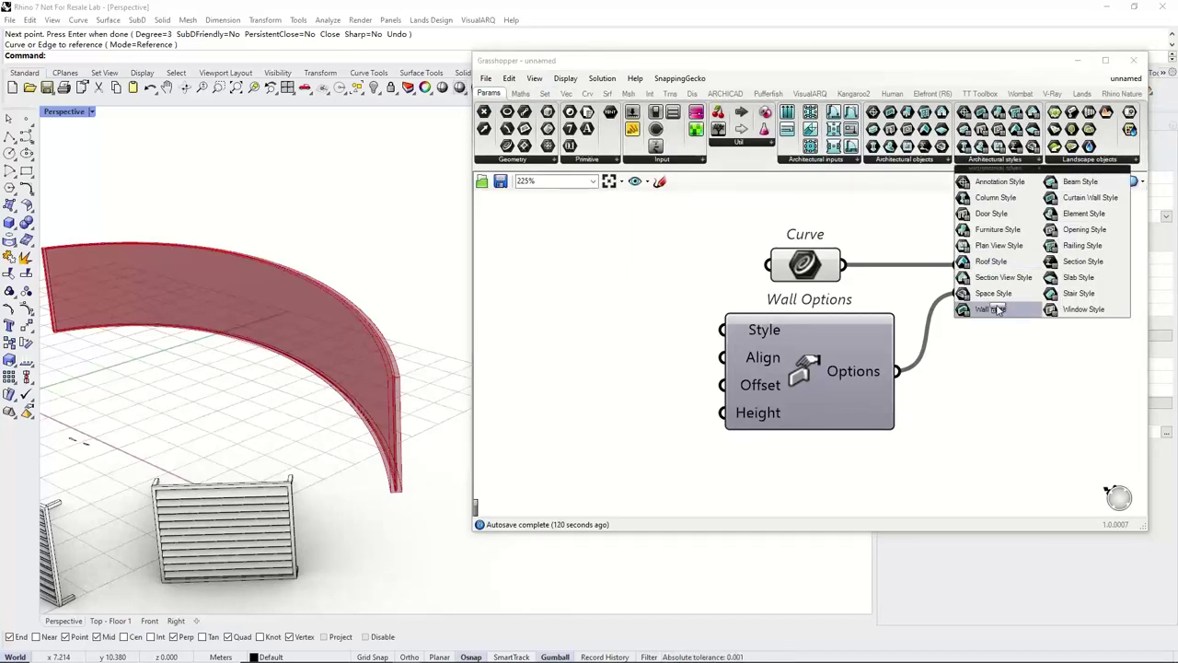
{"action": "left_click_drag", "start_coordinate": [999, 309], "coordinate": [640, 324]}
Assign the Generic 100mm style to the Wall Style parameter, connect it to the Wall Options Style input and align it.
{"action": "right_click", "coordinate": [640, 322]}
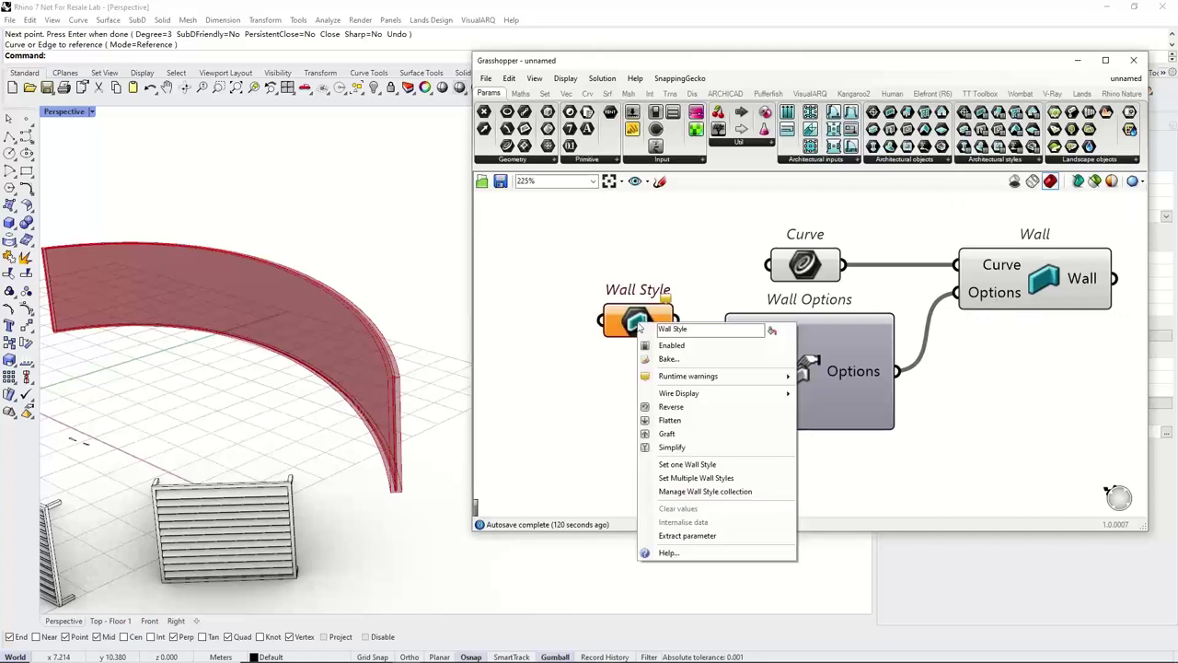
{"action": "left_click", "coordinate": [682, 464]}
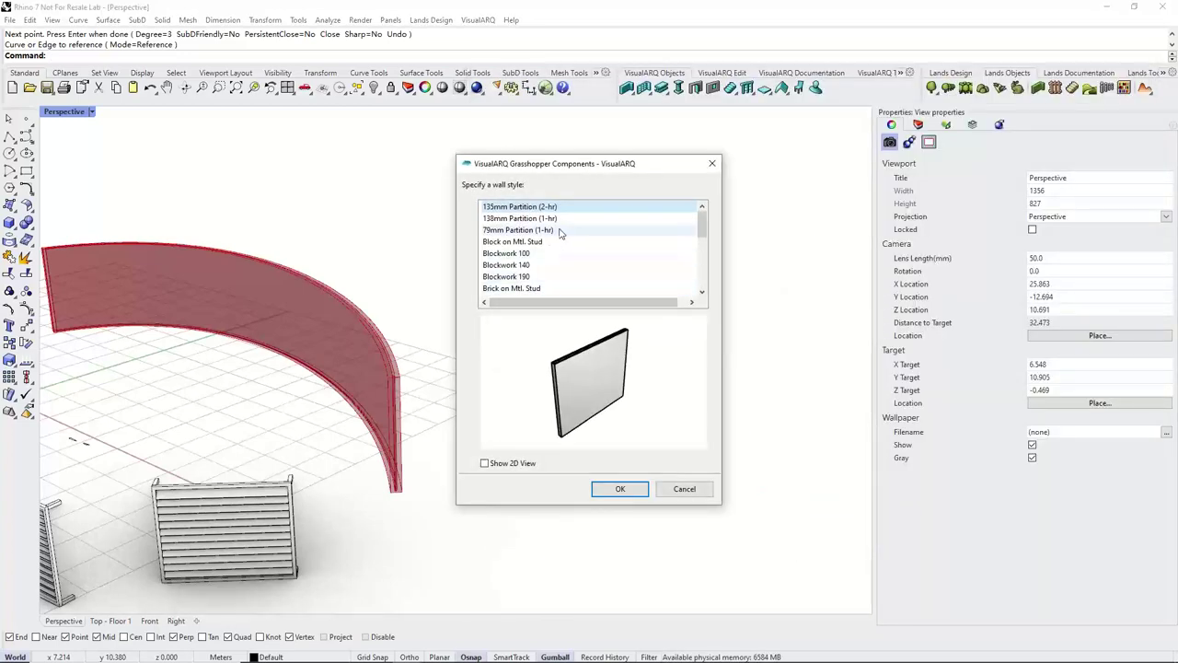
{"action": "scroll", "coordinate": [695, 228], "scroll_direction": "down", "scroll_amount": 5}
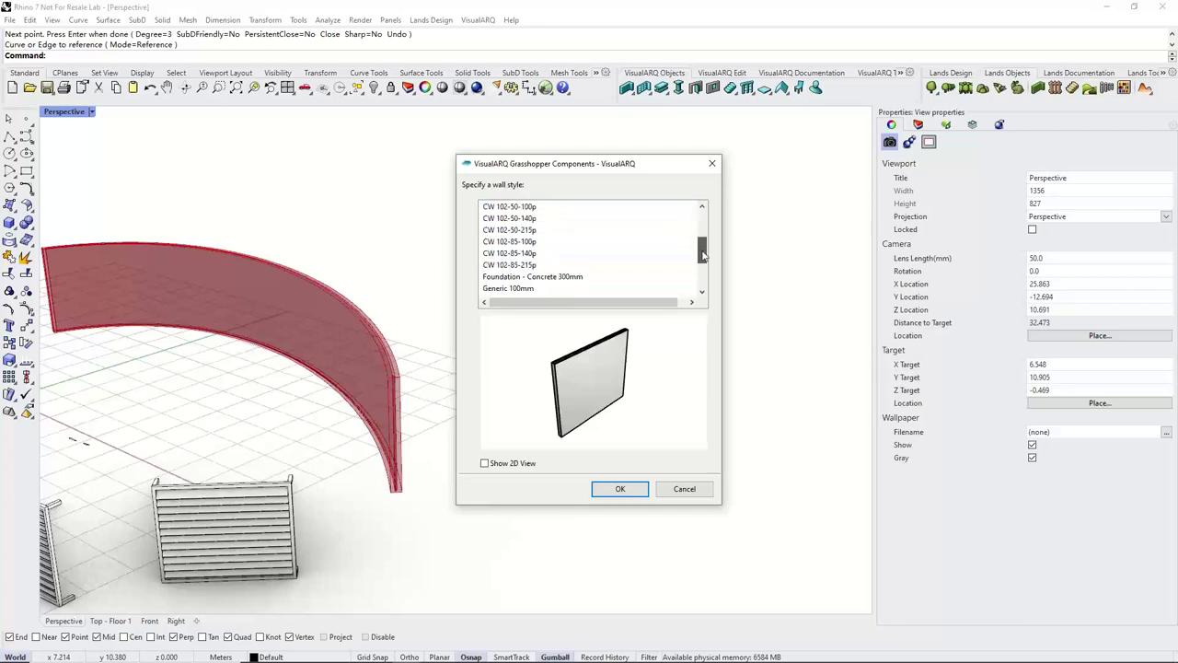
{"action": "left_click", "coordinate": [516, 261]}
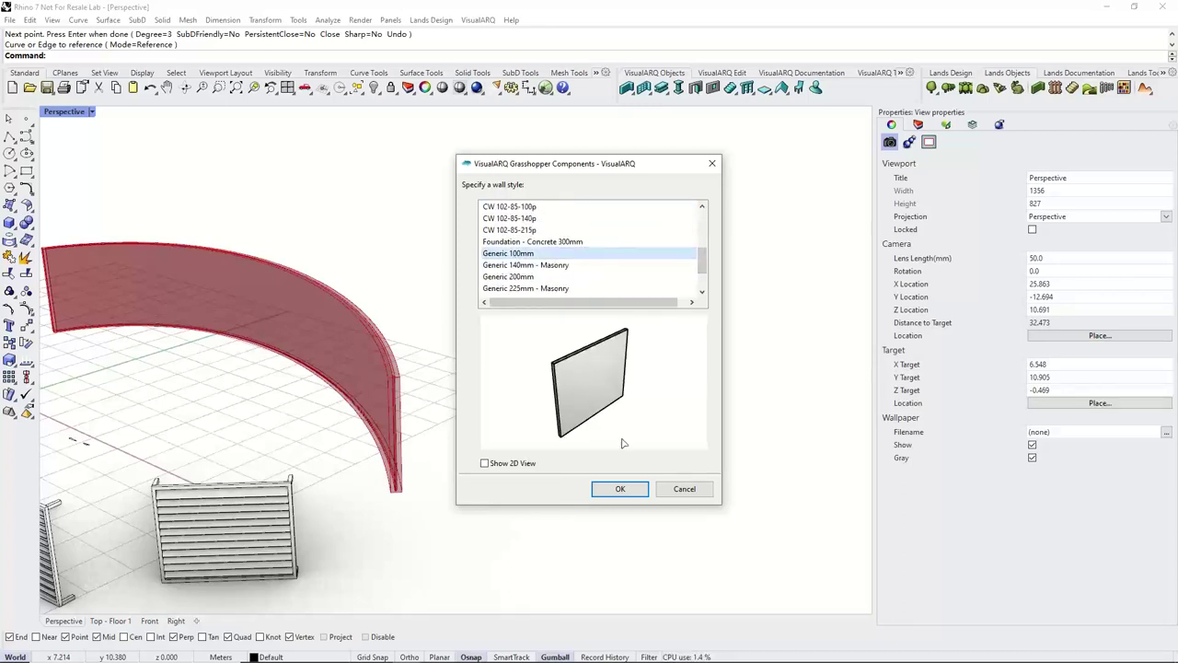
{"action": "left_click", "coordinate": [621, 489]}
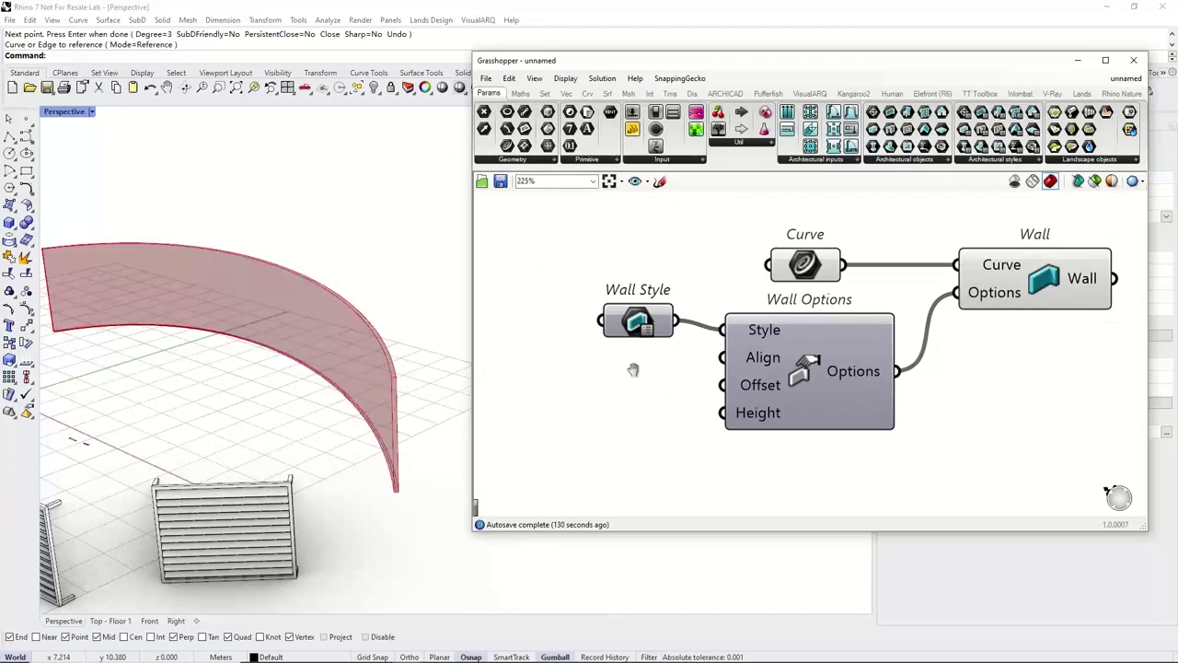
{"action": "right_click_drag", "start_coordinate": [633, 369], "coordinate": [691, 353]}
{"action": "left_click_drag", "start_coordinate": [696, 305], "coordinate": [702, 314]}
{"action": "right_click_drag", "start_coordinate": [581, 389], "coordinate": [599, 389]}
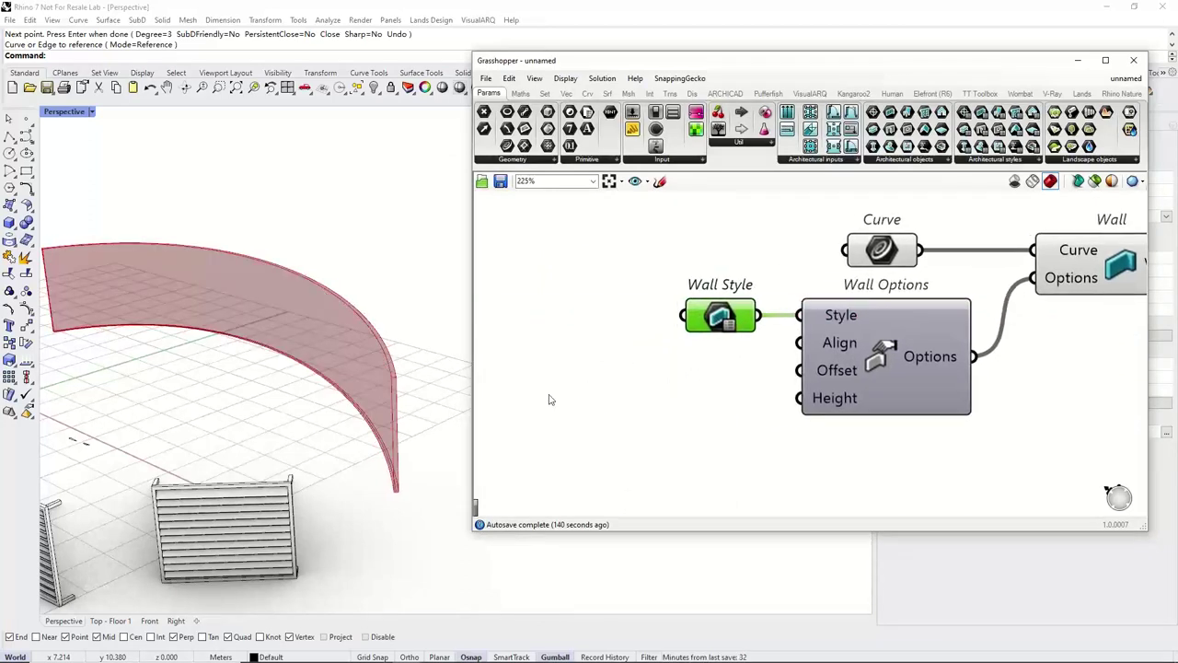
Add a one-decimal number slider starting at 1.0 and connect it to the Wall Options Height input.
{"action": "double_click", "coordinate": [549, 398]}
{"action": "type", "text": "1"}
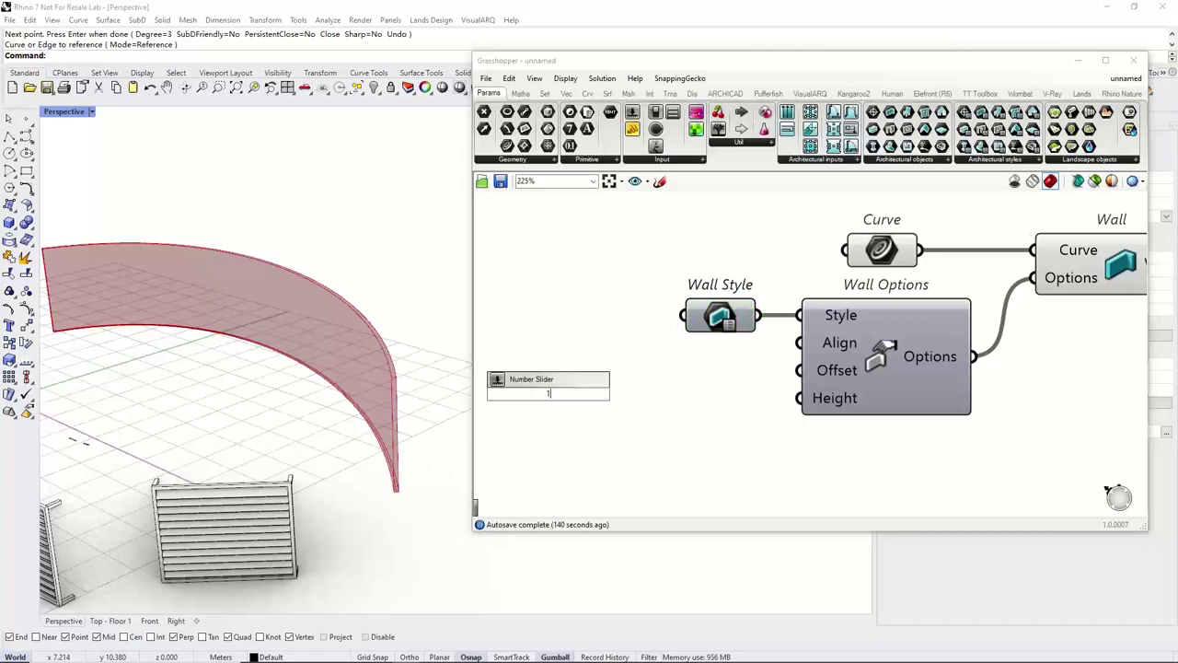
{"action": "type", "text": ".0.5"}
{"action": "key", "text": "Return"}
{"action": "left_click_drag", "start_coordinate": [695, 394], "coordinate": [824, 403]}
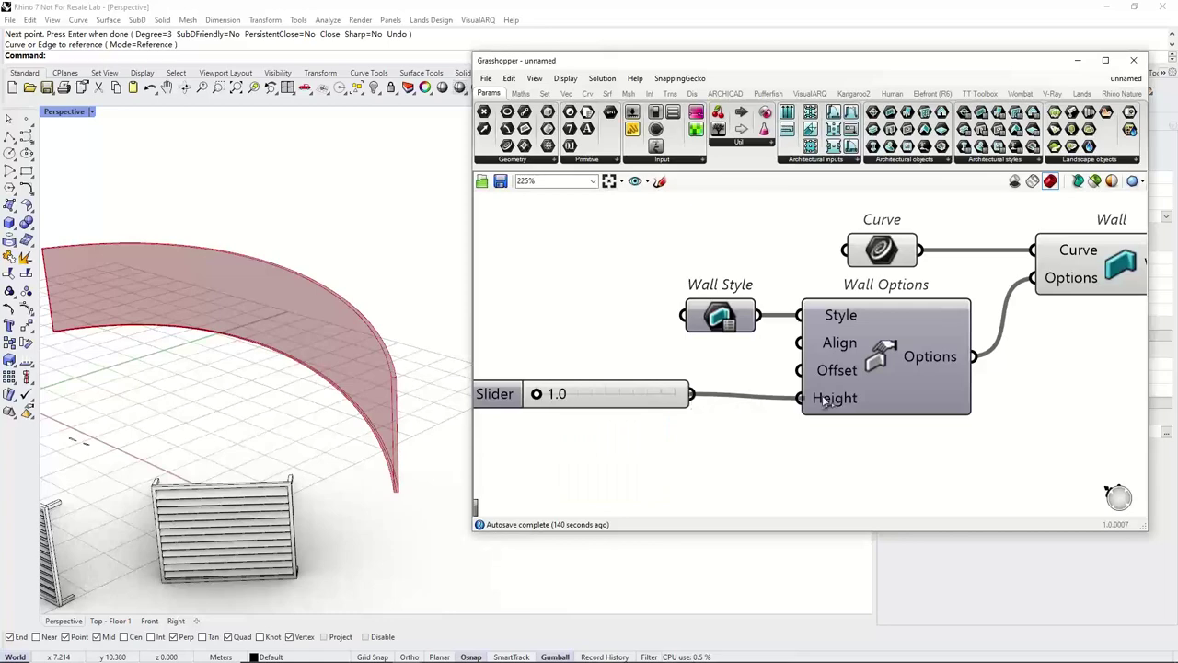
Set the wall height slider to 2.3.
{"action": "mouse_move", "coordinate": [560, 394]}
{"action": "left_mouse_down"}
{"action": "mouse_move", "coordinate": [610, 395]}
{"action": "mouse_move", "coordinate": [581, 394]}
{"action": "left_mouse_up"}
{"action": "scroll", "coordinate": [581, 394], "scroll_direction": "down", "scroll_amount": 2}
{"action": "right_click_drag", "start_coordinate": [631, 401], "coordinate": [606, 411]}
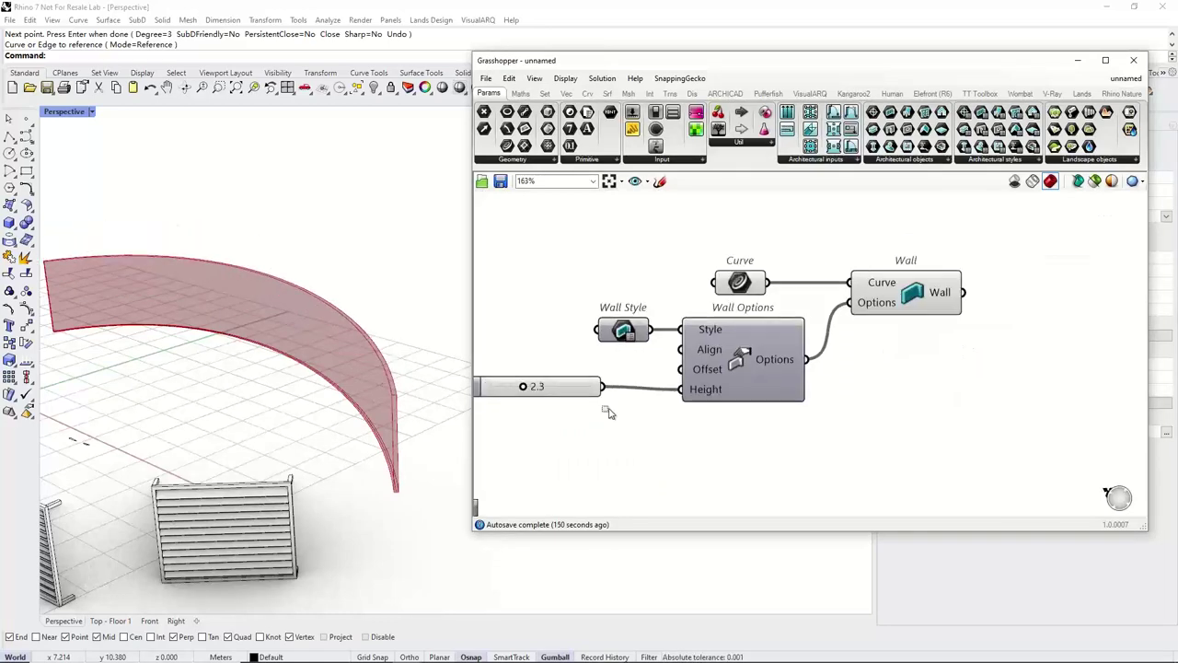
{"action": "left_click", "coordinate": [582, 391]}
{"action": "scroll", "coordinate": [581, 391], "scroll_direction": "down", "scroll_amount": 1}
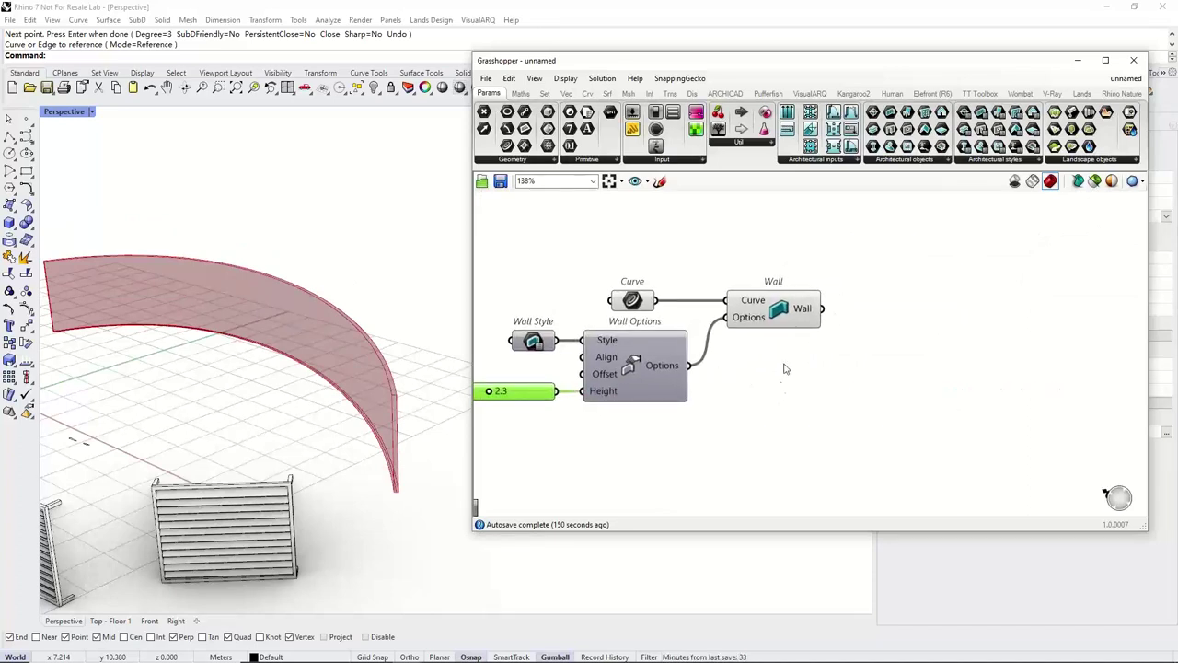
Select the Wall component and the Curve parameter in turn to examine which geometry each one represents in the model.
{"action": "right_click_drag", "start_coordinate": [785, 334], "coordinate": [748, 329]}
{"action": "scroll", "coordinate": [738, 305], "scroll_direction": "up", "scroll_amount": 1}
{"action": "left_click", "coordinate": [738, 305]}
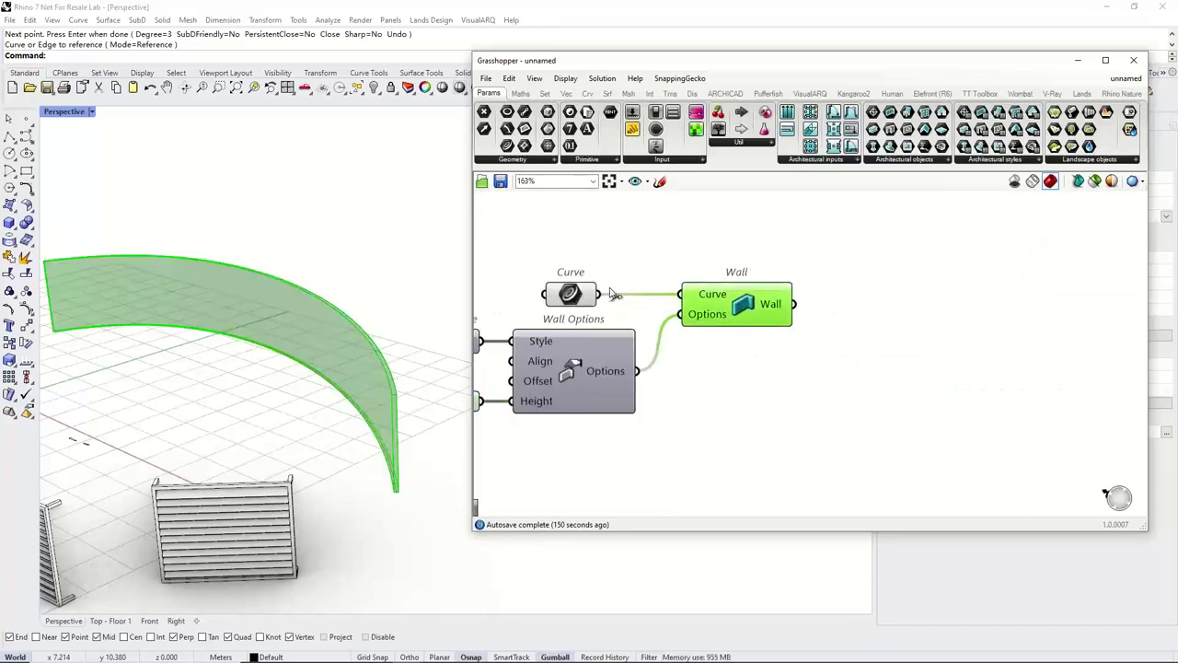
{"action": "left_click", "coordinate": [573, 293]}
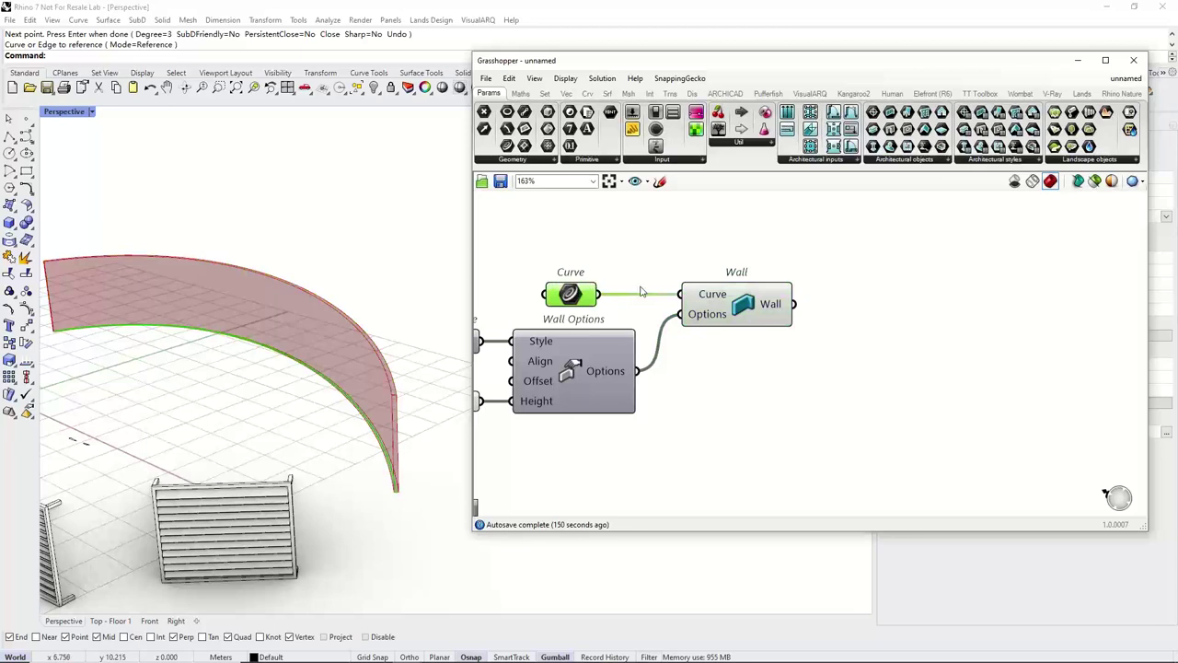
{"action": "right_click_drag", "start_coordinate": [703, 228], "coordinate": [641, 230]}
{"action": "left_click", "coordinate": [641, 230]}
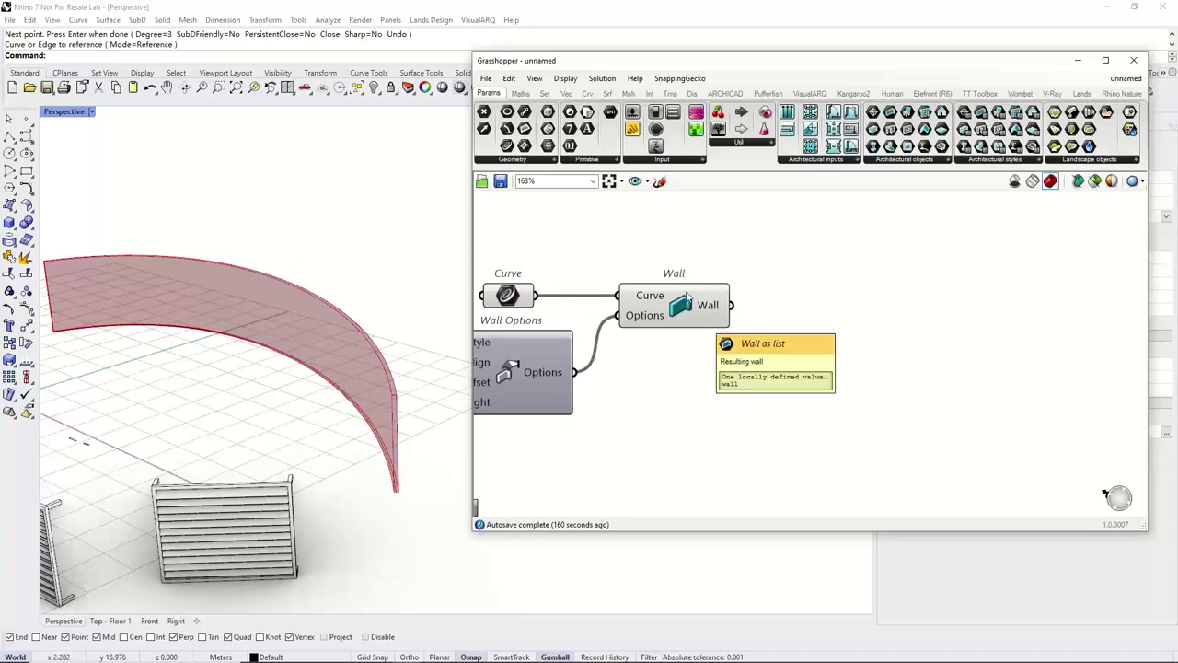
Add a Deconstruct Wall component after the Wall component and feed it from the Wall output.
{"action": "left_click", "coordinate": [808, 94]}
{"action": "left_click", "coordinate": [498, 143]}
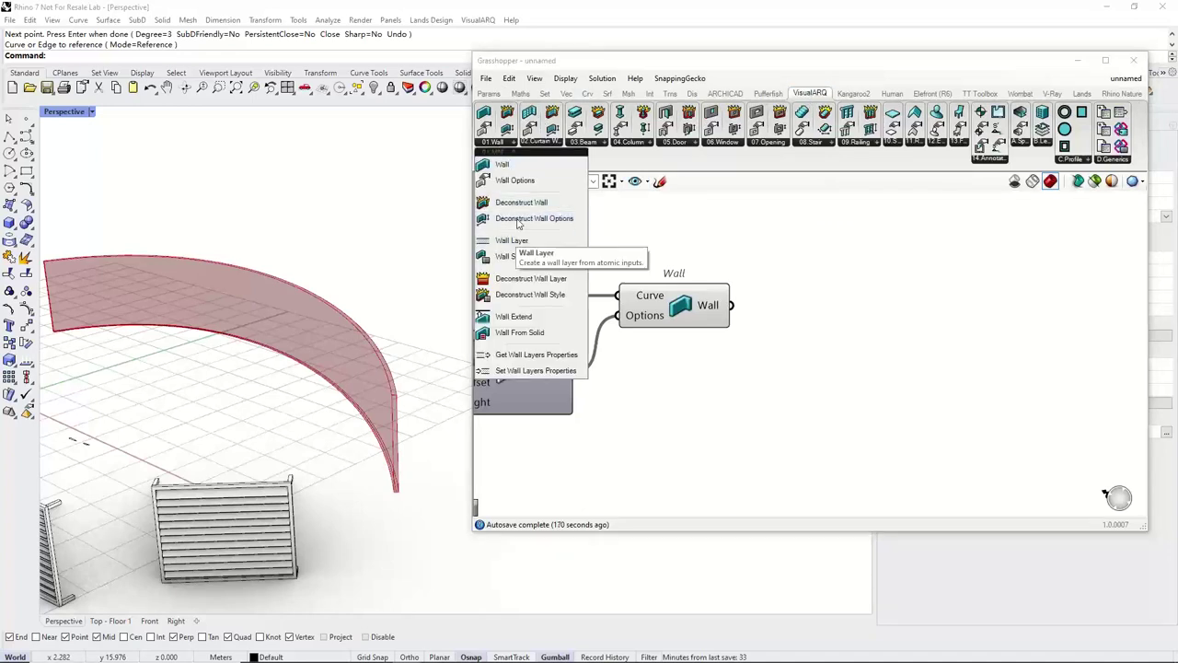
{"action": "left_click_drag", "start_coordinate": [522, 204], "coordinate": [821, 303]}
{"action": "right_click_drag", "start_coordinate": [821, 303], "coordinate": [865, 296]}
{"action": "right_click_drag", "start_coordinate": [768, 307], "coordinate": [696, 297]}
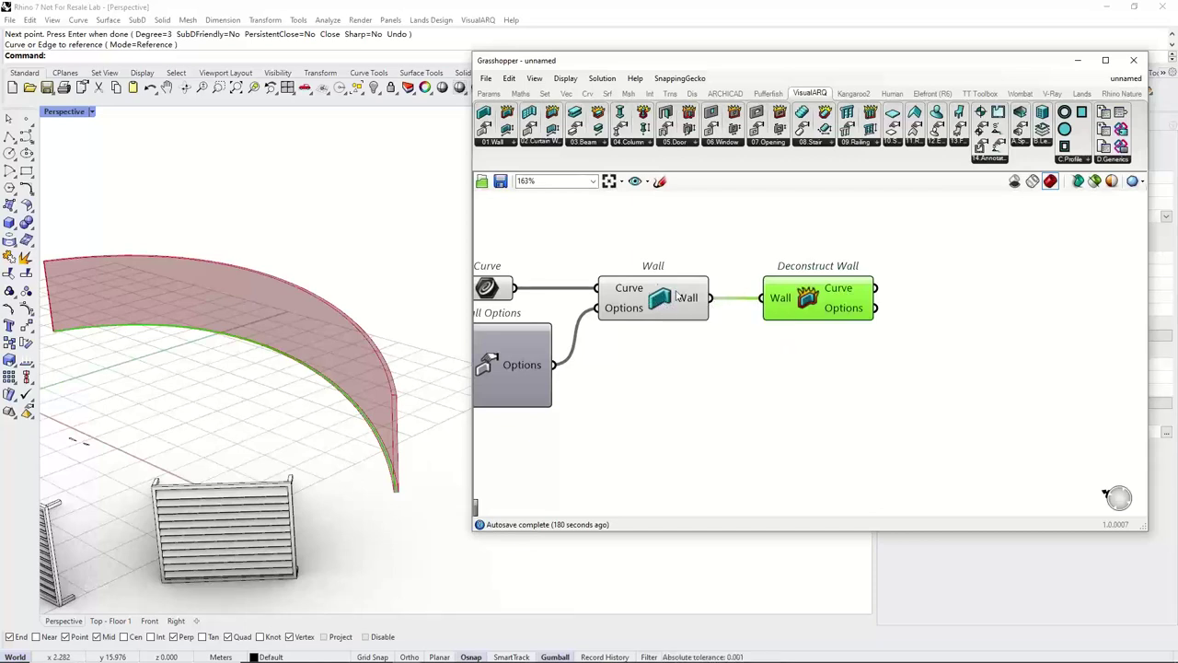
{"action": "right_click_drag", "start_coordinate": [733, 307], "coordinate": [702, 304]}
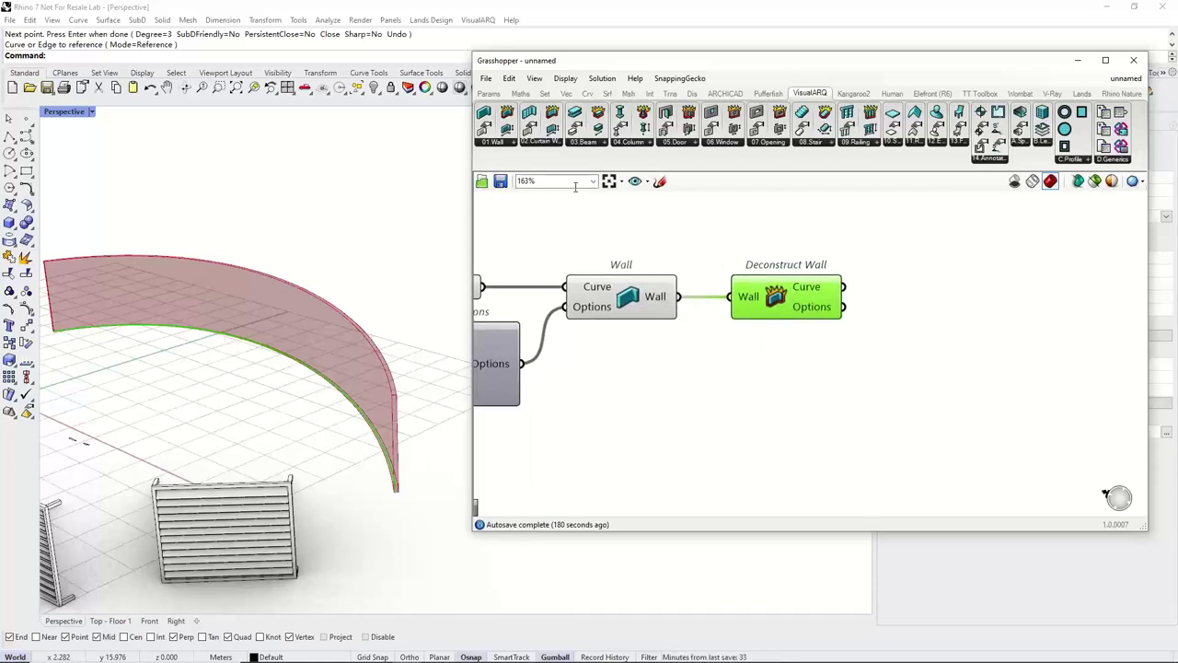
{"action": "left_click", "coordinate": [502, 143]}
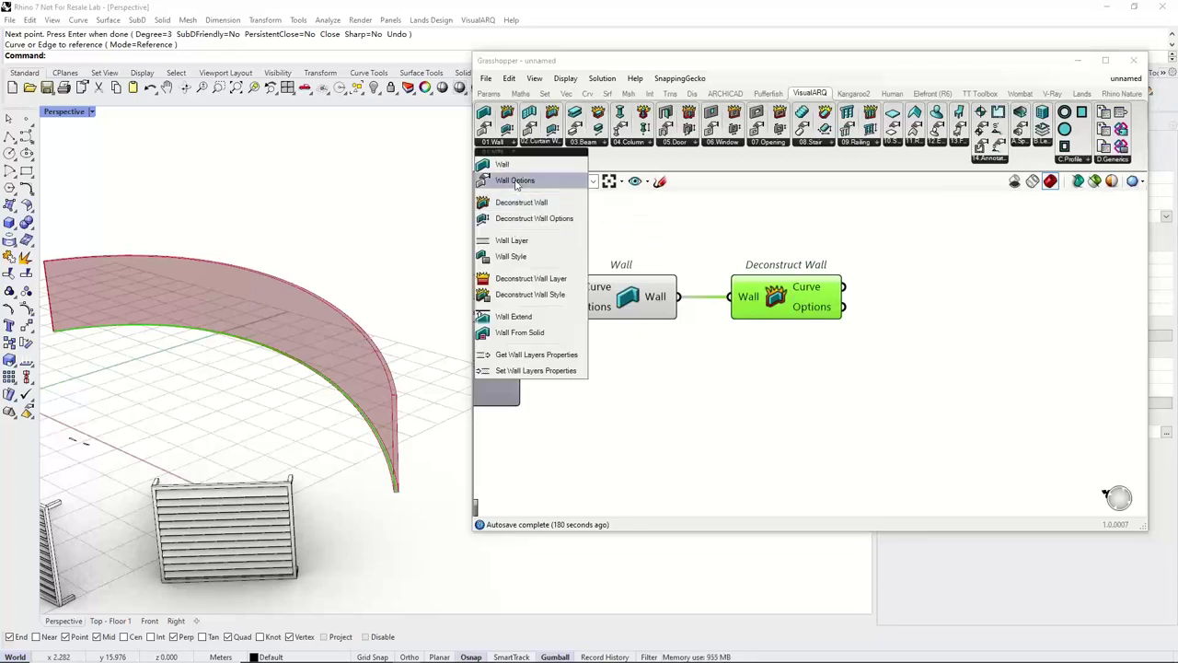
{"action": "left_click_drag", "start_coordinate": [516, 180], "coordinate": [937, 314]}
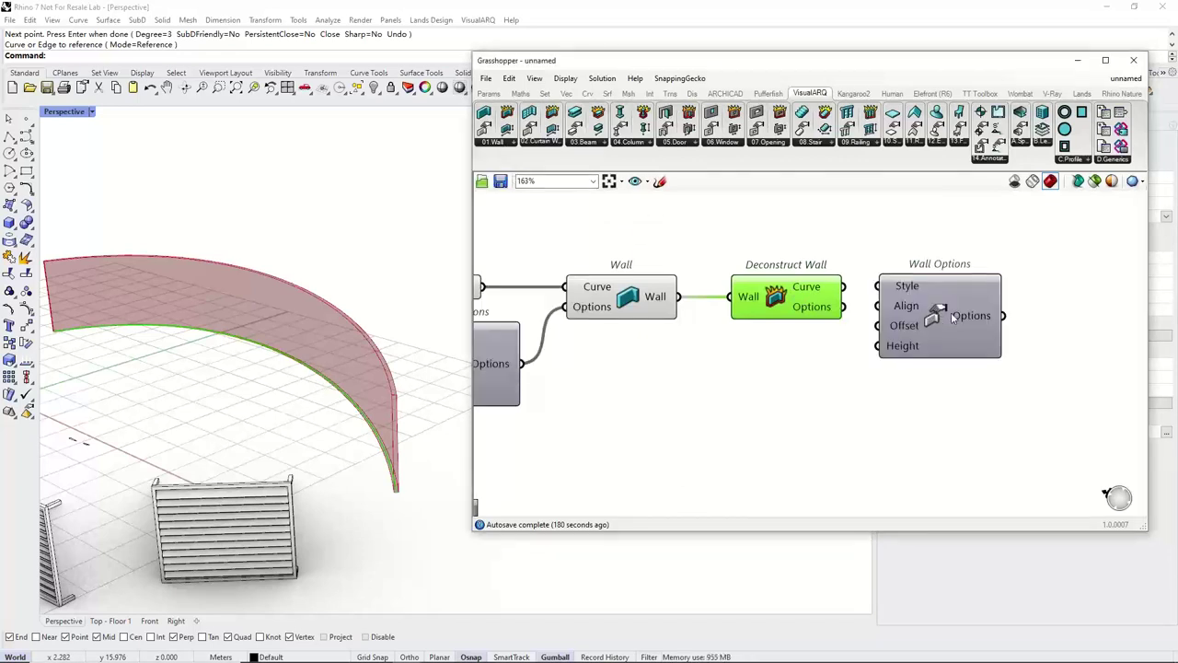
{"action": "left_click", "coordinate": [953, 317]}
{"action": "key", "text": "Delete"}
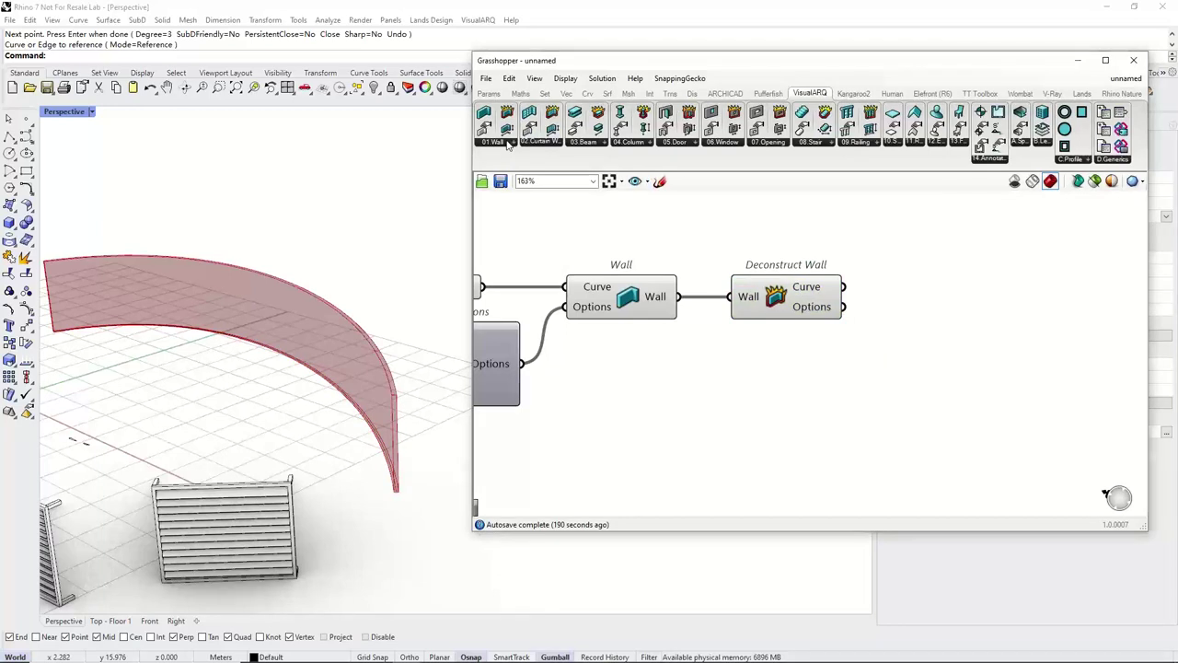
Add a Deconstruct Wall Options component and connect the Deconstruct Wall component's Options output to its input.
{"action": "left_click", "coordinate": [503, 143]}
{"action": "left_click_drag", "start_coordinate": [525, 219], "coordinate": [931, 308]}
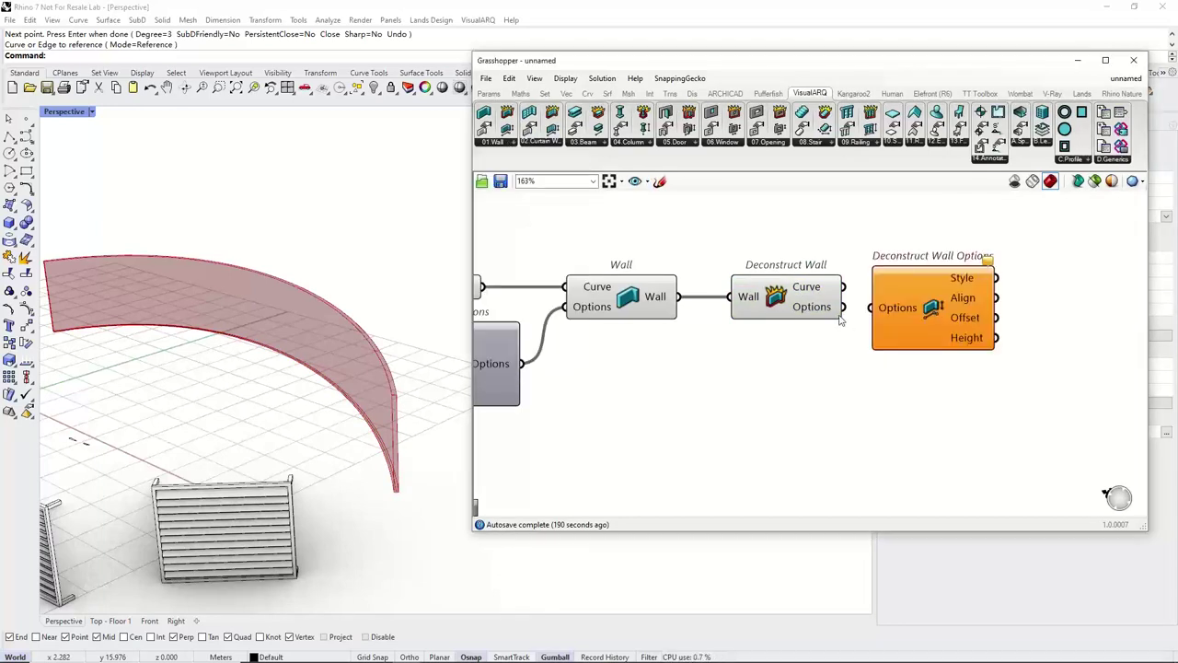
{"action": "left_click_drag", "start_coordinate": [842, 309], "coordinate": [871, 307]}
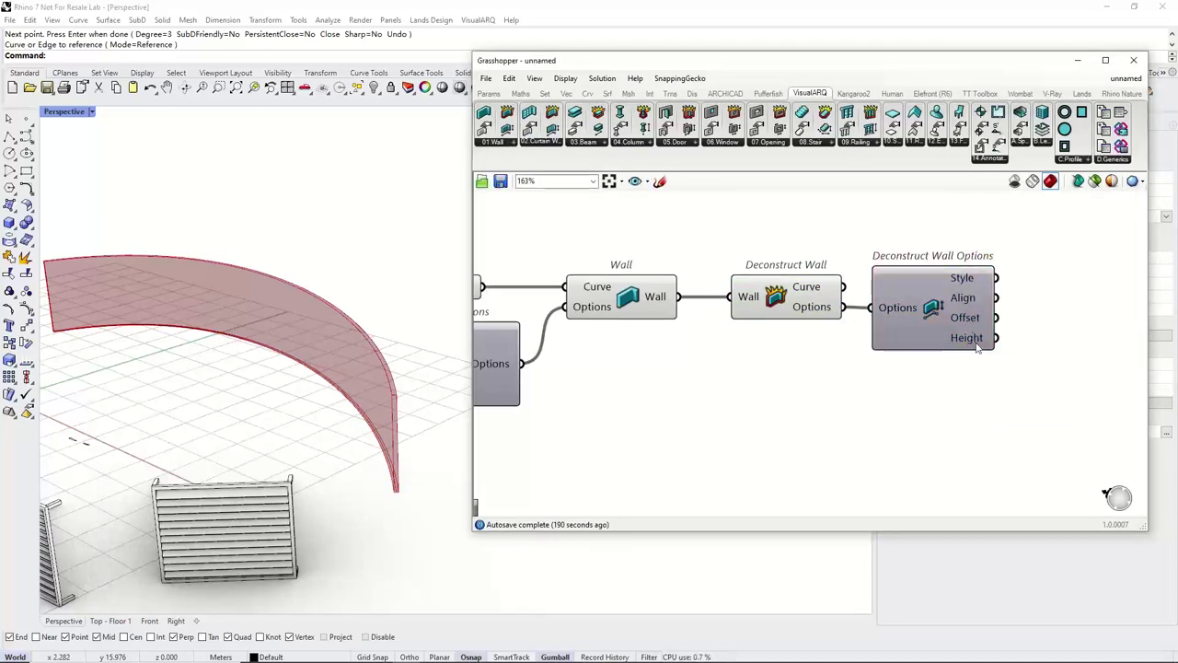
{"action": "mouse_move", "coordinate": [978, 347]}
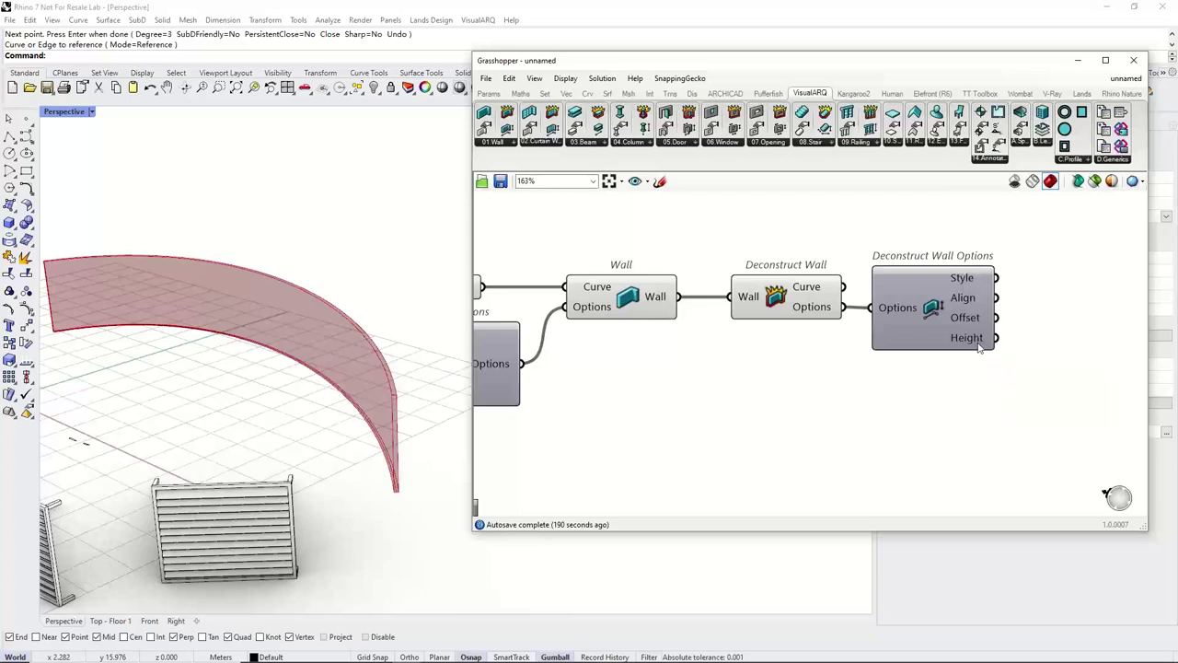
{"action": "scroll", "coordinate": [786, 362], "scroll_direction": "down", "scroll_amount": 1}
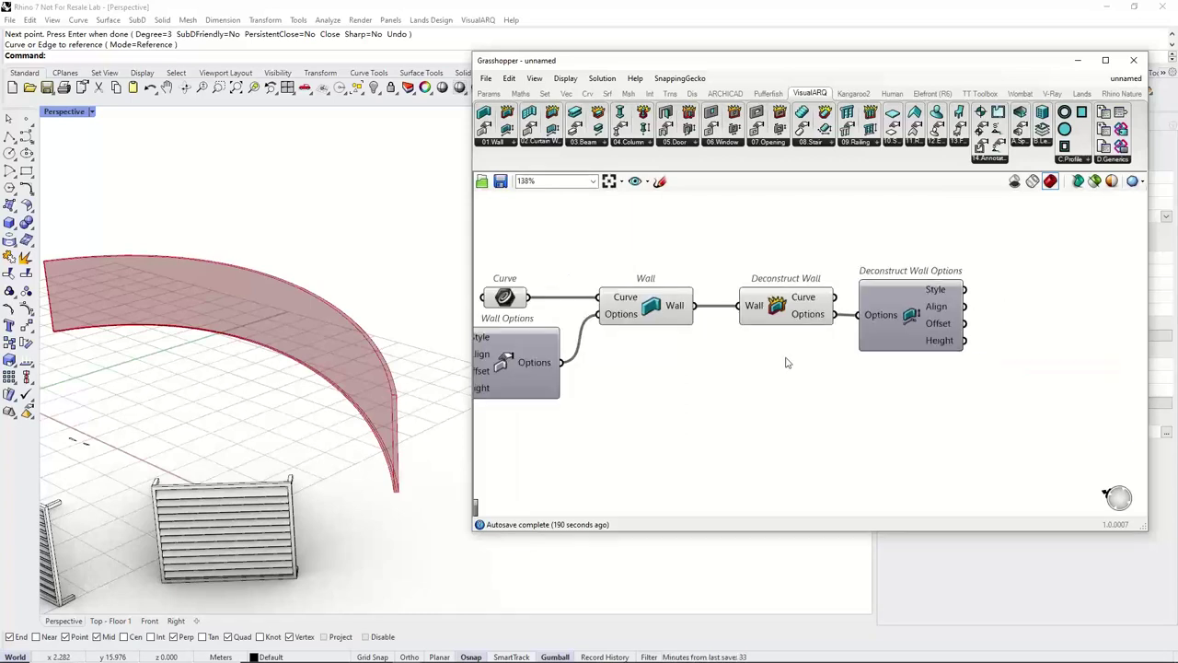
Move the Deconstruct Wall component closer to the Wall component.
{"action": "scroll", "coordinate": [786, 362], "scroll_direction": "up", "scroll_amount": 1}
{"action": "left_click_drag", "start_coordinate": [758, 324], "coordinate": [735, 324]}
{"action": "scroll", "coordinate": [771, 363], "scroll_direction": "down", "scroll_amount": 1}
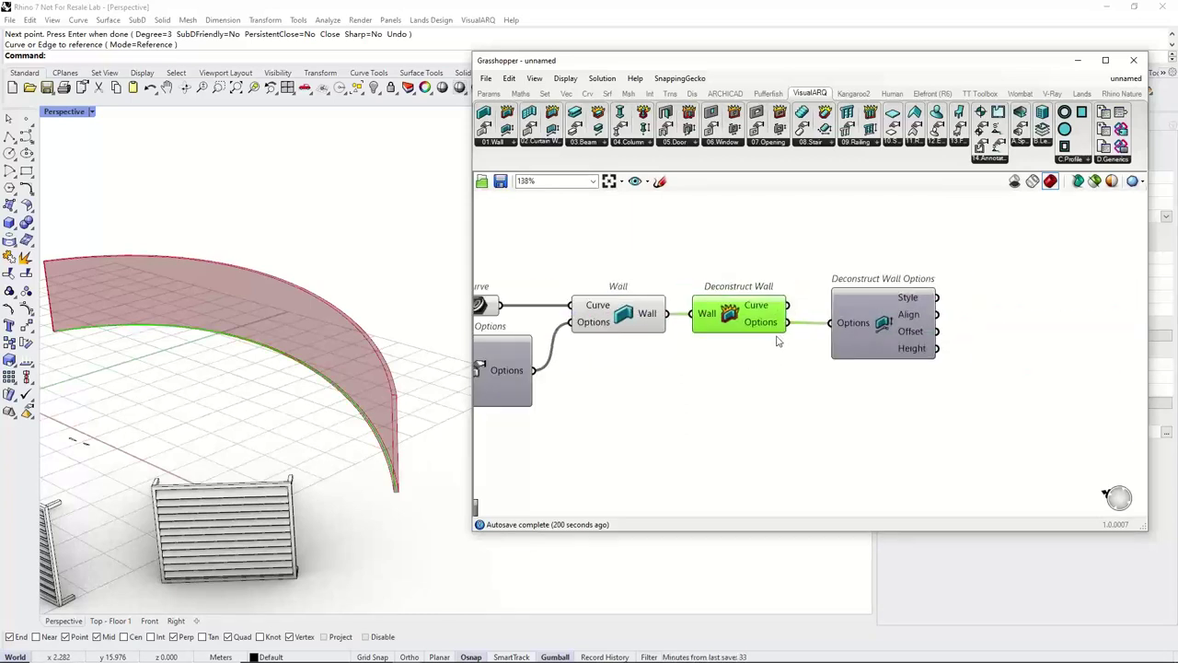
Add a Divide Curve component below the Deconstruct Wall Options component.
{"action": "scroll", "coordinate": [778, 340], "scroll_direction": "down", "scroll_amount": 1}
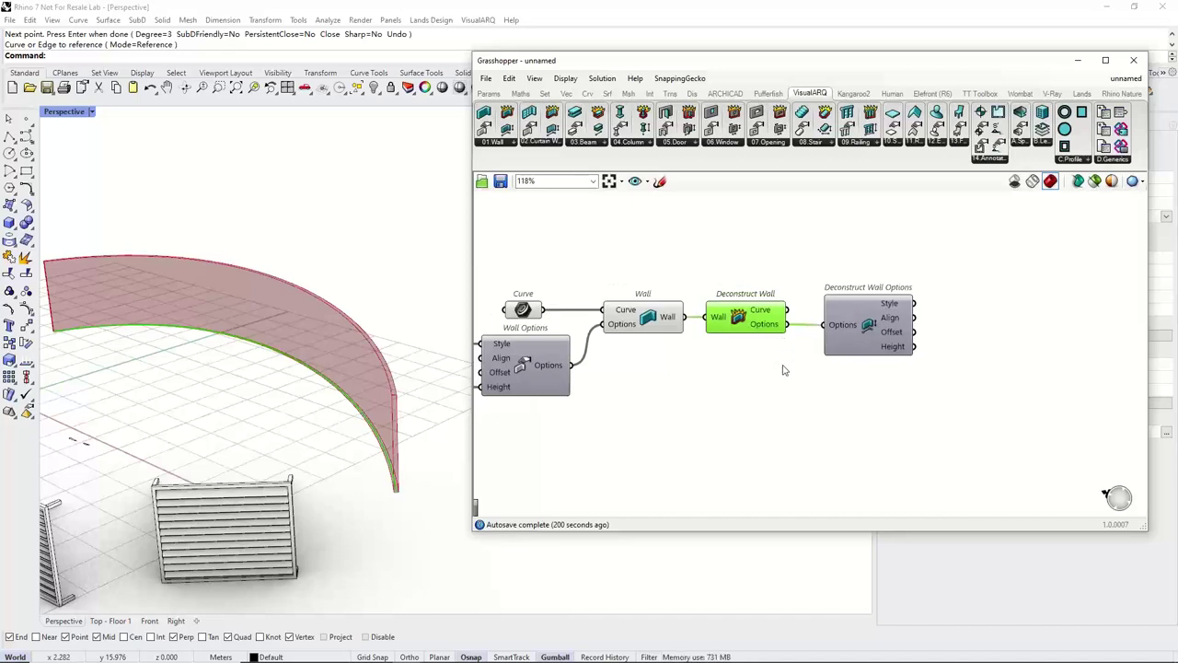
{"action": "left_click", "coordinate": [783, 370]}
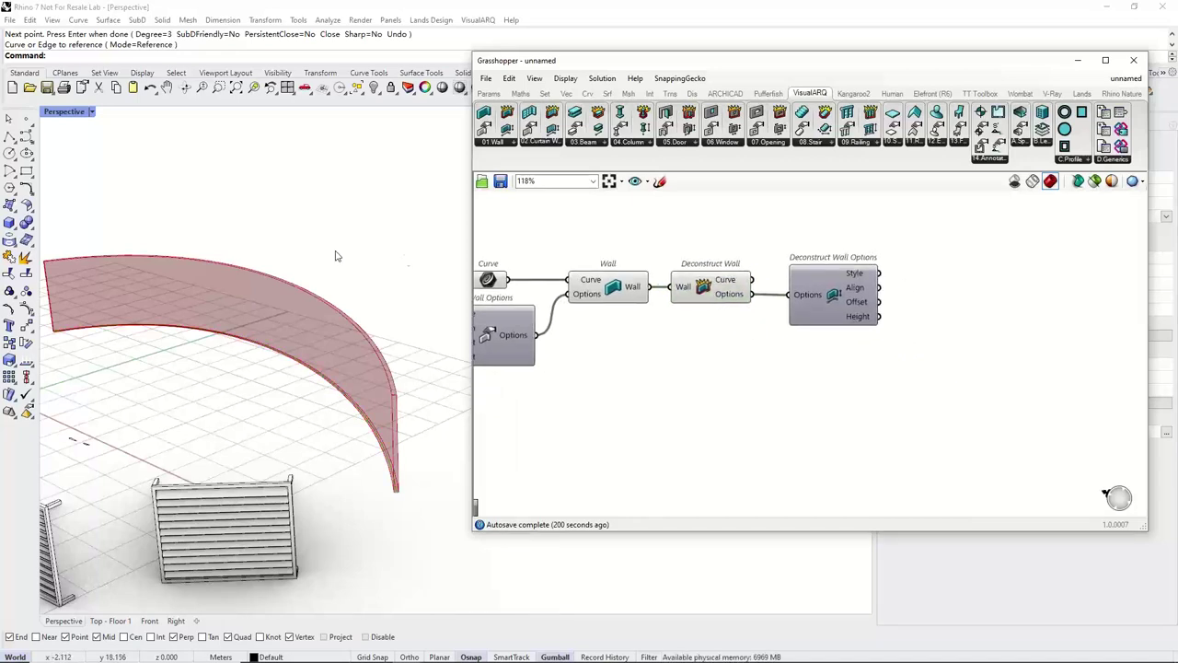
{"action": "right_click_drag", "start_coordinate": [281, 384], "coordinate": [162, 310]}
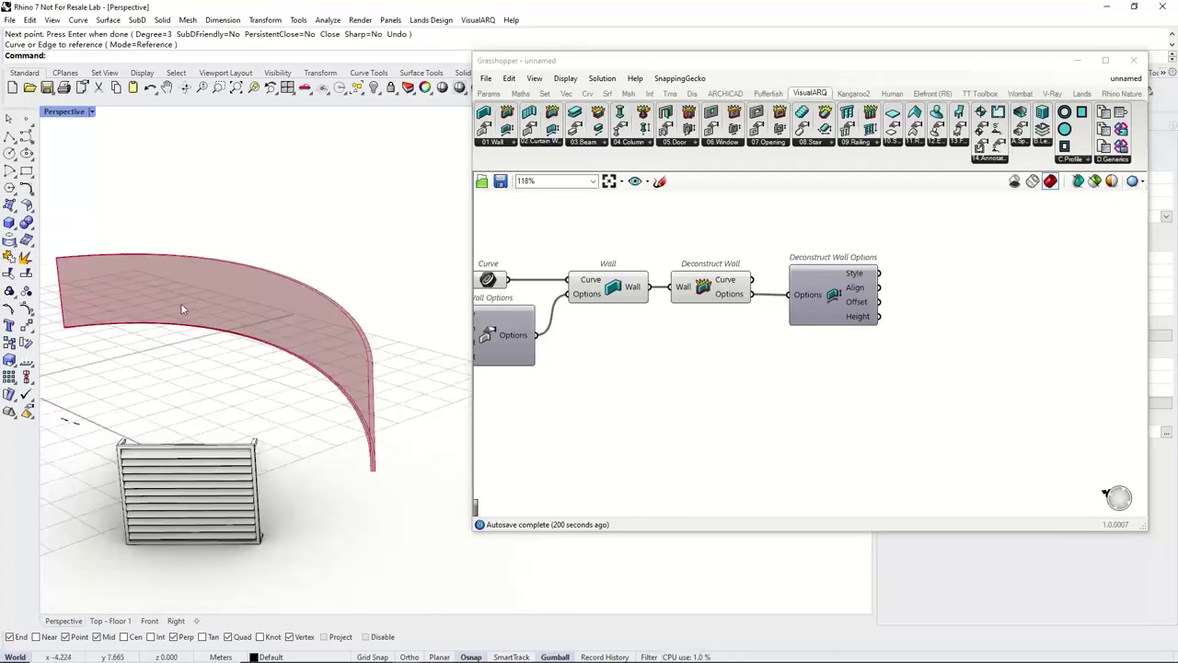
{"action": "left_click", "coordinate": [784, 400]}
{"action": "double_click", "coordinate": [770, 411]}
{"action": "type", "text": "divde"}
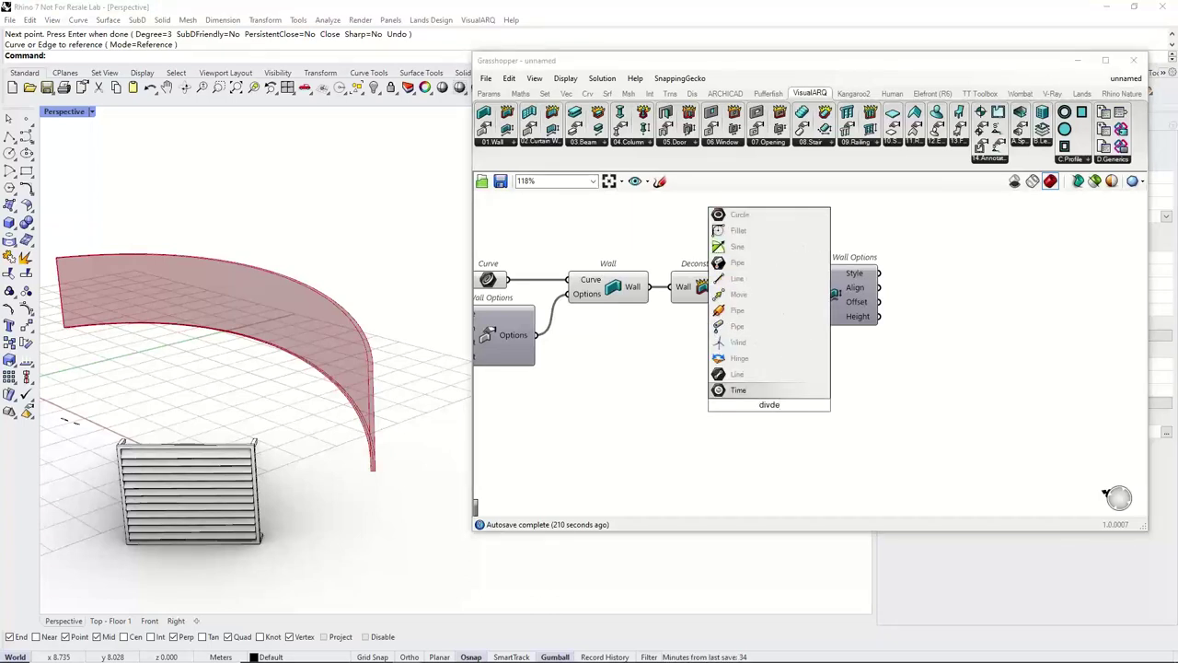
{"action": "left_click_drag", "start_coordinate": [774, 405], "coordinate": [789, 406]}
{"action": "type", "text": "divide"}
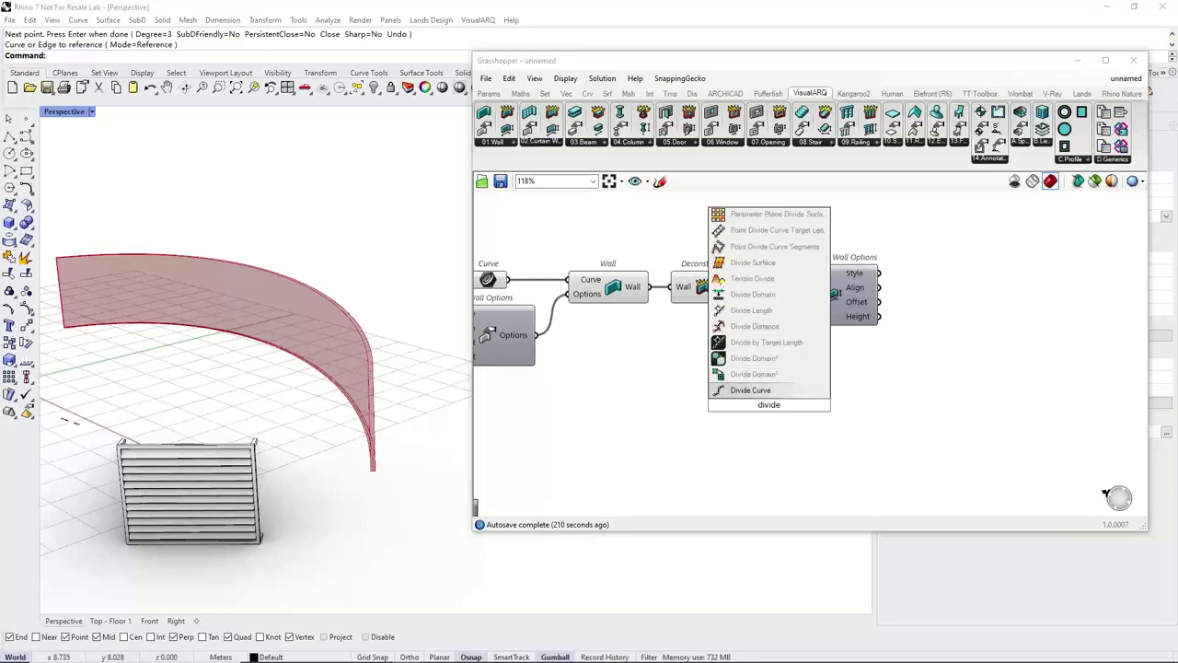
{"action": "left_click", "coordinate": [752, 391]}
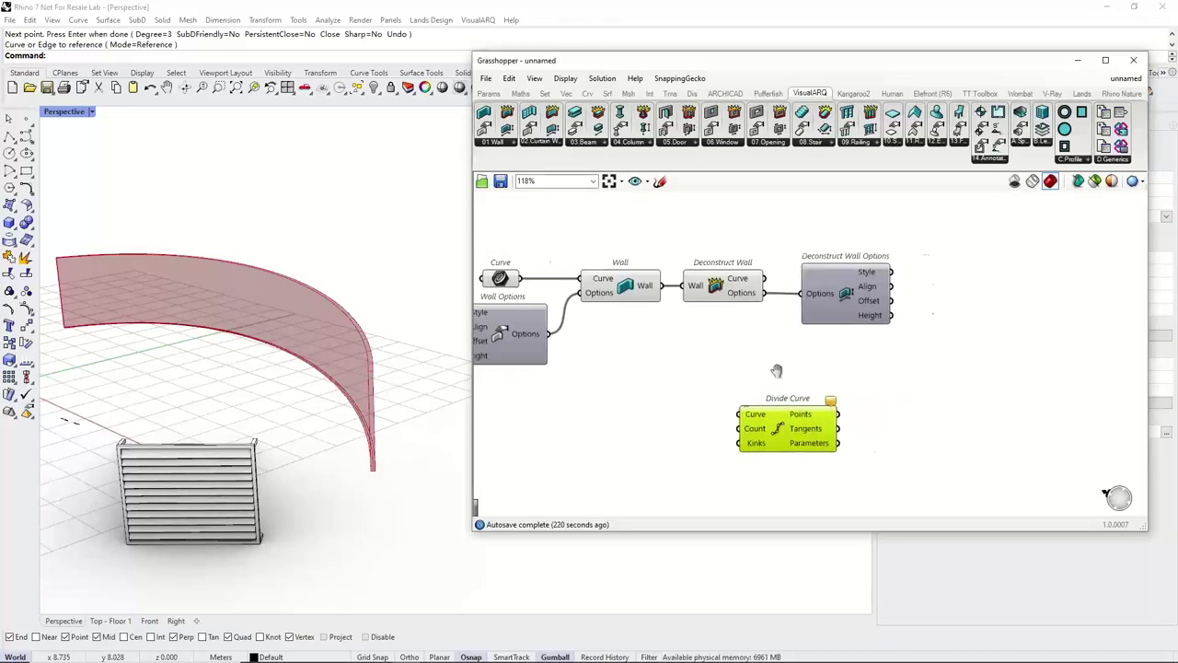
Connect the Deconstruct Wall component's Curve output to Divide Curve's Curve input and move Divide Curve away from the wall components.
{"action": "right_click_drag", "start_coordinate": [777, 370], "coordinate": [851, 358]}
{"action": "left_click", "coordinate": [575, 266]}
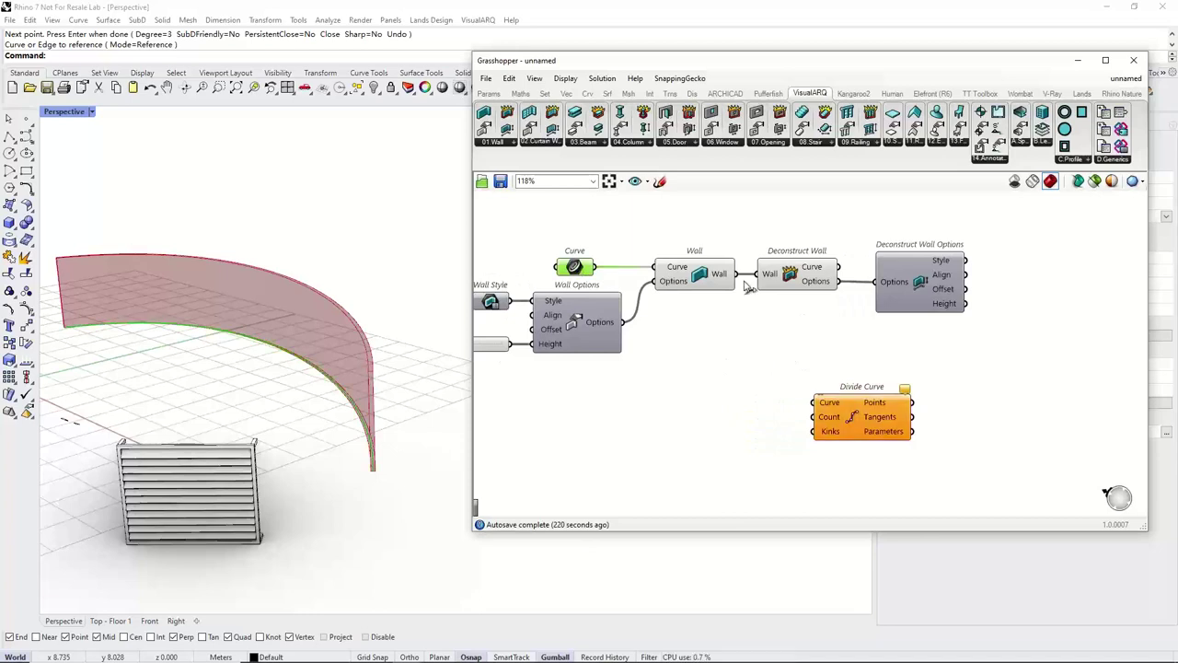
{"action": "left_click", "coordinate": [829, 274]}
{"action": "left_click_drag", "start_coordinate": [839, 269], "coordinate": [825, 398]}
{"action": "right_click_drag", "start_coordinate": [870, 413], "coordinate": [761, 404]}
{"action": "left_click_drag", "start_coordinate": [762, 404], "coordinate": [959, 392]}
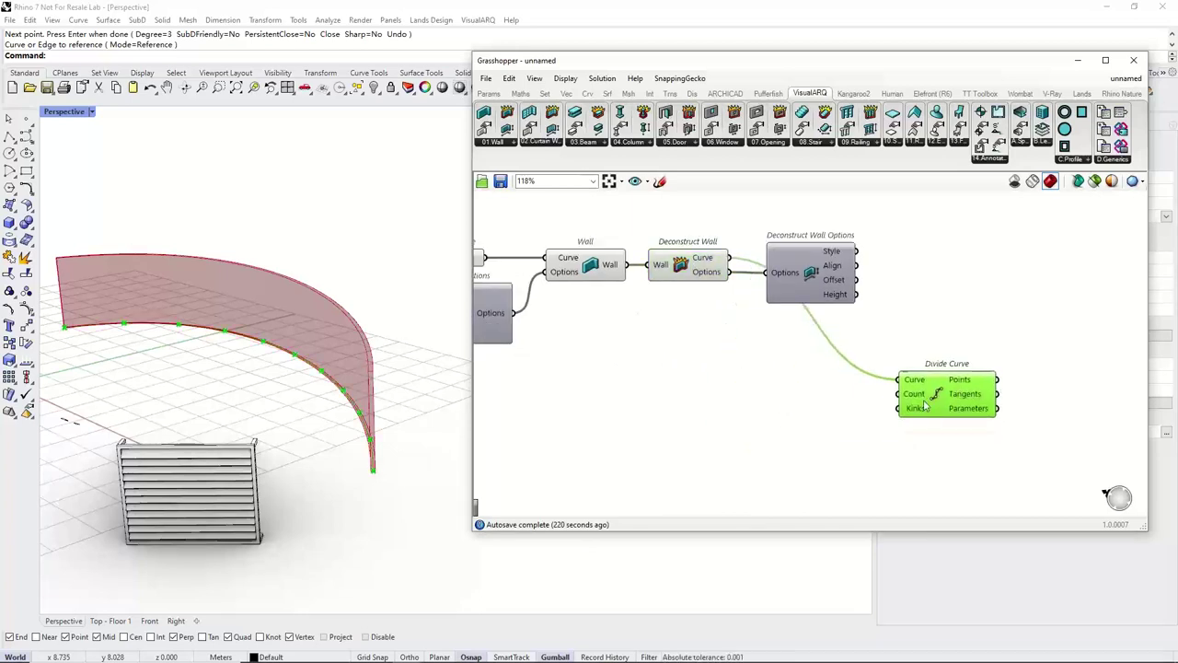
Add an integer number slider ranging from 1 to 20, connect it to Divide Curve's Count input, and set it to 5.
{"action": "double_click", "coordinate": [706, 423]}
{"action": "type", "text": "1."}
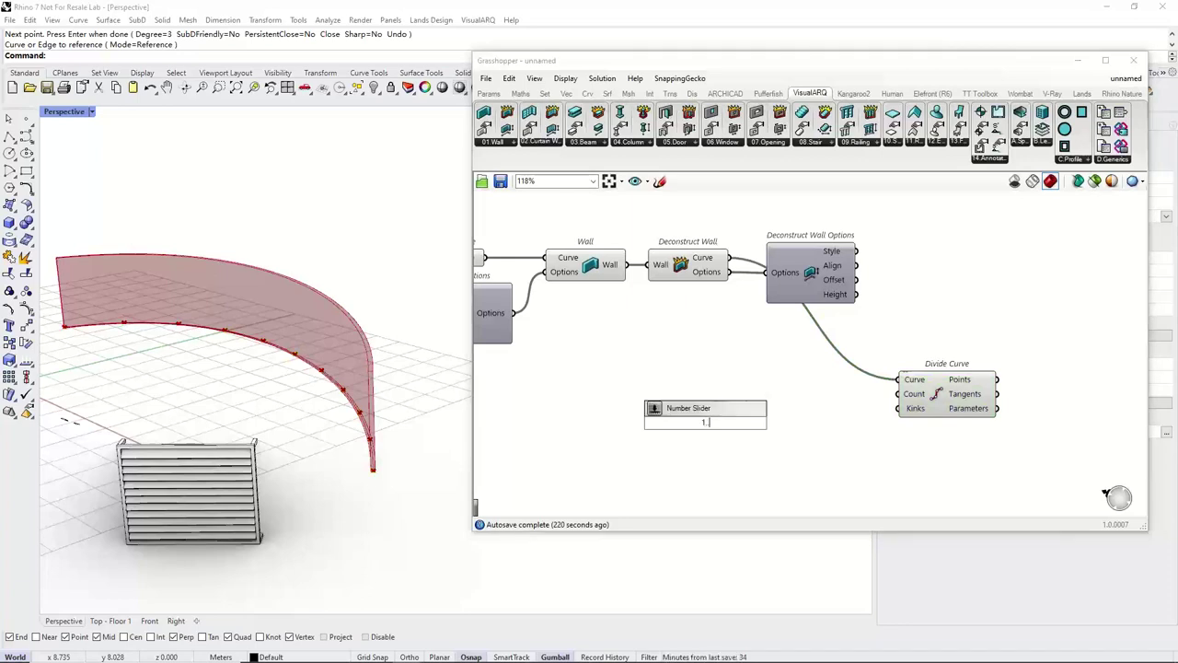
{"action": "type", "text": "20"}
{"action": "key", "text": "Return"}
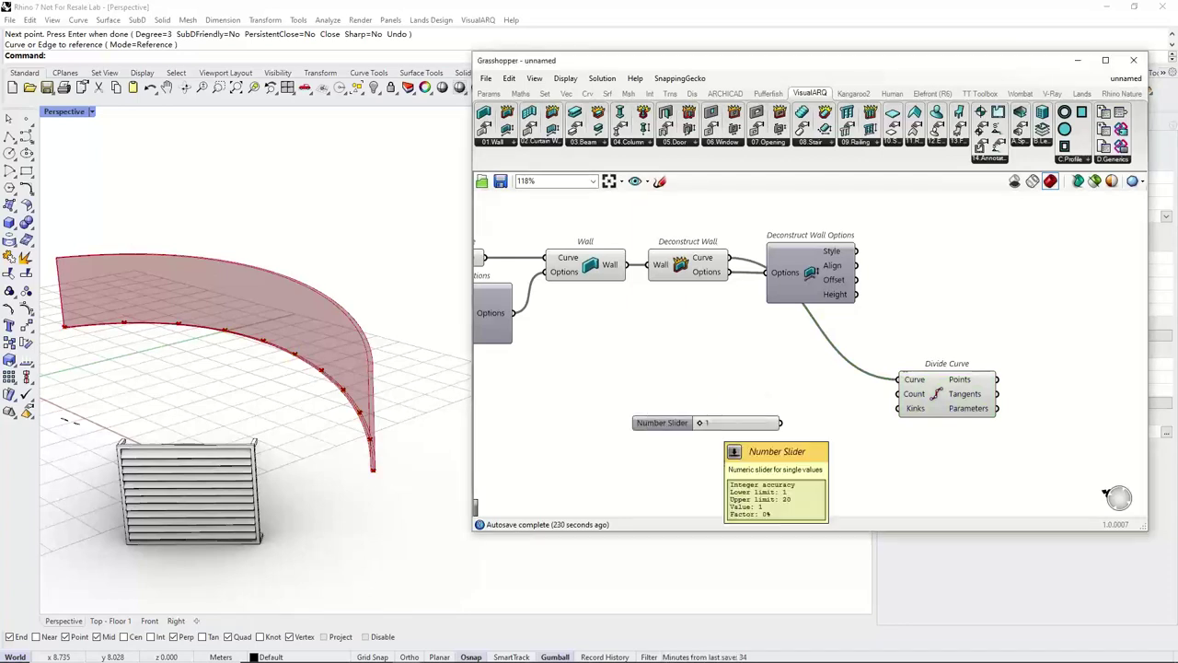
{"action": "left_click_drag", "start_coordinate": [780, 422], "coordinate": [900, 393]}
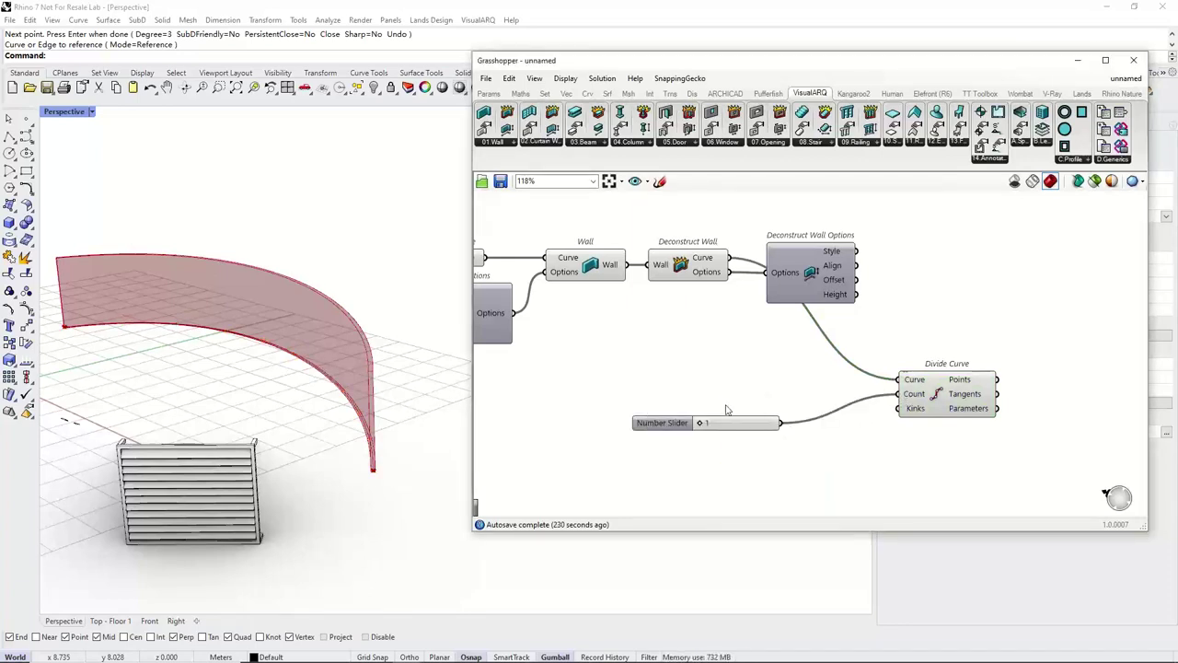
{"action": "left_click_drag", "start_coordinate": [702, 422], "coordinate": [780, 400]}
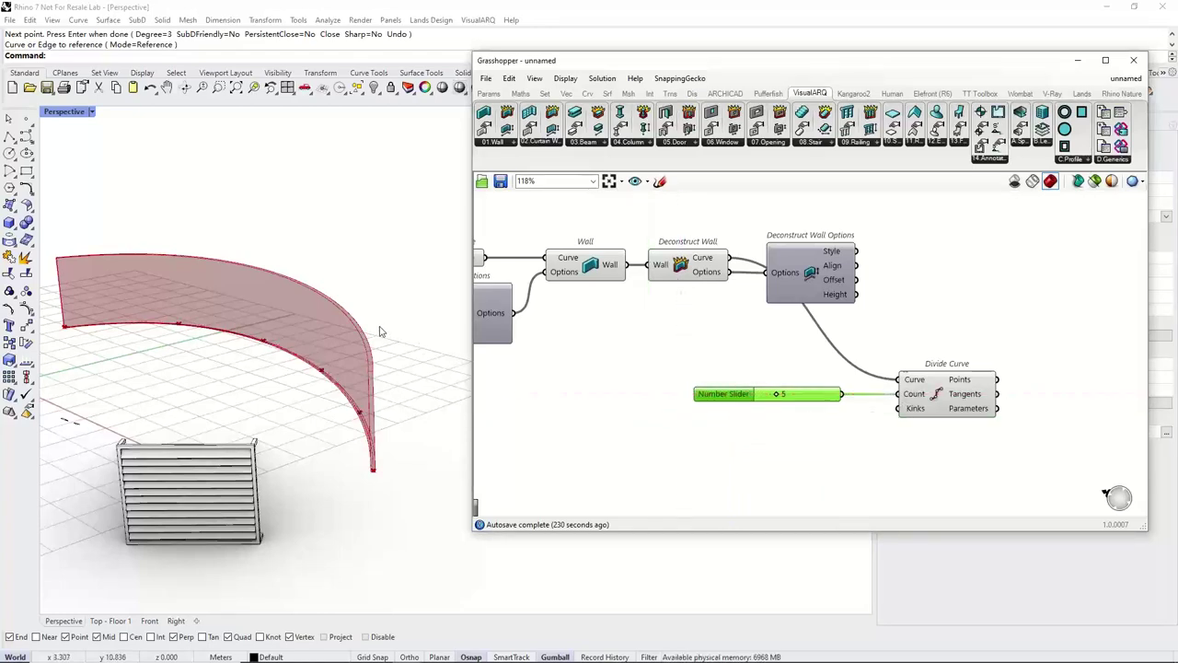
Add a Cull Index component after Divide Curve and feed the Points output into its List input.
{"action": "right_click_drag", "start_coordinate": [380, 331], "coordinate": [358, 354]}
{"action": "scroll", "coordinate": [276, 361], "scroll_direction": "up", "scroll_amount": 3}
{"action": "scroll", "coordinate": [276, 361], "scroll_direction": "down", "scroll_amount": 3}
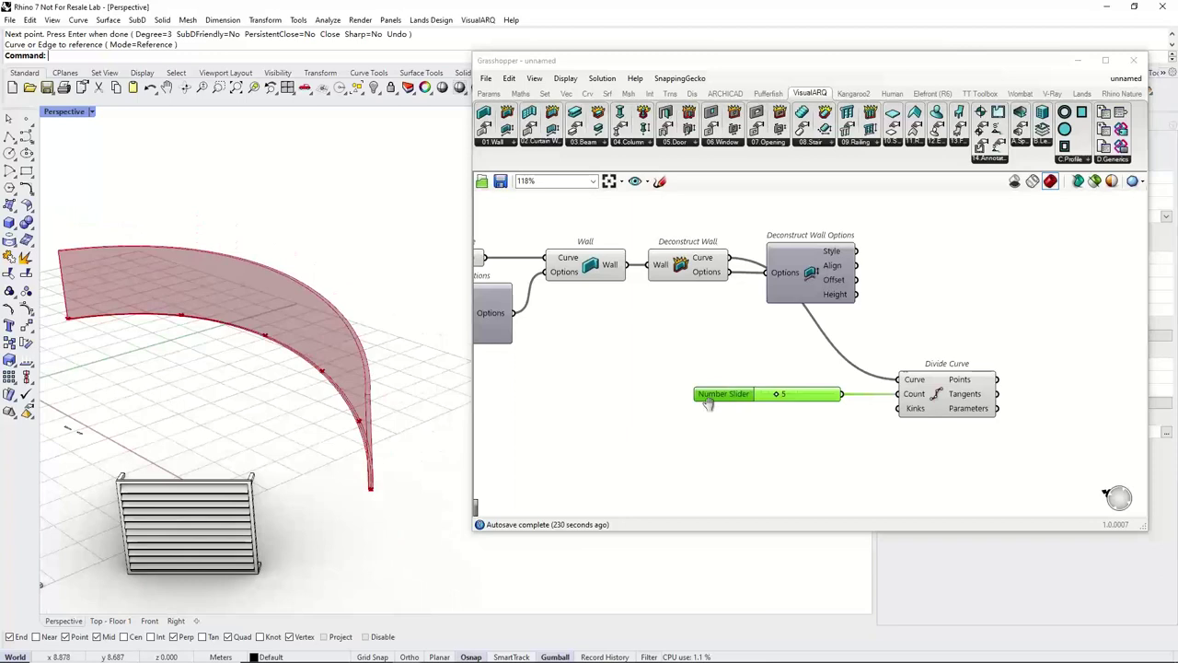
{"action": "right_click_drag", "start_coordinate": [709, 403], "coordinate": [539, 389]}
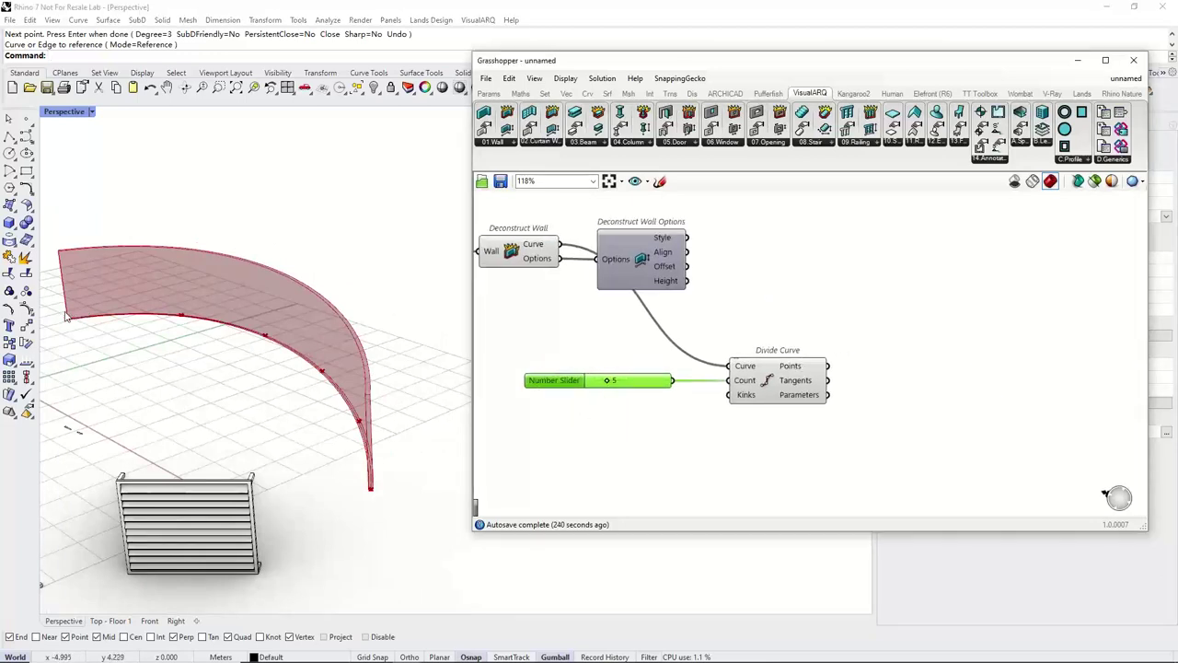
{"action": "right_click_drag", "start_coordinate": [891, 356], "coordinate": [783, 354]}
{"action": "left_click", "coordinate": [783, 353]}
{"action": "double_click", "coordinate": [783, 354]}
{"action": "type", "text": "cull"}
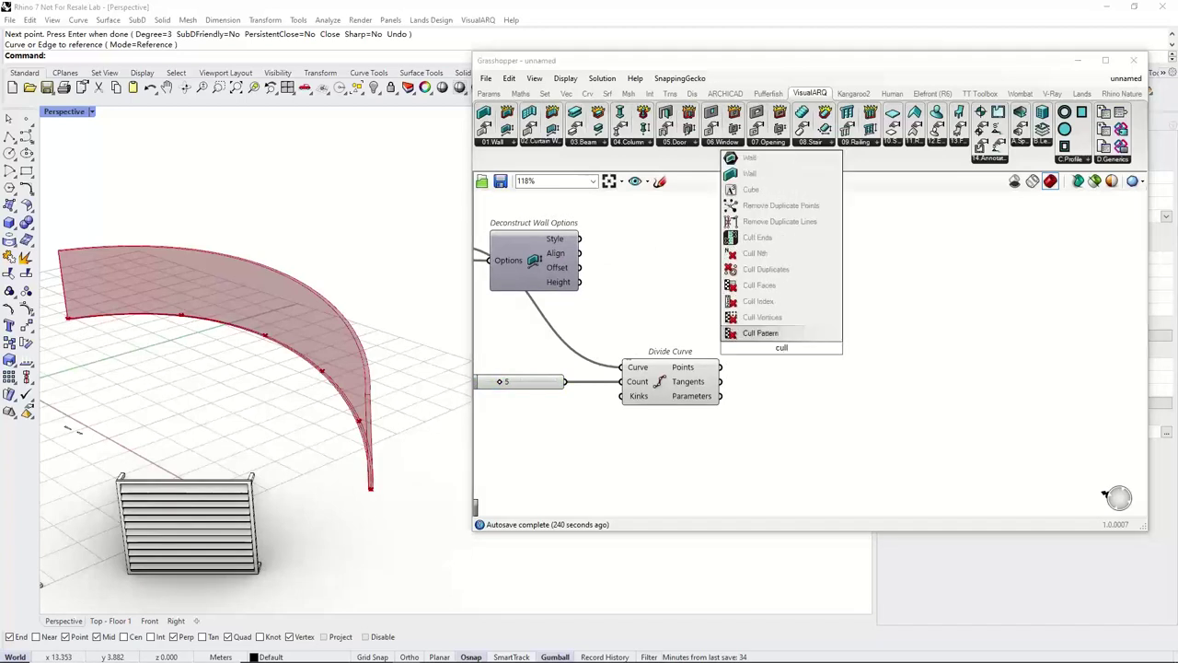
{"action": "left_click", "coordinate": [784, 303]}
{"action": "left_click_drag", "start_coordinate": [763, 334], "coordinate": [820, 375]}
{"action": "left_click_drag", "start_coordinate": [722, 367], "coordinate": [823, 386]}
Add a panel containing 0 and -1 on separate lines and place it below Divide Curve.
{"action": "left_click", "coordinate": [489, 95]}
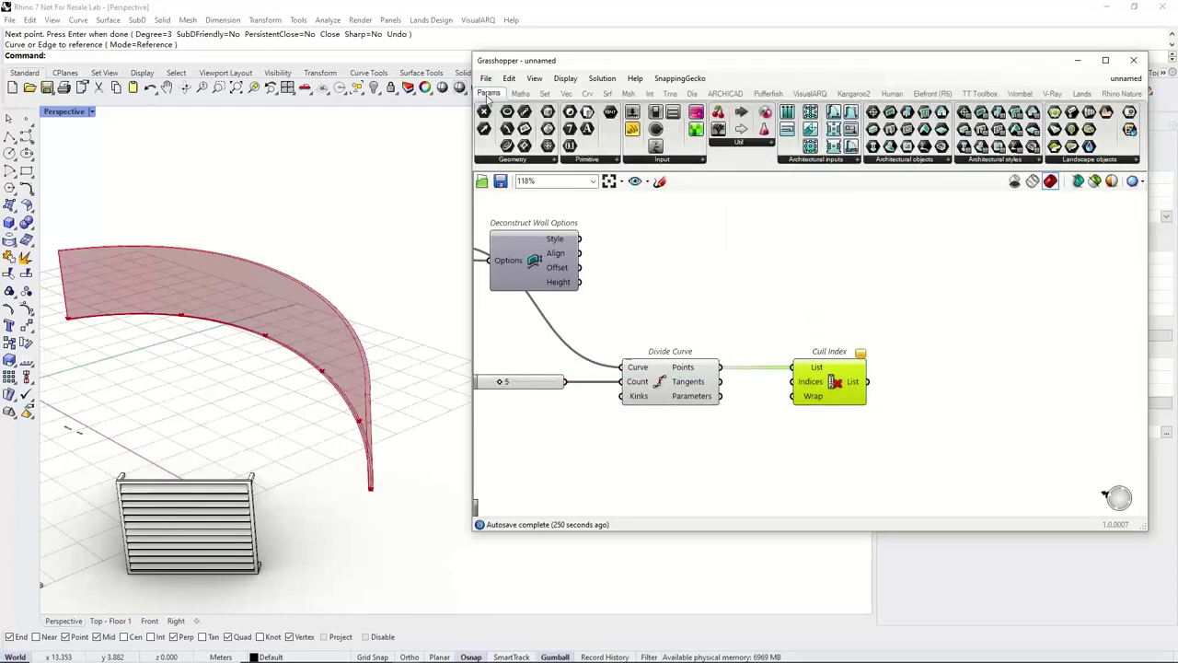
{"action": "left_click_drag", "start_coordinate": [635, 131], "coordinate": [673, 439]}
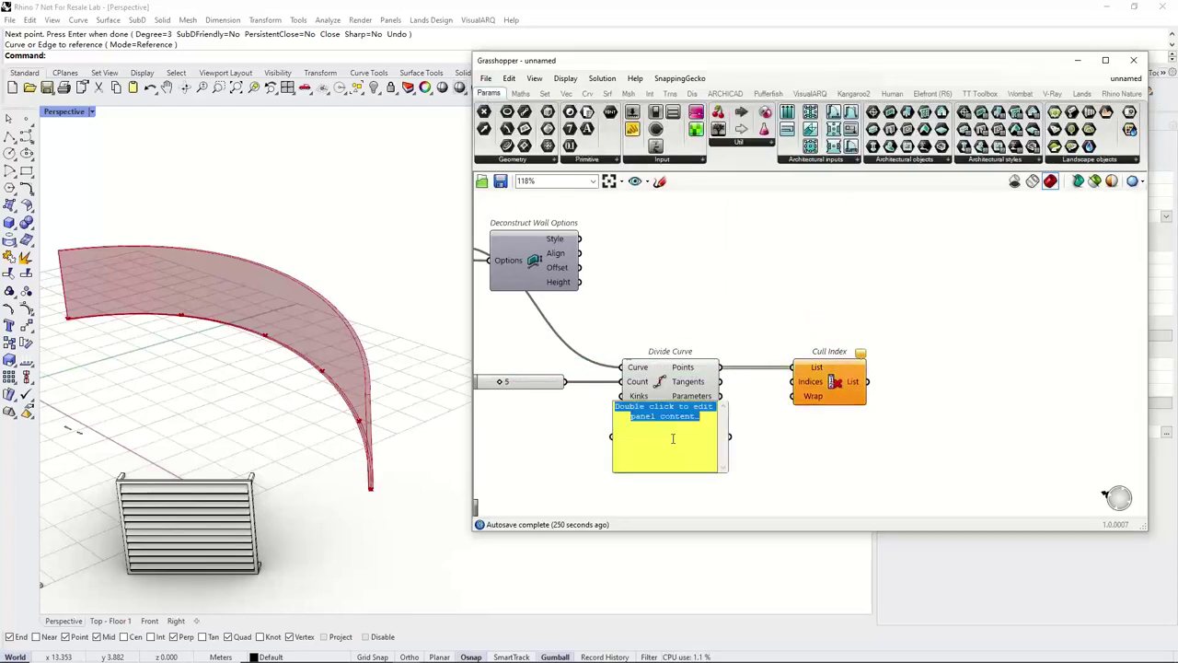
{"action": "type", "text": "0 "}
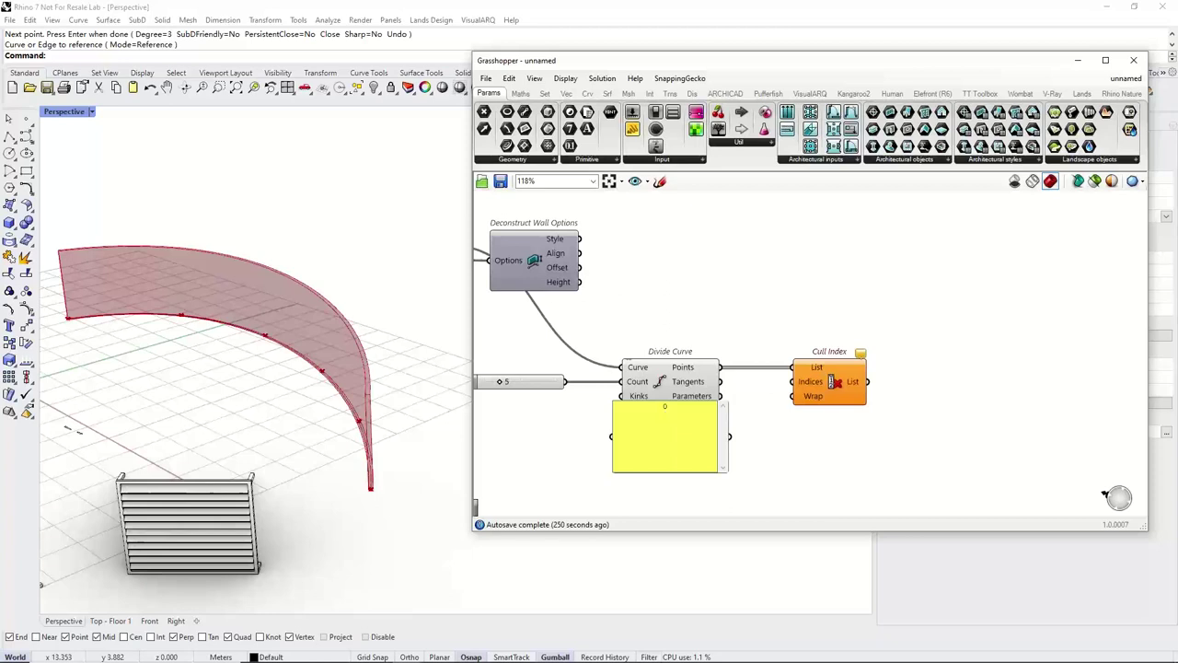
{"action": "type", "text": "-1"}
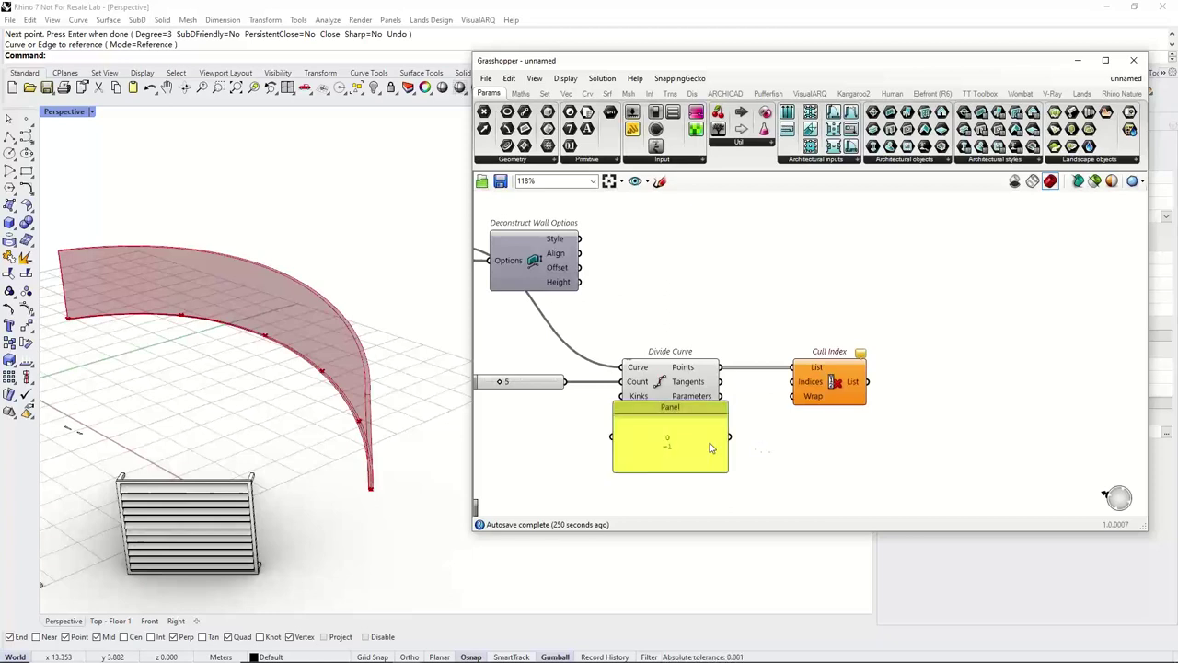
{"action": "left_click", "coordinate": [652, 457]}
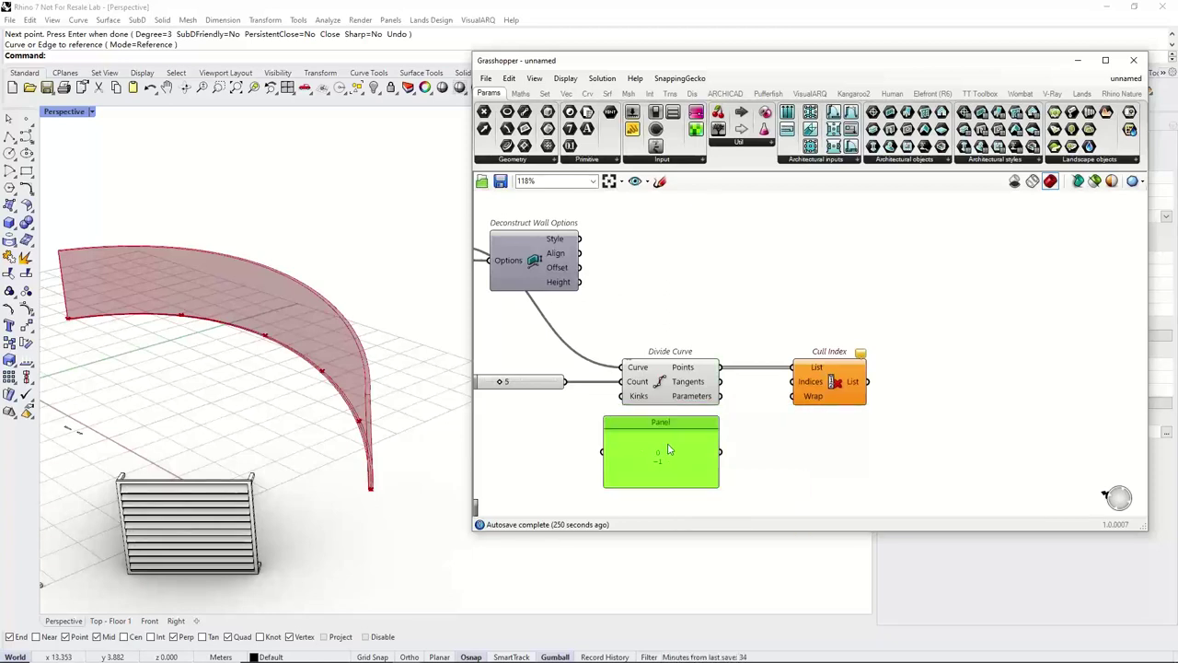
Turn off Multiline Data for the panel and connect it to Cull Index's Indices input.
{"action": "right_click", "coordinate": [666, 451]}
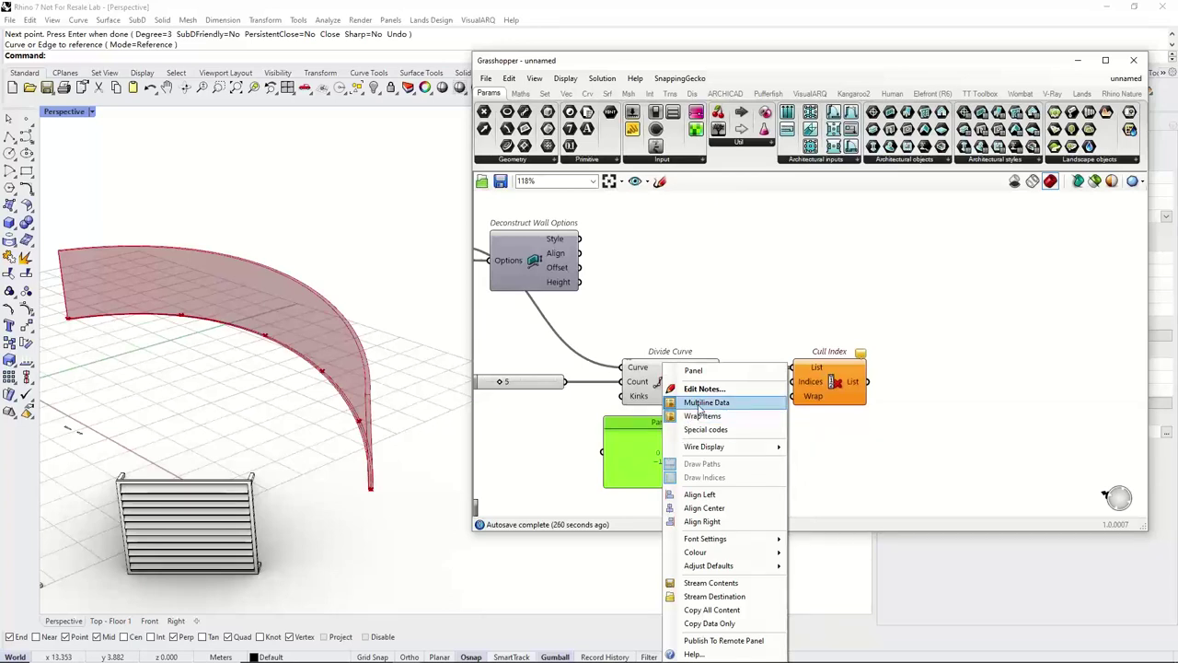
{"action": "left_click", "coordinate": [704, 402]}
{"action": "left_click", "coordinate": [735, 458]}
{"action": "left_click_drag", "start_coordinate": [735, 457], "coordinate": [794, 381]}
{"action": "right_click_drag", "start_coordinate": [832, 422], "coordinate": [772, 425]}
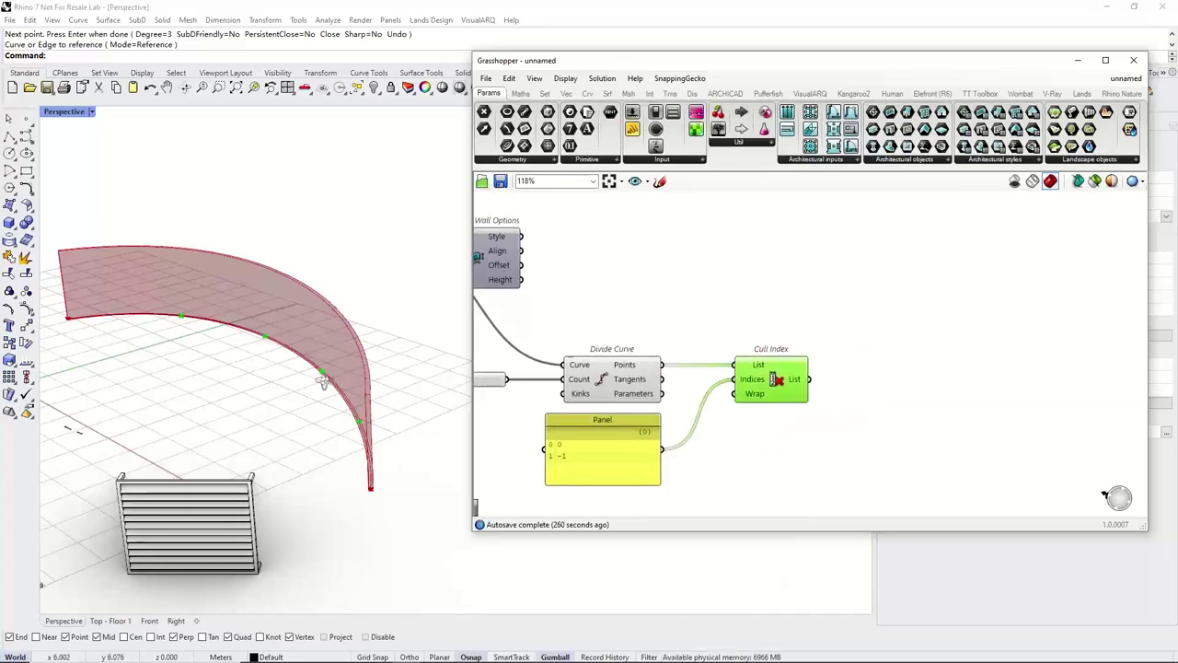
Add a VisualARQ Window component and connect the Cull Index List output to its Position input.
{"action": "right_click_drag", "start_coordinate": [323, 376], "coordinate": [323, 433]}
{"action": "left_click", "coordinate": [804, 316]}
{"action": "right_click_drag", "start_coordinate": [804, 316], "coordinate": [777, 321]}
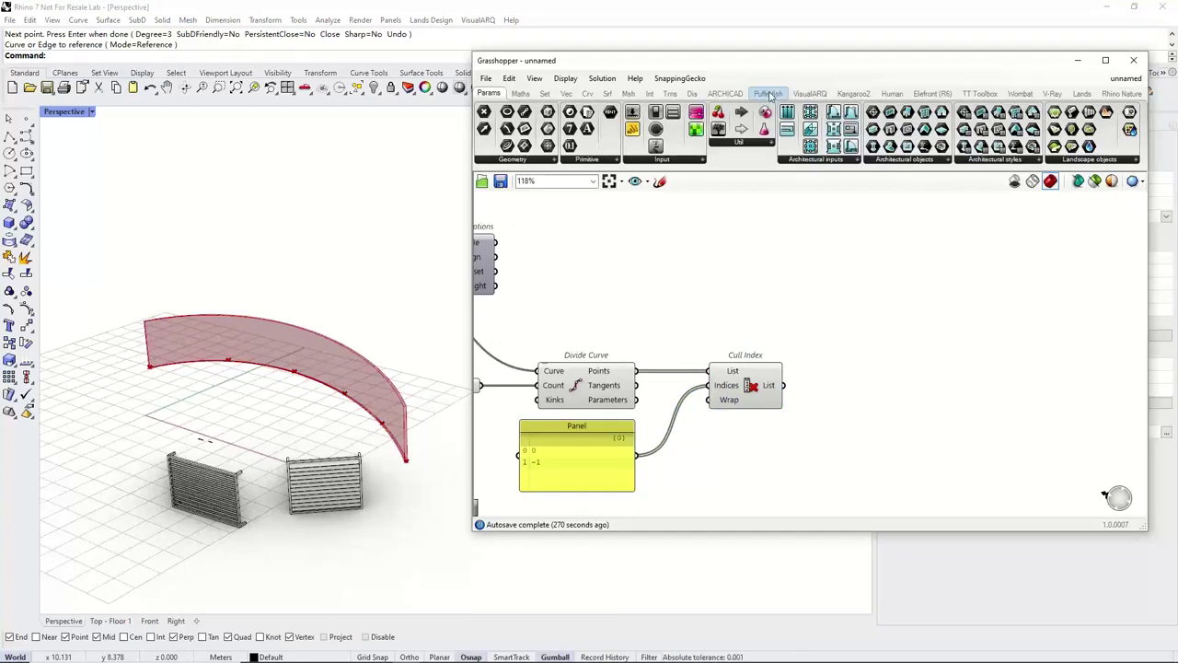
{"action": "left_click", "coordinate": [798, 95]}
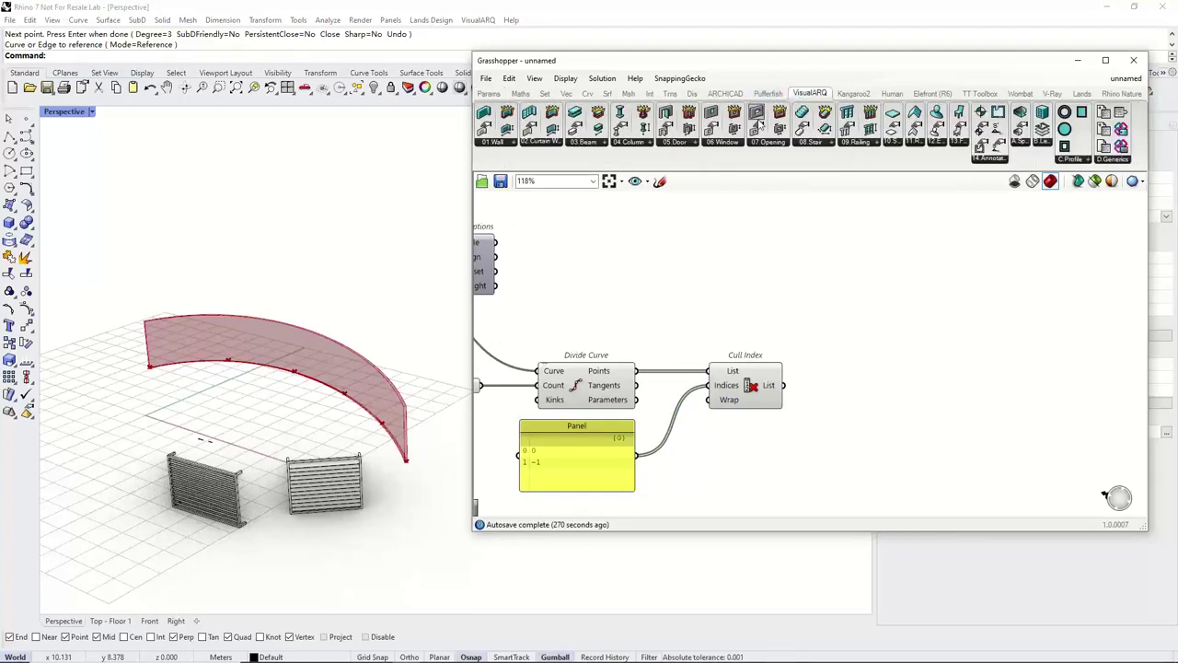
{"action": "left_click", "coordinate": [726, 144]}
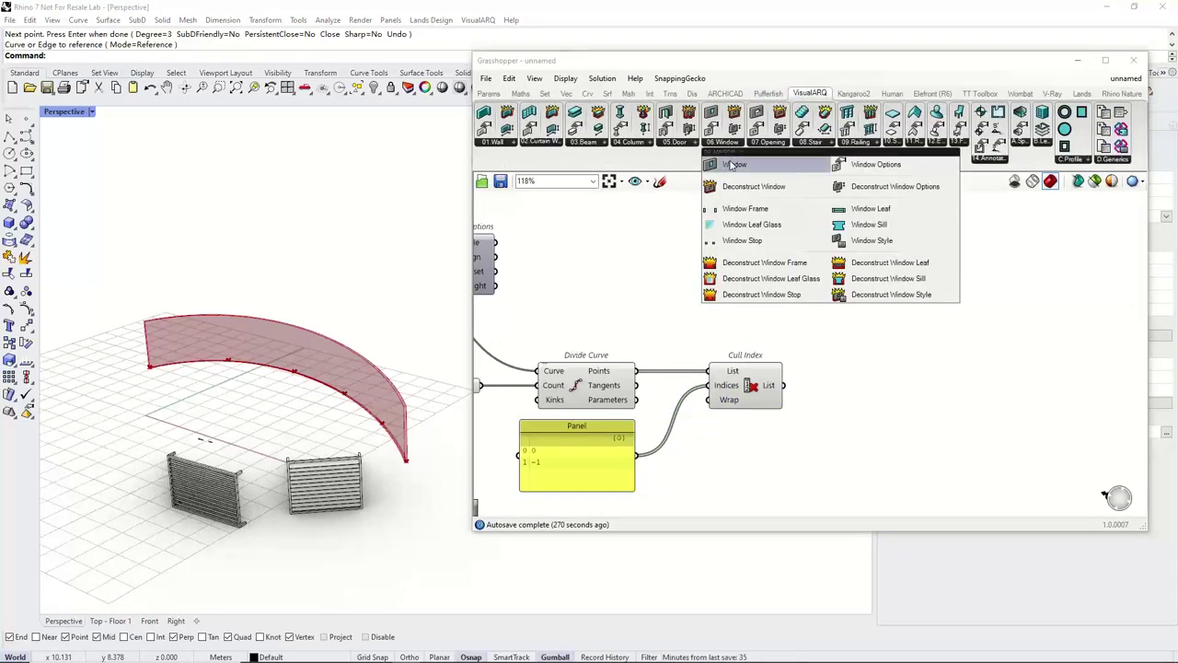
{"action": "left_click_drag", "start_coordinate": [735, 164], "coordinate": [905, 338]}
{"action": "right_click_drag", "start_coordinate": [804, 385], "coordinate": [843, 397]}
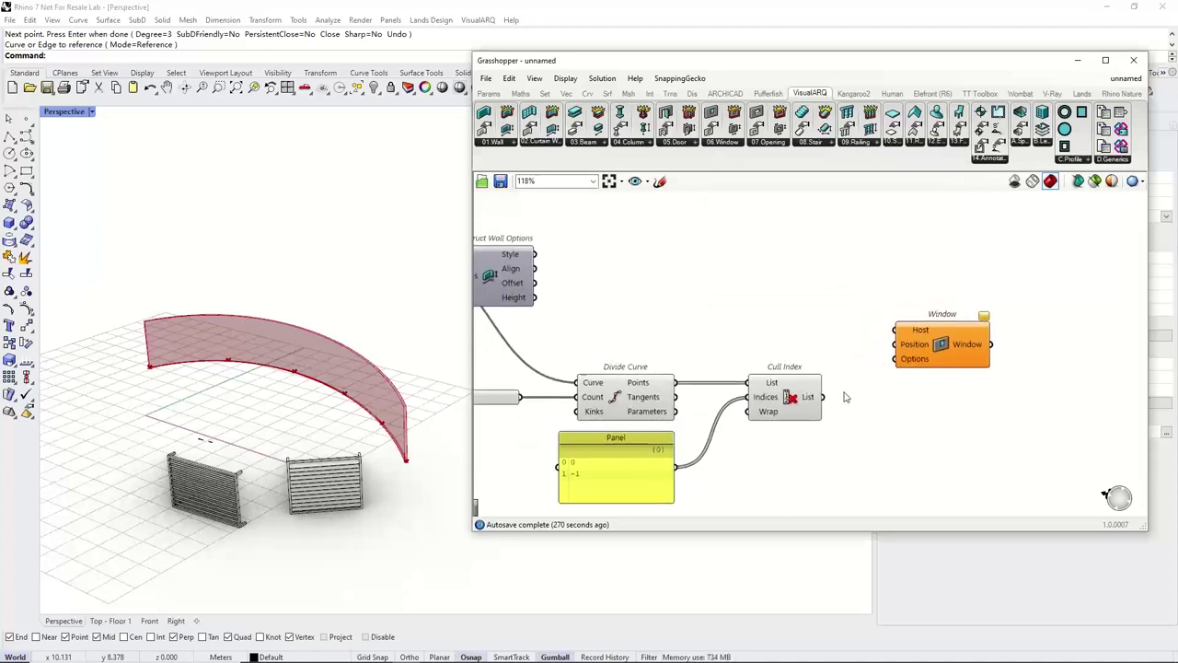
{"action": "left_click_drag", "start_coordinate": [822, 397], "coordinate": [894, 345]}
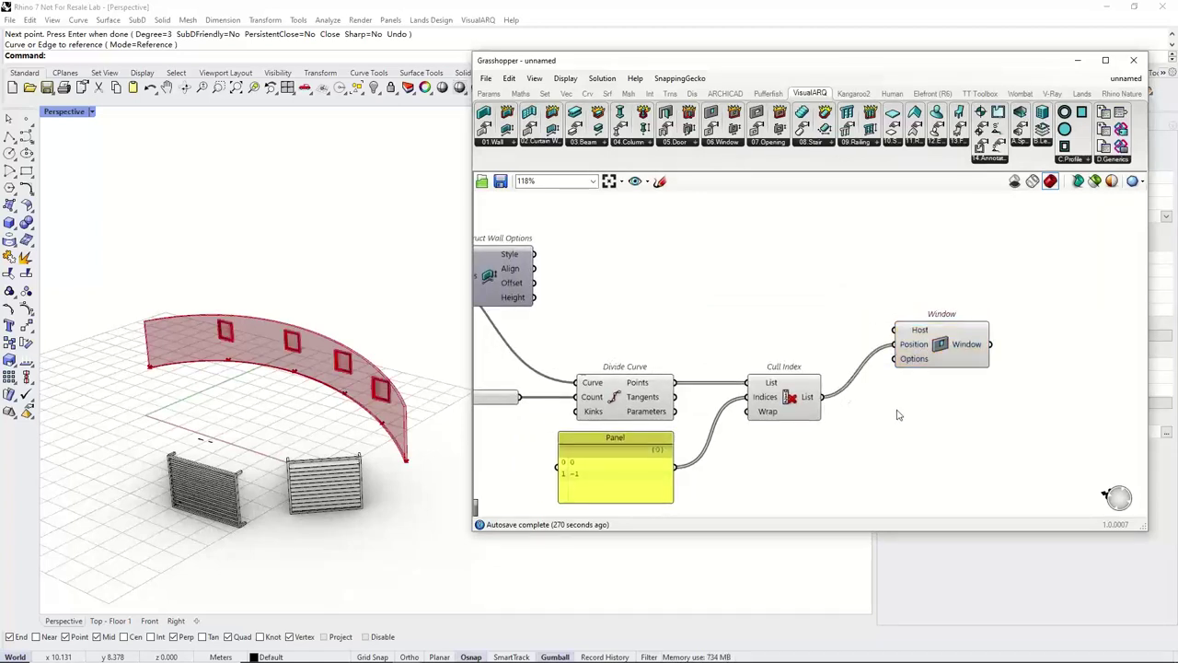
Select the Window component to check the window orientation, and connect the Wall output to its Host input.
{"action": "right_click_drag", "start_coordinate": [361, 405], "coordinate": [279, 316]}
{"action": "left_click", "coordinate": [903, 343]}
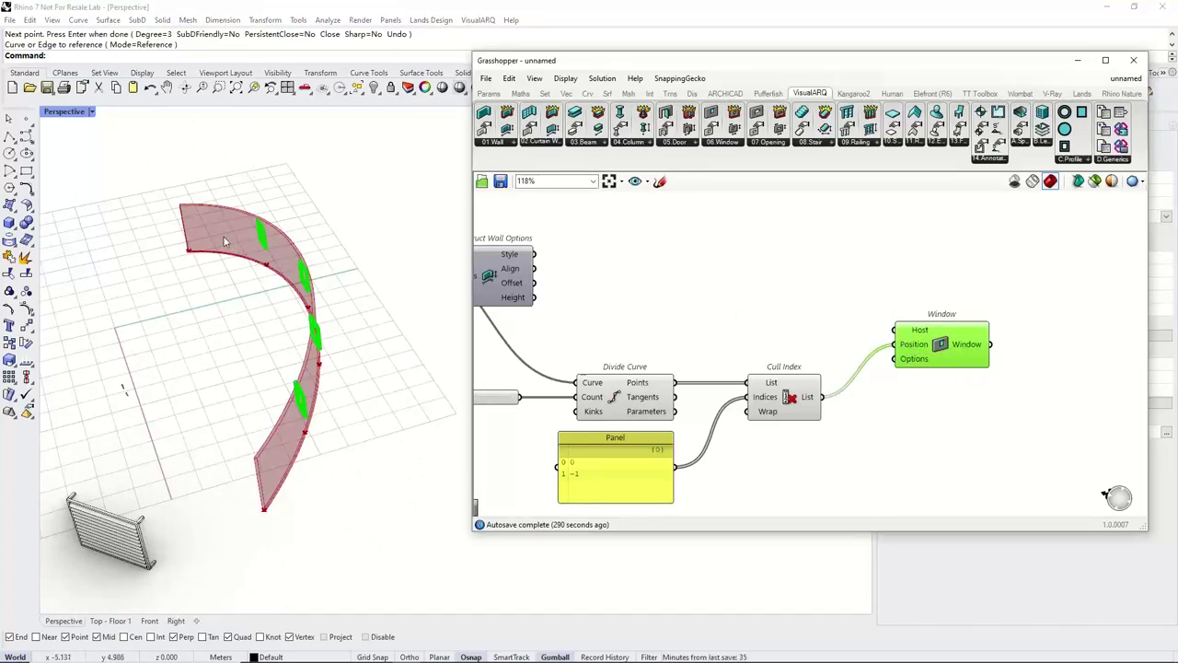
{"action": "right_click_drag", "start_coordinate": [709, 313], "coordinate": [779, 318]}
{"action": "left_click", "coordinate": [781, 315]}
{"action": "scroll", "coordinate": [813, 318], "scroll_direction": "down", "scroll_amount": 2}
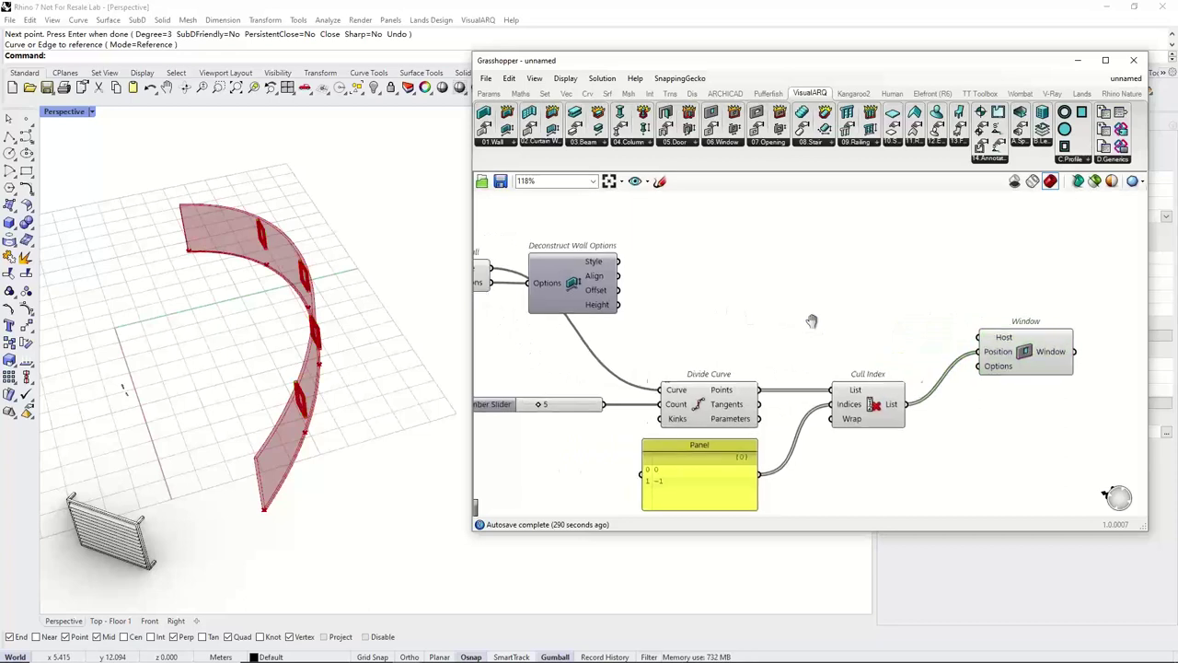
{"action": "scroll", "coordinate": [527, 280], "scroll_direction": "down", "scroll_amount": 1}
{"action": "right_click_drag", "start_coordinate": [528, 280], "coordinate": [589, 280]}
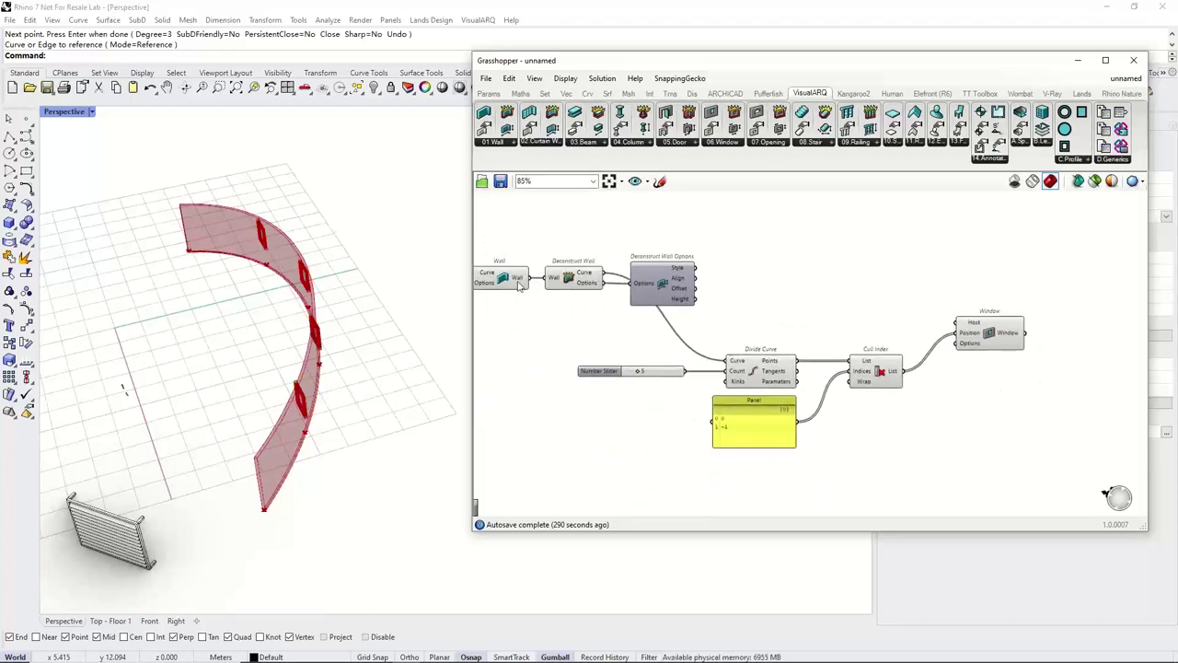
{"action": "left_click", "coordinate": [515, 277]}
{"action": "left_click_drag", "start_coordinate": [530, 277], "coordinate": [957, 322]}
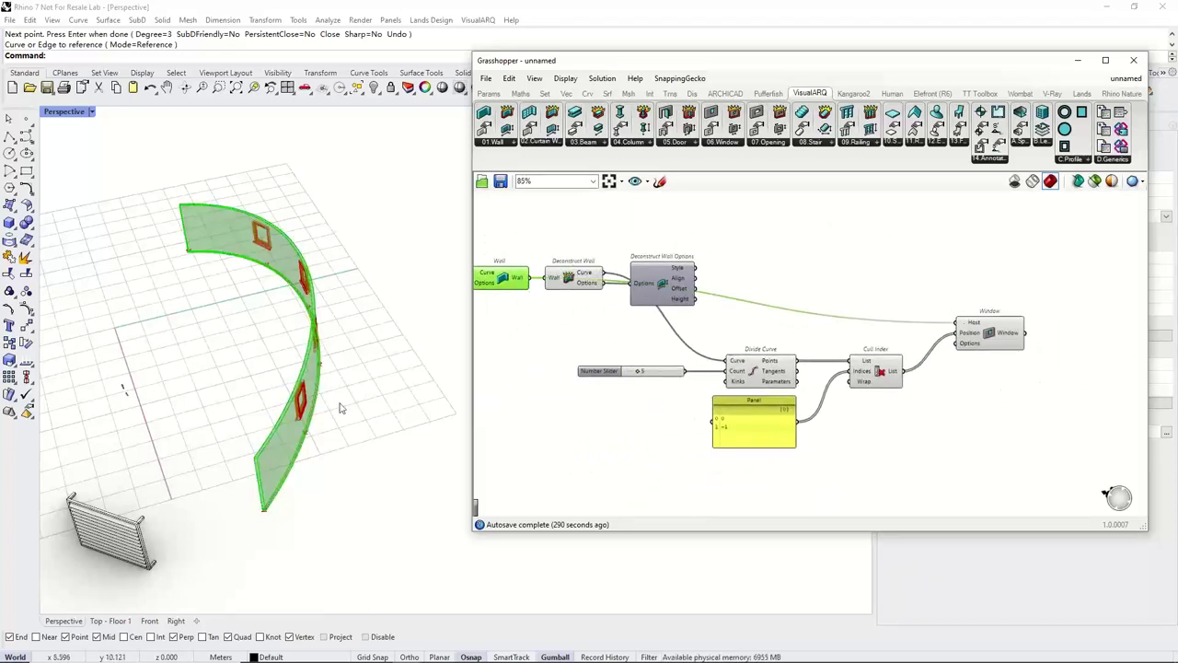
Select the Window component to examine how its windows sit in the host wall.
{"action": "right_click_drag", "start_coordinate": [274, 396], "coordinate": [432, 331]}
{"action": "left_click", "coordinate": [988, 445]}
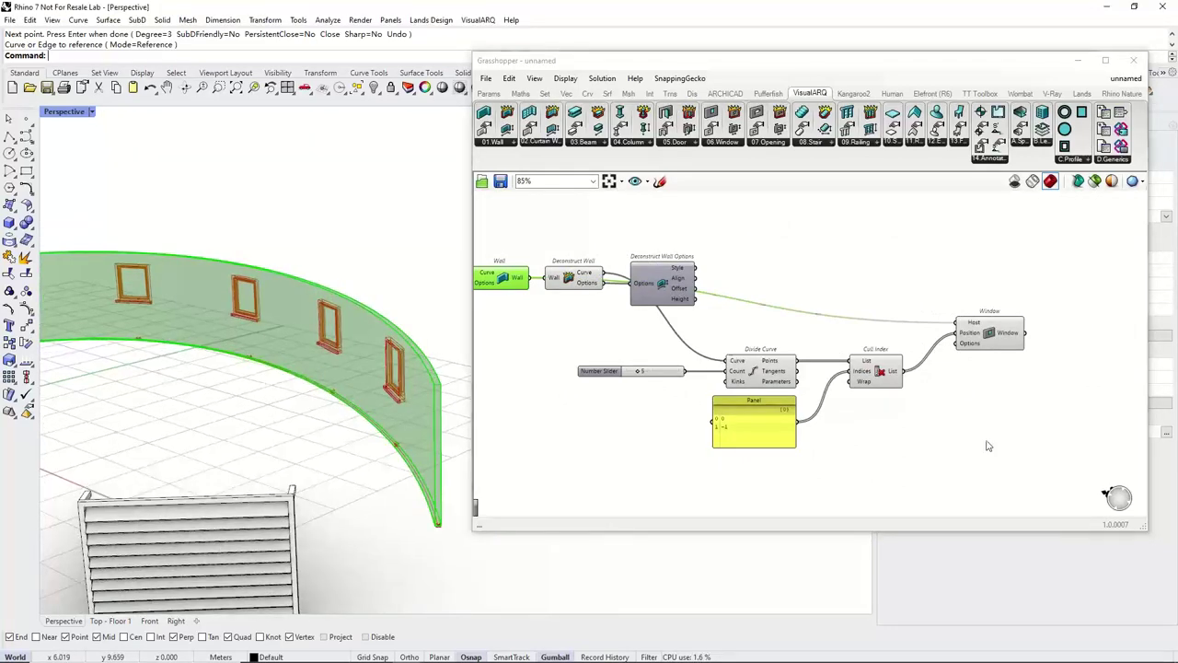
{"action": "scroll", "coordinate": [994, 334], "scroll_direction": "up", "scroll_amount": 1}
{"action": "right_click_drag", "start_coordinate": [994, 333], "coordinate": [865, 367]}
{"action": "left_click", "coordinate": [866, 366]}
{"action": "left_click_drag", "start_coordinate": [865, 367], "coordinate": [884, 323]}
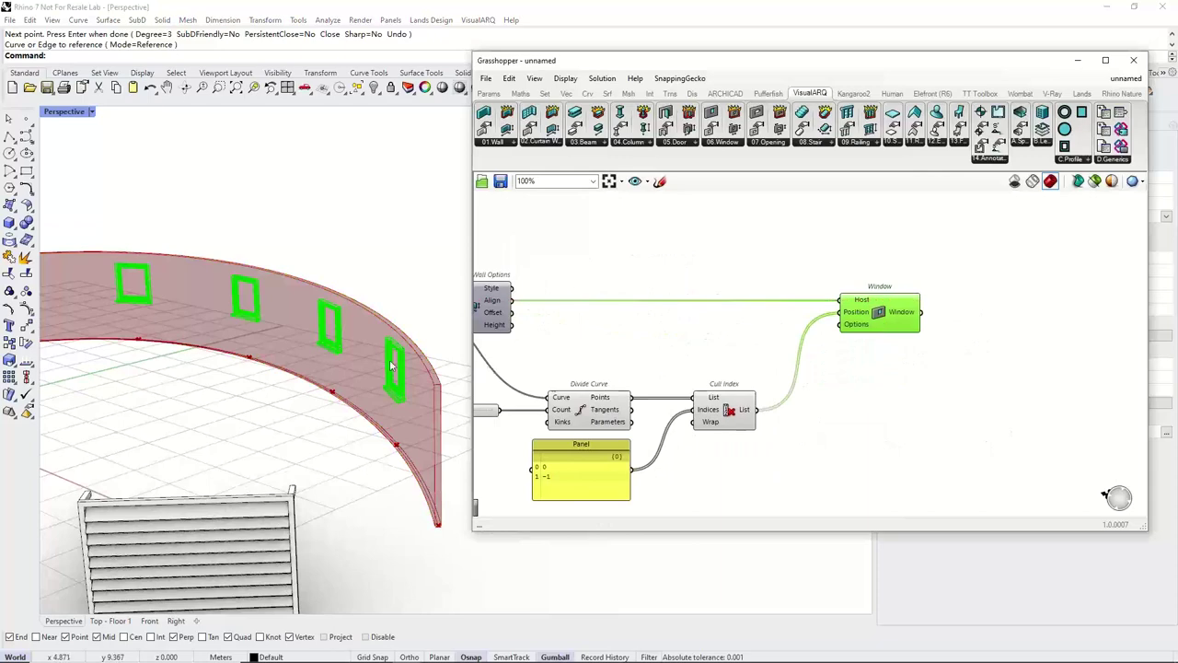
Move the Window component farther from Cull Index and add a Window Options component connected to its Options input.
{"action": "right_click_drag", "start_coordinate": [795, 353], "coordinate": [760, 378]}
{"action": "left_click_drag", "start_coordinate": [797, 334], "coordinate": [887, 334]}
{"action": "left_click", "coordinate": [872, 344]}
{"action": "left_click", "coordinate": [717, 145]}
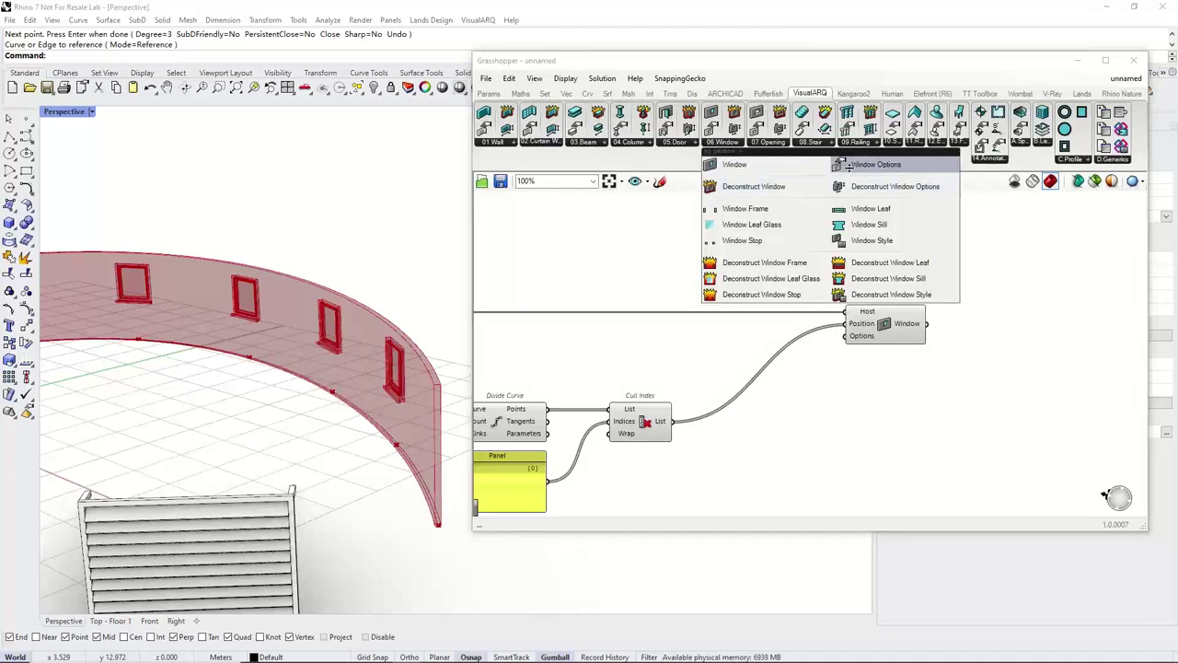
{"action": "left_click_drag", "start_coordinate": [846, 165], "coordinate": [847, 336]}
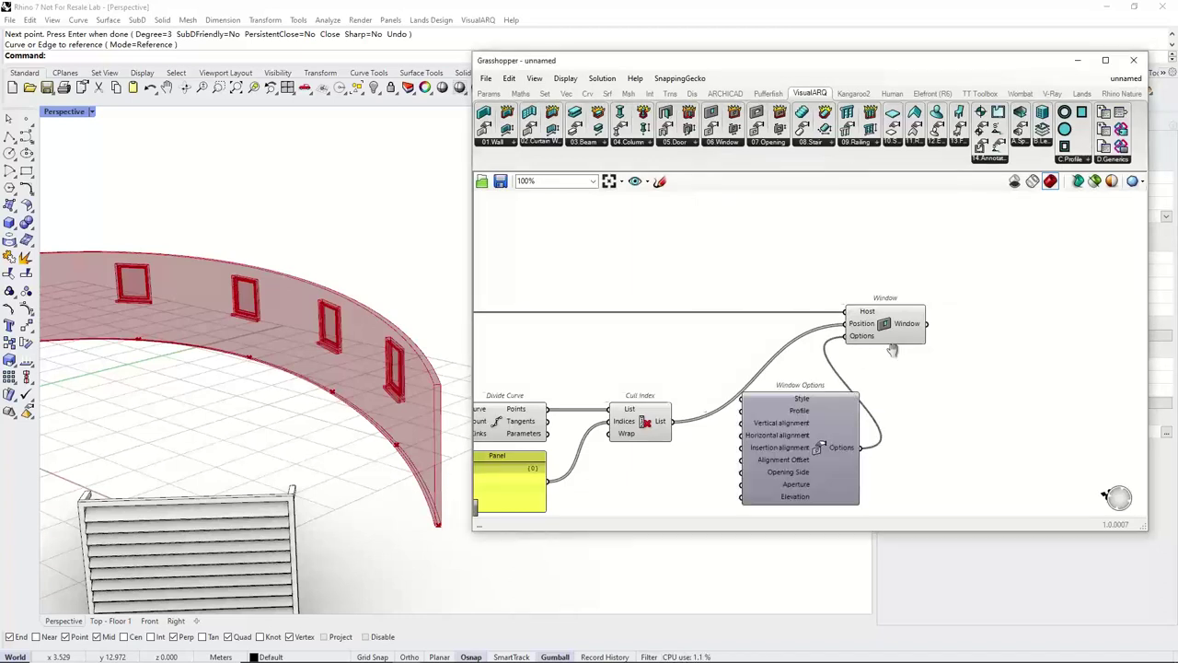
Move the Window component farther from Cull Index and reposition Window Options just before it.
{"action": "right_click_drag", "start_coordinate": [892, 349], "coordinate": [777, 325]}
{"action": "left_click_drag", "start_coordinate": [784, 310], "coordinate": [975, 309]}
{"action": "left_click_drag", "start_coordinate": [678, 387], "coordinate": [809, 324]}
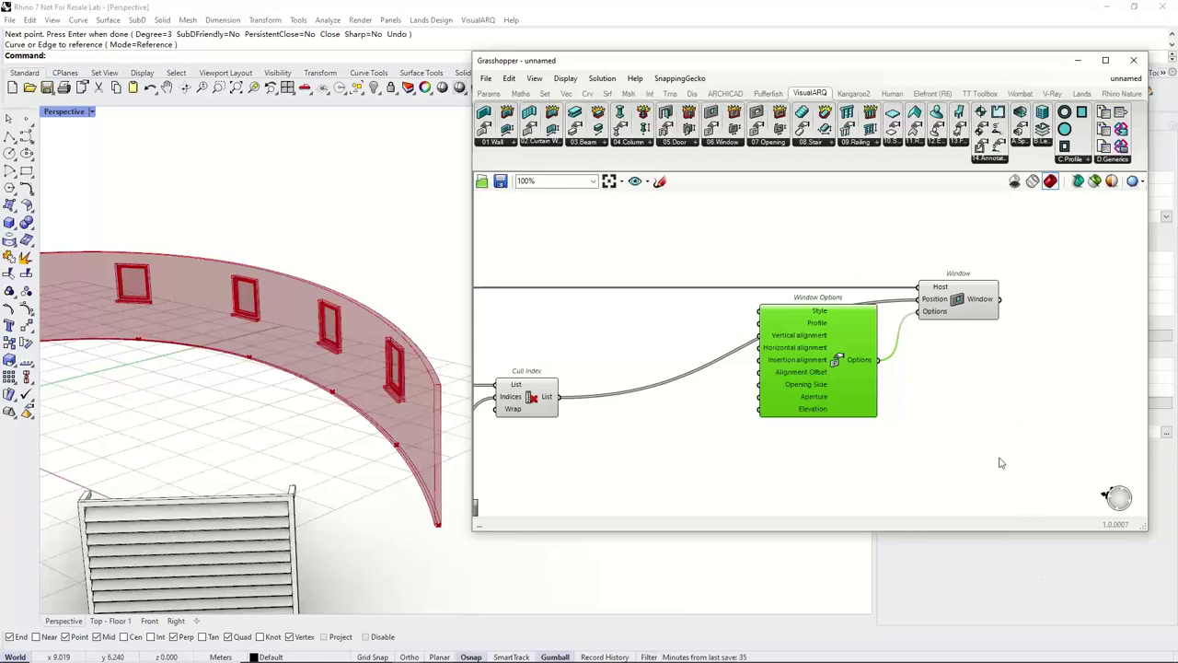
Add a number slider, connect it to the Aperture input of Window Options, and set it to 0.170.
{"action": "left_click", "coordinate": [678, 446]}
{"action": "double_click", "coordinate": [676, 441]}
{"action": "type", "text": "slider"}
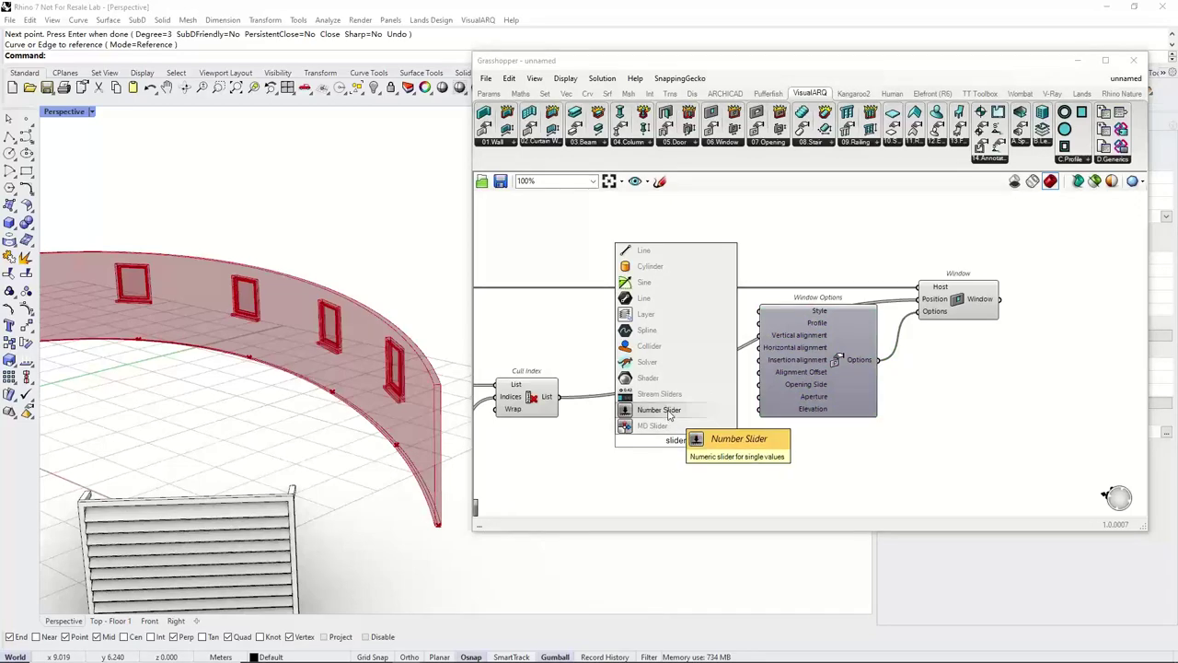
{"action": "left_click", "coordinate": [658, 409]}
{"action": "left_click_drag", "start_coordinate": [740, 440], "coordinate": [748, 402]}
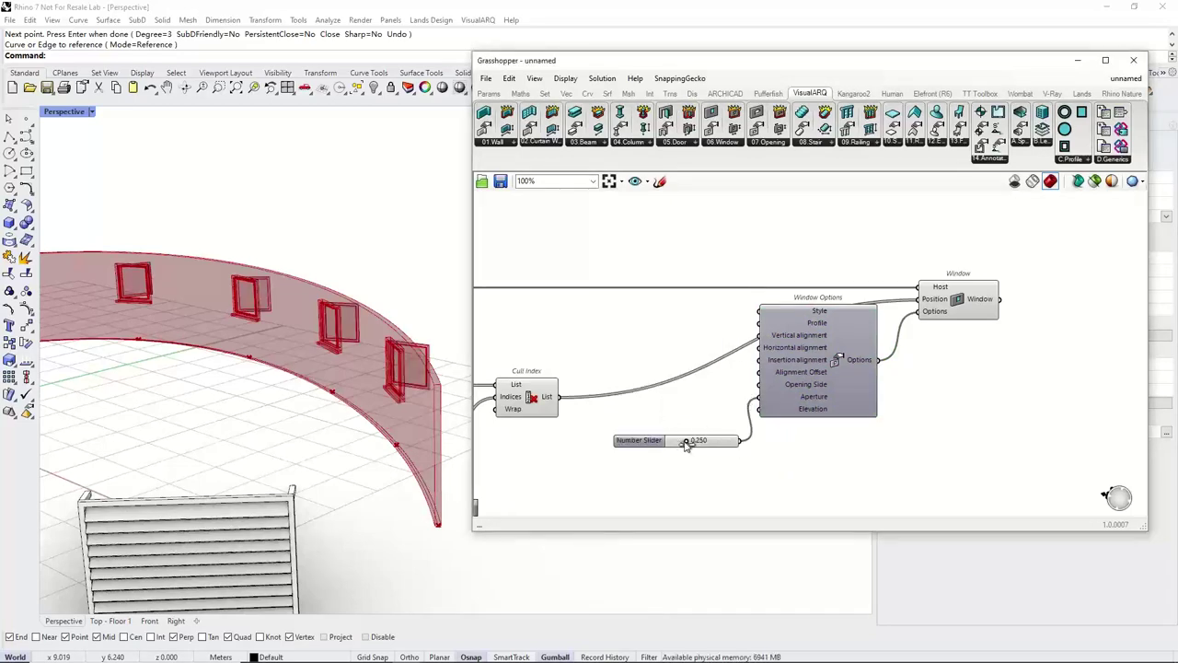
{"action": "mouse_move", "coordinate": [685, 444]}
{"action": "left_mouse_down"}
{"action": "mouse_move", "coordinate": [719, 442]}
{"action": "mouse_move", "coordinate": [676, 444]}
{"action": "left_mouse_up"}
{"action": "right_click_drag", "start_coordinate": [666, 416], "coordinate": [620, 425]}
{"action": "left_click_drag", "start_coordinate": [660, 453], "coordinate": [656, 417]}
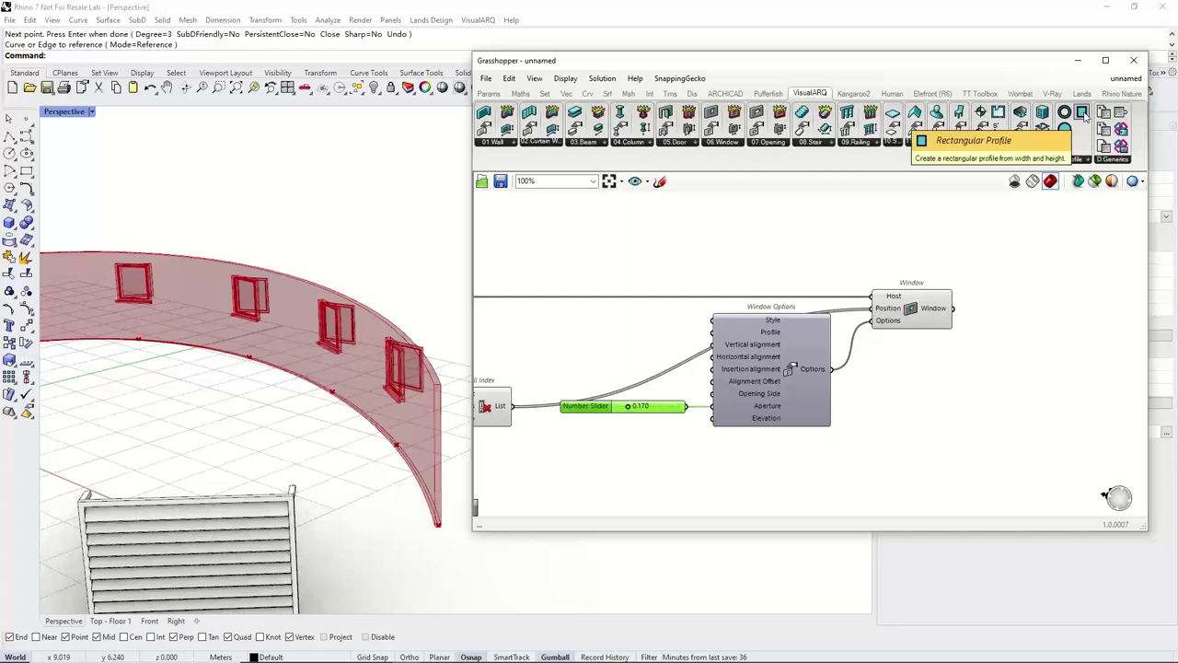
Add a Rectangular Profile component and connect it to the Profile input of Window Options.
{"action": "left_click_drag", "start_coordinate": [1082, 112], "coordinate": [628, 327]}
{"action": "right_click_drag", "start_coordinate": [631, 313], "coordinate": [619, 321]}
{"action": "mouse_move", "coordinate": [644, 330]}
{"action": "left_mouse_down"}
{"action": "mouse_move", "coordinate": [701, 342]}
{"action": "mouse_move", "coordinate": [634, 339]}
{"action": "left_mouse_up"}
{"action": "right_click_drag", "start_coordinate": [629, 337], "coordinate": [639, 344]}
{"action": "scroll", "coordinate": [638, 344], "scroll_direction": "up", "scroll_amount": 1}
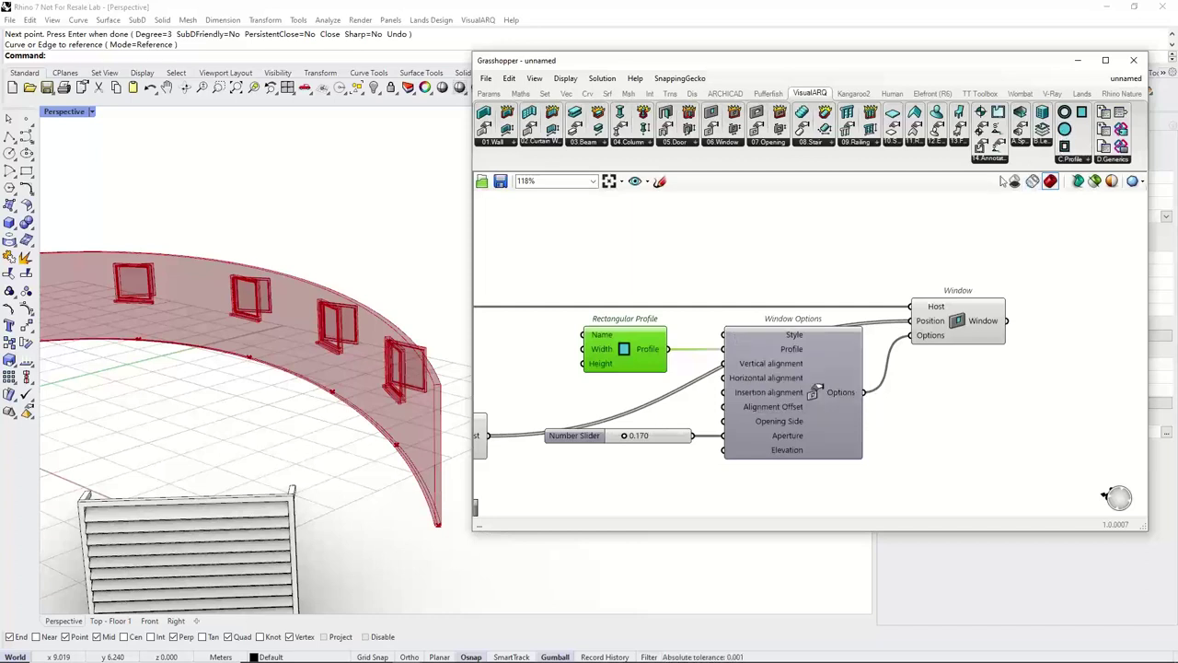
Try a Circular Profile component as the Profile input of Window Options.
{"action": "left_click", "coordinate": [626, 265]}
{"action": "left_click_drag", "start_coordinate": [669, 264], "coordinate": [722, 347]}
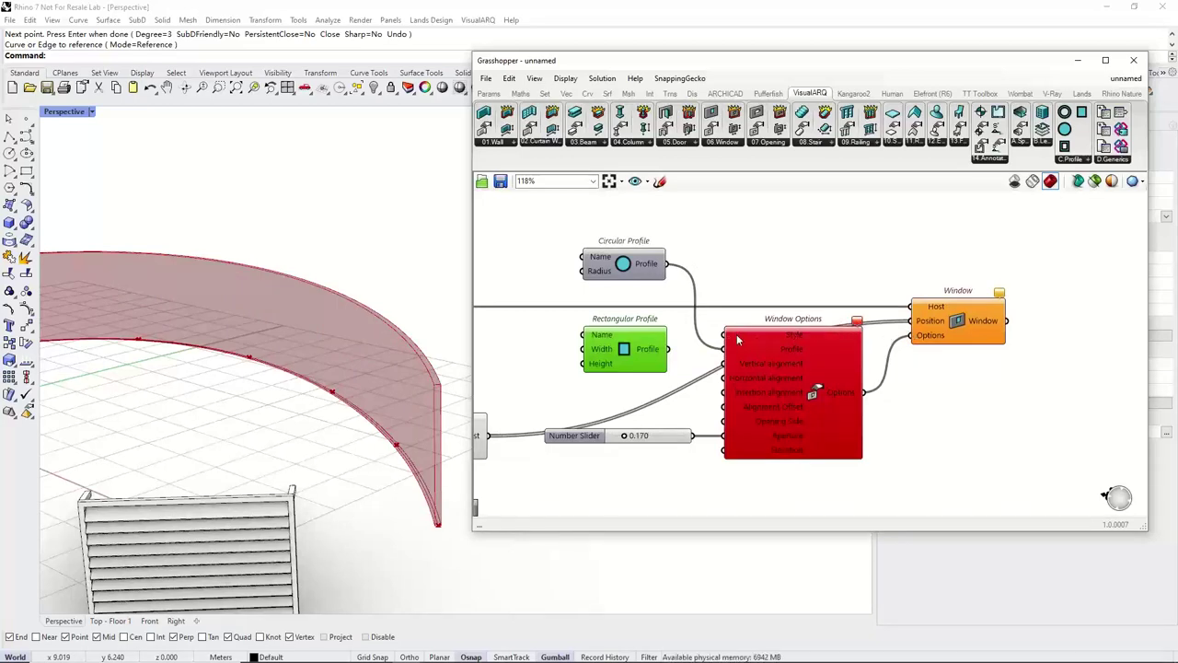
{"action": "mouse_move", "coordinate": [737, 340]}
{"action": "right_click_drag", "start_coordinate": [691, 364], "coordinate": [707, 364]}
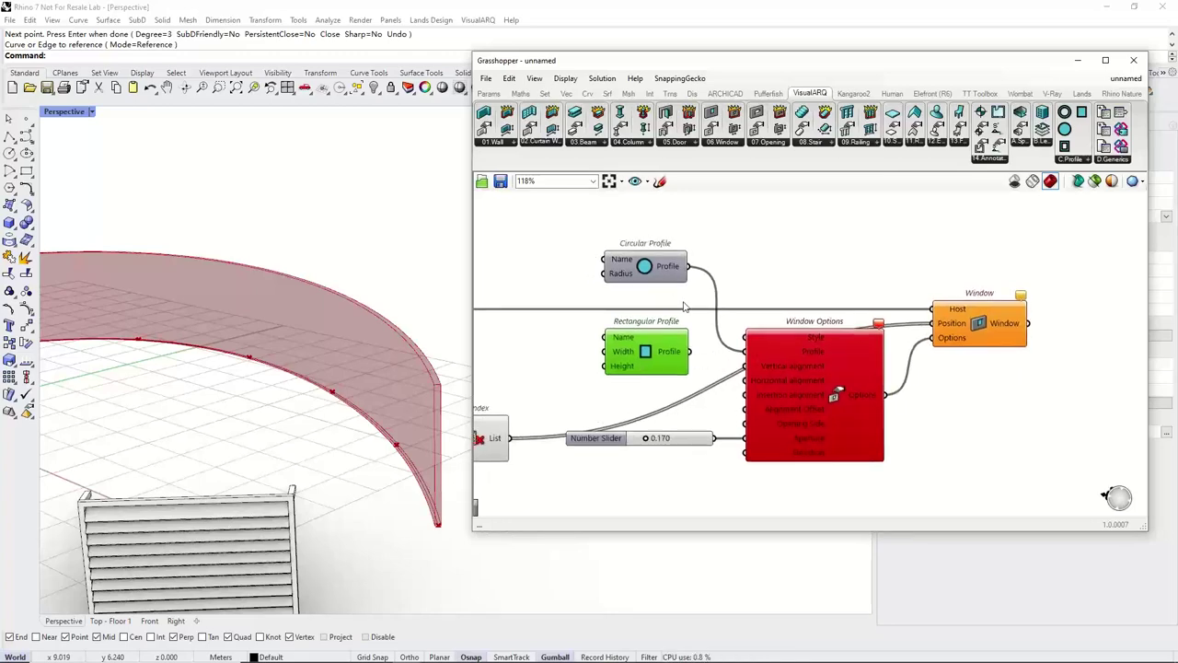
Reconnect the Rectangular Profile to the Profile input of Window Options and delete the Circular Profile component.
{"action": "left_click", "coordinate": [670, 270]}
{"action": "left_click_drag", "start_coordinate": [689, 351], "coordinate": [747, 351]}
{"action": "left_click", "coordinate": [660, 273]}
{"action": "key", "text": "Delete"}
Add a number slider ranging from 0.4 to 3.0 and connect it to the Width input of Rectangular Profile.
{"action": "right_click_drag", "start_coordinate": [690, 273], "coordinate": [755, 272]}
{"action": "right_click_drag", "start_coordinate": [694, 313], "coordinate": [705, 313]}
{"action": "right_click_drag", "start_coordinate": [625, 287], "coordinate": [658, 288]}
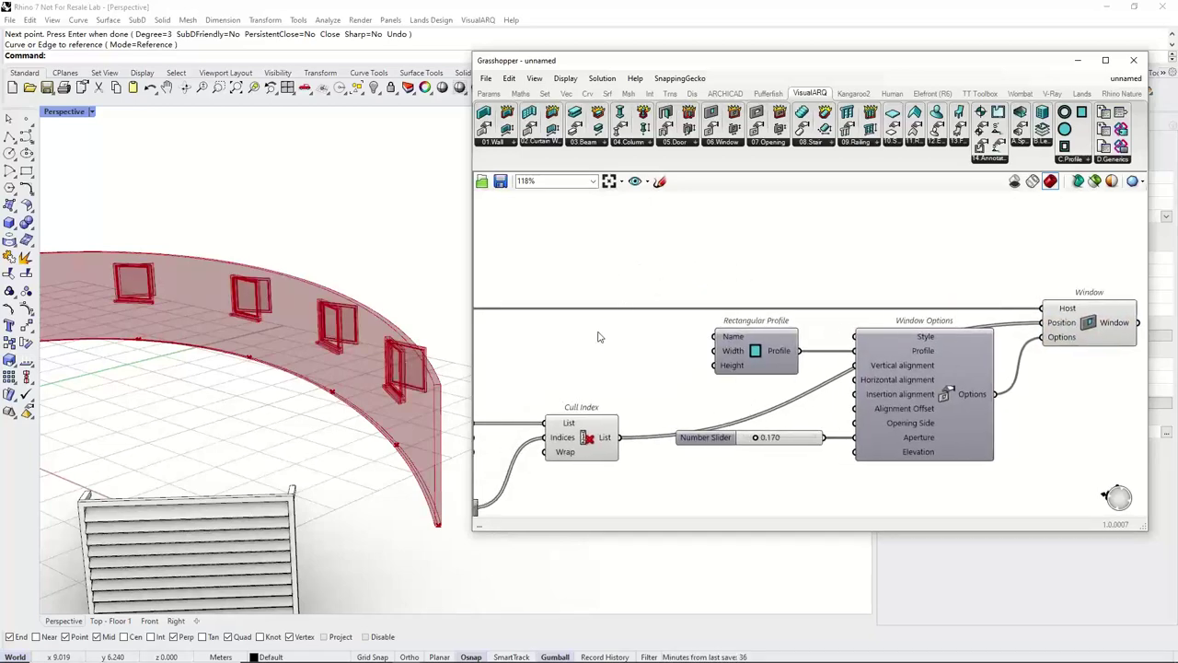
{"action": "double_click", "coordinate": [598, 337]}
{"action": "type", "text": "0."}
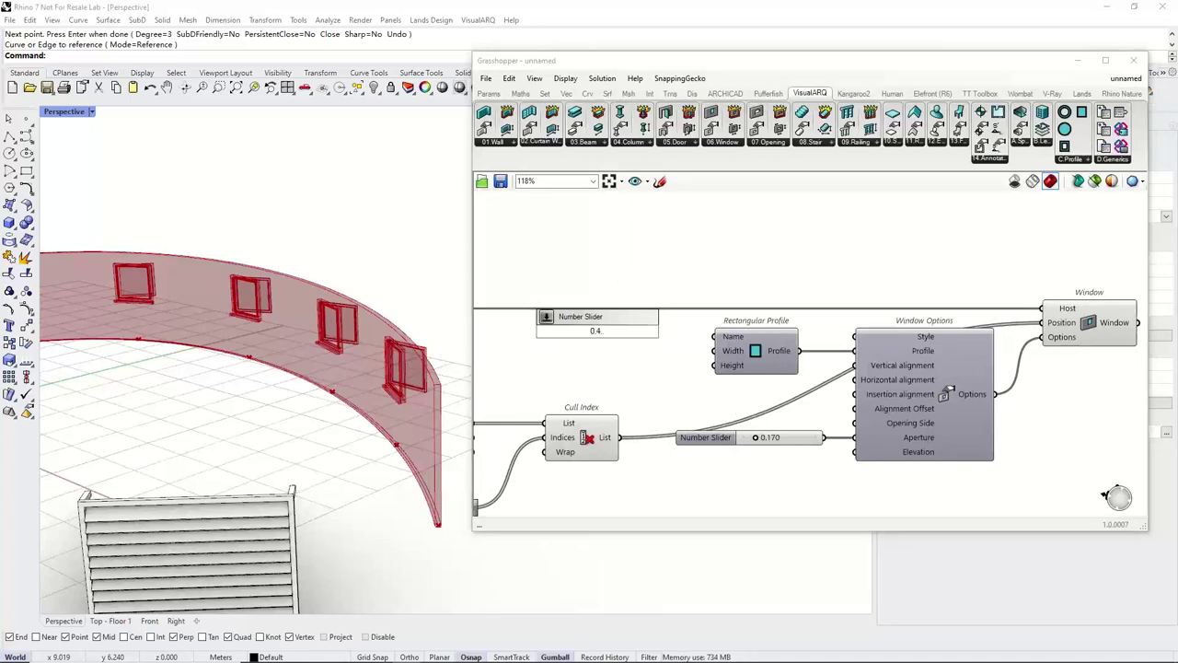
{"action": "type", "text": "4..3"}
{"action": "key", "text": "Return"}
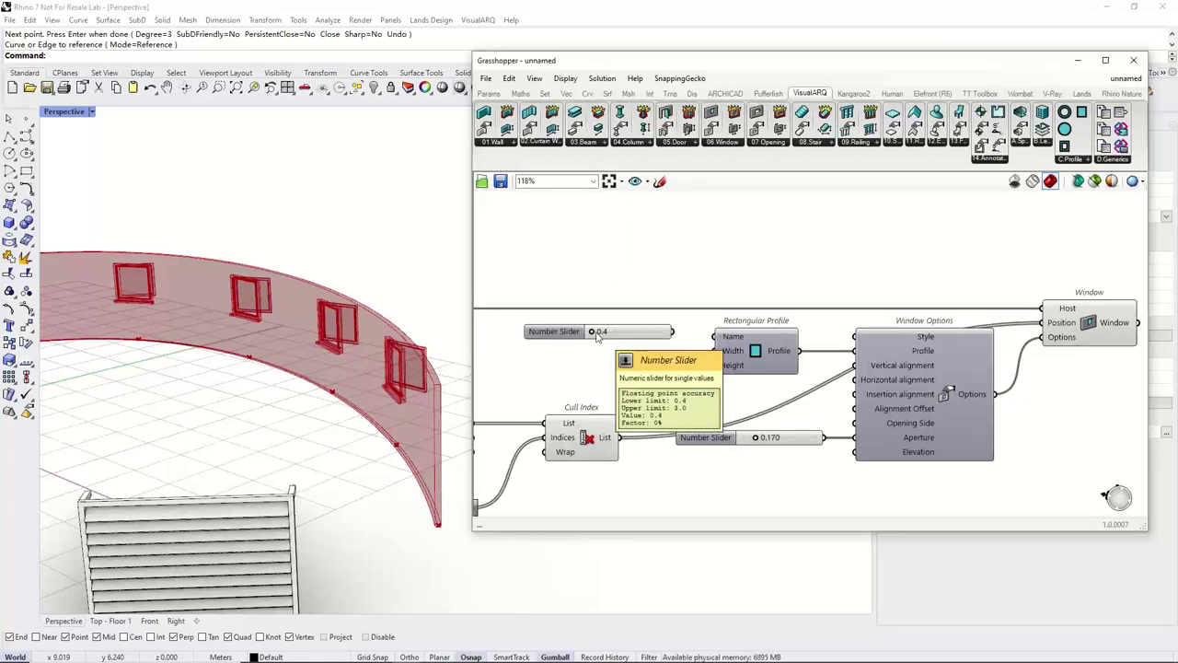
{"action": "left_click_drag", "start_coordinate": [683, 340], "coordinate": [713, 352]}
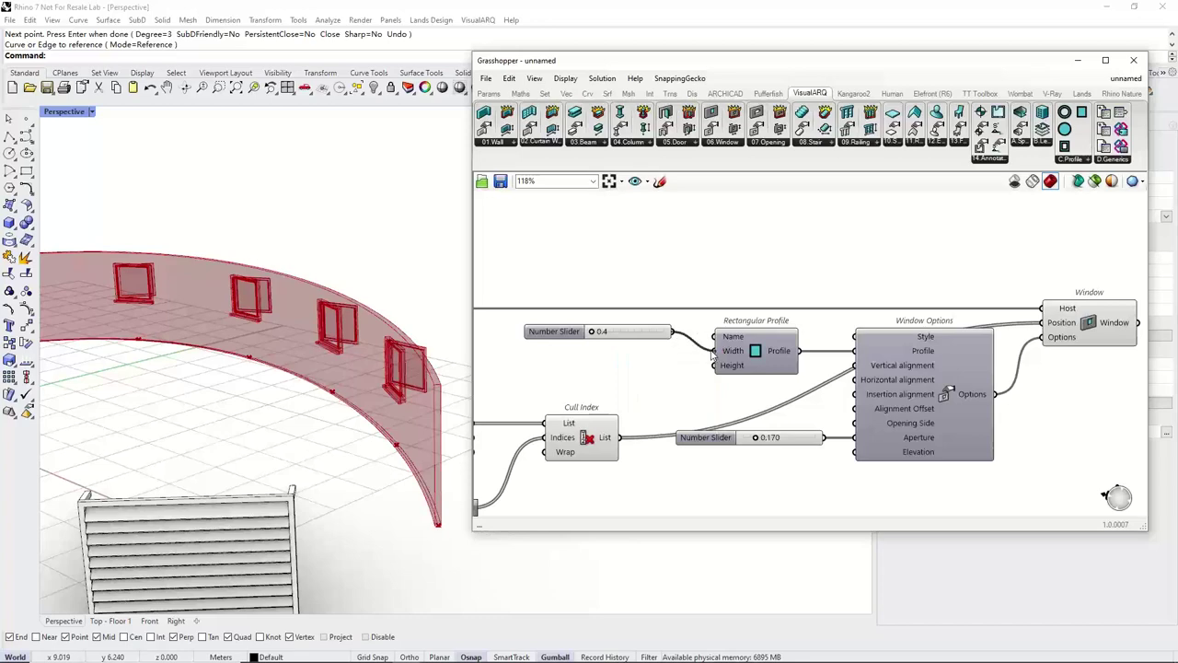
Duplicate the width slider for the Height input of Rectangular Profile, and set the width to 1.4 and the height to 1.3.
{"action": "mouse_move", "coordinate": [592, 331]}
{"action": "left_mouse_down"}
{"action": "mouse_move", "coordinate": [644, 352]}
{"action": "mouse_move", "coordinate": [638, 373]}
{"action": "mouse_move", "coordinate": [629, 369]}
{"action": "mouse_move", "coordinate": [714, 365]}
{"action": "left_mouse_up"}
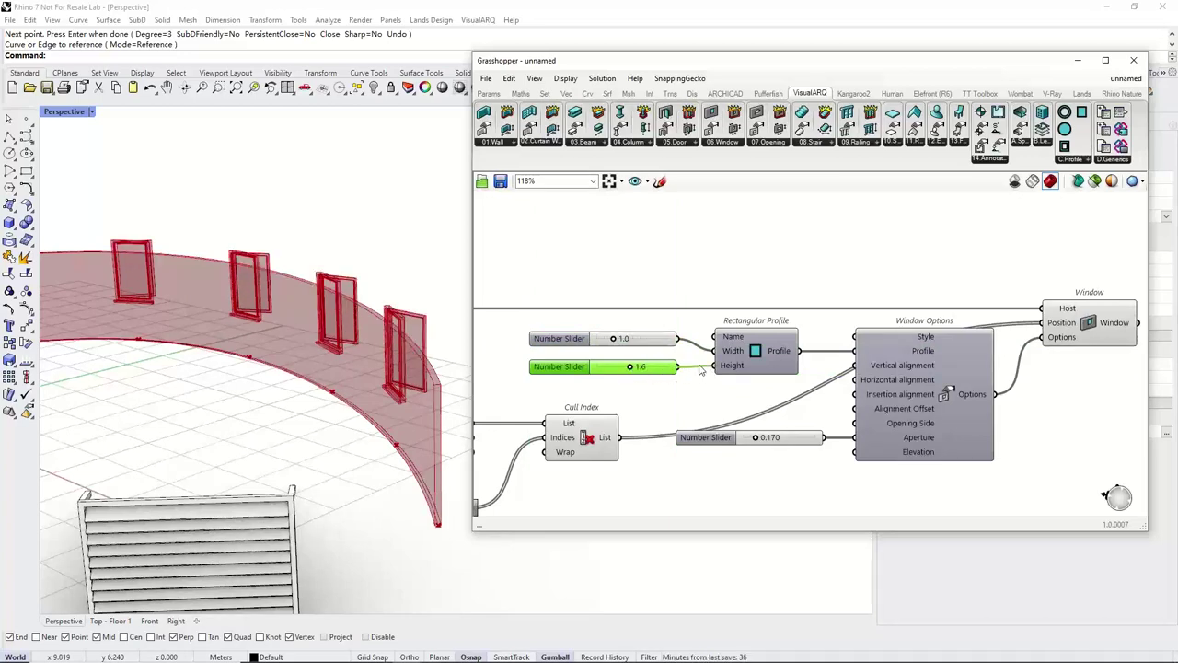
{"action": "left_click_drag", "start_coordinate": [631, 369], "coordinate": [624, 342]}
{"action": "scroll", "coordinate": [339, 348], "scroll_direction": "down", "scroll_amount": 2}
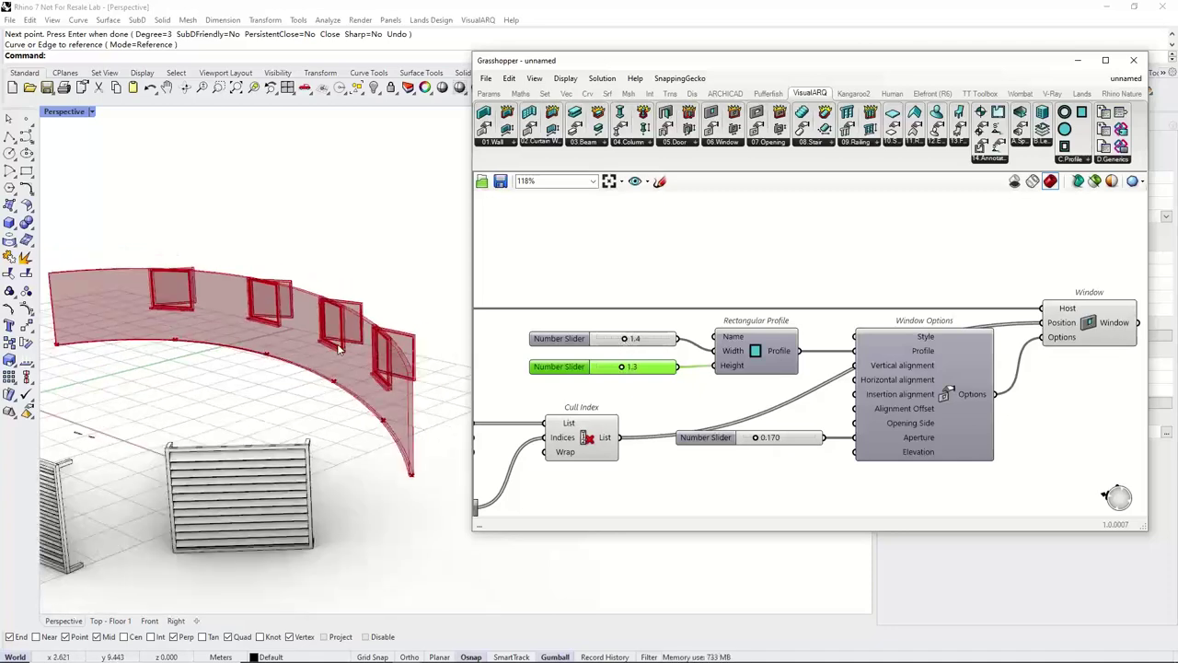
{"action": "right_click_drag", "start_coordinate": [338, 348], "coordinate": [248, 366]}
Set the Count slider of the Divide Curve component to 6 to change the number of windows.
{"action": "scroll", "coordinate": [649, 345], "scroll_direction": "down", "scroll_amount": 3}
{"action": "right_click_drag", "start_coordinate": [566, 373], "coordinate": [659, 372]}
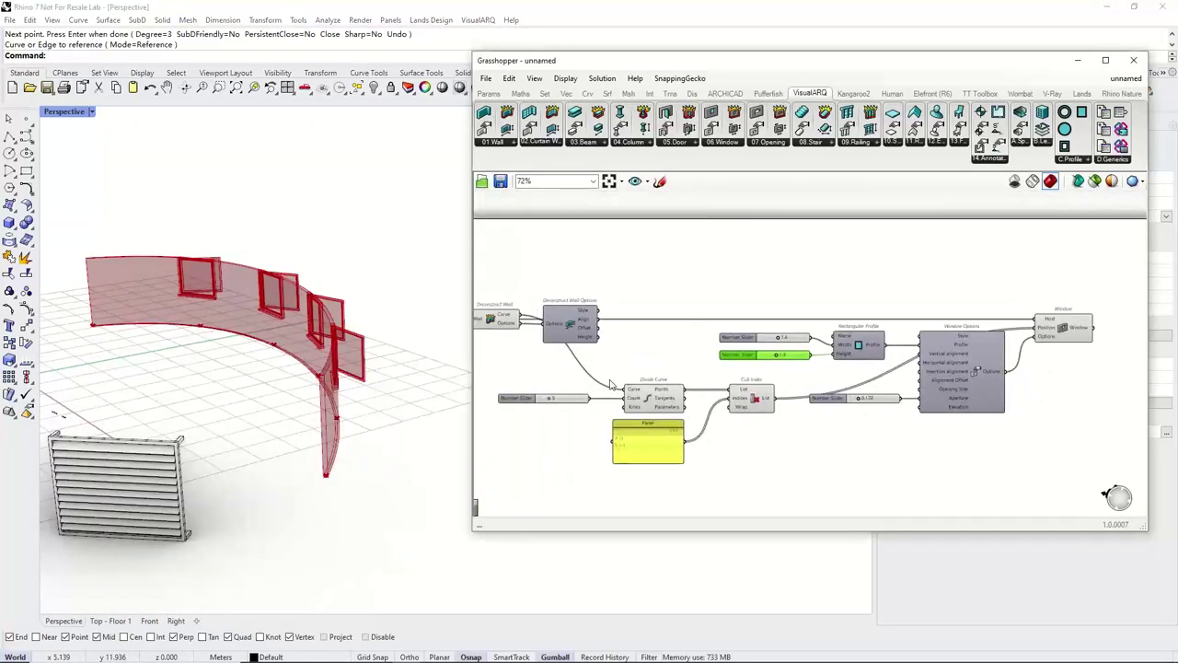
{"action": "scroll", "coordinate": [610, 381], "scroll_direction": "up", "scroll_amount": 3}
{"action": "left_click_drag", "start_coordinate": [524, 410], "coordinate": [523, 413]}
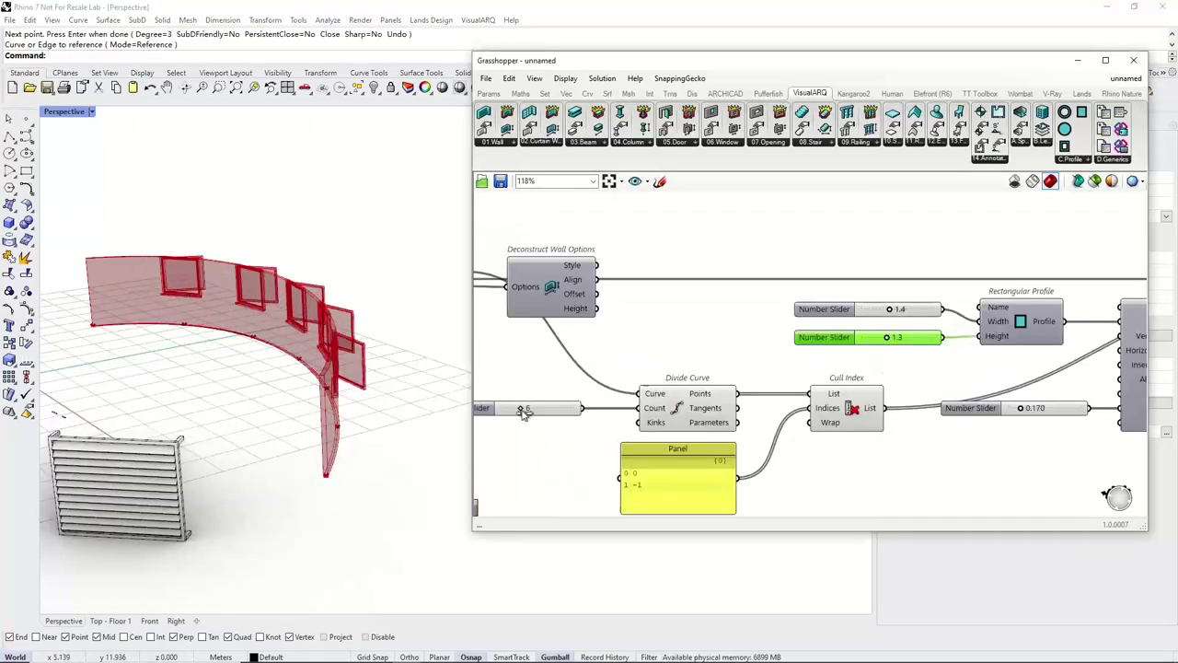
{"action": "right_click_drag", "start_coordinate": [221, 386], "coordinate": [308, 385]}
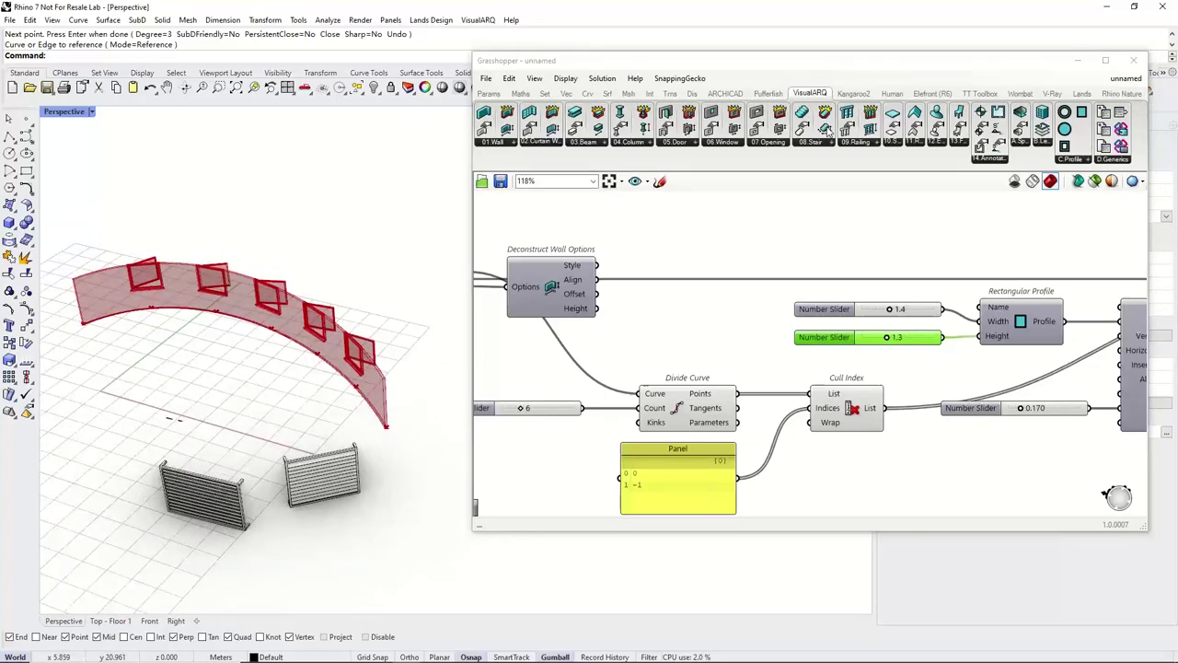
Move the Grasshopper window clear of the Rhino toolbars and draw a small closed, rounded control-point curve on the ground in front of the wall.
{"action": "left_click_drag", "start_coordinate": [827, 75], "coordinate": [833, 176]}
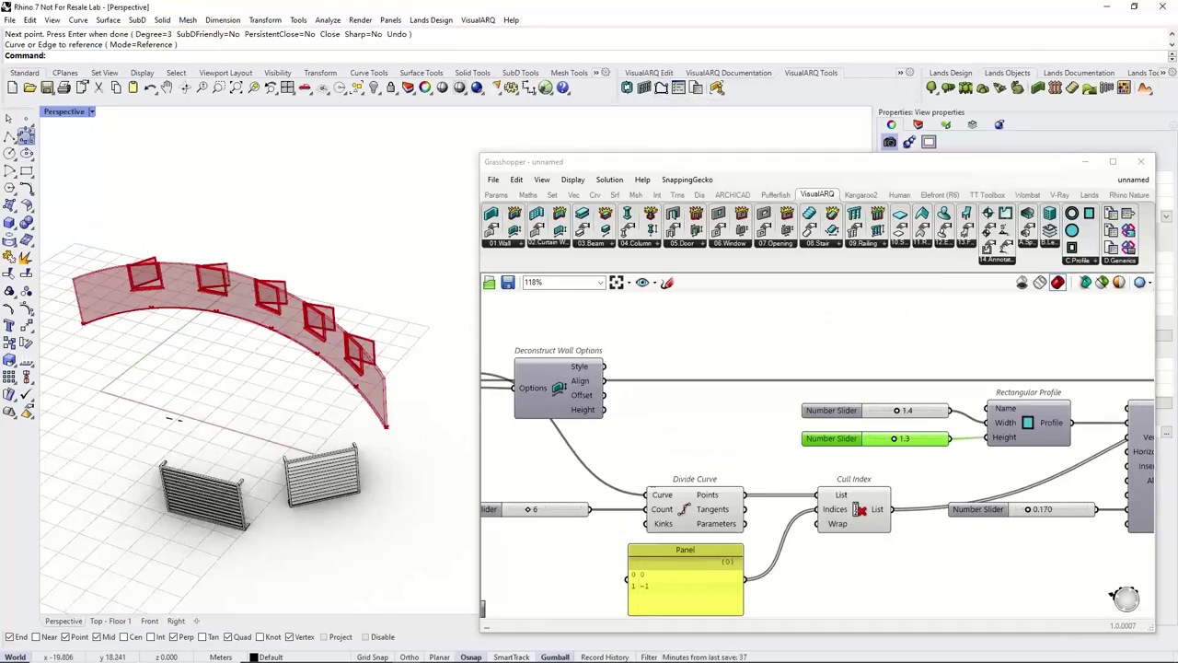
{"action": "left_click", "coordinate": [26, 137]}
{"action": "scroll", "coordinate": [179, 474], "scroll_direction": "up", "scroll_amount": 3}
{"action": "scroll", "coordinate": [179, 474], "scroll_direction": "up", "scroll_amount": 2}
{"action": "left_click", "coordinate": [185, 467]}
{"action": "left_click", "coordinate": [194, 431]}
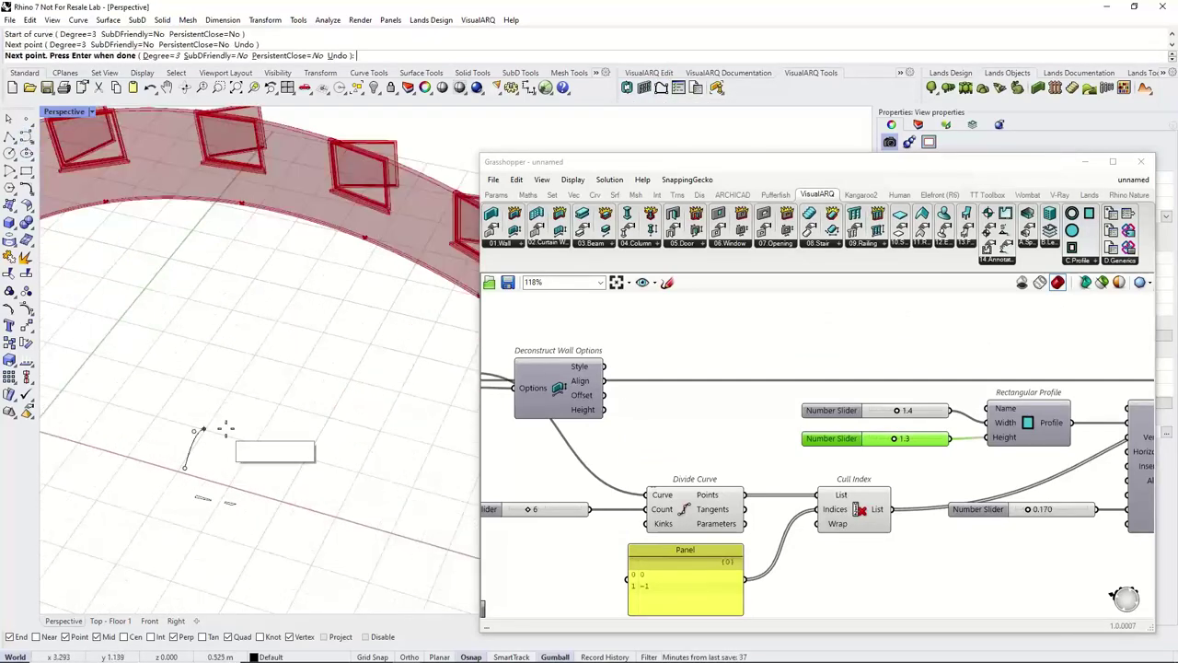
{"action": "left_click", "coordinate": [237, 430]}
{"action": "left_click", "coordinate": [226, 494]}
{"action": "left_click", "coordinate": [185, 468]}
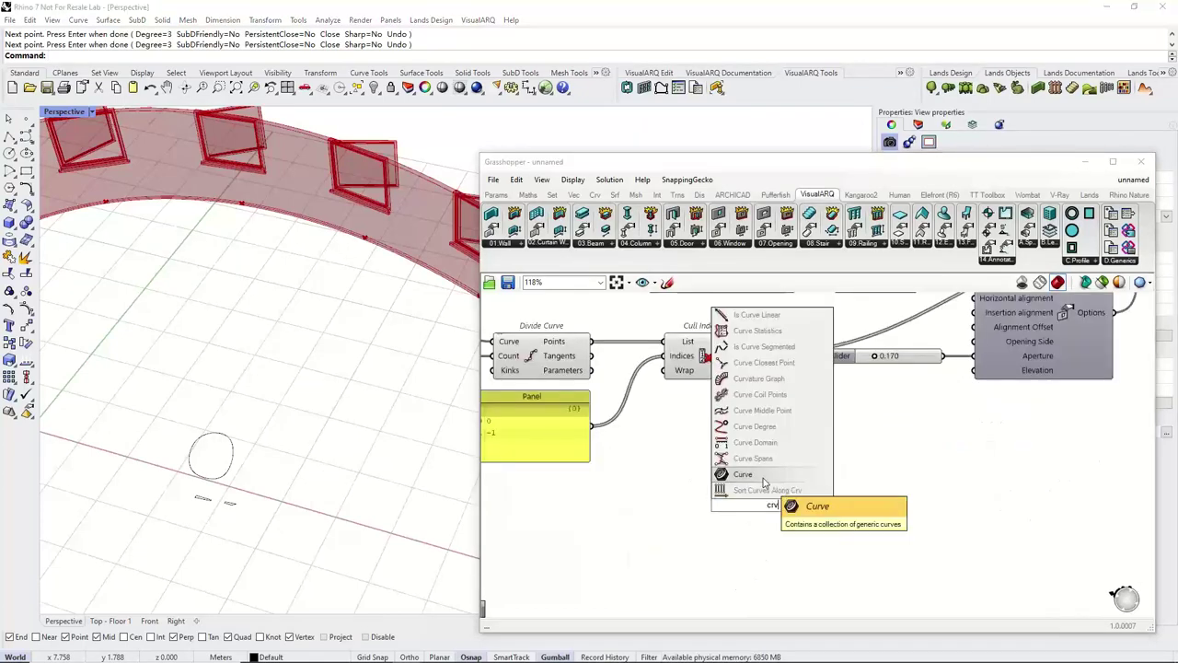
Add a Curve parameter and reference the small closed curve from the Rhino model in it.
{"action": "key", "text": "Return"}
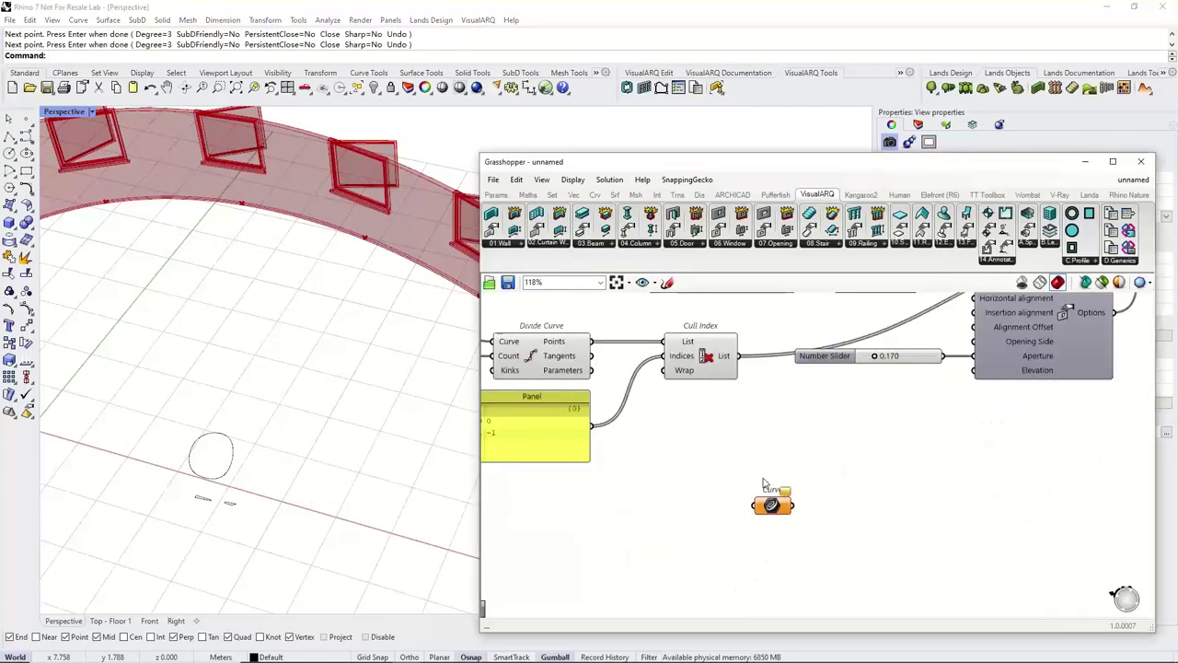
{"action": "right_click", "coordinate": [771, 503]}
{"action": "left_click", "coordinate": [819, 566]}
{"action": "left_click", "coordinate": [226, 471]}
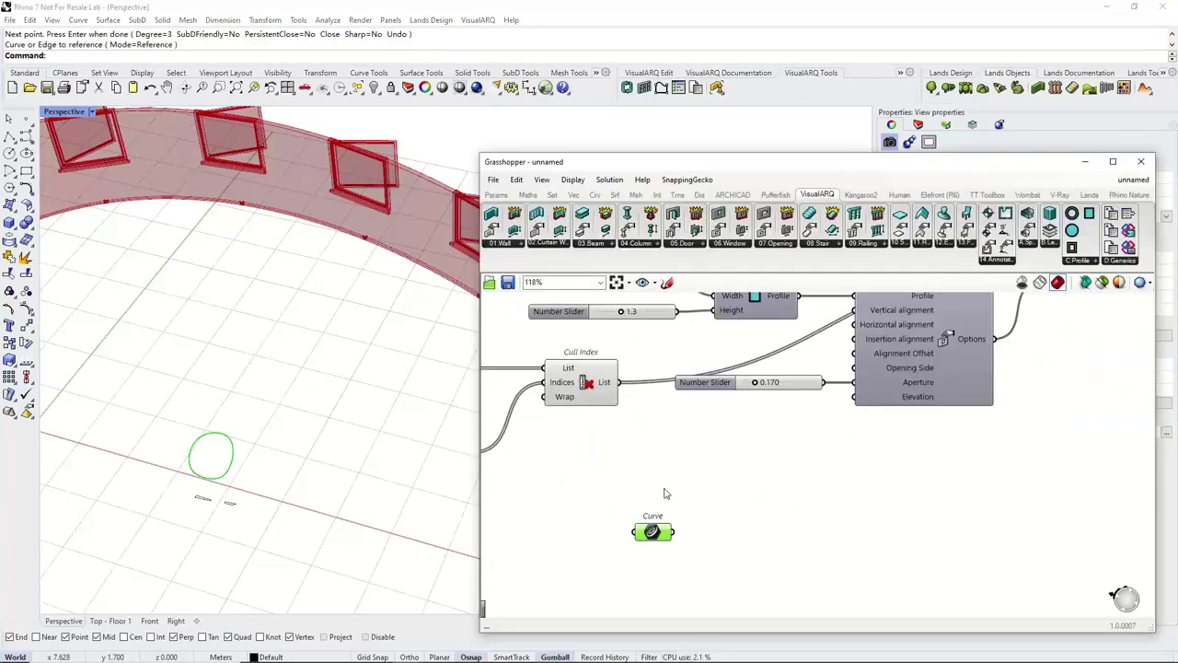
Add a Custom profile component and connect the Curve parameter to its Curve input.
{"action": "left_click", "coordinate": [1078, 265]}
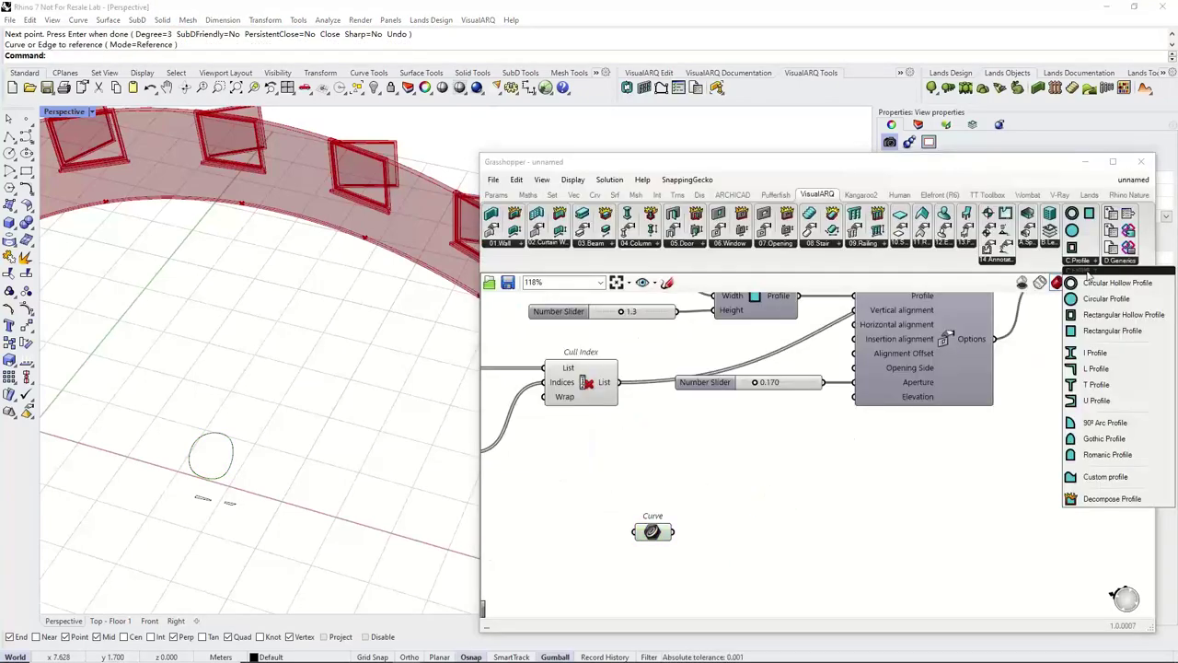
{"action": "left_click_drag", "start_coordinate": [1086, 476], "coordinate": [706, 528]}
{"action": "right_click_drag", "start_coordinate": [793, 498], "coordinate": [722, 517]}
{"action": "scroll", "coordinate": [722, 517], "scroll_direction": "down", "scroll_amount": 2}
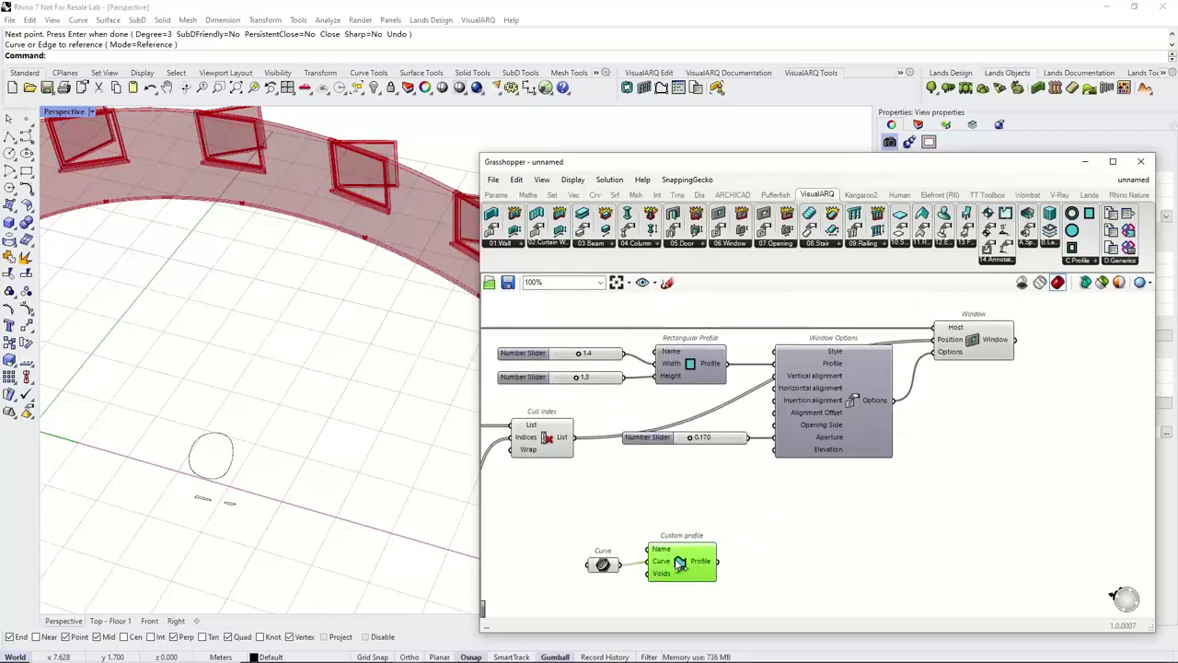
{"action": "left_click_drag", "start_coordinate": [608, 567], "coordinate": [611, 567]}
{"action": "right_click_drag", "start_coordinate": [796, 363], "coordinate": [815, 388]}
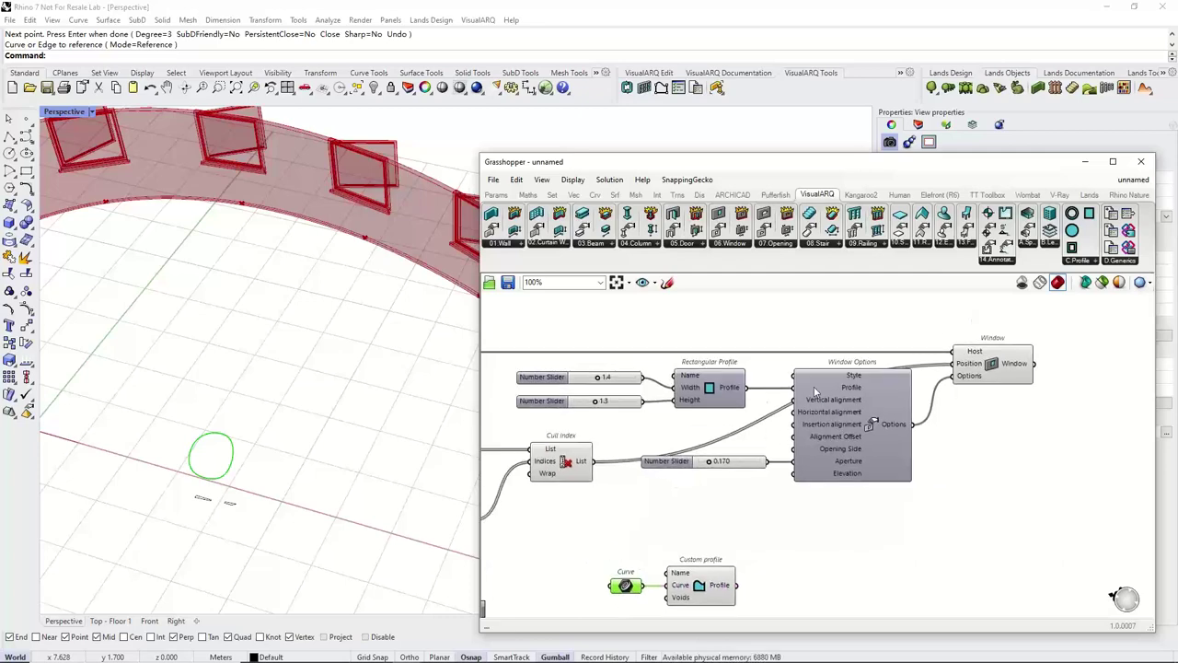
Connect the Custom profile output to the Profile input of Window Options, replacing the Rectangular Profile.
{"action": "left_click", "coordinate": [707, 574]}
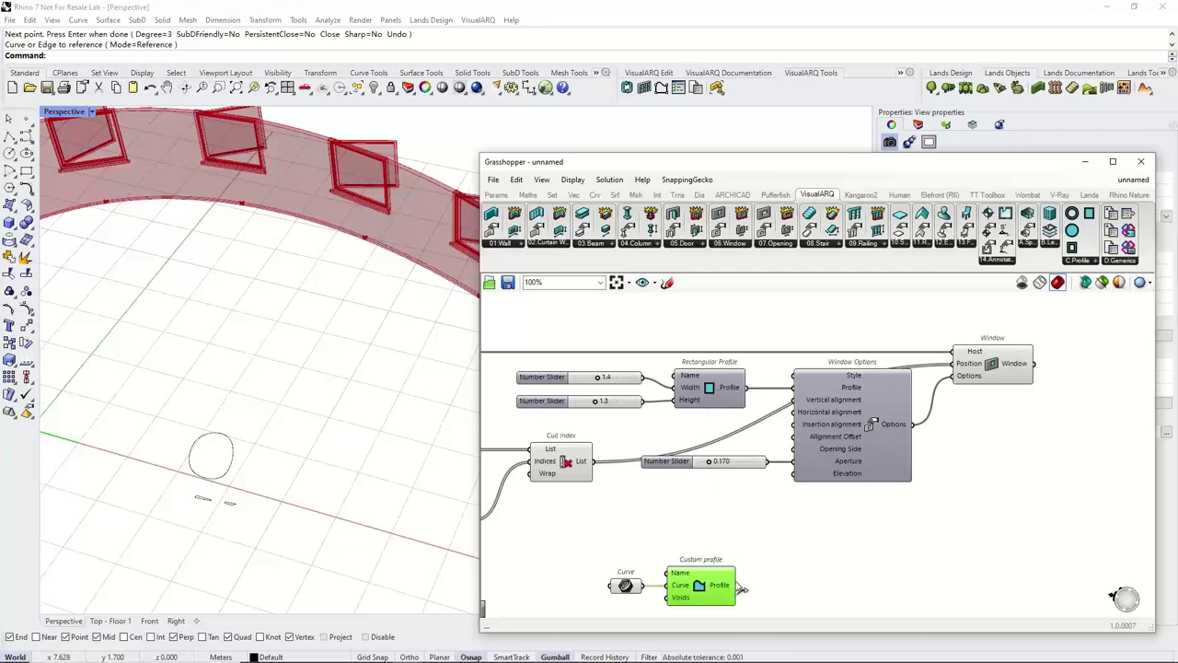
{"action": "left_click_drag", "start_coordinate": [736, 586], "coordinate": [794, 388]}
{"action": "scroll", "coordinate": [317, 381], "scroll_direction": "down", "scroll_amount": 3}
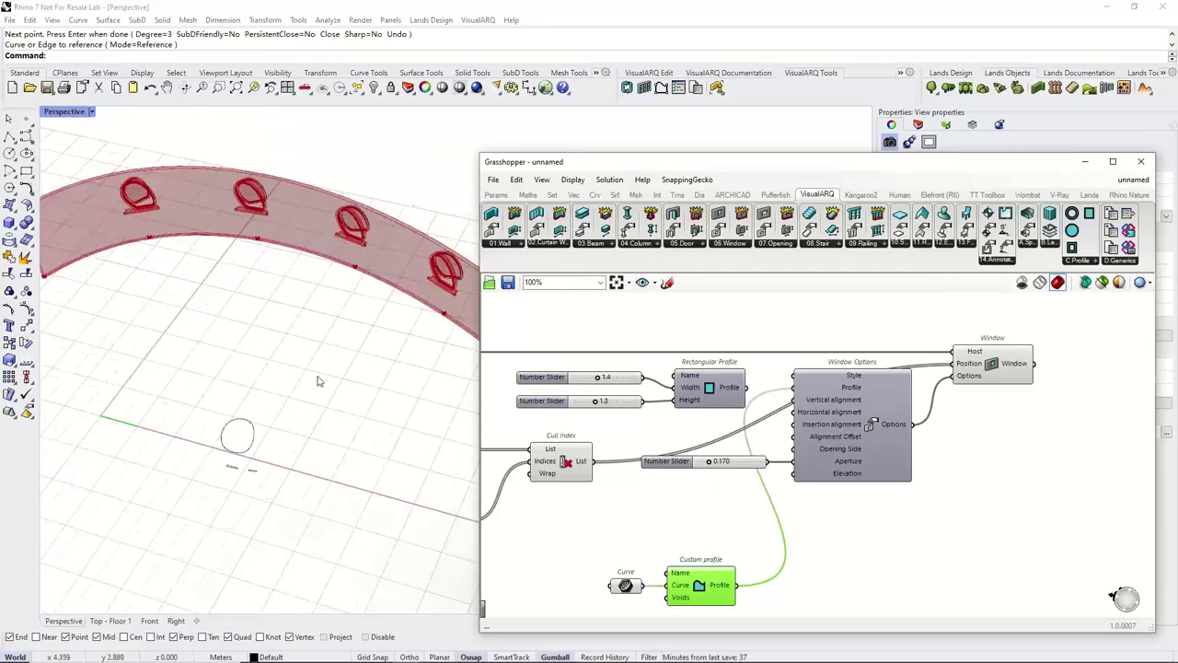
Move one control point of the closed curve outward to reshape the custom window profile.
{"action": "right_click_drag", "start_coordinate": [318, 381], "coordinate": [308, 368]}
{"action": "scroll", "coordinate": [307, 368], "scroll_direction": "up", "scroll_amount": 2}
{"action": "right_click_drag", "start_coordinate": [273, 405], "coordinate": [281, 373]}
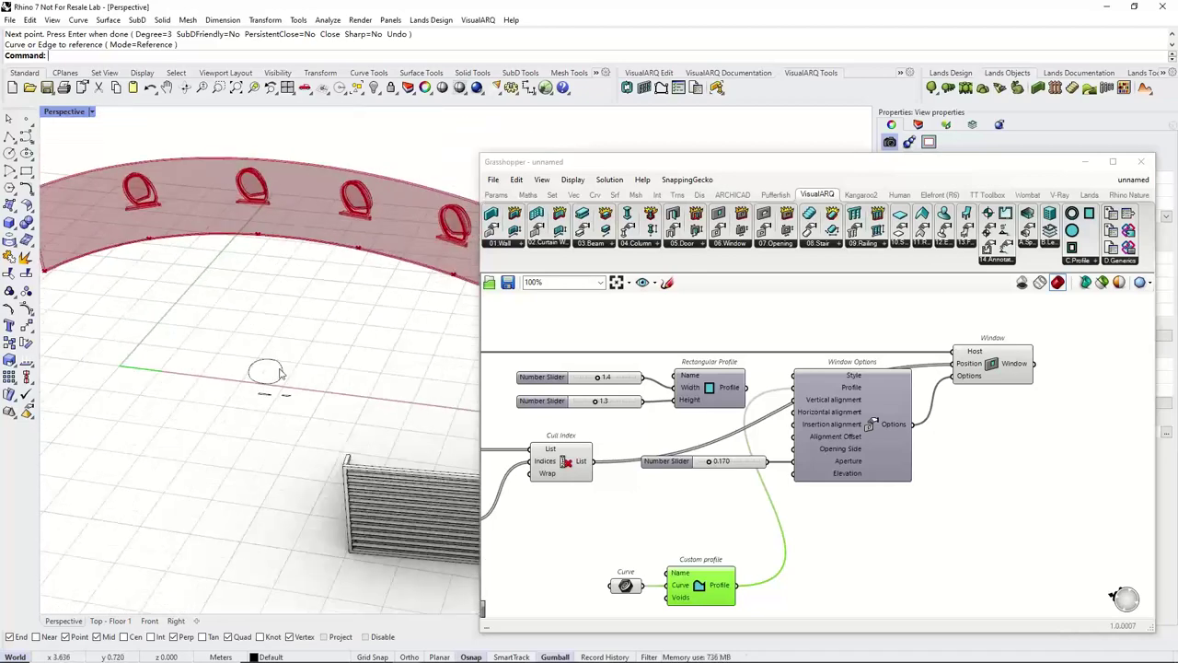
{"action": "left_click", "coordinate": [280, 373]}
{"action": "scroll", "coordinate": [284, 351], "scroll_direction": "up", "scroll_amount": 2}
{"action": "left_click", "coordinate": [284, 359]}
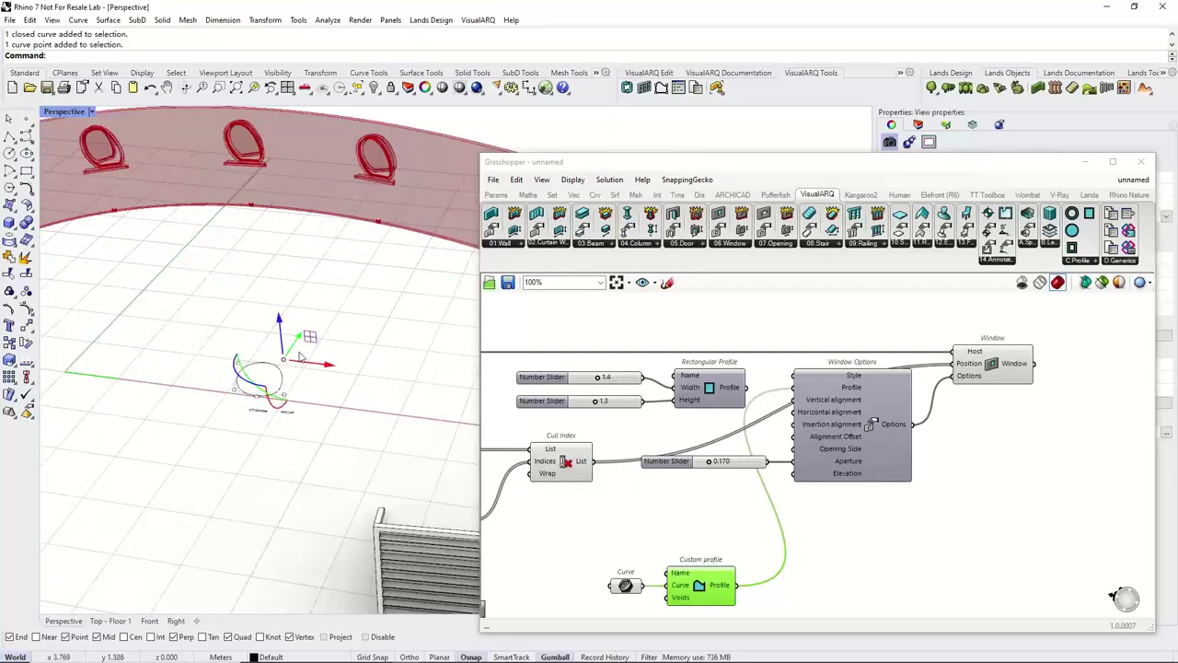
{"action": "left_click_drag", "start_coordinate": [299, 356], "coordinate": [302, 337]}
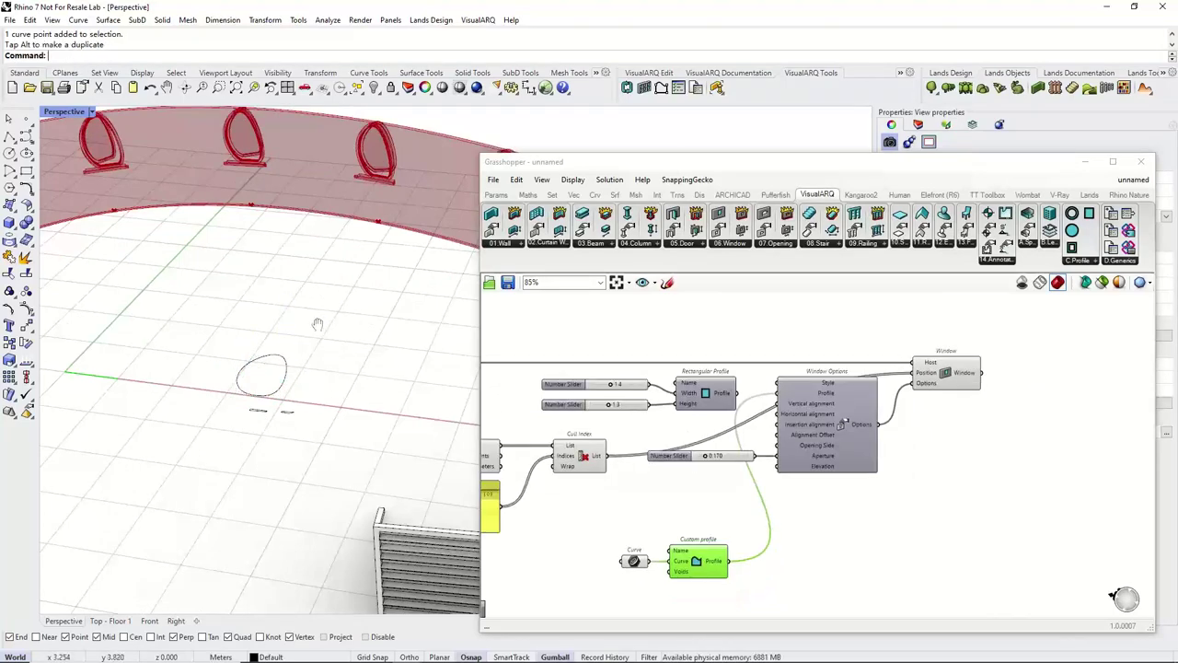
{"action": "mouse_move", "coordinate": [318, 324]}
{"action": "right_mouse_down", "text": "shift"}
{"action": "mouse_move", "coordinate": [307, 357]}
{"action": "mouse_move", "coordinate": [336, 314]}
{"action": "right_mouse_up", "text": "shift"}
{"action": "right_click_drag", "start_coordinate": [1024, 339], "coordinate": [981, 370]}
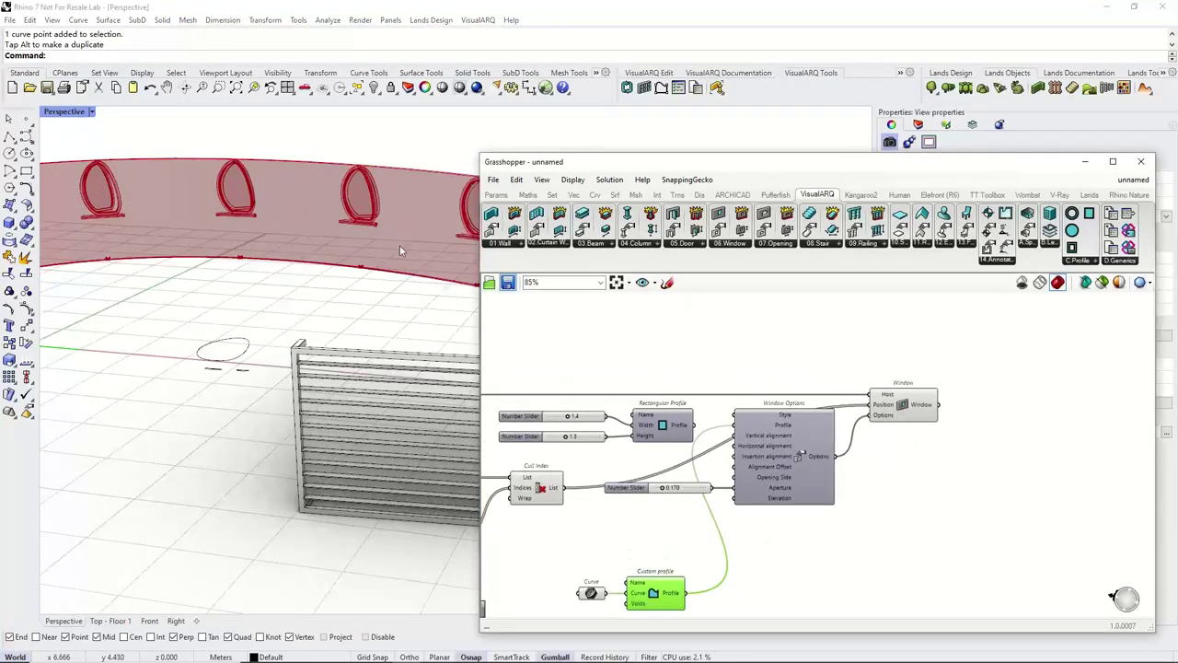
Select the Window and Wall components together and bake them into the Rhino model.
{"action": "left_click", "coordinate": [418, 144]}
{"action": "right_click_drag", "start_coordinate": [333, 177], "coordinate": [386, 267]}
{"action": "scroll", "coordinate": [623, 366], "scroll_direction": "down", "scroll_amount": 2}
{"action": "right_click_drag", "start_coordinate": [620, 362], "coordinate": [667, 368]}
{"action": "left_click", "coordinate": [869, 396]}
{"action": "right_click_drag", "start_coordinate": [742, 385], "coordinate": [875, 392]}
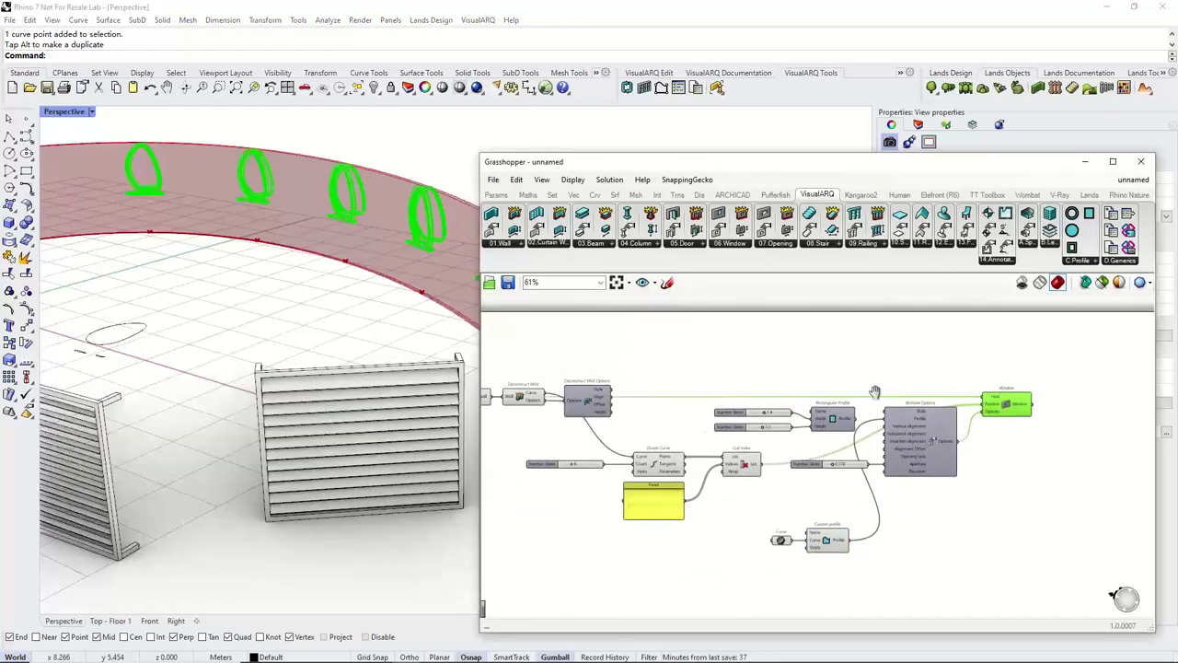
{"action": "scroll", "coordinate": [858, 384], "scroll_direction": "down", "scroll_amount": 1}
{"action": "right_click_drag", "start_coordinate": [734, 386], "coordinate": [811, 395]}
{"action": "scroll", "coordinate": [622, 397], "scroll_direction": "up", "scroll_amount": 3}
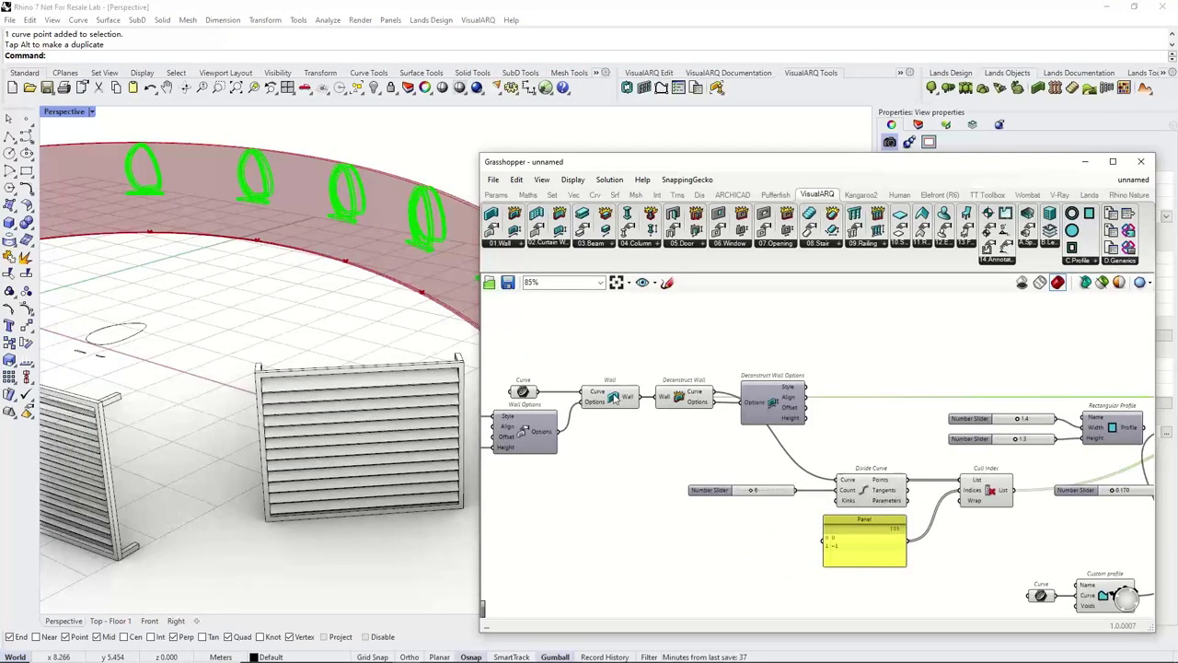
{"action": "left_click", "coordinate": [615, 397]}
{"action": "middle_click", "coordinate": [614, 396]}
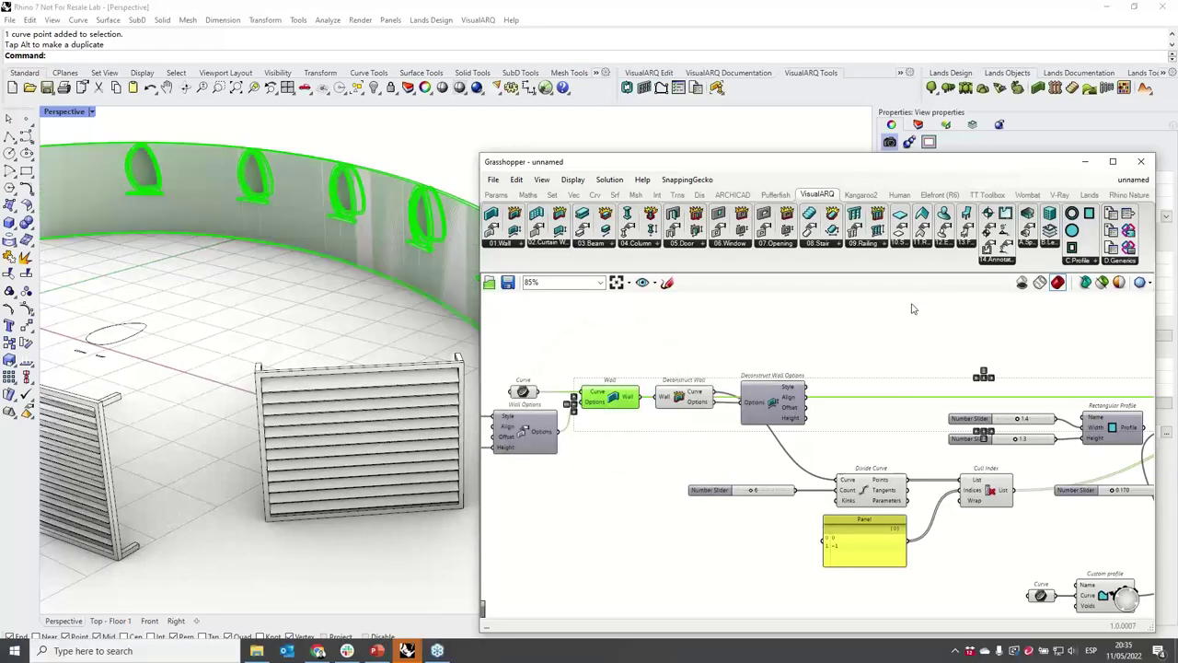
Minimize Grasshopper and select baked windows in the curved wall to examine their object type.
{"action": "left_click", "coordinate": [1084, 162]}
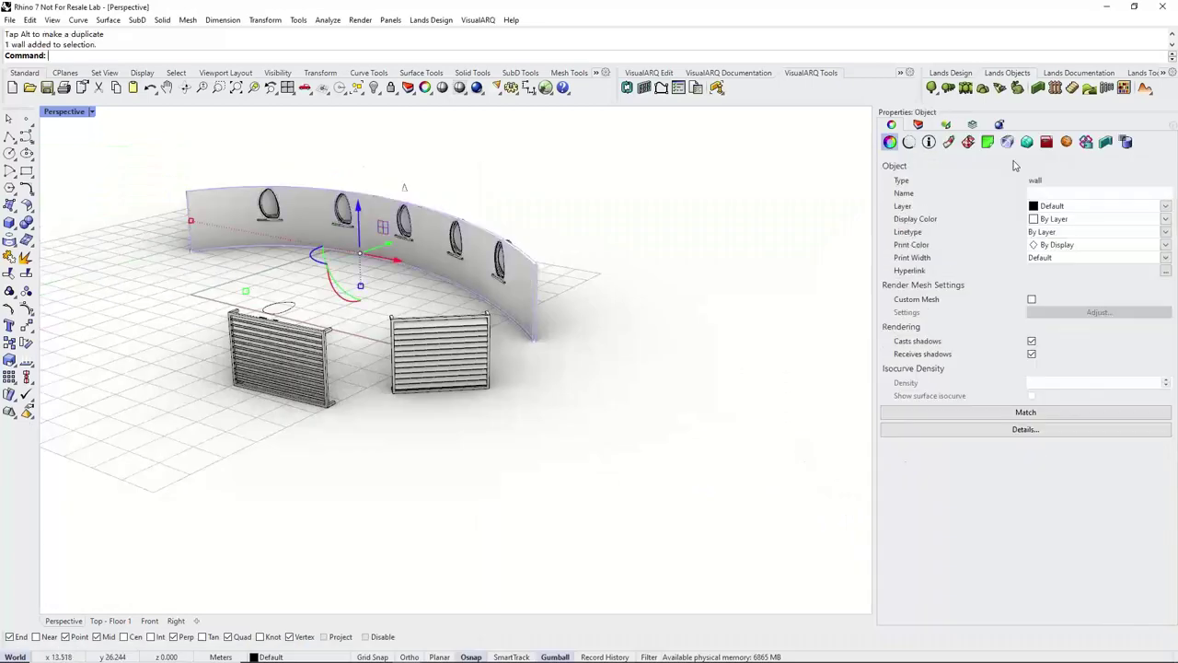
{"action": "left_click_drag", "start_coordinate": [350, 146], "coordinate": [572, 322]}
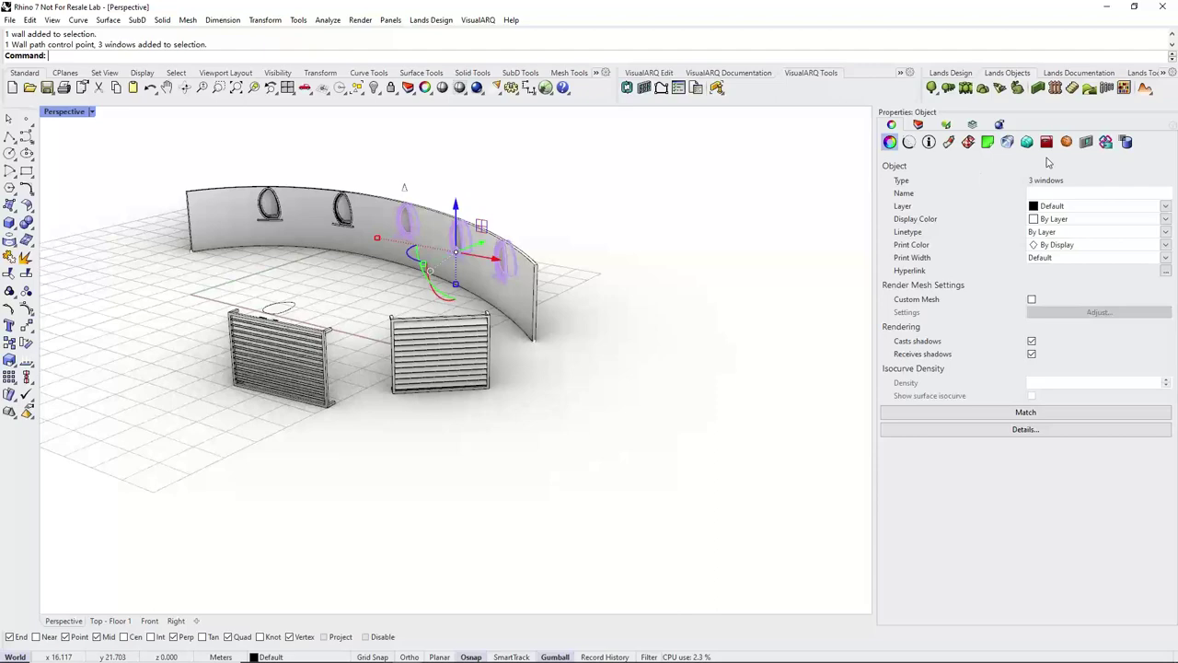
Delete the curved wall with its baked windows and the source curves, keeping the two slatted elements.
{"action": "left_click", "coordinate": [511, 361]}
{"action": "right_click_drag", "start_coordinate": [512, 361], "coordinate": [452, 391]}
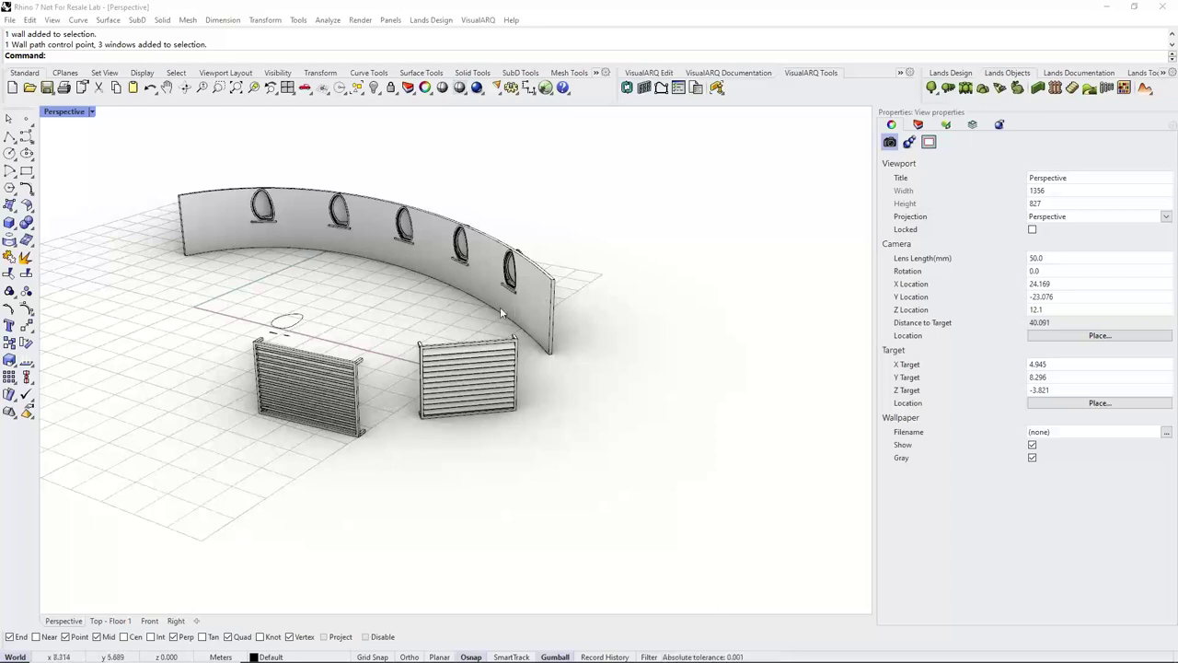
{"action": "scroll", "coordinate": [492, 450], "scroll_direction": "down", "scroll_amount": 5}
{"action": "right_click_drag", "start_coordinate": [461, 417], "coordinate": [405, 429]}
{"action": "left_click_drag", "start_coordinate": [510, 407], "coordinate": [449, 329]}
{"action": "key", "text": "Delete"}
{"action": "right_click_drag", "start_coordinate": [449, 330], "coordinate": [370, 357]}
{"action": "left_click_drag", "start_coordinate": [370, 357], "coordinate": [334, 397]}
{"action": "right_click_drag", "start_coordinate": [334, 396], "coordinate": [310, 429]}
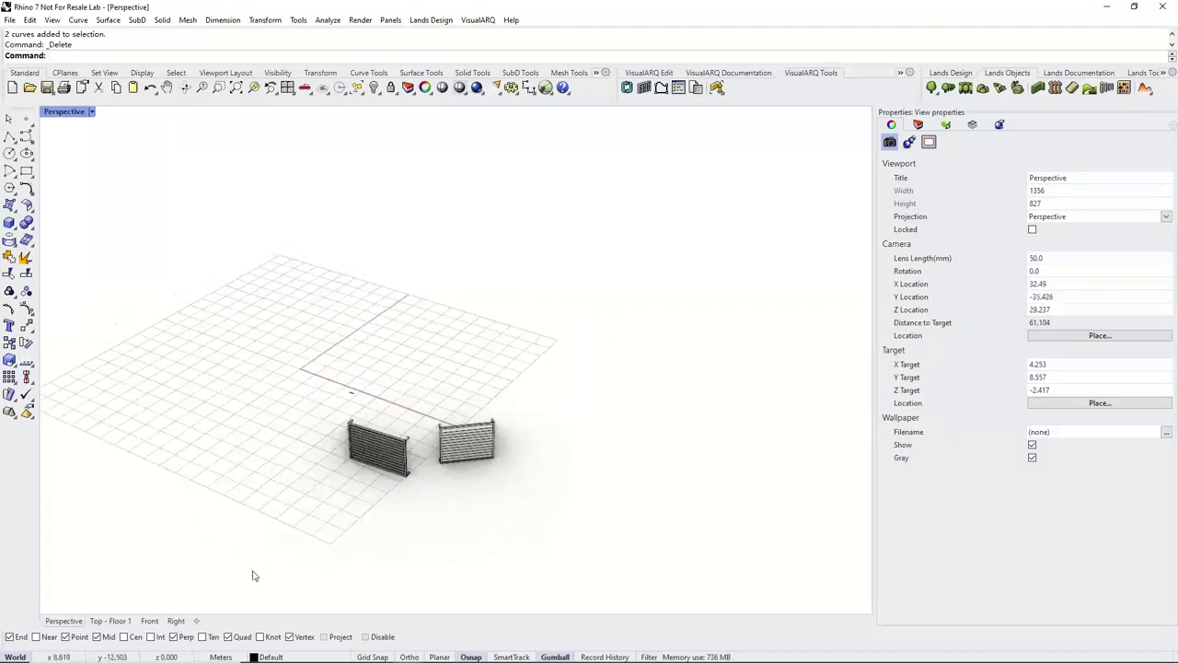
Draw an upright rectangular plane surface in the Front view, starting at the origin and rising well above the slatted elements, and return to Perspective.
{"action": "left_click", "coordinate": [150, 621]}
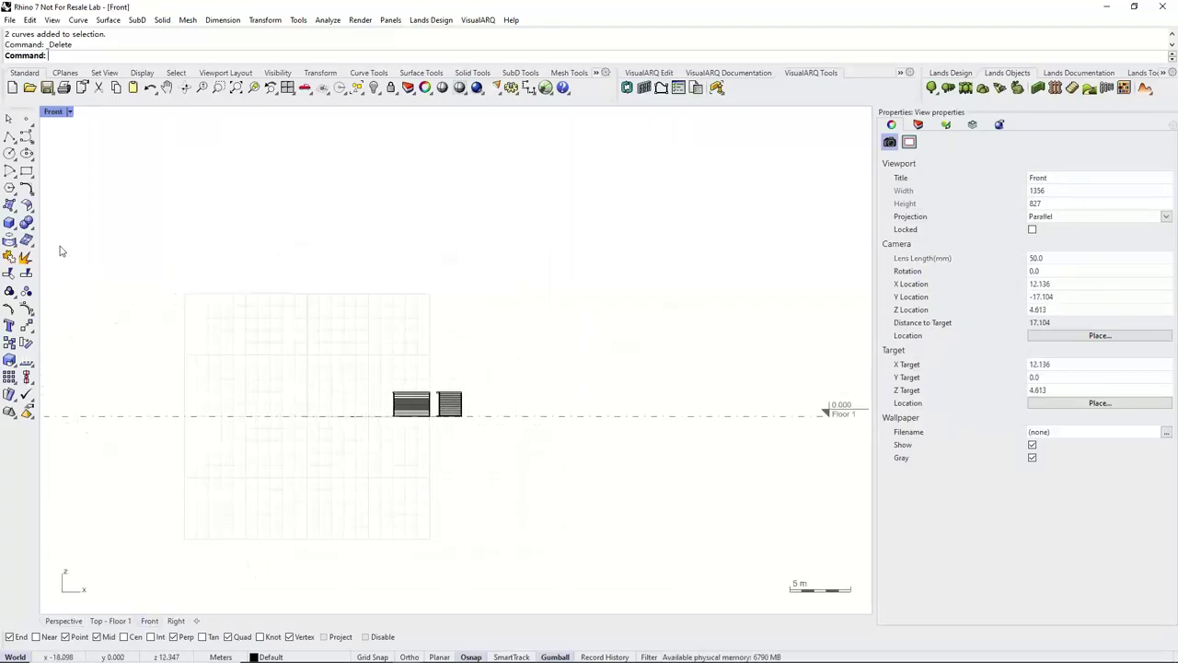
{"action": "left_click", "coordinate": [9, 204]}
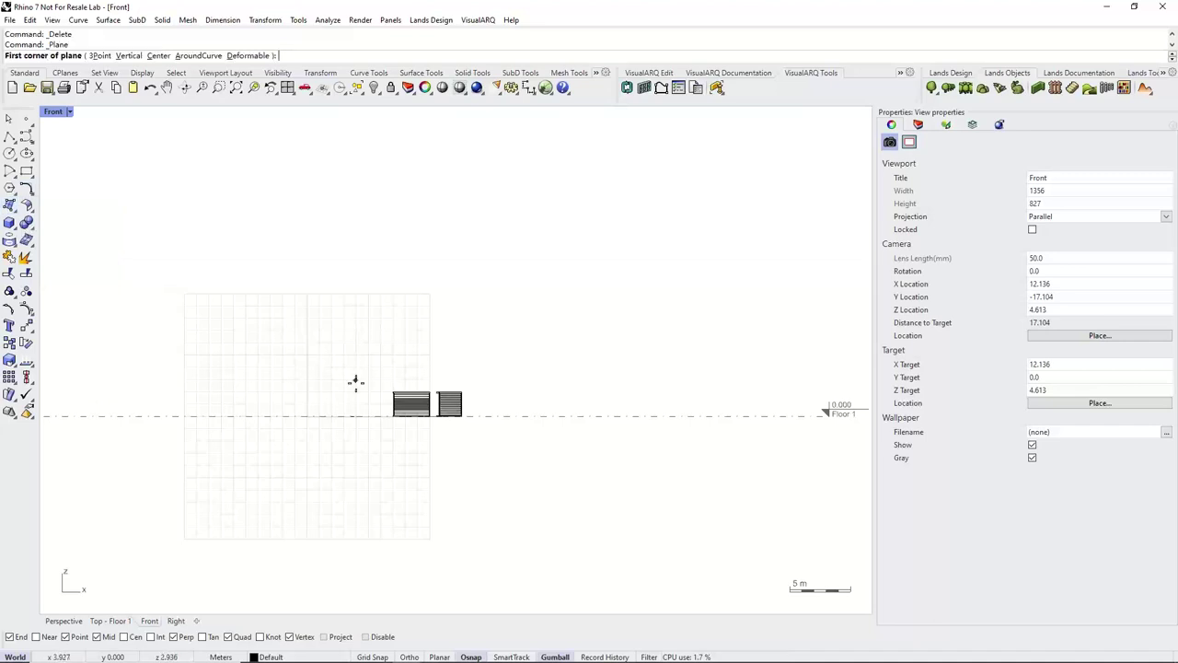
{"action": "scroll", "coordinate": [366, 392], "scroll_direction": "up", "scroll_amount": 3}
{"action": "type", "text": "0"}
{"action": "key", "text": "Return"}
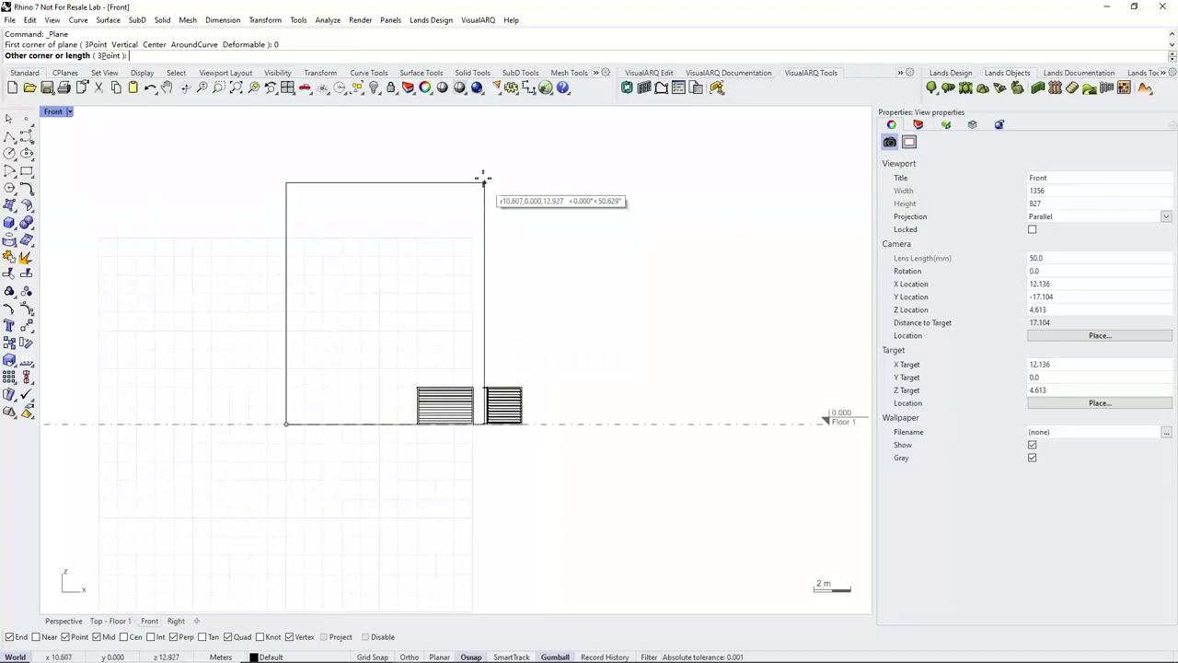
{"action": "left_click", "coordinate": [478, 147]}
{"action": "left_click", "coordinate": [64, 620]}
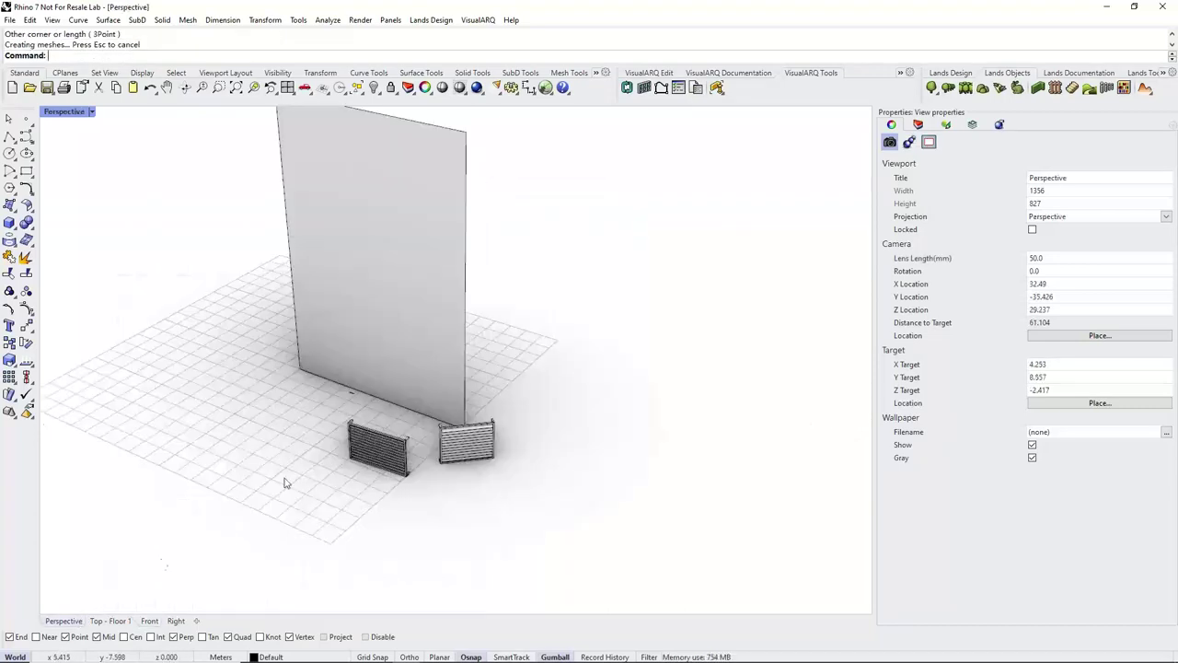
{"action": "right_click_drag", "start_coordinate": [297, 456], "coordinate": [354, 362]}
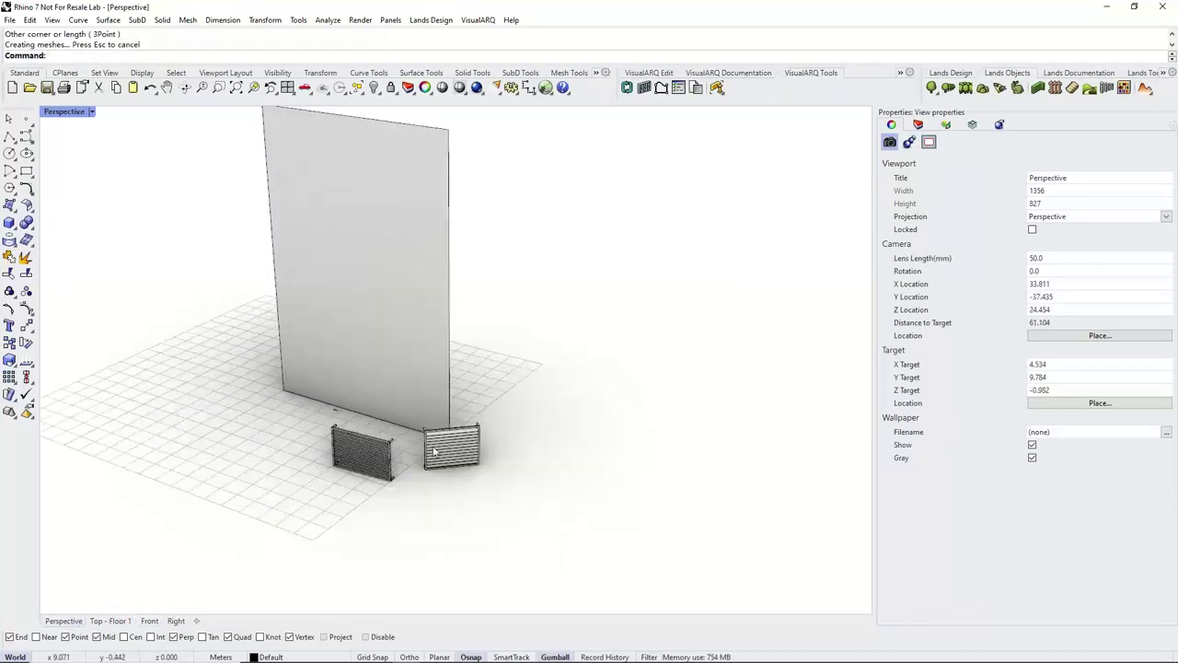
{"action": "left_click", "coordinate": [449, 460]}
{"action": "left_click", "coordinate": [468, 523]}
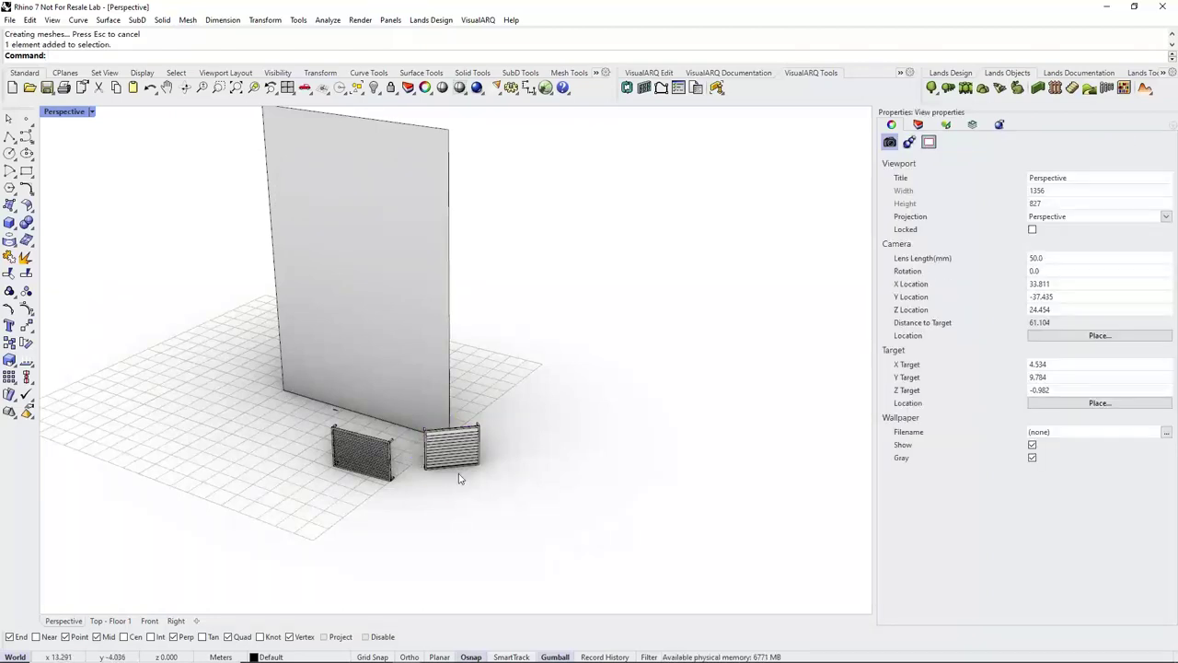
{"action": "right_click_drag", "start_coordinate": [459, 473], "coordinate": [412, 524], "text": "shift"}
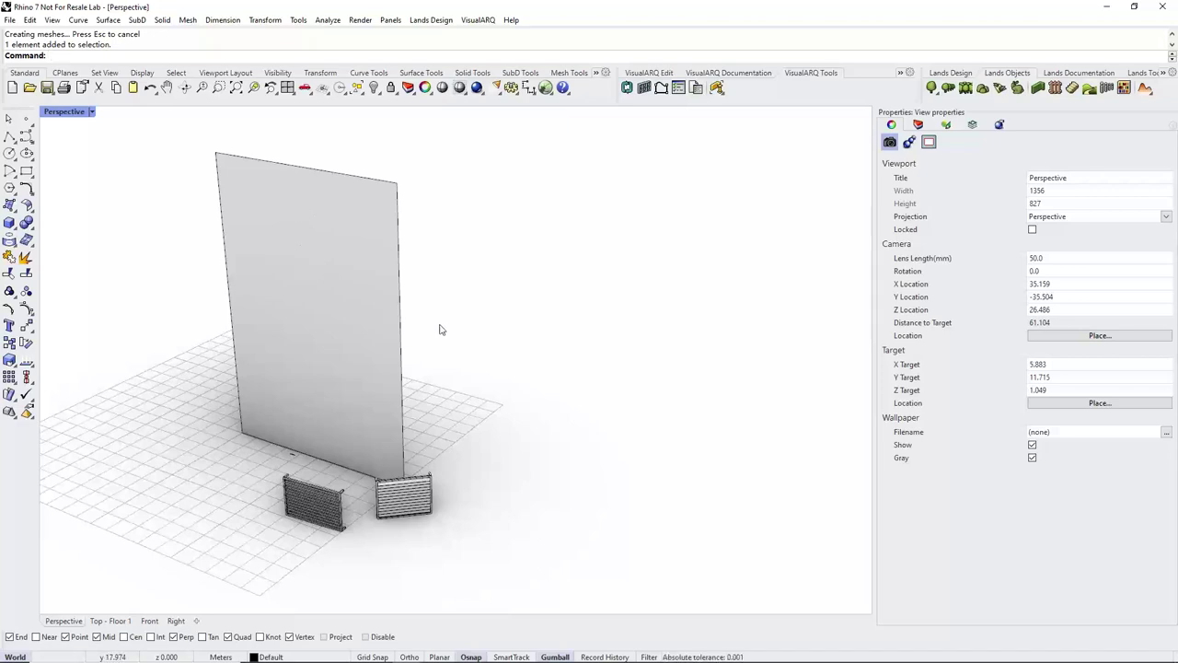
Open Grasshopper and add a Surface parameter that references the large vertical surface in the model.
{"action": "type", "text": "gr"}
{"action": "key", "text": "Return"}
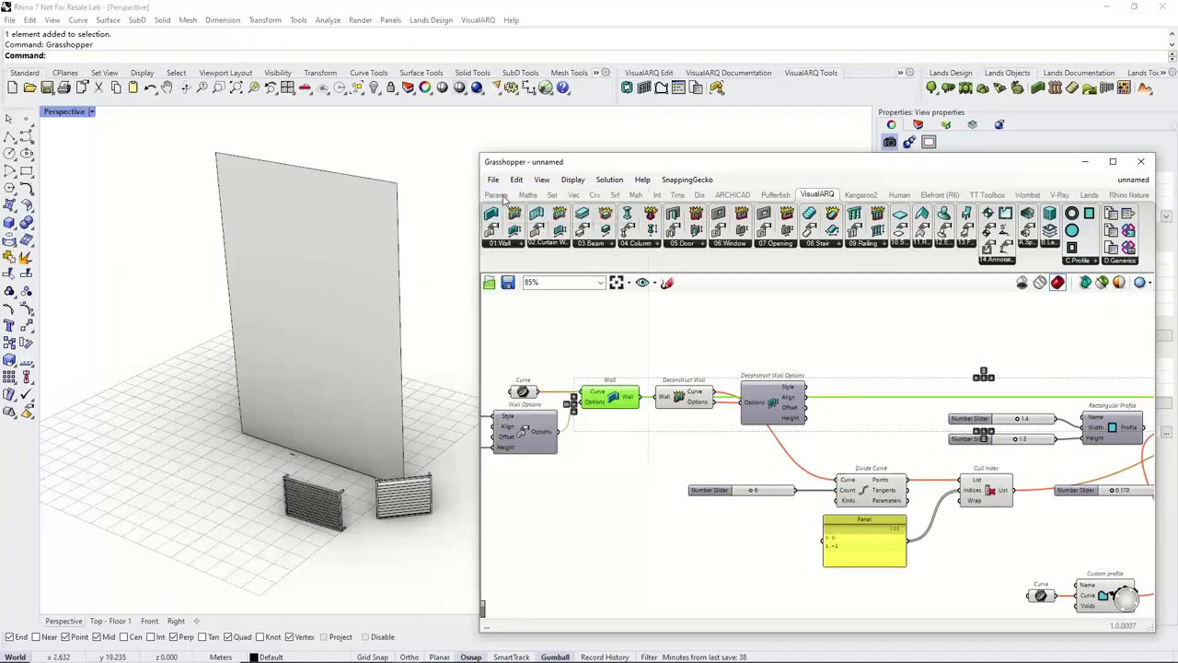
{"action": "double_click", "coordinate": [613, 378]}
{"action": "type", "text": "srf"}
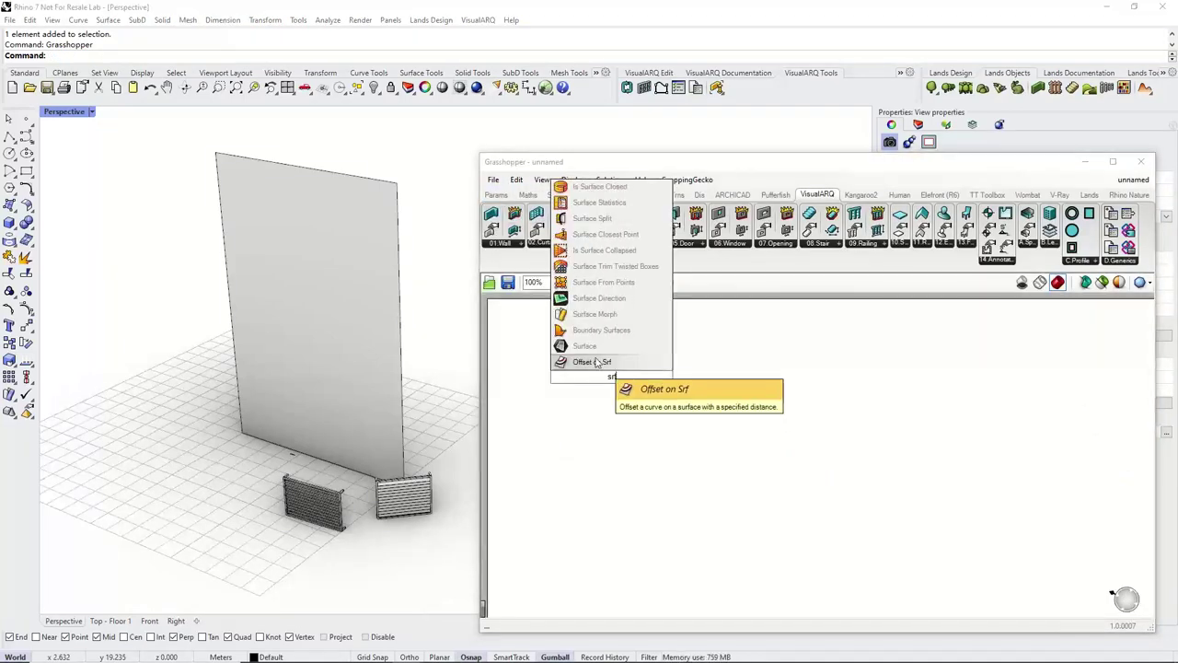
{"action": "left_click", "coordinate": [596, 347]}
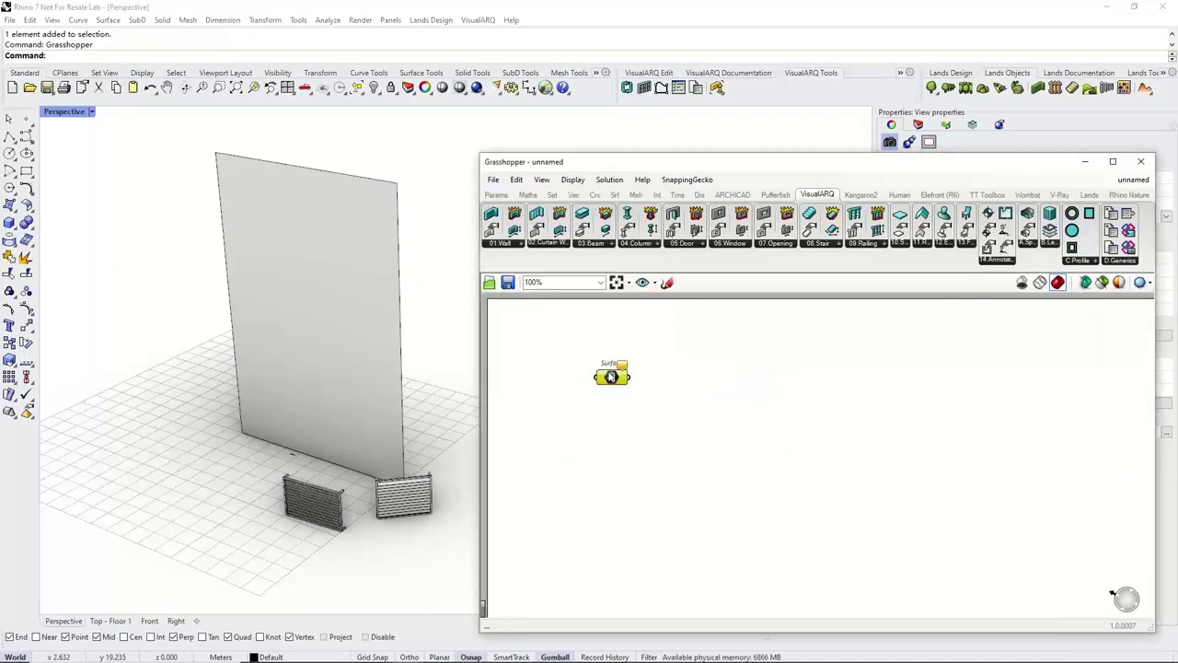
{"action": "right_click", "coordinate": [605, 376]}
{"action": "left_click", "coordinate": [650, 540]}
{"action": "left_click", "coordinate": [389, 377]}
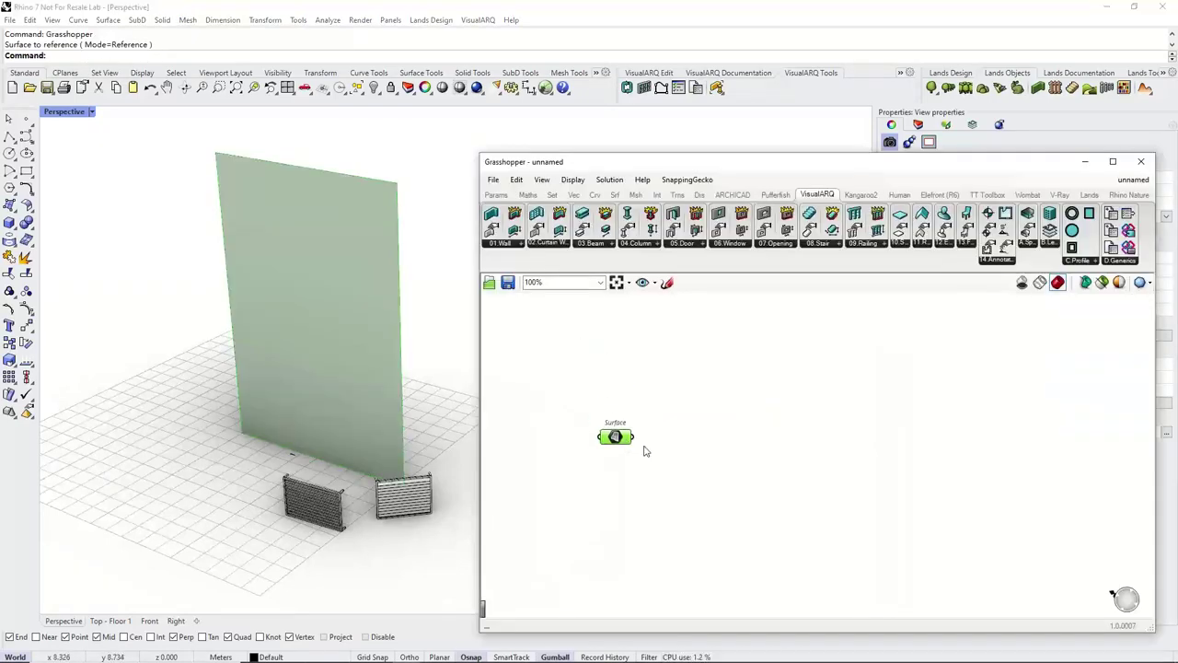
Add a Dimensions component and feed it with the Surface parameter.
{"action": "left_click", "coordinate": [645, 446]}
{"action": "scroll", "coordinate": [651, 409], "scroll_direction": "up", "scroll_amount": 2}
{"action": "double_click", "coordinate": [654, 380]}
{"action": "type", "text": "dim"}
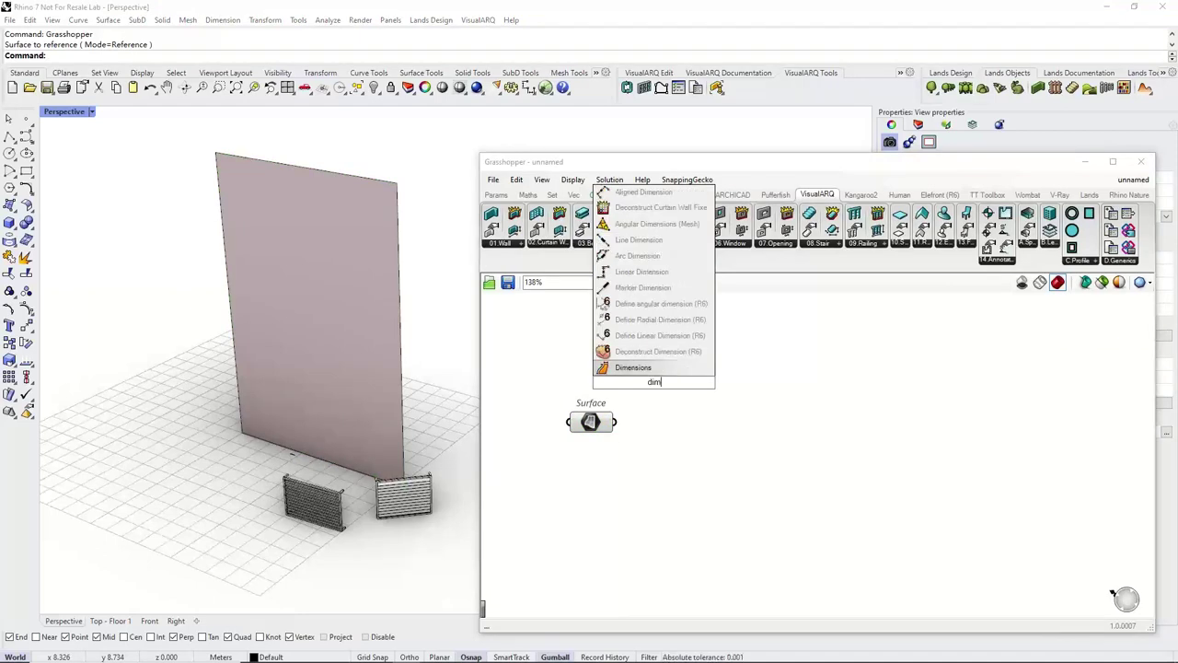
{"action": "left_click", "coordinate": [633, 367]}
{"action": "left_click_drag", "start_coordinate": [633, 367], "coordinate": [703, 383]}
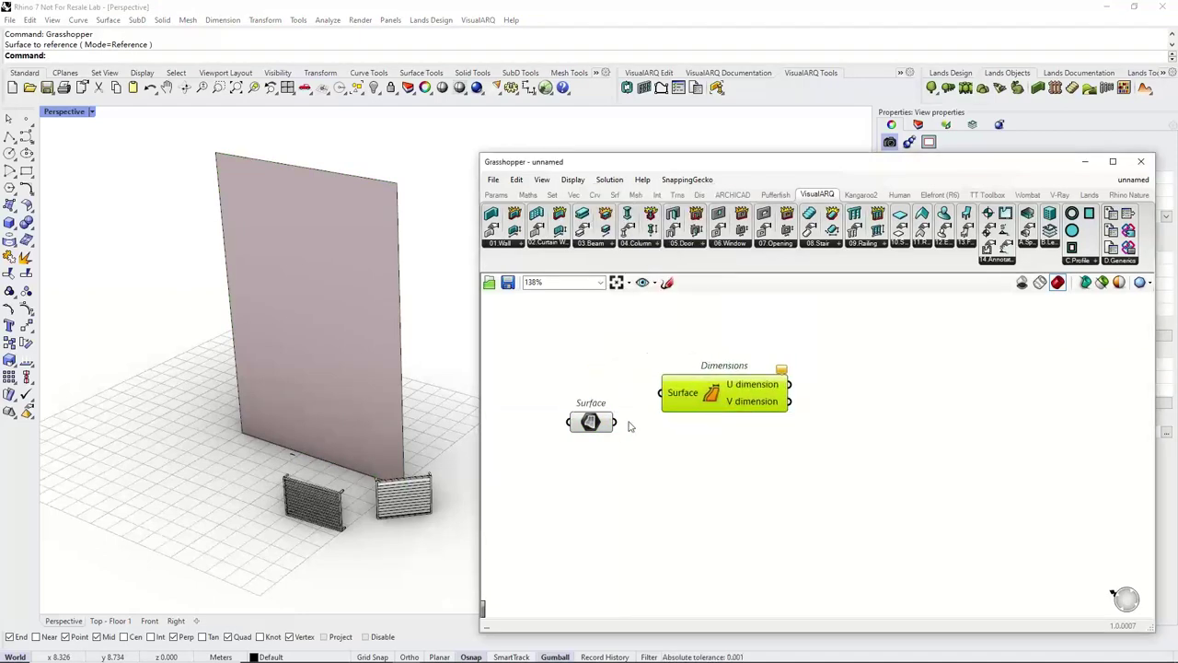
{"action": "left_click_drag", "start_coordinate": [615, 422], "coordinate": [661, 393]}
{"action": "left_click", "coordinate": [693, 435]}
{"action": "right_click_drag", "start_coordinate": [688, 435], "coordinate": [664, 408]}
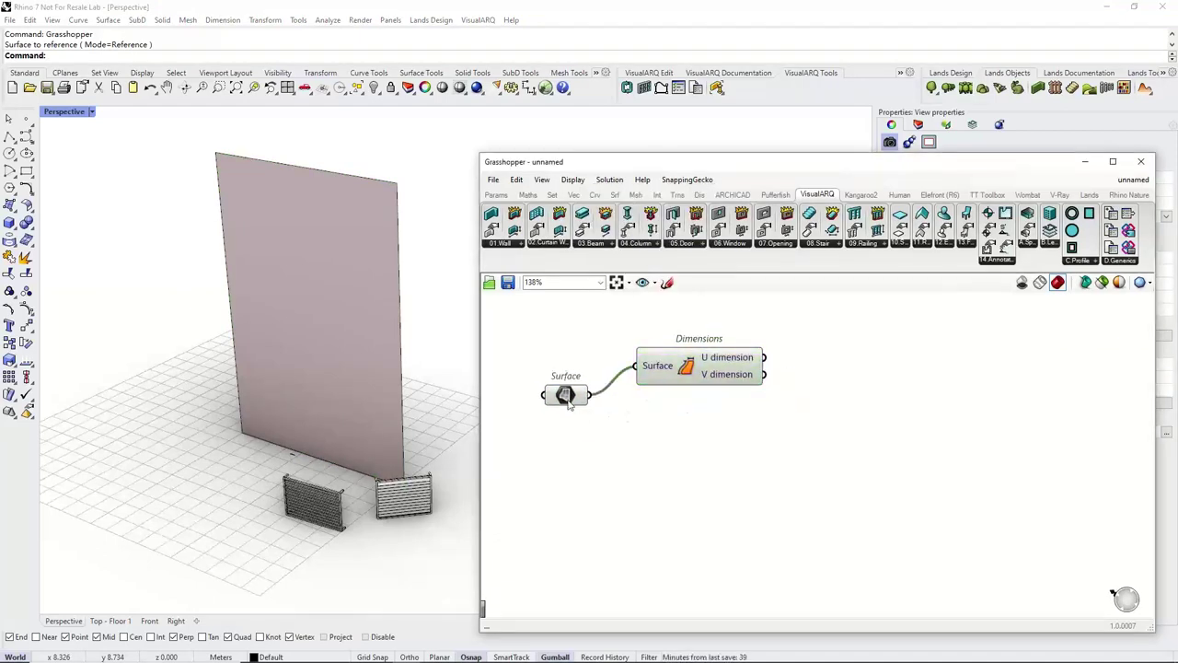
{"action": "left_click_drag", "start_coordinate": [568, 403], "coordinate": [555, 399]}
Add a Rectangular grid component and use the Surface parameter as its Plane input.
{"action": "right_click_drag", "start_coordinate": [321, 334], "coordinate": [313, 276]}
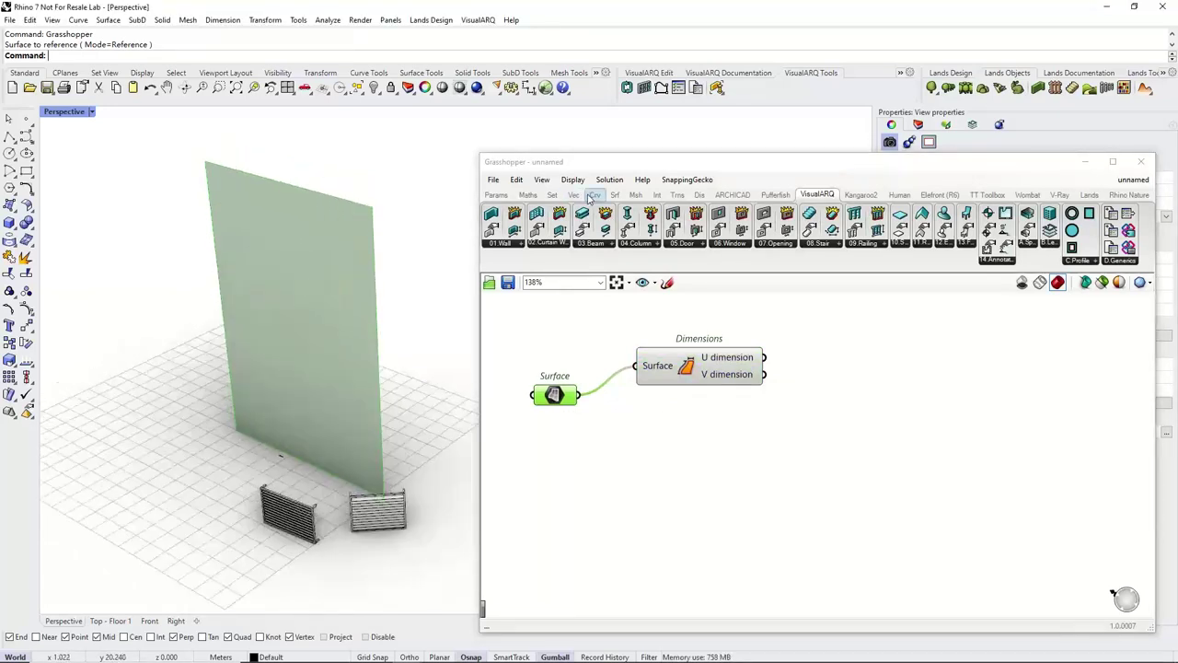
{"action": "left_click", "coordinate": [573, 194]}
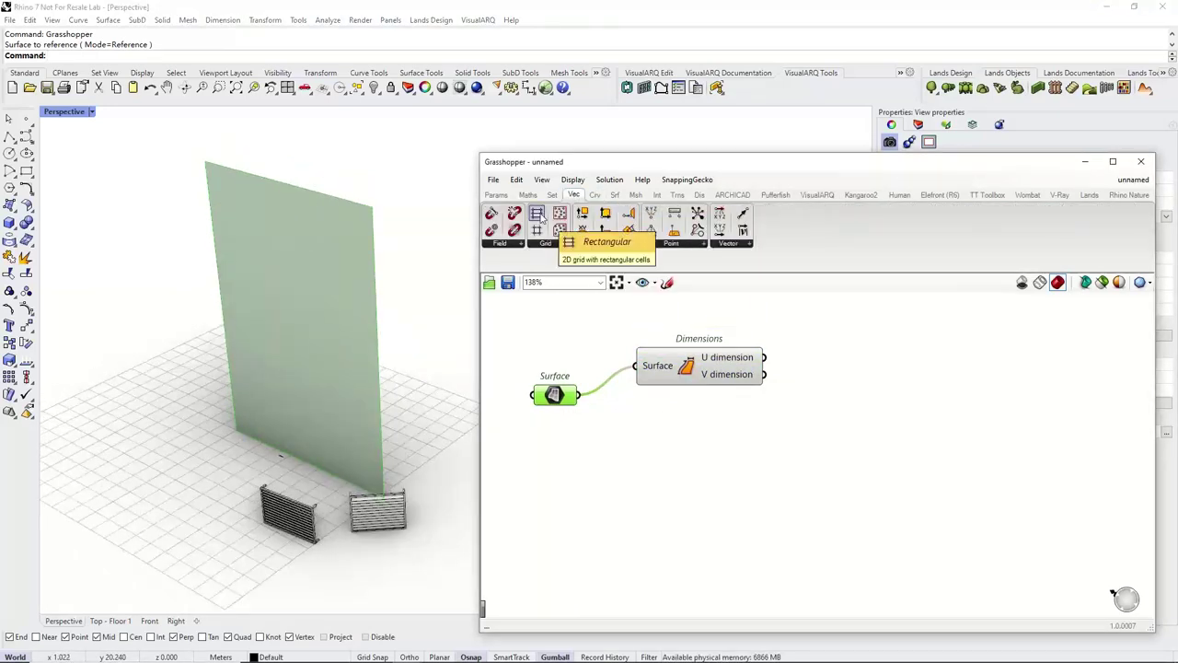
{"action": "left_click_drag", "start_coordinate": [538, 214], "coordinate": [644, 470]}
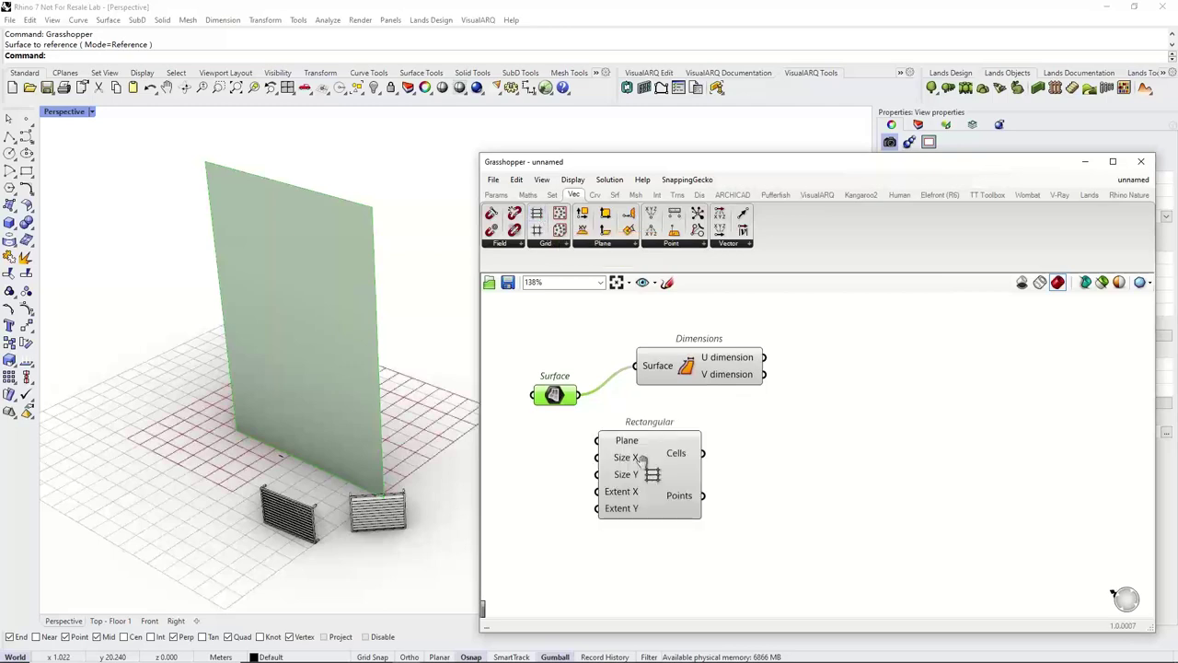
{"action": "right_click_drag", "start_coordinate": [642, 460], "coordinate": [604, 462]}
{"action": "left_click_drag", "start_coordinate": [605, 461], "coordinate": [763, 498]}
{"action": "left_click_drag", "start_coordinate": [541, 396], "coordinate": [710, 468]}
{"action": "right_click_drag", "start_coordinate": [733, 477], "coordinate": [719, 443]}
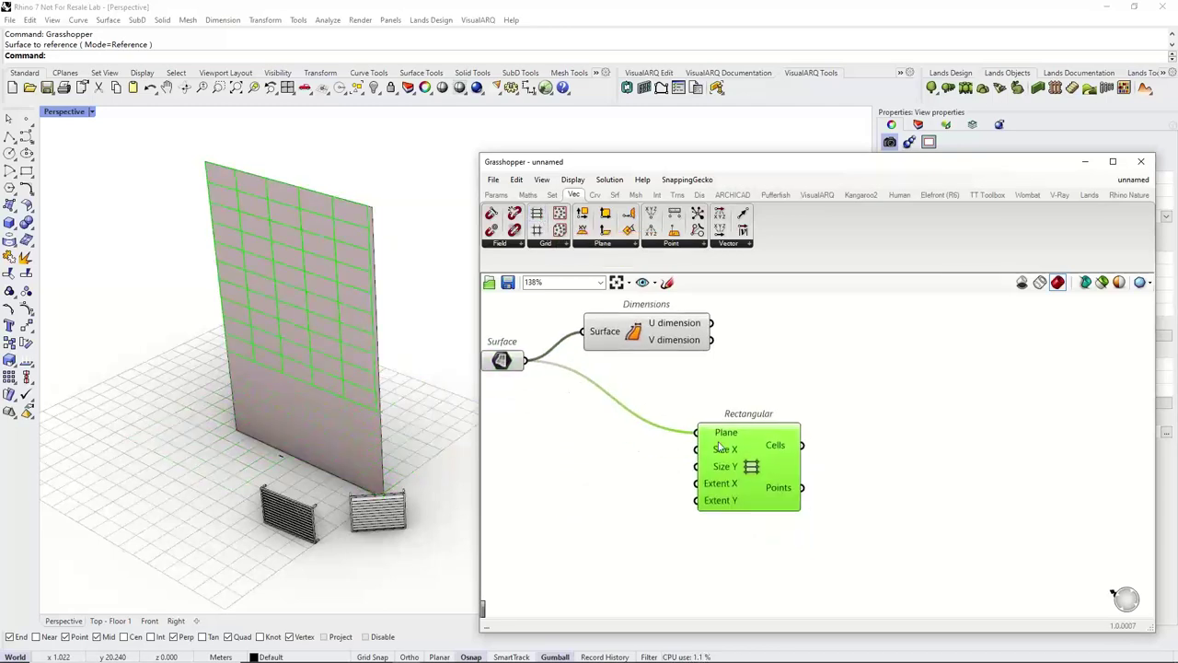
{"action": "left_click_drag", "start_coordinate": [718, 445], "coordinate": [785, 458]}
{"action": "right_click_drag", "start_coordinate": [775, 434], "coordinate": [807, 424]}
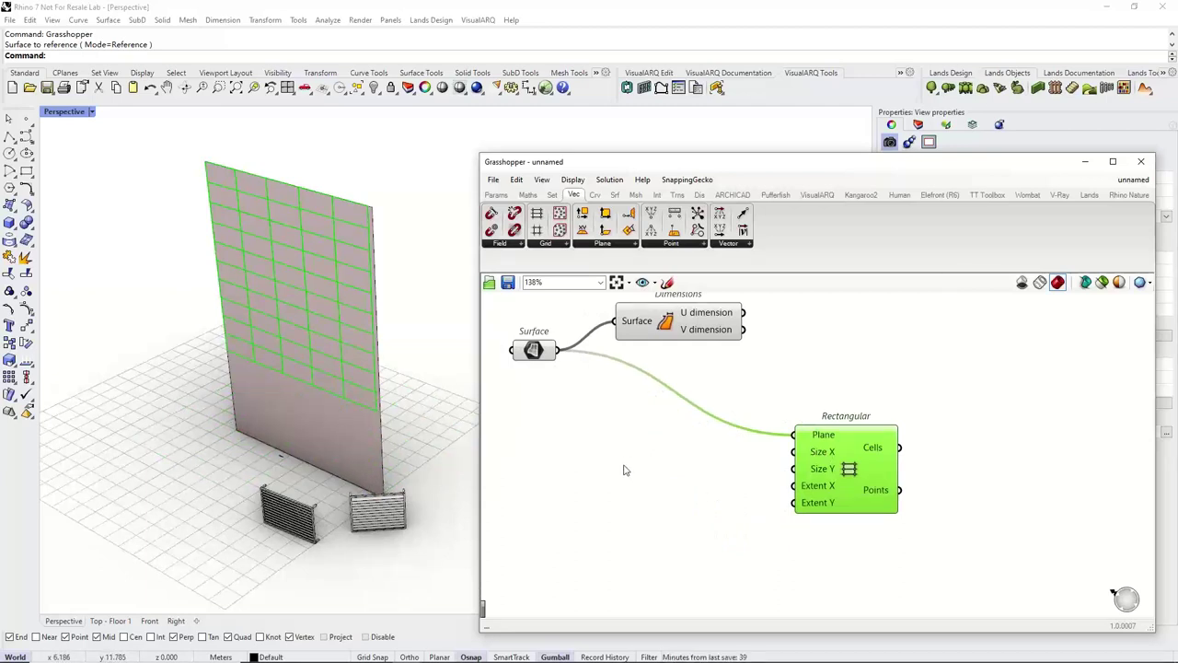
Create a Number Slider ranging from 1 to 20 and connect it to the grid's Extent X.
{"action": "right_click_drag", "start_coordinate": [575, 451], "coordinate": [593, 450]}
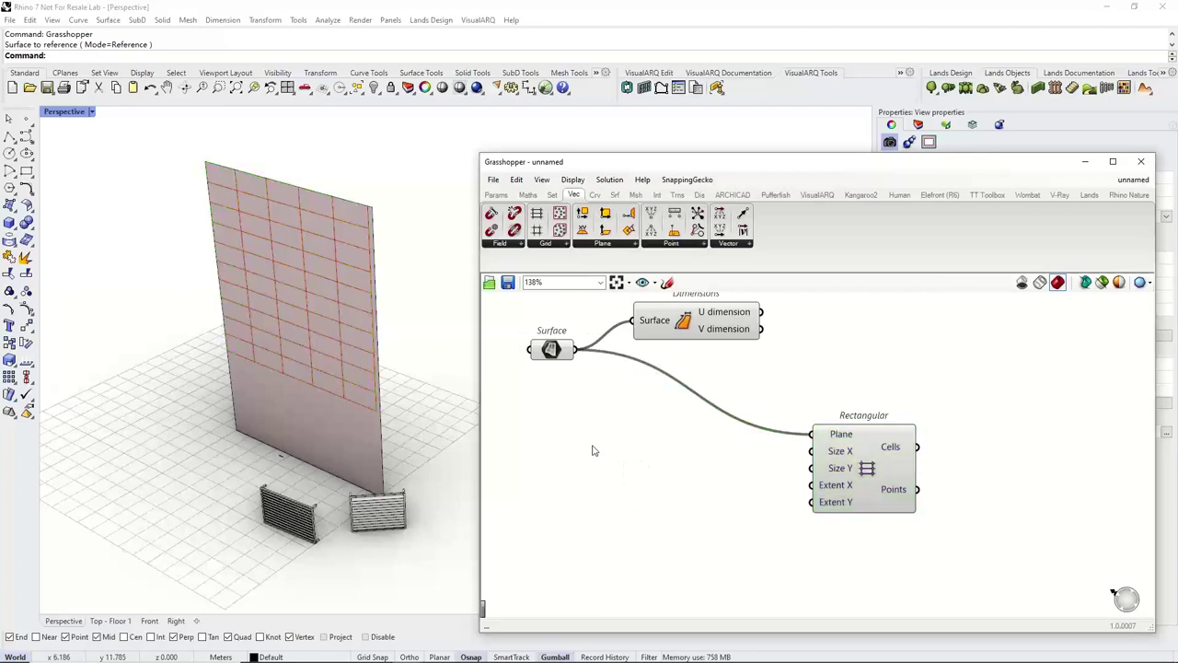
{"action": "double_click", "coordinate": [593, 450]}
{"action": "type", "text": "1.20"}
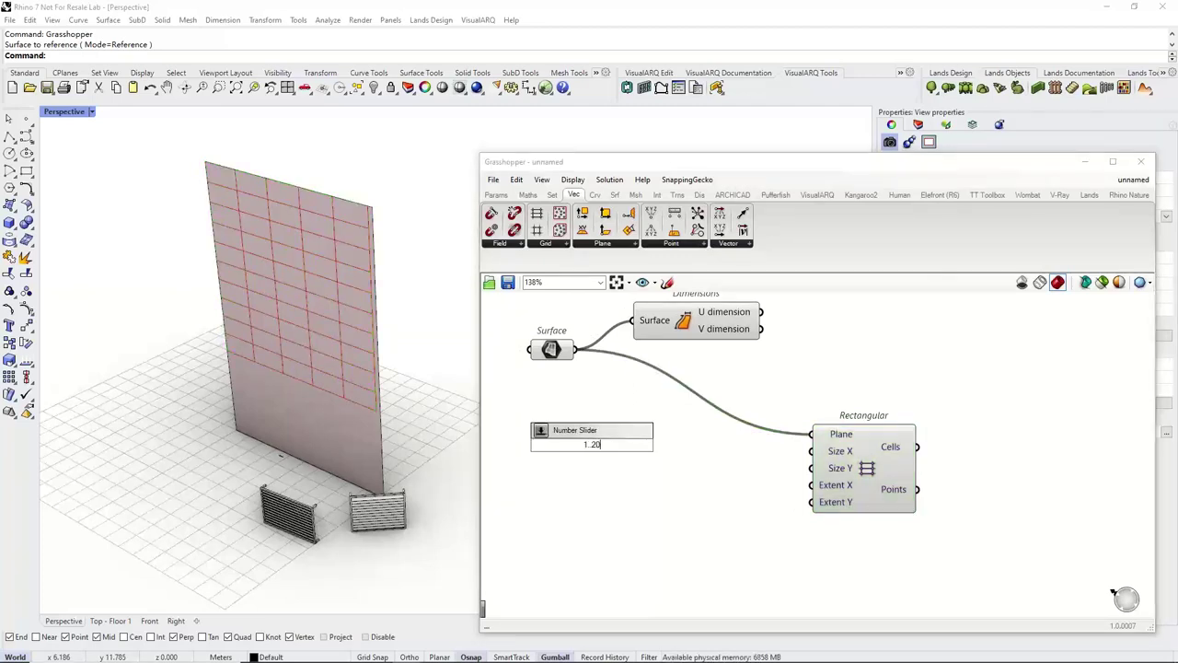
{"action": "key", "text": "Return"}
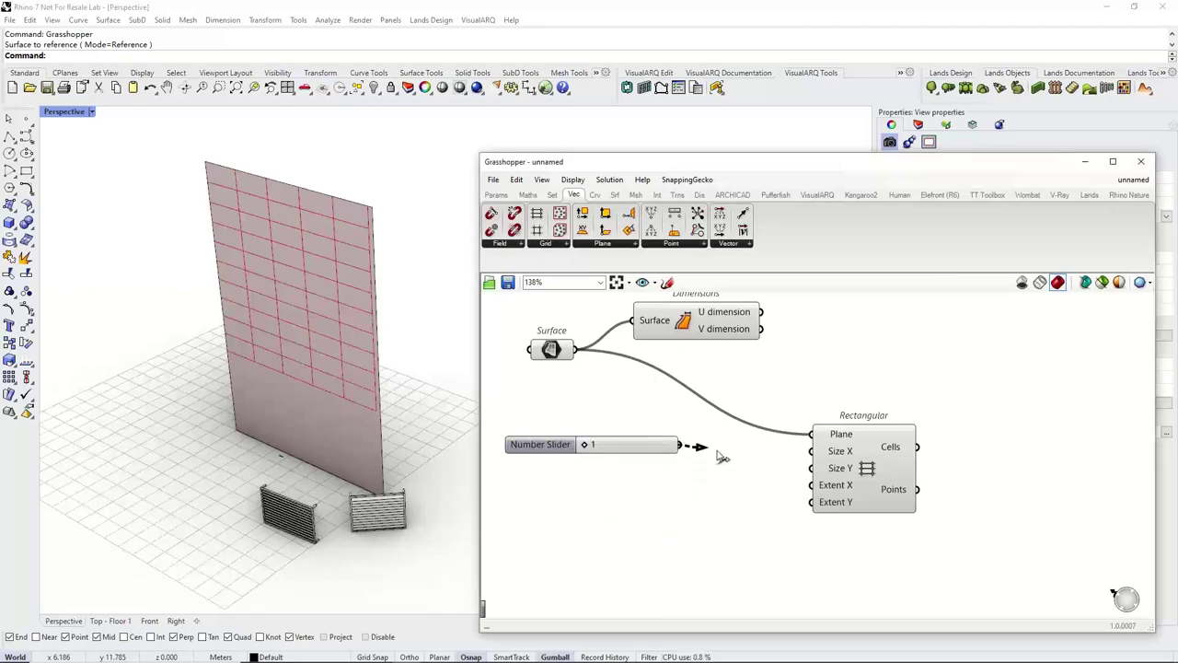
{"action": "left_click_drag", "start_coordinate": [722, 457], "coordinate": [812, 485]}
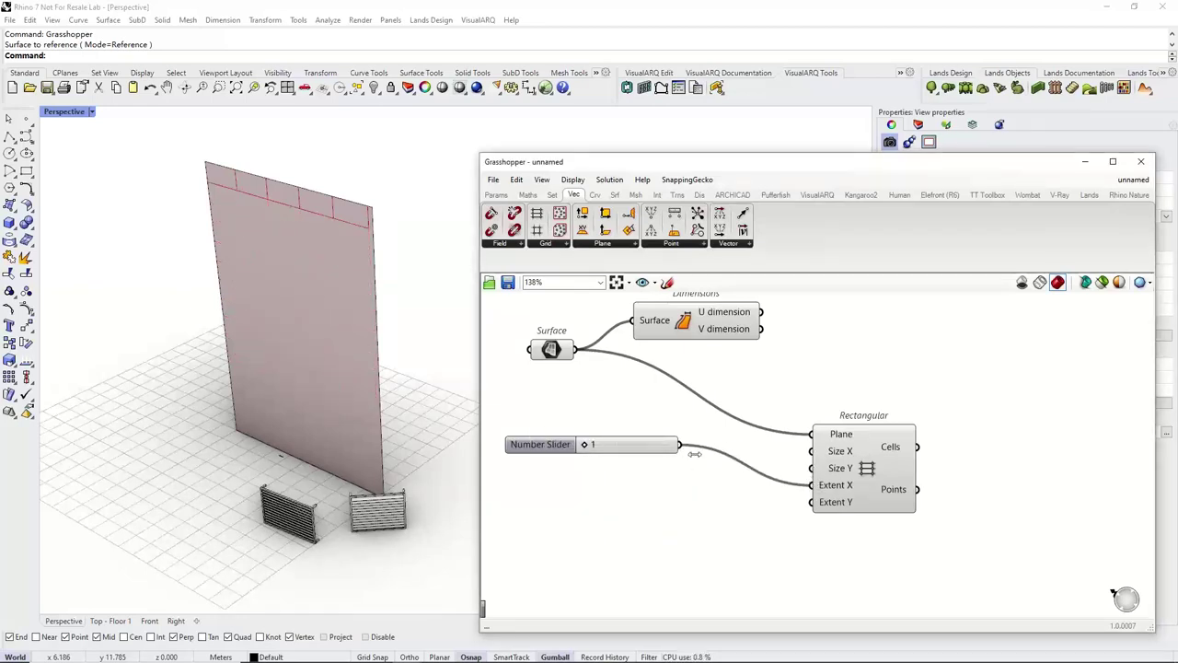
Set the Extent X slider to 5, and connect a copy of it set to 8 to Extent Y.
{"action": "left_click_drag", "start_coordinate": [543, 444], "coordinate": [619, 506]}
{"action": "left_click_drag", "start_coordinate": [690, 503], "coordinate": [810, 502]}
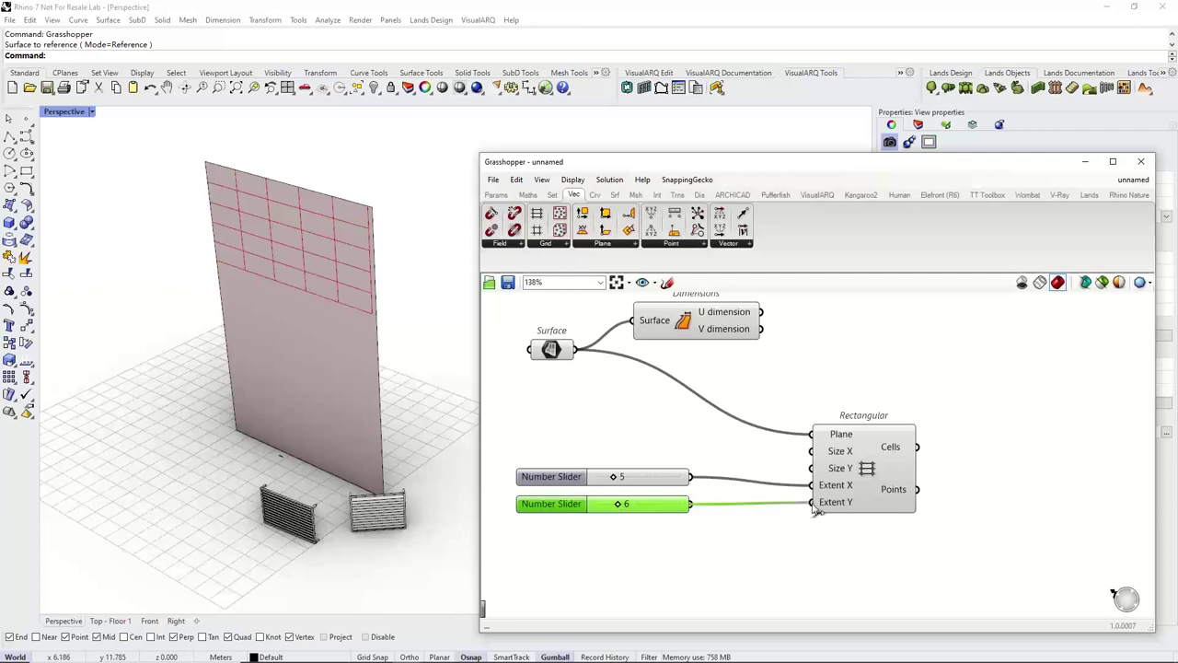
{"action": "mouse_move", "coordinate": [623, 506]}
{"action": "left_mouse_down"}
{"action": "mouse_move", "coordinate": [602, 502]}
{"action": "mouse_move", "coordinate": [628, 503]}
{"action": "left_mouse_up"}
{"action": "right_click_drag", "start_coordinate": [647, 441], "coordinate": [627, 474]}
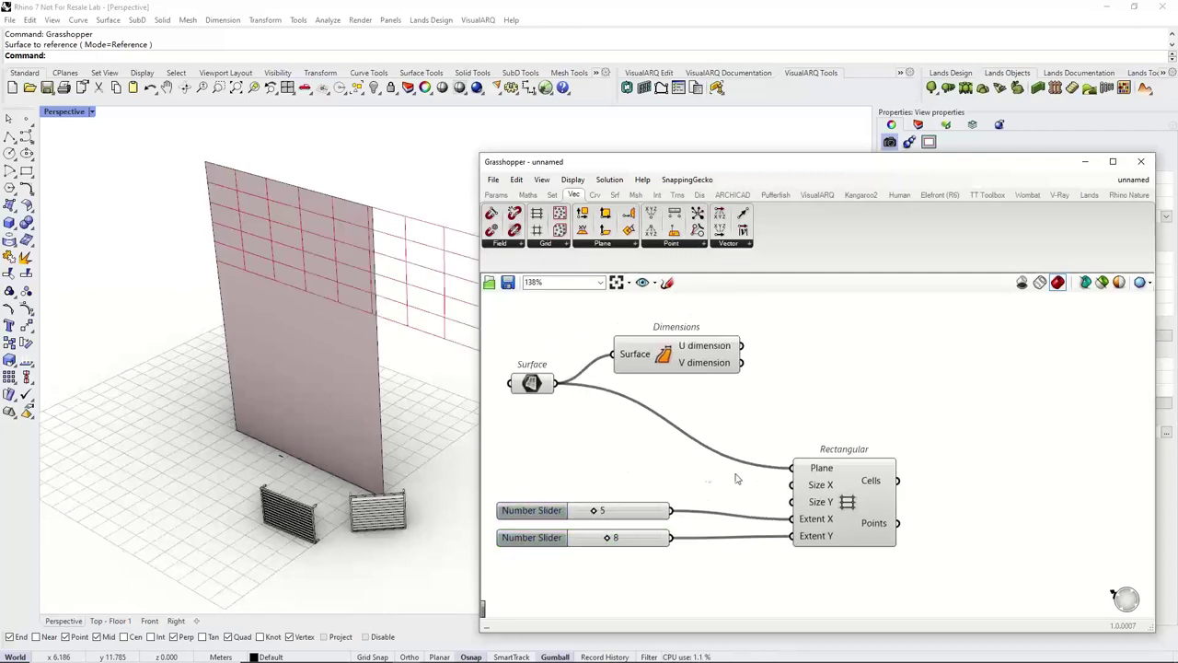
{"action": "right_click_drag", "start_coordinate": [737, 478], "coordinate": [689, 457]}
Add a Division component that divides the U dimension by the Extent X slider, and wire its result to Size X.
{"action": "left_click", "coordinate": [788, 479]}
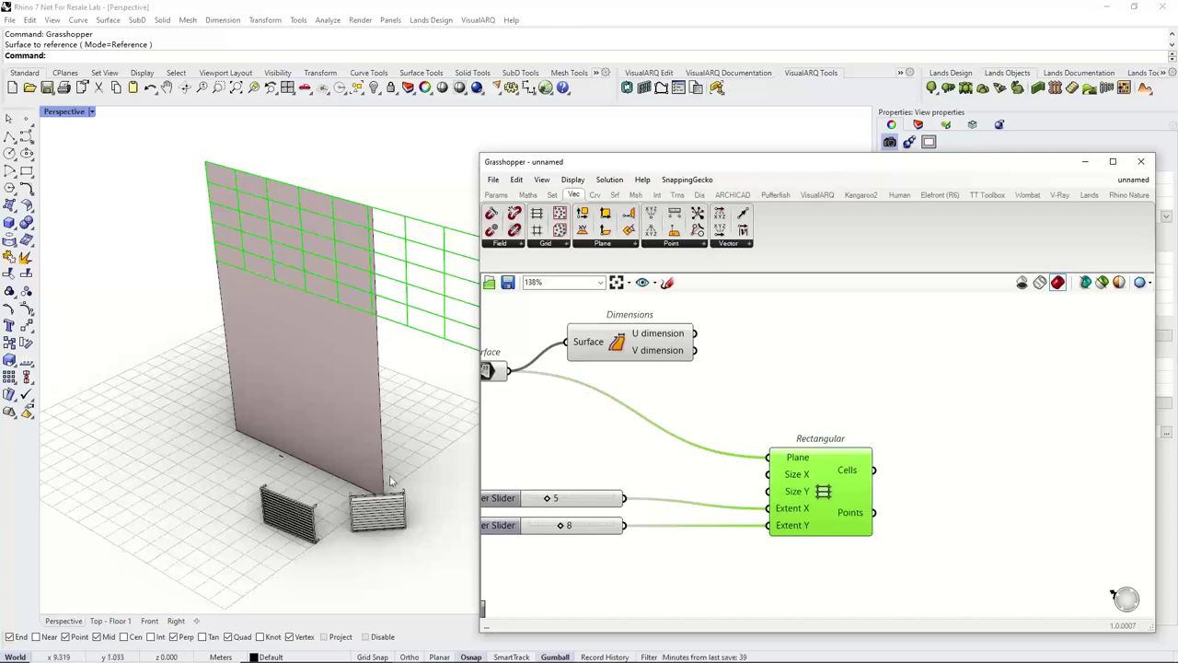
{"action": "right_click_drag", "start_coordinate": [767, 319], "coordinate": [757, 365]}
{"action": "left_click", "coordinate": [758, 368]}
{"action": "double_click", "coordinate": [758, 367]}
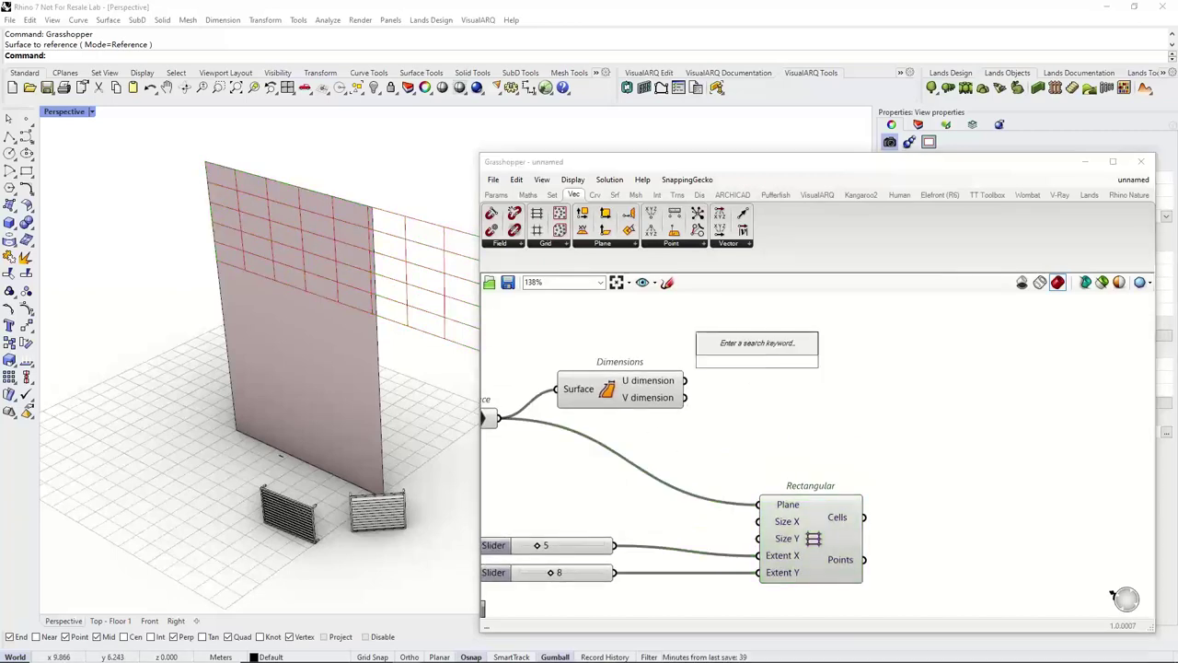
{"action": "type", "text": "Division"}
{"action": "left_click", "coordinate": [769, 346]}
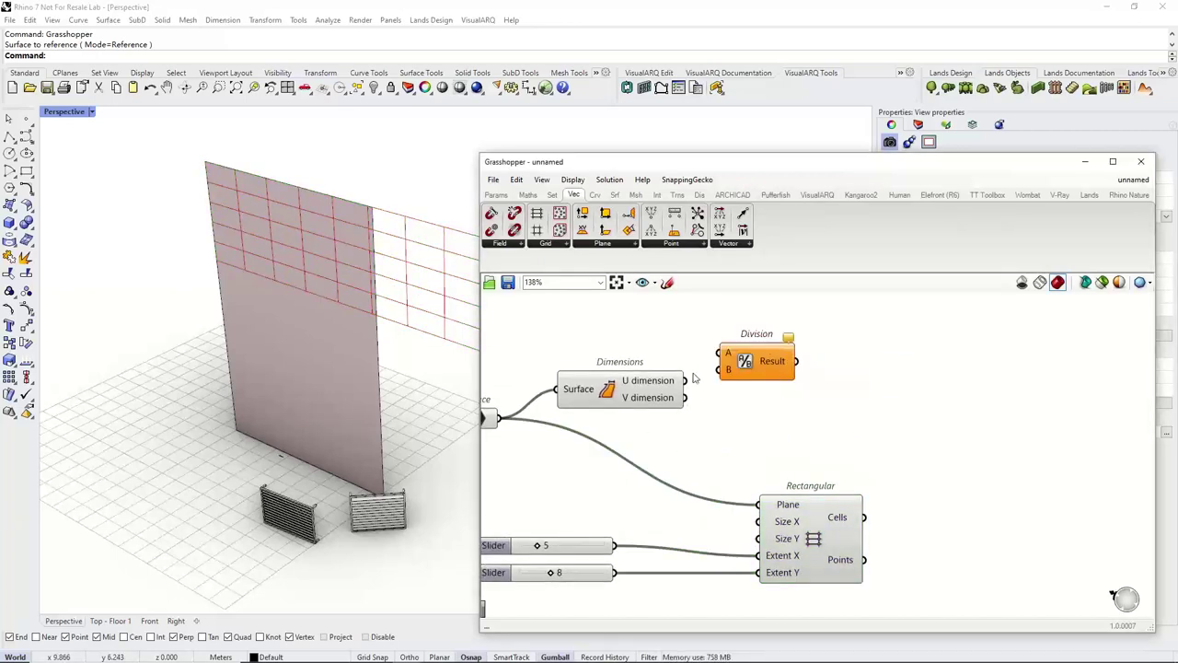
{"action": "left_click_drag", "start_coordinate": [686, 380], "coordinate": [787, 372]}
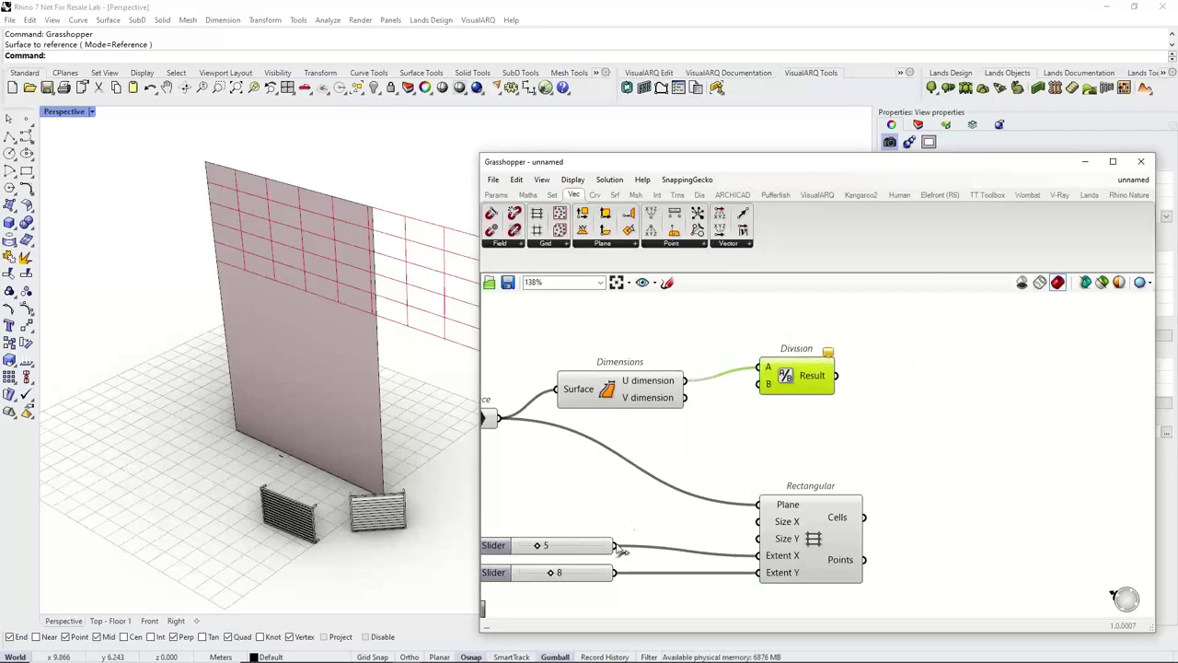
{"action": "left_click_drag", "start_coordinate": [613, 545], "coordinate": [757, 391]}
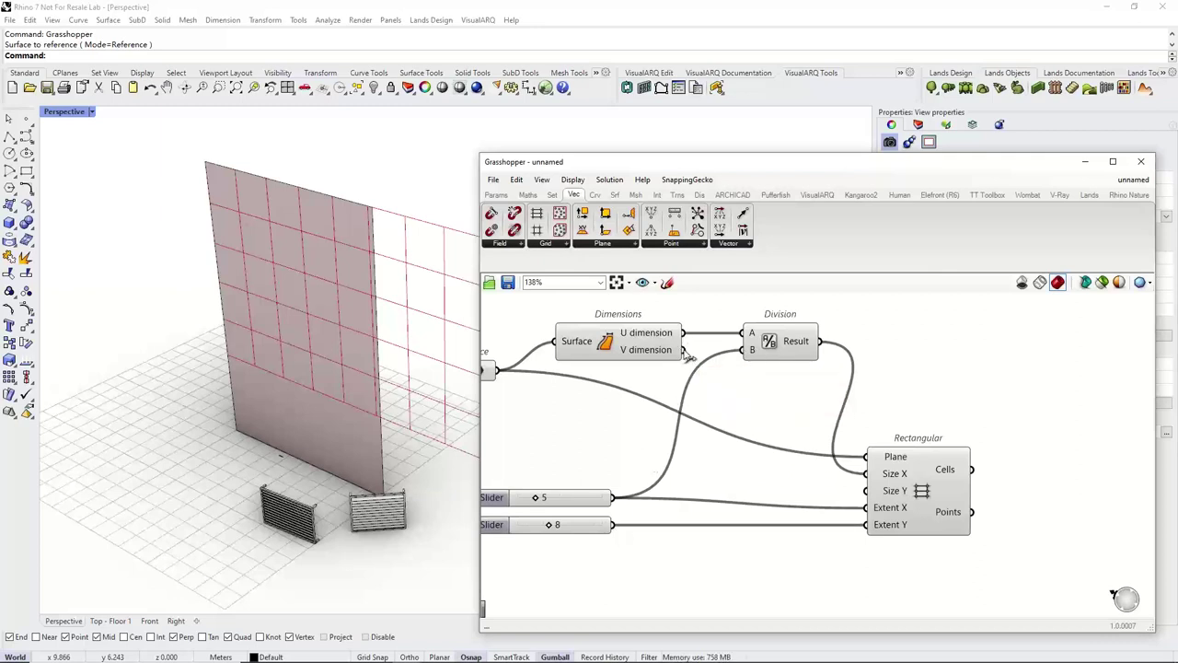
Switch the Division's A input to the V dimension, then duplicate the component and feed the copy's A with the U dimension.
{"action": "left_click_drag", "start_coordinate": [682, 350], "coordinate": [747, 339]}
{"action": "right_click_drag", "start_coordinate": [749, 366], "coordinate": [717, 349]}
{"action": "left_click_drag", "start_coordinate": [748, 334], "coordinate": [740, 392]}
{"action": "key", "text": "ctrl+c"}
{"action": "key", "text": "ctrl+v"}
{"action": "left_click_drag", "start_coordinate": [652, 316], "coordinate": [710, 379]}
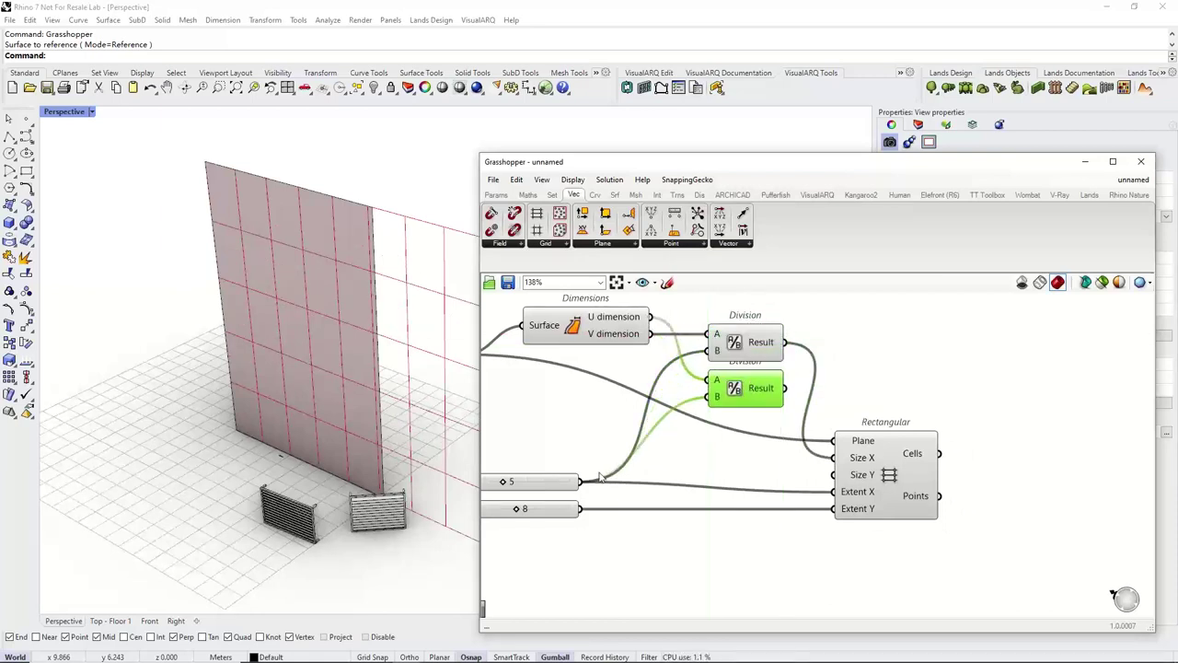
Connect the Extent Y slider to the second Division's B input and its result to the grid's Size Y.
{"action": "left_click_drag", "start_coordinate": [578, 509], "coordinate": [716, 397]}
{"action": "left_click_drag", "start_coordinate": [785, 387], "coordinate": [831, 475]}
{"action": "right_click_drag", "start_coordinate": [782, 448], "coordinate": [756, 439]}
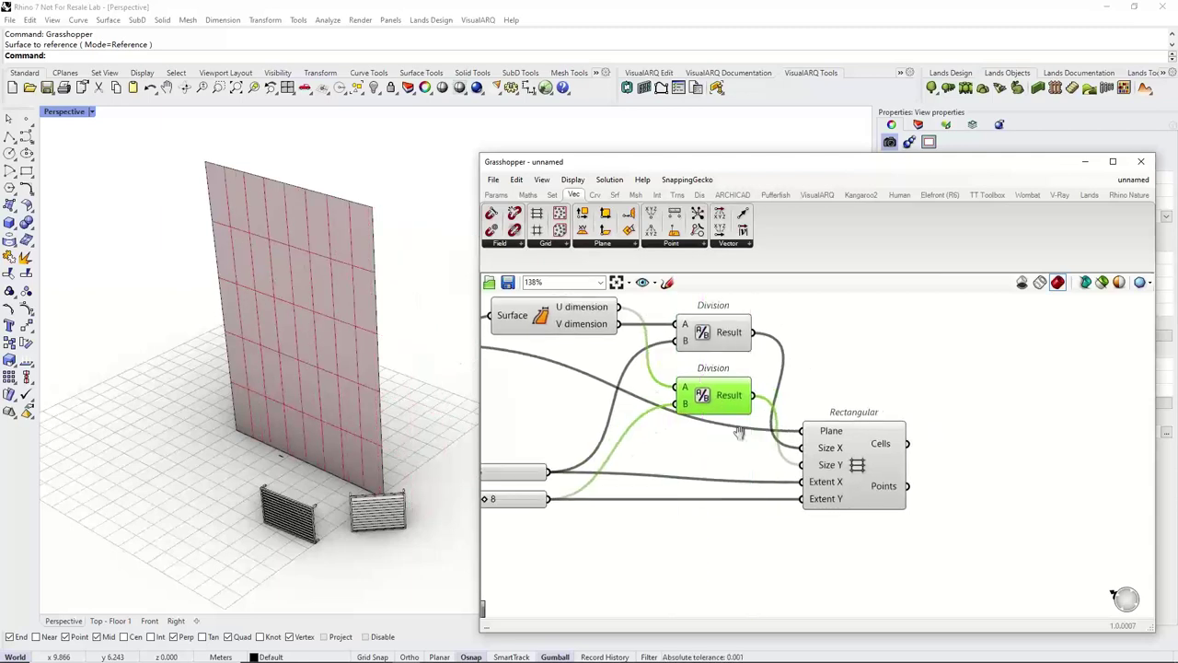
Set the Extent X slider to 4 and the Extent Y slider to 5.
{"action": "scroll", "coordinate": [756, 439], "scroll_direction": "up", "scroll_amount": 2}
{"action": "mouse_move", "coordinate": [582, 467]}
{"action": "left_mouse_down"}
{"action": "mouse_move", "coordinate": [608, 470]}
{"action": "mouse_move", "coordinate": [585, 468]}
{"action": "mouse_move", "coordinate": [615, 499]}
{"action": "mouse_move", "coordinate": [585, 502]}
{"action": "mouse_move", "coordinate": [581, 468]}
{"action": "left_mouse_up"}
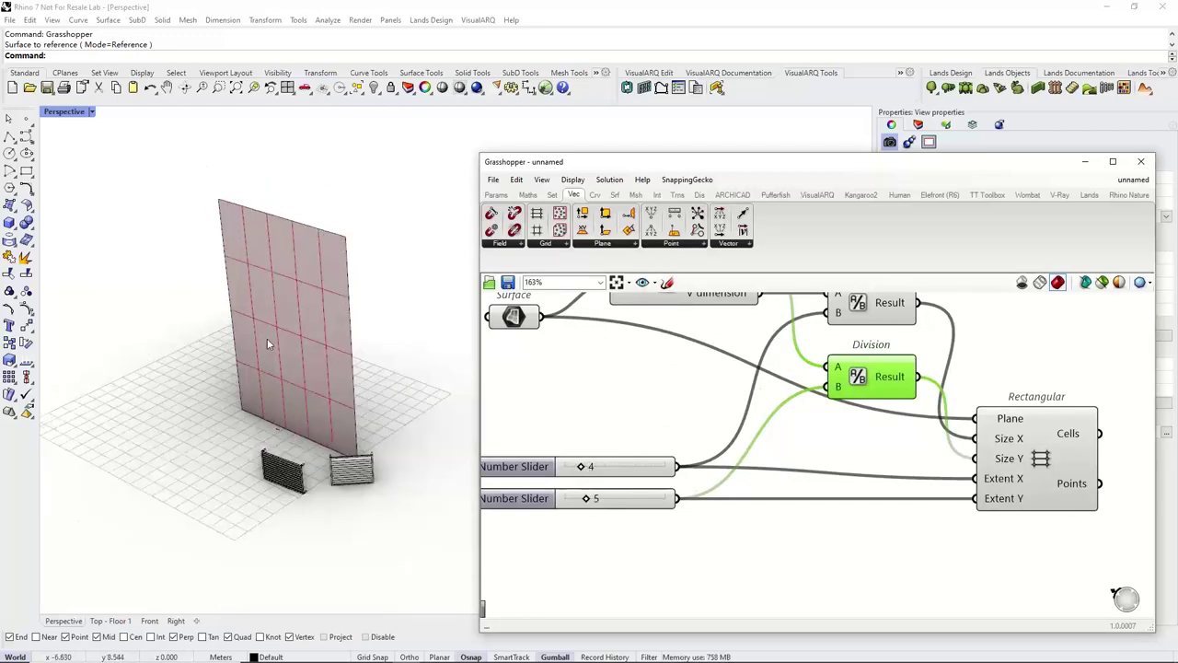
{"action": "scroll", "coordinate": [267, 338], "scroll_direction": "down", "scroll_amount": 3}
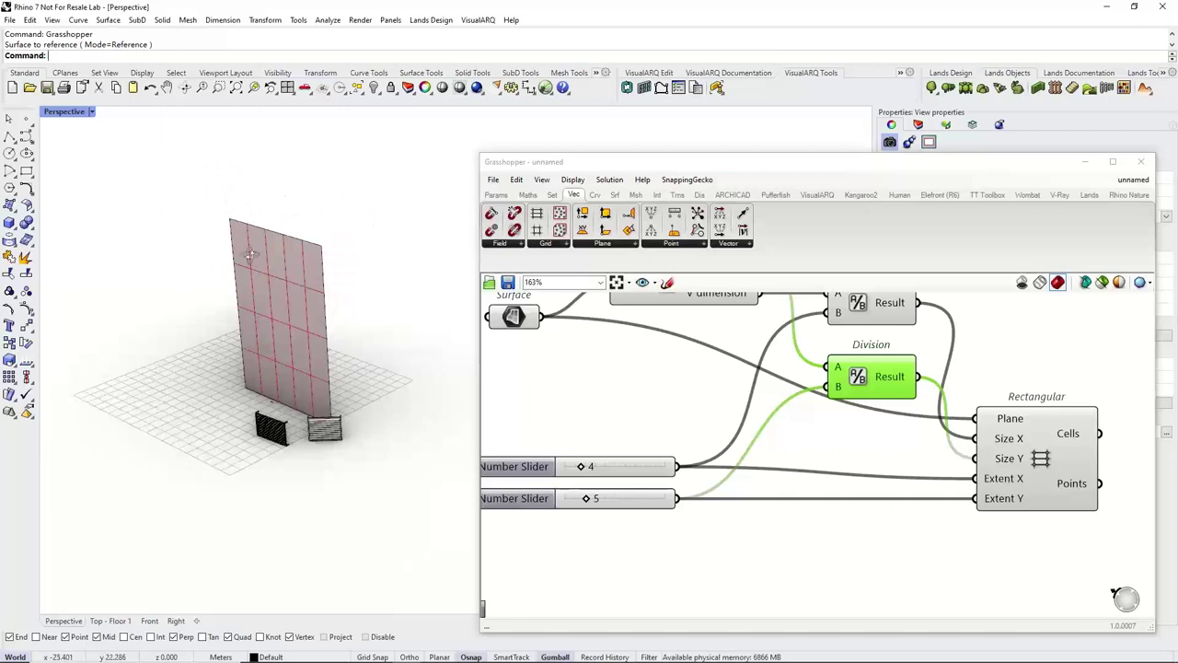
{"action": "scroll", "coordinate": [248, 266], "scroll_direction": "up", "scroll_amount": 3}
{"action": "scroll", "coordinate": [287, 280], "scroll_direction": "down", "scroll_amount": 4}
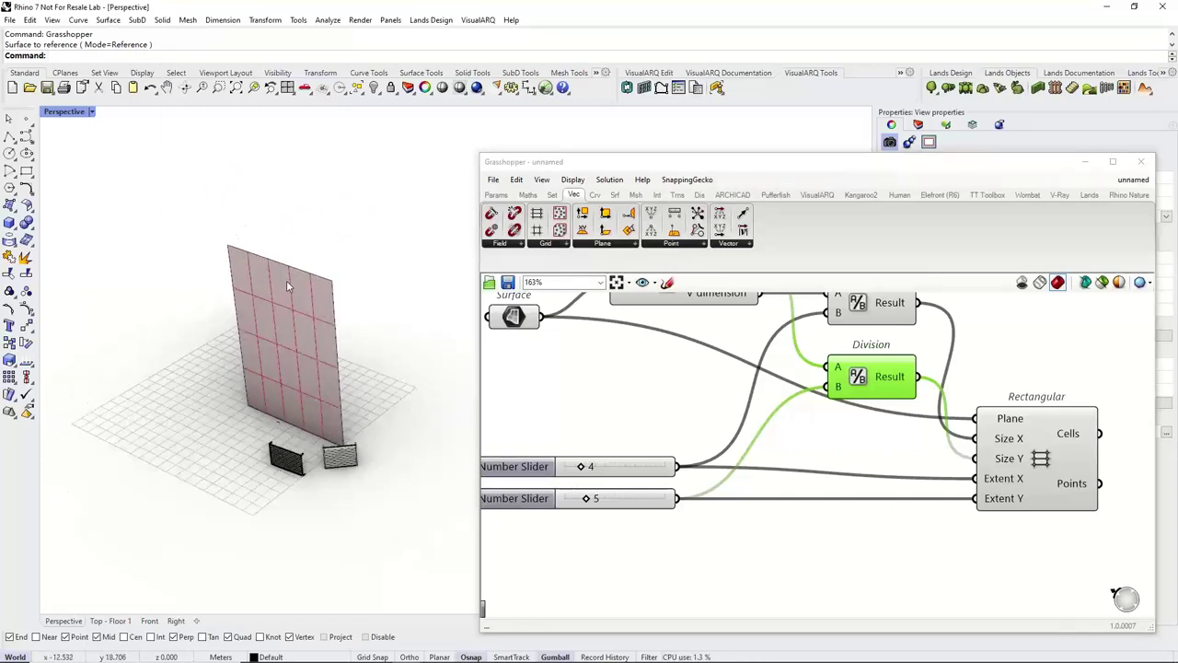
Reposition the Rectangular component beside the two Division components.
{"action": "right_click_drag", "start_coordinate": [824, 394], "coordinate": [615, 432]}
{"action": "scroll", "coordinate": [615, 432], "scroll_direction": "down", "scroll_amount": 1}
{"action": "left_click_drag", "start_coordinate": [789, 485], "coordinate": [824, 398]}
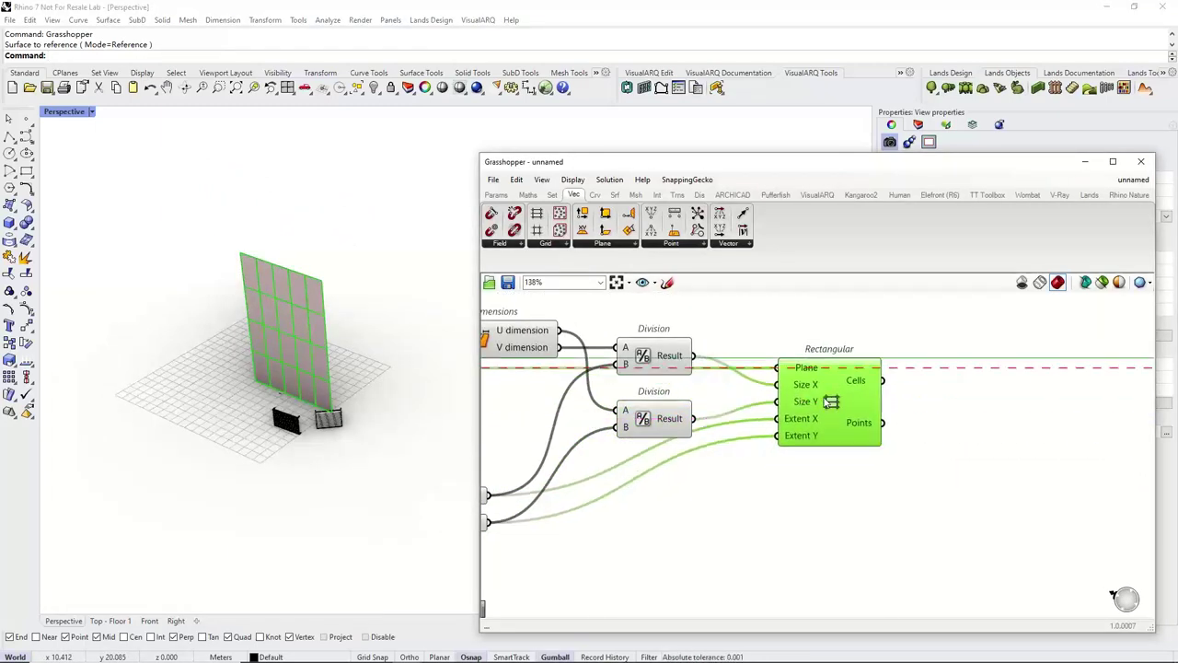
{"action": "right_click_drag", "start_coordinate": [835, 397], "coordinate": [667, 368]}
{"action": "scroll", "coordinate": [704, 427], "scroll_direction": "up", "scroll_amount": 1}
{"action": "left_click_drag", "start_coordinate": [670, 375], "coordinate": [673, 394]}
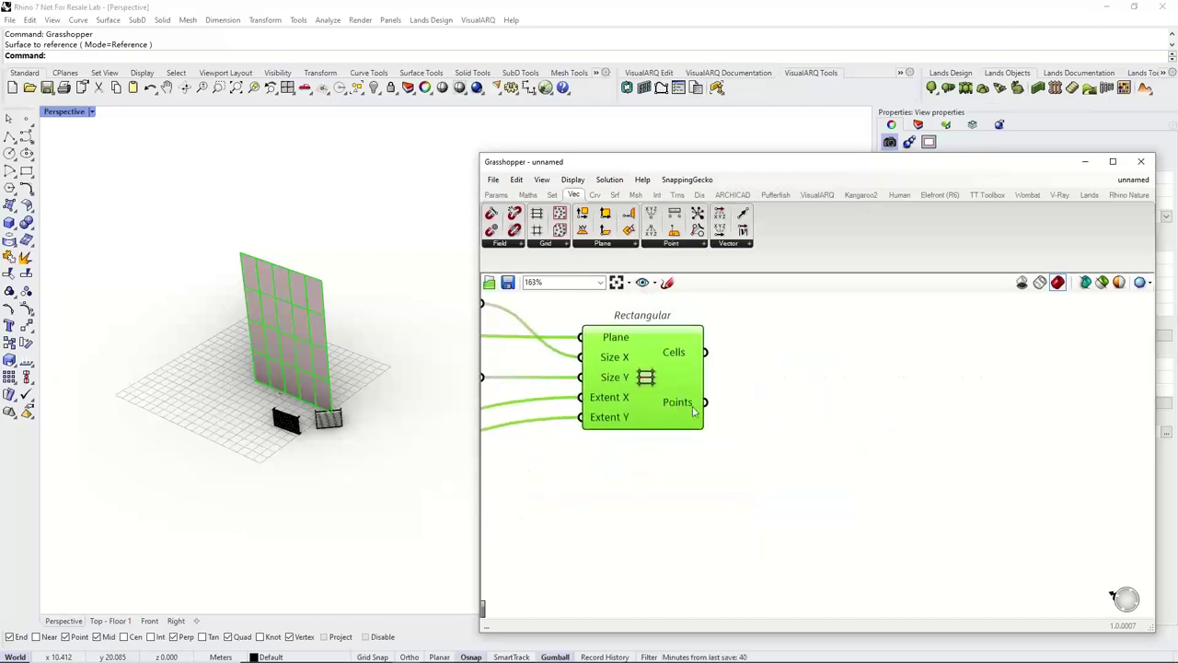
Add a VisualARQ Element component and connect the grid's Points output to its Position input.
{"action": "scroll", "coordinate": [274, 388], "scroll_direction": "up", "scroll_amount": 3}
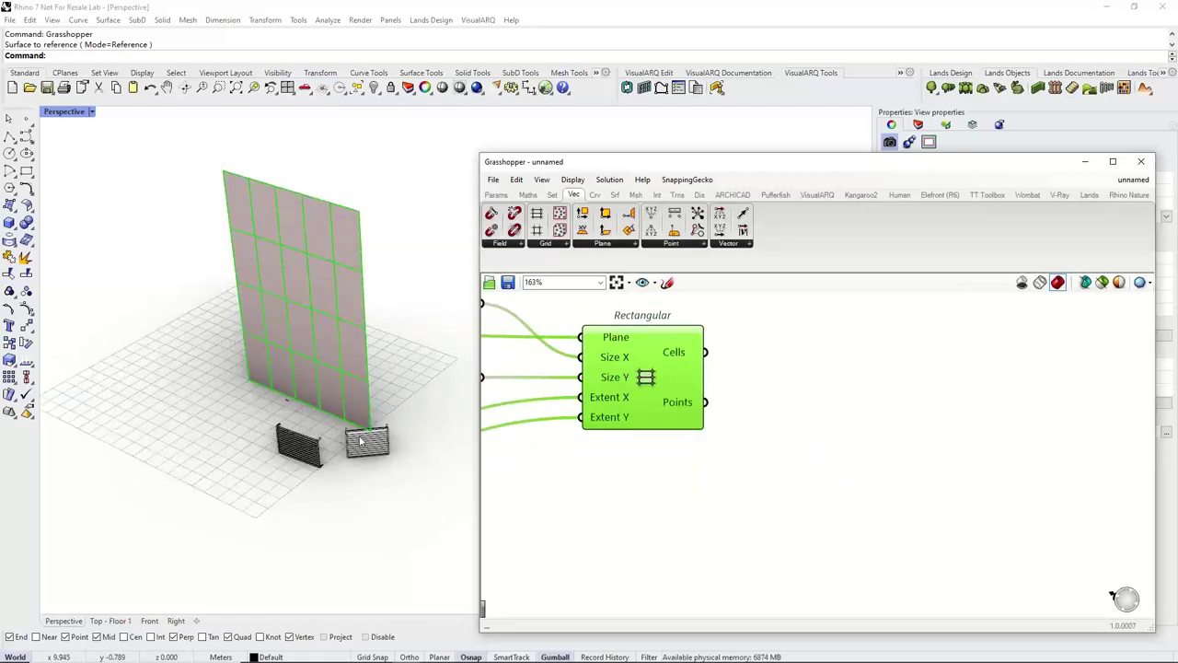
{"action": "left_click", "coordinate": [875, 408]}
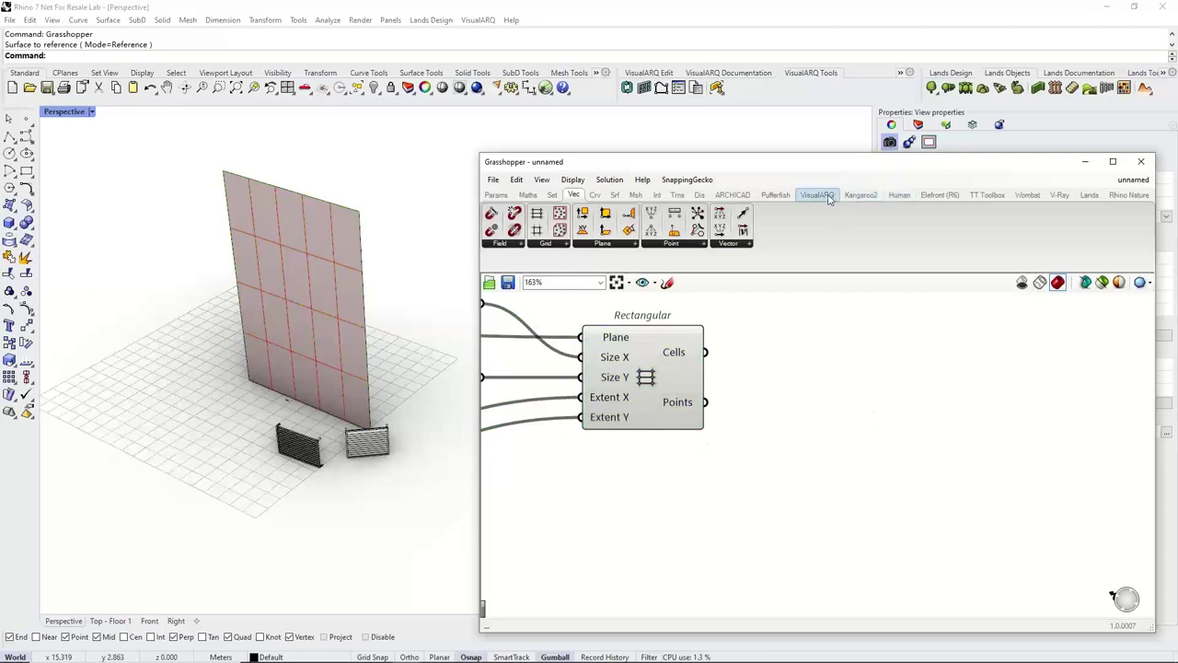
{"action": "left_click", "coordinate": [818, 195]}
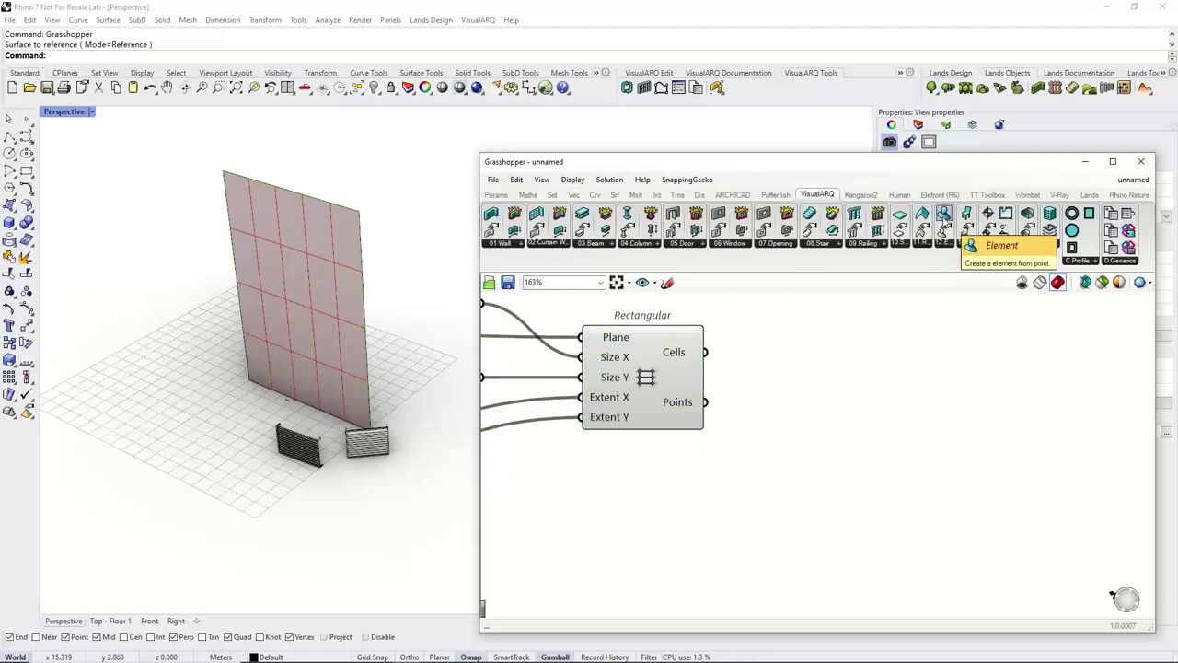
{"action": "left_click", "coordinate": [909, 447]}
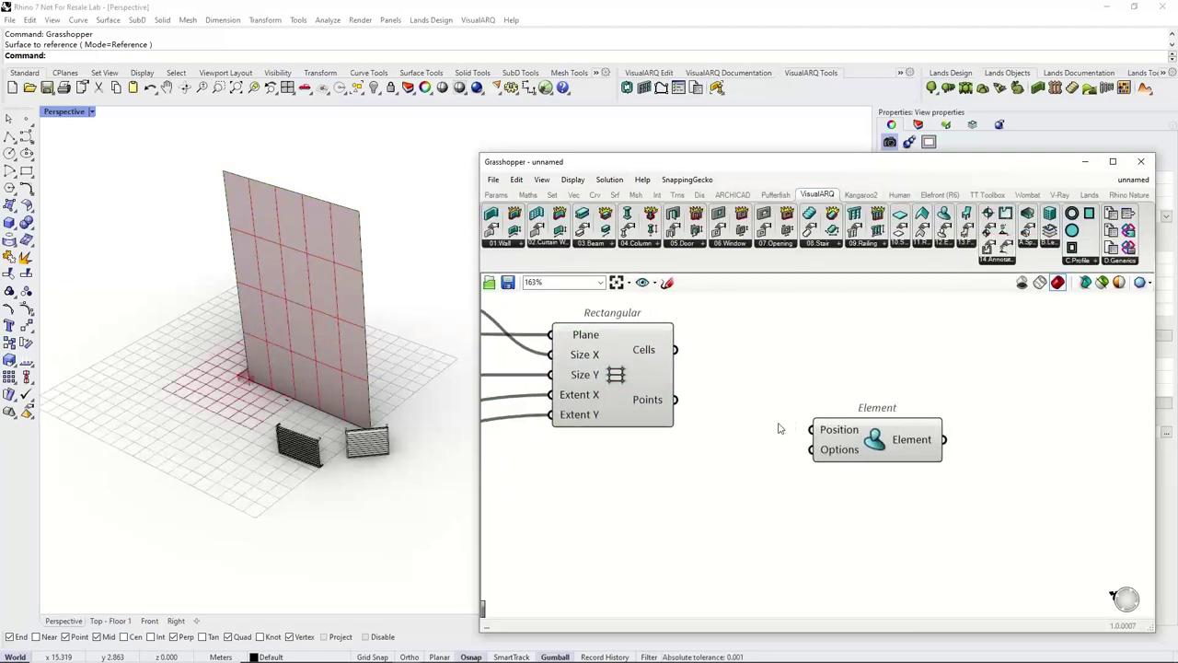
{"action": "left_click_drag", "start_coordinate": [676, 400], "coordinate": [812, 429]}
{"action": "right_click_drag", "start_coordinate": [212, 362], "coordinate": [241, 301]}
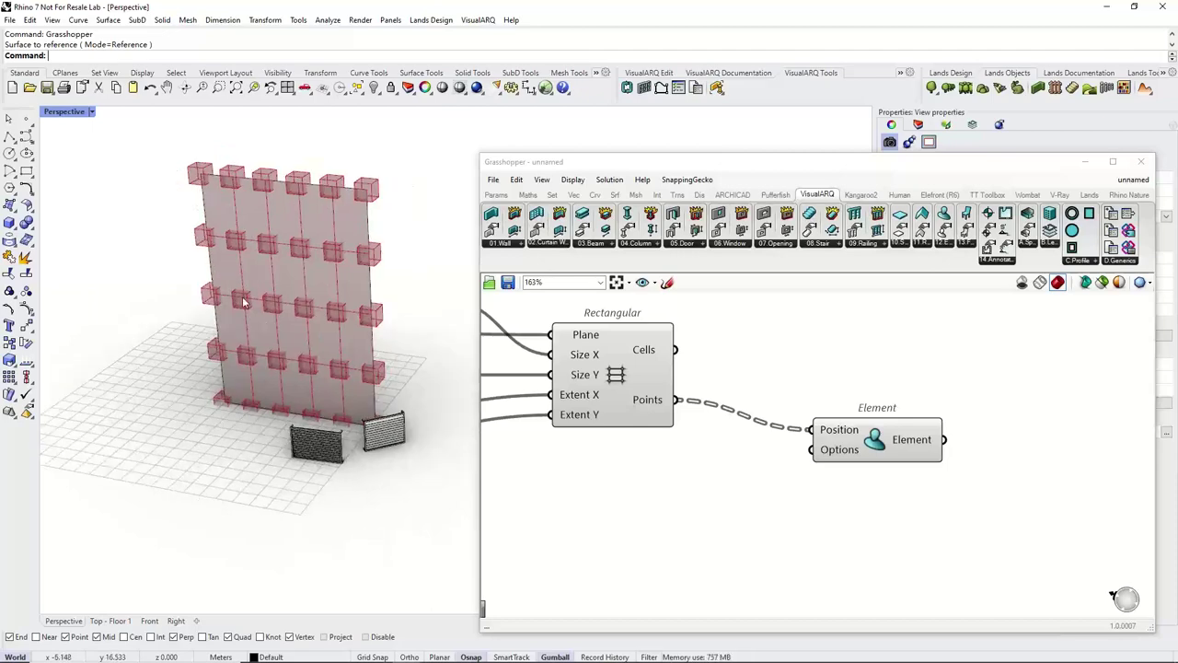
Examine the two louvre panels beside the vertical surface, focusing on the lower corner of the nearer one.
{"action": "scroll", "coordinate": [335, 452], "scroll_direction": "up", "scroll_amount": 8}
{"action": "right_click_drag", "start_coordinate": [336, 448], "coordinate": [283, 444], "text": "shift"}
{"action": "scroll", "coordinate": [245, 488], "scroll_direction": "up", "scroll_amount": 6}
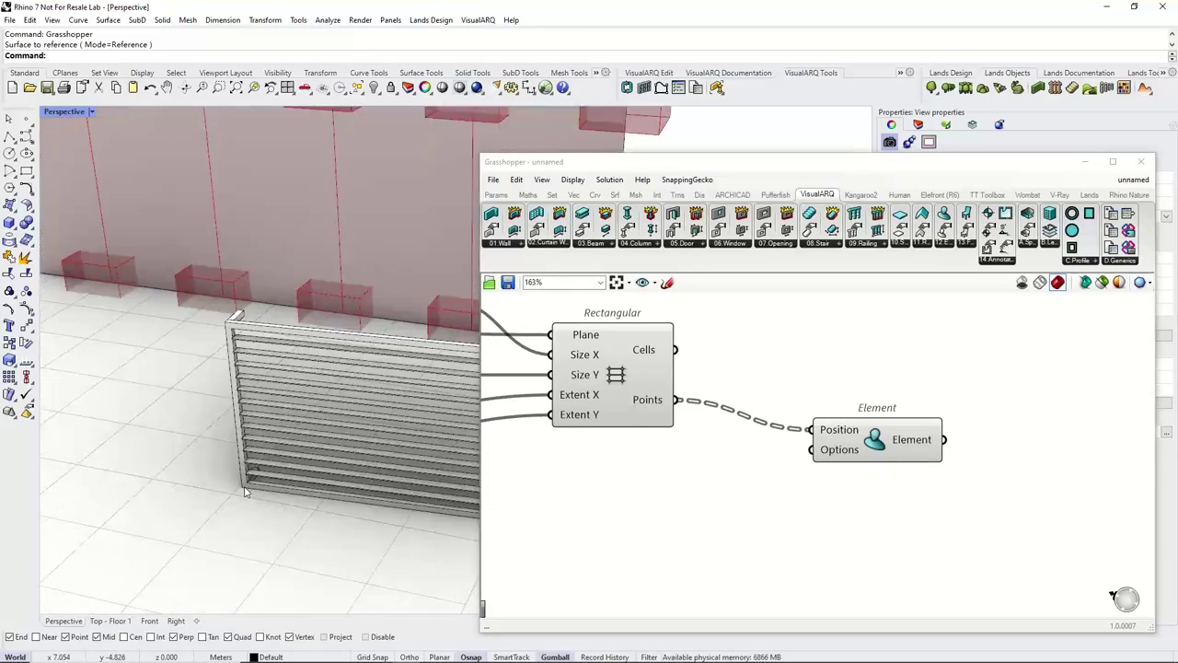
{"action": "scroll", "coordinate": [245, 492], "scroll_direction": "down", "scroll_amount": 6}
{"action": "scroll", "coordinate": [244, 492], "scroll_direction": "up", "scroll_amount": 2}
{"action": "right_click_drag", "start_coordinate": [247, 492], "coordinate": [246, 509], "text": "shift"}
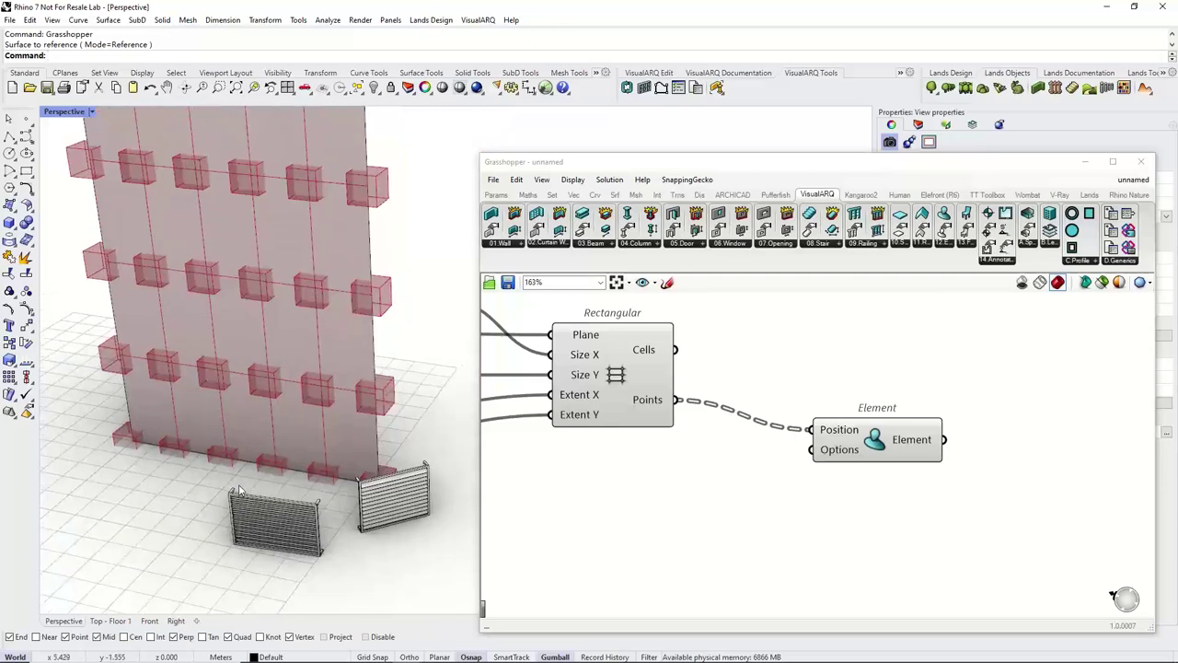
{"action": "scroll", "coordinate": [245, 497], "scroll_direction": "down", "scroll_amount": 3}
{"action": "right_click_drag", "start_coordinate": [243, 463], "coordinate": [240, 492], "text": "shift"}
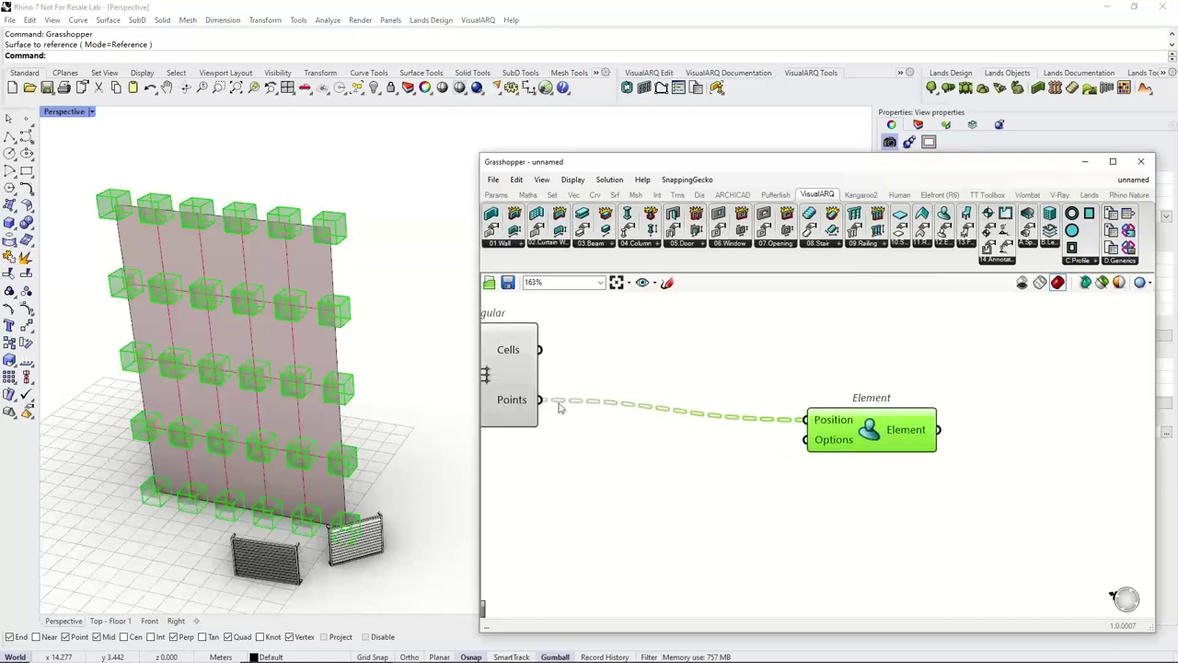
Detach the Element component from the grid's points and feed the Rectangular Points output into the List input of a new Cull Index component.
{"action": "left_click_drag", "start_coordinate": [539, 399], "coordinate": [809, 429]}
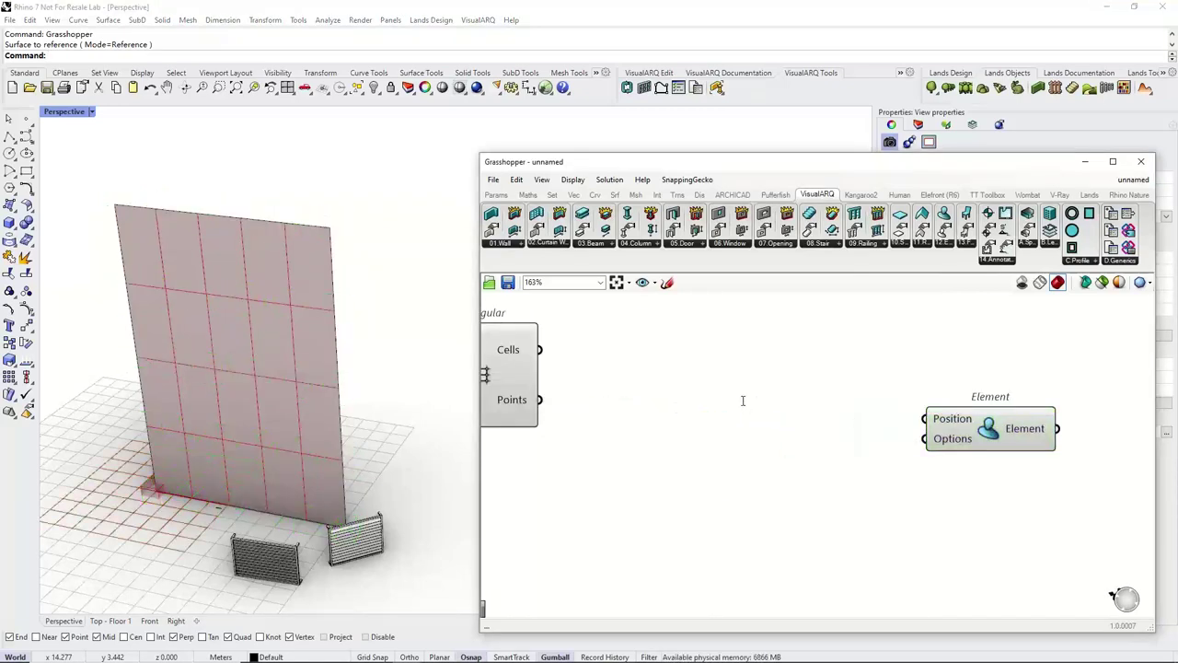
{"action": "double_click", "coordinate": [743, 400]}
{"action": "type", "text": "cull"}
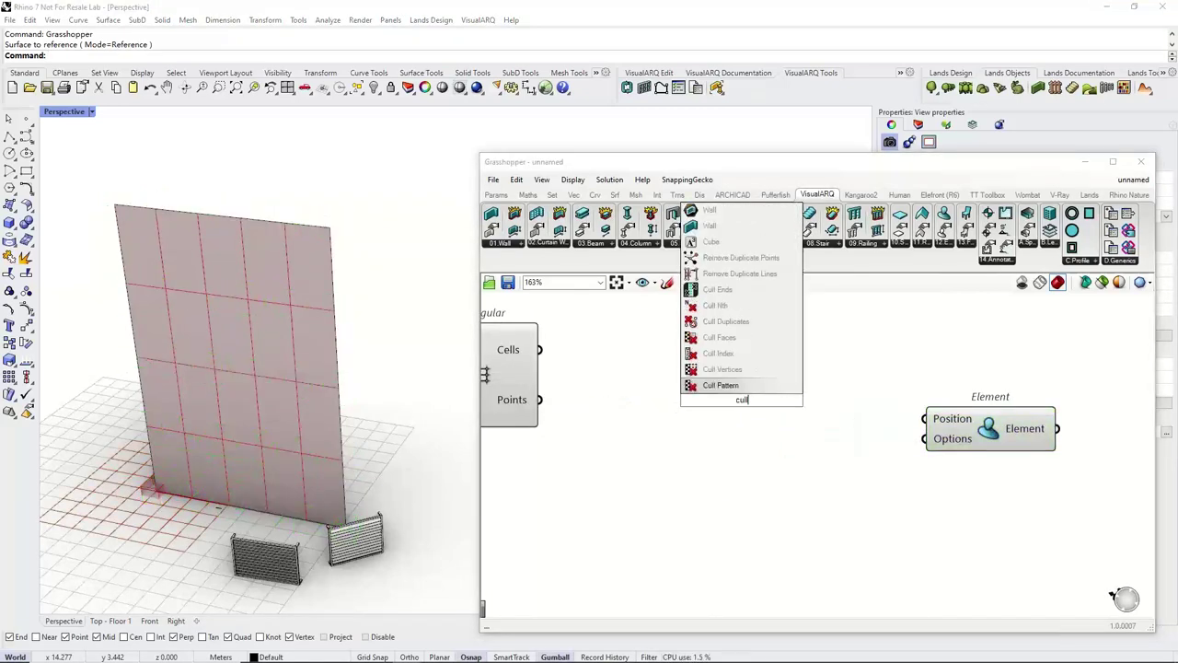
{"action": "left_click", "coordinate": [718, 353]}
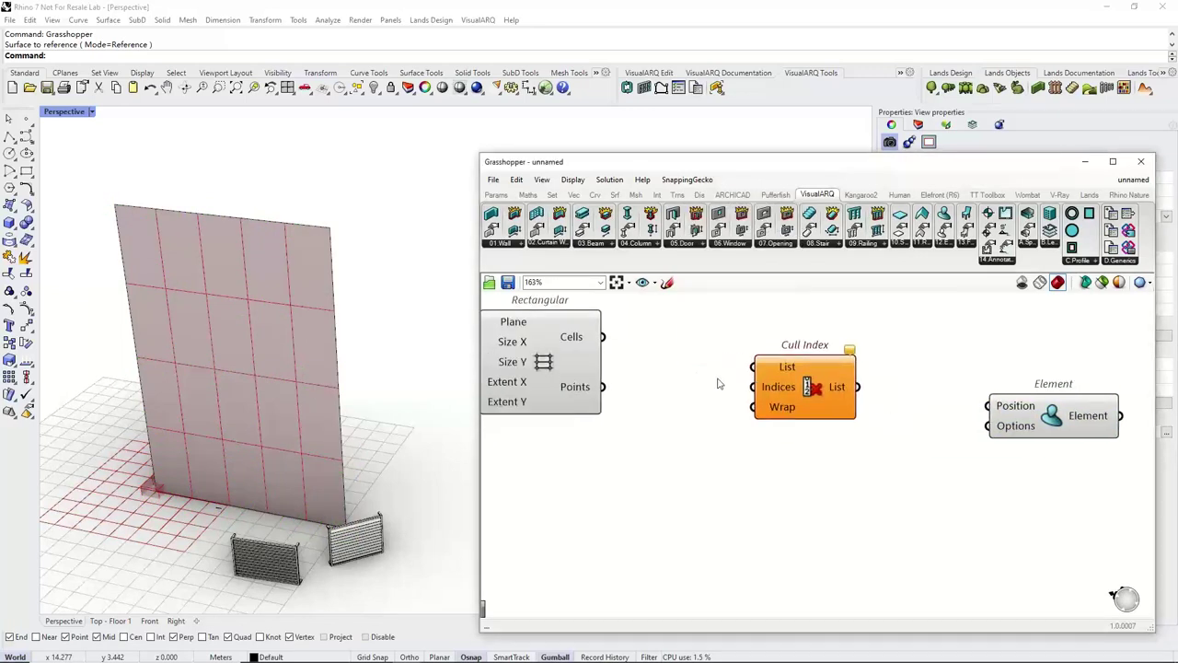
{"action": "left_click", "coordinate": [592, 401]}
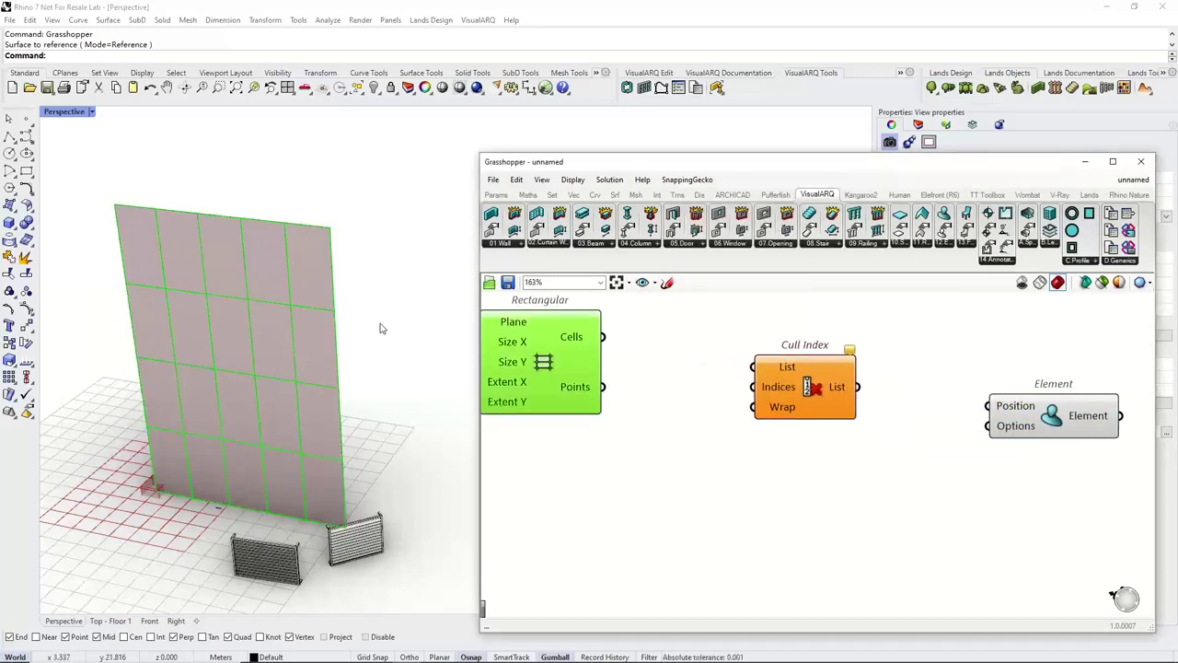
{"action": "mouse_move", "coordinate": [601, 386]}
{"action": "left_mouse_down"}
{"action": "mouse_move", "coordinate": [723, 363]}
{"action": "mouse_move", "coordinate": [765, 372]}
{"action": "mouse_move", "coordinate": [778, 404]}
{"action": "left_mouse_up"}
{"action": "right_click_drag", "start_coordinate": [777, 404], "coordinate": [808, 379]}
Add a Panel containing 0 and connect it to the Indices input of the Cull Index component.
{"action": "left_click", "coordinate": [500, 196]}
{"action": "left_click_drag", "start_coordinate": [642, 231], "coordinate": [686, 491]}
{"action": "double_click", "coordinate": [687, 492]}
{"action": "type", "text": "0"}
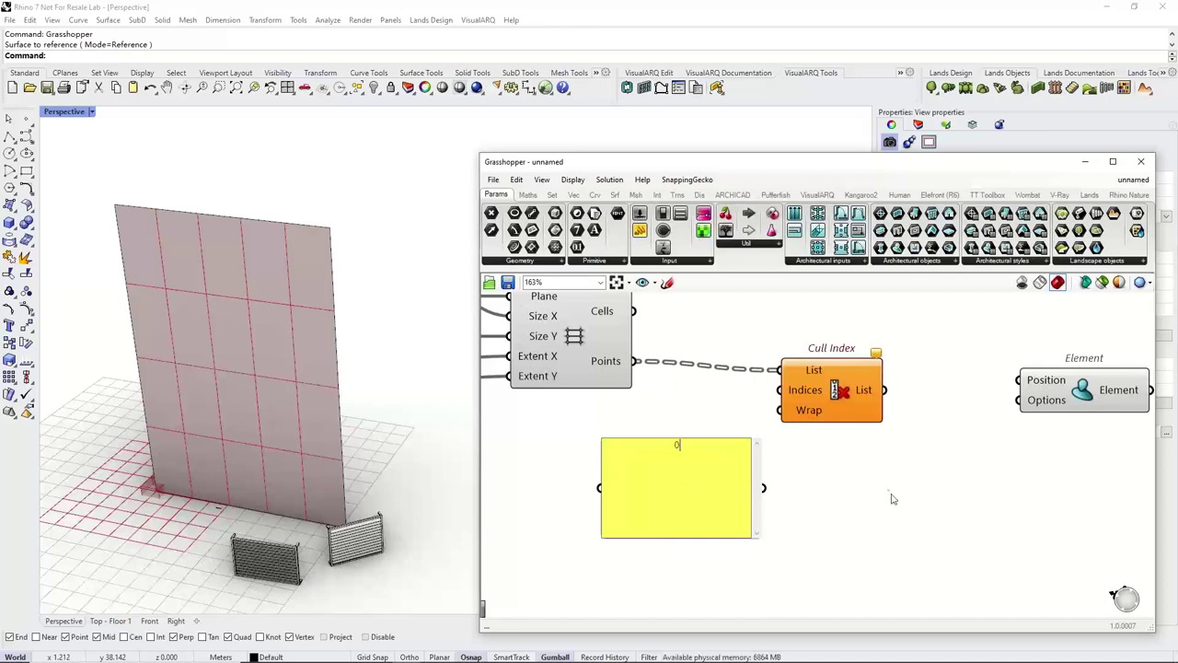
{"action": "left_click", "coordinate": [893, 497]}
{"action": "left_click_drag", "start_coordinate": [763, 488], "coordinate": [784, 396]}
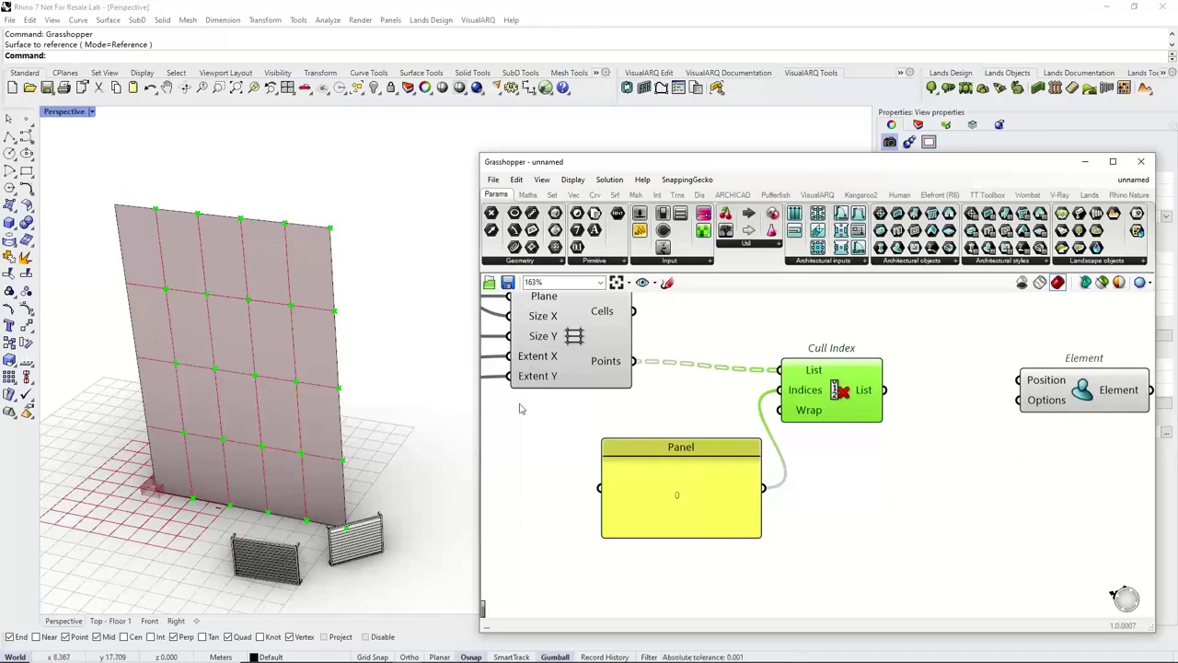
Set the Panel's index value to -1 and reduce the Panel's height.
{"action": "double_click", "coordinate": [653, 478]}
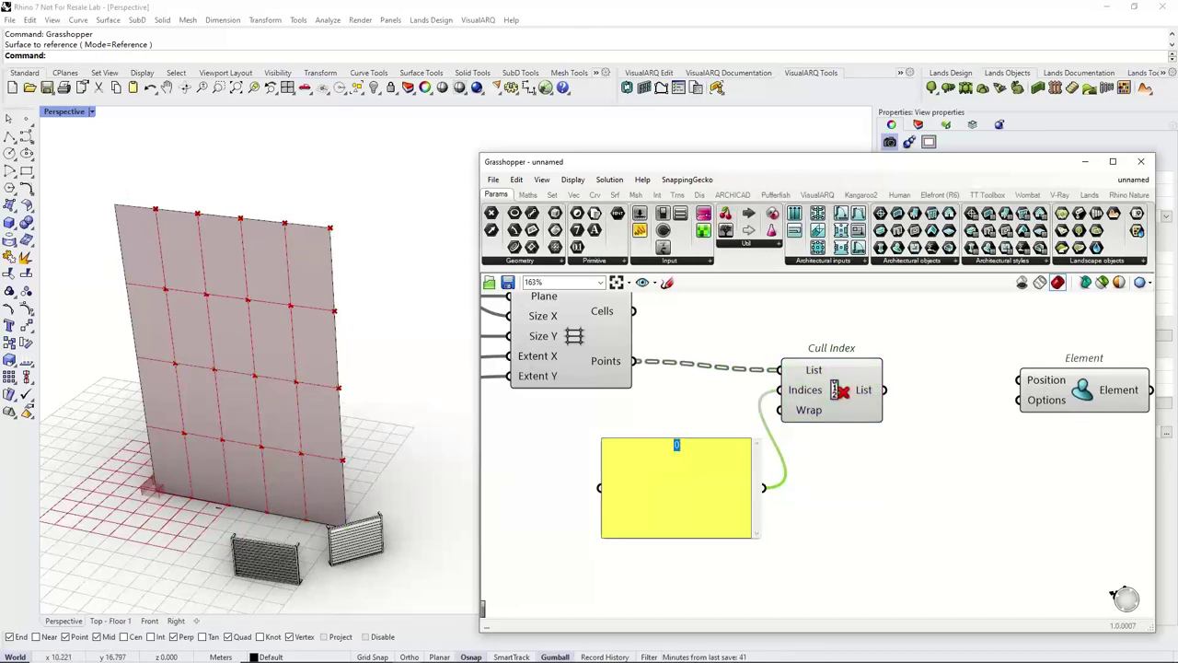
{"action": "left_click", "coordinate": [887, 520]}
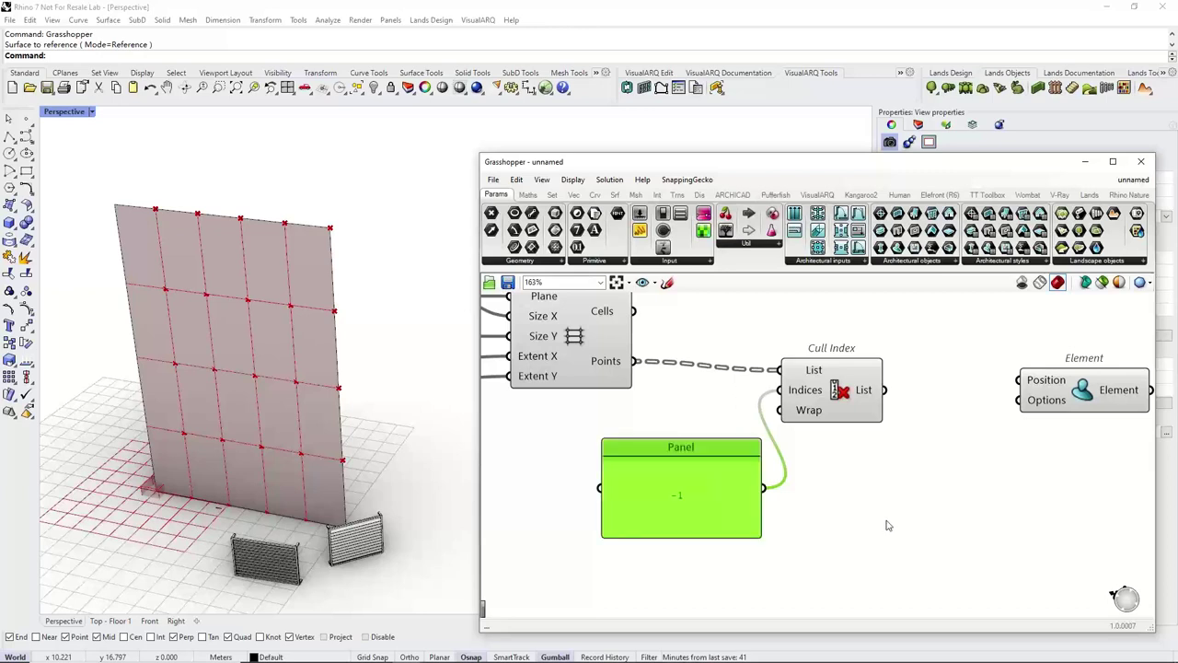
{"action": "left_click", "coordinate": [822, 393]}
{"action": "right_click_drag", "start_coordinate": [797, 474], "coordinate": [773, 471]}
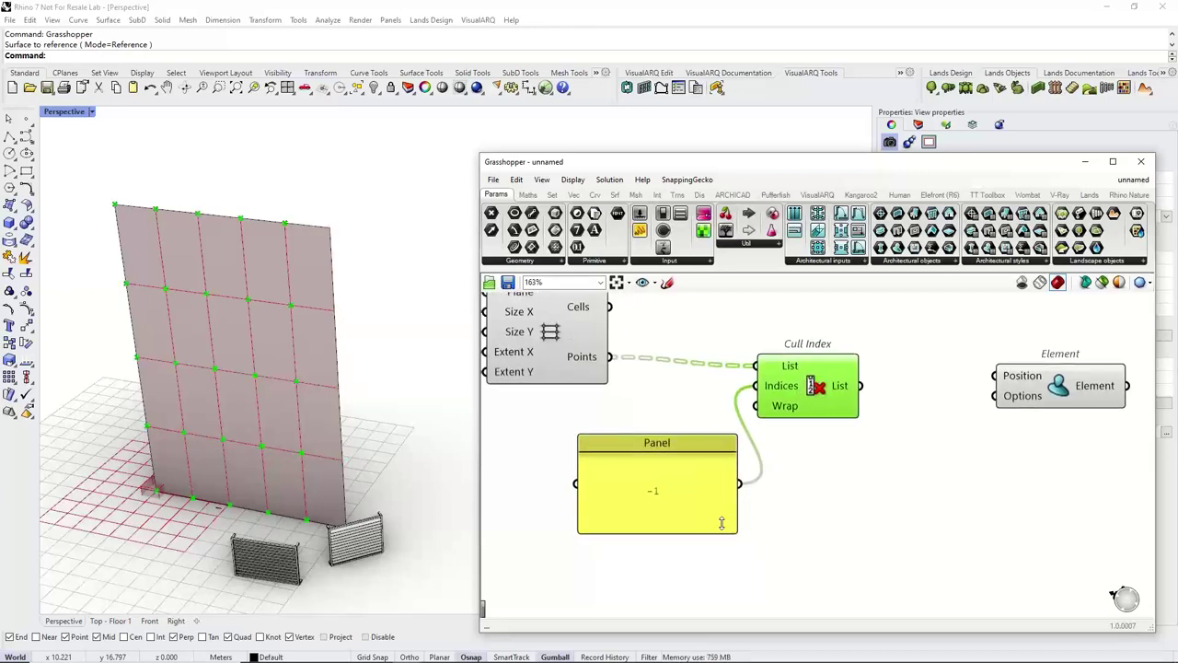
{"action": "left_click_drag", "start_coordinate": [722, 523], "coordinate": [722, 472]}
{"action": "right_click_drag", "start_coordinate": [717, 455], "coordinate": [665, 464]}
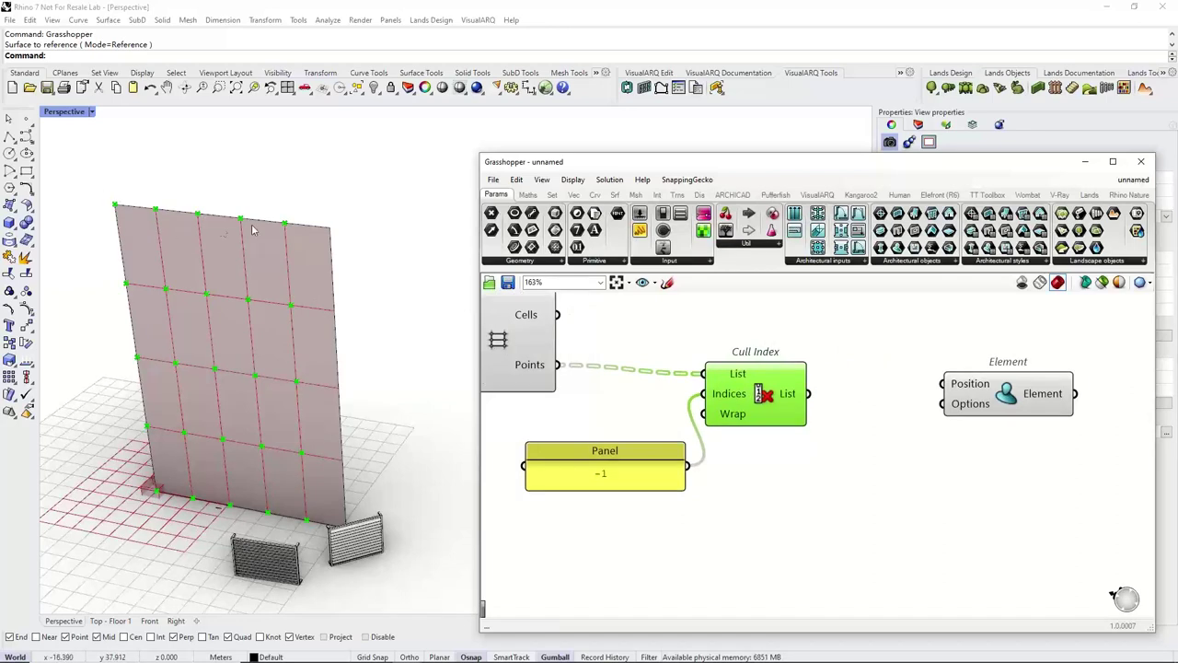
Duplicate the Cull Index component before the Element component and connect the first one's List output to the copy's List input.
{"action": "right_click_drag", "start_coordinate": [763, 369], "coordinate": [682, 379]}
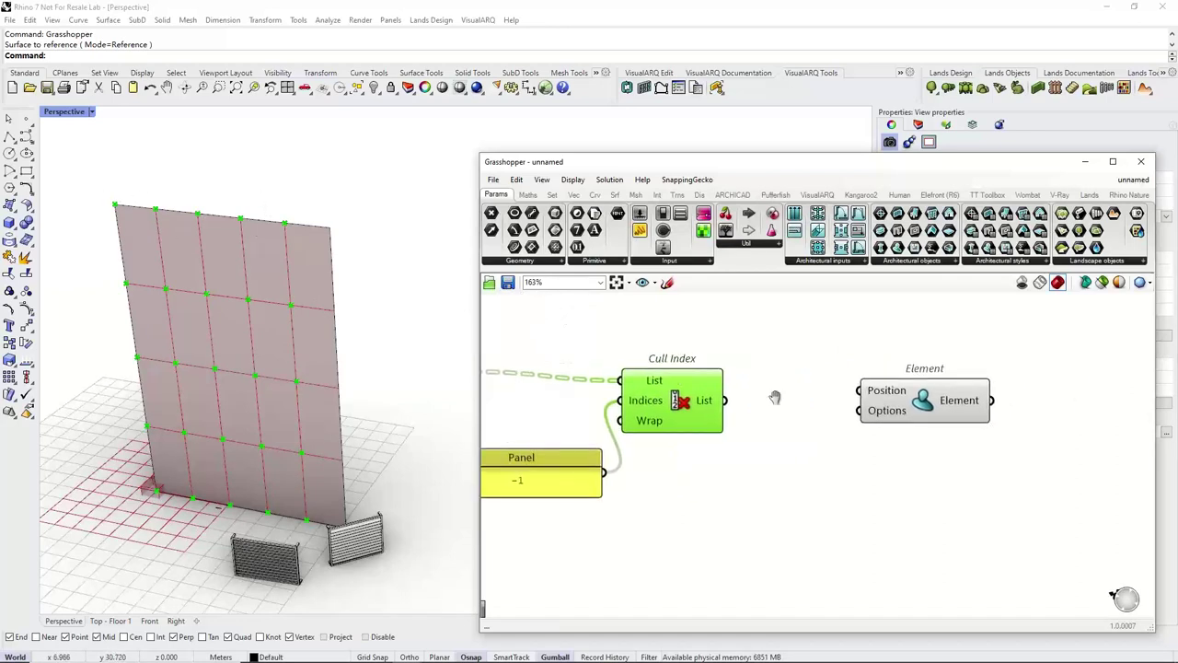
{"action": "right_click_drag", "start_coordinate": [775, 397], "coordinate": [736, 400]}
{"action": "left_click", "coordinate": [738, 402]}
{"action": "left_click_drag", "start_coordinate": [881, 406], "coordinate": [950, 406]}
{"action": "left_click", "coordinate": [639, 406]}
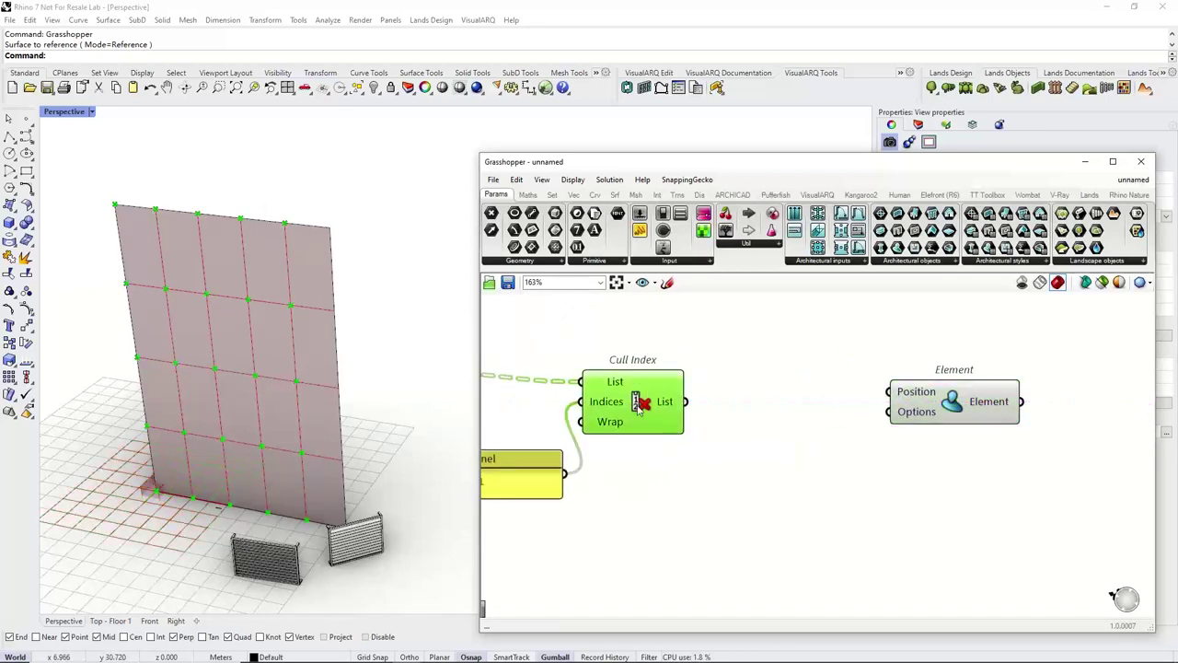
{"action": "left_click_drag", "start_coordinate": [640, 406], "coordinate": [811, 422], "text": "alt"}
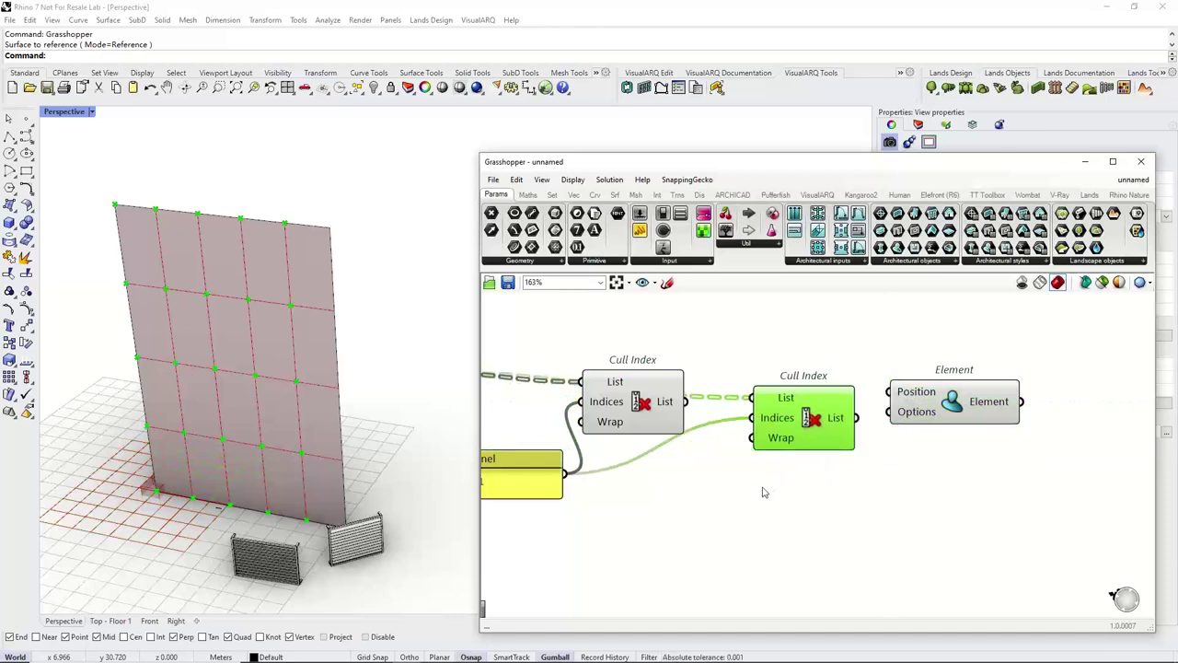
{"action": "left_click", "coordinate": [762, 492]}
{"action": "left_click_drag", "start_coordinate": [685, 402], "coordinate": [820, 425]}
{"action": "left_click", "coordinate": [804, 420]}
{"action": "right_click_drag", "start_coordinate": [800, 415], "coordinate": [760, 424]}
{"action": "left_click_drag", "start_coordinate": [904, 414], "coordinate": [983, 404]}
{"action": "right_click_drag", "start_coordinate": [983, 404], "coordinate": [1084, 378]}
Duplicate the index Panel, set the copy to 0 and connect it to the second Cull Index's Indices input.
{"action": "left_click", "coordinate": [567, 468]}
{"action": "left_click_drag", "start_coordinate": [570, 476], "coordinate": [787, 523], "text": "alt"}
{"action": "double_click", "coordinate": [787, 523]}
{"action": "type", "text": "0"}
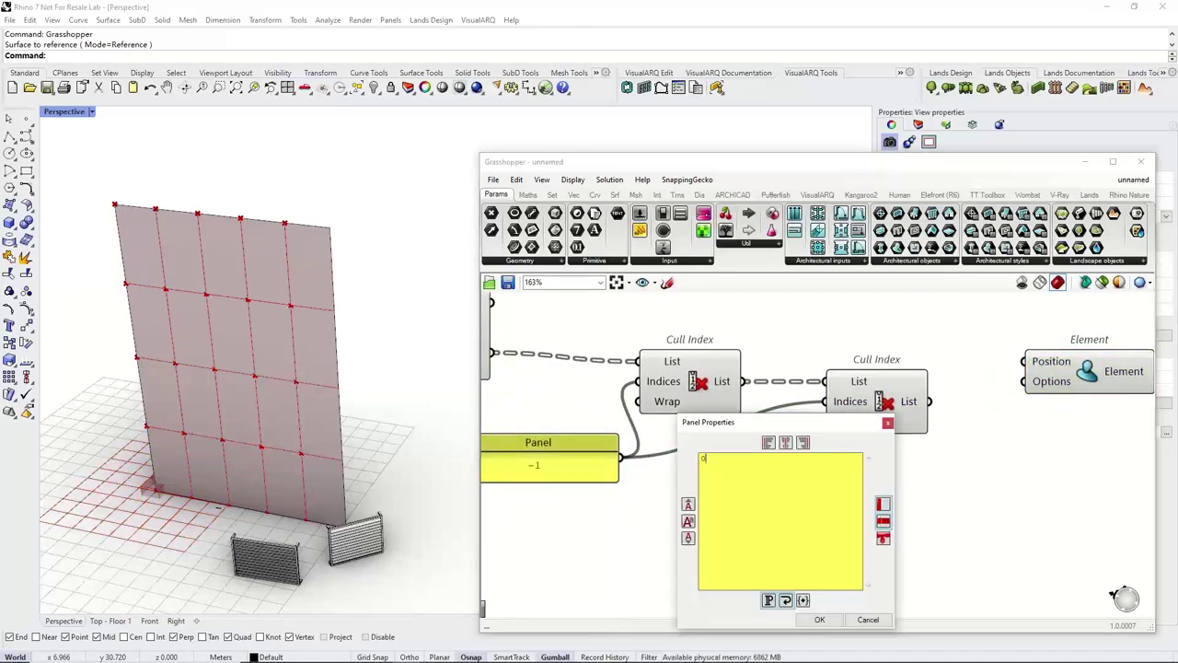
{"action": "left_click", "coordinate": [819, 619]}
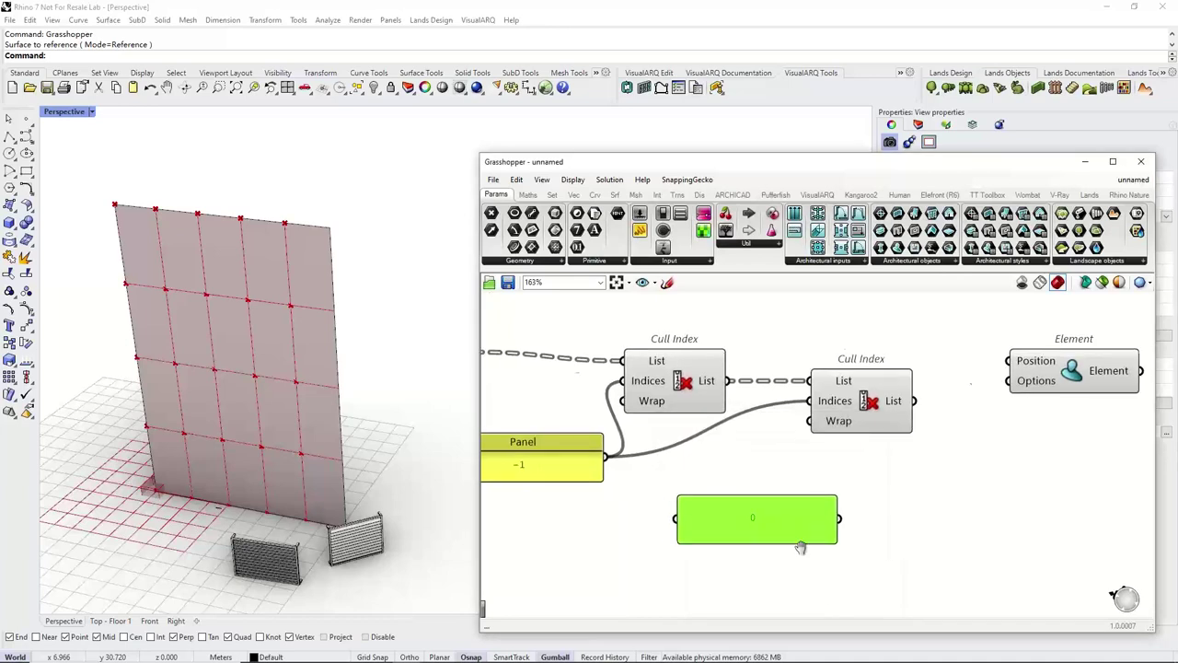
{"action": "right_click_drag", "start_coordinate": [881, 403], "coordinate": [764, 419]}
{"action": "left_click_drag", "start_coordinate": [764, 421], "coordinate": [776, 421]}
{"action": "left_click_drag", "start_coordinate": [736, 534], "coordinate": [715, 425]}
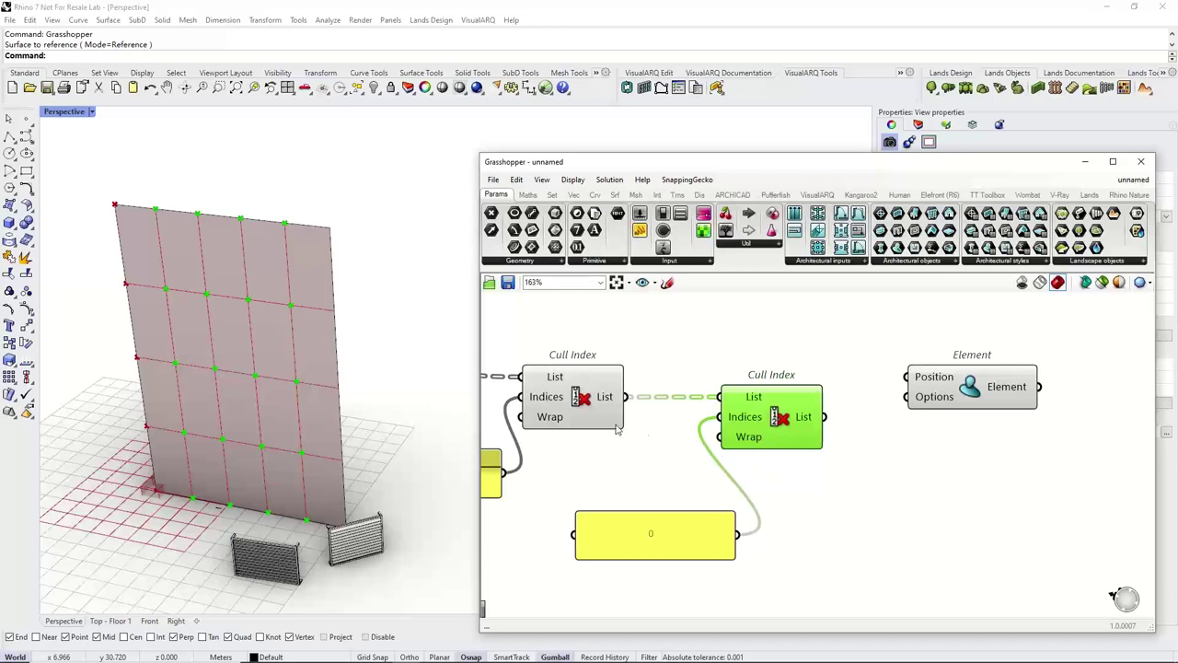
Insert a Flip Matrix component between the first Cull Index's List output and the second Cull Index's List input.
{"action": "left_click", "coordinate": [579, 394]}
{"action": "right_click_drag", "start_coordinate": [675, 371], "coordinate": [627, 372]}
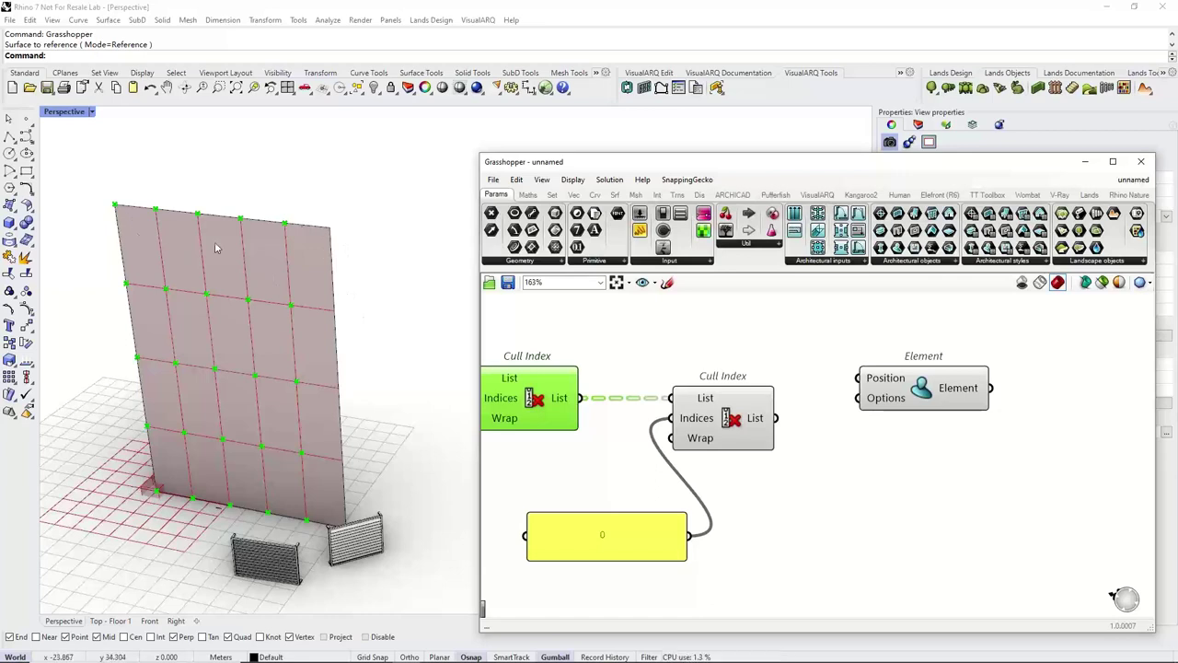
{"action": "left_click", "coordinate": [609, 341]}
{"action": "double_click", "coordinate": [610, 341]}
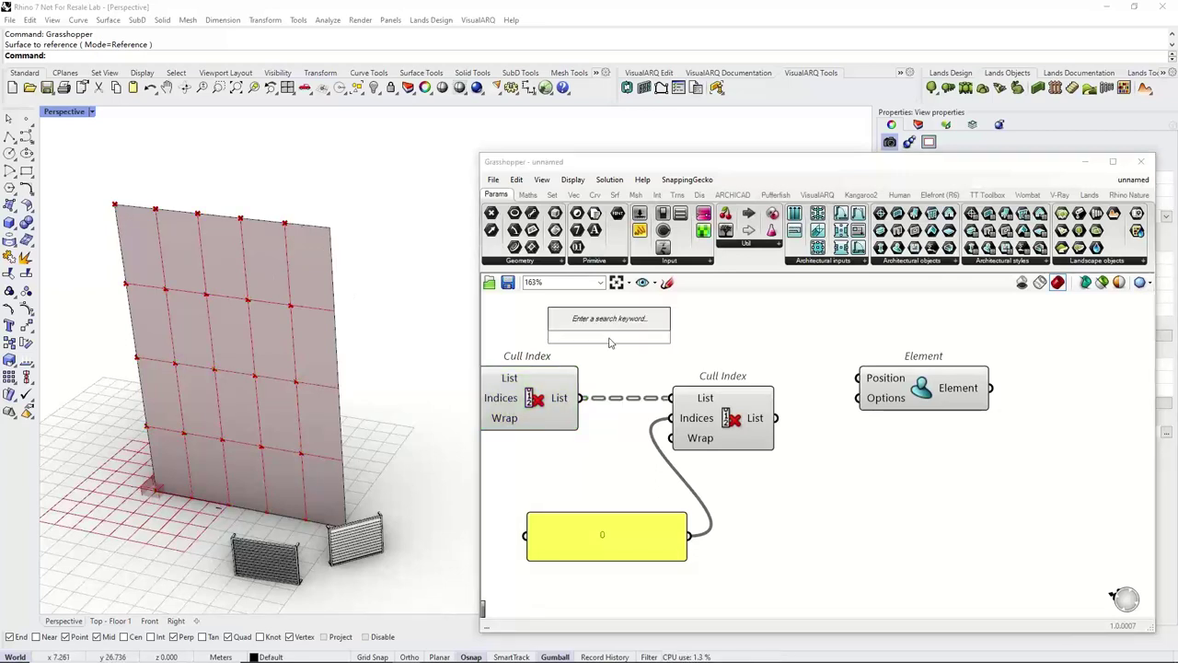
{"action": "type", "text": "flip"}
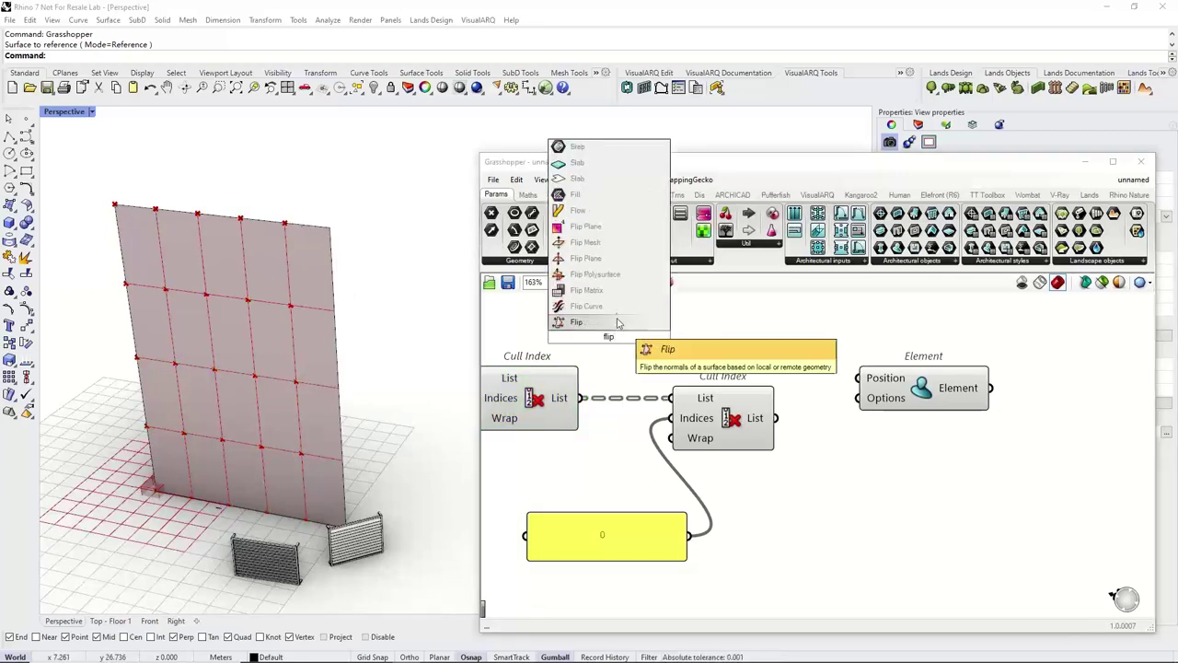
{"action": "left_click", "coordinate": [609, 302]}
{"action": "left_click_drag", "start_coordinate": [578, 398], "coordinate": [559, 337]}
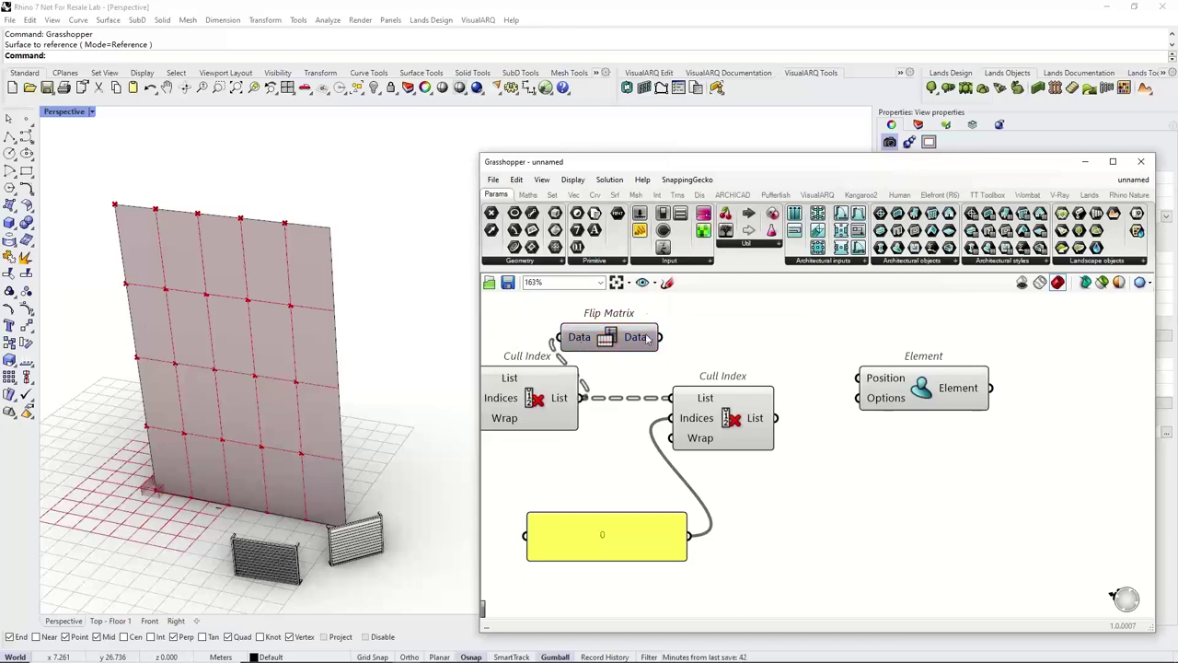
{"action": "left_click_drag", "start_coordinate": [659, 337], "coordinate": [690, 396]}
{"action": "left_click", "coordinate": [718, 404]}
{"action": "right_click_drag", "start_coordinate": [718, 404], "coordinate": [694, 406]}
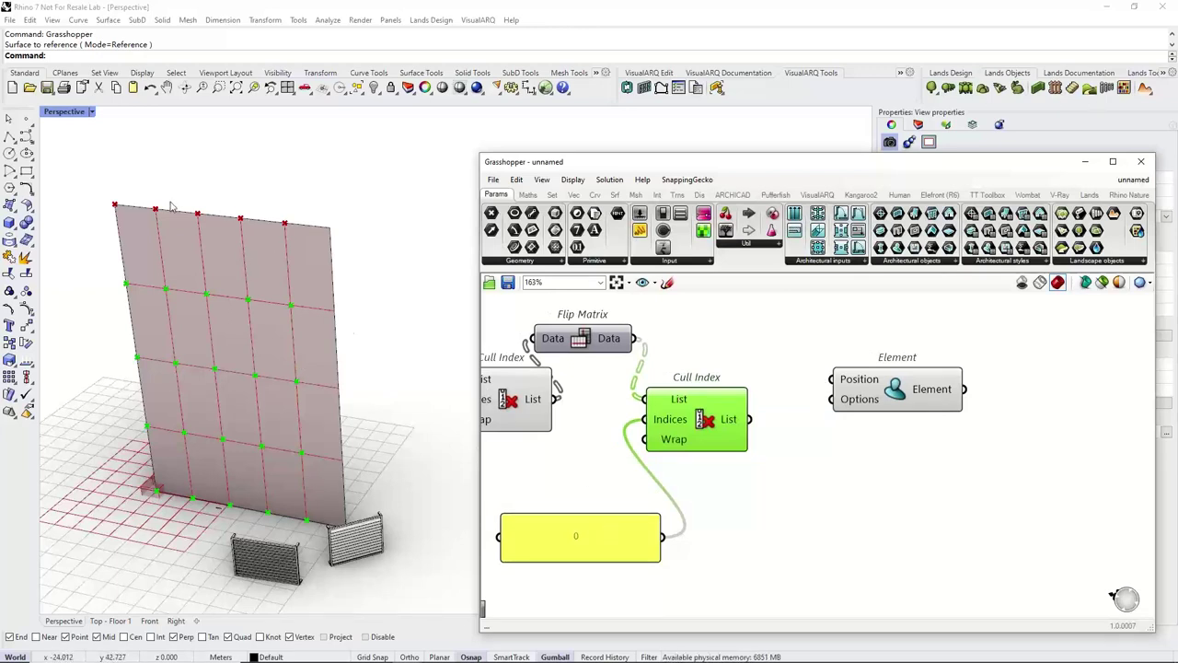
{"action": "right_click_drag", "start_coordinate": [548, 368], "coordinate": [603, 376]}
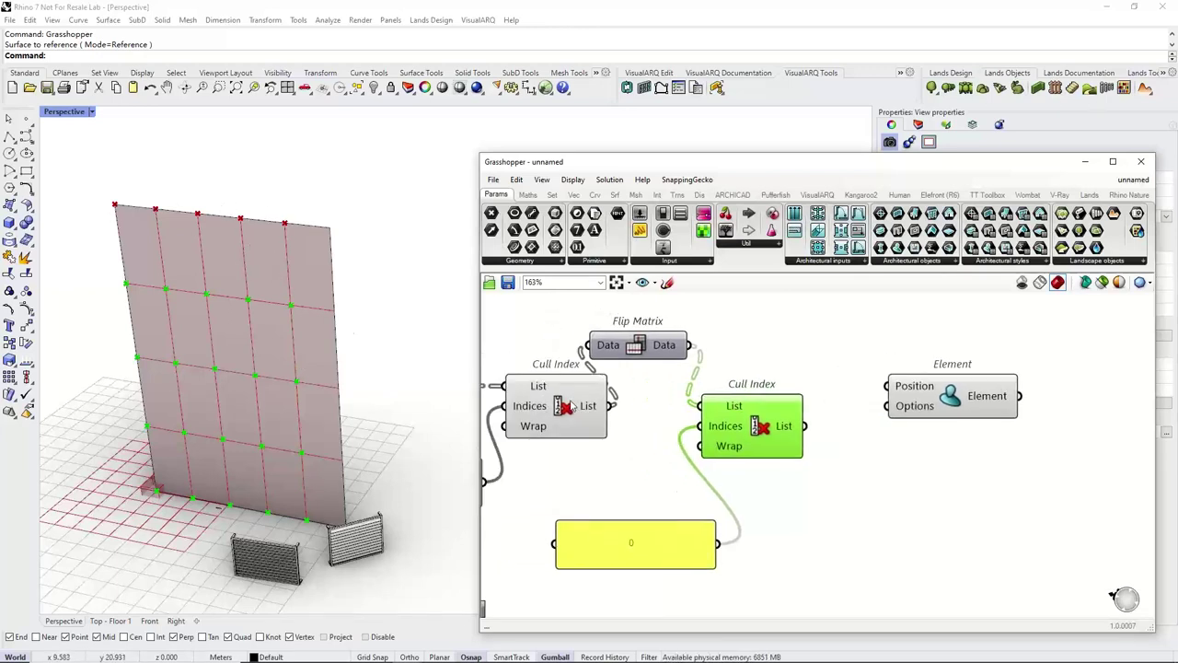
Turn off the preview of the first Cull Index component.
{"action": "left_click", "coordinate": [568, 405]}
{"action": "middle_click", "coordinate": [570, 402]}
{"action": "left_click", "coordinate": [519, 420]}
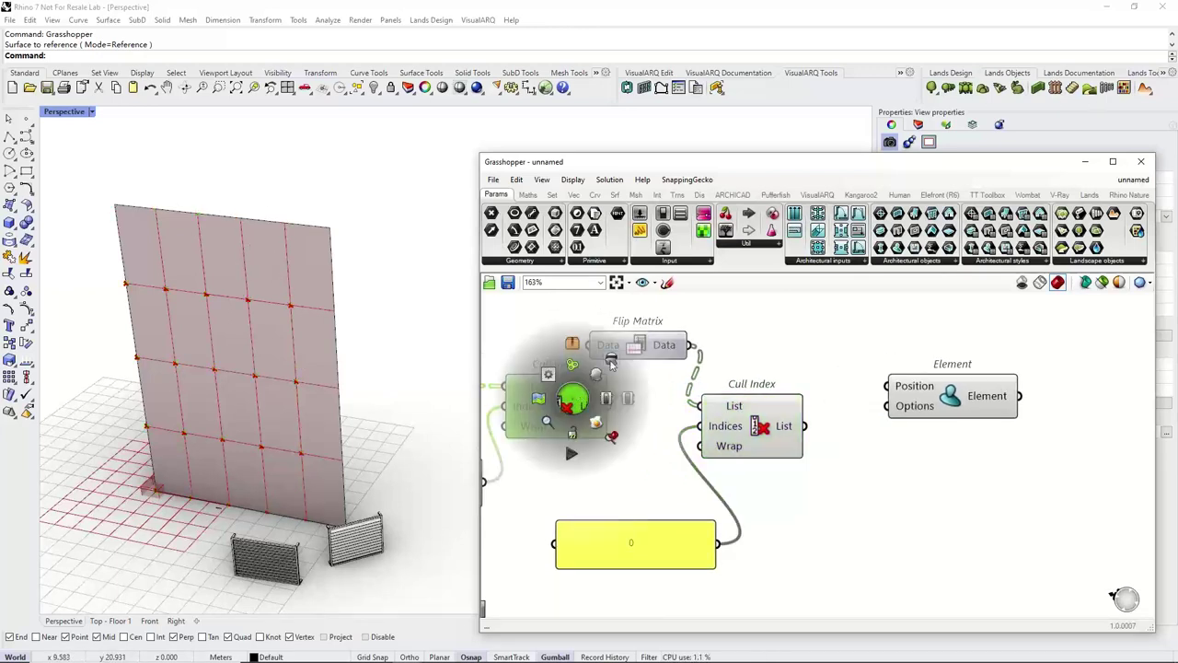
{"action": "left_click", "coordinate": [744, 417]}
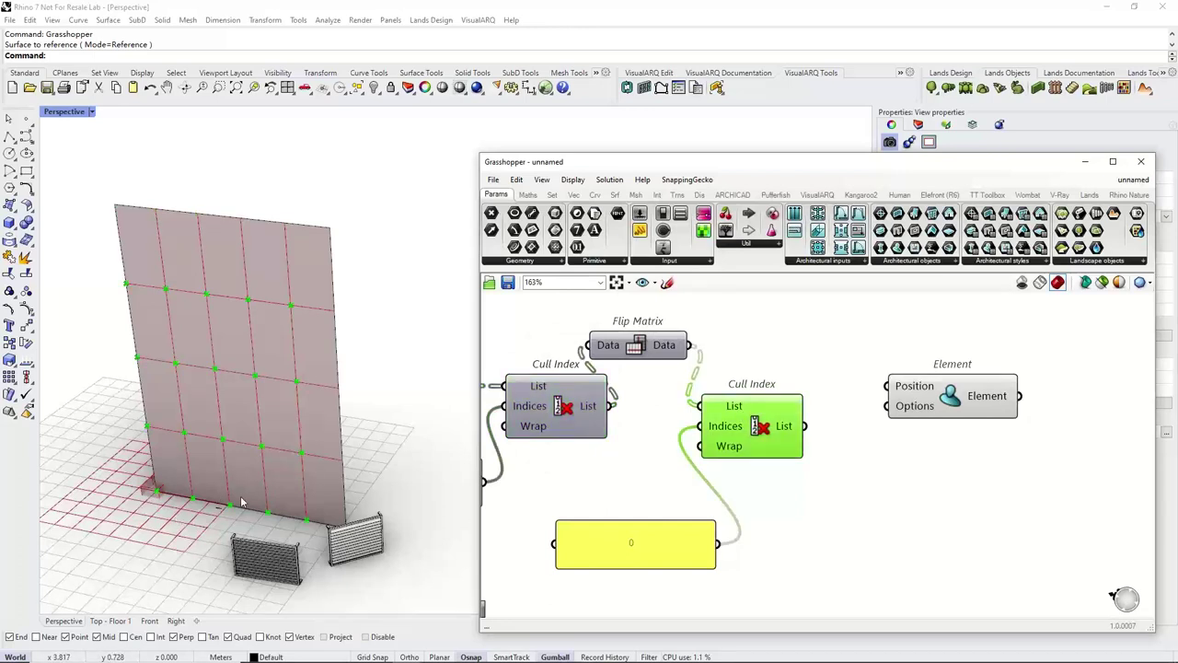
Shrink the Panel containing 0 to a compact size below the second Cull Index component.
{"action": "left_click", "coordinate": [813, 474]}
{"action": "right_click_drag", "start_coordinate": [814, 473], "coordinate": [746, 426]}
{"action": "left_click", "coordinate": [692, 434]}
{"action": "left_click_drag", "start_coordinate": [693, 539], "coordinate": [638, 512]}
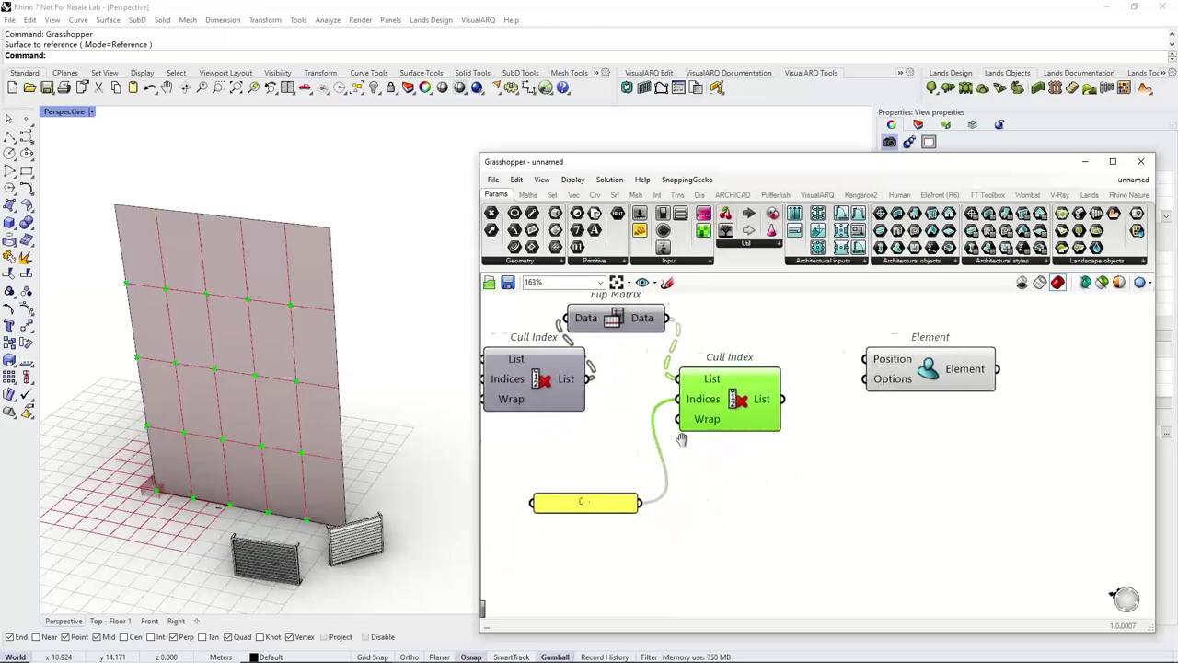
Connect the second Cull Index's List output to the Element's Position input and move the Element component farther along the definition.
{"action": "right_click_drag", "start_coordinate": [681, 439], "coordinate": [617, 452]}
{"action": "left_click_drag", "start_coordinate": [718, 410], "coordinate": [801, 370]}
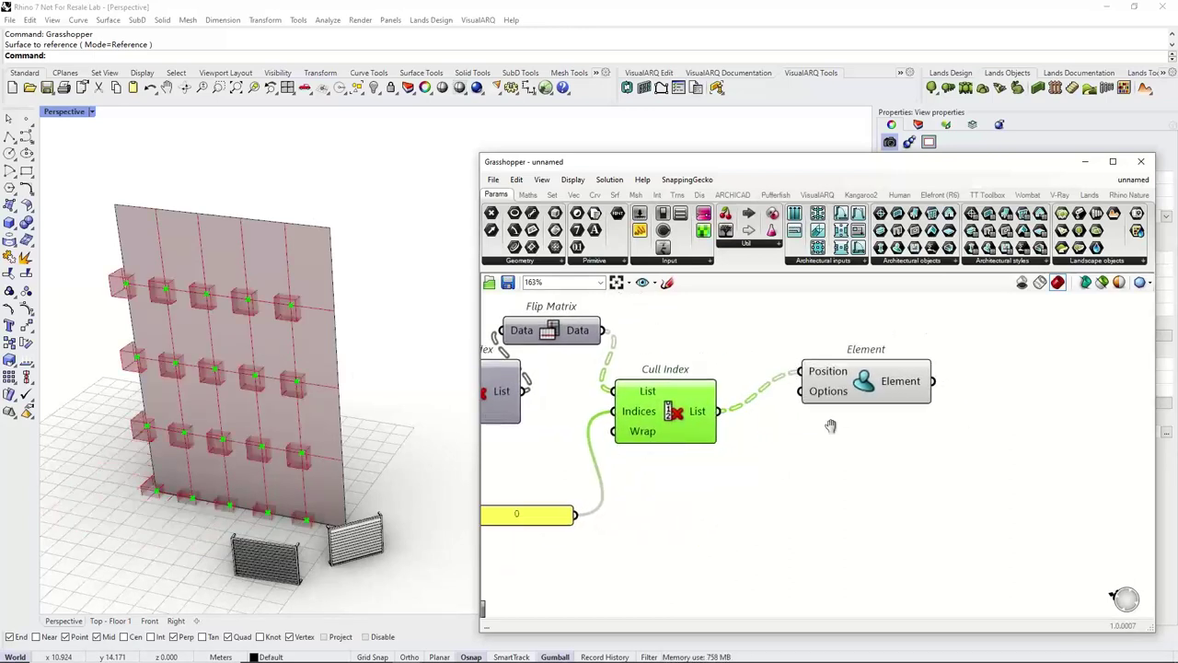
{"action": "right_click_drag", "start_coordinate": [830, 425], "coordinate": [752, 429]}
{"action": "left_click_drag", "start_coordinate": [780, 393], "coordinate": [871, 417]}
{"action": "right_click_drag", "start_coordinate": [870, 417], "coordinate": [790, 422]}
{"action": "left_click_drag", "start_coordinate": [811, 418], "coordinate": [793, 448]}
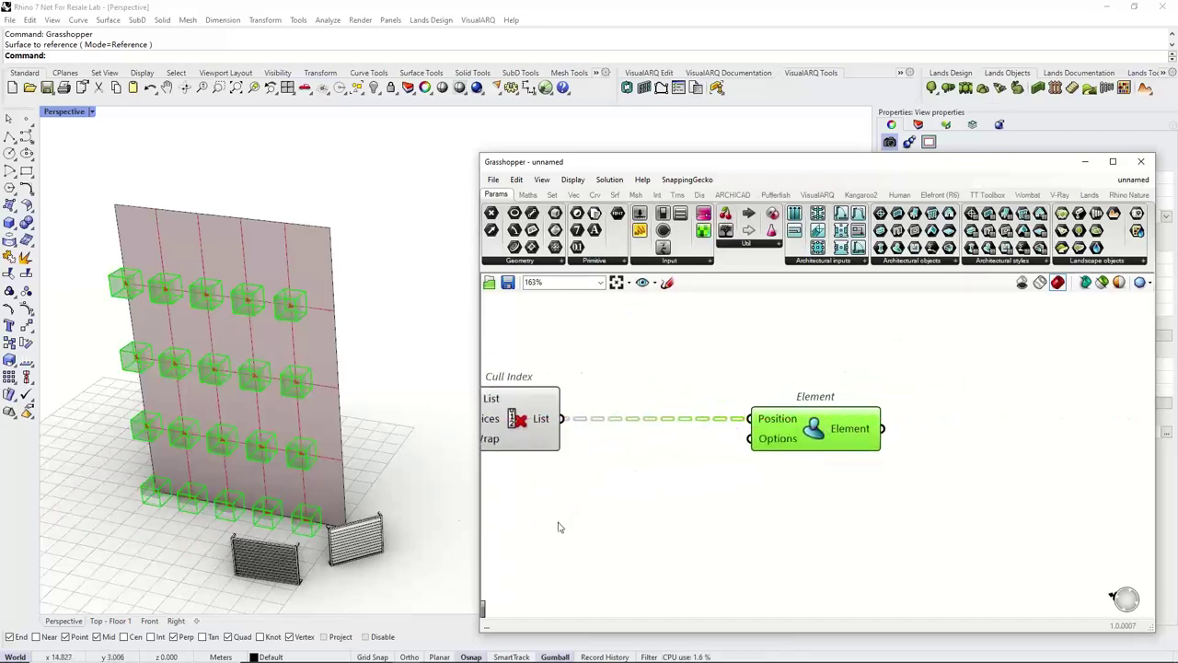
{"action": "left_click", "coordinate": [763, 506]}
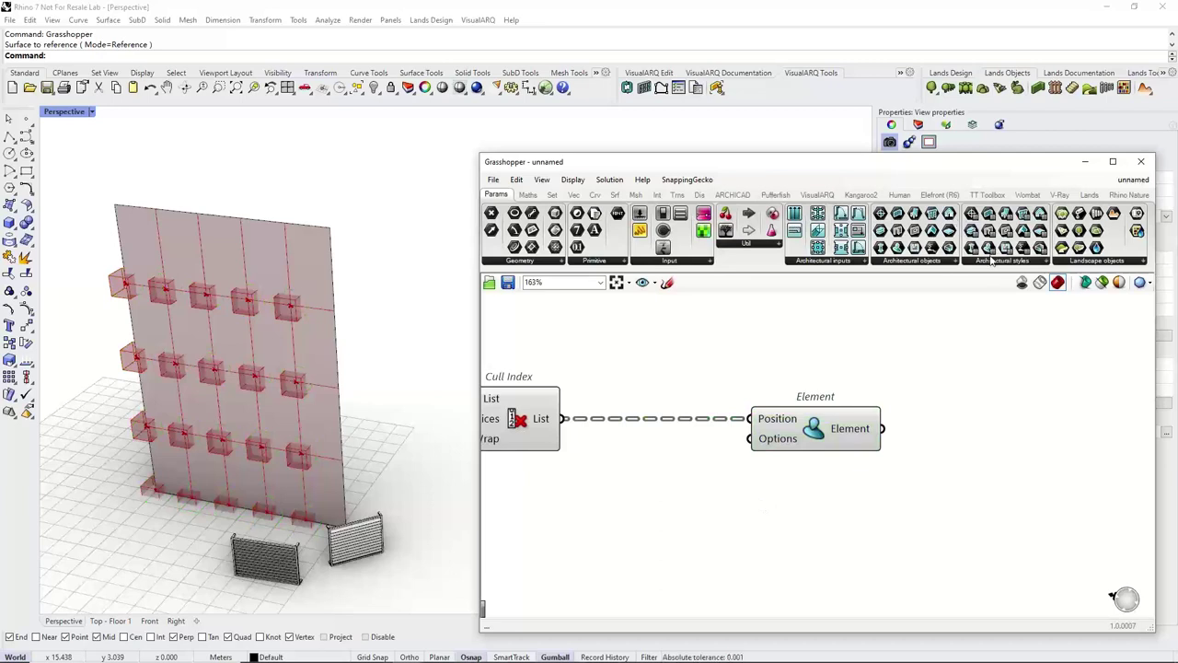
Add an Element Style parameter below the Cull Index output and set it to the Louvre system style.
{"action": "left_click", "coordinate": [992, 261]}
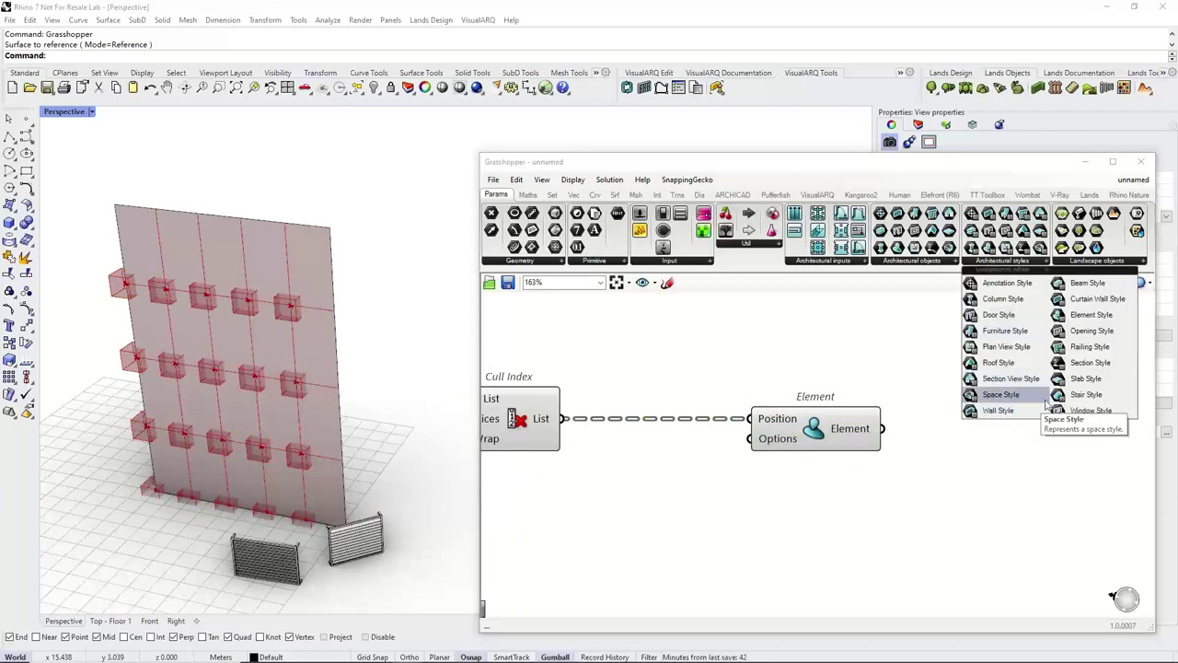
{"action": "left_click", "coordinate": [1079, 318]}
{"action": "left_click", "coordinate": [631, 557]}
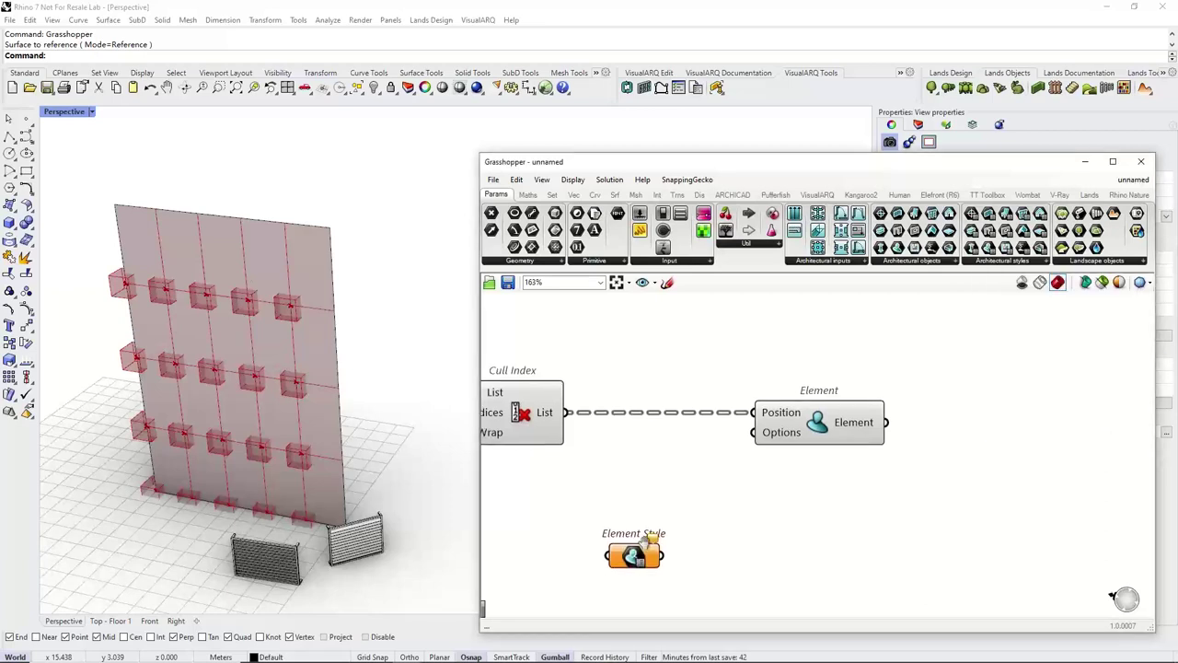
{"action": "right_click_drag", "start_coordinate": [631, 556], "coordinate": [670, 465]}
{"action": "right_click", "coordinate": [665, 464]}
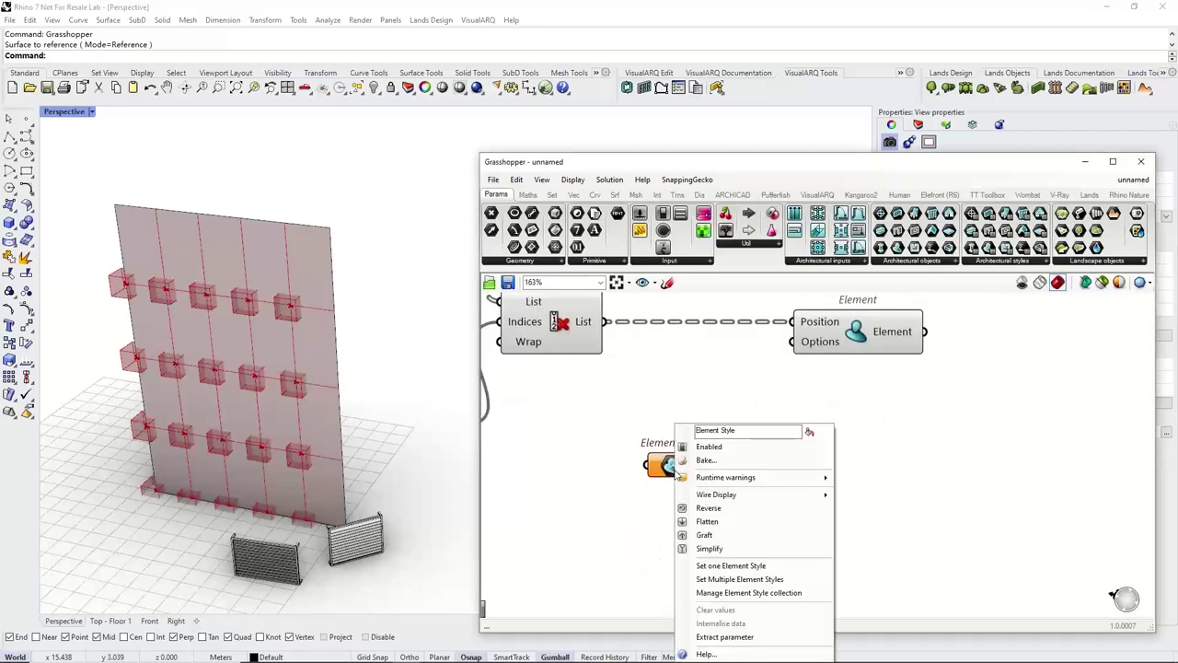
{"action": "left_click", "coordinate": [720, 565]}
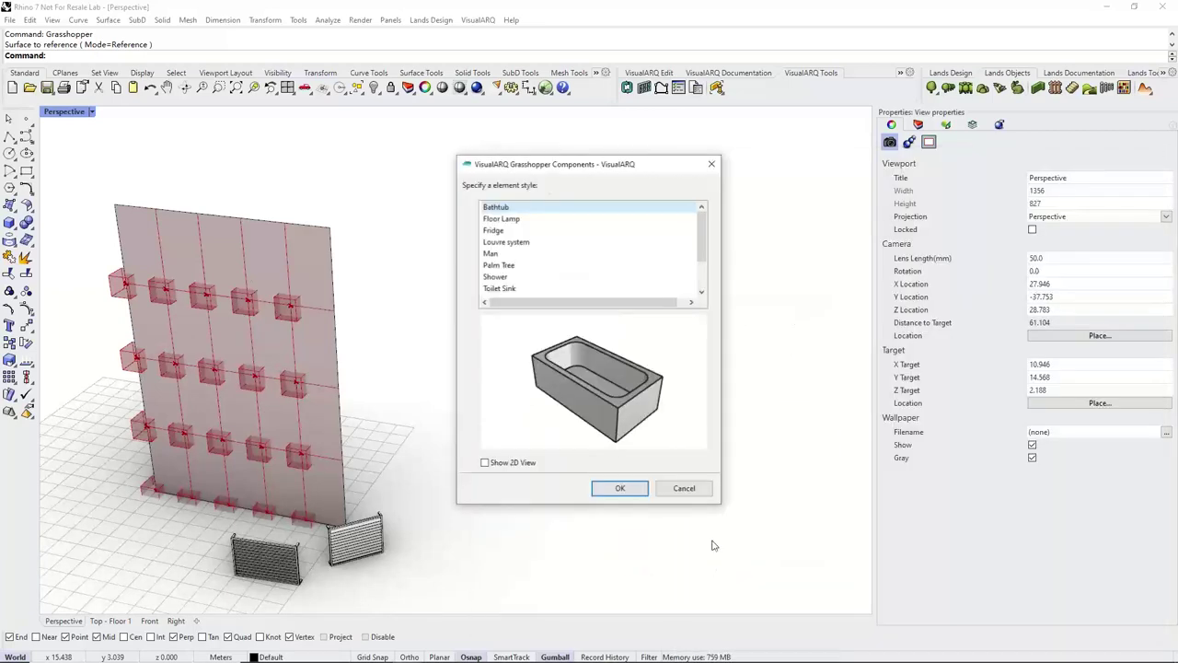
{"action": "left_click", "coordinate": [506, 241]}
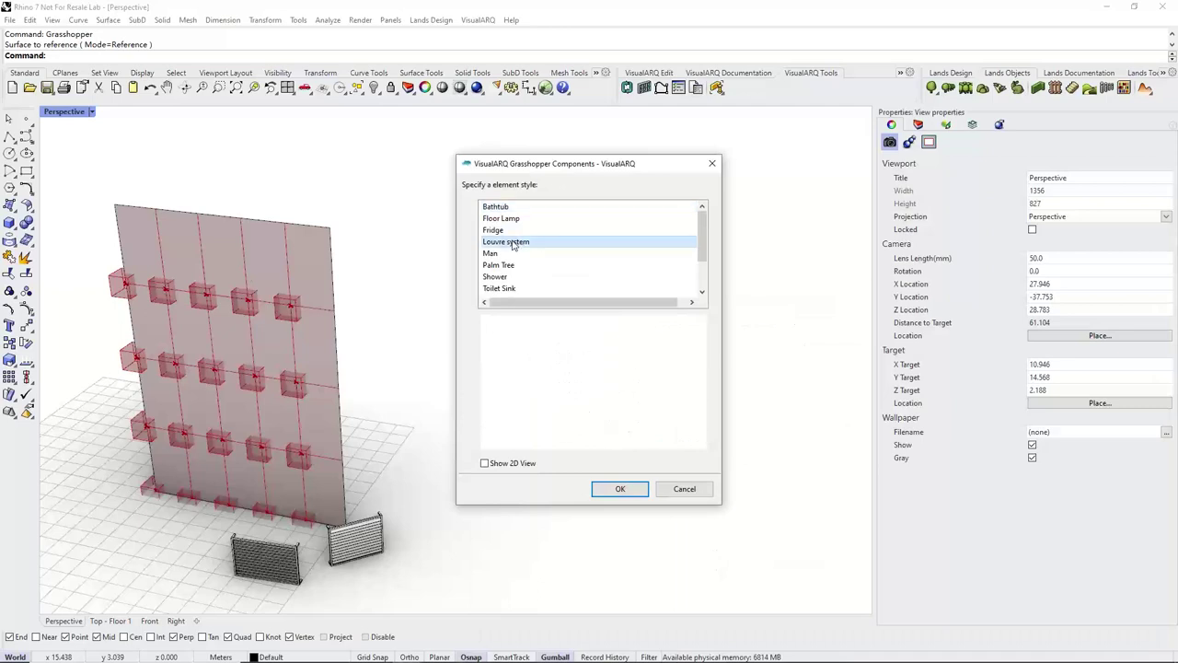
{"action": "left_click", "coordinate": [621, 489]}
Add an Element Options component, connect the Element Style to its Style input and its output to the Element's Options, and tidy the layout.
{"action": "left_click", "coordinate": [870, 396]}
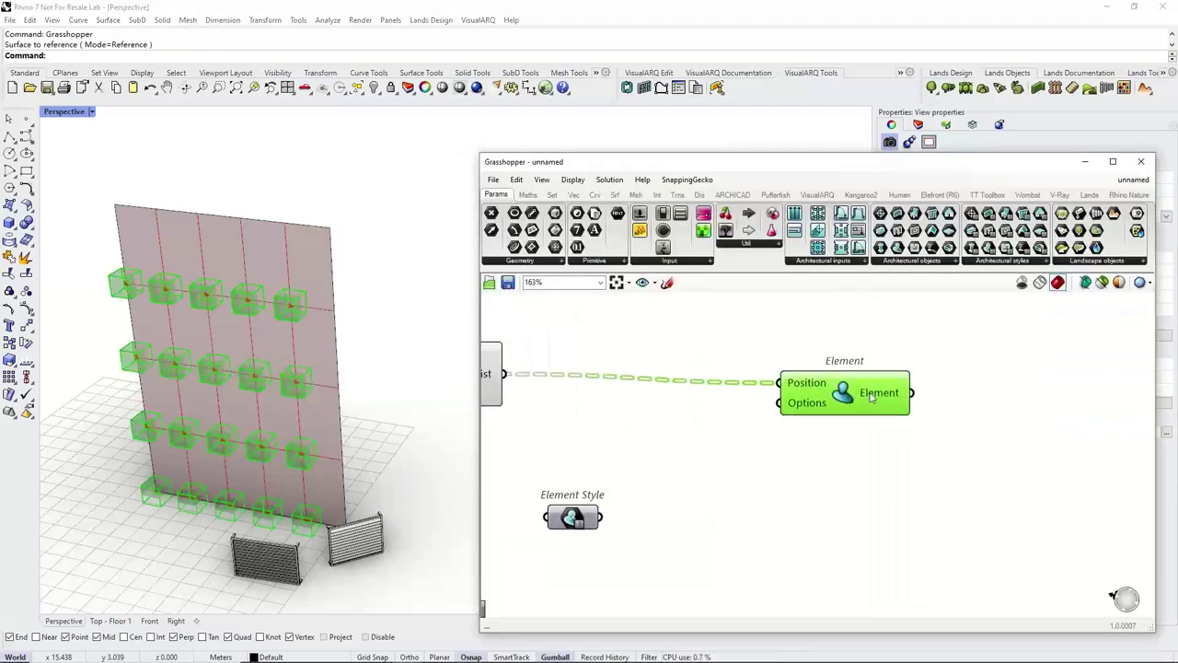
{"action": "left_click_drag", "start_coordinate": [871, 396], "coordinate": [910, 387]}
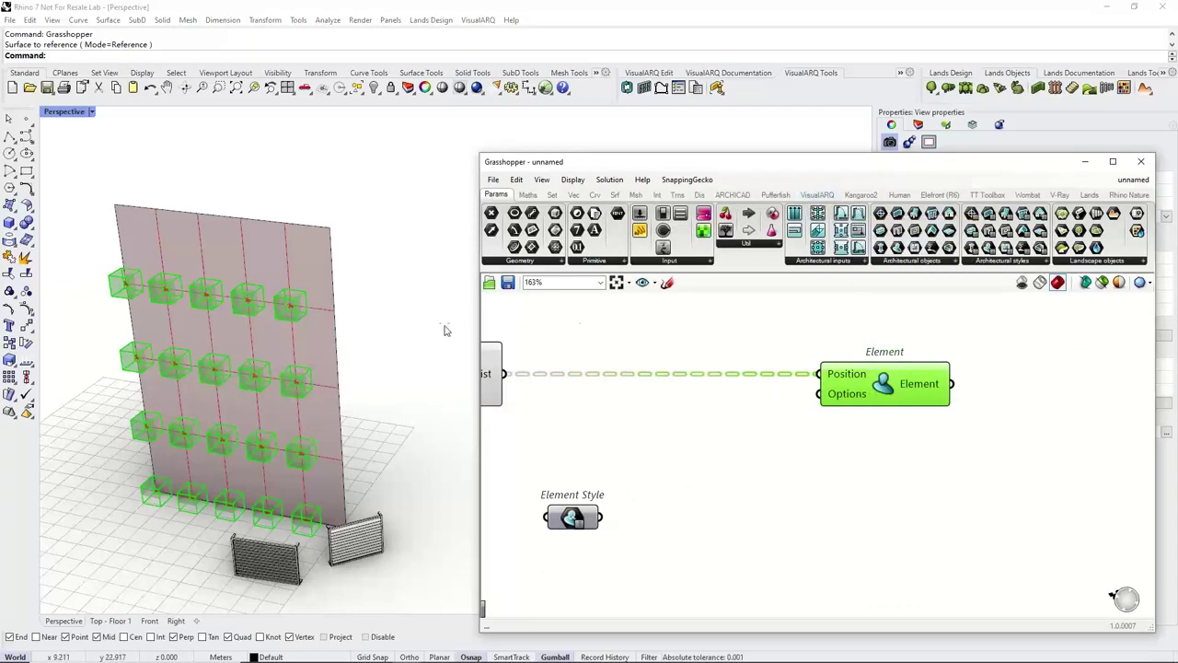
{"action": "left_click", "coordinate": [828, 195]}
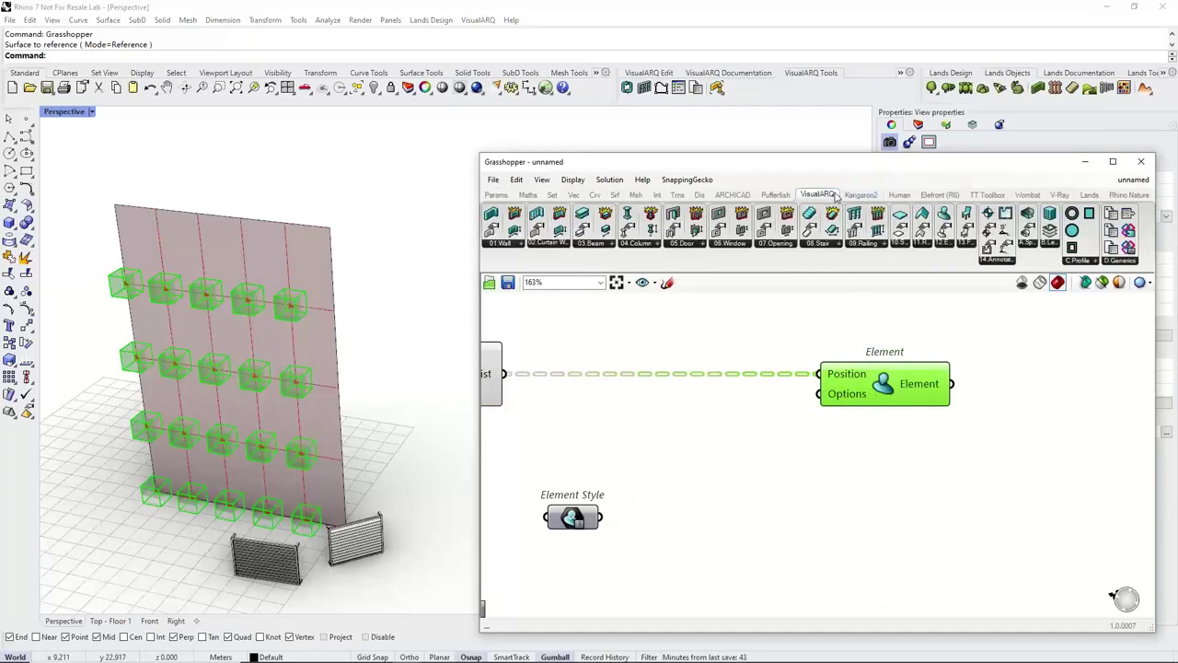
{"action": "left_click", "coordinate": [939, 247]}
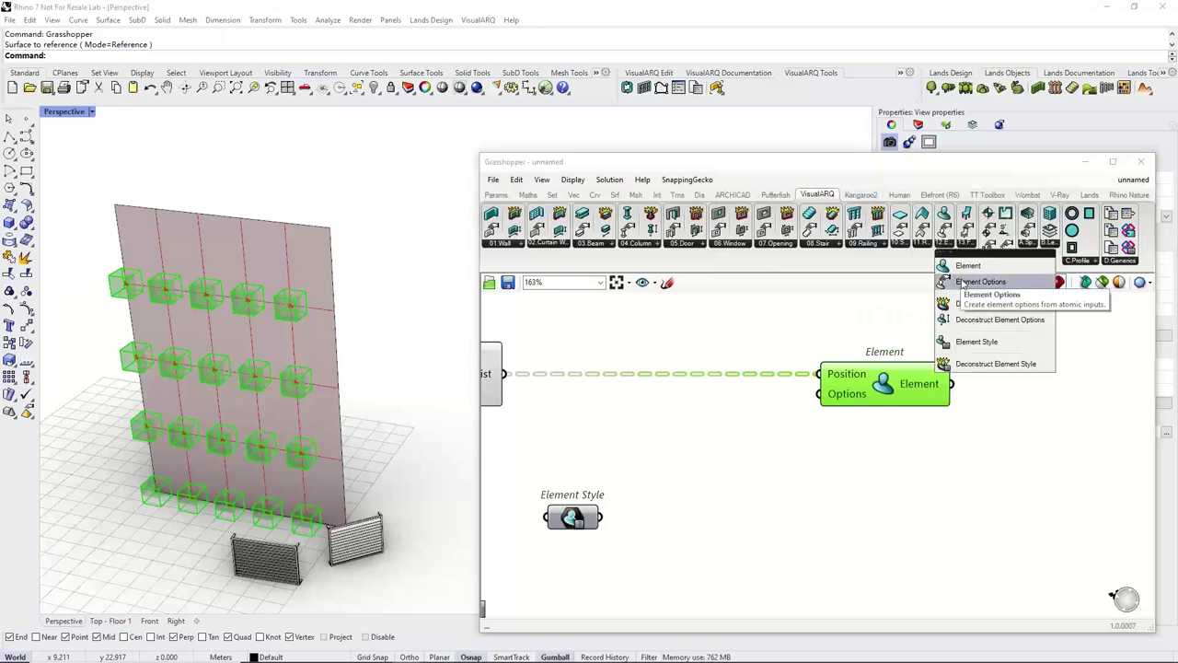
{"action": "left_click_drag", "start_coordinate": [943, 267], "coordinate": [872, 344]}
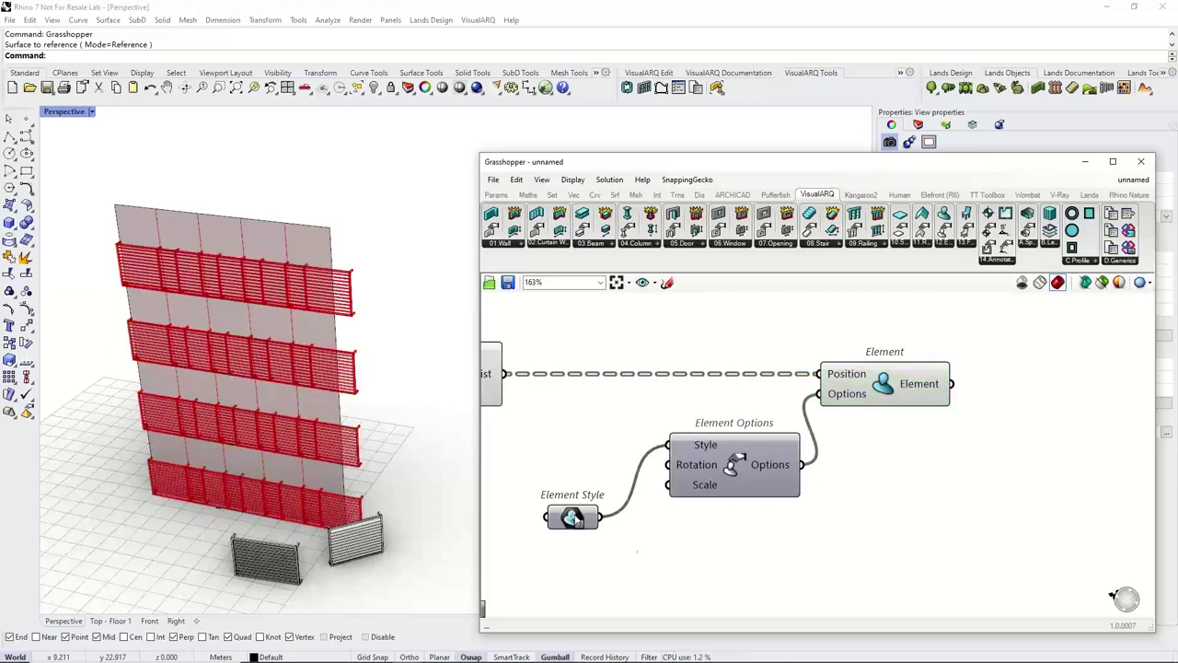
{"action": "left_click_drag", "start_coordinate": [573, 517], "coordinate": [595, 446]}
Examine the louvre elements placed on the surface and the results of the two Division components that size the grid.
{"action": "right_click_drag", "start_coordinate": [209, 434], "coordinate": [141, 257]}
{"action": "scroll", "coordinate": [184, 309], "scroll_direction": "up", "scroll_amount": 3}
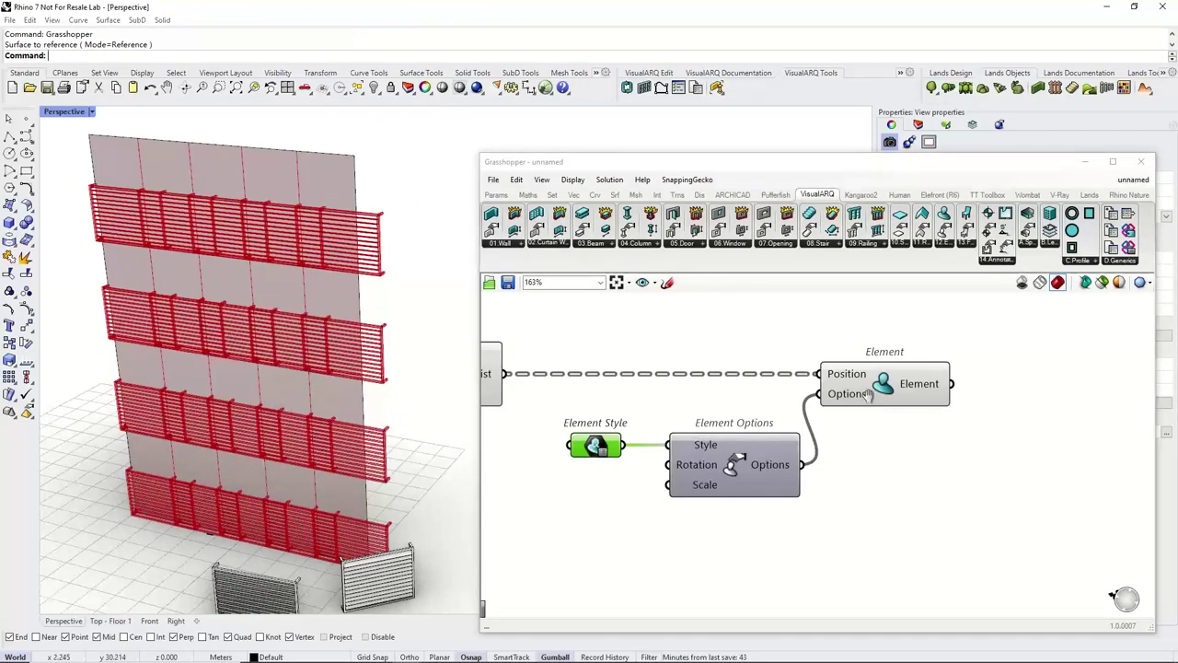
{"action": "right_click_drag", "start_coordinate": [901, 405], "coordinate": [744, 405]}
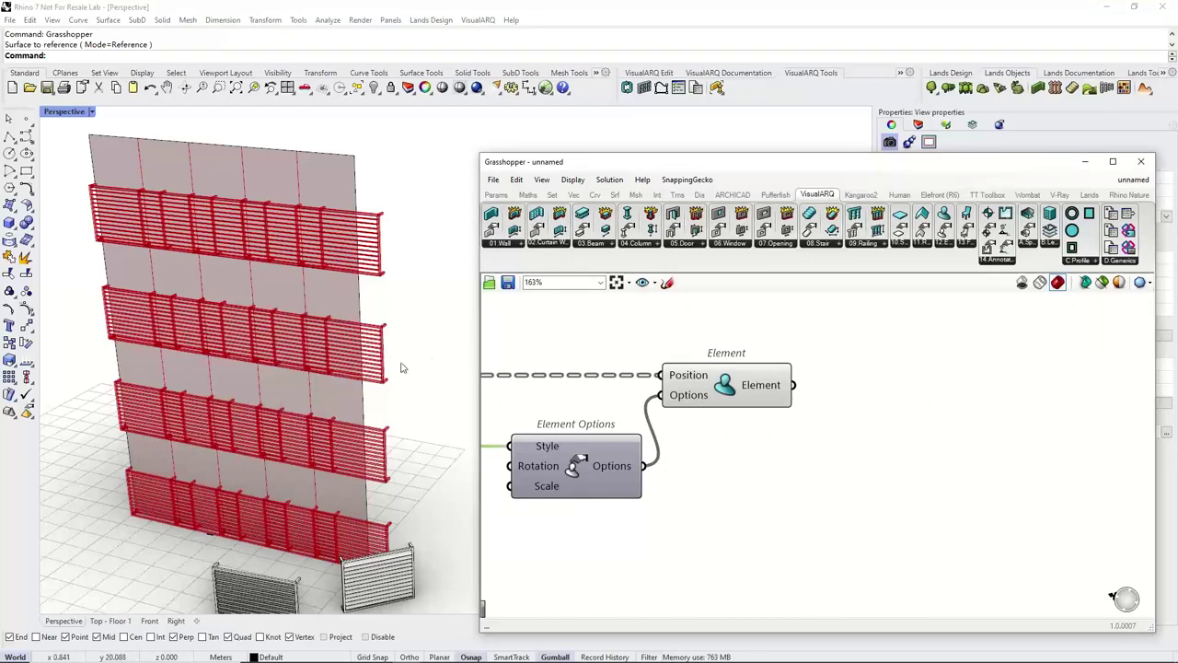
{"action": "left_click", "coordinate": [751, 381]}
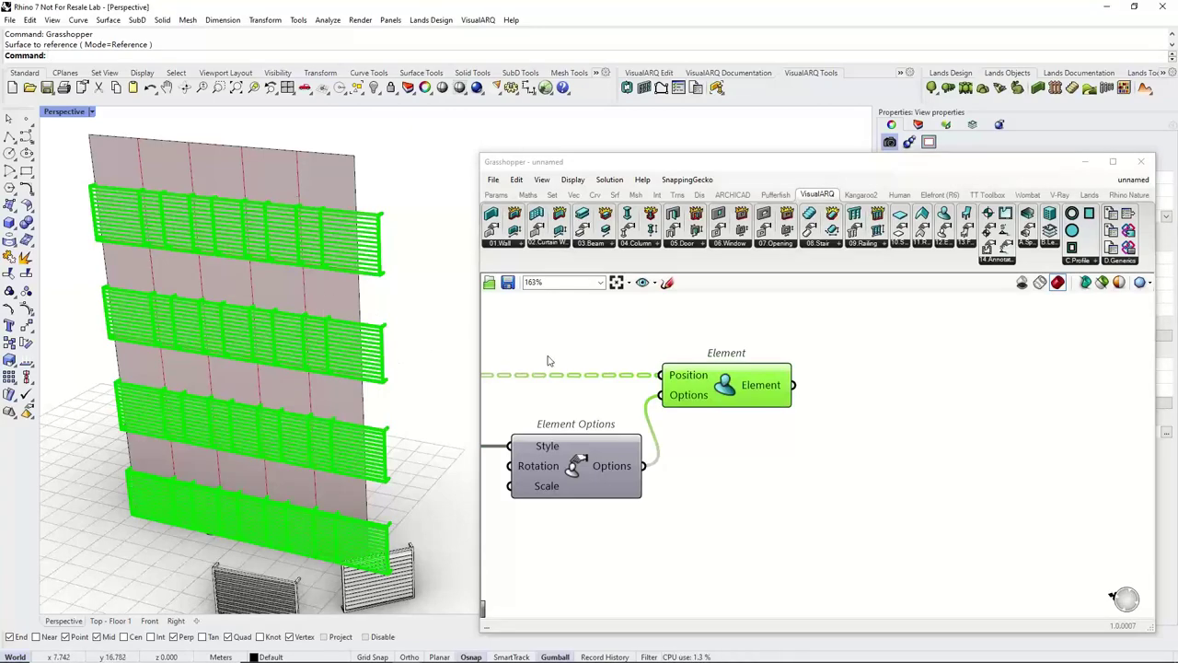
{"action": "scroll", "coordinate": [580, 395], "scroll_direction": "down", "scroll_amount": 3}
{"action": "right_click_drag", "start_coordinate": [580, 396], "coordinate": [964, 450]}
{"action": "scroll", "coordinate": [953, 451], "scroll_direction": "down", "scroll_amount": 5}
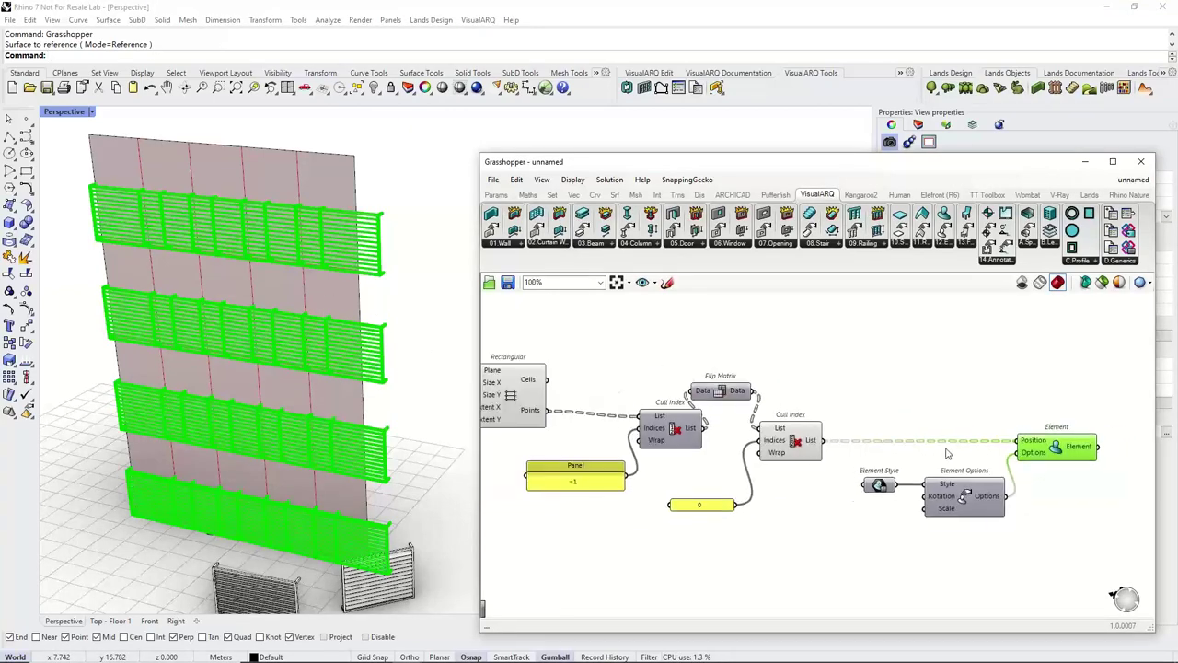
{"action": "right_click_drag", "start_coordinate": [900, 433], "coordinate": [1085, 437]}
{"action": "scroll", "coordinate": [697, 391], "scroll_direction": "up", "scroll_amount": 3}
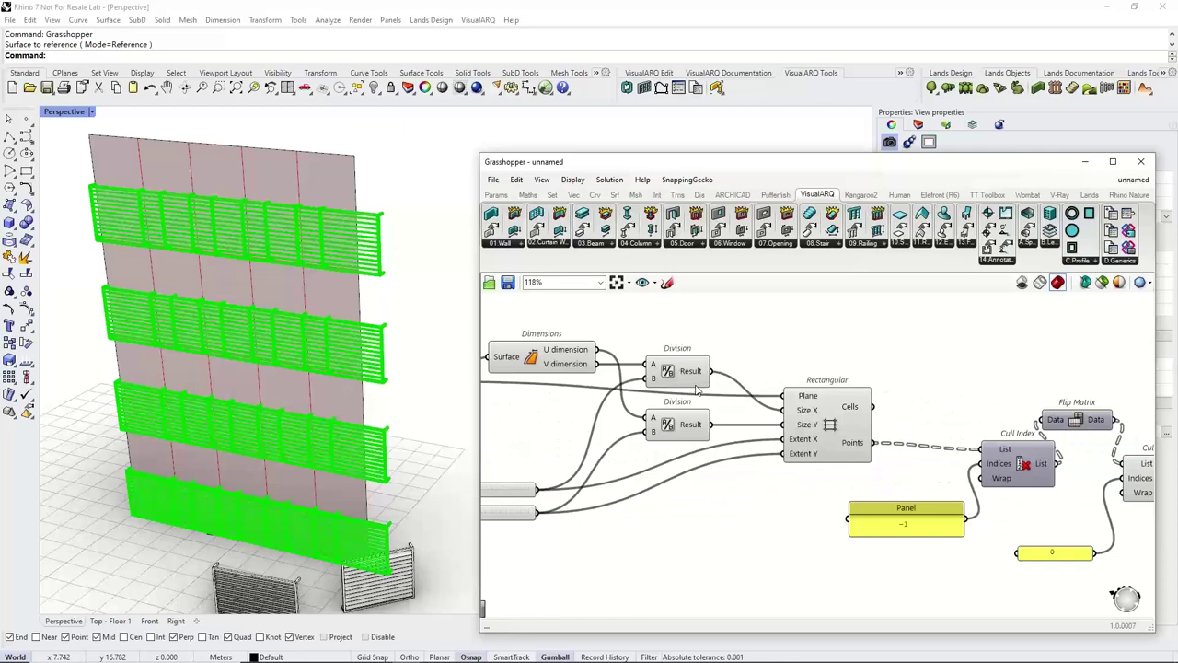
{"action": "scroll", "coordinate": [696, 391], "scroll_direction": "up", "scroll_amount": 2}
{"action": "left_click", "coordinate": [644, 434]}
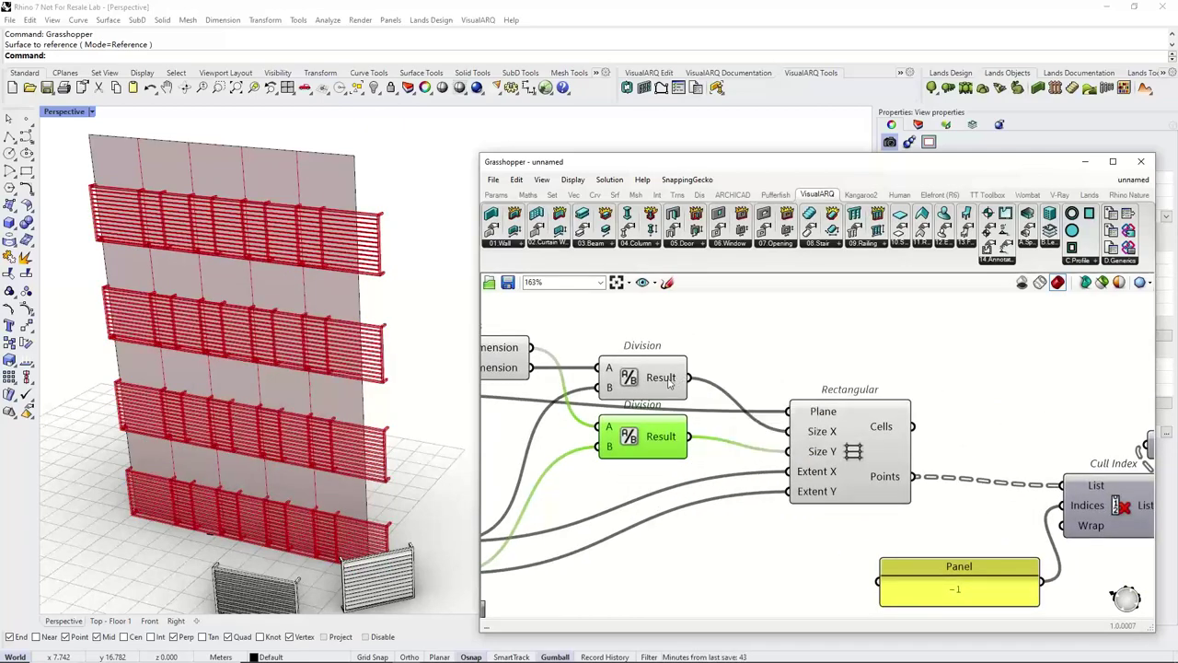
{"action": "left_click", "coordinate": [670, 385]}
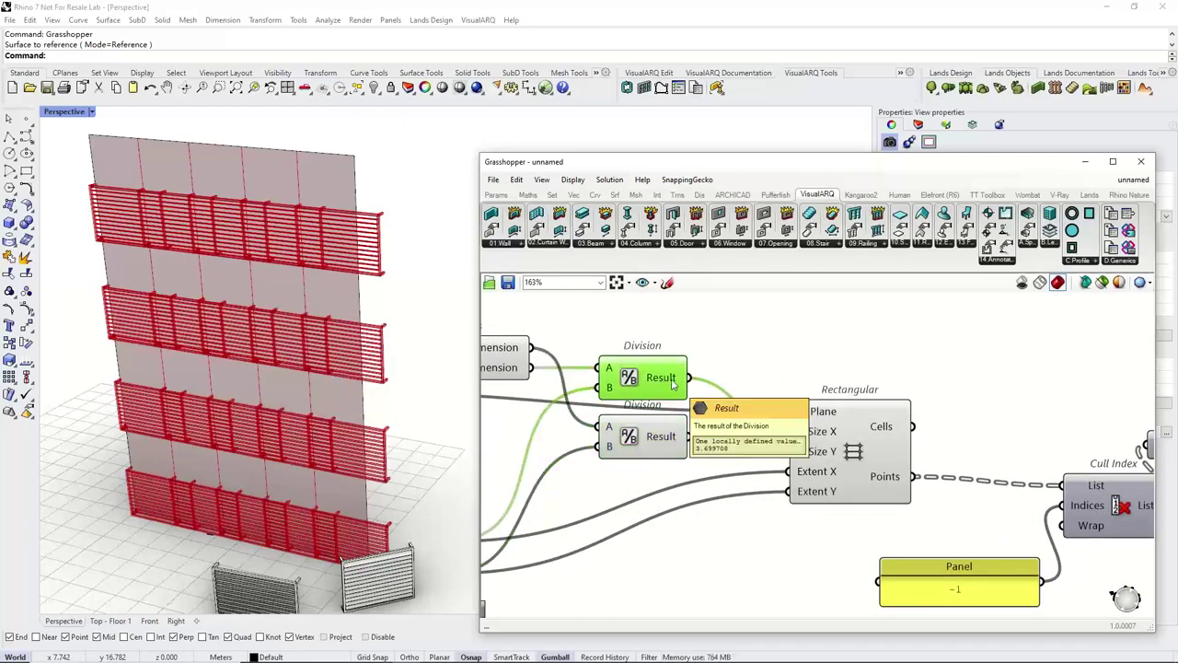
{"action": "mouse_move", "coordinate": [669, 441]}
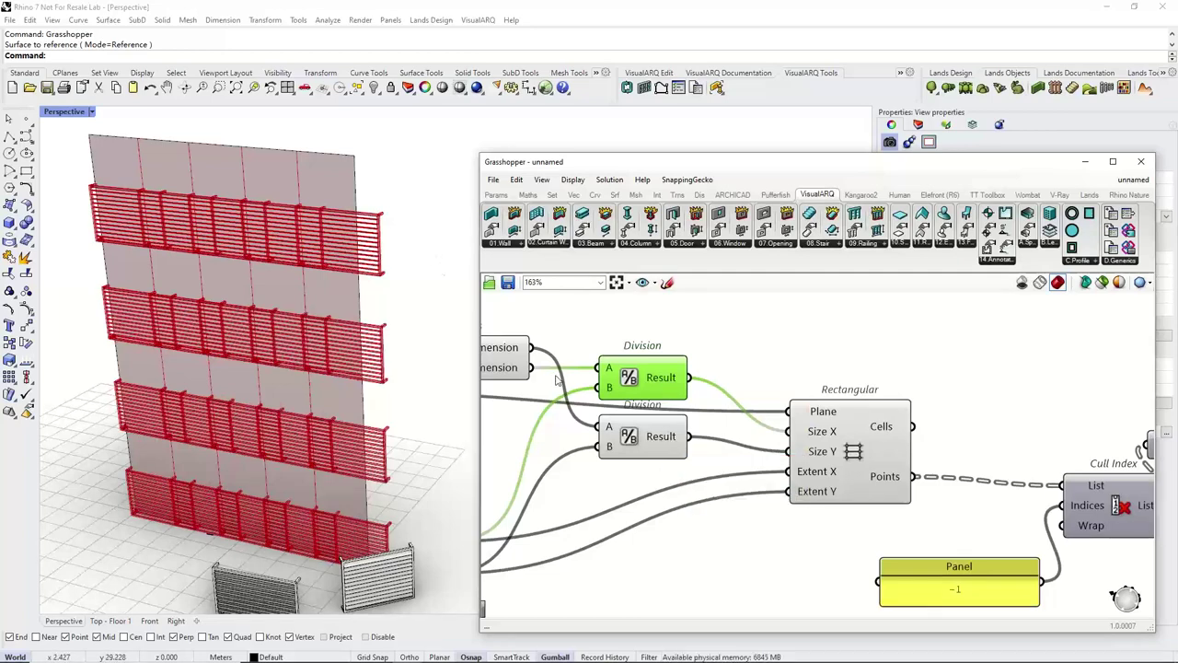
Rename the Division component feeding the grid's Size X input to Height.
{"action": "right_click_drag", "start_coordinate": [558, 380], "coordinate": [577, 382]}
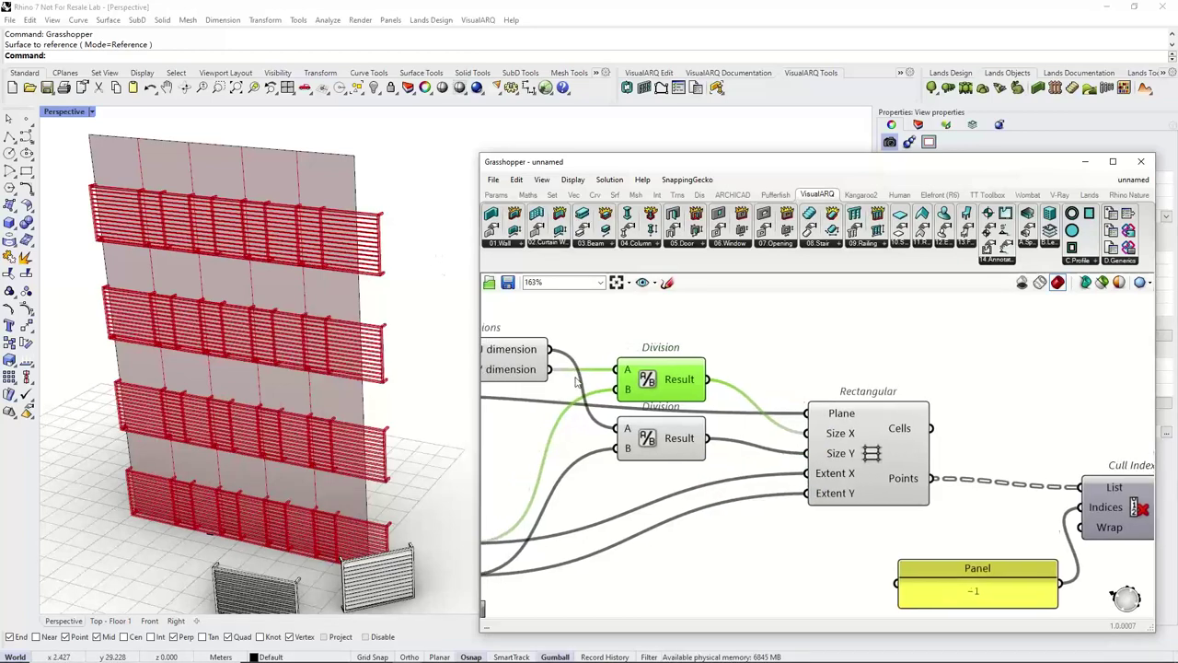
{"action": "right_click", "coordinate": [674, 379]}
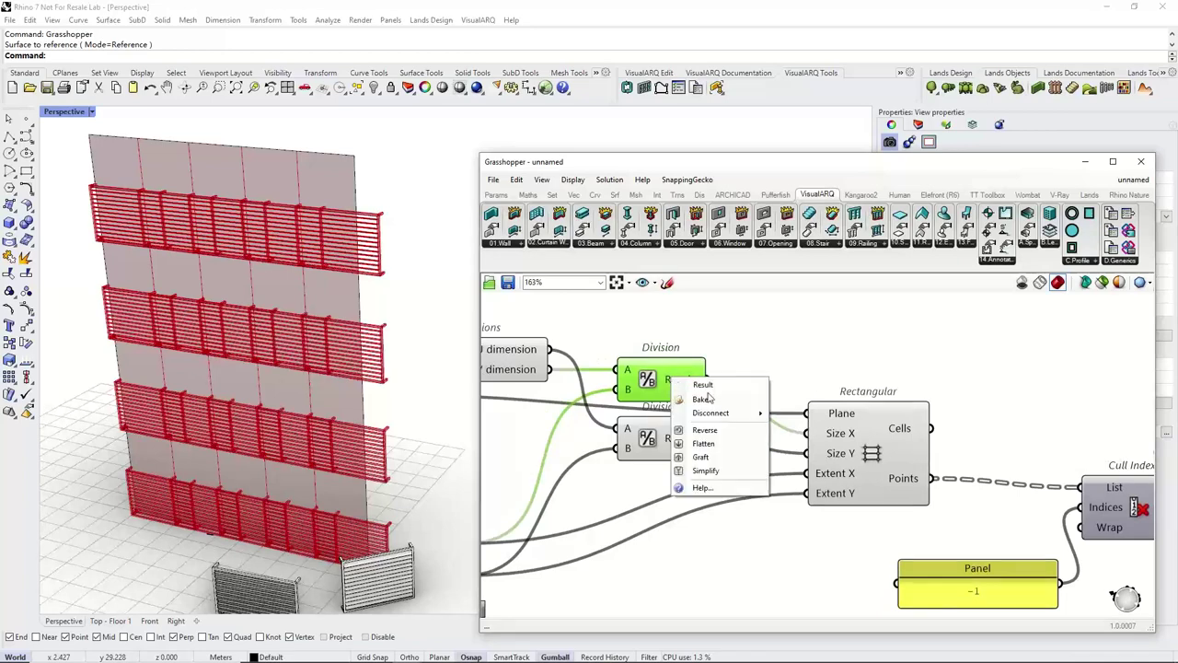
{"action": "scroll", "coordinate": [684, 362], "scroll_direction": "up", "scroll_amount": 1}
{"action": "right_click", "coordinate": [671, 366]}
{"action": "left_click_drag", "start_coordinate": [702, 374], "coordinate": [678, 373]}
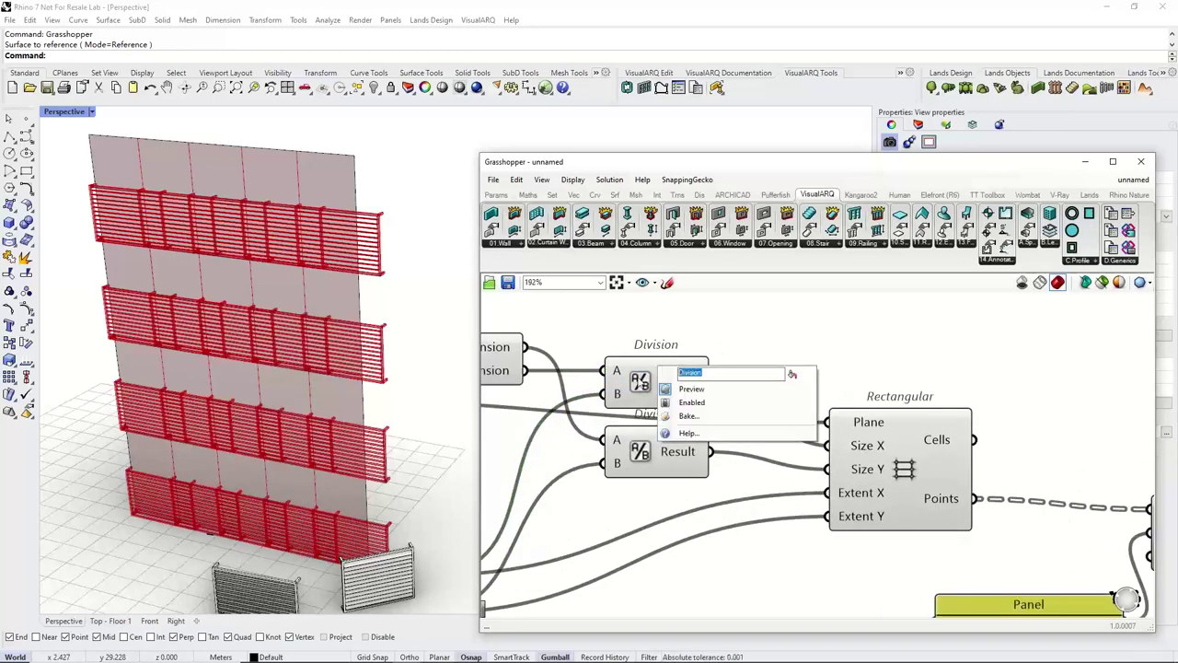
{"action": "type", "text": "Hie"}
{"action": "type", "text": "ght"}
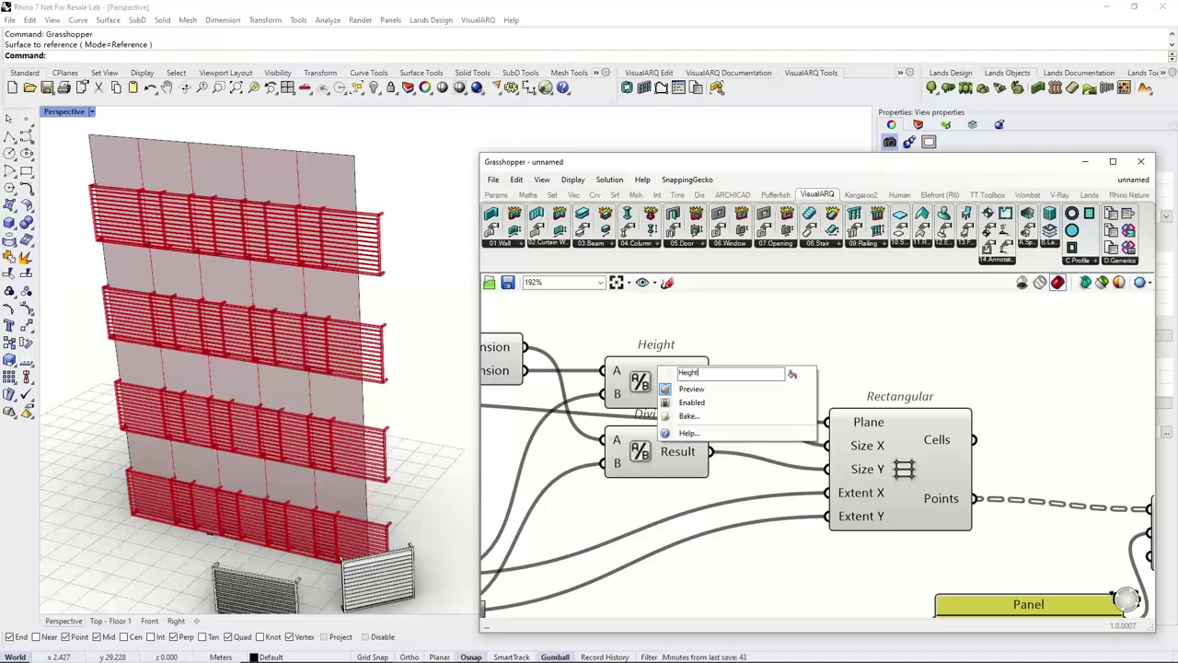
{"action": "key", "text": "Return"}
Space the Division component feeding Size Y farther below Height and rename it to Width.
{"action": "left_click", "coordinate": [637, 448]}
{"action": "right_click", "coordinate": [661, 463]}
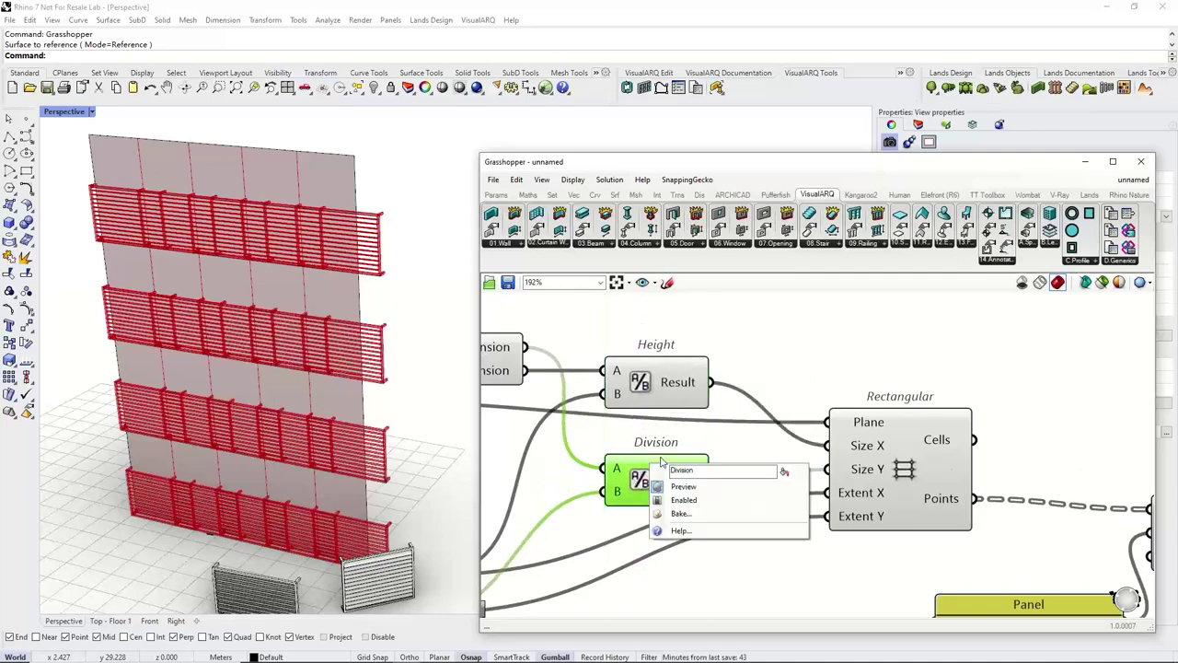
{"action": "double_click", "coordinate": [712, 471]}
{"action": "type", "text": "Width"}
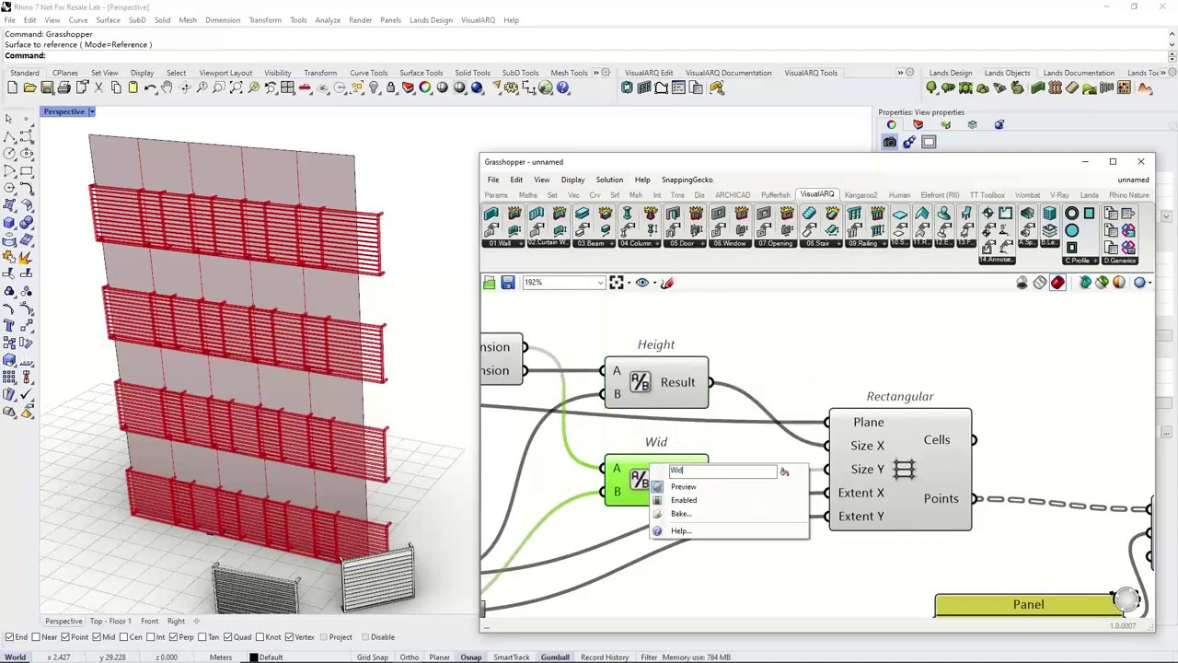
{"action": "left_click", "coordinate": [778, 369]}
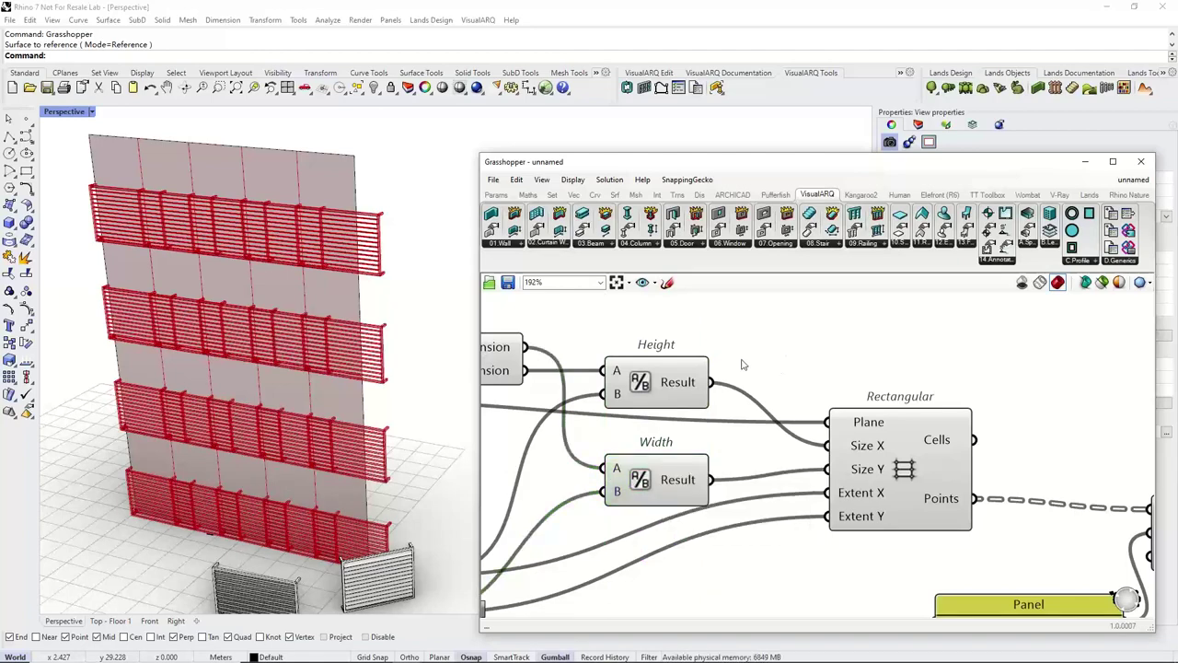
Inspect the data structure of the Element component's output.
{"action": "scroll", "coordinate": [745, 366], "scroll_direction": "down", "scroll_amount": 5}
{"action": "scroll", "coordinate": [785, 440], "scroll_direction": "up", "scroll_amount": 2}
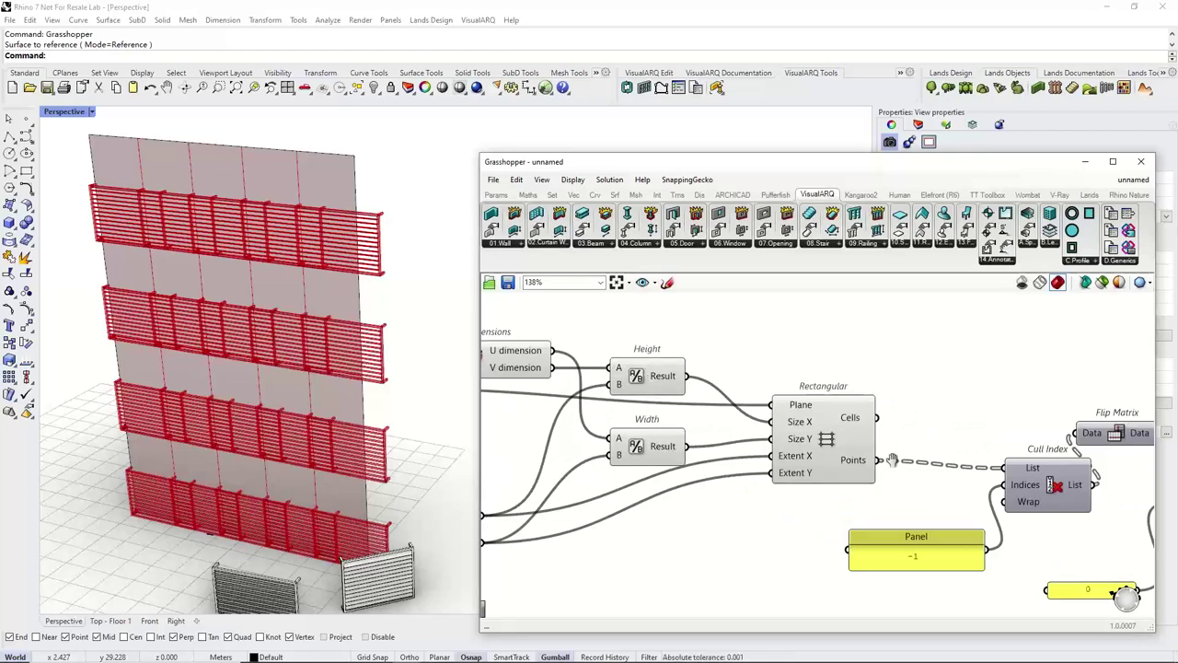
{"action": "scroll", "coordinate": [892, 460], "scroll_direction": "down", "scroll_amount": 3}
{"action": "right_click_drag", "start_coordinate": [1128, 439], "coordinate": [775, 400]}
{"action": "right_click_drag", "start_coordinate": [1036, 443], "coordinate": [760, 408]}
{"action": "scroll", "coordinate": [759, 408], "scroll_direction": "up", "scroll_amount": 1}
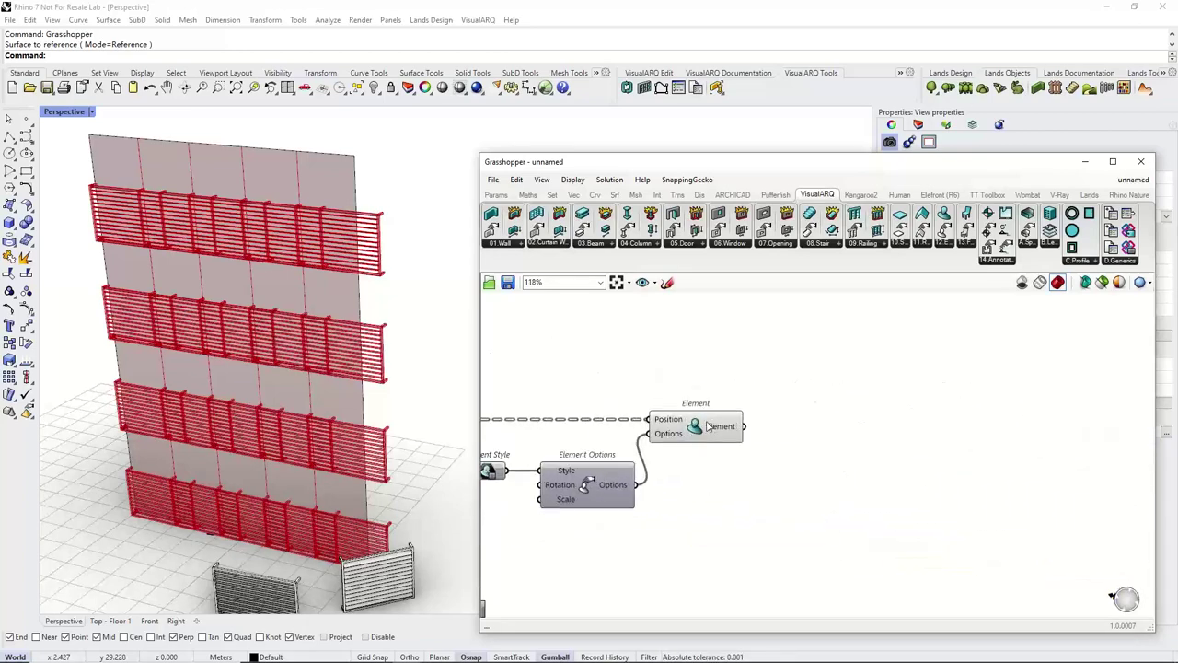
{"action": "left_click", "coordinate": [708, 425]}
{"action": "mouse_move", "coordinate": [711, 425]}
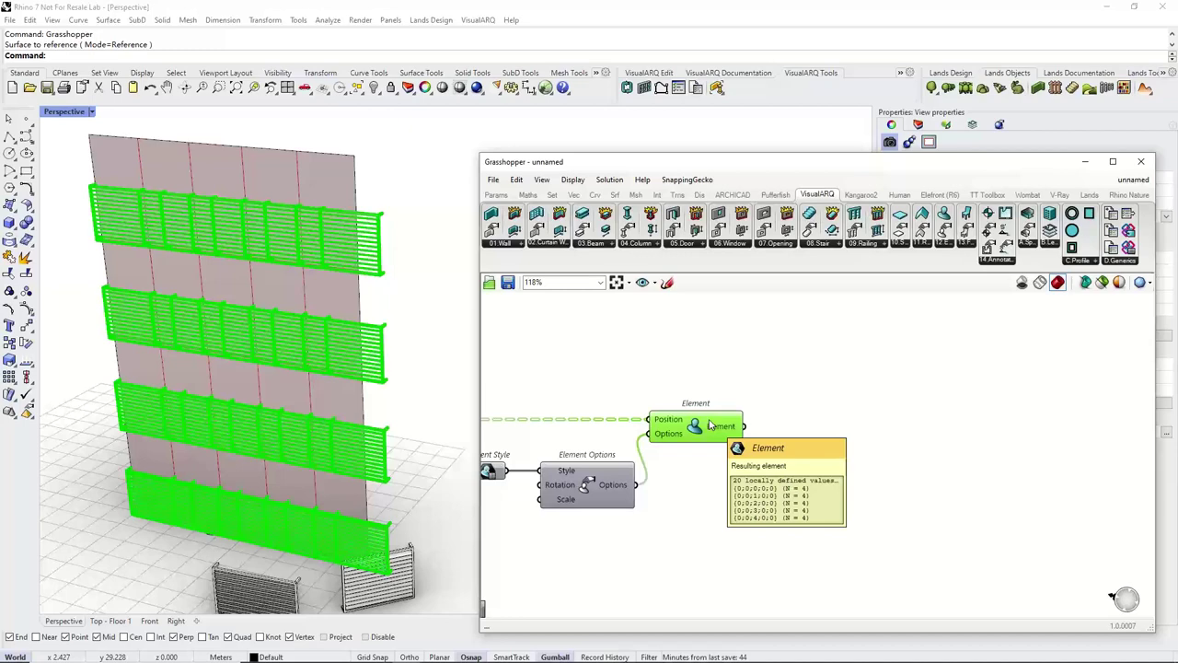
{"action": "left_click", "coordinate": [733, 365]}
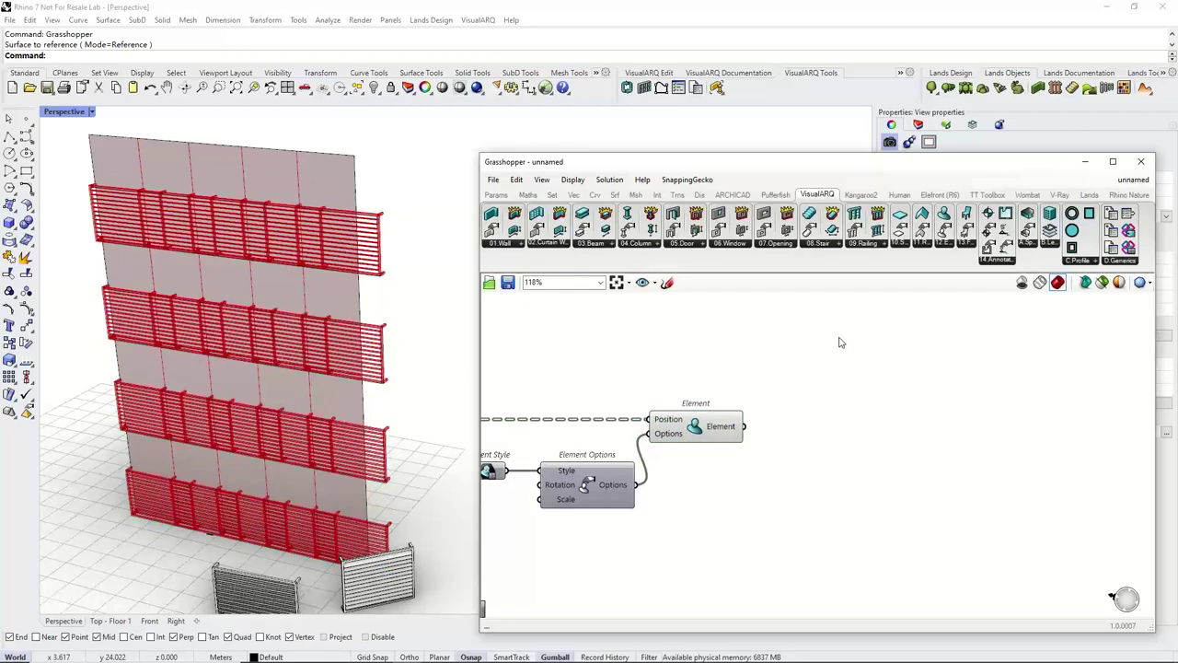
Add a VisualARQ Property Names component above the Element component, leaving space between the two for another component.
{"action": "left_click", "coordinate": [1121, 263]}
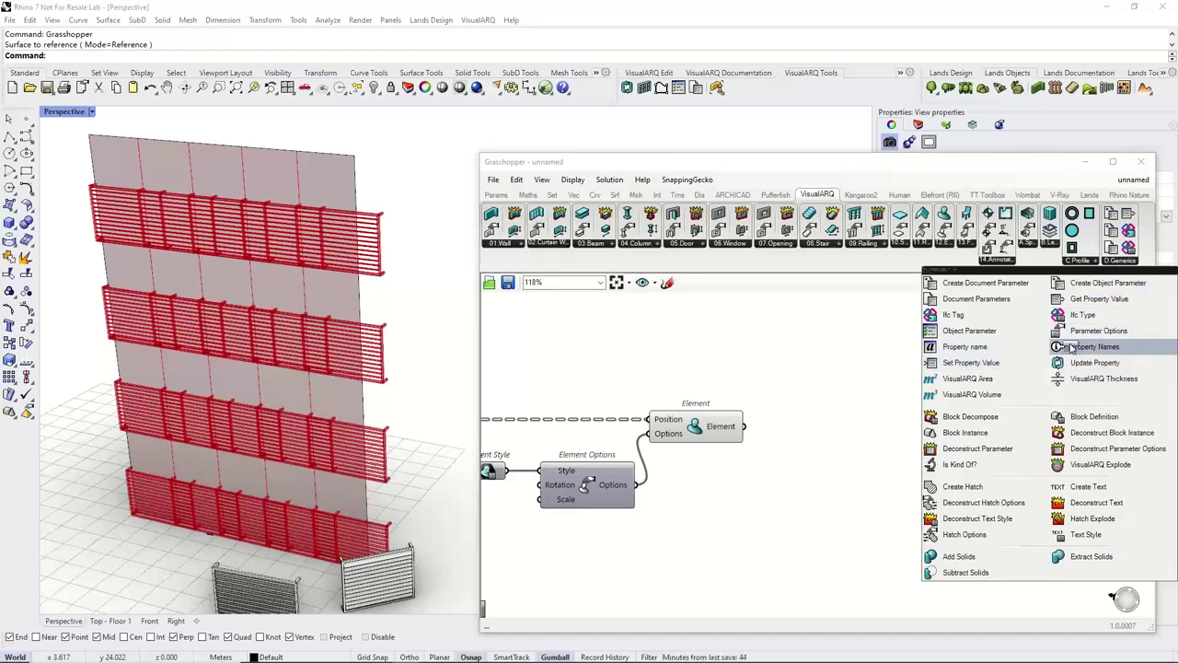
{"action": "left_click_drag", "start_coordinate": [1070, 347], "coordinate": [797, 359]}
{"action": "right_click_drag", "start_coordinate": [781, 389], "coordinate": [721, 395]}
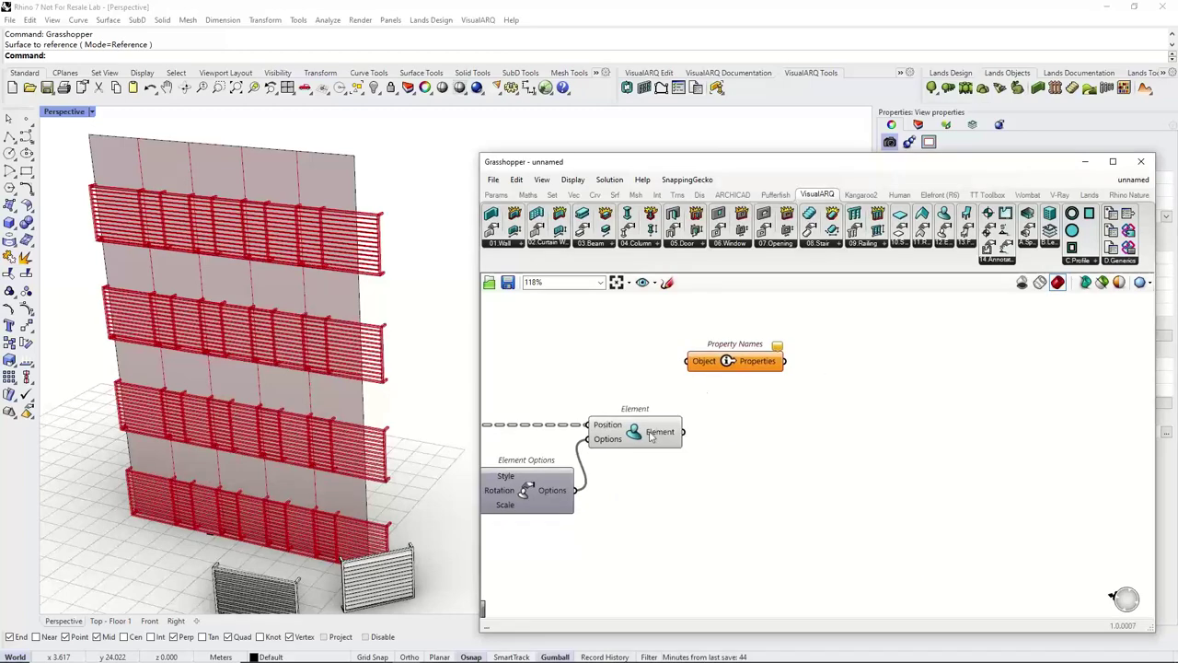
{"action": "left_click", "coordinate": [650, 432]}
{"action": "left_click", "coordinate": [714, 399]}
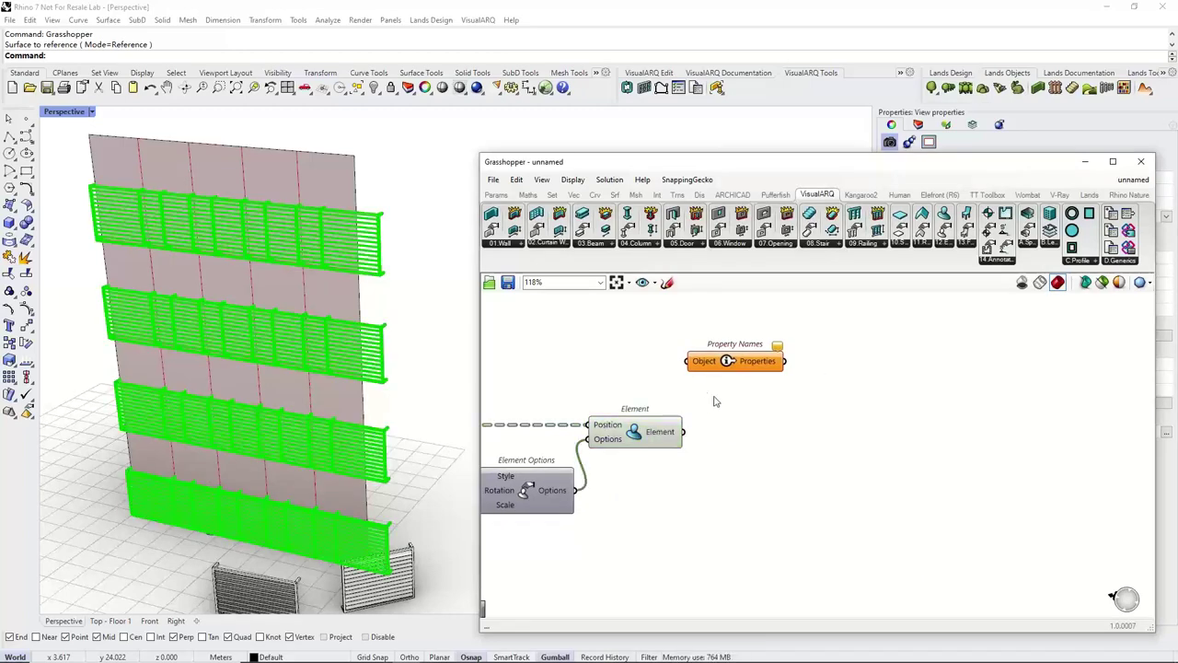
{"action": "left_click_drag", "start_coordinate": [717, 365], "coordinate": [790, 362]}
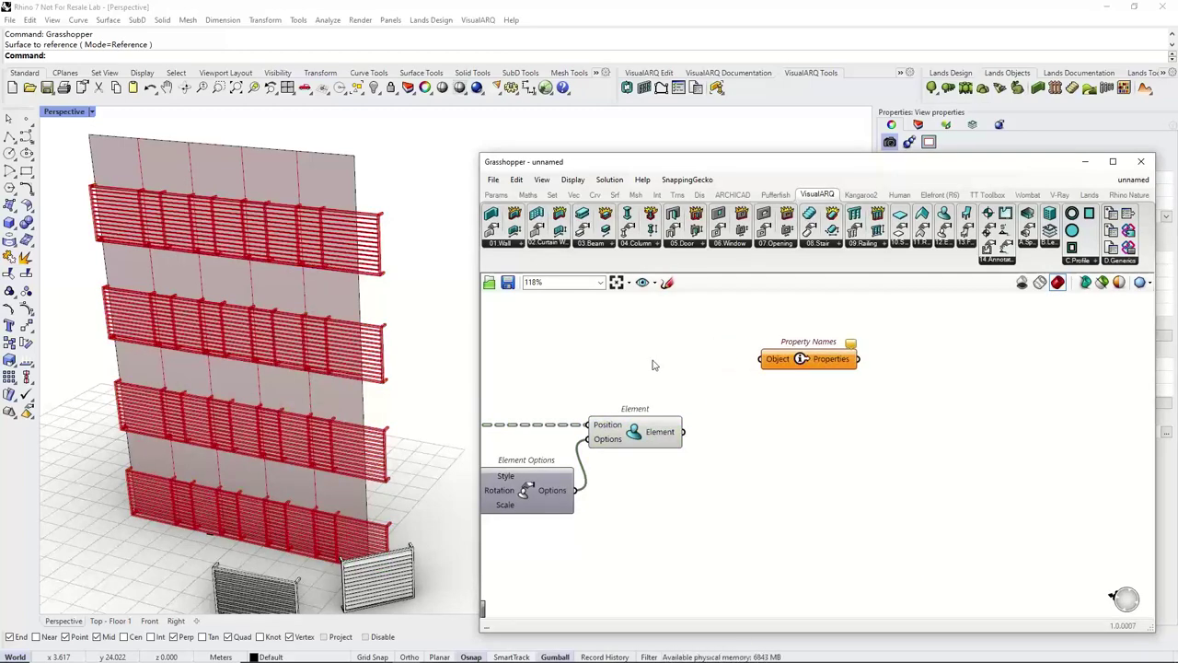
Add a List Item component above the Element component, feed its List input from the Element output, and flatten that input.
{"action": "double_click", "coordinate": [649, 366]}
{"action": "type", "text": "item"}
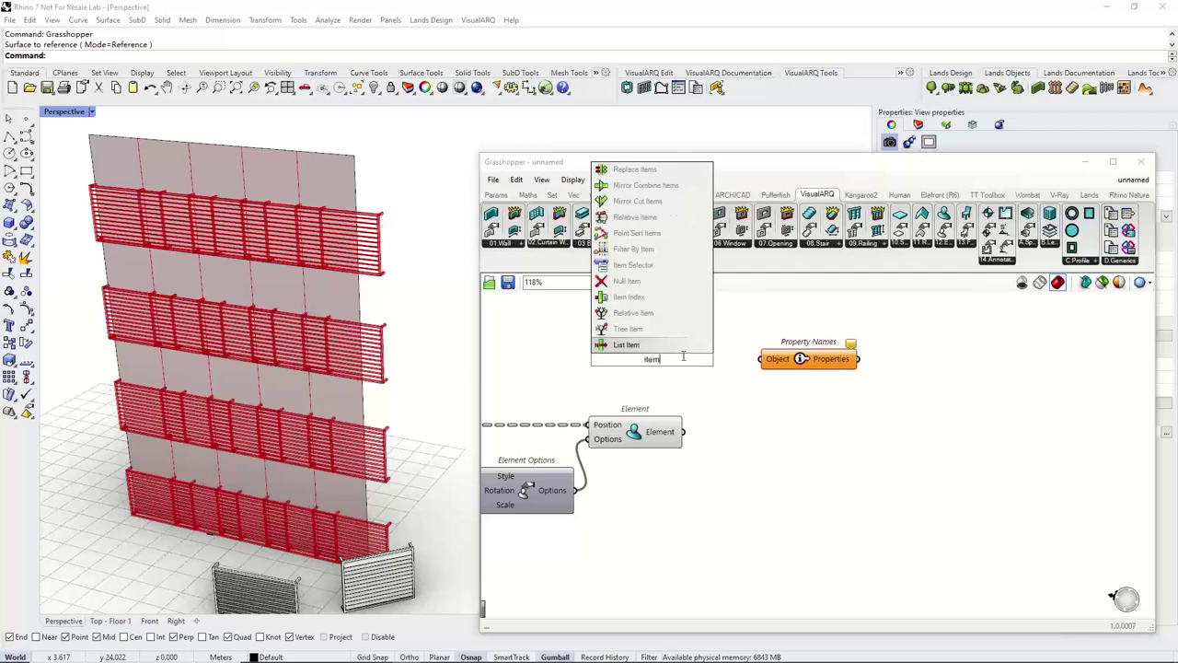
{"action": "key", "text": "Return"}
{"action": "left_click_drag", "start_coordinate": [682, 432], "coordinate": [667, 331]}
{"action": "right_click", "coordinate": [668, 331]}
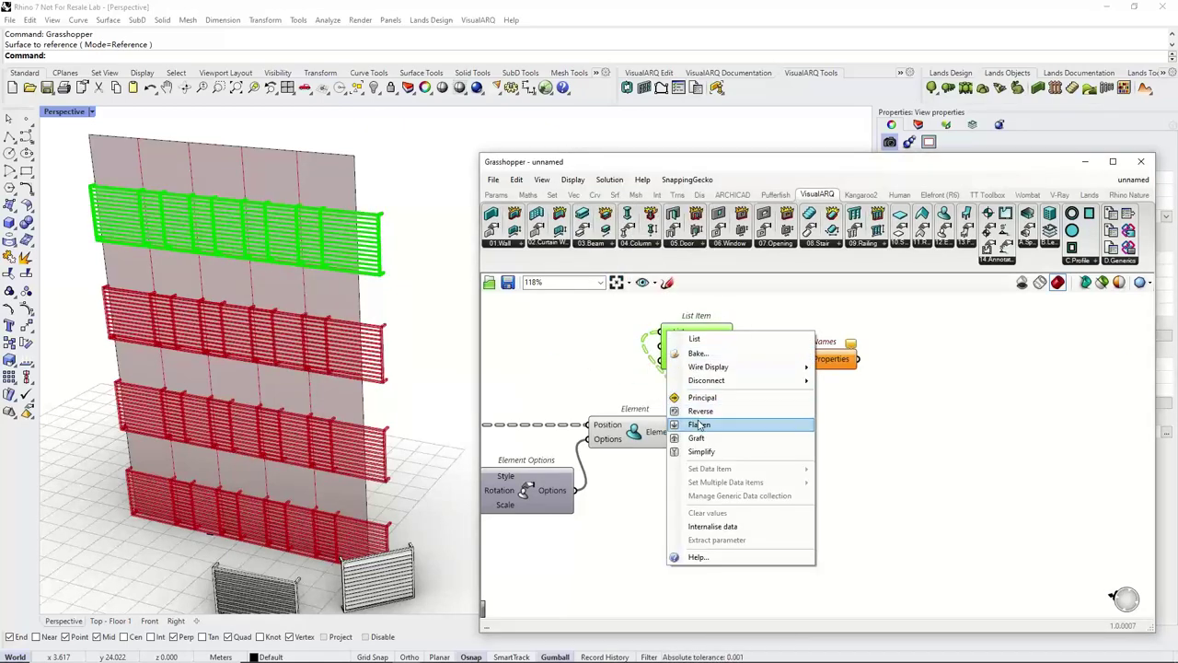
{"action": "left_click", "coordinate": [700, 425]}
Turn off the List Item component's preview and connect its Item output to the Object input of Property Names.
{"action": "right_click_drag", "start_coordinate": [698, 347], "coordinate": [639, 358]}
{"action": "middle_click", "coordinate": [632, 361]}
{"action": "left_click", "coordinate": [669, 320]}
{"action": "left_click_drag", "start_coordinate": [665, 381], "coordinate": [775, 382]}
{"action": "left_click_drag", "start_coordinate": [596, 379], "coordinate": [756, 372]}
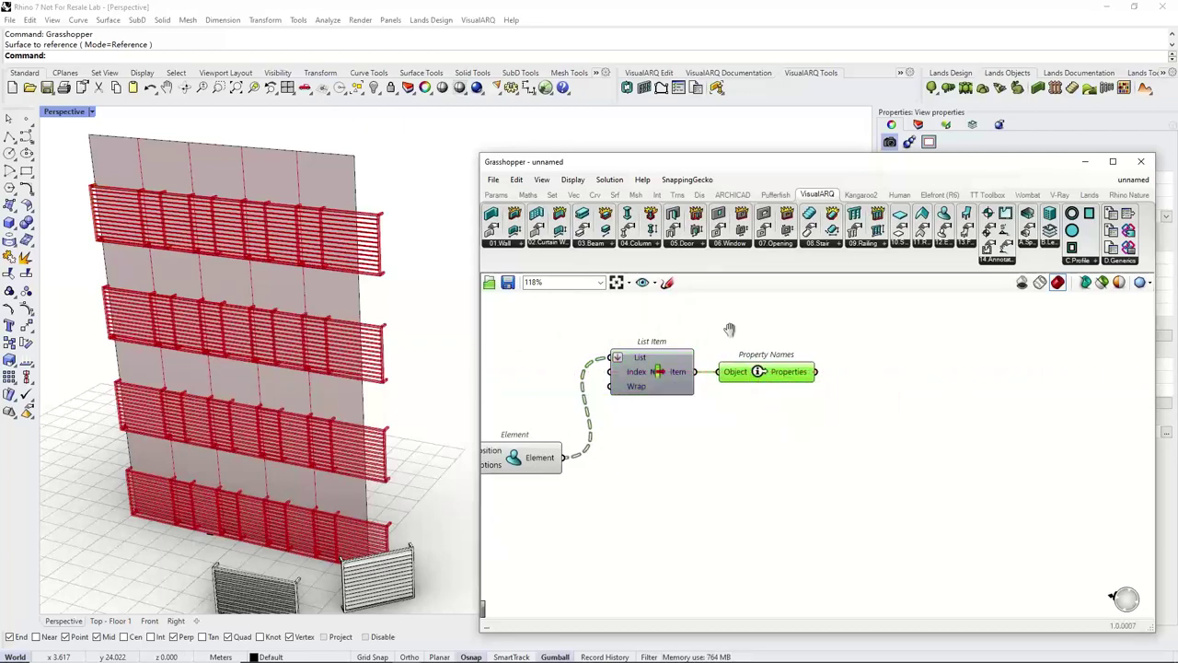
{"action": "right_click_drag", "start_coordinate": [729, 330], "coordinate": [659, 329]}
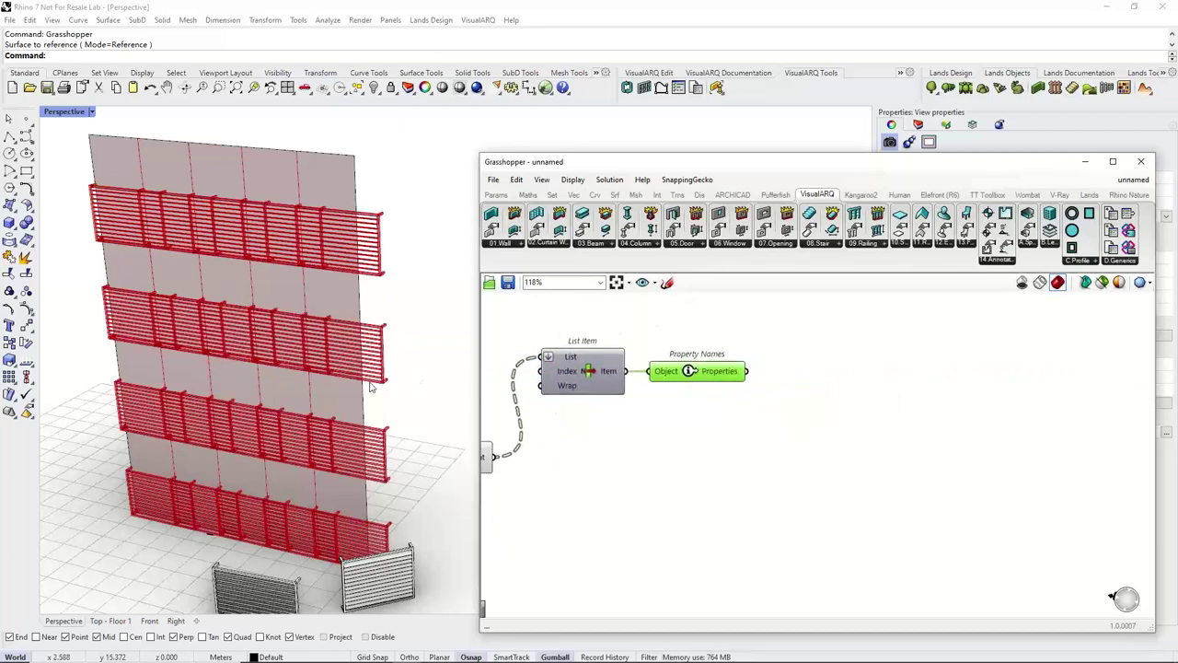
Add a Panel fed by the Property Names output and enlarge it to show the full list of properties.
{"action": "left_click", "coordinate": [497, 195]}
{"action": "left_click_drag", "start_coordinate": [640, 230], "coordinate": [868, 359]}
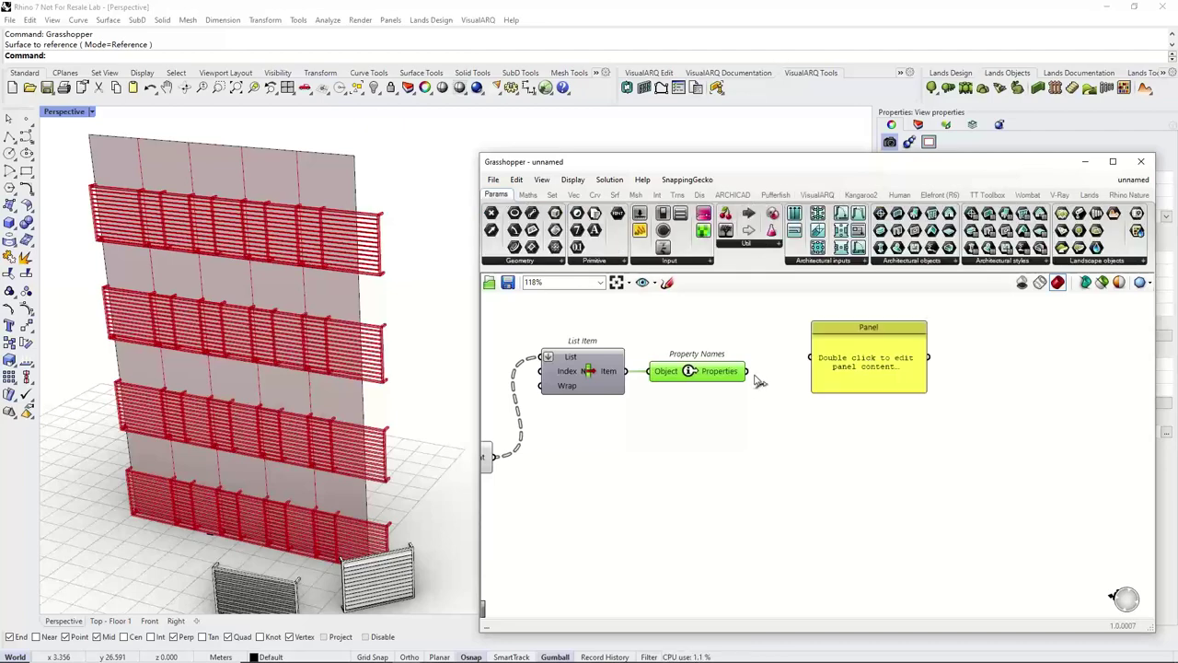
{"action": "left_click_drag", "start_coordinate": [746, 371], "coordinate": [841, 573]}
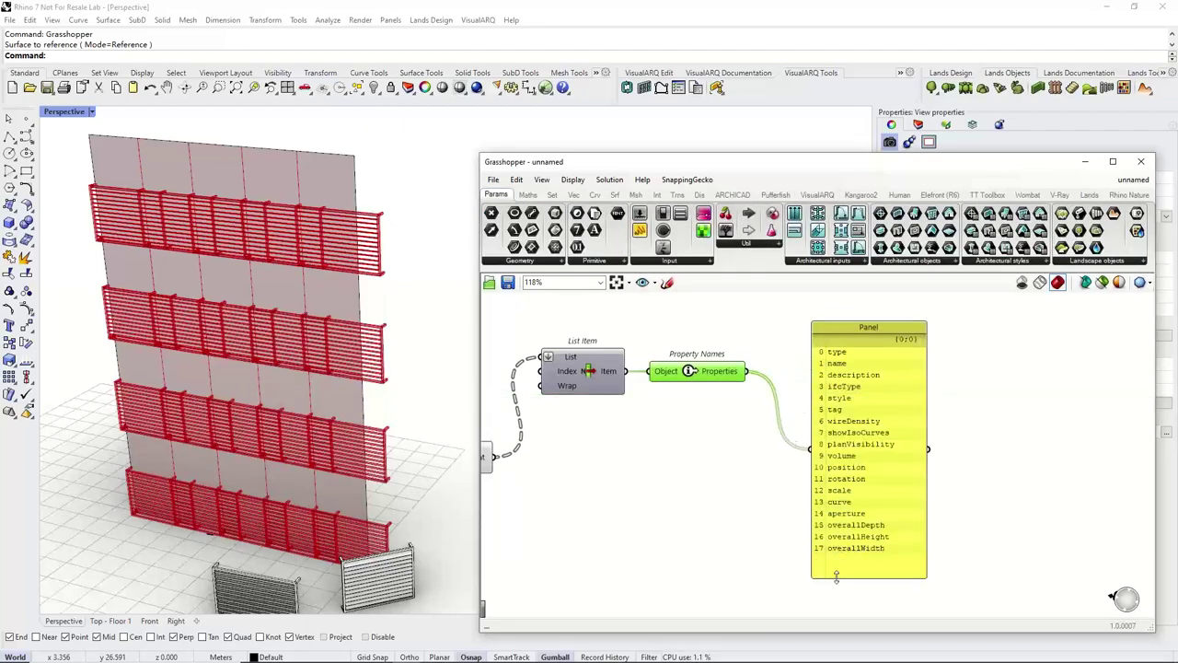
{"action": "right_click_drag", "start_coordinate": [841, 573], "coordinate": [806, 539]}
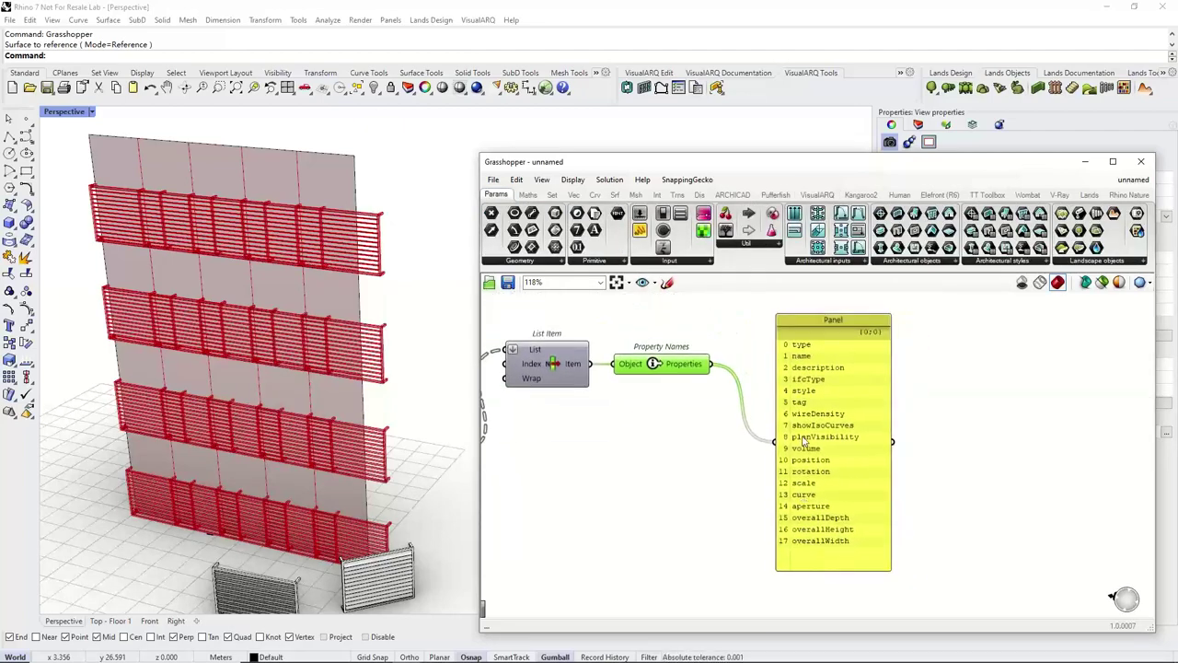
{"action": "scroll", "coordinate": [810, 530], "scroll_direction": "up", "scroll_amount": 2}
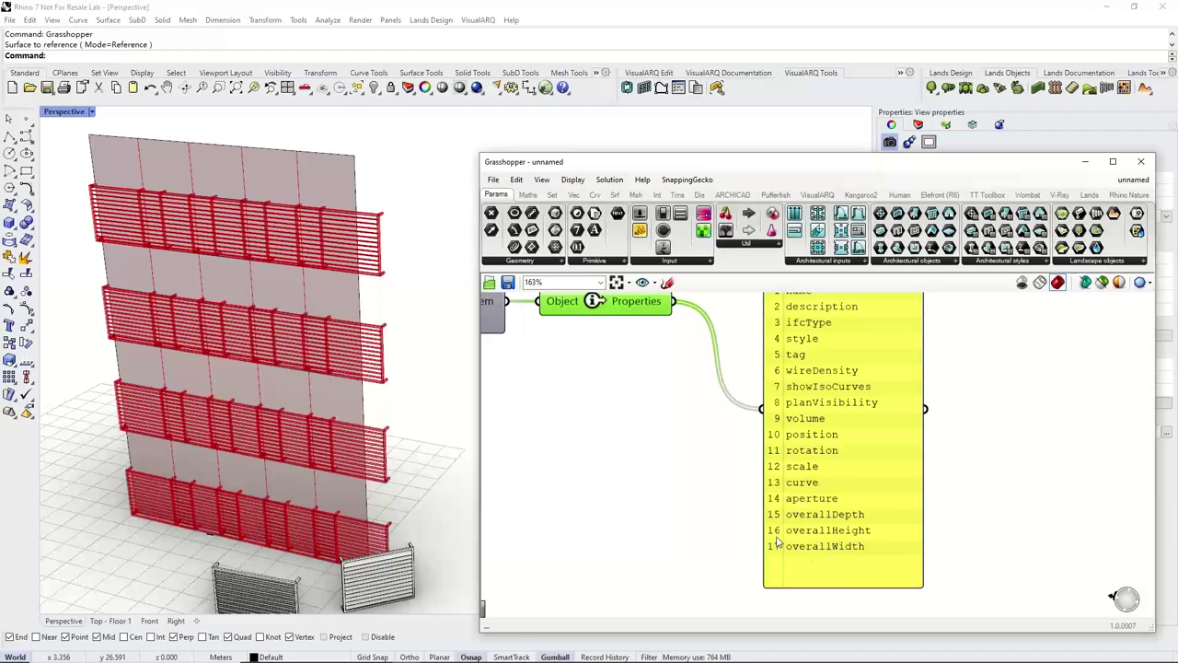
{"action": "scroll", "coordinate": [639, 455], "scroll_direction": "down", "scroll_amount": 2}
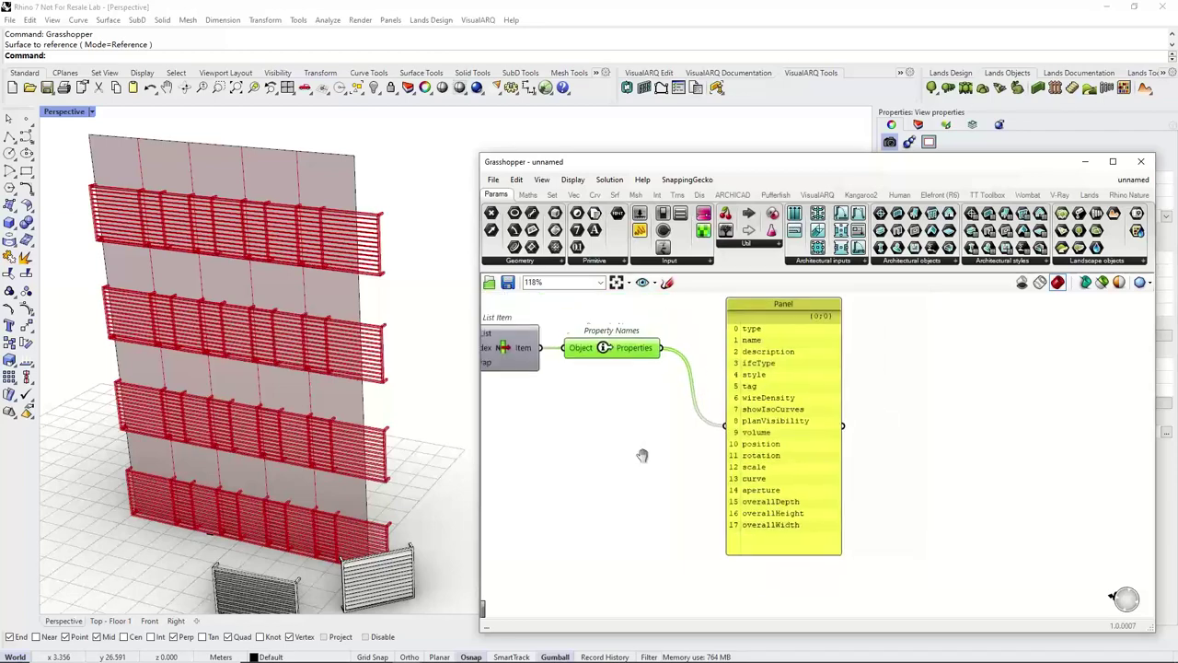
Add a second List Item fed by the Properties output and place it between Property Names and the Panel, moving the Panel farther away.
{"action": "left_click_drag", "start_coordinate": [742, 488], "coordinate": [760, 470]}
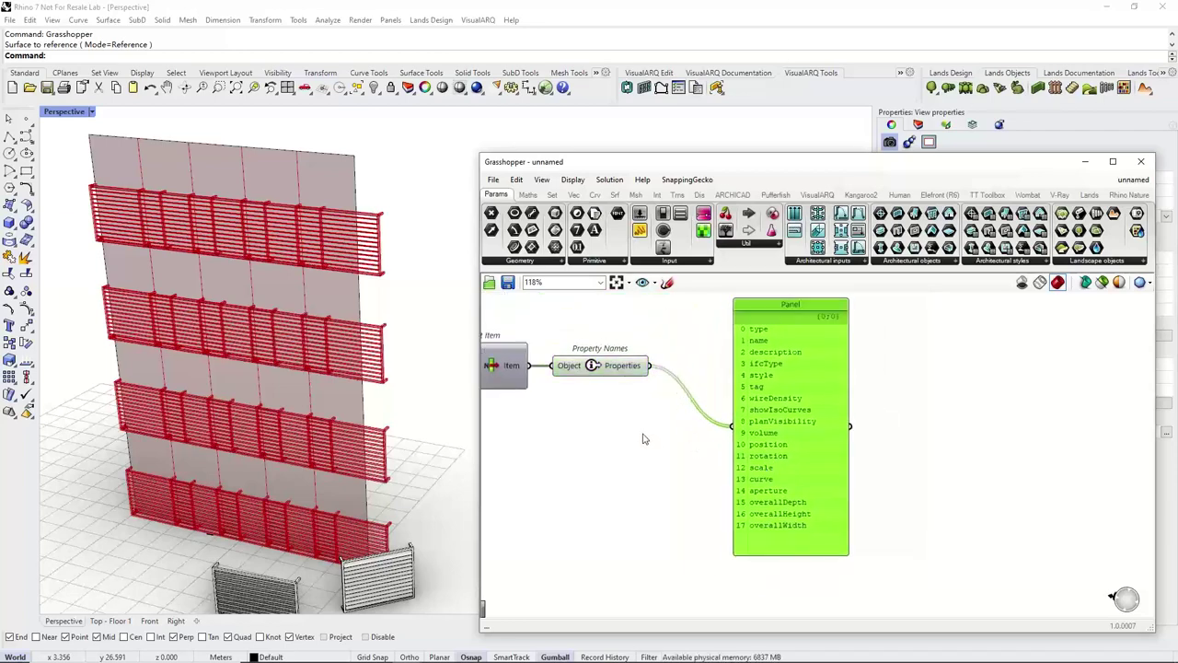
{"action": "left_click", "coordinate": [643, 439]}
{"action": "double_click", "coordinate": [641, 430]}
{"action": "type", "text": "item"}
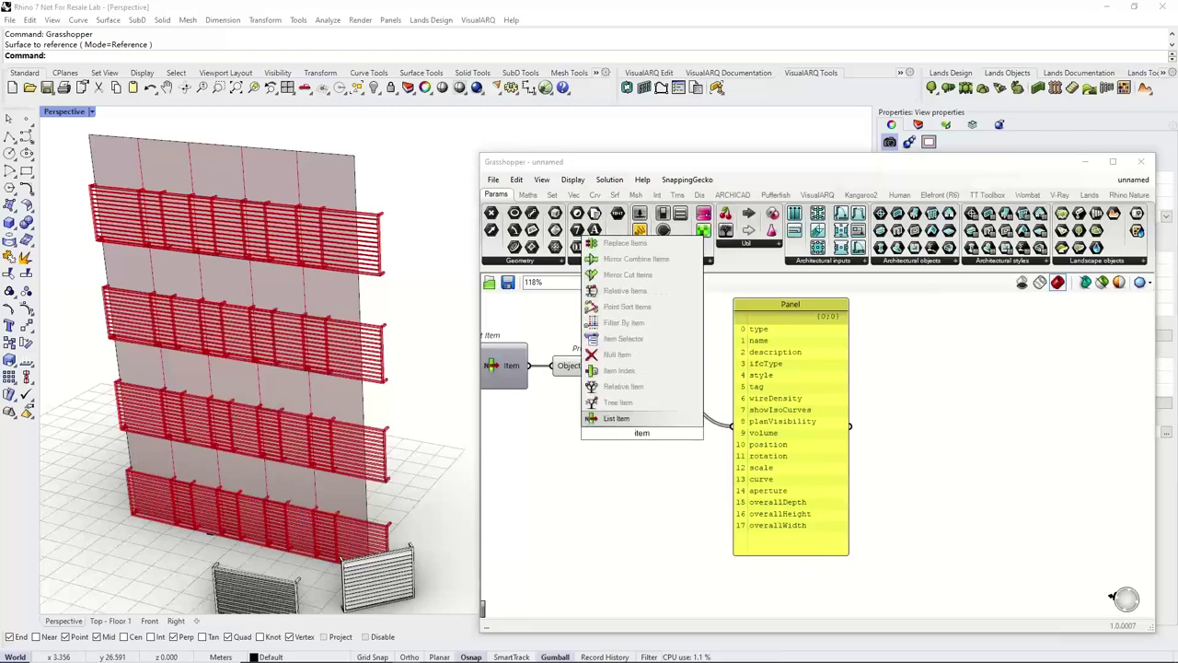
{"action": "left_click", "coordinate": [609, 418]}
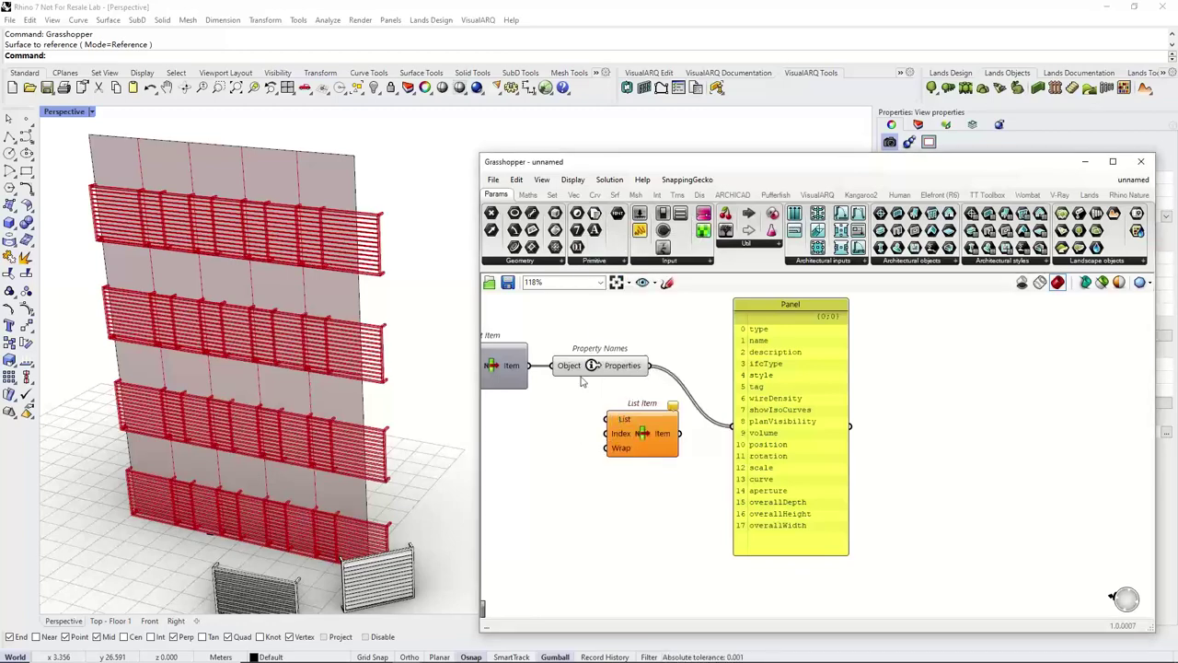
{"action": "left_click_drag", "start_coordinate": [648, 366], "coordinate": [607, 419]}
{"action": "left_click_drag", "start_coordinate": [642, 433], "coordinate": [655, 435]}
{"action": "left_click_drag", "start_coordinate": [795, 465], "coordinate": [908, 463]}
{"action": "left_click_drag", "start_coordinate": [647, 446], "coordinate": [754, 449]}
Add an integer number slider from 0 to 19, set it to 16, and connect it to the second List Item's Index.
{"action": "double_click", "coordinate": [597, 447]}
{"action": "type", "text": "0.19"}
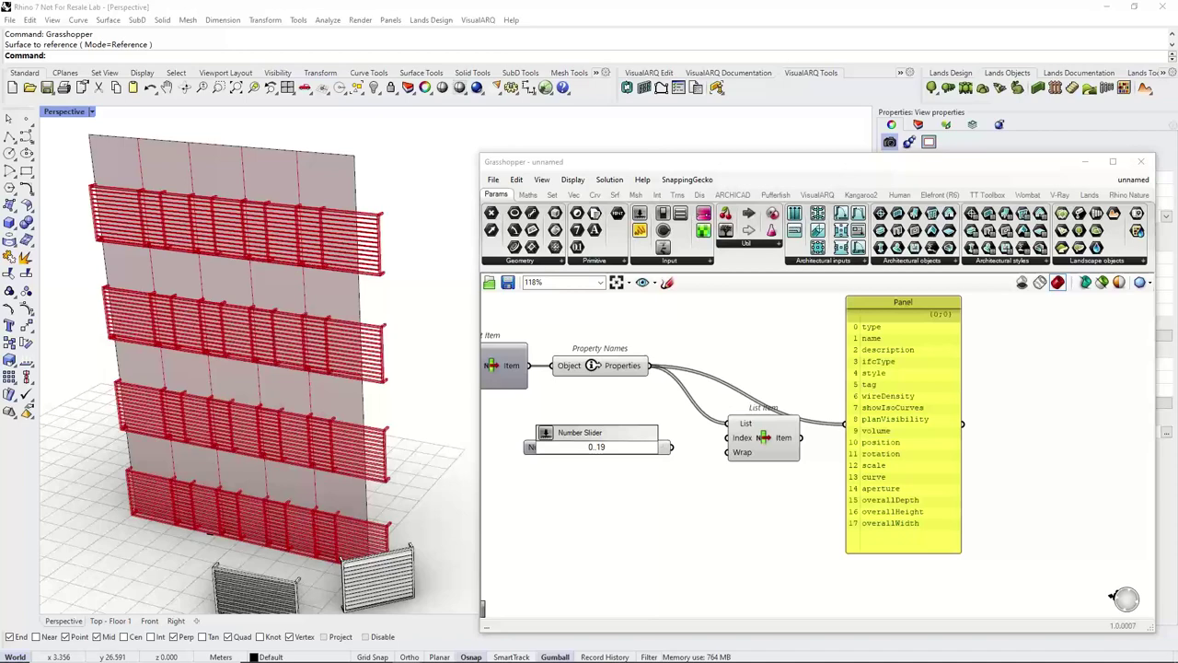
{"action": "key", "text": "Return"}
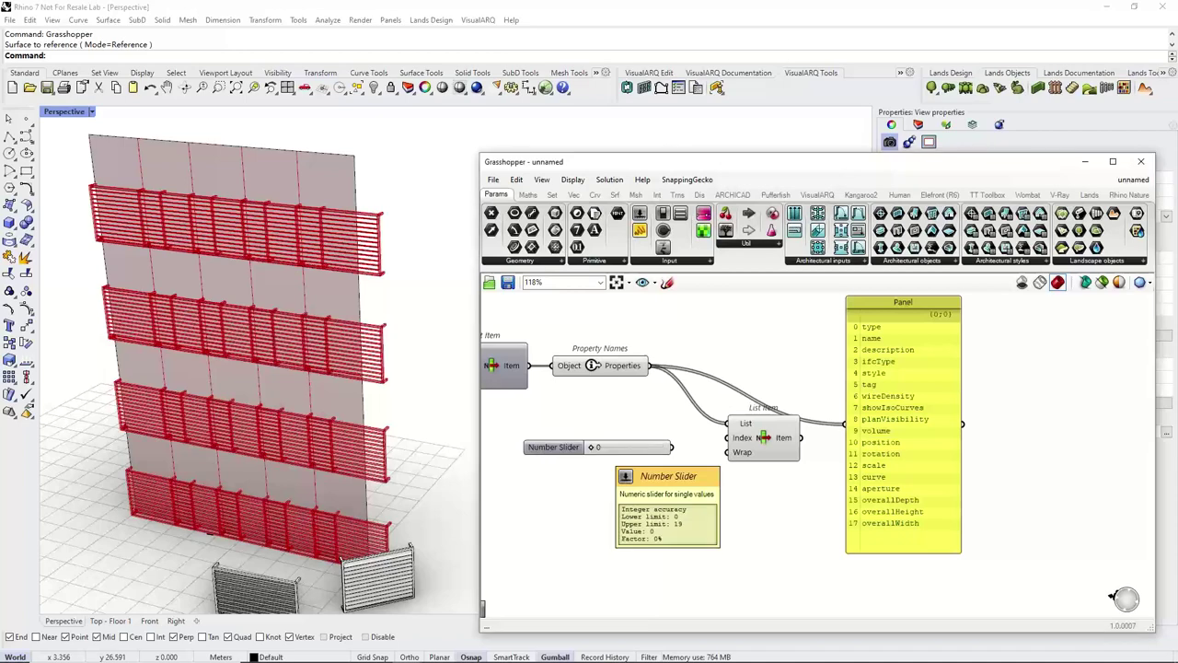
{"action": "left_click_drag", "start_coordinate": [630, 451], "coordinate": [728, 450]}
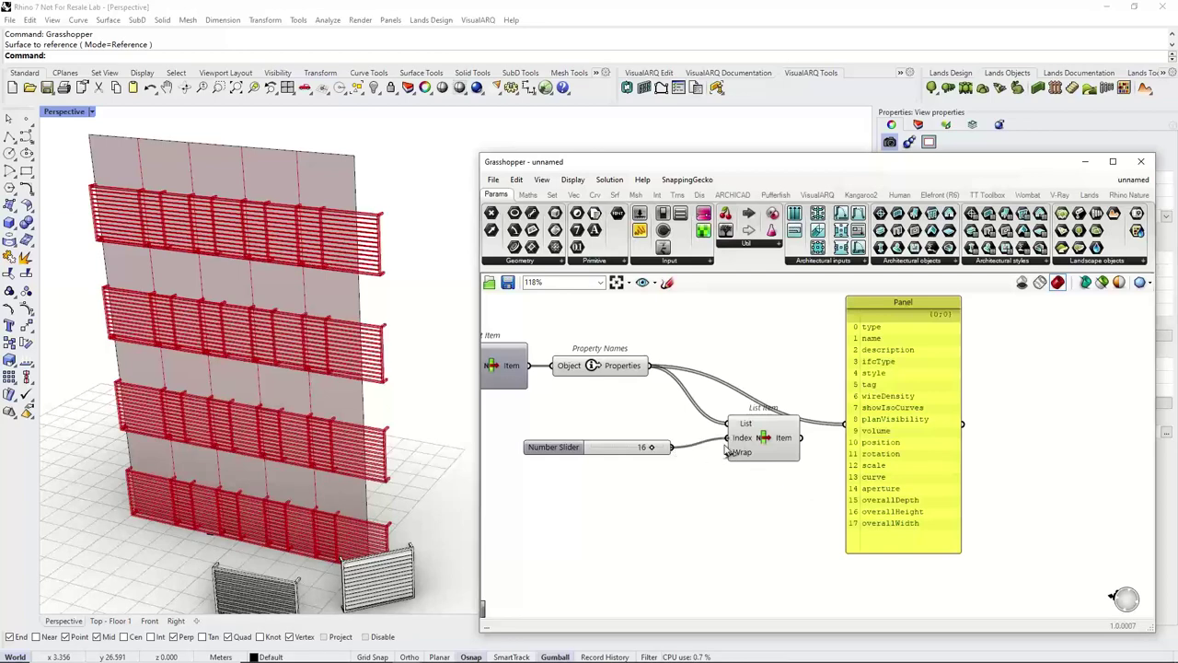
Add another Panel beyond the property list and connect the second List Item's output to it.
{"action": "left_click_drag", "start_coordinate": [640, 230], "coordinate": [1052, 454]}
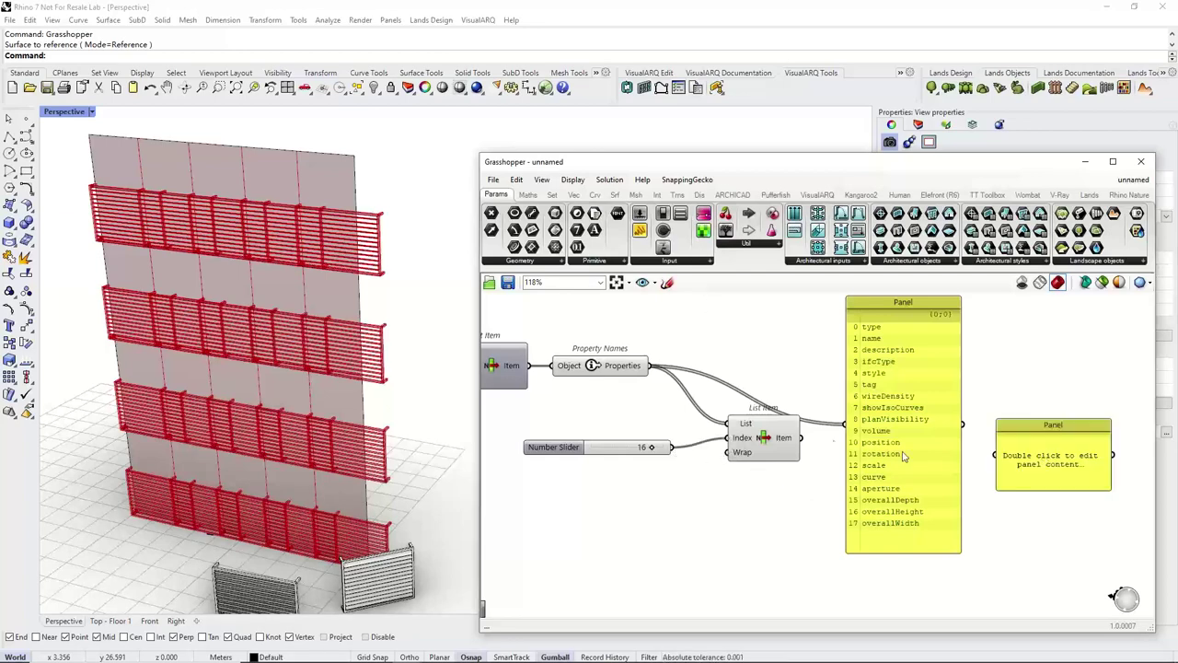
{"action": "left_click_drag", "start_coordinate": [804, 438], "coordinate": [994, 455]}
{"action": "right_click_drag", "start_coordinate": [826, 440], "coordinate": [721, 431]}
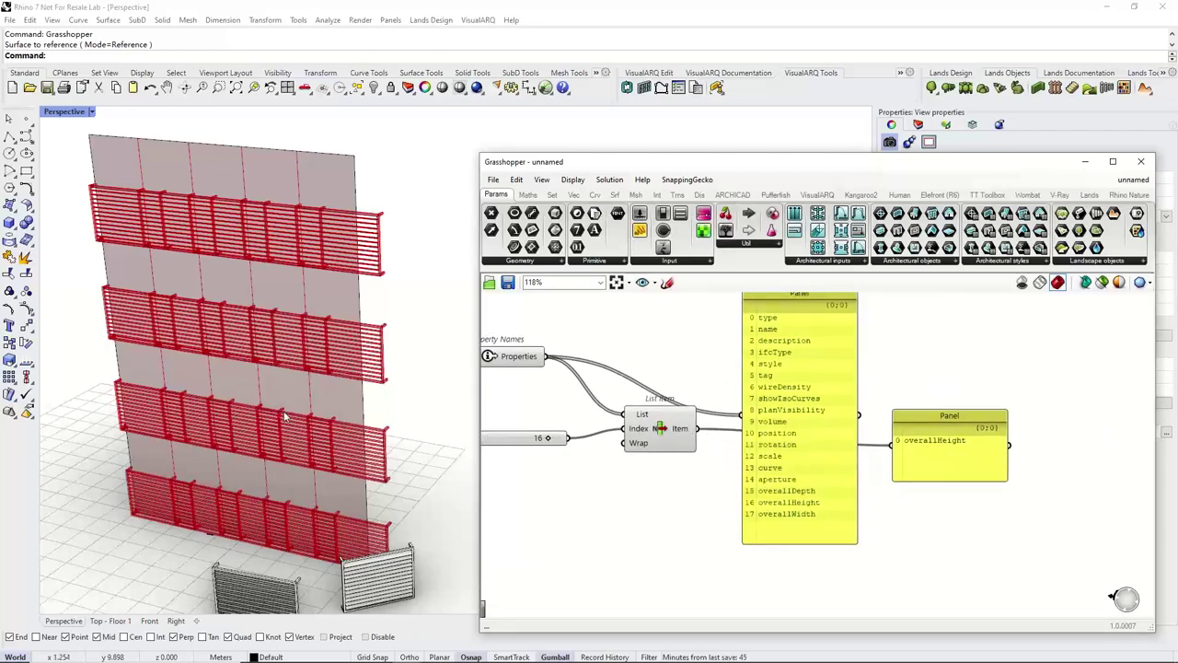
{"action": "right_click_drag", "start_coordinate": [644, 447], "coordinate": [683, 439]}
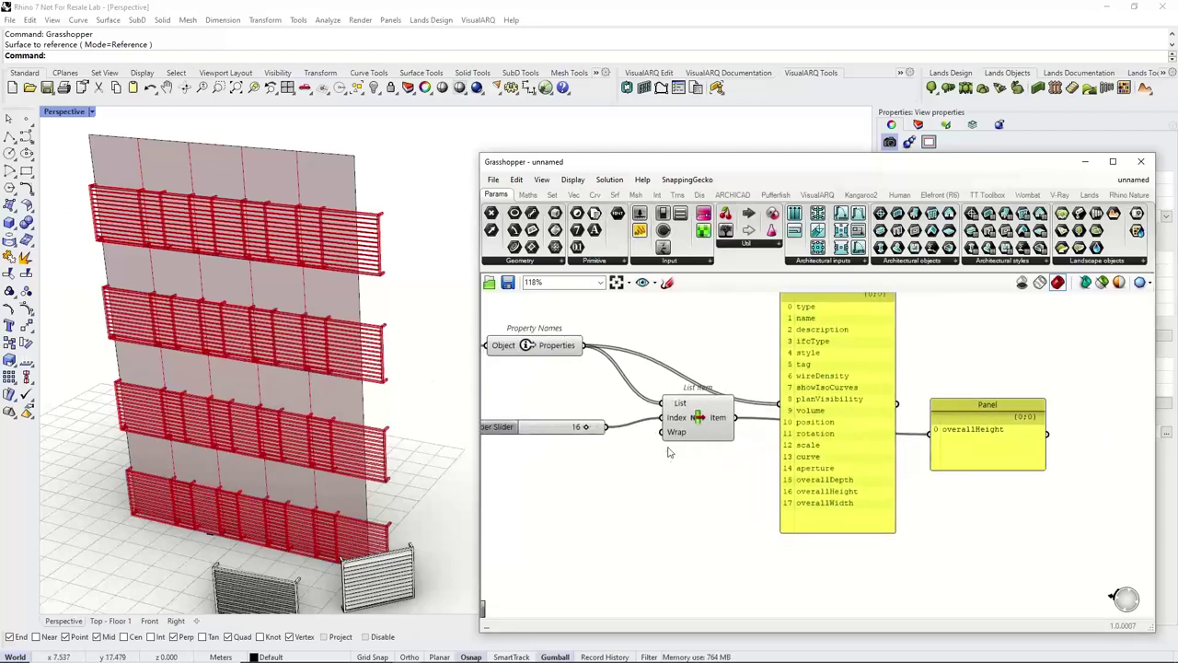
{"action": "left_click", "coordinate": [699, 429]}
{"action": "left_click", "coordinate": [682, 464]}
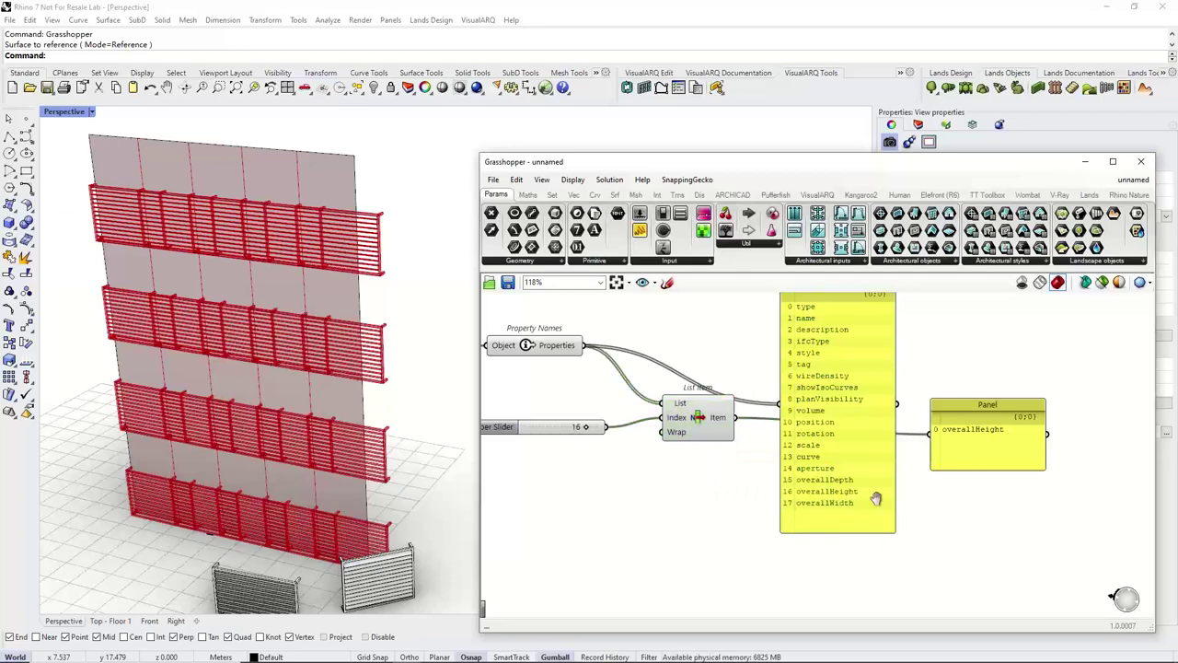
Add a VisualARQ Set Property Value component below the property list panel.
{"action": "right_click_drag", "start_coordinate": [874, 501], "coordinate": [641, 510]}
{"action": "scroll", "coordinate": [643, 513], "scroll_direction": "down", "scroll_amount": 3}
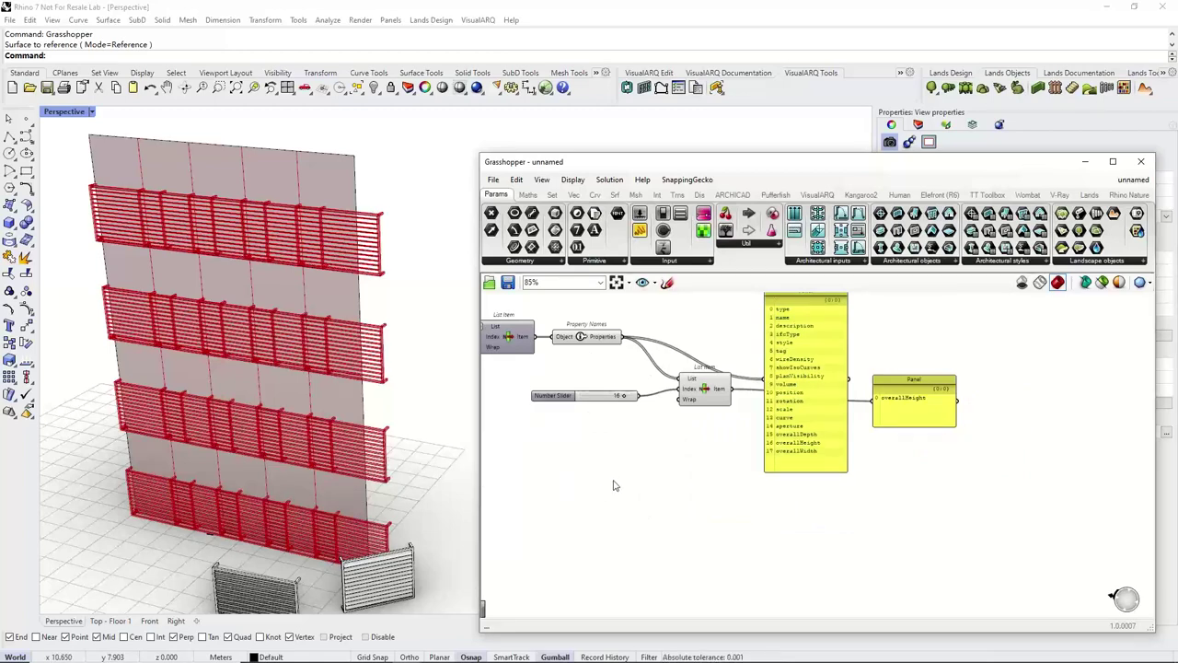
{"action": "left_click", "coordinate": [816, 195]}
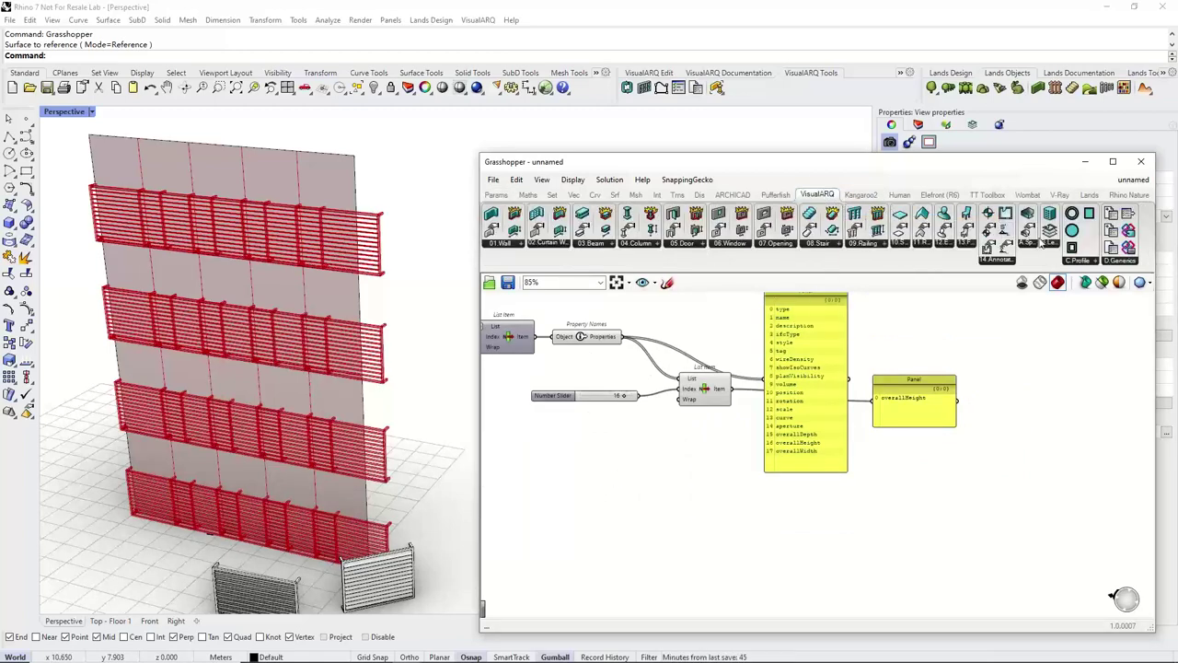
{"action": "left_click", "coordinate": [1117, 261]}
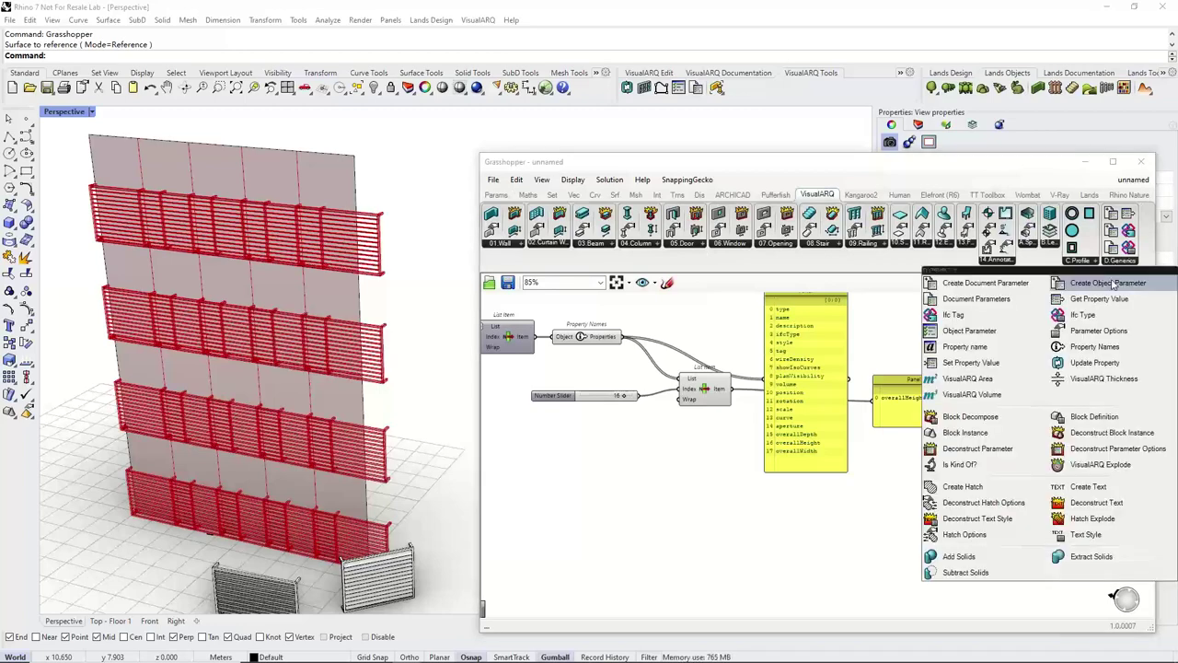
{"action": "left_click", "coordinate": [975, 366]}
{"action": "left_click", "coordinate": [831, 529]}
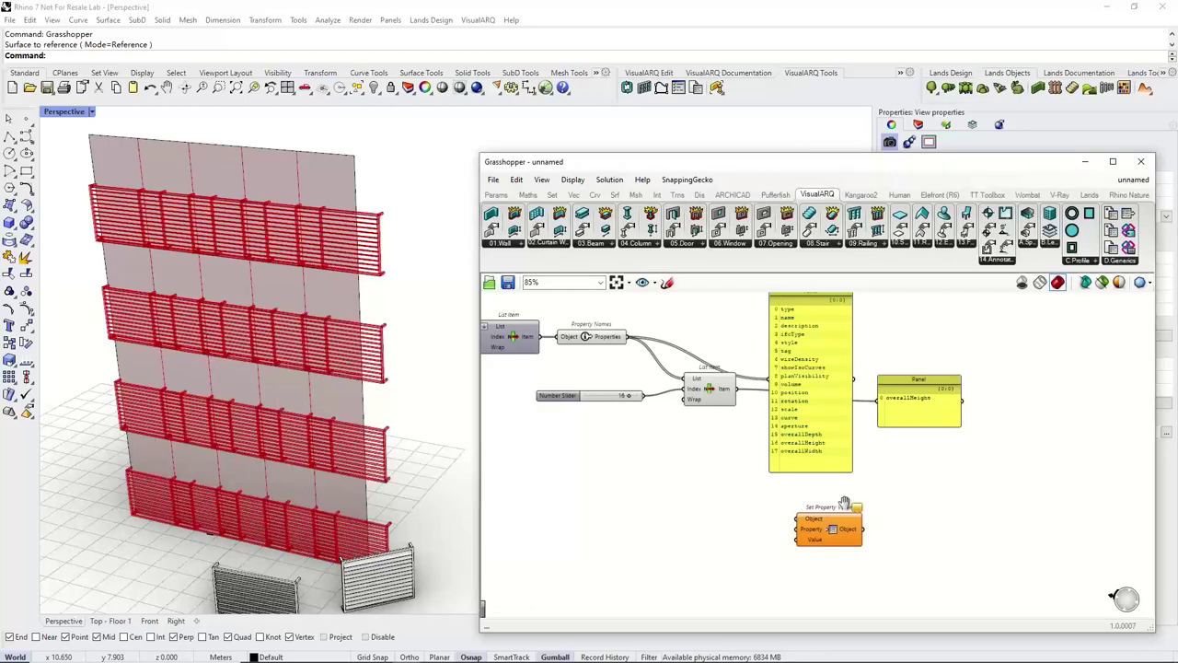
Connect the Element output to Set Property Value's Object input and the second List Item's output to its Property input.
{"action": "scroll", "coordinate": [844, 503], "scroll_direction": "up", "scroll_amount": 2}
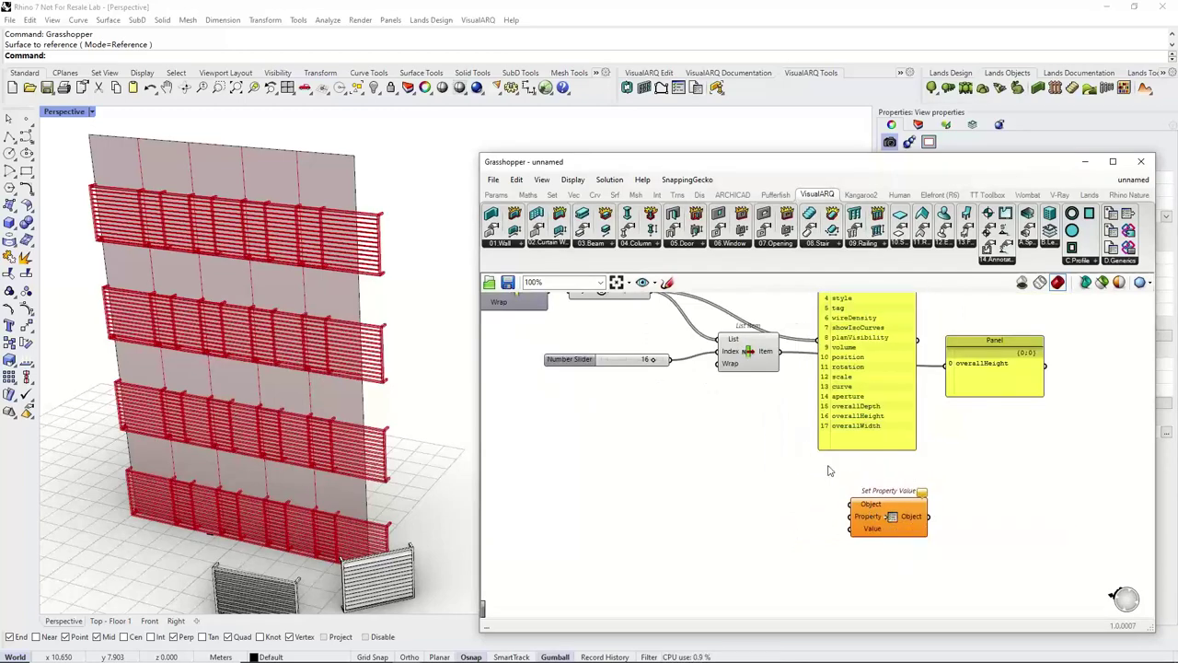
{"action": "scroll", "coordinate": [828, 465], "scroll_direction": "down", "scroll_amount": 3}
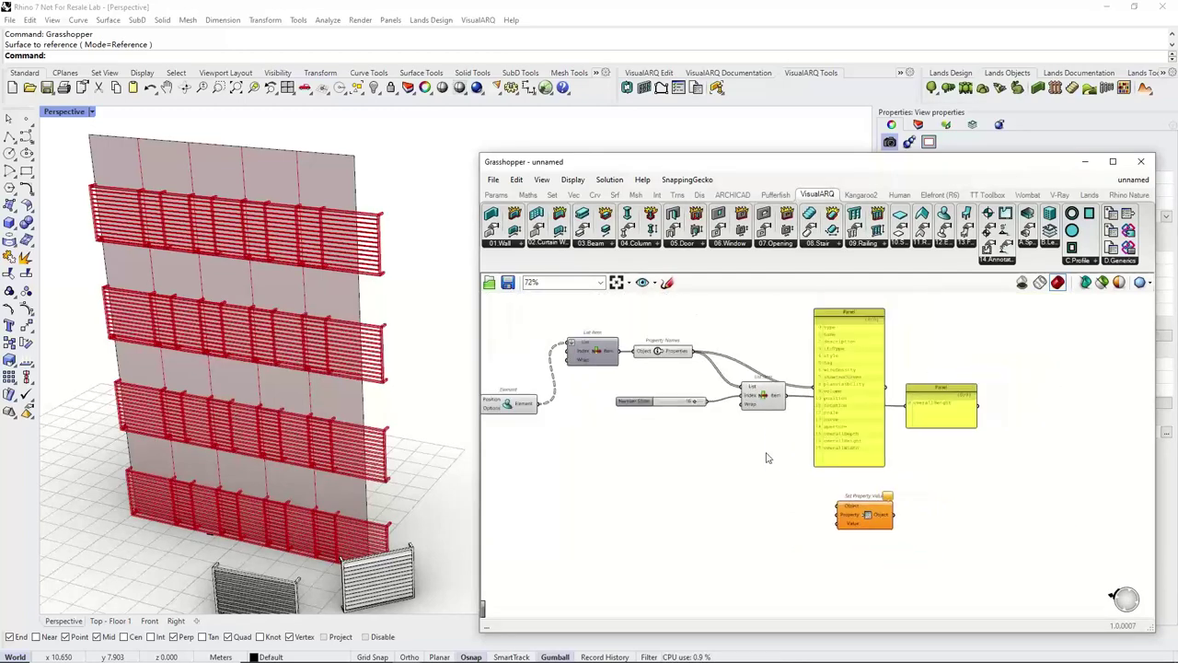
{"action": "left_click_drag", "start_coordinate": [600, 395], "coordinate": [901, 500]}
{"action": "left_click", "coordinate": [827, 506]}
{"action": "right_click_drag", "start_coordinate": [828, 506], "coordinate": [741, 490]}
{"action": "scroll", "coordinate": [792, 491], "scroll_direction": "up", "scroll_amount": 2}
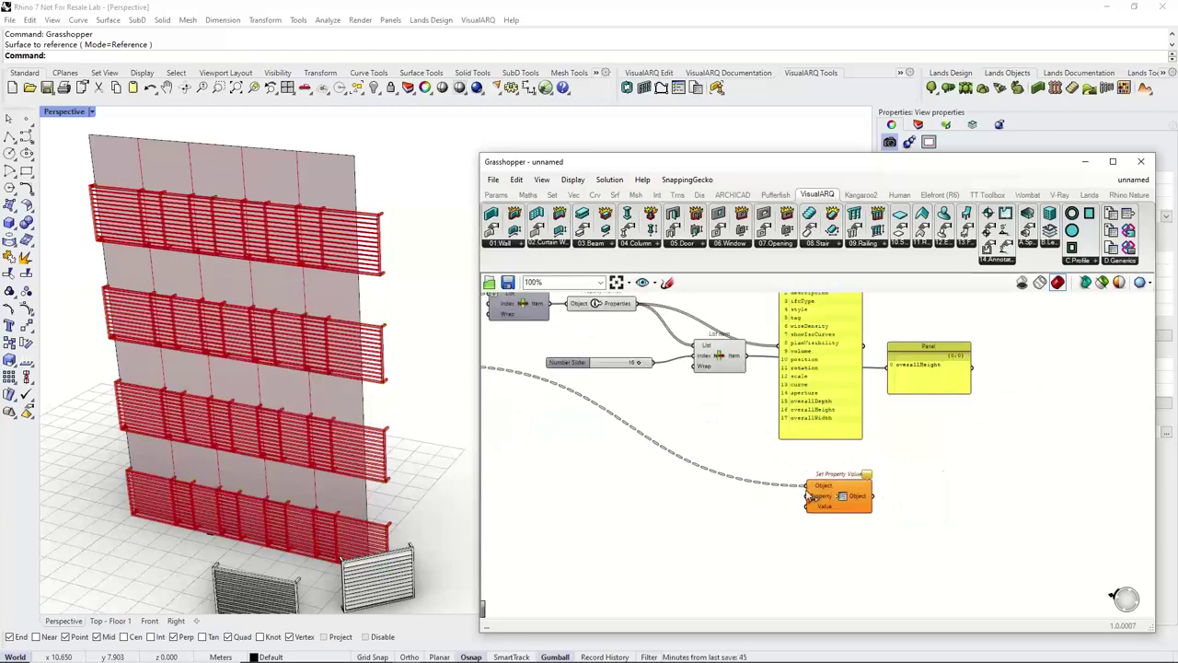
{"action": "left_click_drag", "start_coordinate": [736, 331], "coordinate": [807, 497]}
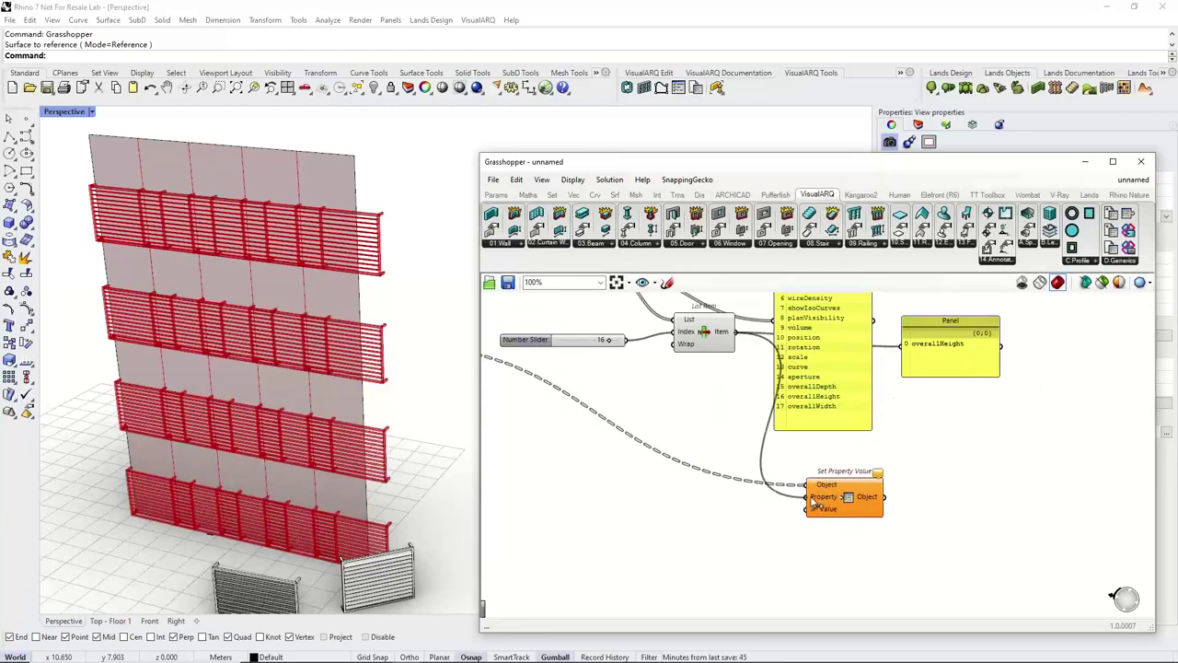
{"action": "scroll", "coordinate": [796, 520], "scroll_direction": "down", "scroll_amount": 1}
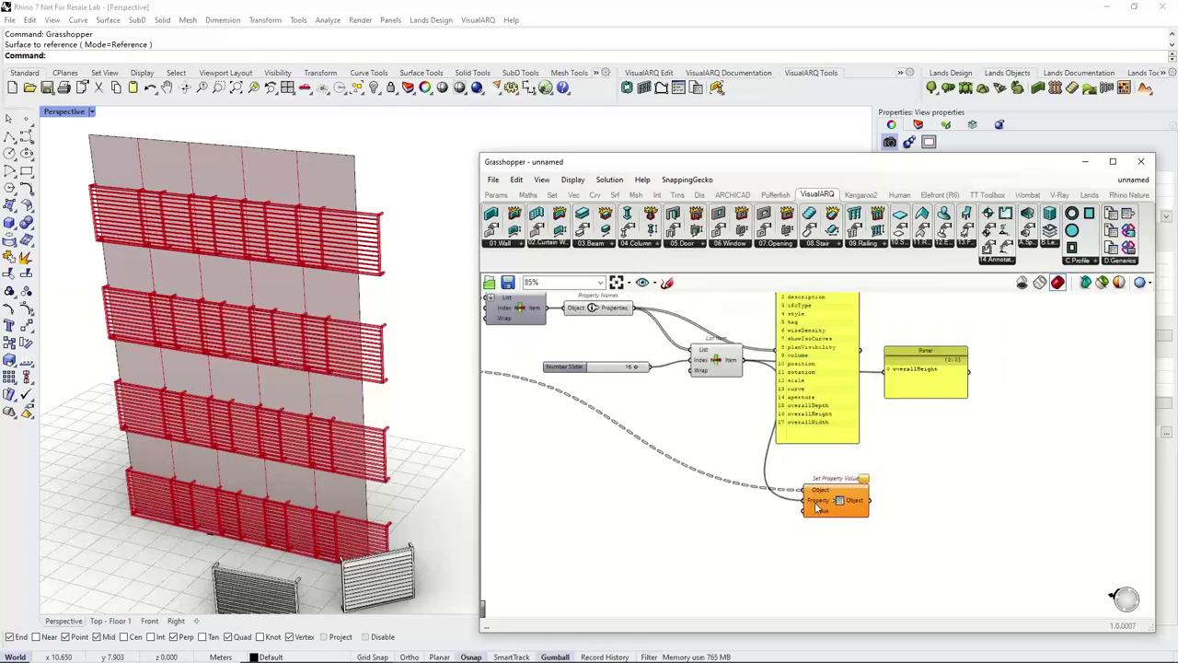
Connect the Height division's result to the Value input of Set Property Value.
{"action": "scroll", "coordinate": [815, 507], "scroll_direction": "down", "scroll_amount": 3}
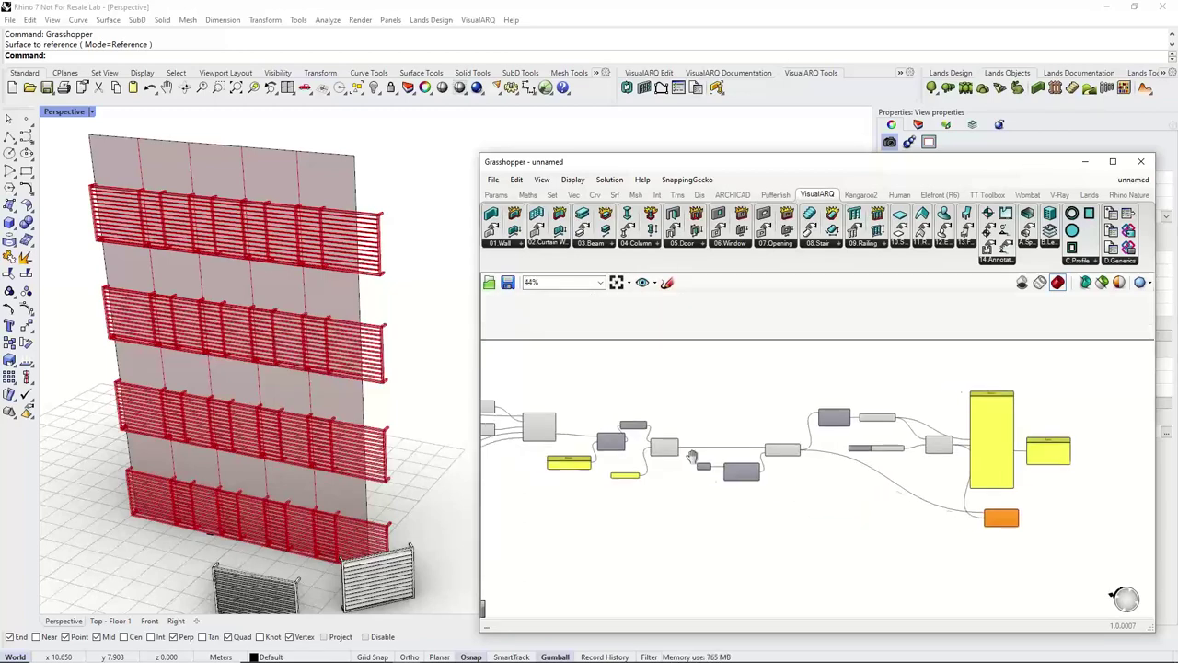
{"action": "scroll", "coordinate": [692, 458], "scroll_direction": "up", "scroll_amount": 3}
{"action": "left_click_drag", "start_coordinate": [603, 372], "coordinate": [870, 469]}
{"action": "scroll", "coordinate": [649, 343], "scroll_direction": "down", "scroll_amount": 4}
{"action": "scroll", "coordinate": [1026, 457], "scroll_direction": "up", "scroll_amount": 6}
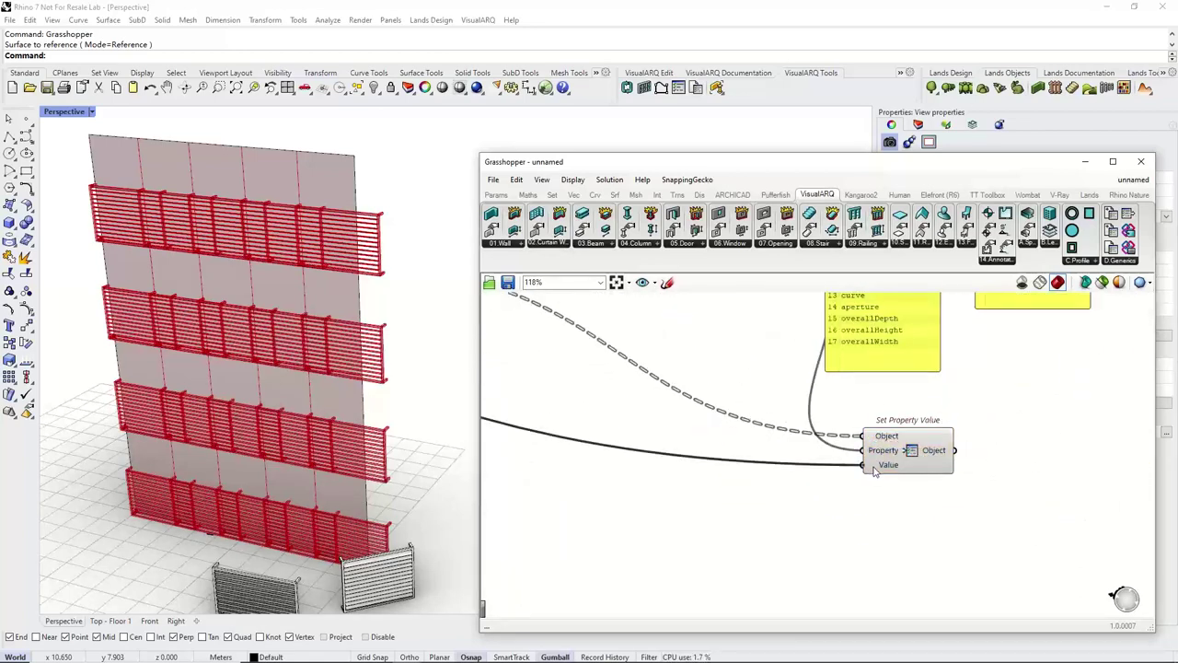
{"action": "right_click_drag", "start_coordinate": [901, 491], "coordinate": [915, 502]}
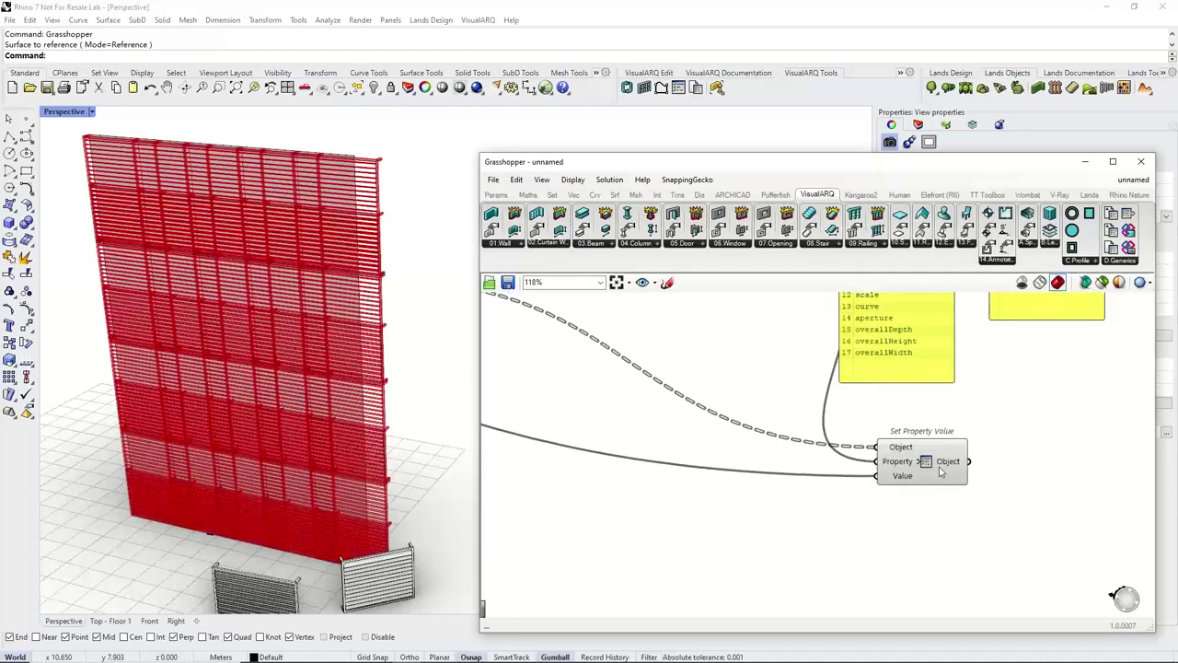
Highlight the Set Property Value result and examine the resized louvres in the Rhino viewport from the side and up close.
{"action": "left_click", "coordinate": [930, 465]}
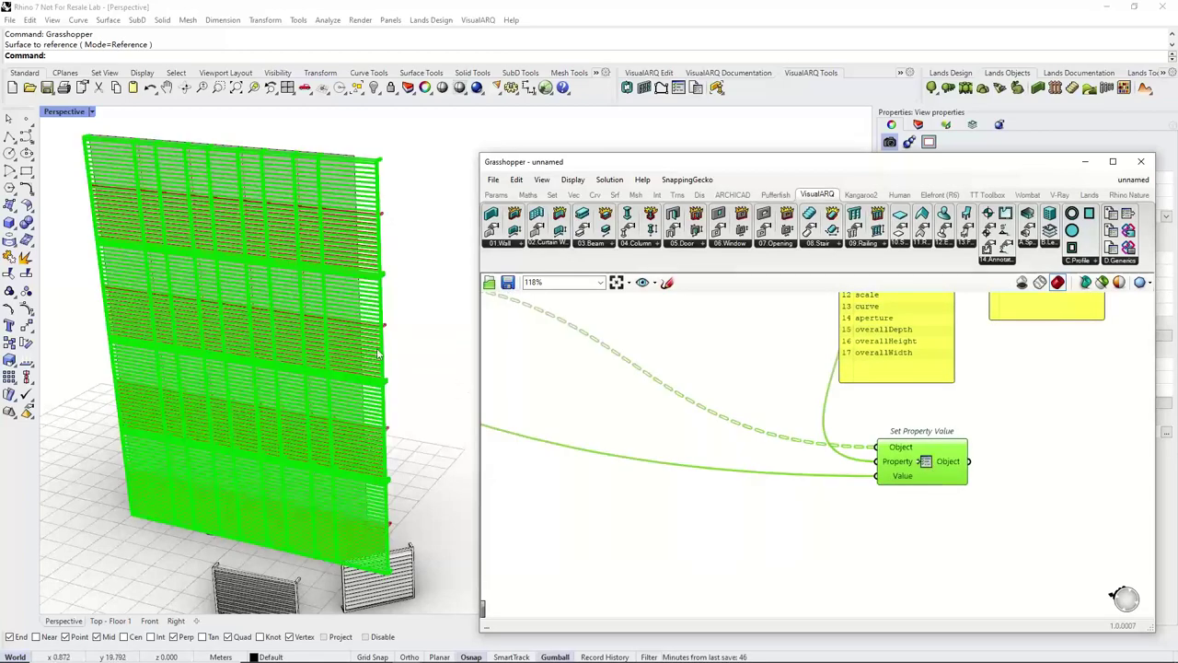
{"action": "right_click_drag", "start_coordinate": [386, 357], "coordinate": [235, 349]}
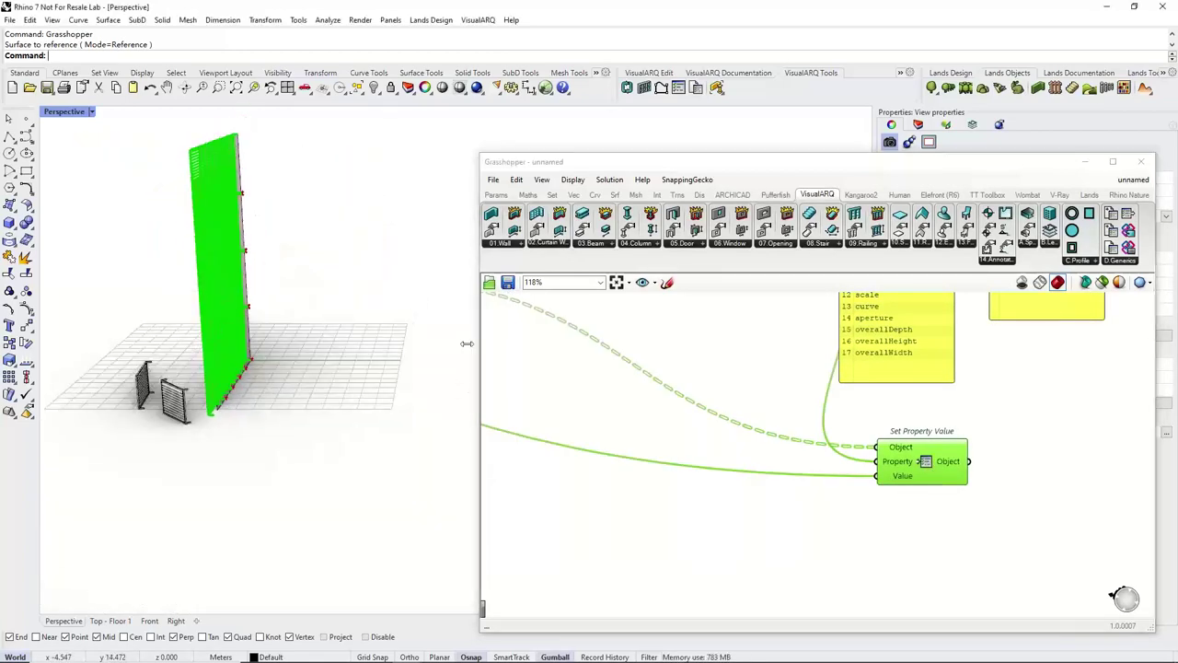
{"action": "left_click", "coordinate": [503, 356]}
{"action": "scroll", "coordinate": [231, 268], "scroll_direction": "up", "scroll_amount": 4}
{"action": "right_click_drag", "start_coordinate": [231, 271], "coordinate": [290, 184]}
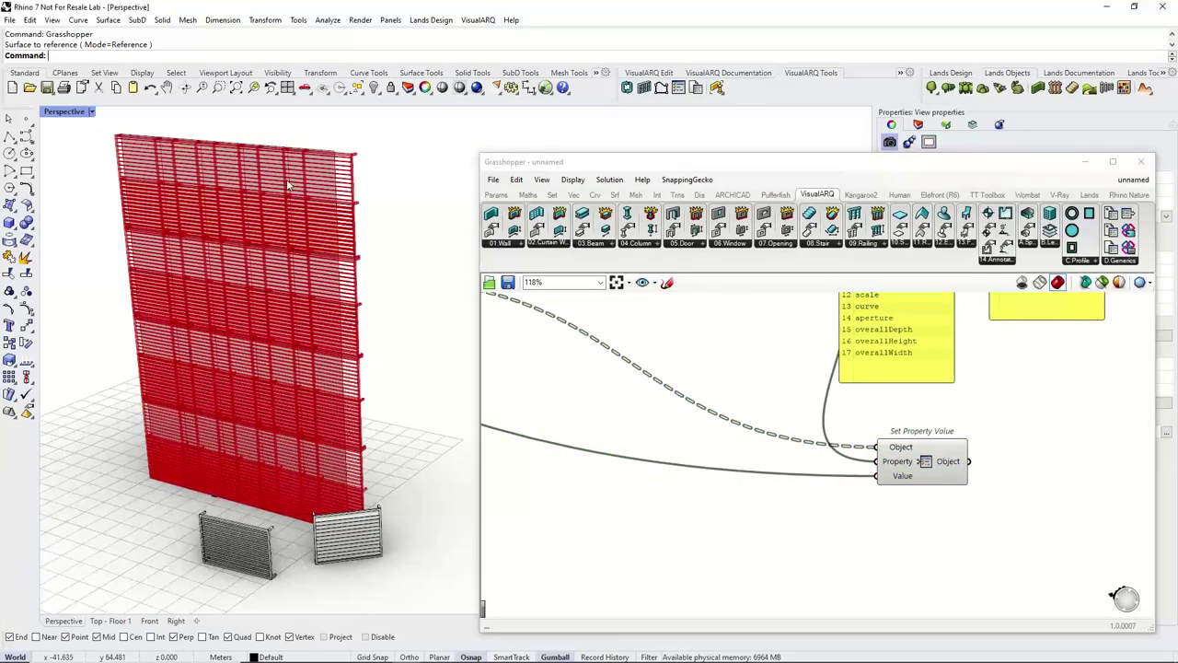
{"action": "scroll", "coordinate": [300, 168], "scroll_direction": "up", "scroll_amount": 2}
{"action": "scroll", "coordinate": [300, 168], "scroll_direction": "up", "scroll_amount": 1}
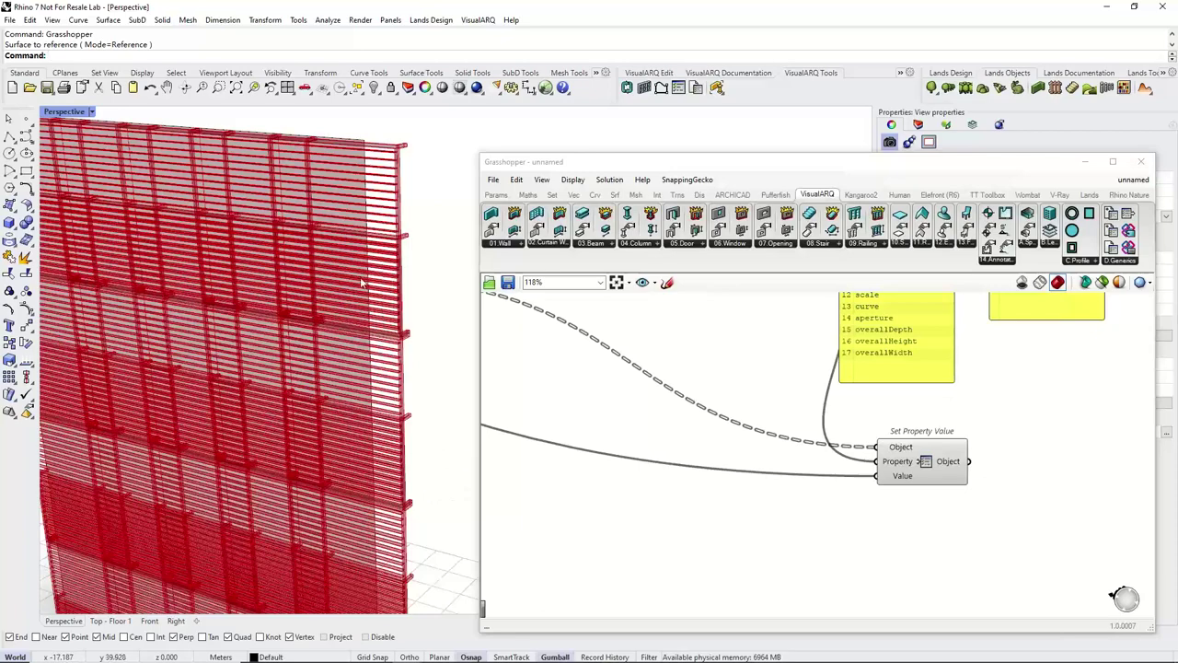
Highlight the Set Property Value result and examine it together with the property list and the index slider selecting overallHeight.
{"action": "scroll", "coordinate": [329, 214], "scroll_direction": "down", "scroll_amount": 3}
{"action": "left_click", "coordinate": [916, 461]}
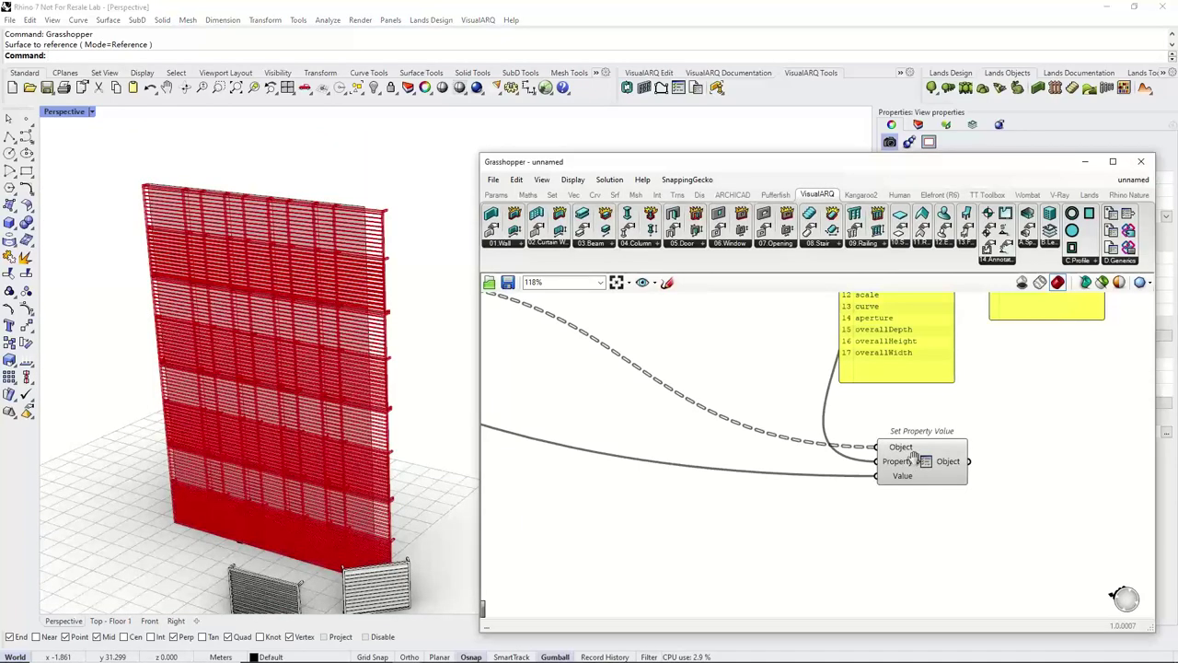
{"action": "scroll", "coordinate": [916, 460], "scroll_direction": "down", "scroll_amount": 2}
{"action": "right_click_drag", "start_coordinate": [916, 460], "coordinate": [800, 517]}
{"action": "left_click", "coordinate": [824, 527]}
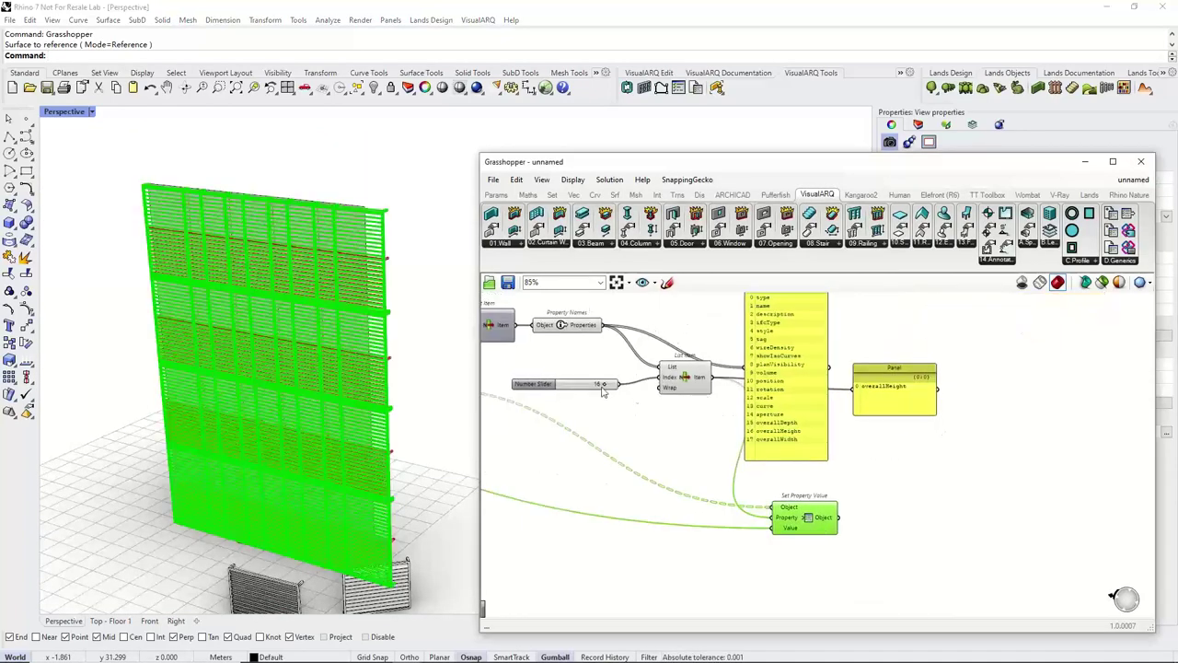
{"action": "right_click_drag", "start_coordinate": [721, 403], "coordinate": [755, 417]}
{"action": "left_click", "coordinate": [723, 436]}
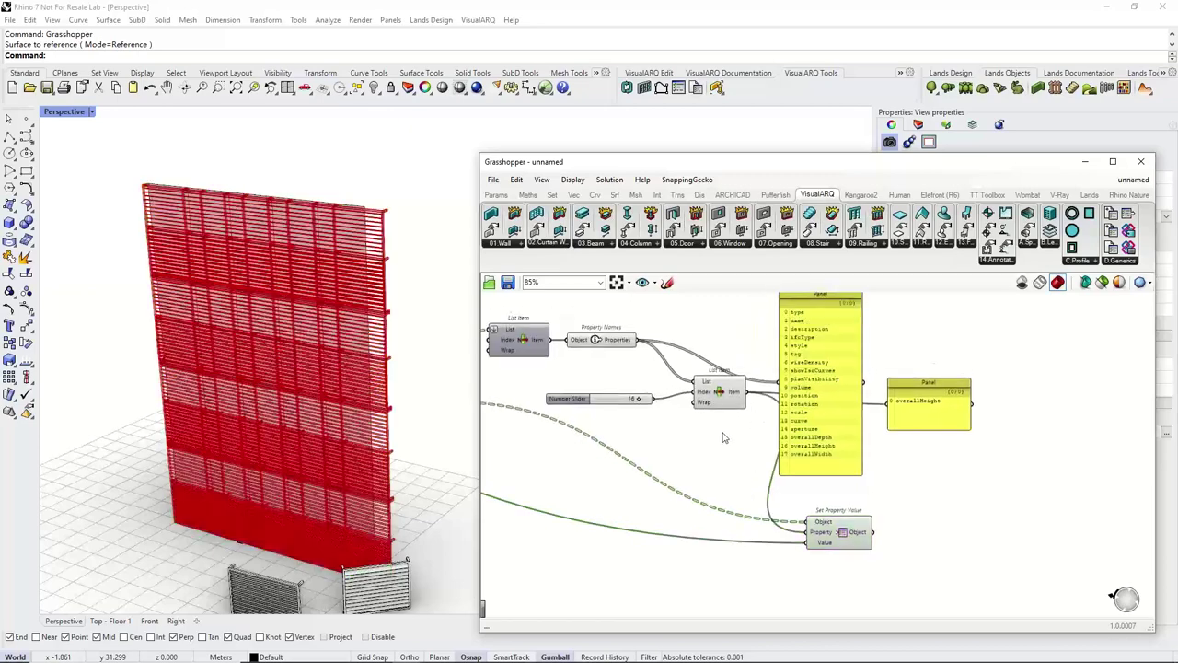
{"action": "left_click", "coordinate": [841, 532]}
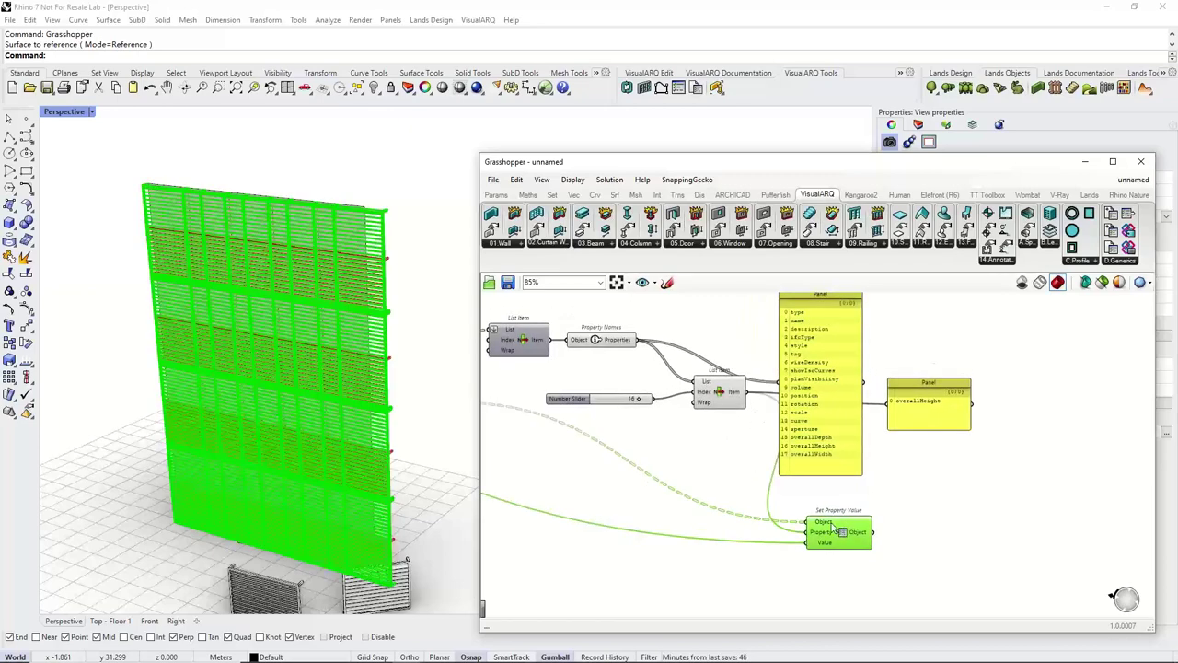
{"action": "right_click_drag", "start_coordinate": [737, 470], "coordinate": [775, 466]}
{"action": "left_click", "coordinate": [745, 460]}
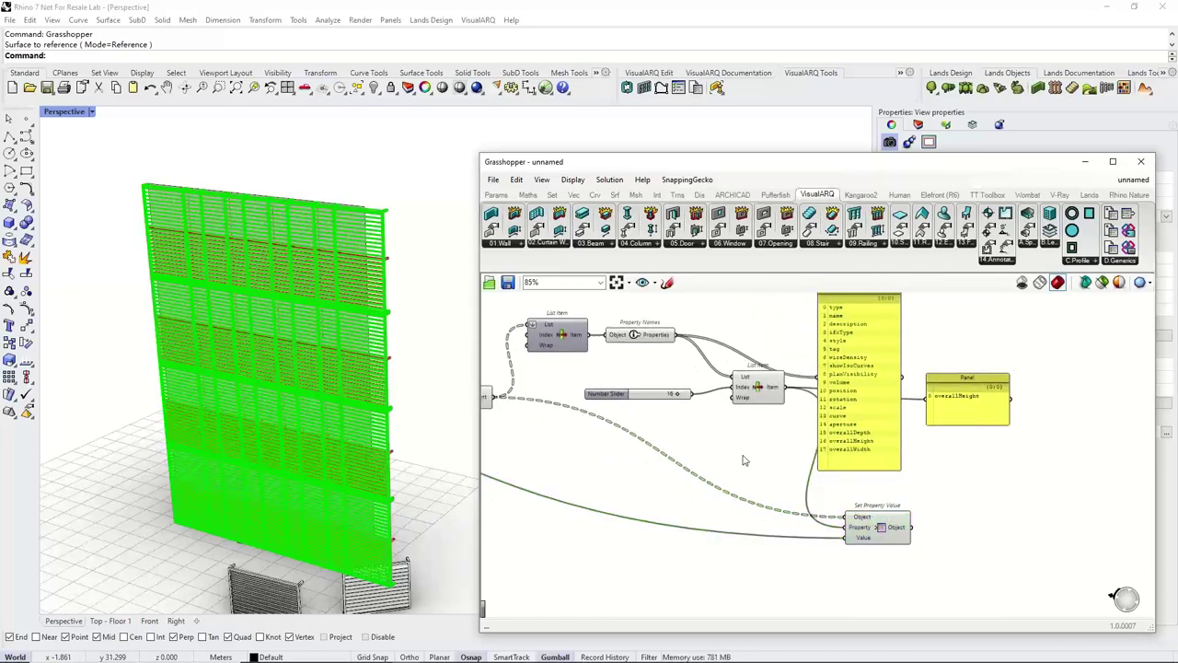
Duplicate the property index slider, set the copy to 17, and add it to the second List Item's Index input alongside the existing slider.
{"action": "scroll", "coordinate": [656, 396], "scroll_direction": "up", "scroll_amount": 2}
{"action": "left_click_drag", "start_coordinate": [651, 387], "coordinate": [690, 416], "text": "alt"}
{"action": "scroll", "coordinate": [672, 414], "scroll_direction": "up", "scroll_amount": 1}
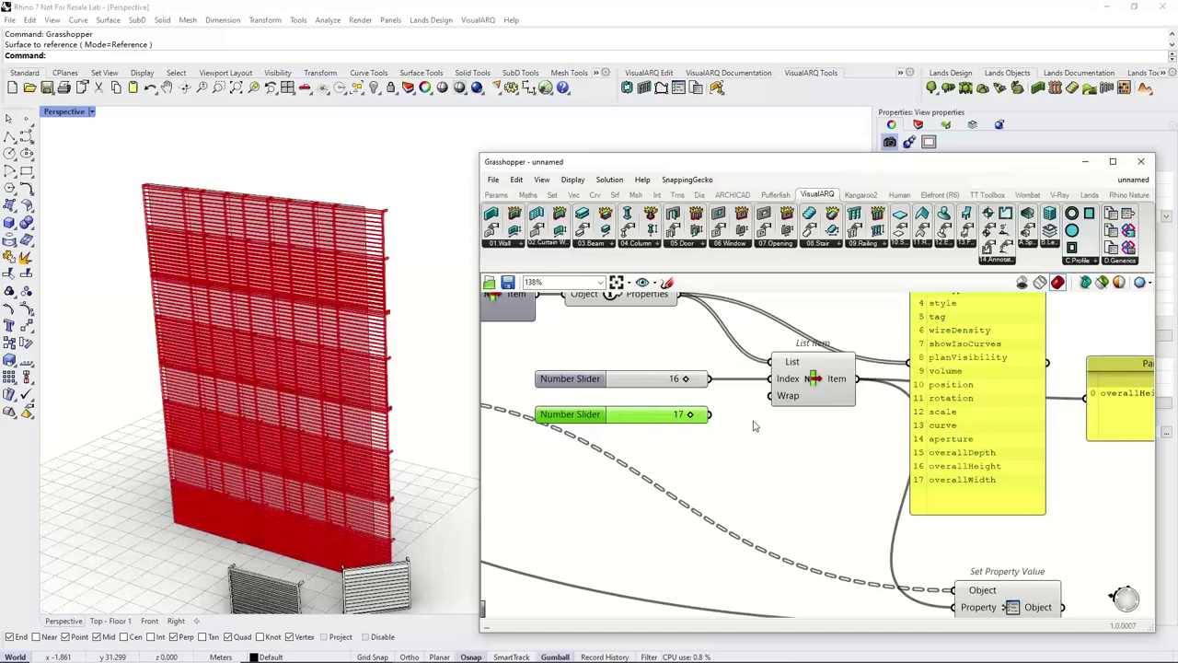
{"action": "right_click_drag", "start_coordinate": [752, 421], "coordinate": [691, 420]}
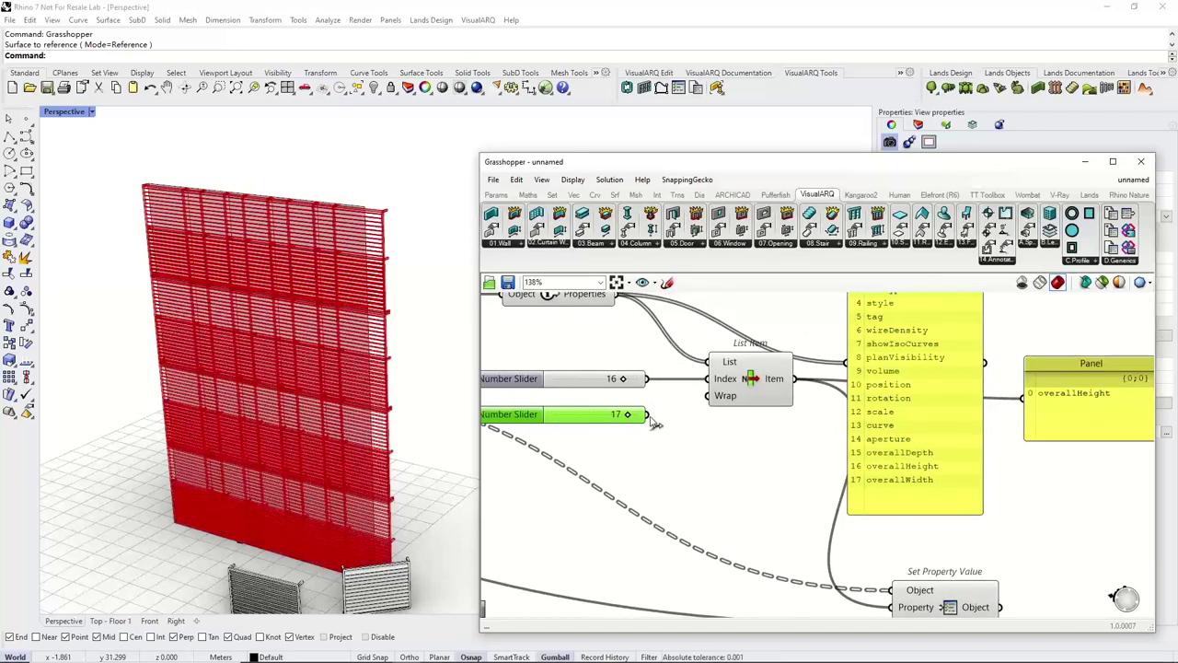
{"action": "left_click_drag", "start_coordinate": [647, 414], "coordinate": [708, 379], "text": "shift"}
{"action": "right_click_drag", "start_coordinate": [725, 428], "coordinate": [673, 394]}
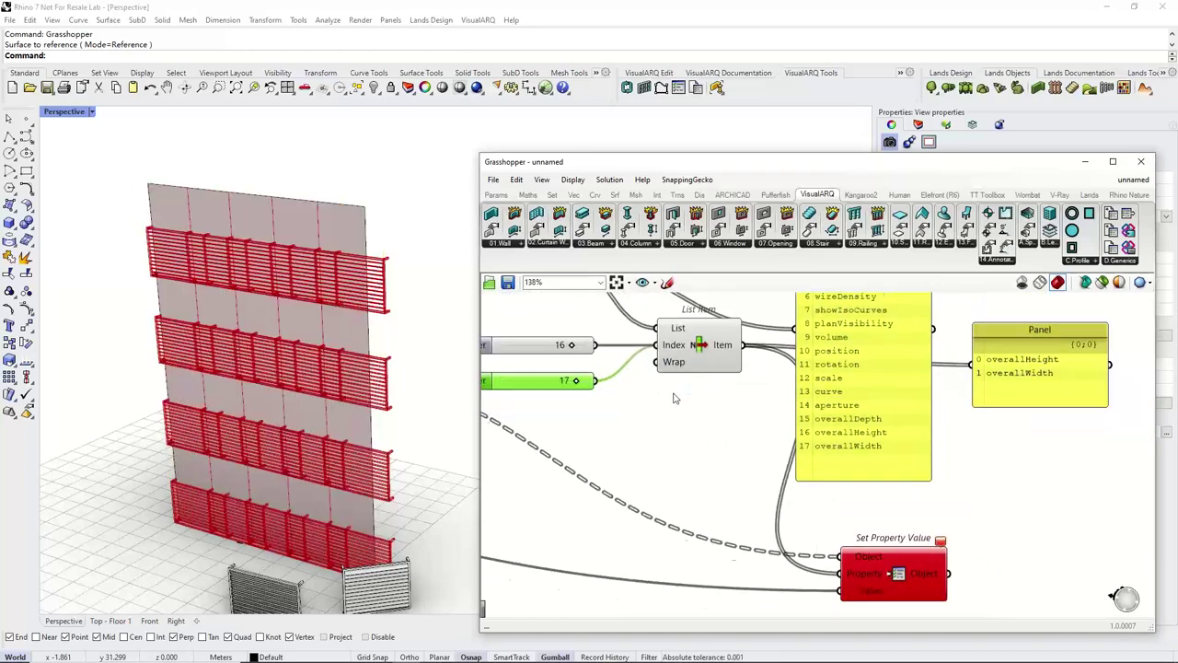
{"action": "scroll", "coordinate": [692, 364], "scroll_direction": "down", "scroll_amount": 2}
{"action": "left_click", "coordinate": [714, 410]}
{"action": "right_click_drag", "start_coordinate": [718, 446], "coordinate": [754, 431]}
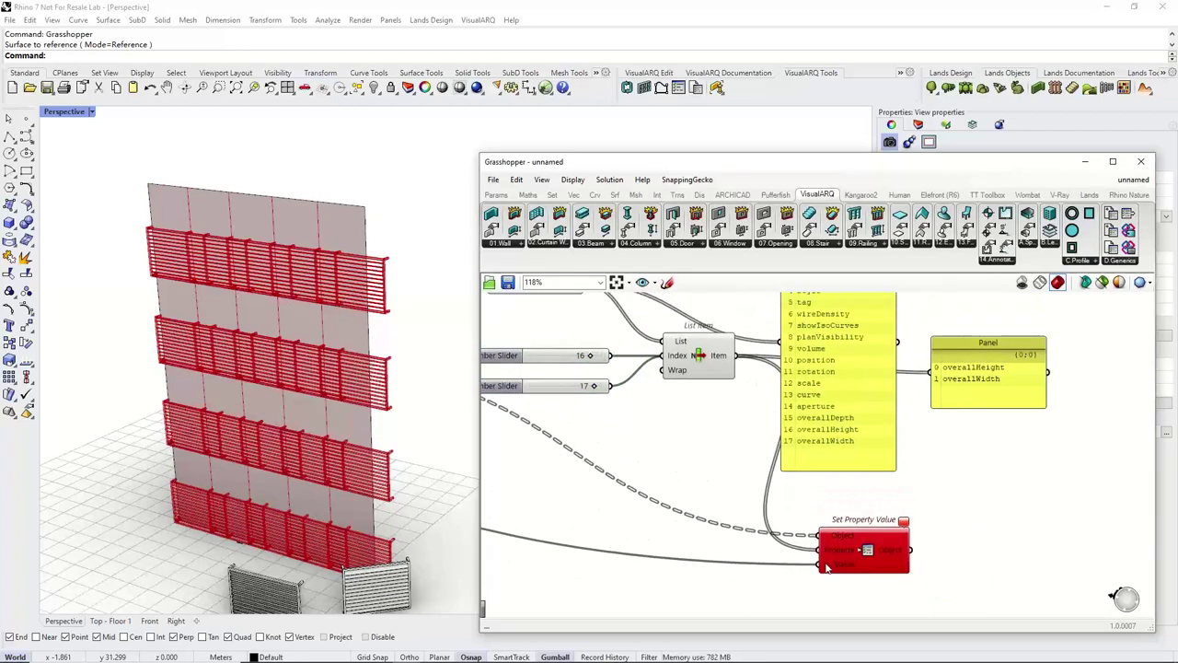
Connect the Width division's result to Set Property Value's Value input in addition to the Height result.
{"action": "scroll", "coordinate": [831, 558], "scroll_direction": "down", "scroll_amount": 3}
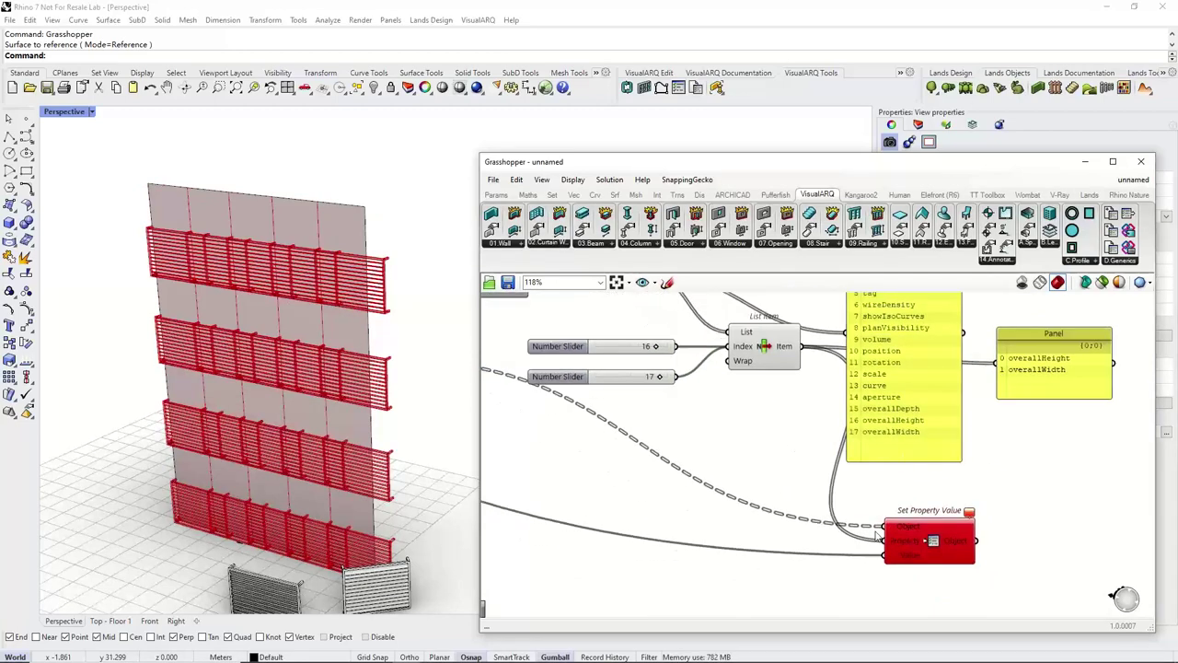
{"action": "scroll", "coordinate": [897, 555], "scroll_direction": "down", "scroll_amount": 4}
{"action": "right_click_drag", "start_coordinate": [538, 473], "coordinate": [1065, 505]}
{"action": "scroll", "coordinate": [686, 430], "scroll_direction": "up", "scroll_amount": 4}
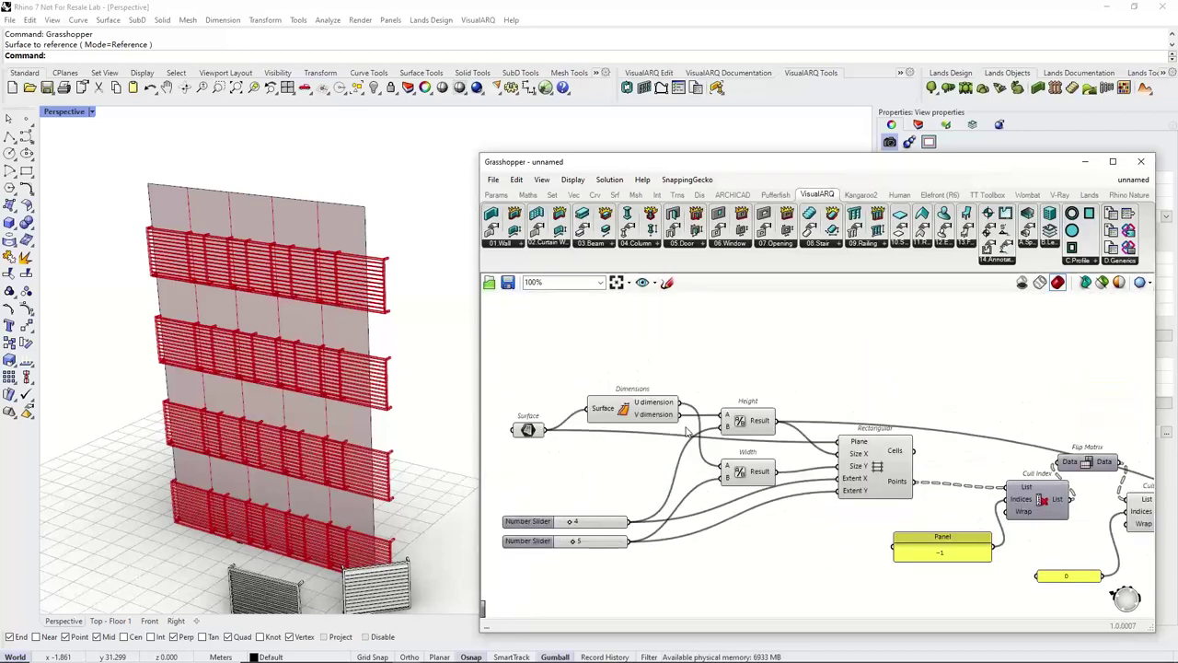
{"action": "right_click_drag", "start_coordinate": [686, 430], "coordinate": [548, 413]}
{"action": "scroll", "coordinate": [639, 453], "scroll_direction": "up", "scroll_amount": 1}
{"action": "left_click_drag", "start_coordinate": [639, 454], "coordinate": [1090, 506]}
{"action": "scroll", "coordinate": [687, 387], "scroll_direction": "down", "scroll_amount": 5}
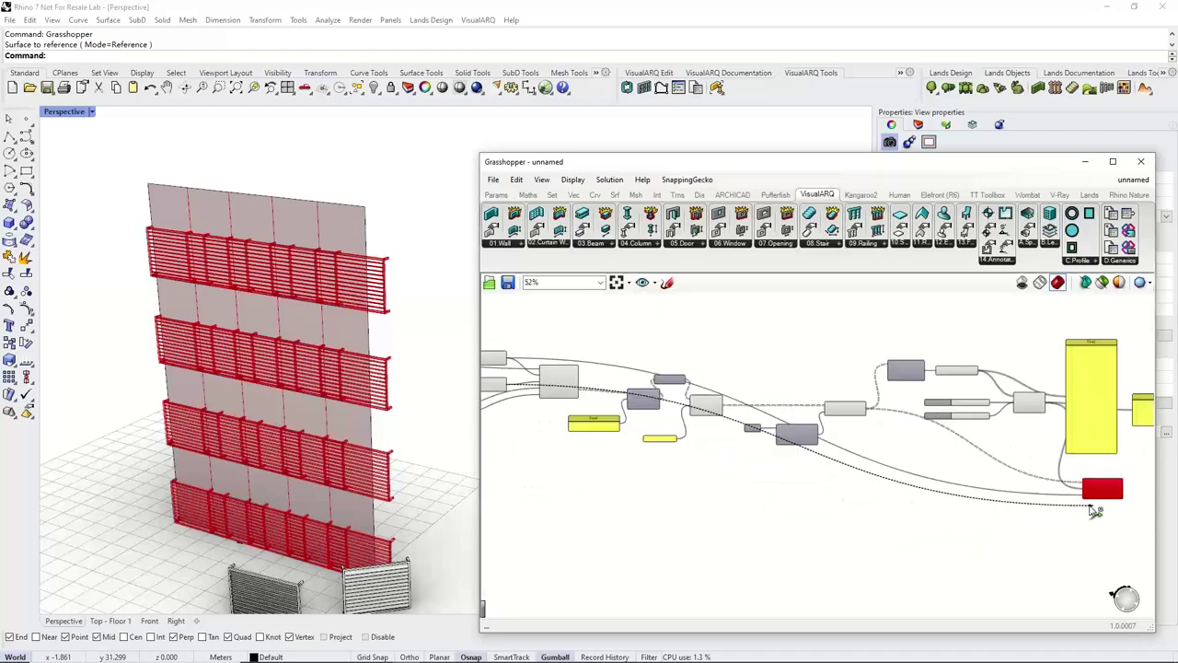
{"action": "scroll", "coordinate": [1093, 510], "scroll_direction": "up", "scroll_amount": 3}
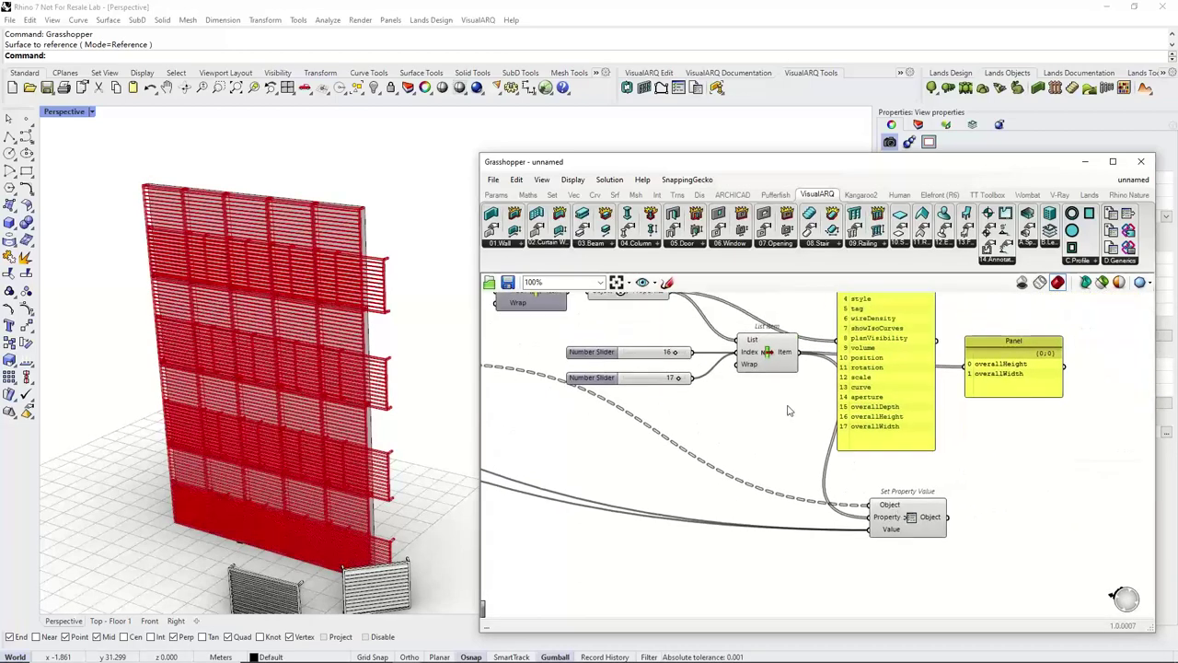
Turn off the Element component's preview and check the highlighted Set Property Value louvres in the Rhino viewport.
{"action": "left_click", "coordinate": [774, 364]}
{"action": "right_click_drag", "start_coordinate": [847, 454], "coordinate": [847, 497]}
{"action": "scroll", "coordinate": [716, 442], "scroll_direction": "down", "scroll_amount": 1}
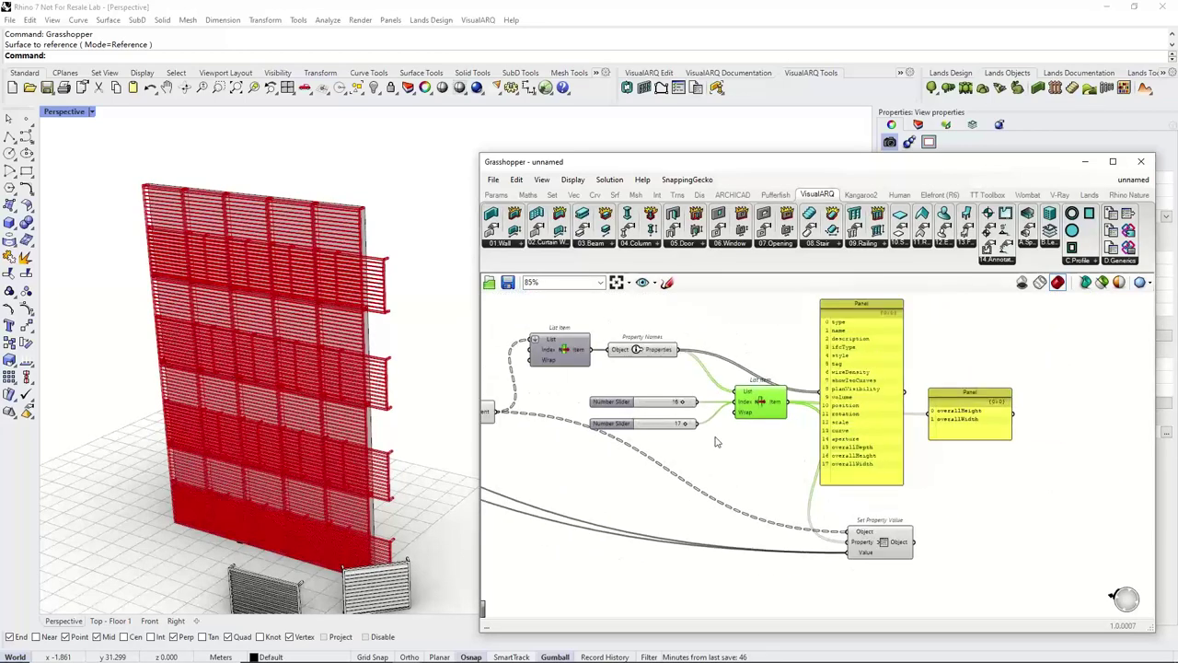
{"action": "scroll", "coordinate": [716, 442], "scroll_direction": "down", "scroll_amount": 1}
{"action": "right_click_drag", "start_coordinate": [591, 426], "coordinate": [678, 421]}
{"action": "scroll", "coordinate": [657, 405], "scroll_direction": "up", "scroll_amount": 1}
{"action": "left_click", "coordinate": [579, 406]}
{"action": "middle_click", "coordinate": [571, 405]}
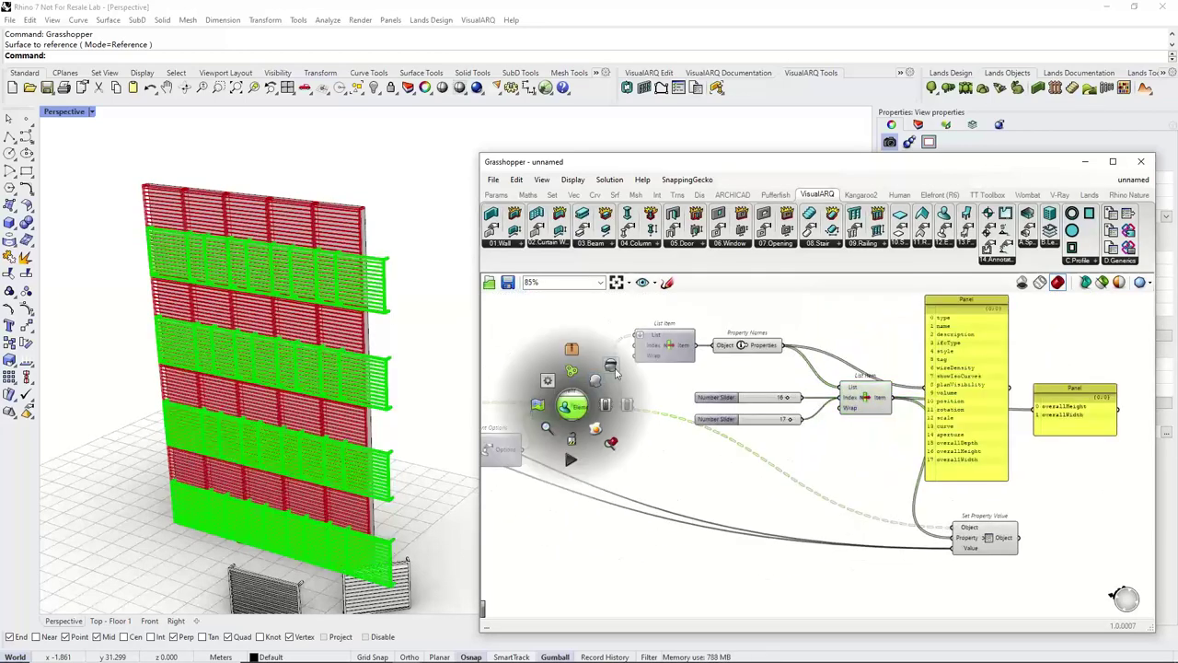
{"action": "left_click", "coordinate": [611, 366]}
{"action": "right_click_drag", "start_coordinate": [305, 359], "coordinate": [347, 294]}
{"action": "scroll", "coordinate": [419, 285], "scroll_direction": "down", "scroll_amount": 2}
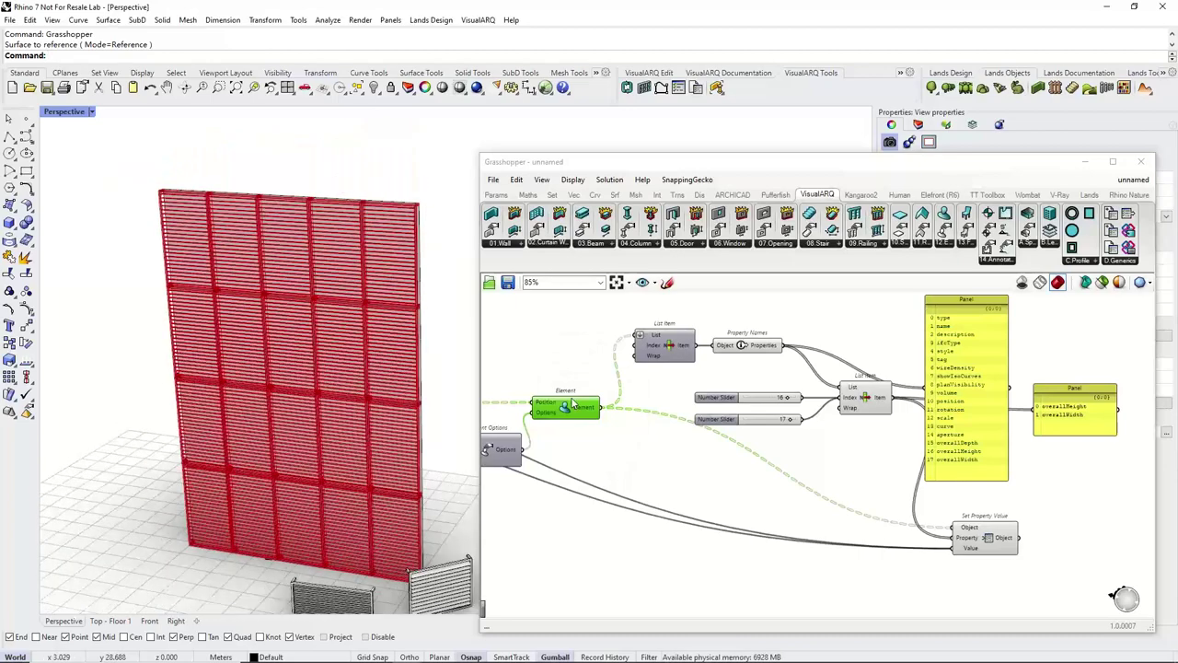
{"action": "left_click_drag", "start_coordinate": [894, 475], "coordinate": [1028, 560]}
{"action": "scroll", "coordinate": [1029, 537], "scroll_direction": "up", "scroll_amount": 2}
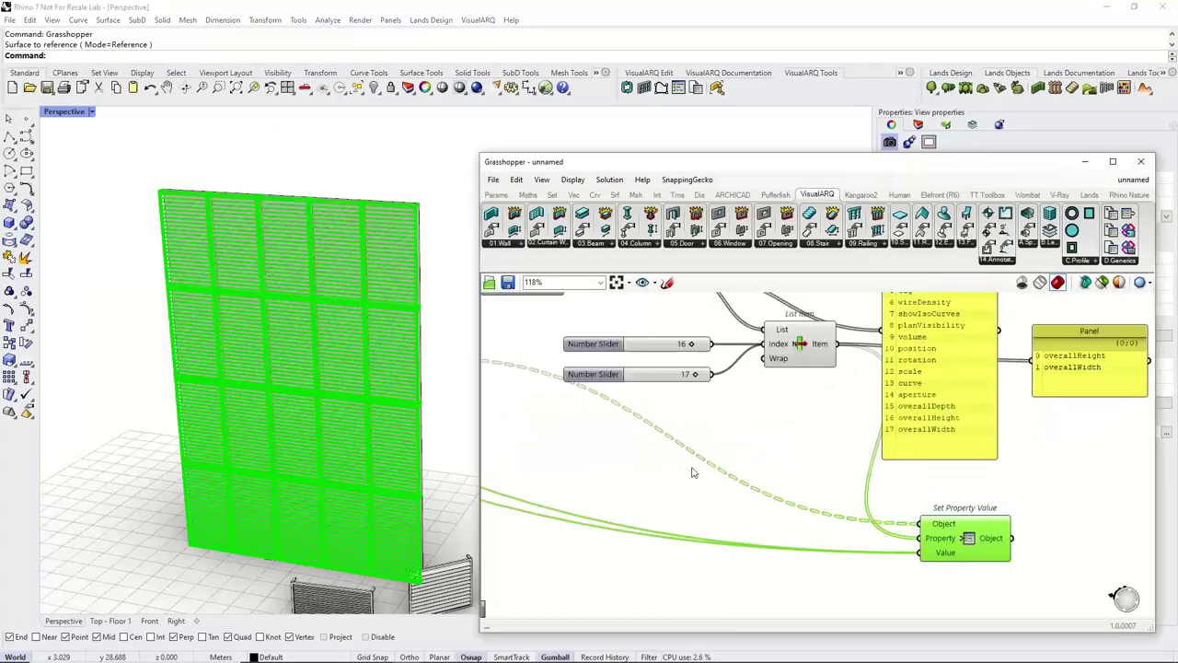
{"action": "left_click", "coordinate": [694, 473]}
Set the slider for the Height division to 3 and the one for the Width division to 6, and inspect the louvre joints.
{"action": "scroll", "coordinate": [686, 476], "scroll_direction": "down", "scroll_amount": 5}
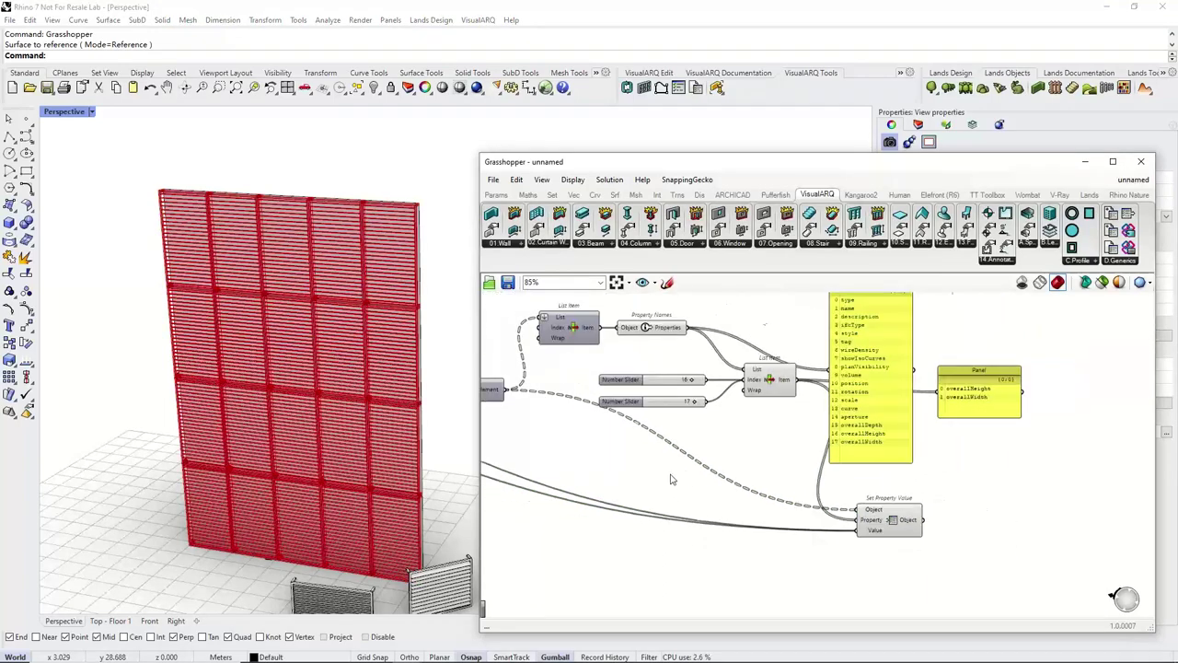
{"action": "scroll", "coordinate": [585, 490], "scroll_direction": "up", "scroll_amount": 6}
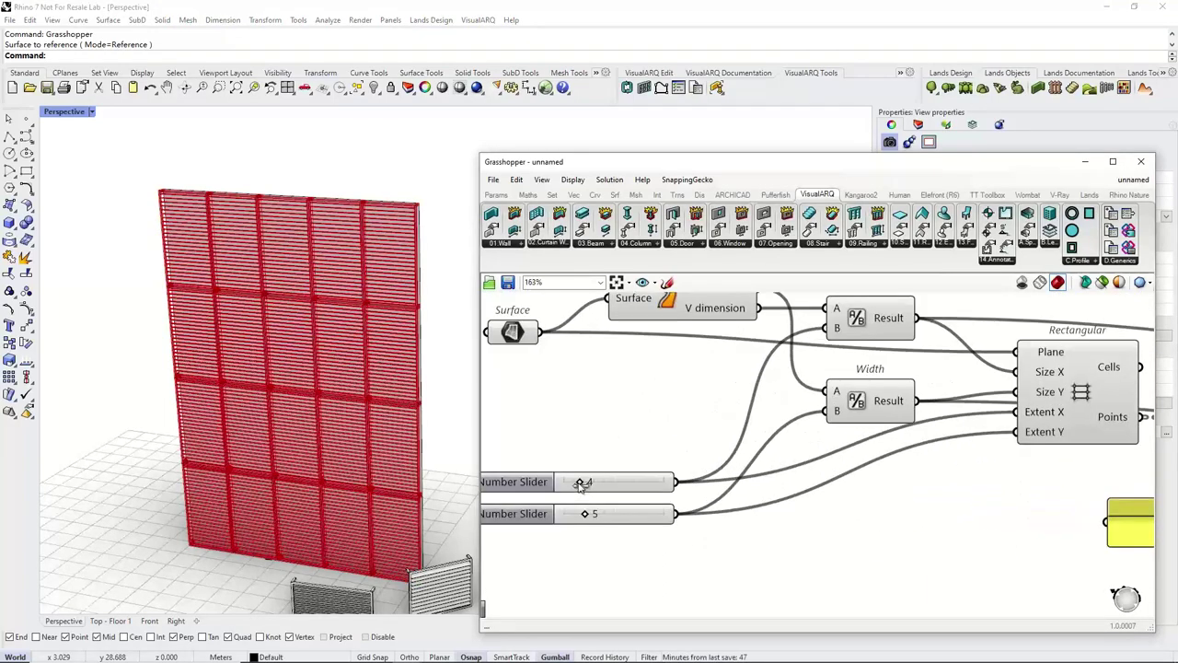
{"action": "left_click_drag", "start_coordinate": [586, 516], "coordinate": [597, 519]}
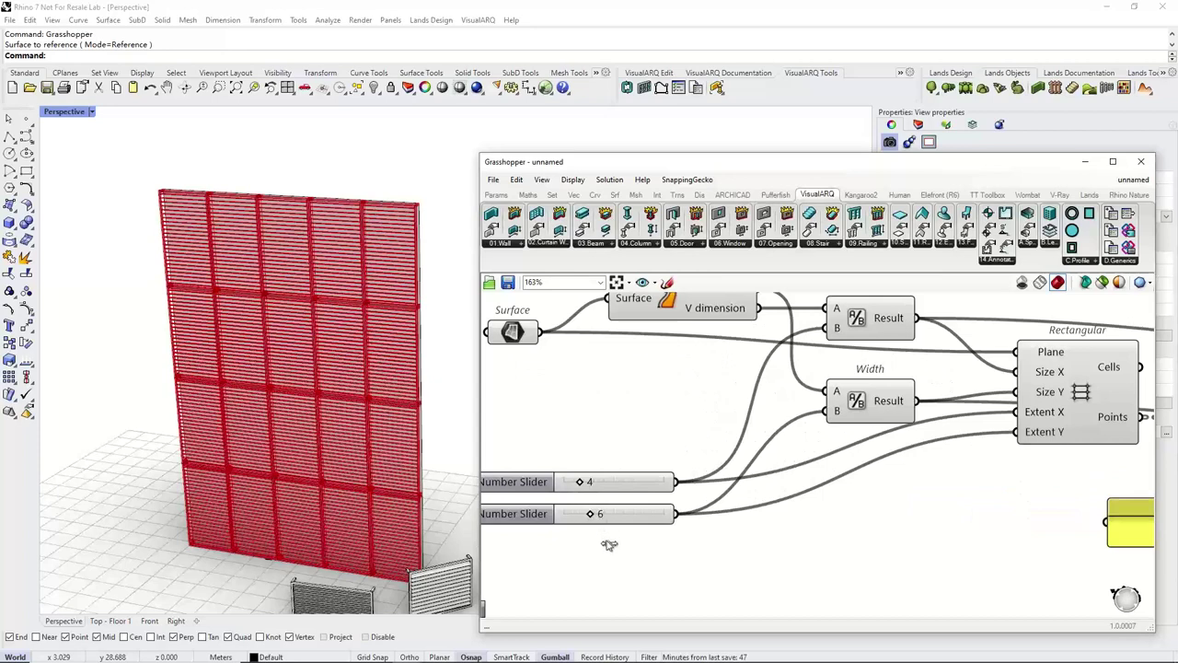
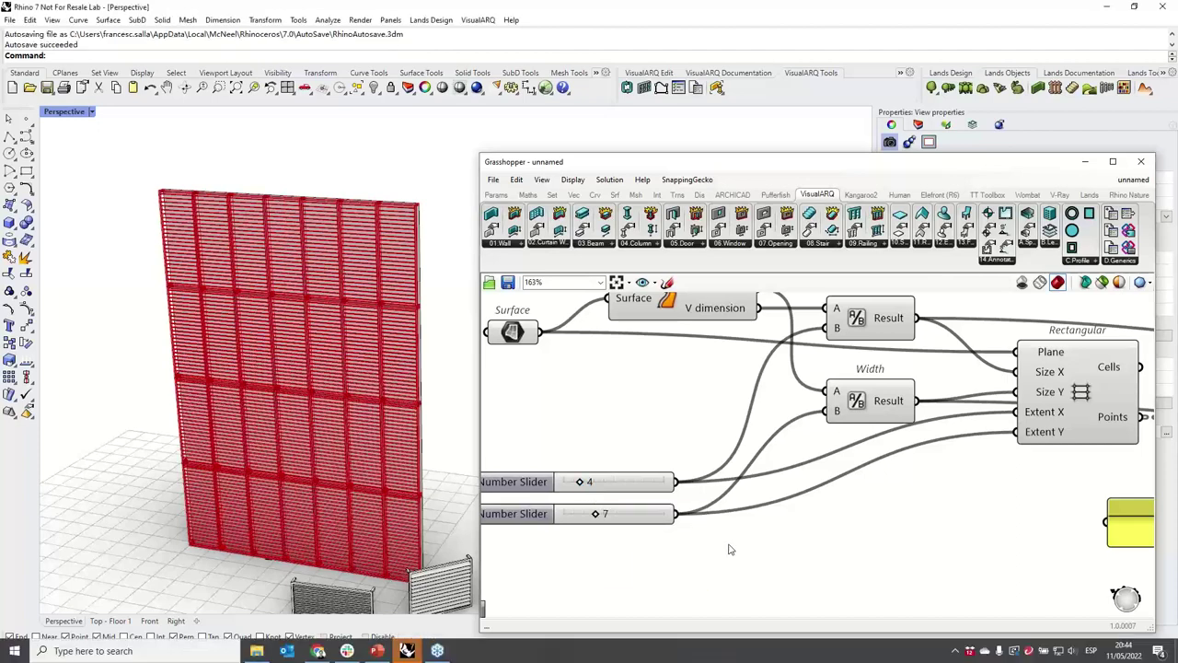
{"action": "left_click_drag", "start_coordinate": [587, 483], "coordinate": [581, 487]}
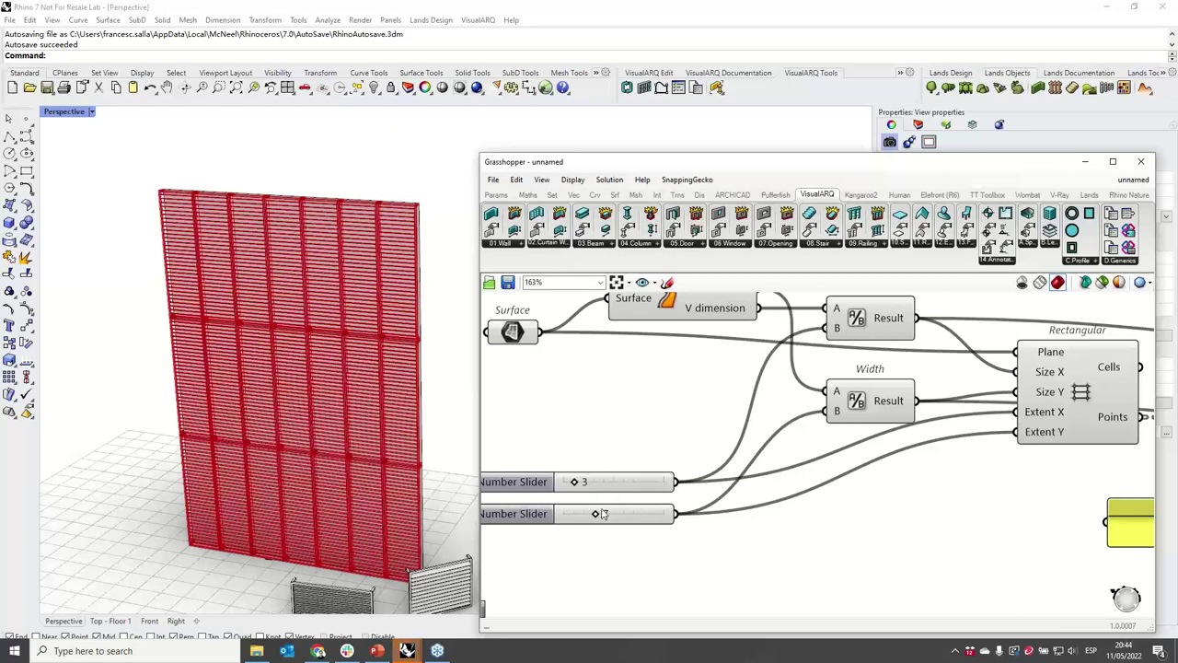
{"action": "left_click_drag", "start_coordinate": [601, 513], "coordinate": [593, 514]}
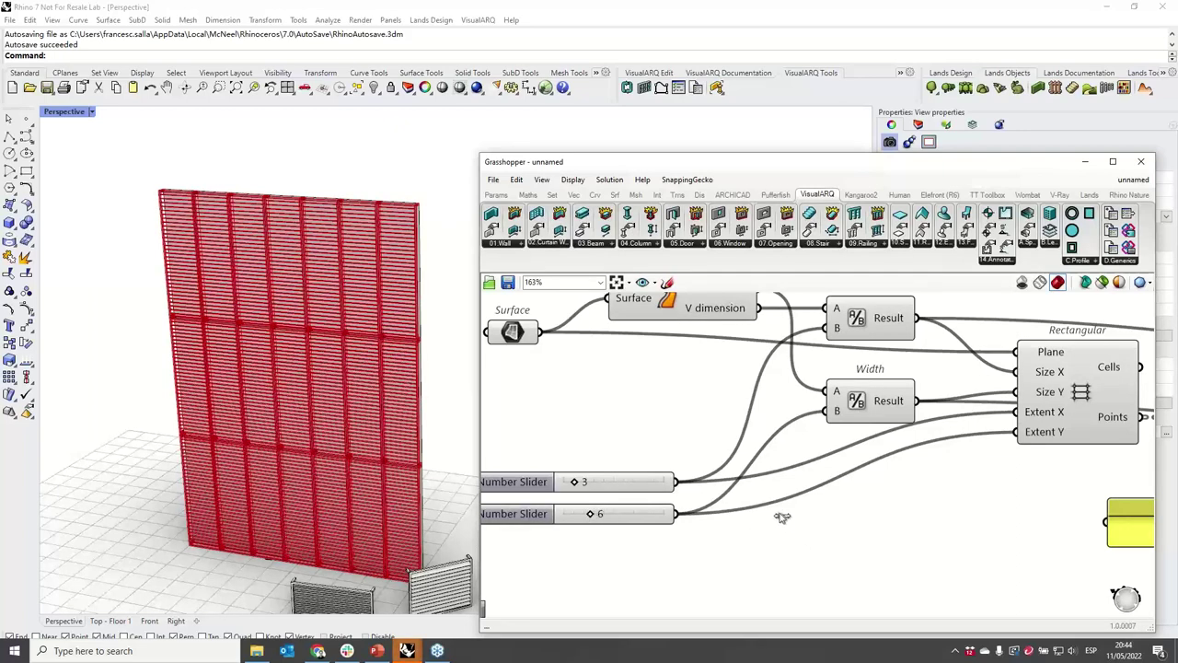
{"action": "left_click", "coordinate": [391, 437]}
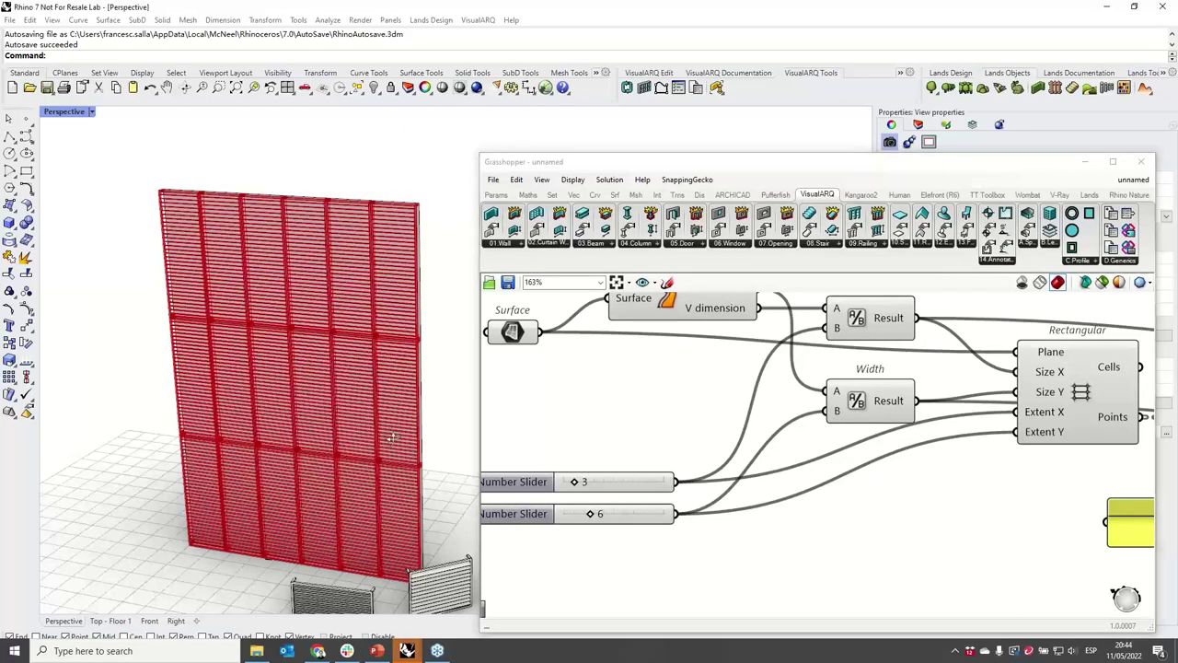
{"action": "scroll", "coordinate": [392, 437], "scroll_direction": "up", "scroll_amount": 5}
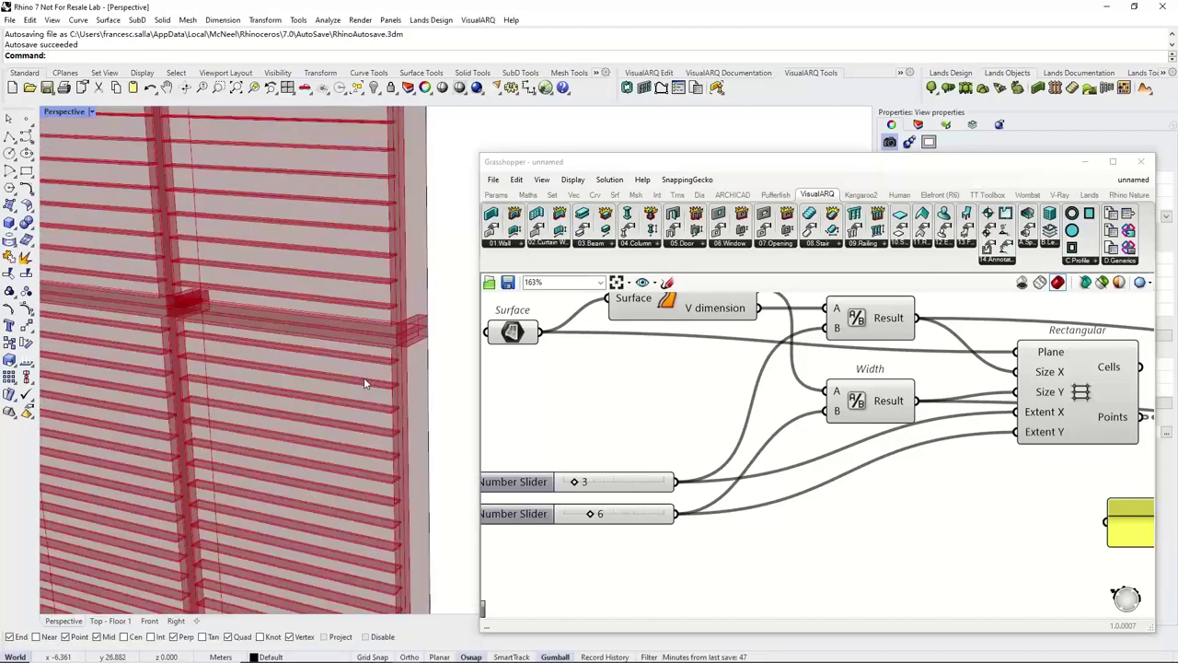
{"action": "scroll", "coordinate": [363, 384], "scroll_direction": "down", "scroll_amount": 5}
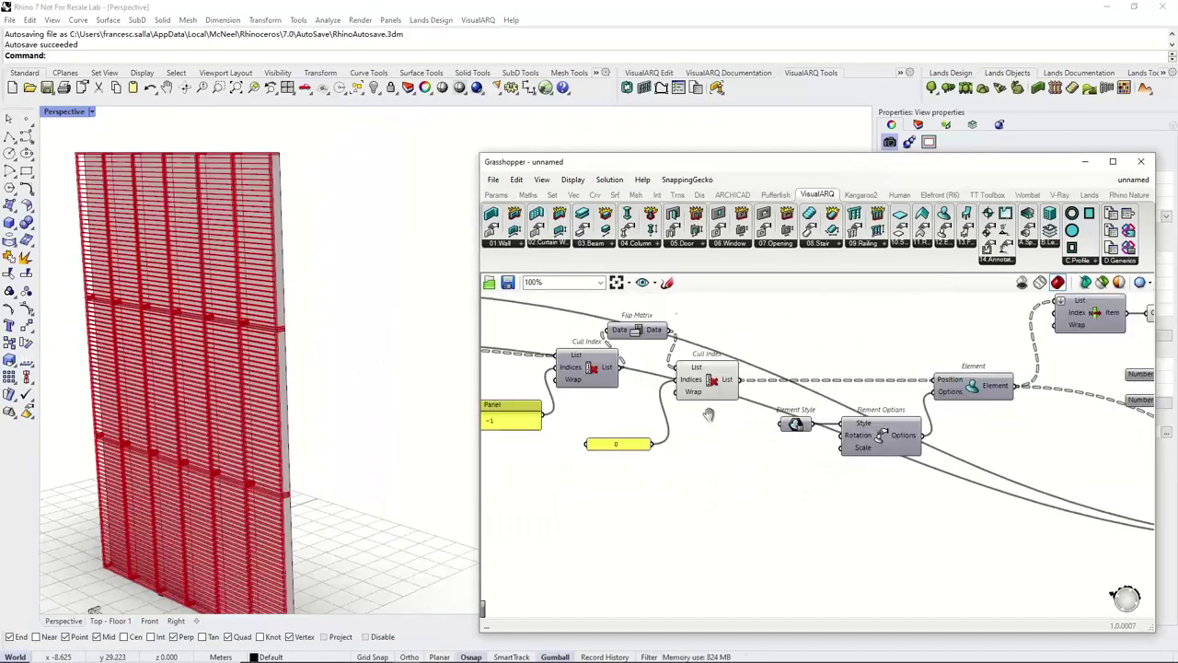
Duplicate the property List Item and an index slider, and connect the new slider to the copy's Index to pick the aperture property.
{"action": "right_click_drag", "start_coordinate": [709, 413], "coordinate": [515, 405]}
{"action": "right_click_drag", "start_coordinate": [1034, 458], "coordinate": [663, 423]}
{"action": "scroll", "coordinate": [900, 478], "scroll_direction": "up", "scroll_amount": 2}
{"action": "right_click_drag", "start_coordinate": [900, 479], "coordinate": [765, 446]}
{"action": "right_click_drag", "start_coordinate": [798, 497], "coordinate": [745, 502]}
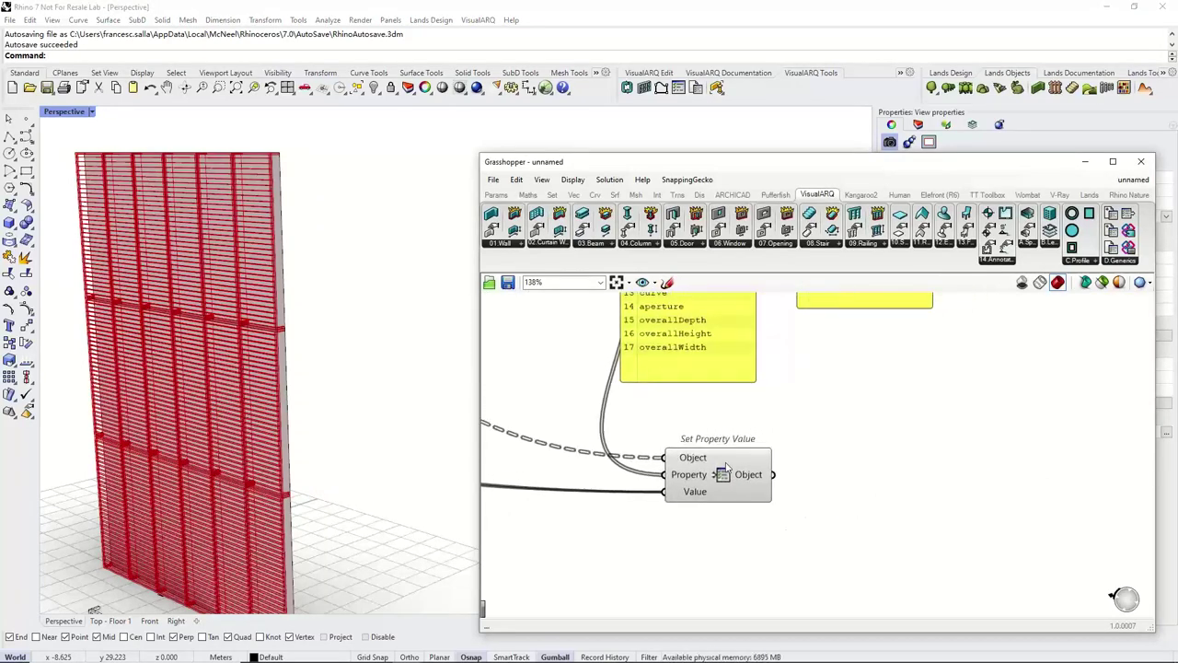
{"action": "scroll", "coordinate": [906, 396], "scroll_direction": "down", "scroll_amount": 3}
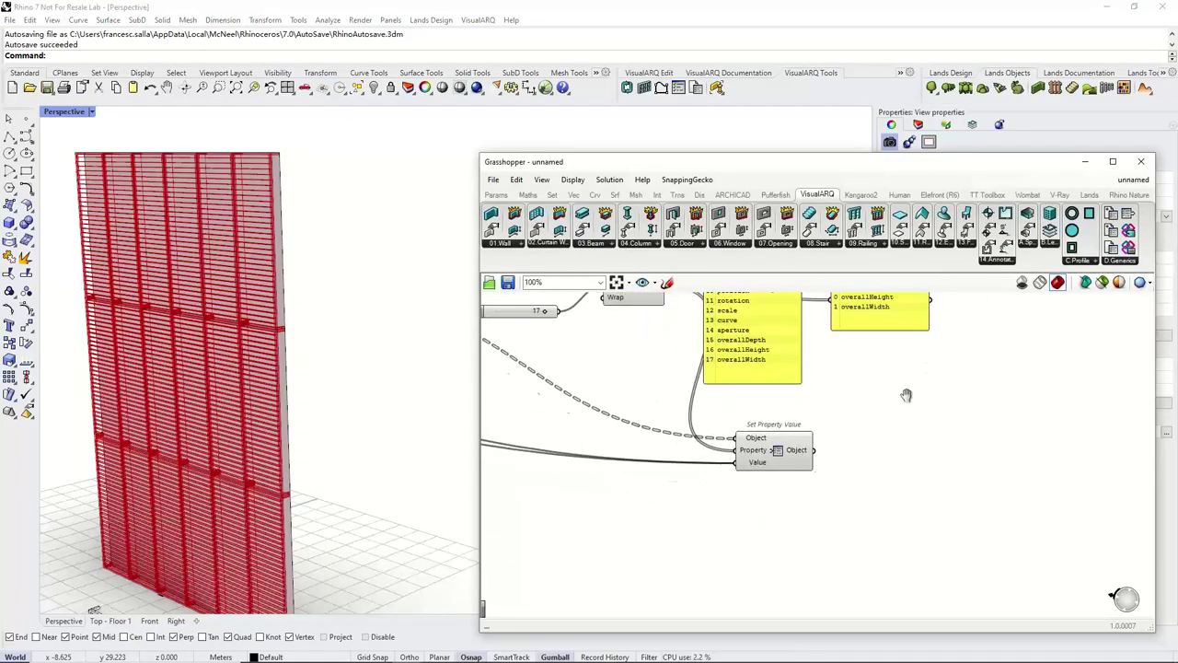
{"action": "right_click_drag", "start_coordinate": [783, 358], "coordinate": [798, 456]}
{"action": "scroll", "coordinate": [748, 408], "scroll_direction": "up", "scroll_amount": 2}
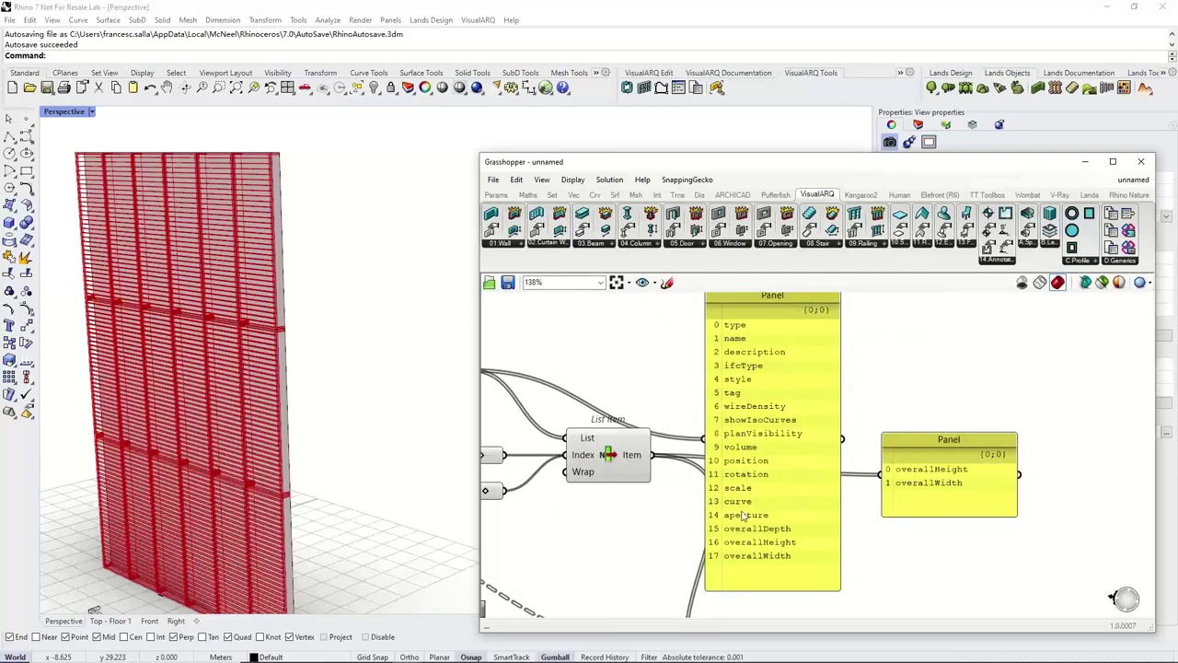
{"action": "right_click_drag", "start_coordinate": [742, 515], "coordinate": [827, 416]}
{"action": "left_click", "coordinate": [728, 393]}
{"action": "left_click_drag", "start_coordinate": [729, 394], "coordinate": [739, 465], "text": "alt"}
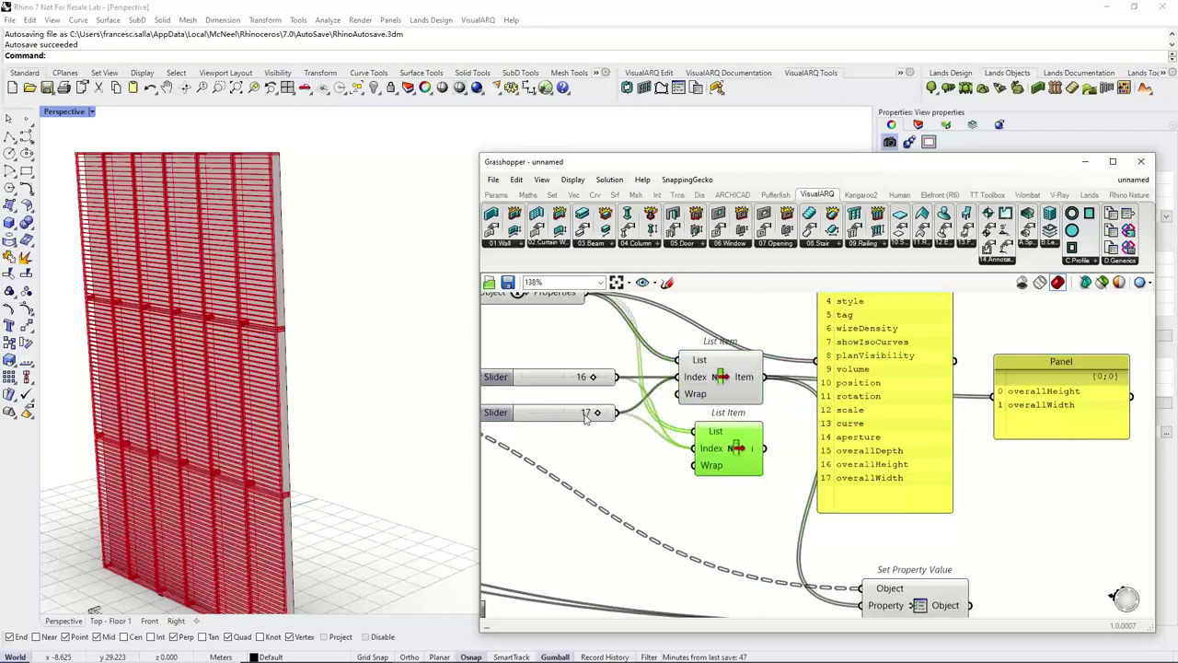
{"action": "left_click_drag", "start_coordinate": [581, 414], "coordinate": [698, 451]}
{"action": "right_click_drag", "start_coordinate": [756, 445], "coordinate": [648, 421]}
Duplicate the selected-properties panel, place the copy below it, and connect the new List Item's output to it.
{"action": "left_click", "coordinate": [978, 401]}
{"action": "key", "text": "ctrl+c"}
{"action": "key", "text": "ctrl+v"}
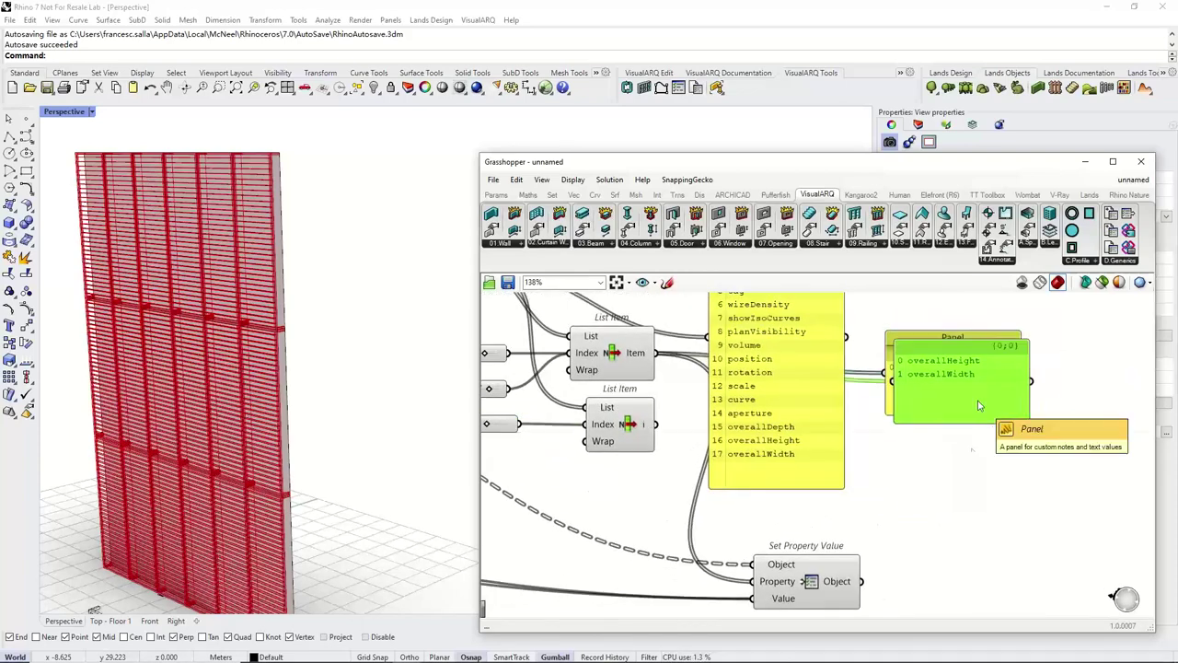
{"action": "left_click_drag", "start_coordinate": [978, 401], "coordinate": [984, 519]}
{"action": "left_click_drag", "start_coordinate": [655, 425], "coordinate": [899, 478]}
Highlight the Set Property Value component and reposition it slightly under the property list panel.
{"action": "right_click_drag", "start_coordinate": [936, 486], "coordinate": [839, 412]}
{"action": "left_click", "coordinate": [802, 438]}
{"action": "left_click", "coordinate": [731, 487]}
{"action": "left_click", "coordinate": [590, 397]}
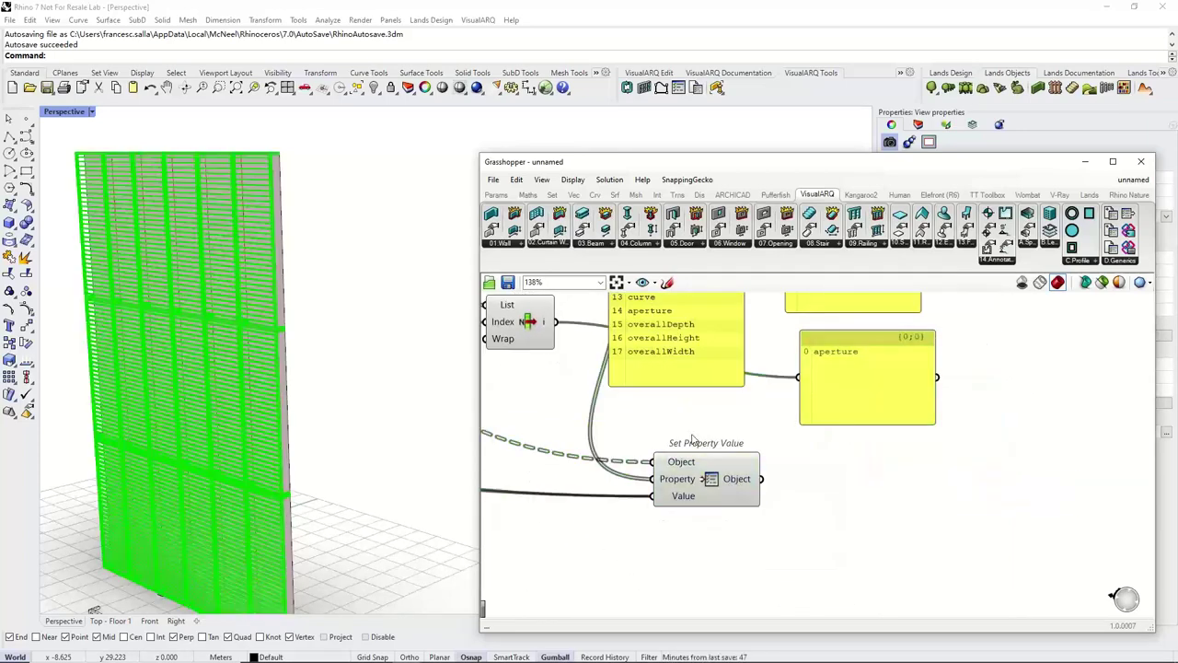
{"action": "right_click_drag", "start_coordinate": [589, 398], "coordinate": [631, 422]}
{"action": "left_click", "coordinate": [711, 492]}
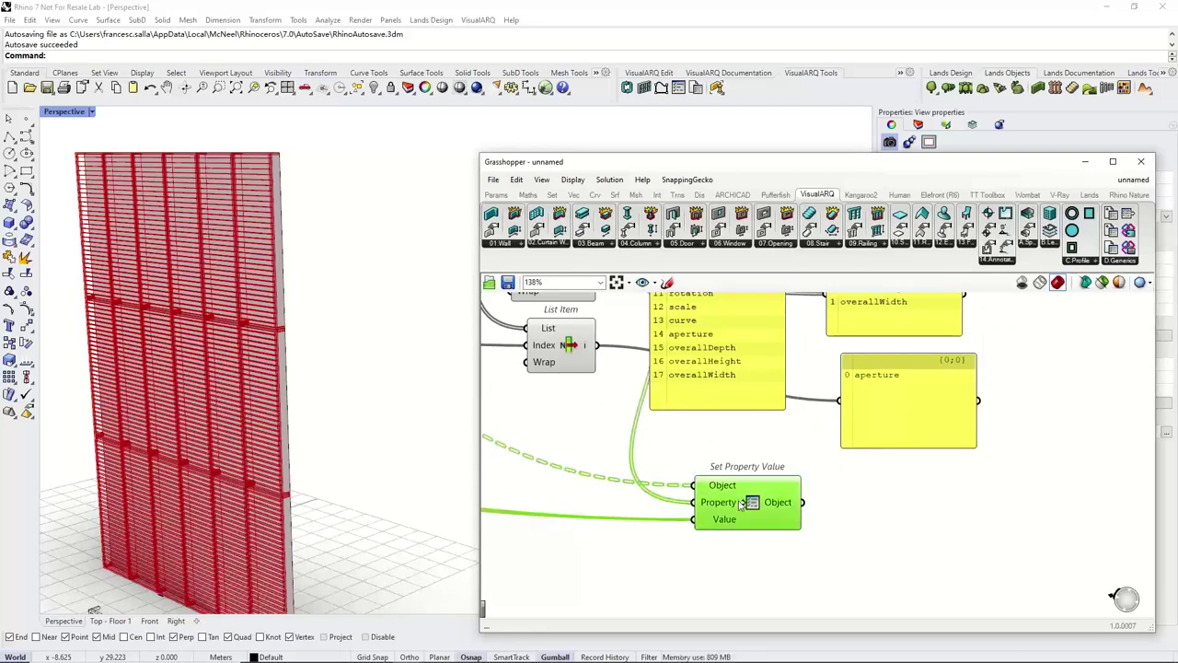
{"action": "left_click", "coordinate": [729, 439]}
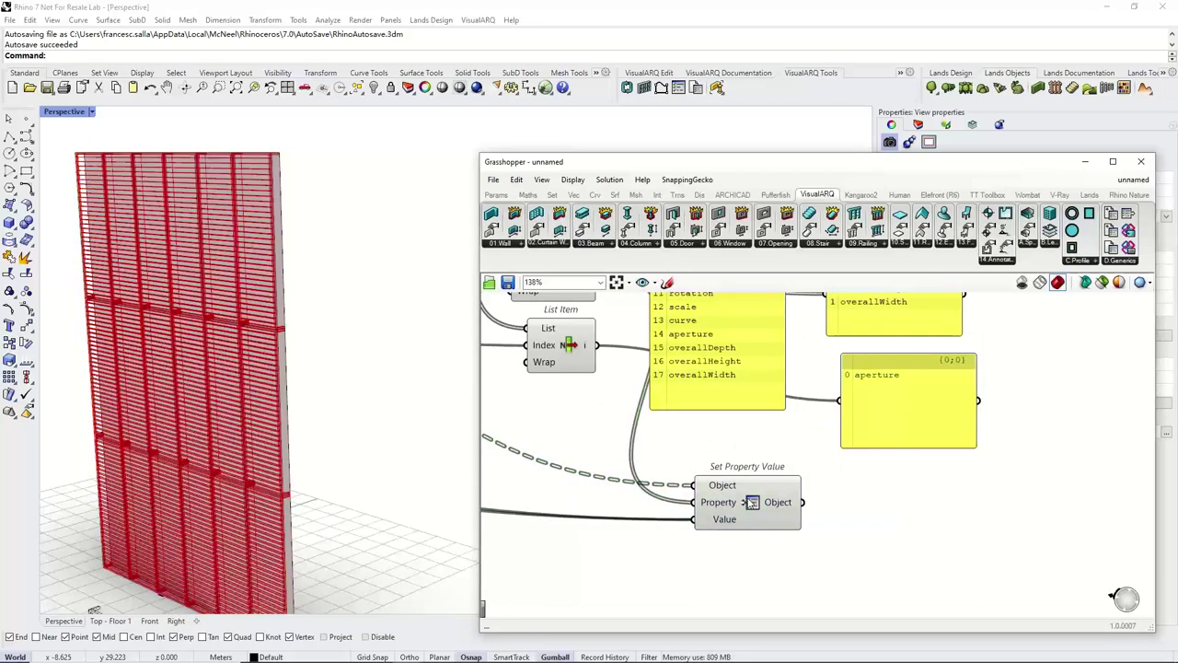
{"action": "left_click_drag", "start_coordinate": [752, 502], "coordinate": [736, 495]}
{"action": "left_click", "coordinate": [736, 445]}
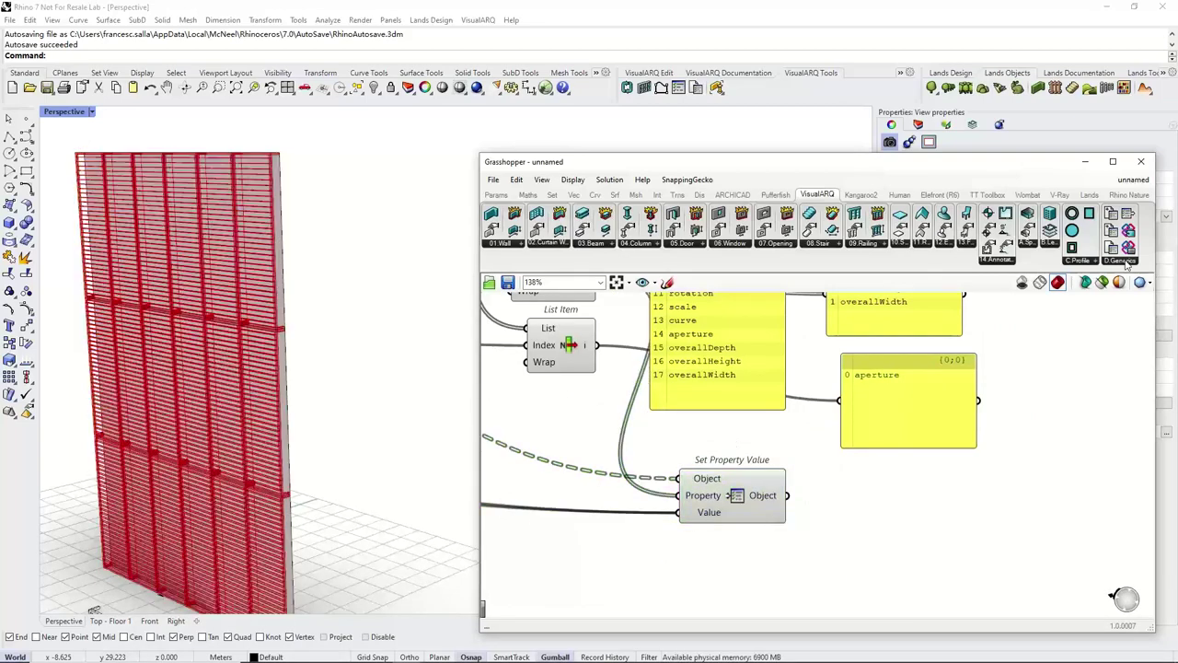
Add a second Set Property Value component beside the first and feed the first one's Object output into its Object input.
{"action": "left_click", "coordinate": [1119, 261]}
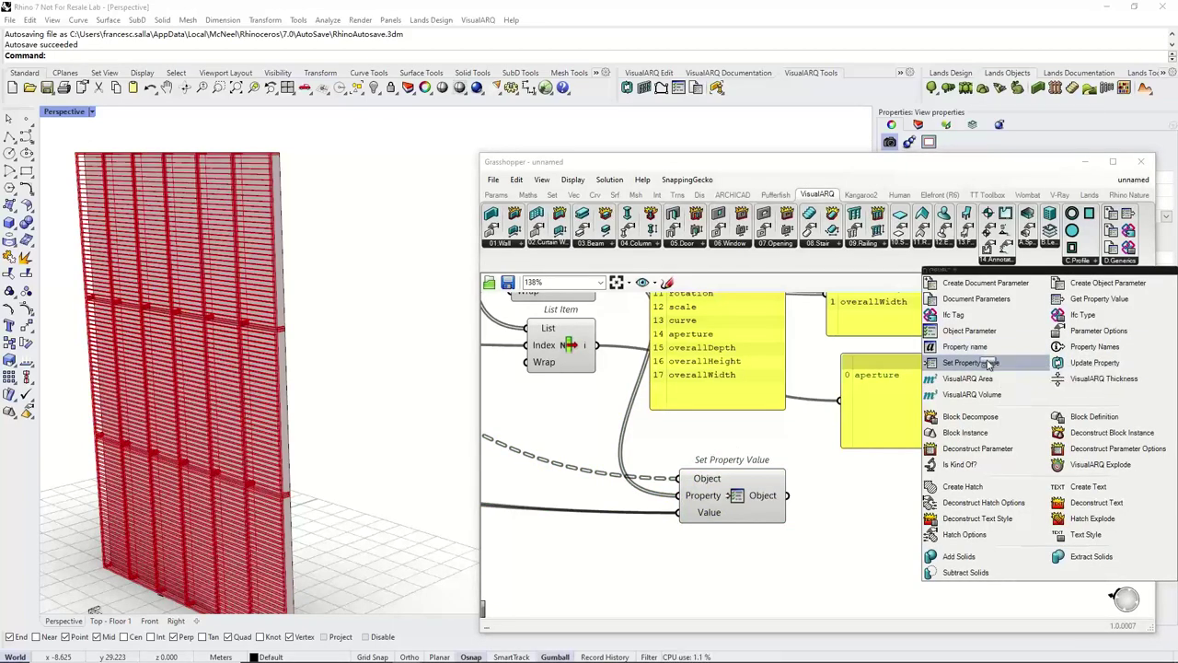
{"action": "left_click_drag", "start_coordinate": [993, 362], "coordinate": [902, 538]}
{"action": "right_click_drag", "start_coordinate": [904, 533], "coordinate": [943, 453]}
{"action": "left_click_drag", "start_coordinate": [941, 462], "coordinate": [936, 515]}
{"action": "scroll", "coordinate": [865, 463], "scroll_direction": "down", "scroll_amount": 1}
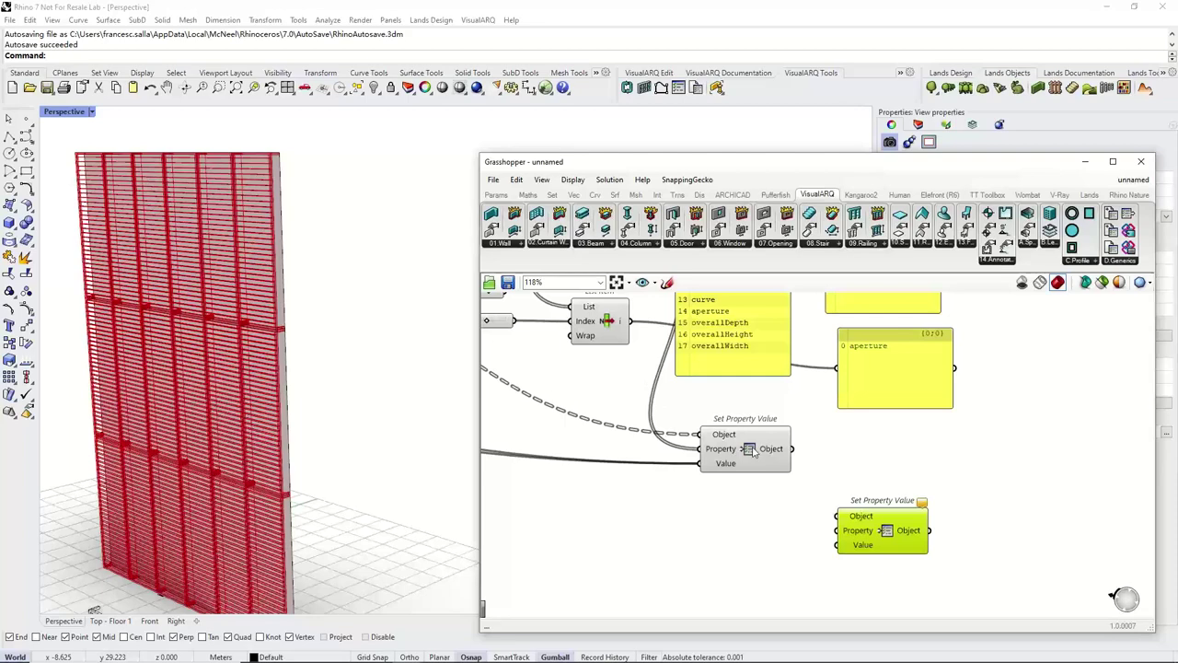
{"action": "left_click_drag", "start_coordinate": [753, 450], "coordinate": [858, 488]}
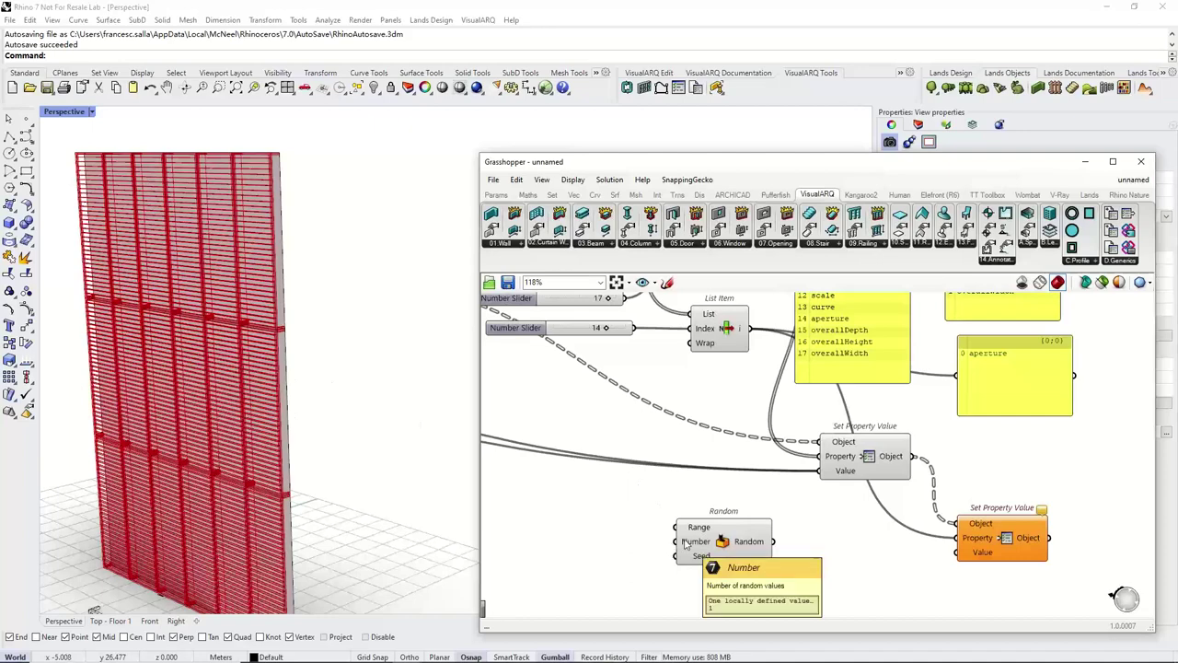
Move the Random component closer to the second Set Property Value component and add a List Length component just above it.
{"action": "right_click_drag", "start_coordinate": [678, 512], "coordinate": [668, 525]}
{"action": "left_click_drag", "start_coordinate": [720, 560], "coordinate": [769, 566]}
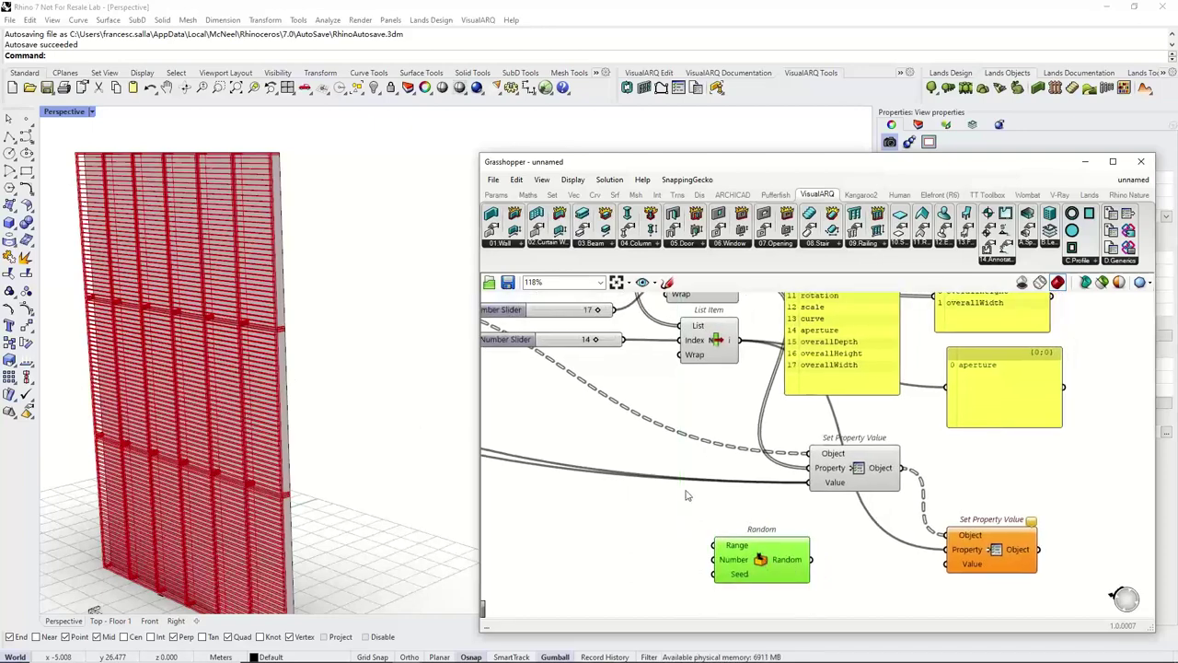
{"action": "scroll", "coordinate": [791, 465], "scroll_direction": "down", "scroll_amount": 2}
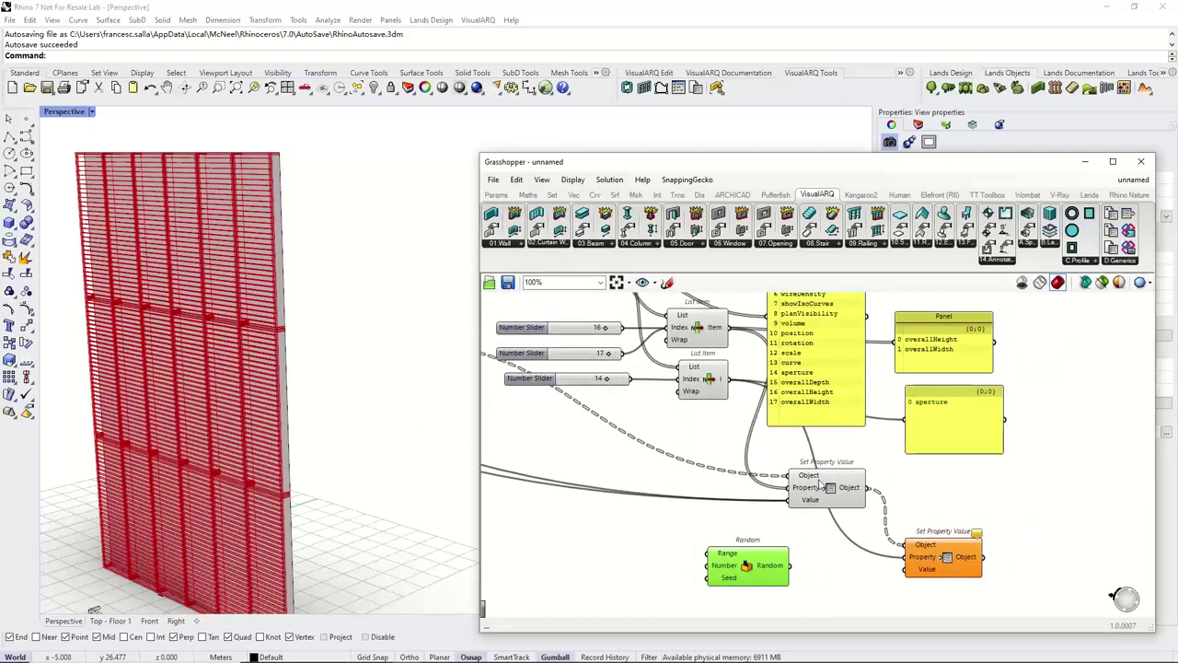
{"action": "left_click", "coordinate": [819, 483]}
{"action": "double_click", "coordinate": [661, 517]}
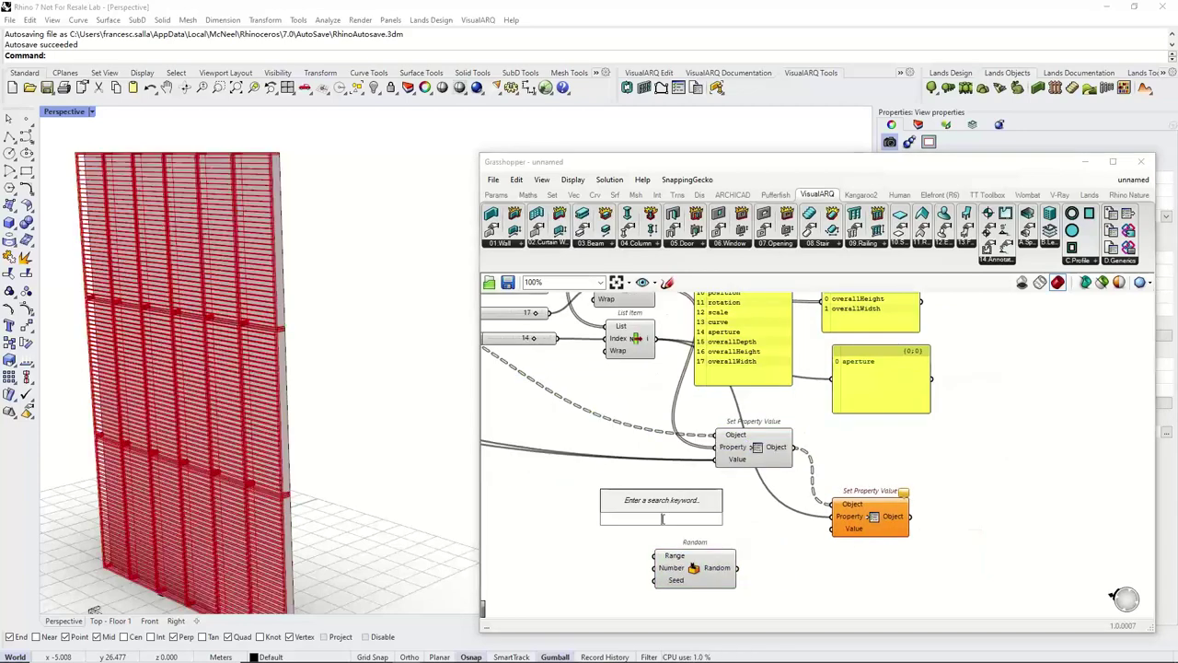
{"action": "type", "text": "list le"}
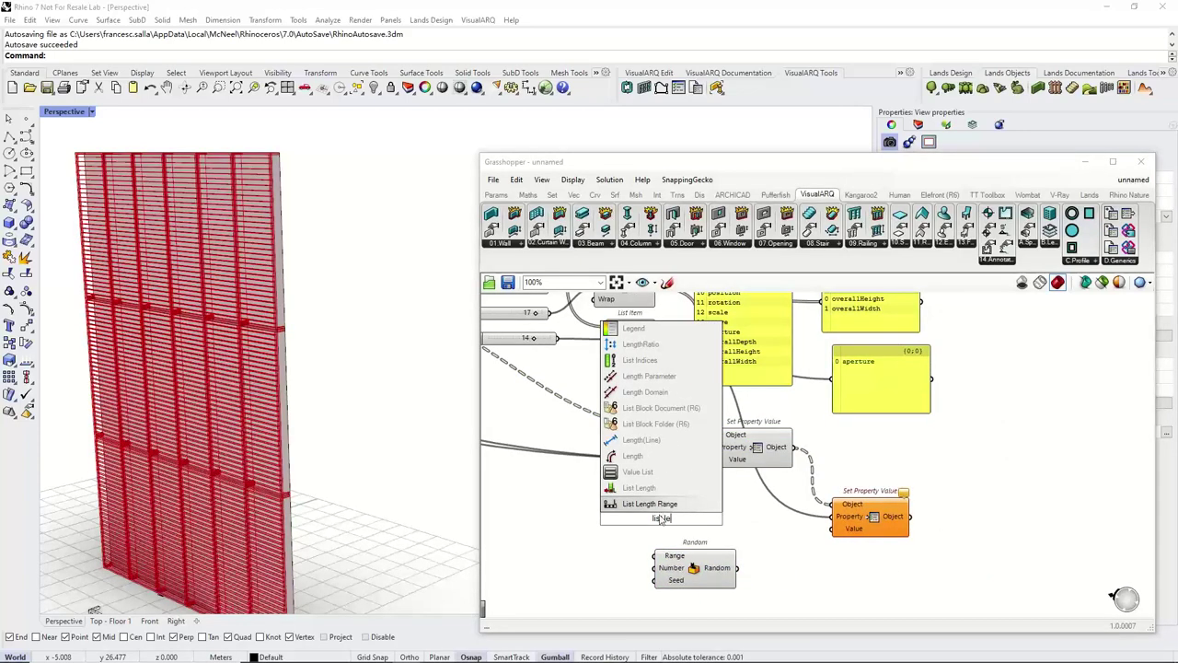
{"action": "left_click", "coordinate": [660, 488]}
Spread out the second Set Property Value, Random and List Length components to leave room for wiring between them.
{"action": "right_click_drag", "start_coordinate": [764, 506], "coordinate": [709, 476]}
{"action": "left_click_drag", "start_coordinate": [814, 478], "coordinate": [911, 481]}
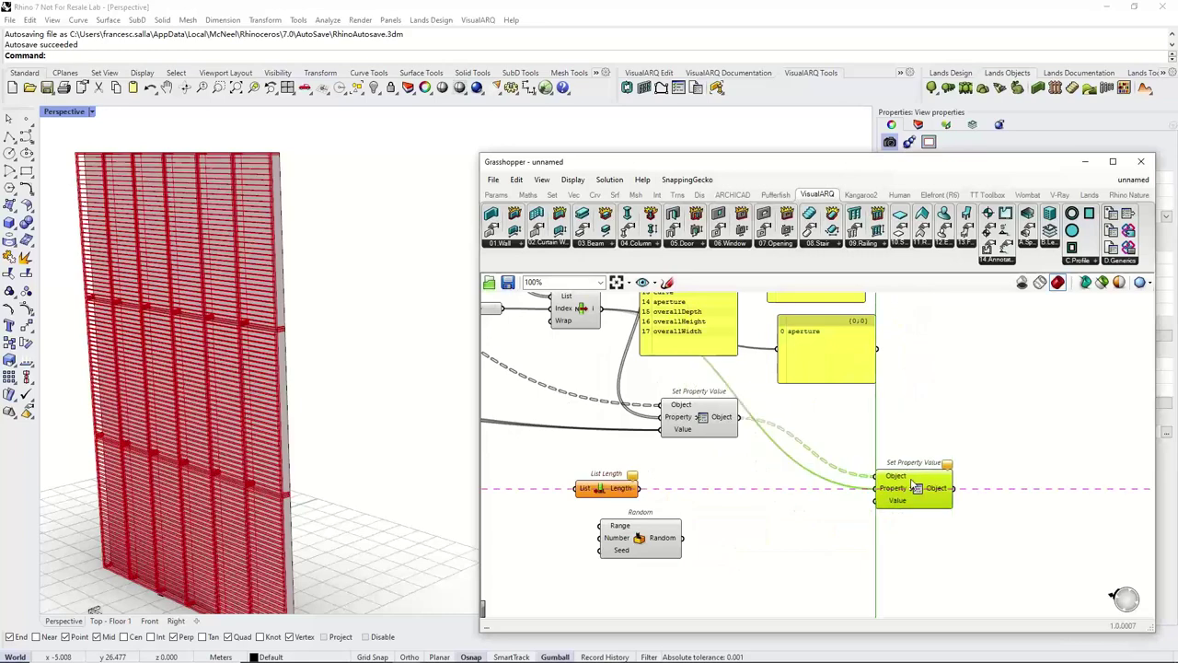
{"action": "left_click_drag", "start_coordinate": [639, 539], "coordinate": [777, 561]}
{"action": "left_click_drag", "start_coordinate": [602, 489], "coordinate": [703, 500]}
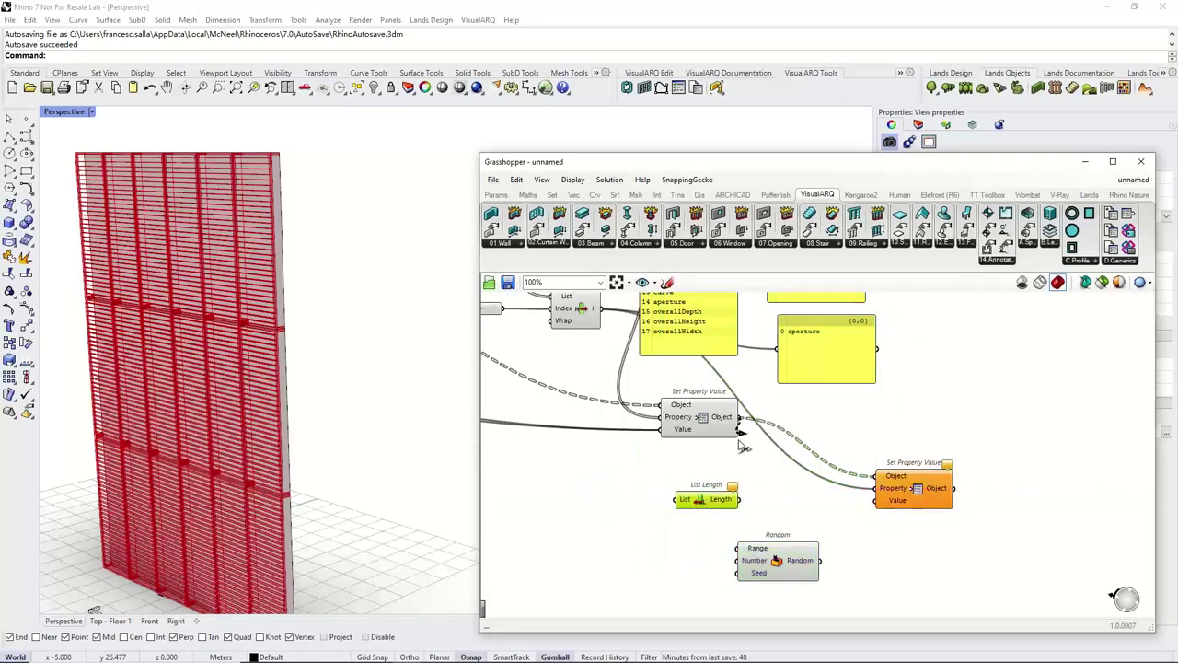
Feed the first Set Property Value's Object output into a flattened List Length input, and connect Length to Random's Number input.
{"action": "left_click_drag", "start_coordinate": [739, 417], "coordinate": [685, 498]}
{"action": "right_click", "coordinate": [685, 499]}
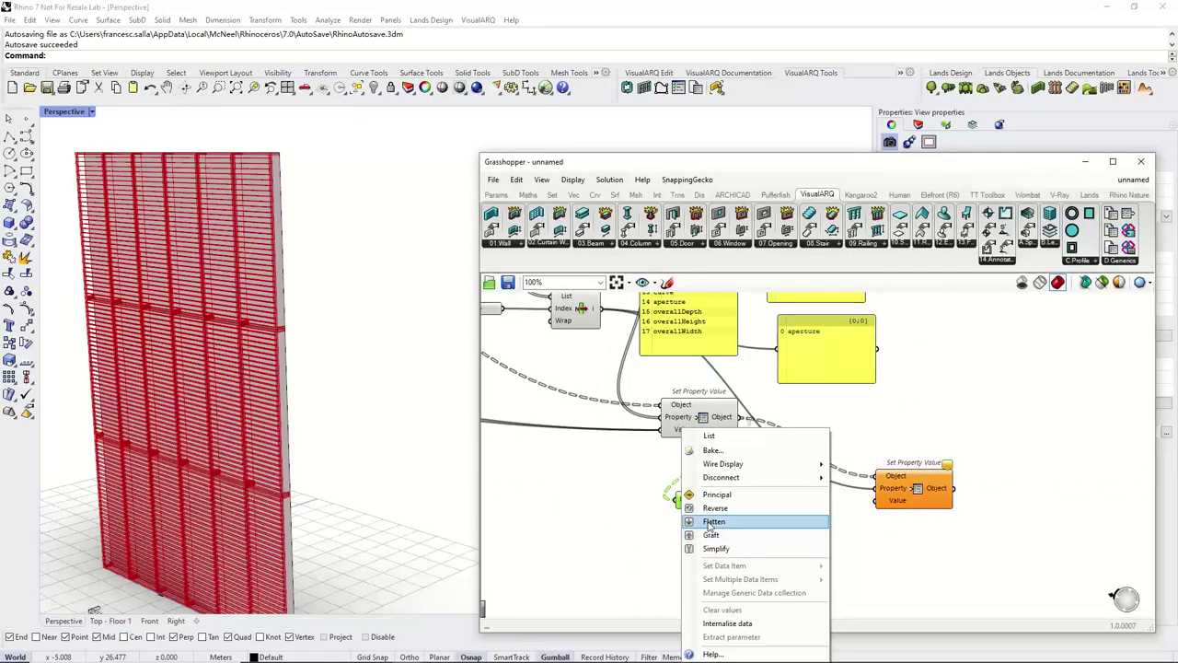
{"action": "left_click", "coordinate": [709, 523]}
{"action": "right_click_drag", "start_coordinate": [730, 506], "coordinate": [743, 439]}
{"action": "mouse_move", "coordinate": [714, 489]}
{"action": "scroll", "coordinate": [725, 447], "scroll_direction": "up", "scroll_amount": 1}
{"action": "left_click_drag", "start_coordinate": [733, 437], "coordinate": [731, 508]}
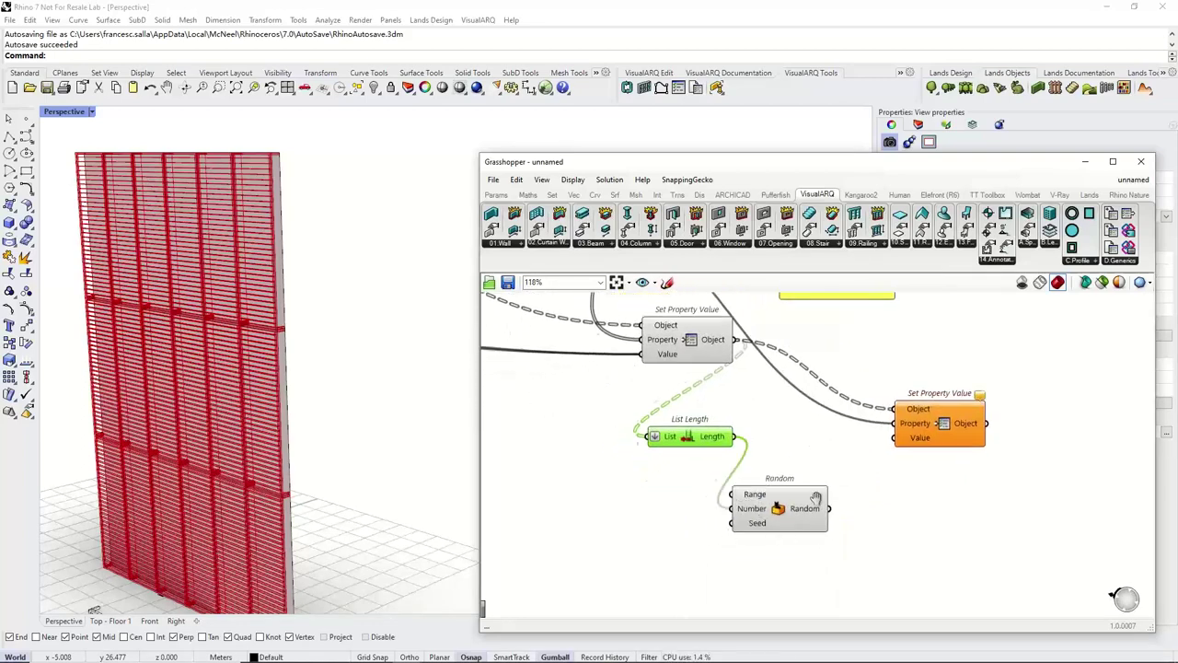
Connect the Random output to the second Set Property Value's Value input and check the generated numbers.
{"action": "right_click_drag", "start_coordinate": [758, 523], "coordinate": [732, 524]}
{"action": "mouse_move", "coordinate": [743, 473]}
{"action": "right_mouse_down"}
{"action": "mouse_move", "coordinate": [758, 490]}
{"action": "mouse_move", "coordinate": [774, 475]}
{"action": "mouse_move", "coordinate": [762, 483]}
{"action": "right_mouse_up"}
{"action": "left_click", "coordinate": [760, 471]}
{"action": "left_click_drag", "start_coordinate": [754, 543], "coordinate": [868, 488]}
{"action": "left_click", "coordinate": [856, 513]}
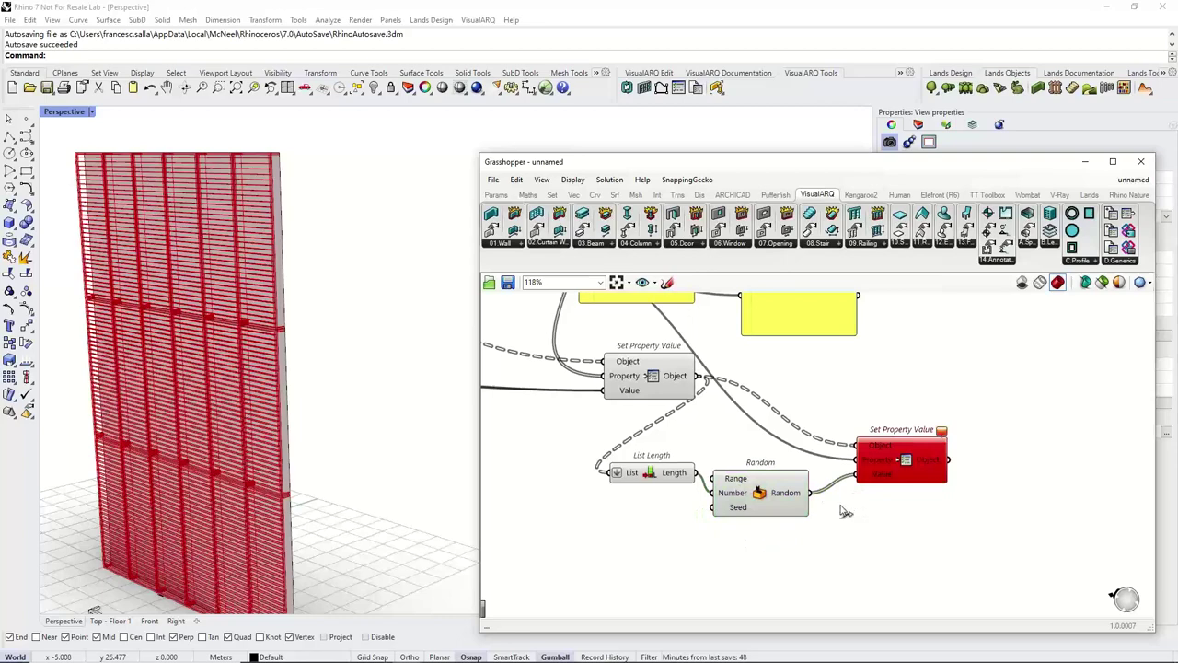
{"action": "mouse_move", "coordinate": [803, 497]}
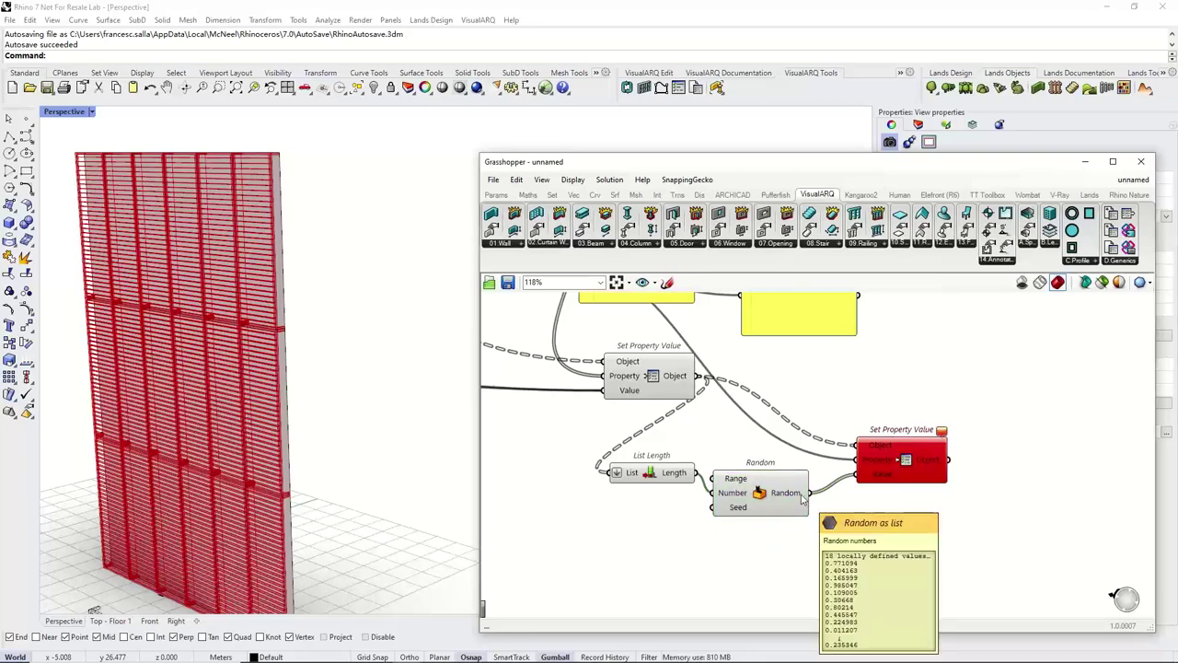
Graft the Object, Property and Value inputs of the second Set Property Value component.
{"action": "scroll", "coordinate": [884, 459], "scroll_direction": "up", "scroll_amount": 3}
{"action": "right_click", "coordinate": [863, 444]}
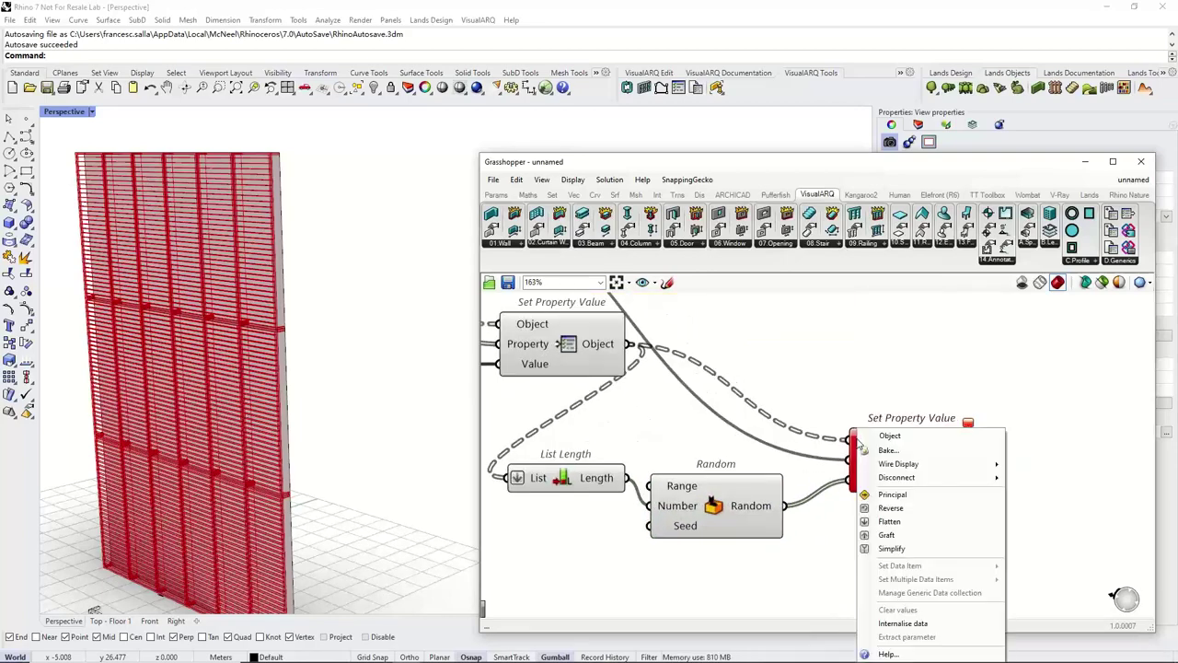
{"action": "left_click", "coordinate": [877, 529]}
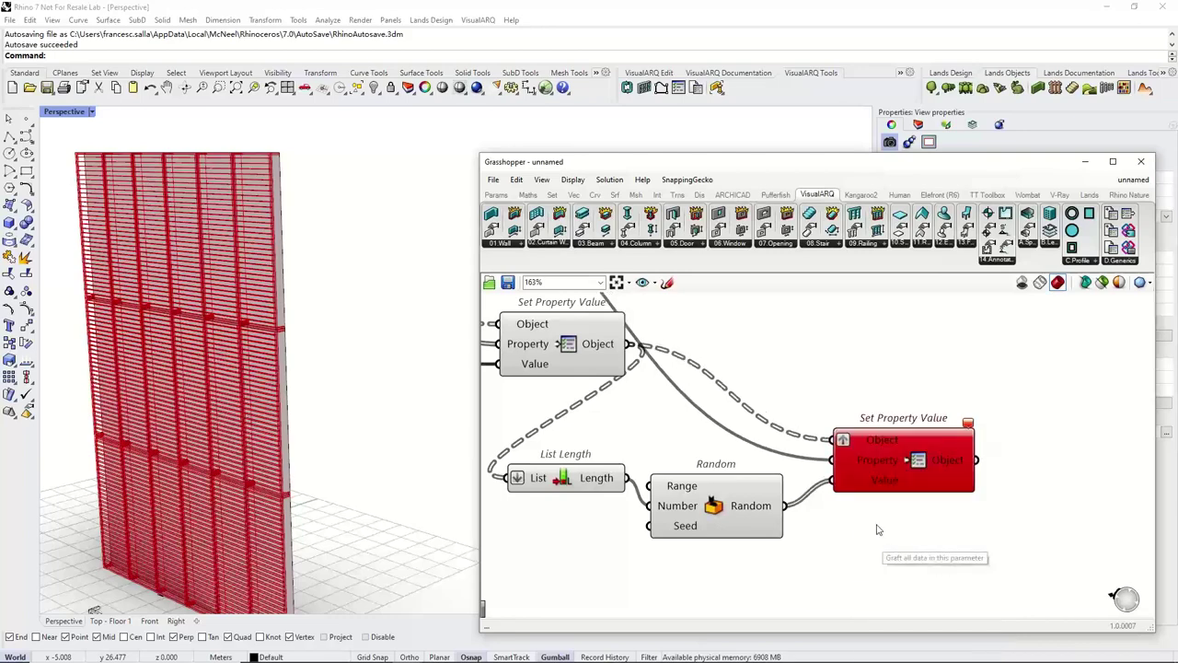
{"action": "right_click", "coordinate": [839, 459]}
{"action": "left_click", "coordinate": [865, 530]}
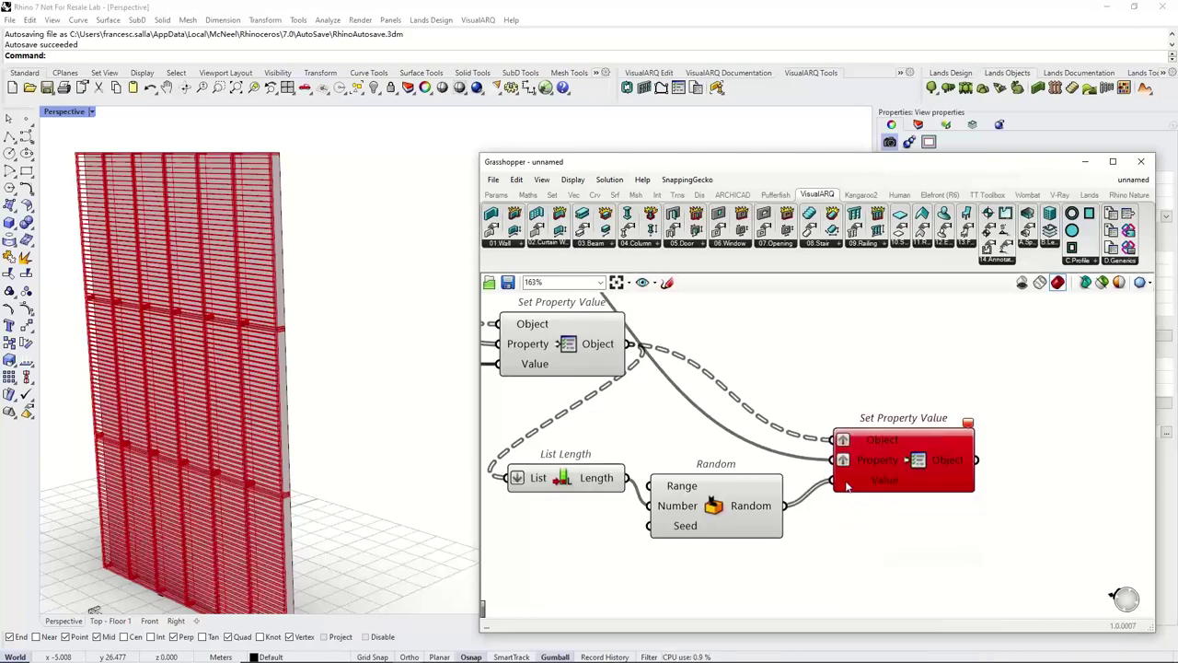
{"action": "right_click", "coordinate": [844, 480]}
{"action": "left_click", "coordinate": [870, 532]}
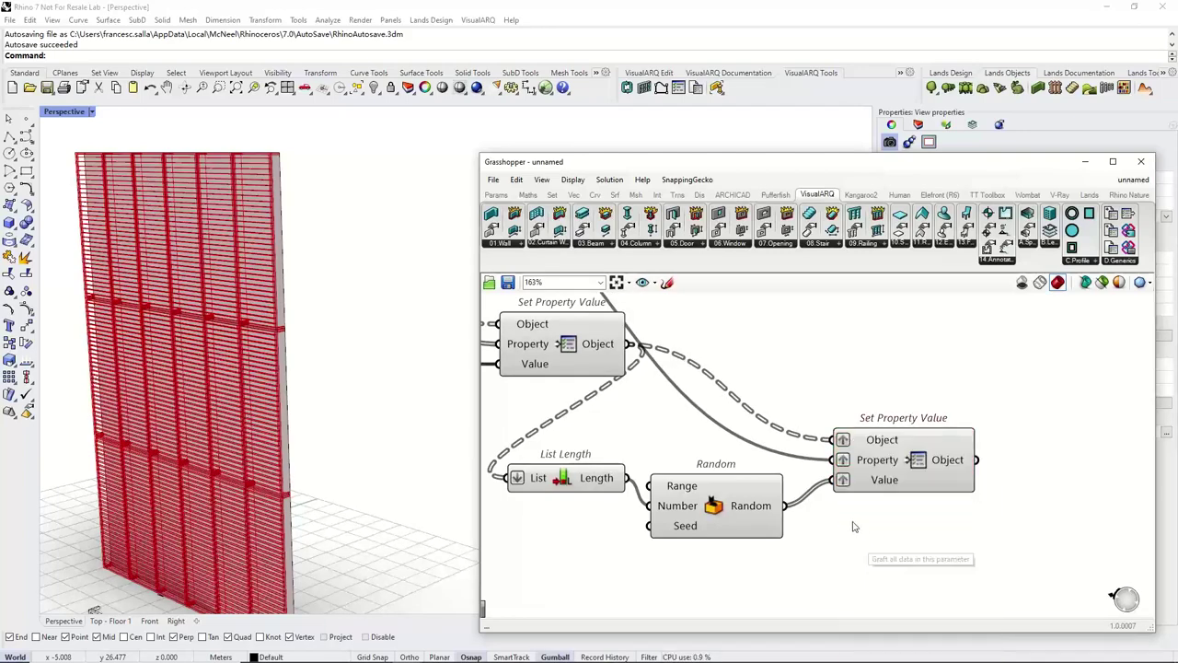
Turn off the preview of the first Set Property Value component and inspect the randomised louvre apertures in the Rhino viewport.
{"action": "right_click_drag", "start_coordinate": [746, 409], "coordinate": [775, 416]}
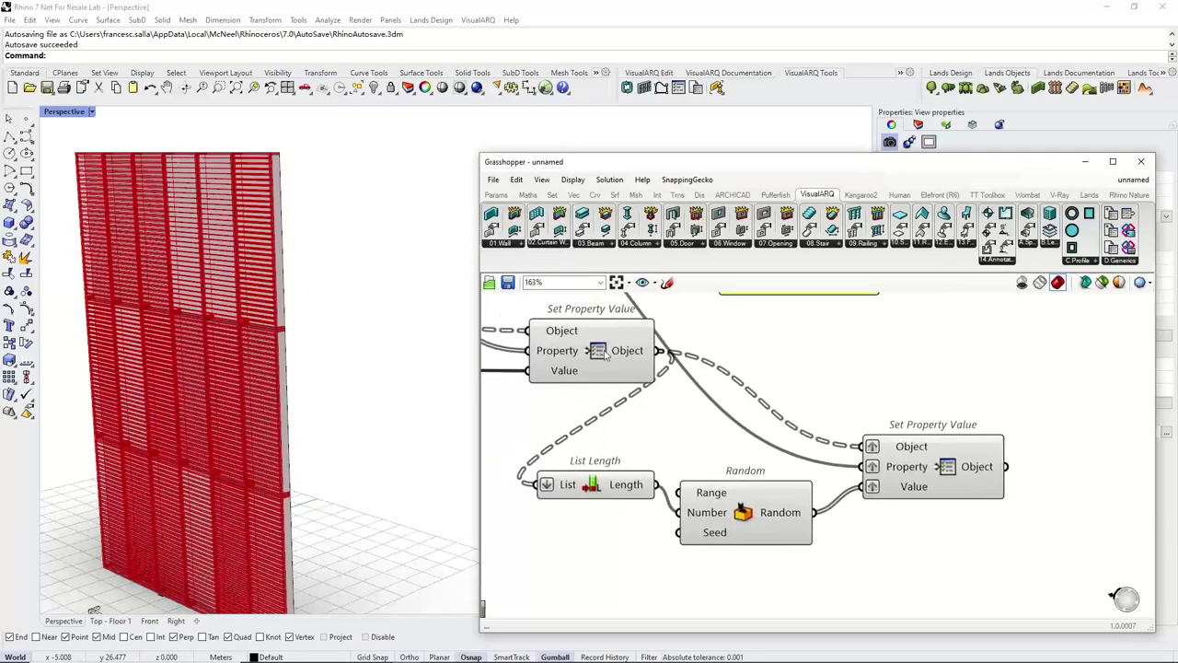
{"action": "middle_click", "coordinate": [604, 350]}
{"action": "left_click", "coordinate": [627, 326]}
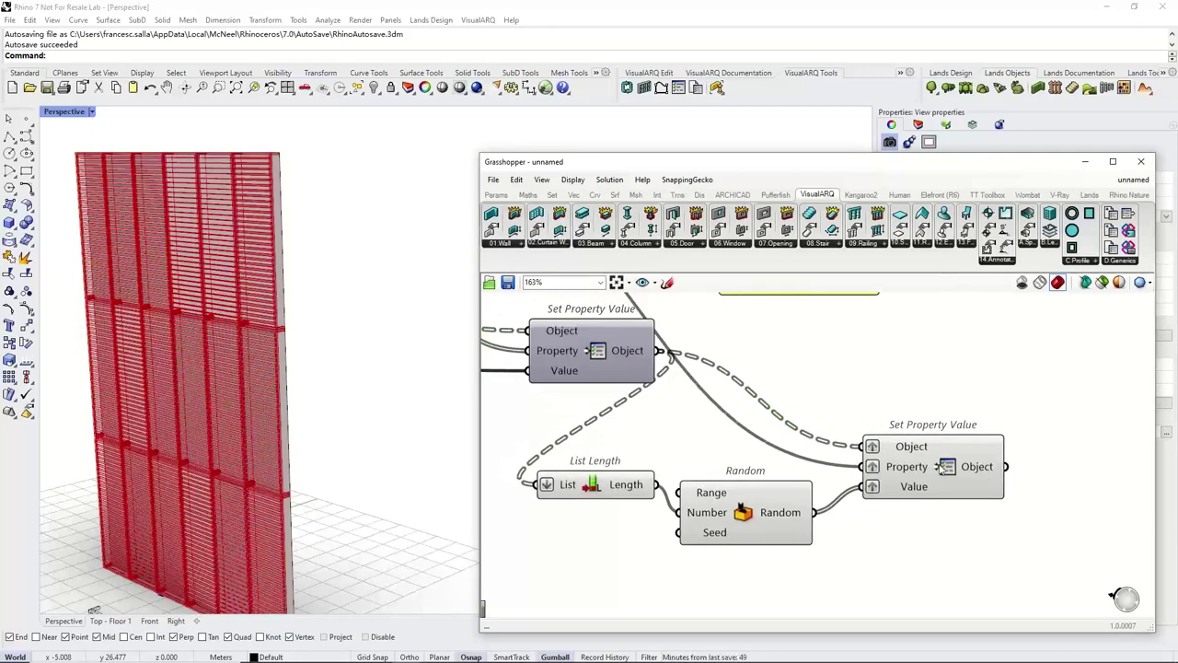
{"action": "left_click", "coordinate": [941, 465]}
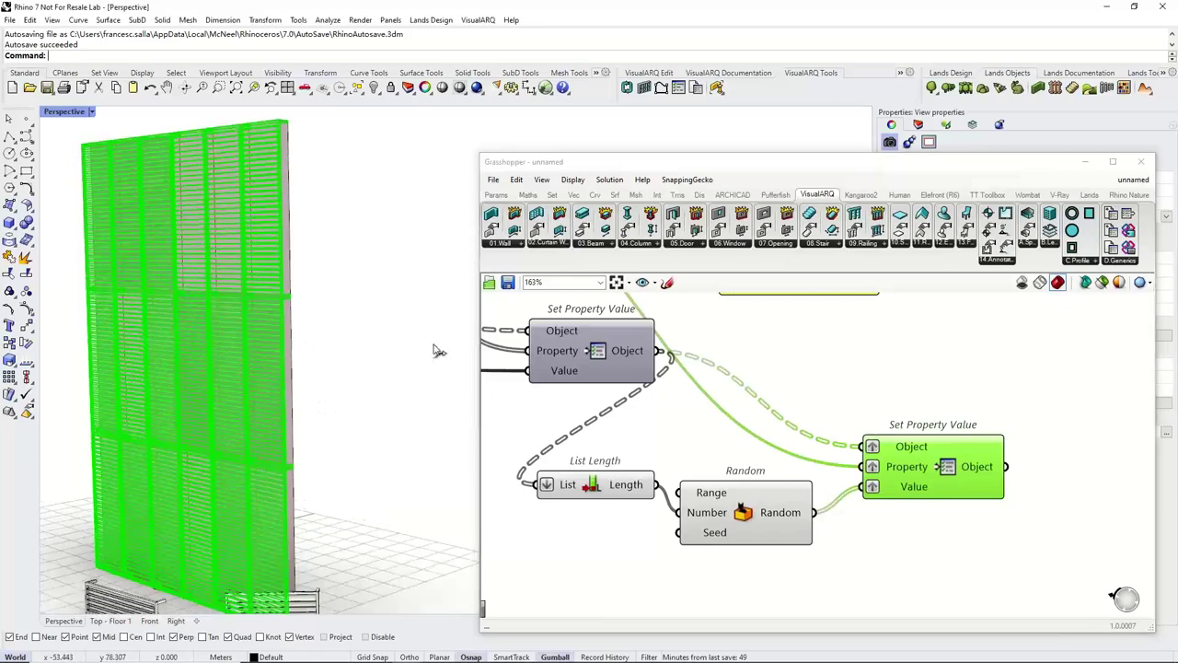
{"action": "left_click", "coordinate": [862, 373]}
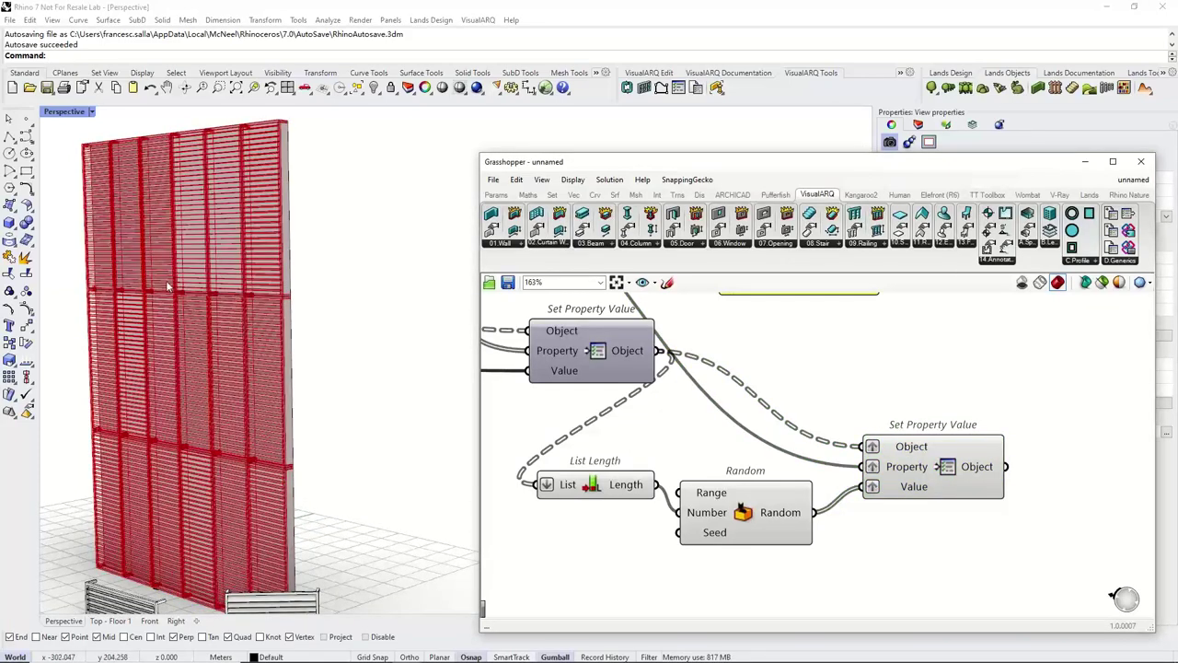
{"action": "left_click", "coordinate": [202, 334]}
{"action": "right_click_drag", "start_coordinate": [203, 334], "coordinate": [275, 308]}
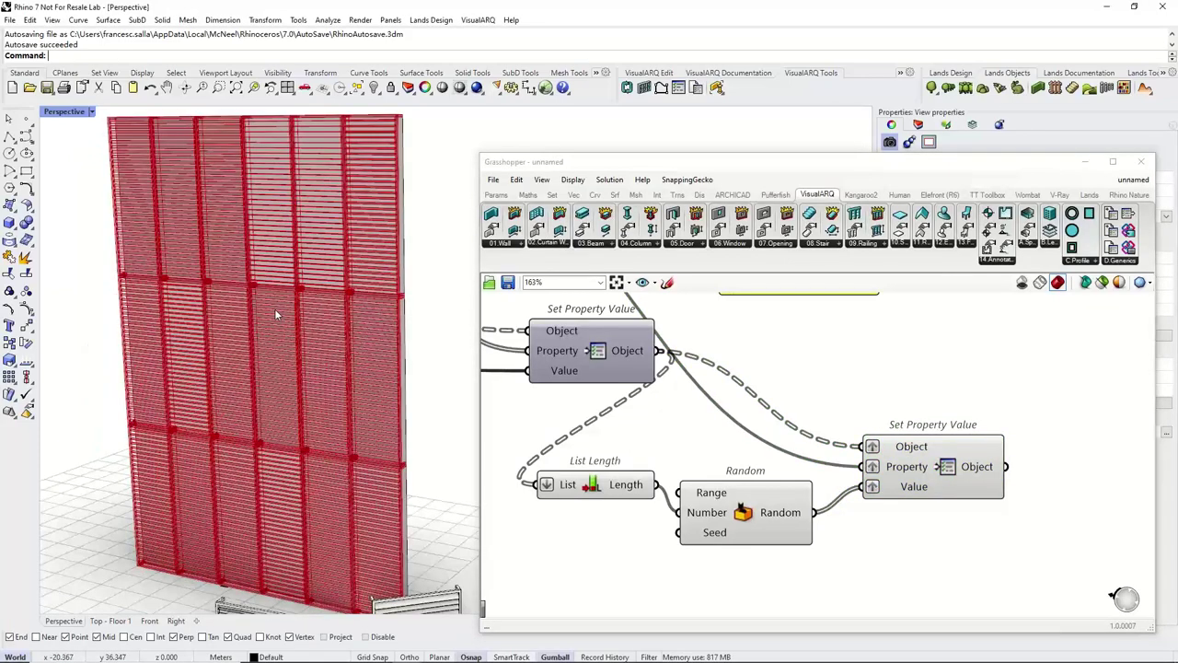
Bake the louvres from the second Set Property Value component into the Rhino model.
{"action": "right_click_drag", "start_coordinate": [598, 383], "coordinate": [550, 380]}
{"action": "left_click", "coordinate": [905, 456]}
{"action": "middle_click", "coordinate": [904, 456]}
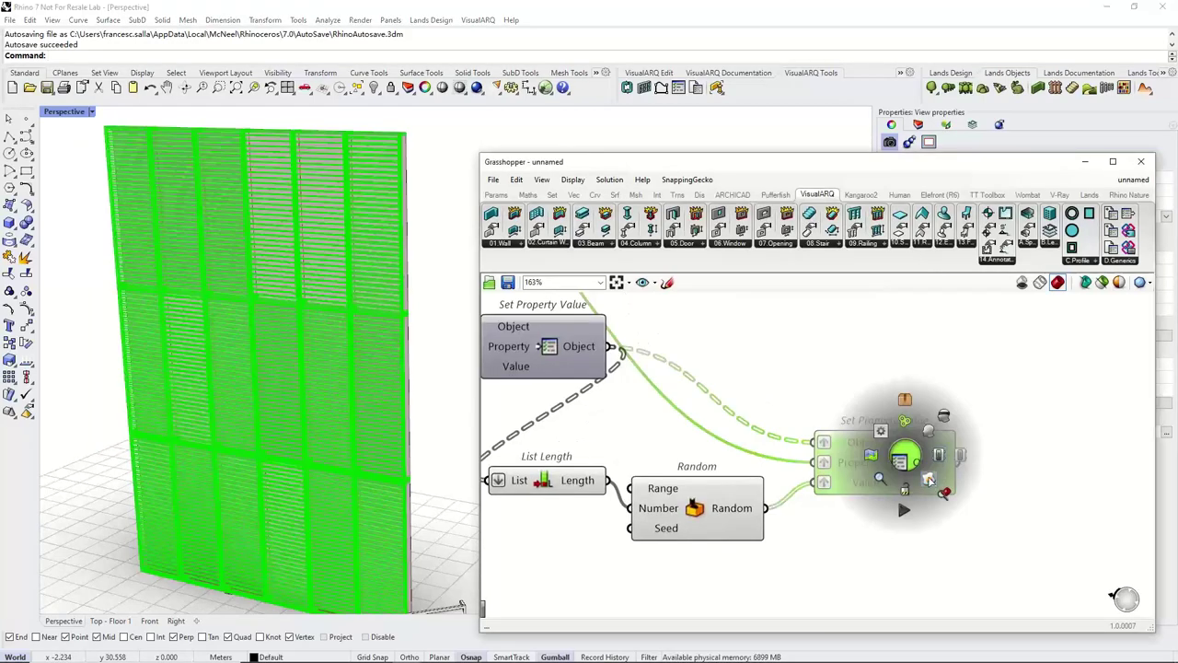
{"action": "left_click", "coordinate": [929, 478]}
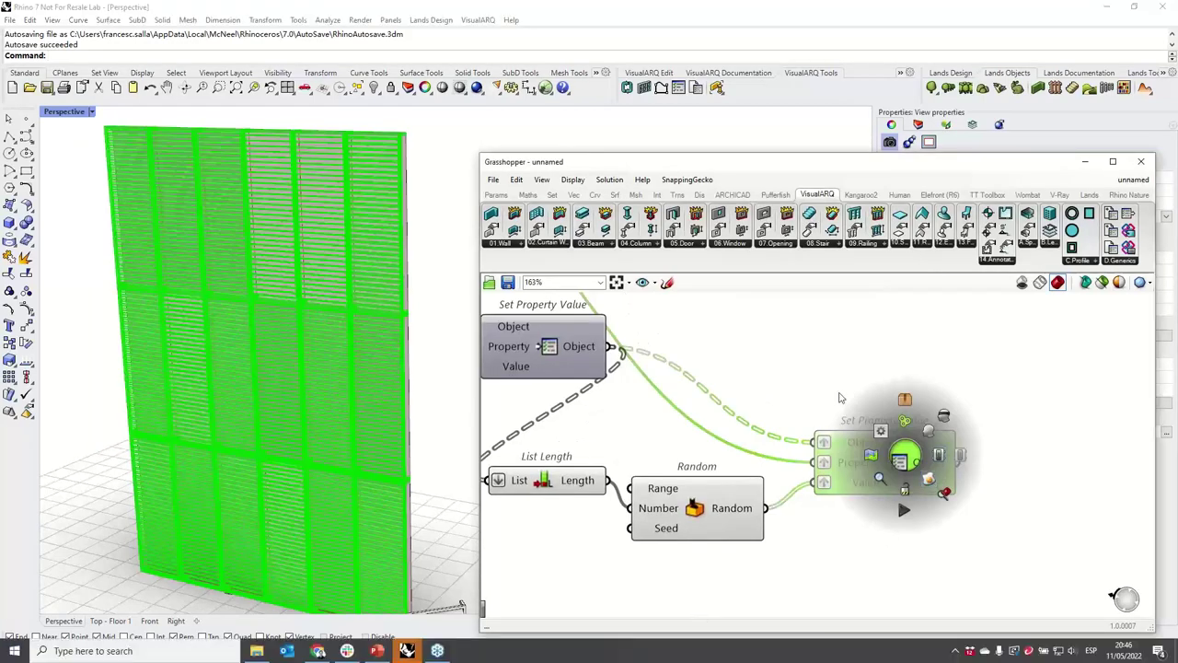
Close the Grasshopper editor and hide the flat surface behind the baked louvres to inspect their apertures.
{"action": "left_click", "coordinate": [1140, 164]}
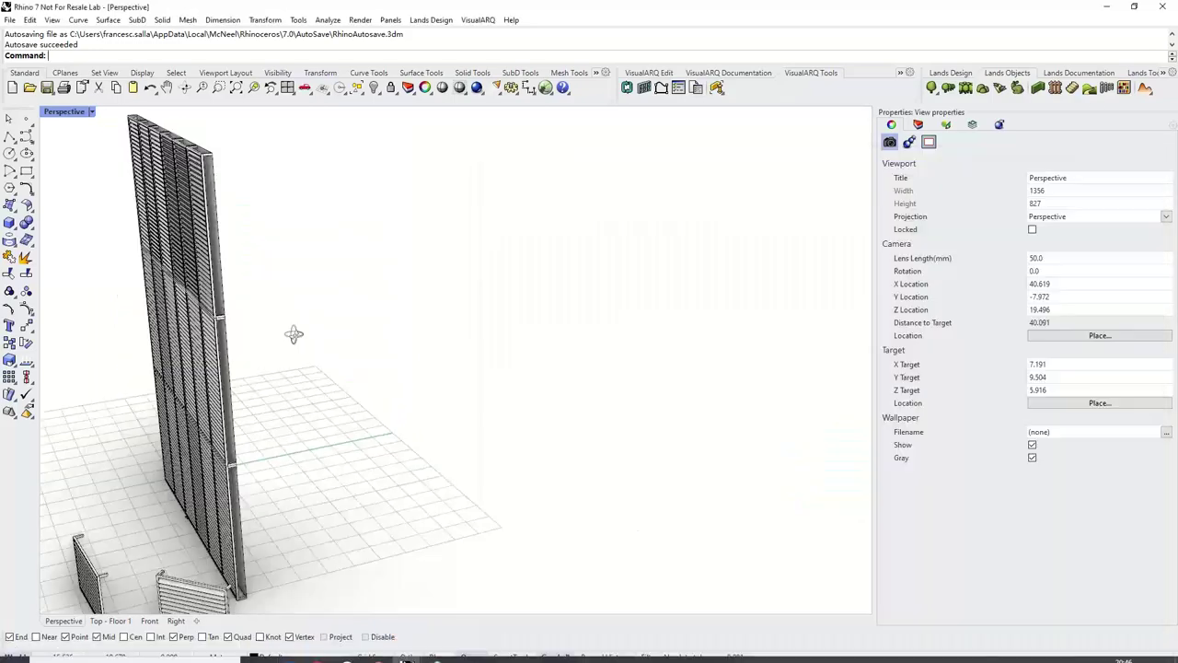
{"action": "left_click", "coordinate": [242, 263]}
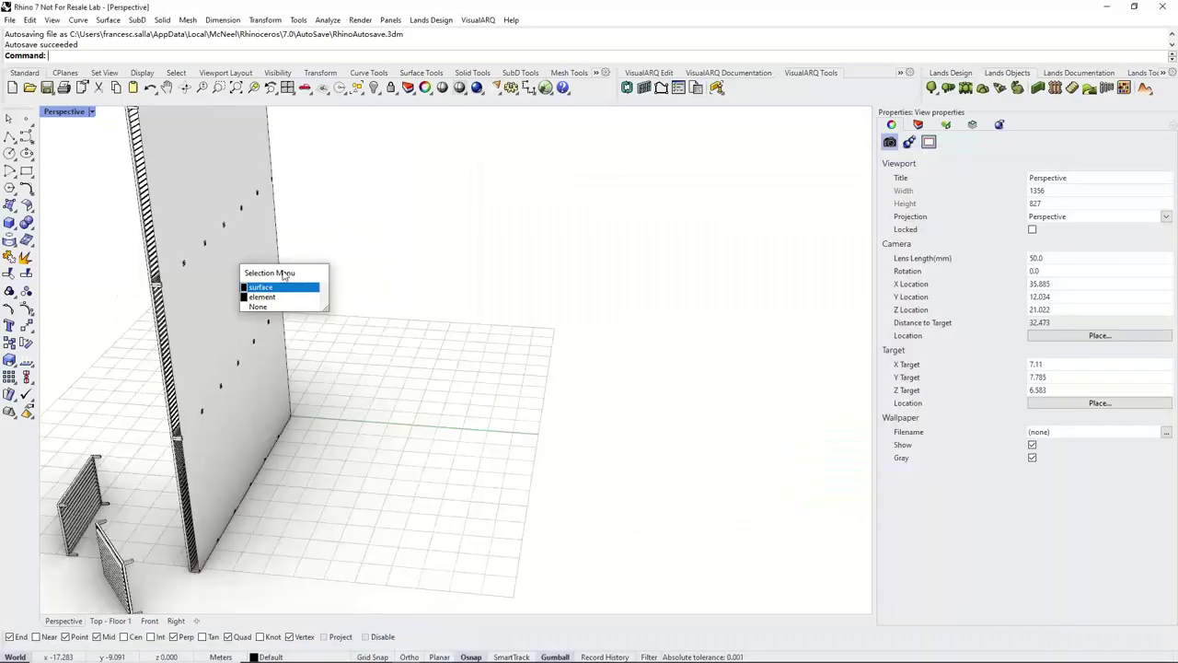
{"action": "left_click", "coordinate": [266, 284]}
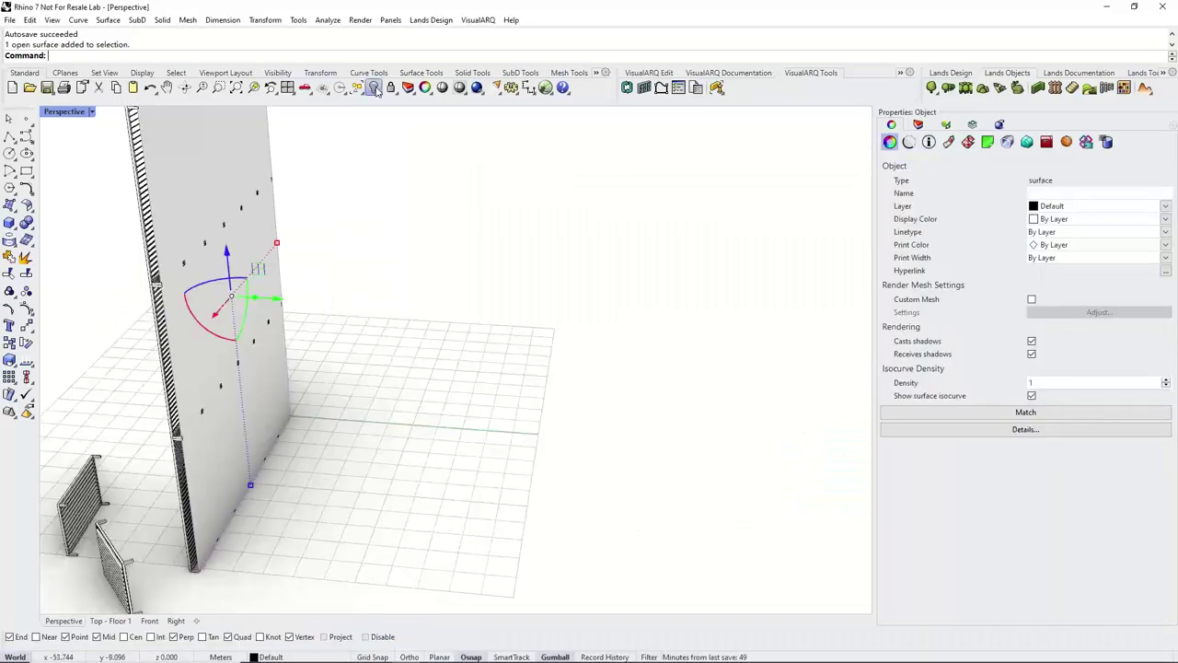
{"action": "left_click", "coordinate": [374, 87]}
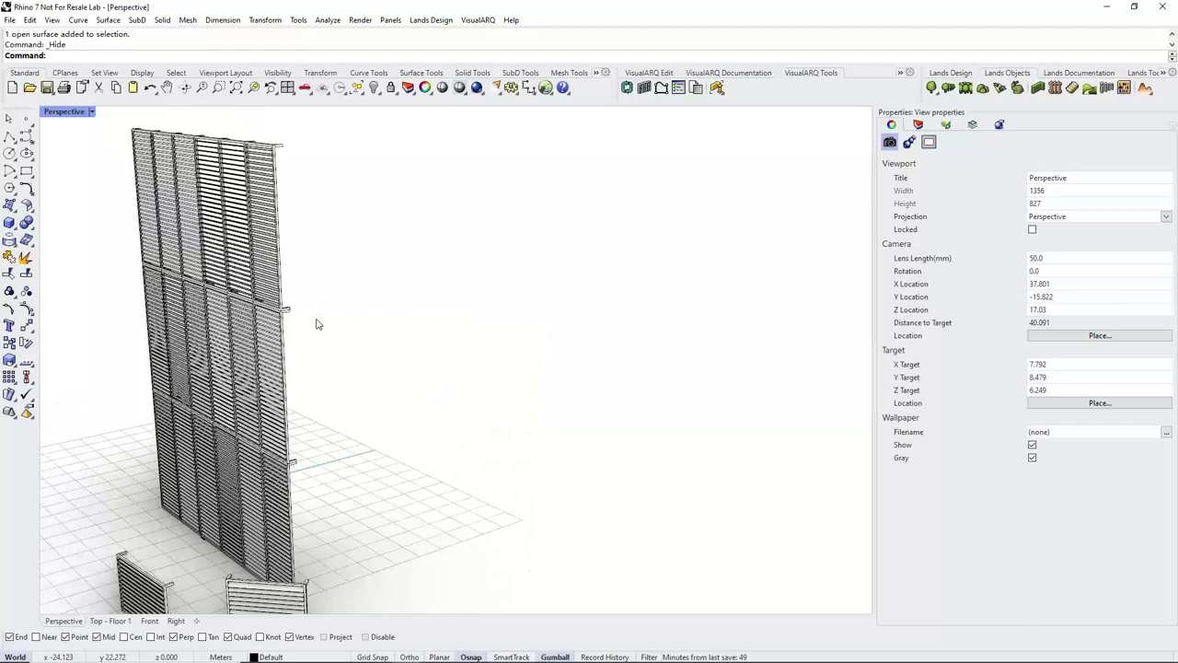
{"action": "right_click_drag", "start_coordinate": [316, 324], "coordinate": [364, 456]}
{"action": "scroll", "coordinate": [286, 339], "scroll_direction": "up", "scroll_amount": 4}
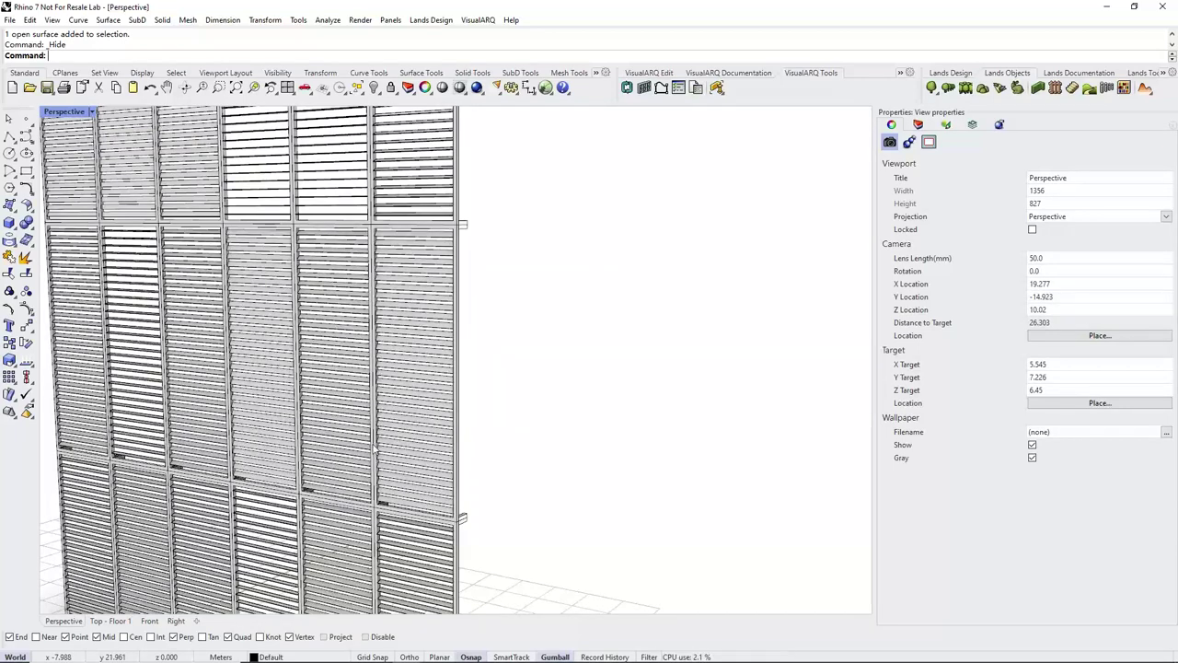
{"action": "scroll", "coordinate": [393, 443], "scroll_direction": "down", "scroll_amount": 4}
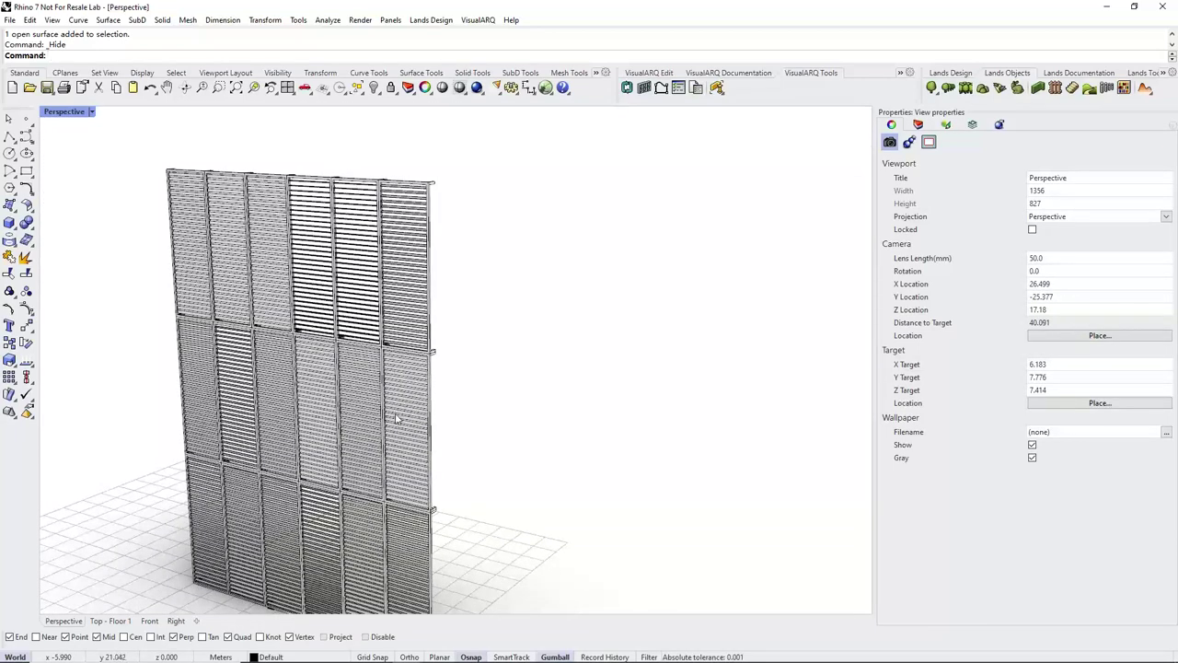
{"action": "right_click_drag", "start_coordinate": [411, 414], "coordinate": [429, 351], "text": "shift"}
{"action": "scroll", "coordinate": [429, 352], "scroll_direction": "down", "scroll_amount": 2}
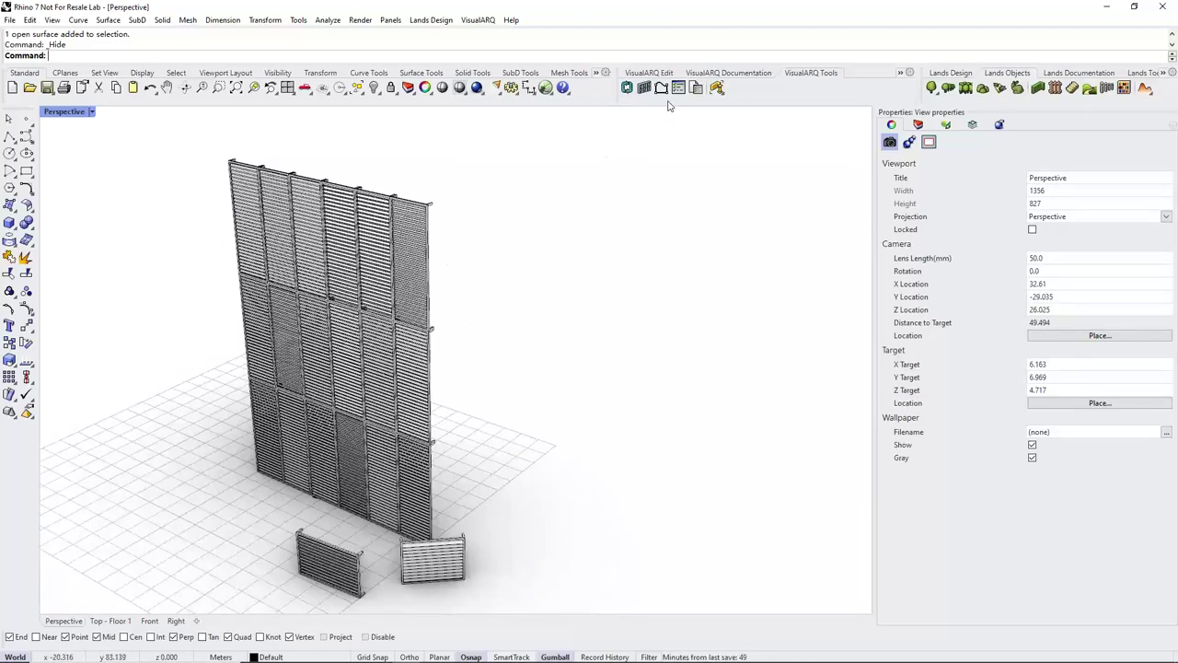
Start a new VisualARQ table style named Louvres and set its object type to Element.
{"action": "left_click", "coordinate": [724, 73]}
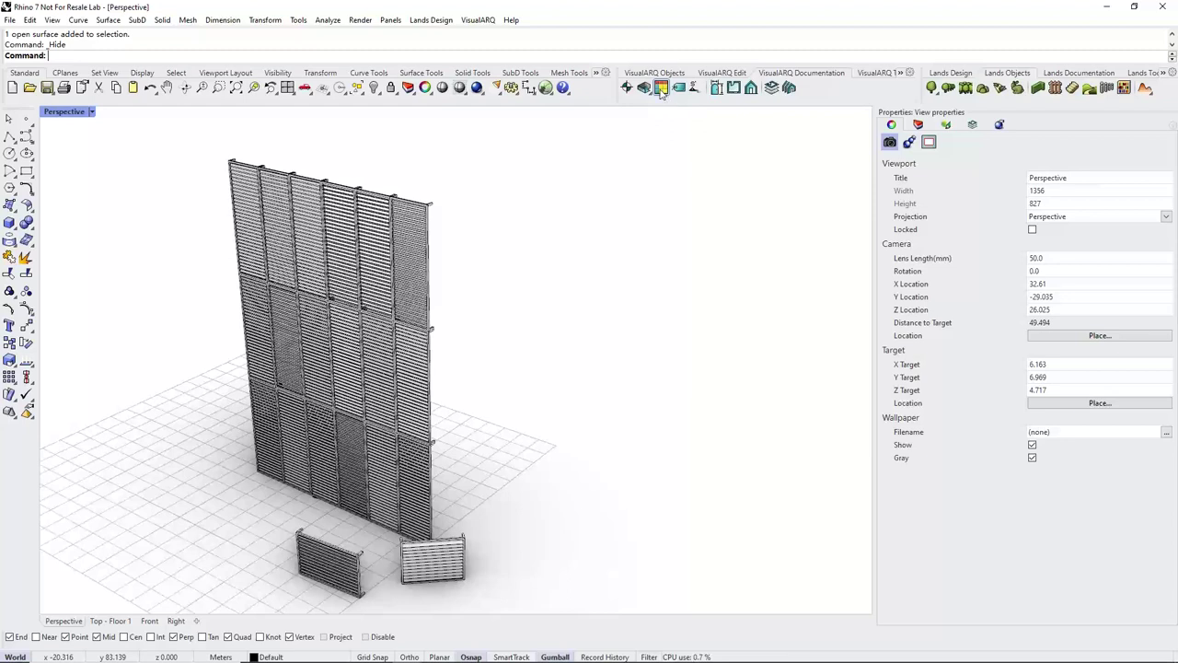
{"action": "left_click", "coordinate": [660, 88]}
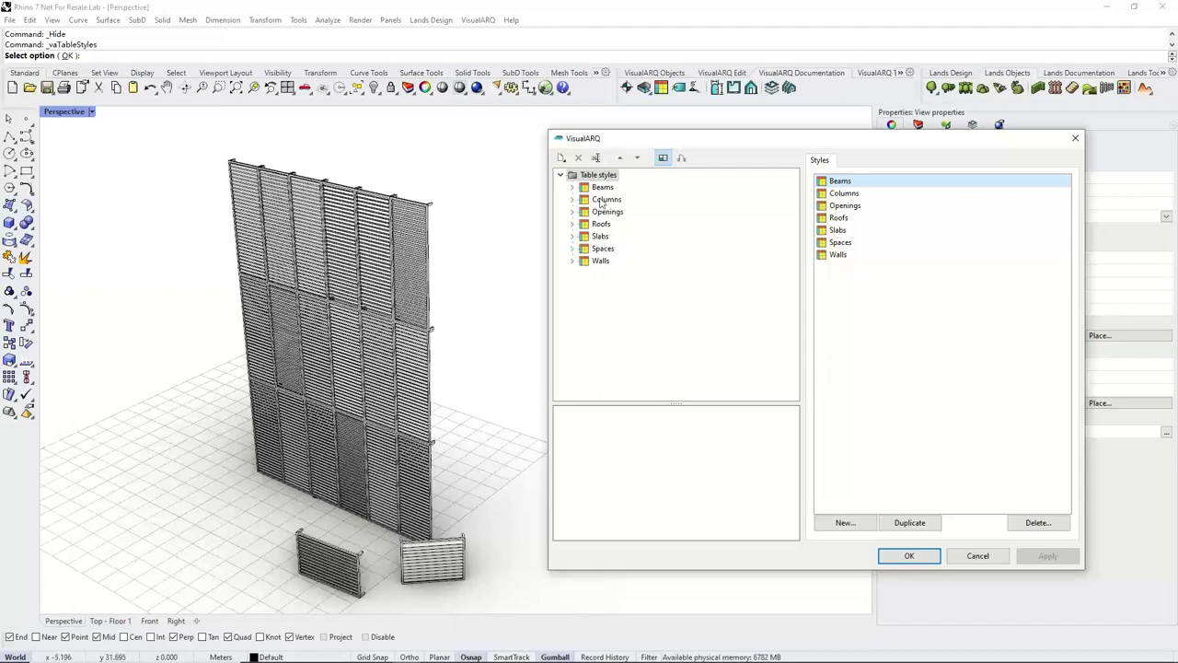
{"action": "left_click", "coordinate": [843, 523]}
{"action": "left_click", "coordinate": [850, 540]}
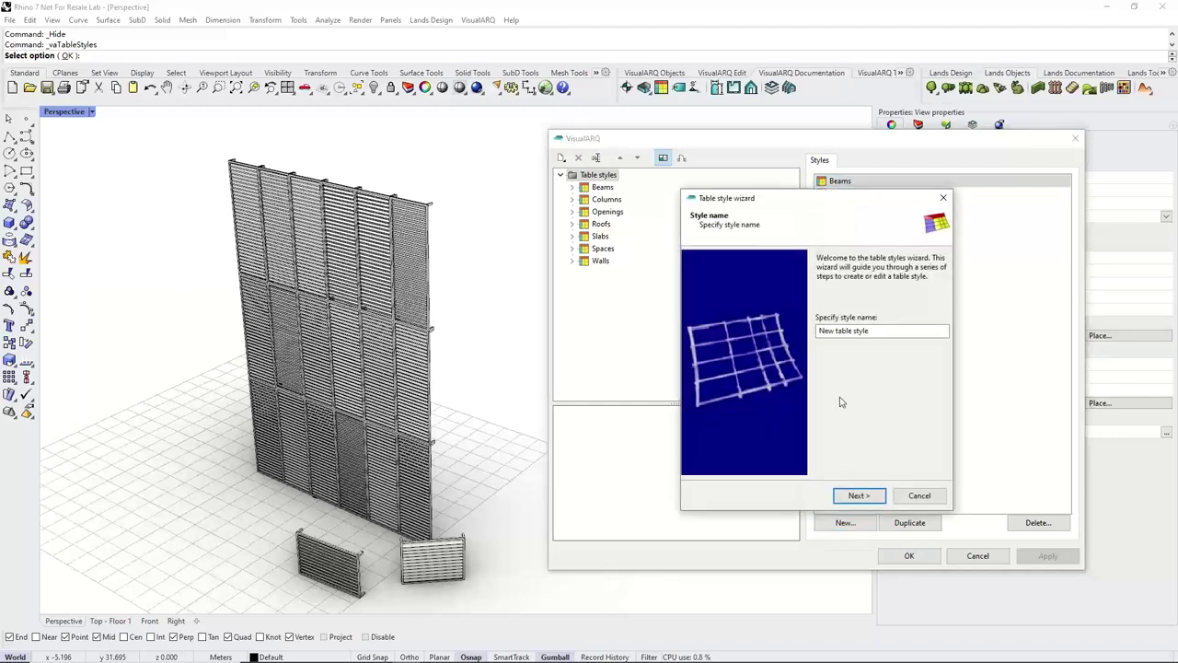
{"action": "type", "text": "L"}
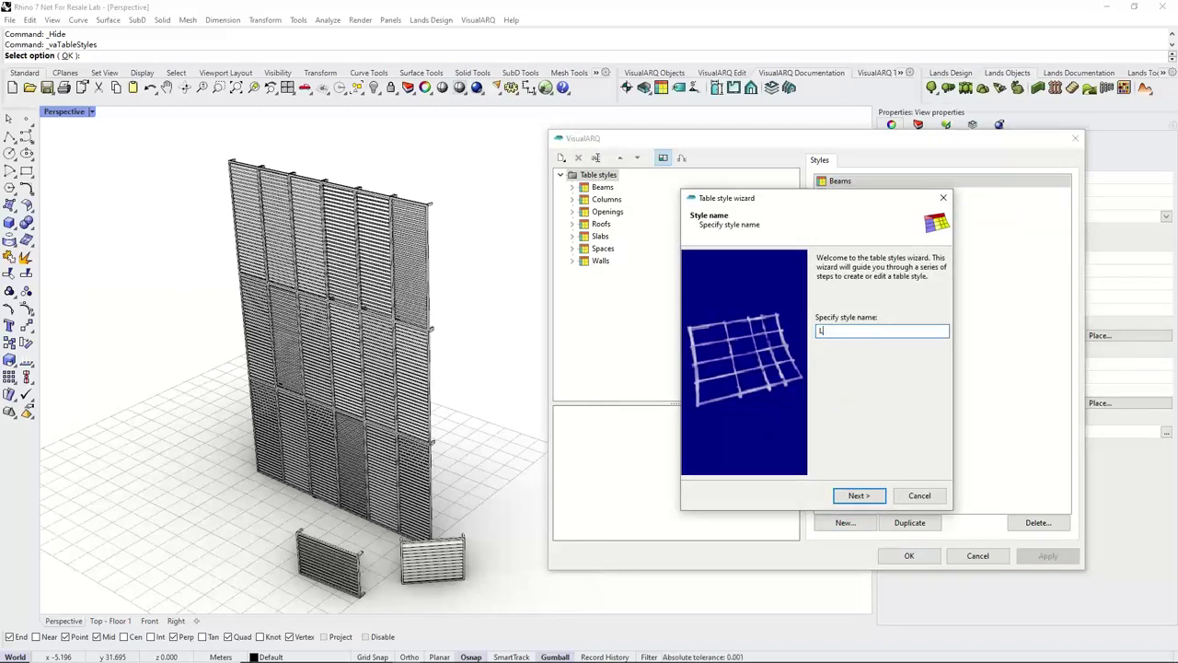
{"action": "type", "text": "ouvres"}
{"action": "left_click", "coordinate": [852, 495]}
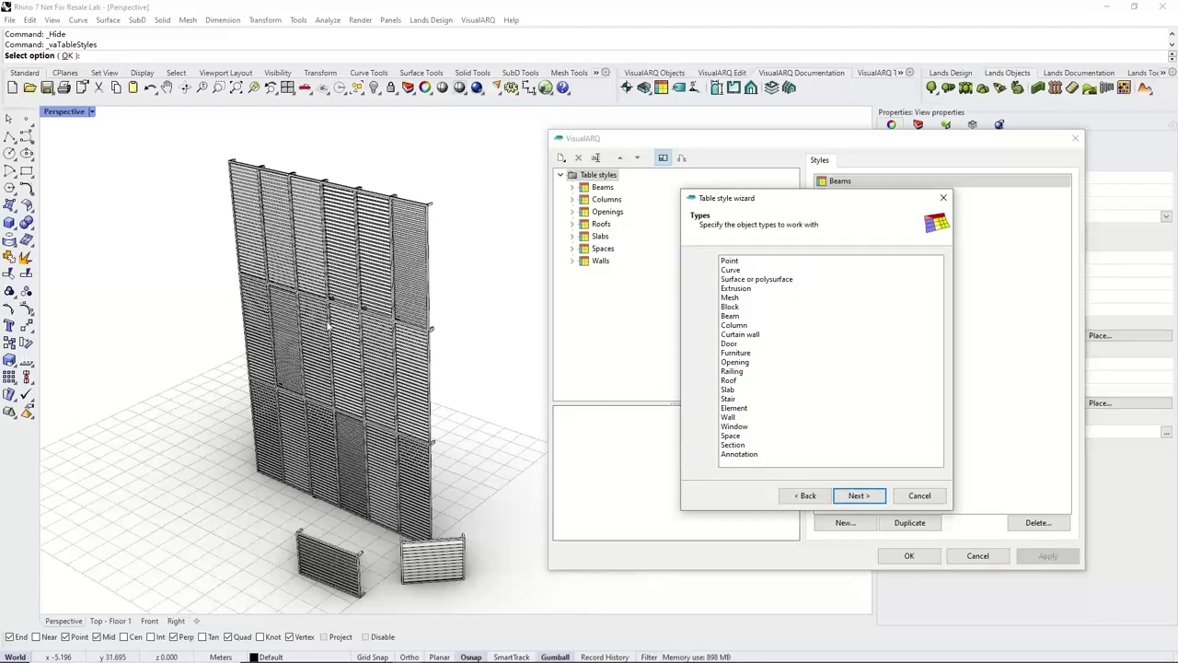
{"action": "left_click", "coordinate": [728, 410]}
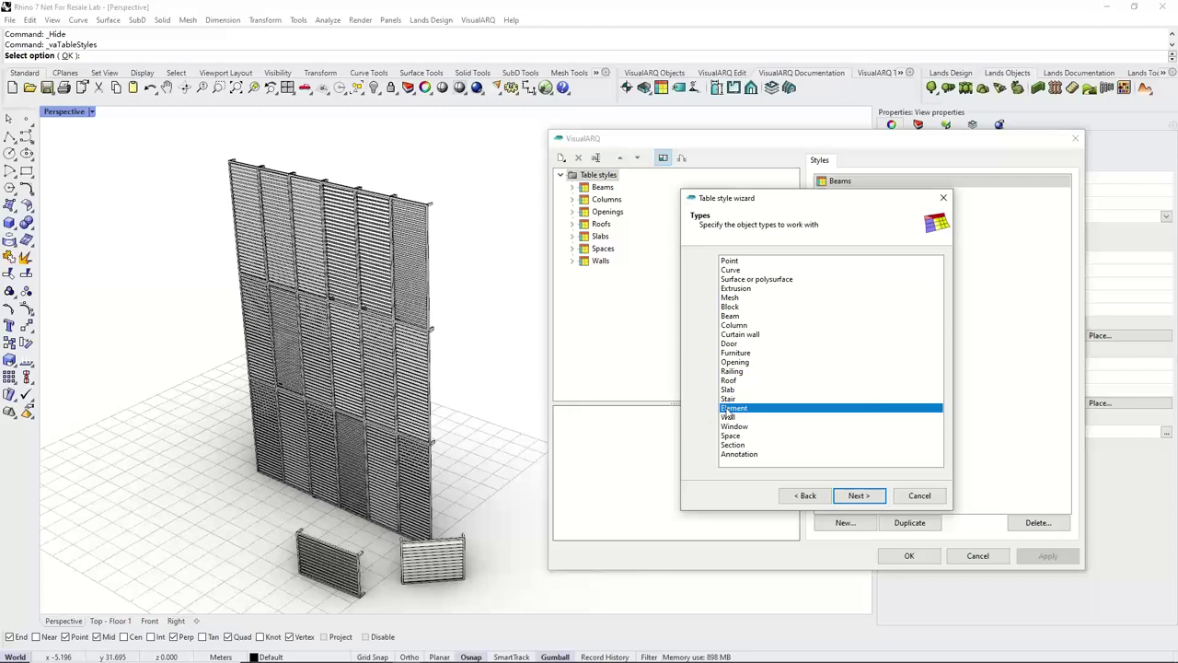
{"action": "left_click", "coordinate": [858, 495]}
Add a Name field that reads the Name property and finish the Louvres table style without grouping.
{"action": "left_click", "coordinate": [728, 264]}
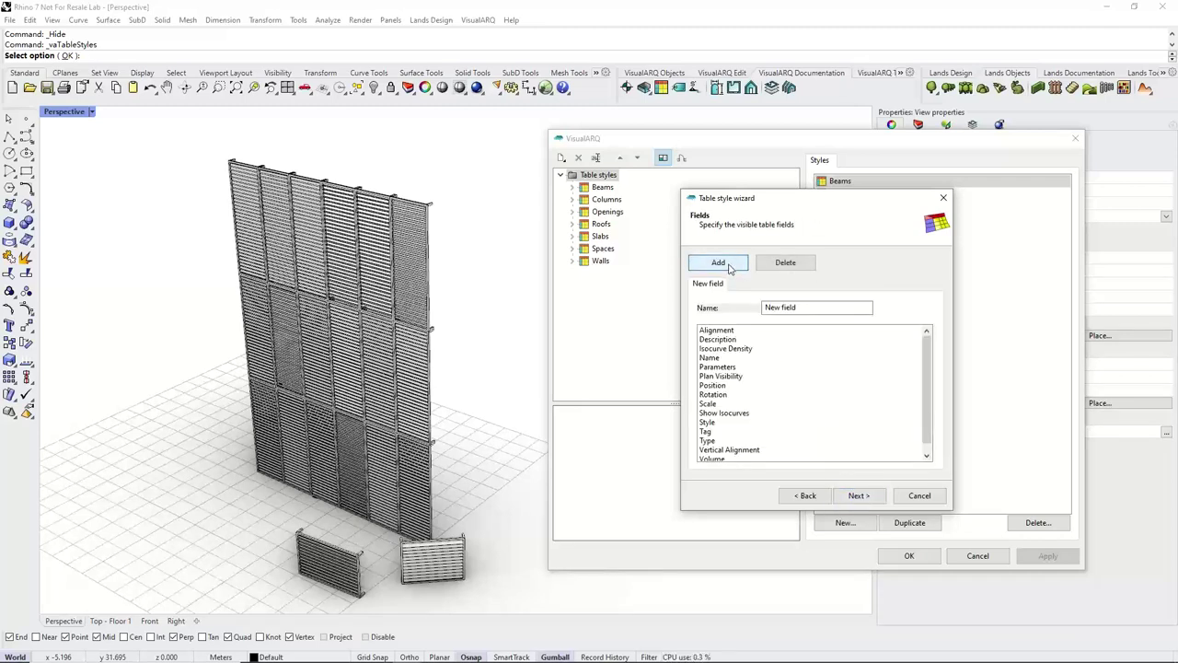
{"action": "left_click", "coordinate": [826, 310]}
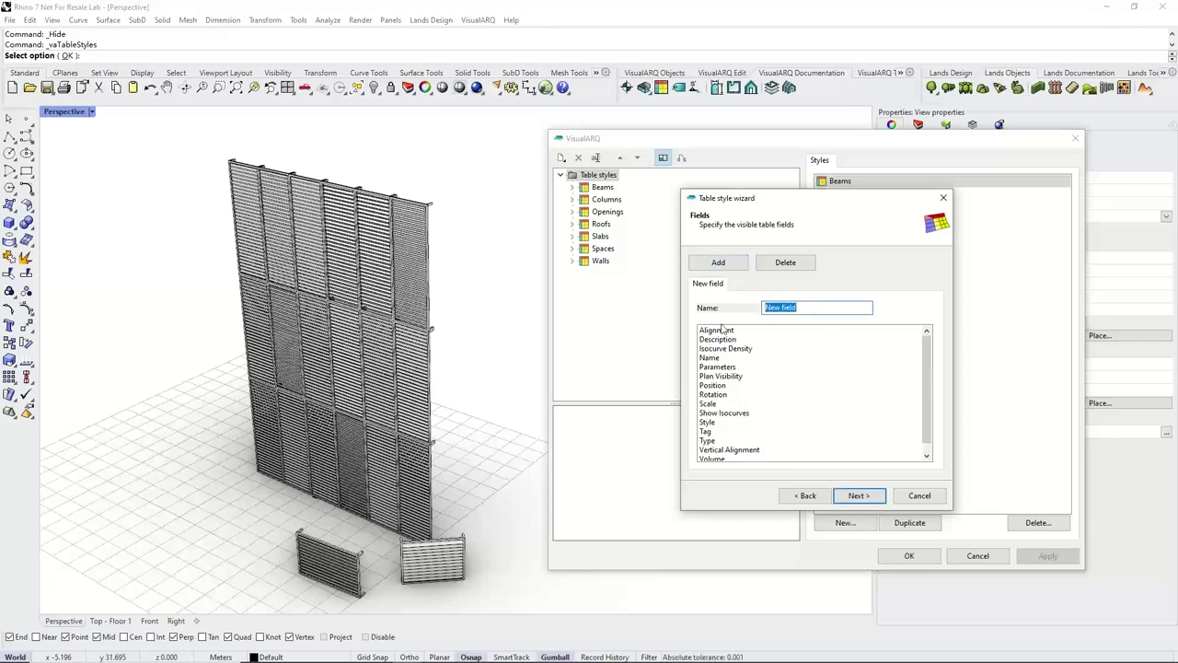
{"action": "type", "text": "Name"}
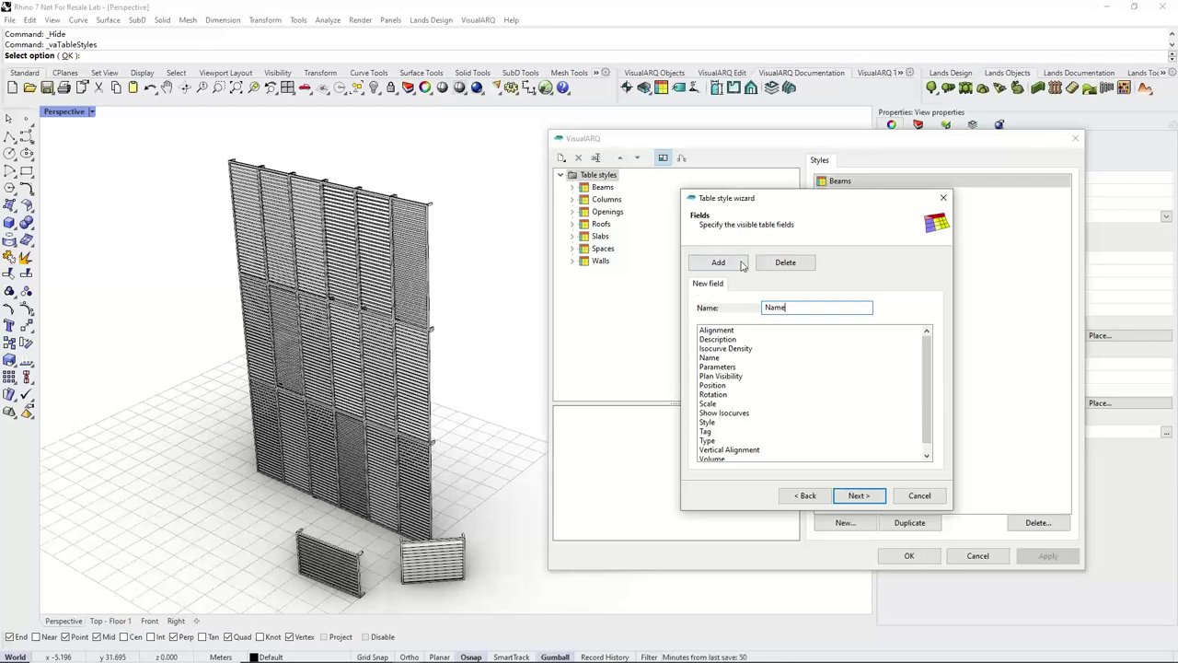
{"action": "double_click", "coordinate": [814, 310]}
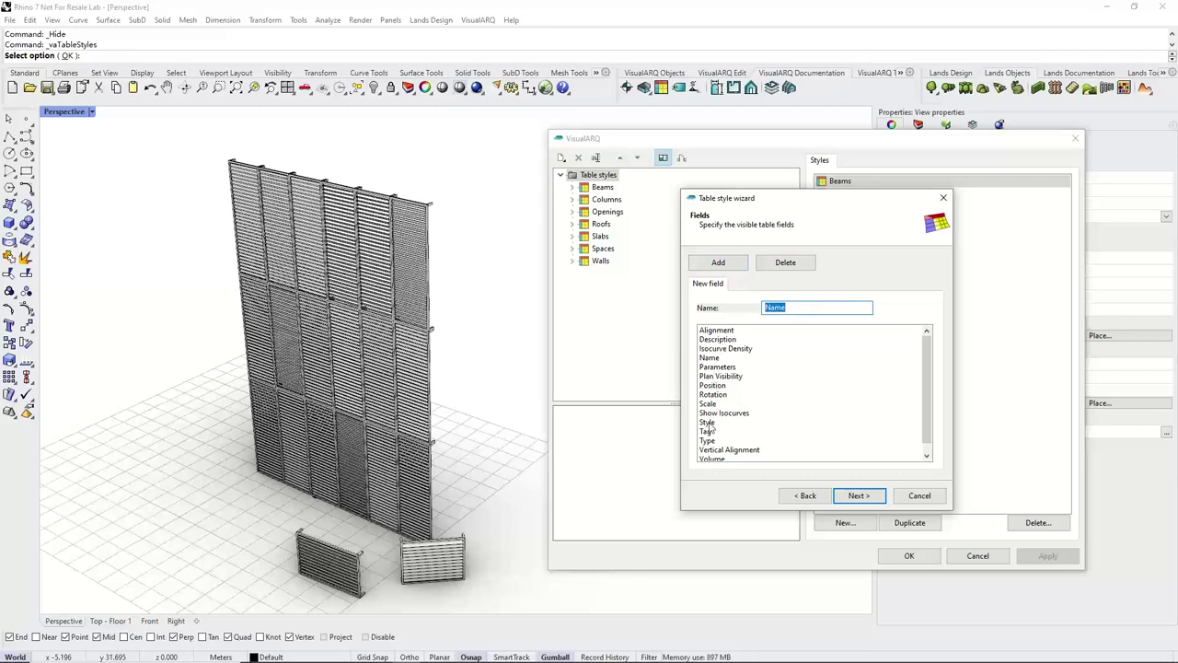
{"action": "left_click", "coordinate": [713, 359]}
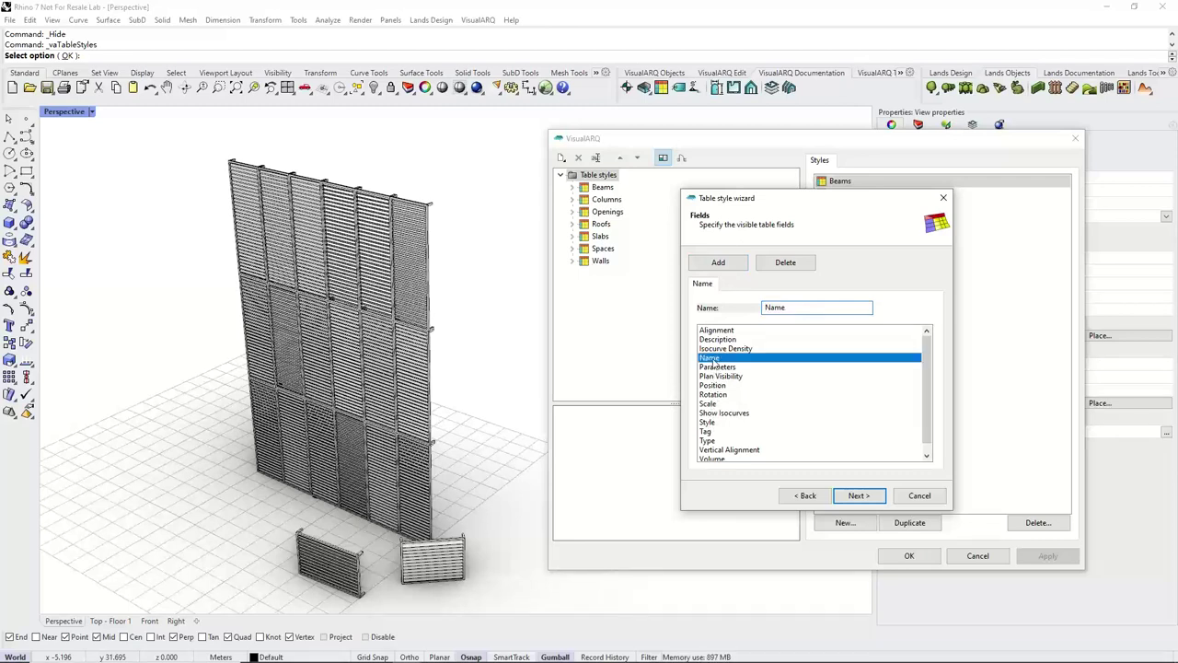
{"action": "left_click", "coordinate": [856, 495]}
{"action": "left_click", "coordinate": [859, 495]}
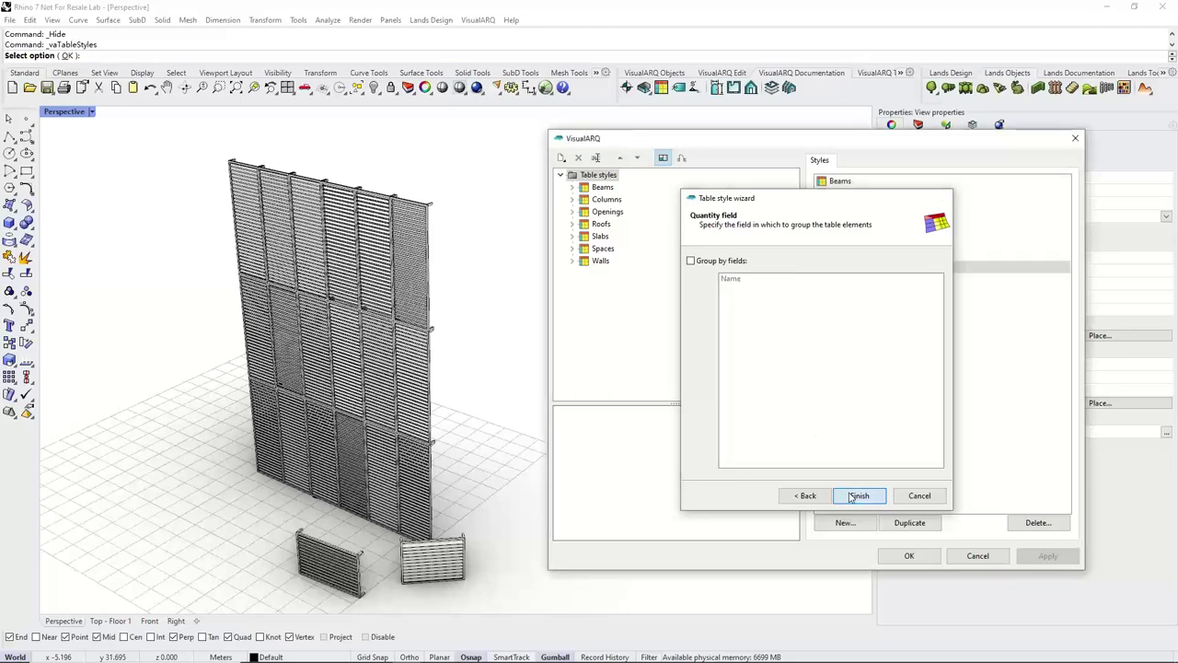
Add a table property field to the Louvres style and name it Width.
{"action": "left_click", "coordinate": [572, 275]}
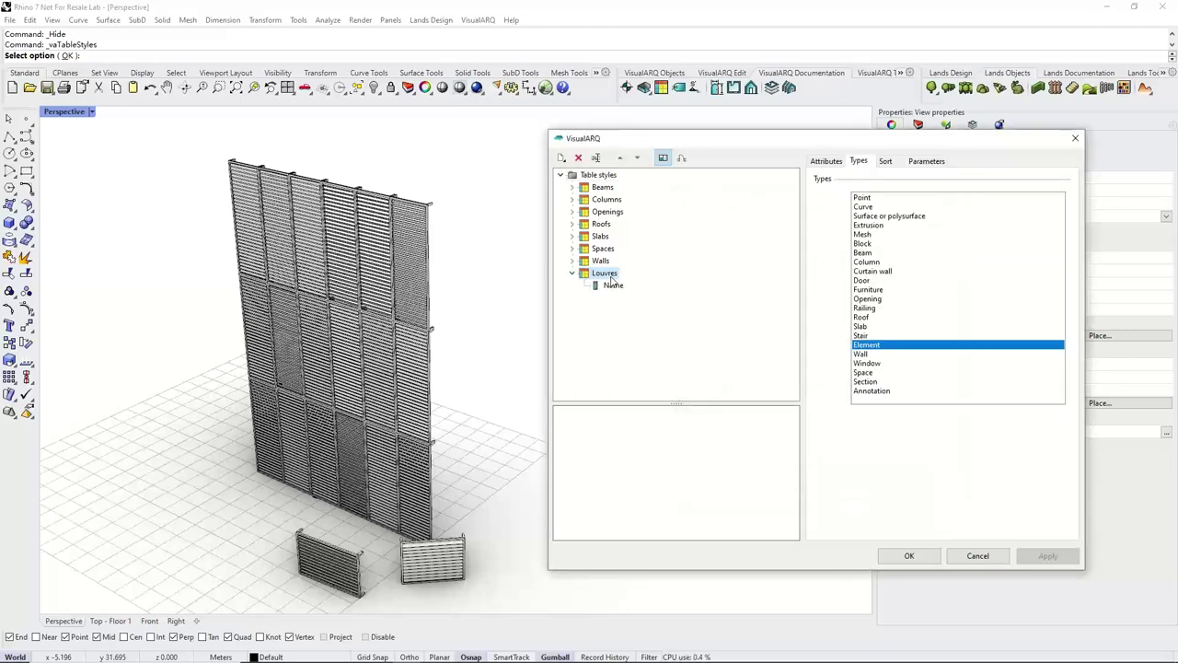
{"action": "right_click", "coordinate": [611, 278]}
{"action": "mouse_move", "coordinate": [635, 286]}
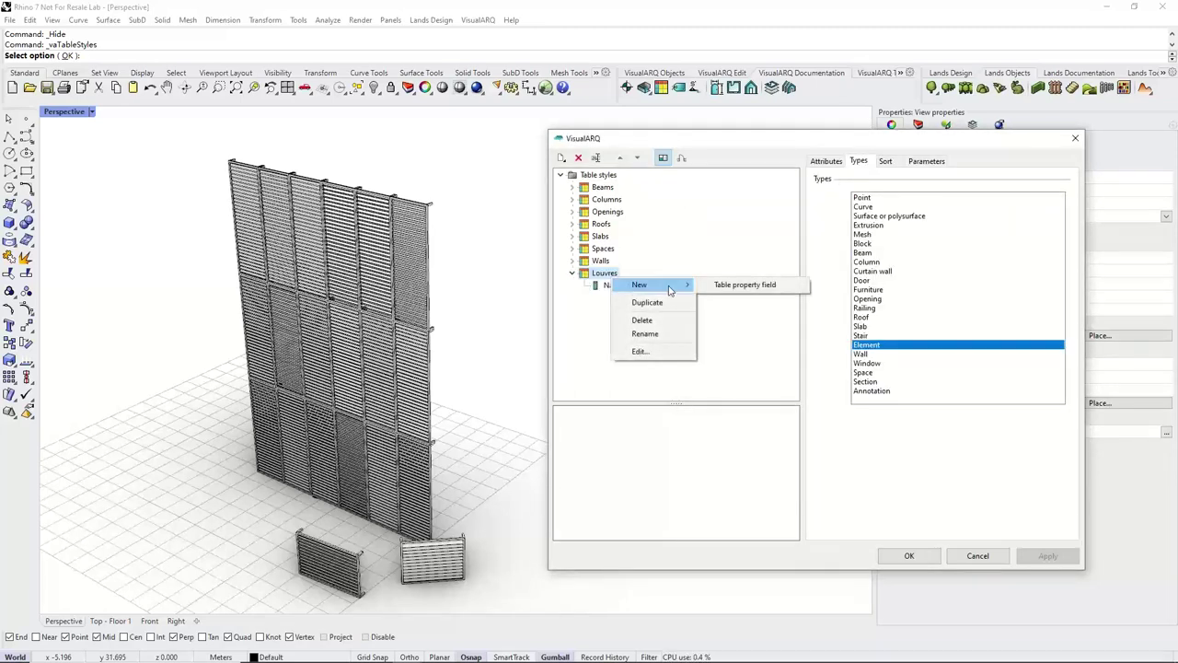
{"action": "left_click", "coordinate": [716, 287]}
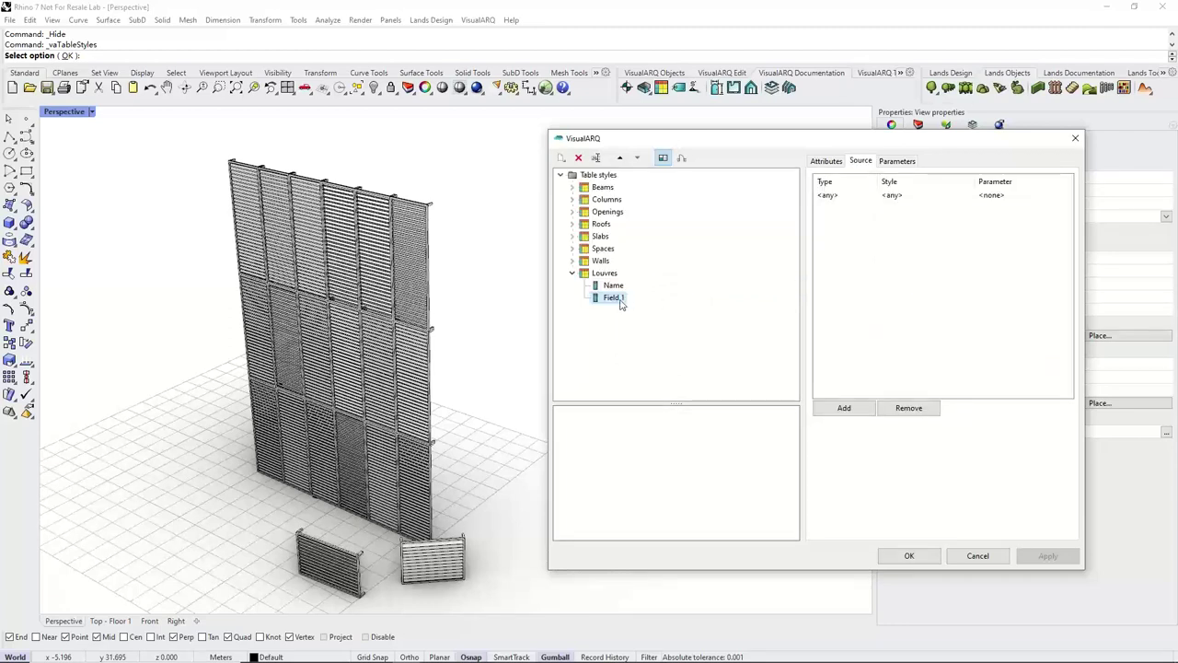
{"action": "left_click", "coordinate": [620, 302]}
{"action": "type", "text": "Width"}
{"action": "key", "text": "Return"}
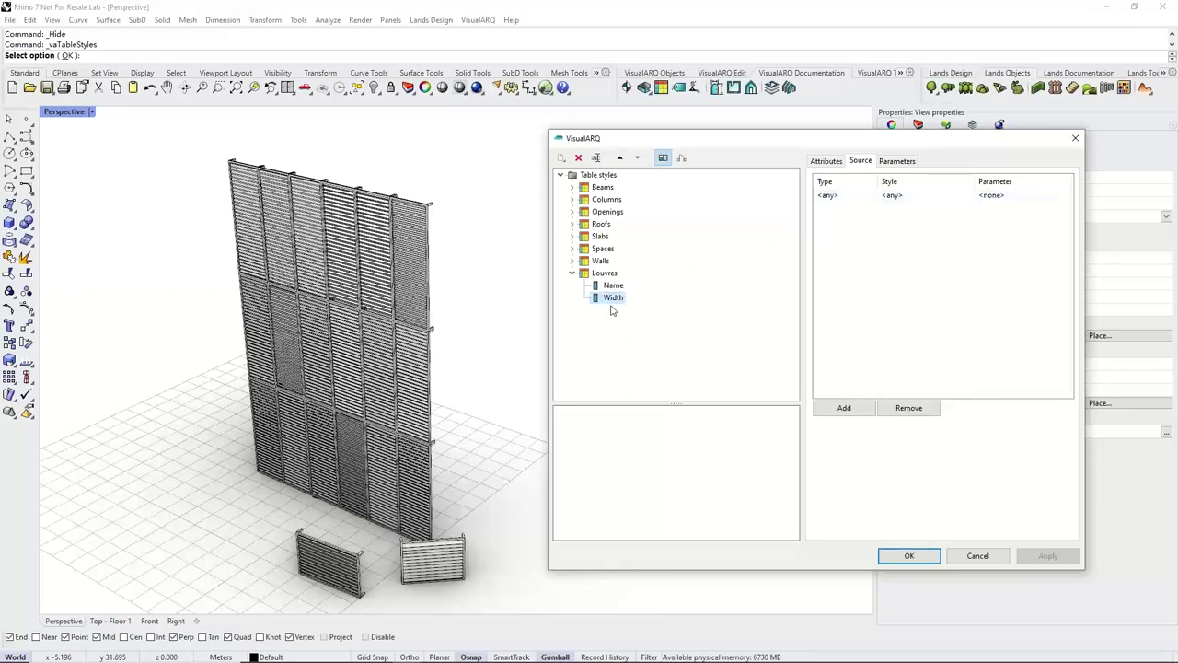
Set the Width field's source to type Element, style Louvre system and parameter Overall Width.
{"action": "left_click", "coordinate": [834, 200]}
{"action": "left_click", "coordinate": [833, 200]}
{"action": "left_click", "coordinate": [830, 214]}
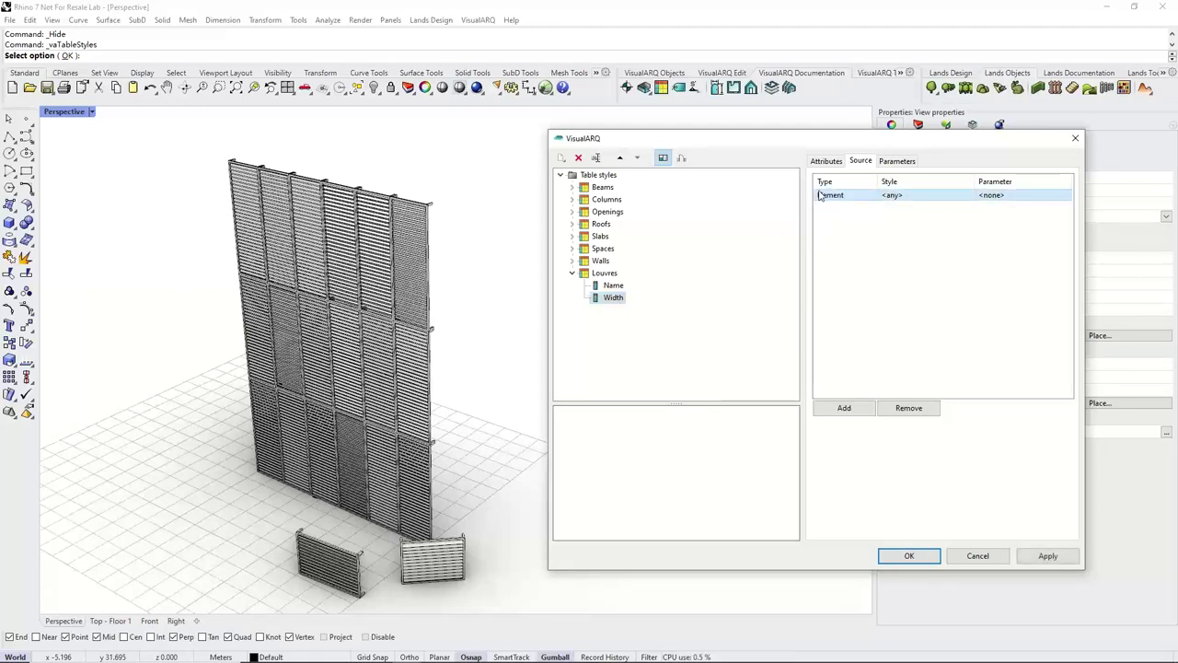
{"action": "left_click", "coordinate": [901, 197]}
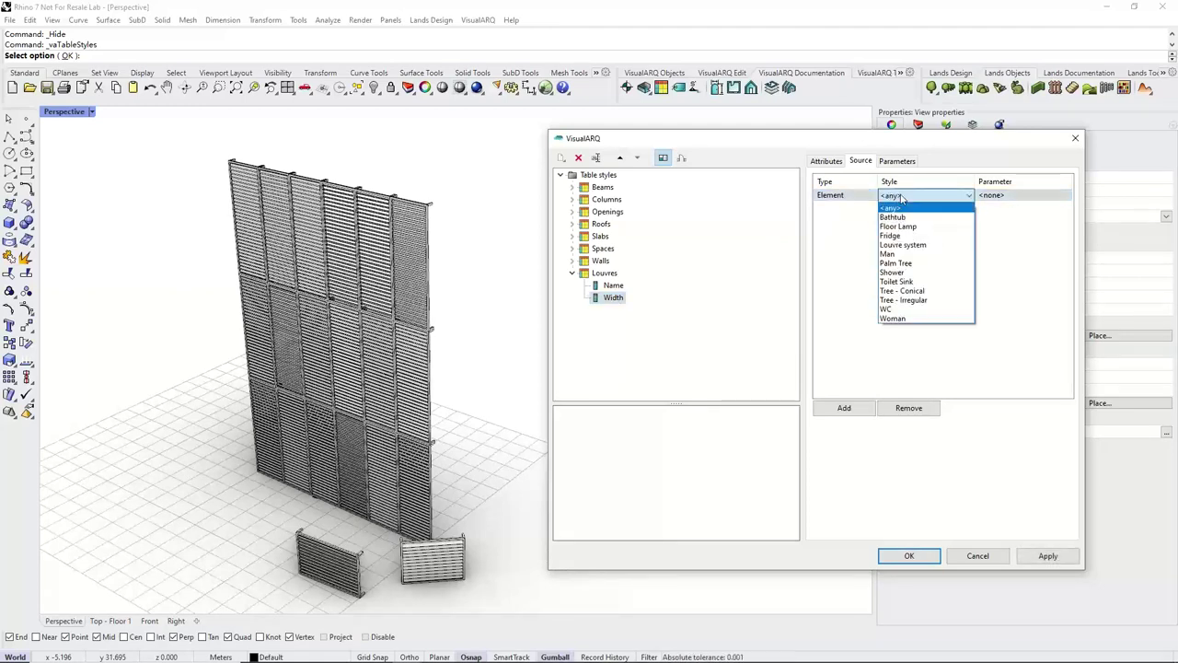
{"action": "left_click", "coordinate": [889, 246]}
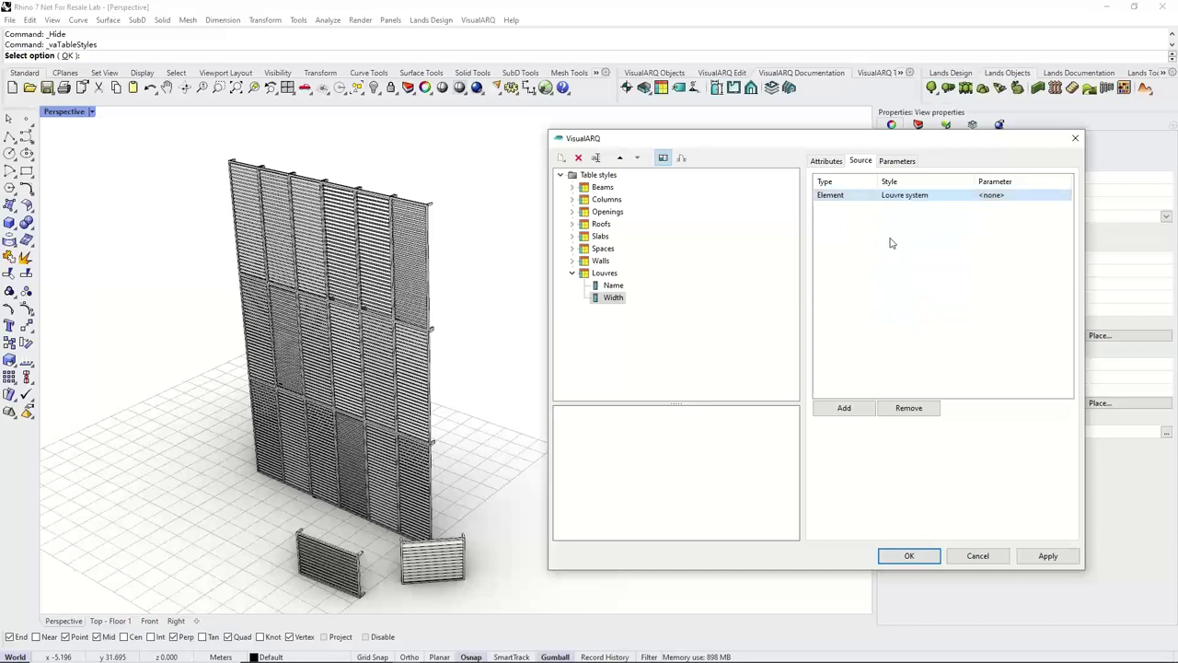
{"action": "left_click", "coordinate": [1008, 197]}
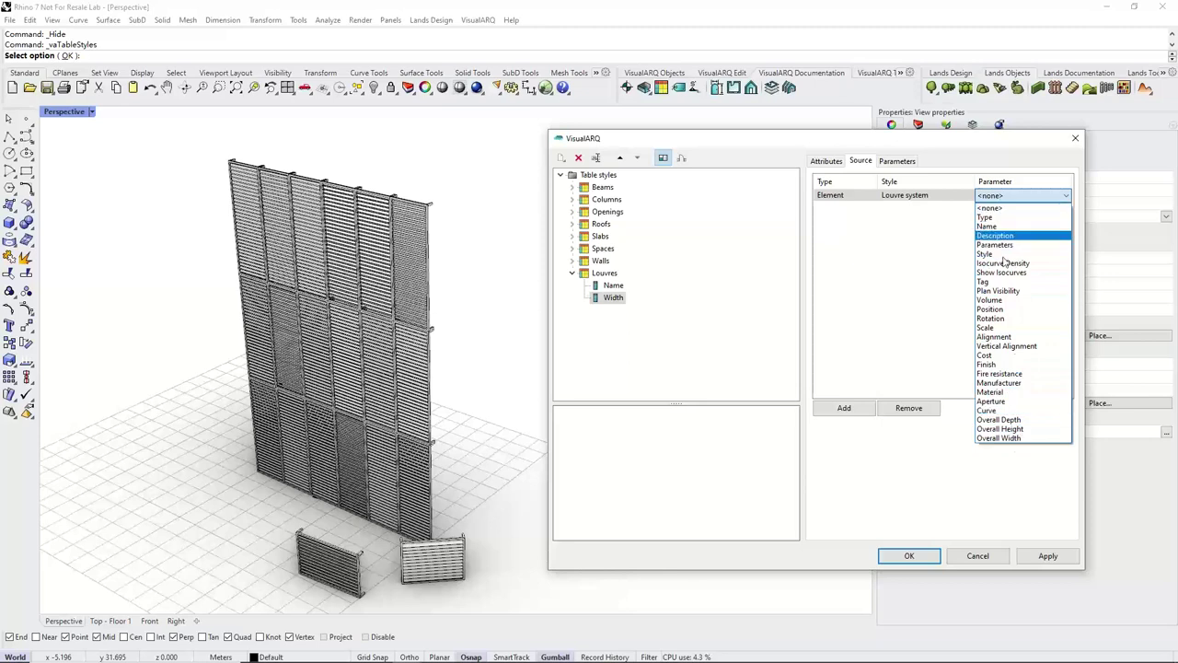
{"action": "left_click", "coordinate": [1016, 439]}
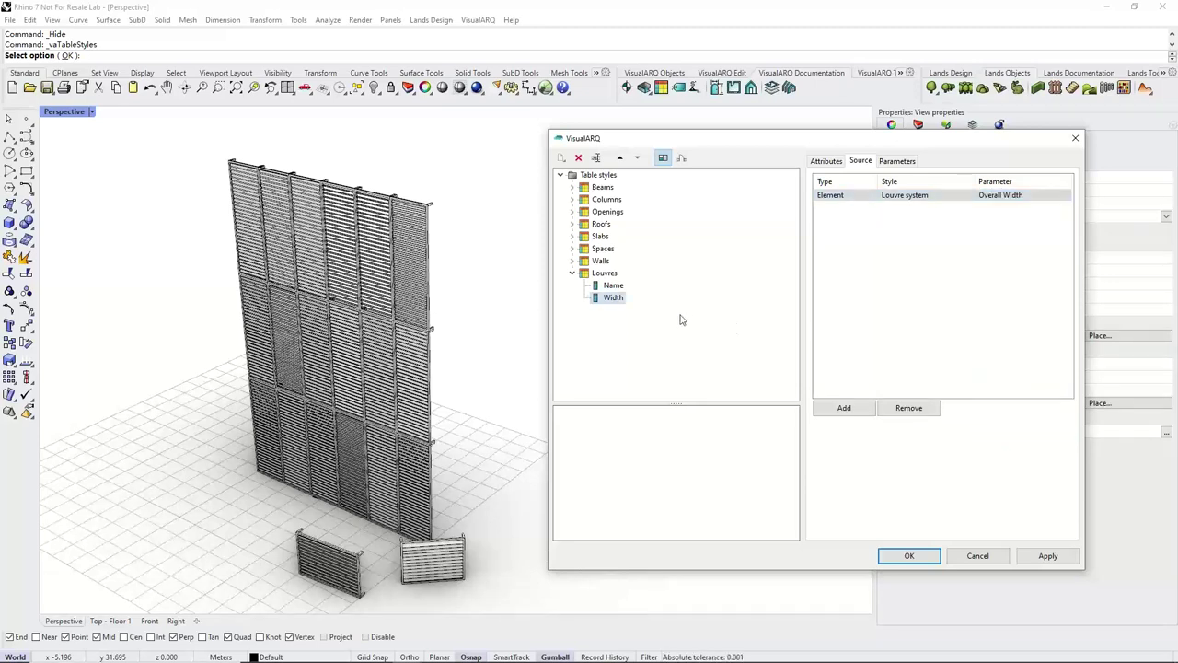
Duplicate the Width field twice within the Louvres table style.
{"action": "right_click", "coordinate": [619, 306]}
{"action": "left_click", "coordinate": [633, 316]}
{"action": "right_click", "coordinate": [618, 316]}
{"action": "left_click", "coordinate": [630, 318]}
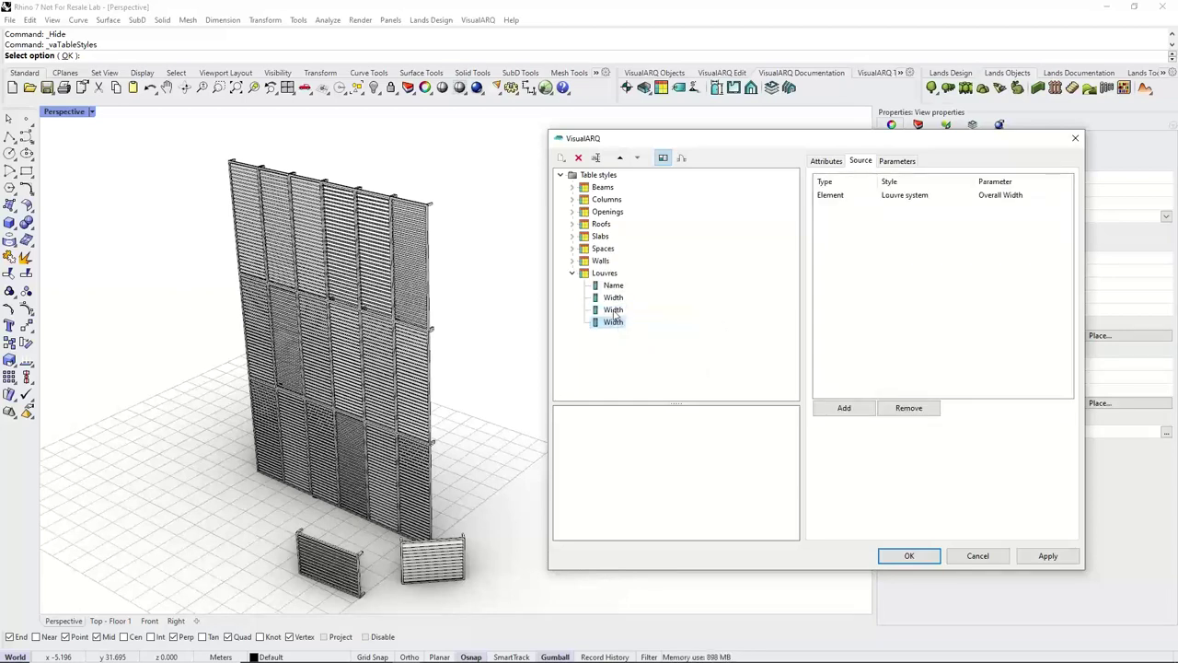
Rename the first Width copy Height and set its source parameter to Overall Height.
{"action": "double_click", "coordinate": [613, 310]}
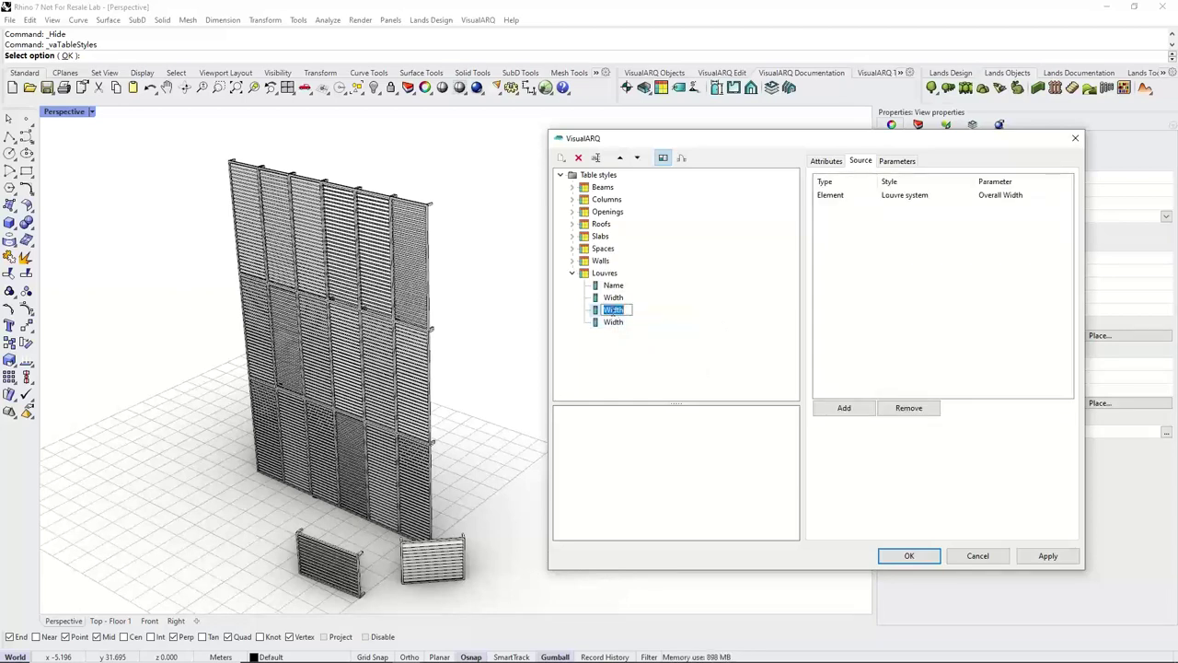
{"action": "type", "text": "Height"}
{"action": "key", "text": "Return"}
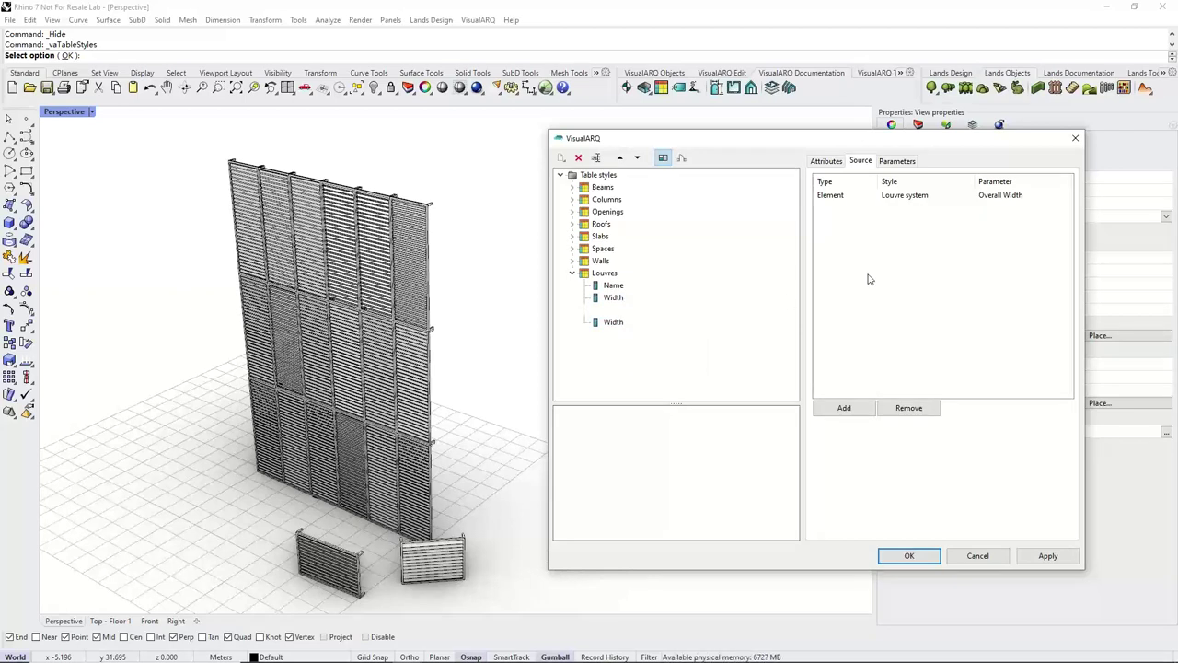
{"action": "left_click", "coordinate": [999, 196]}
{"action": "left_click", "coordinate": [1002, 196]}
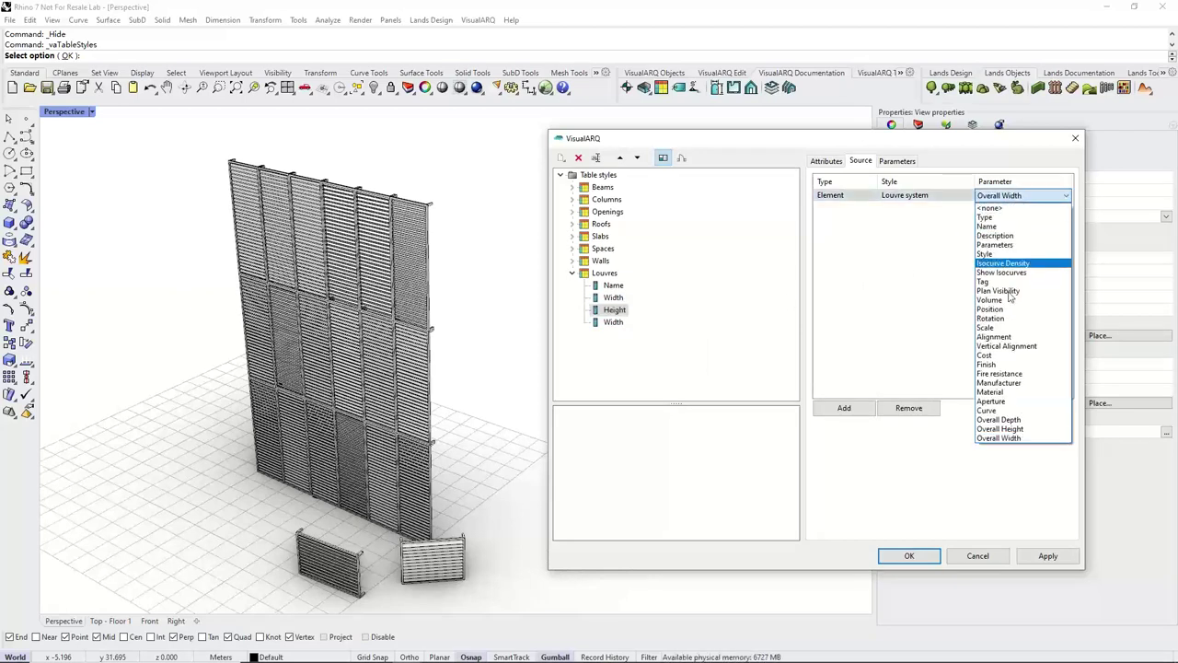
{"action": "left_click", "coordinate": [999, 428]}
Rename the remaining Width copy Aperture, set its source parameter to Aperture, and accept the table styles.
{"action": "left_click", "coordinate": [612, 324]}
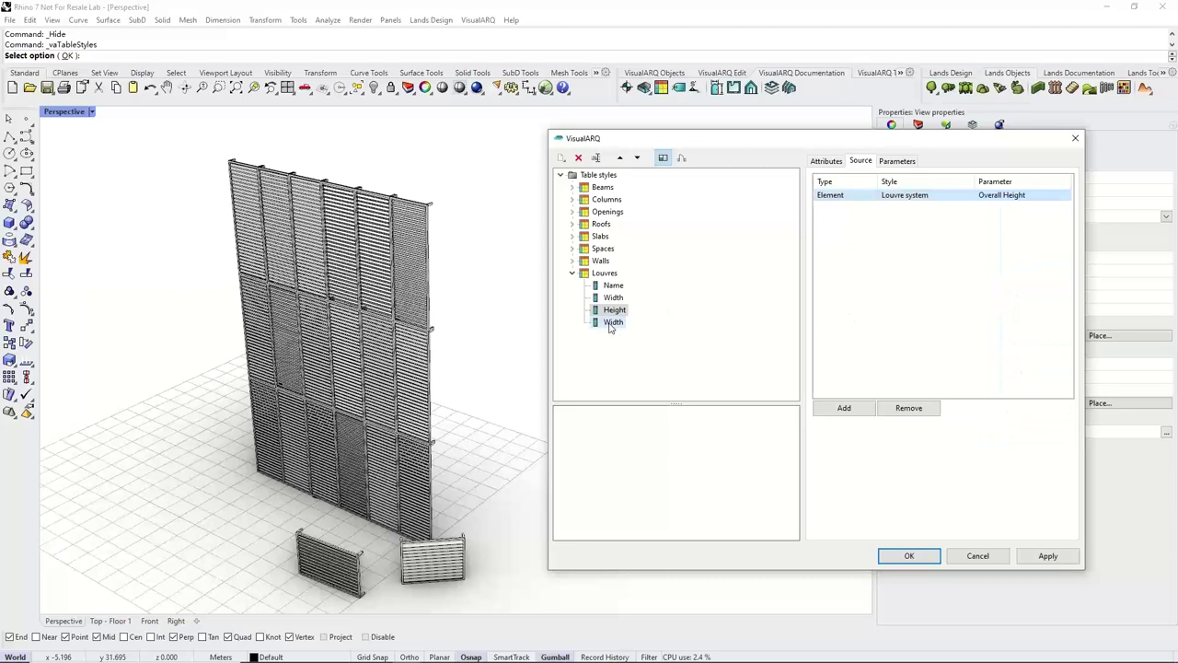
{"action": "left_click", "coordinate": [612, 324]}
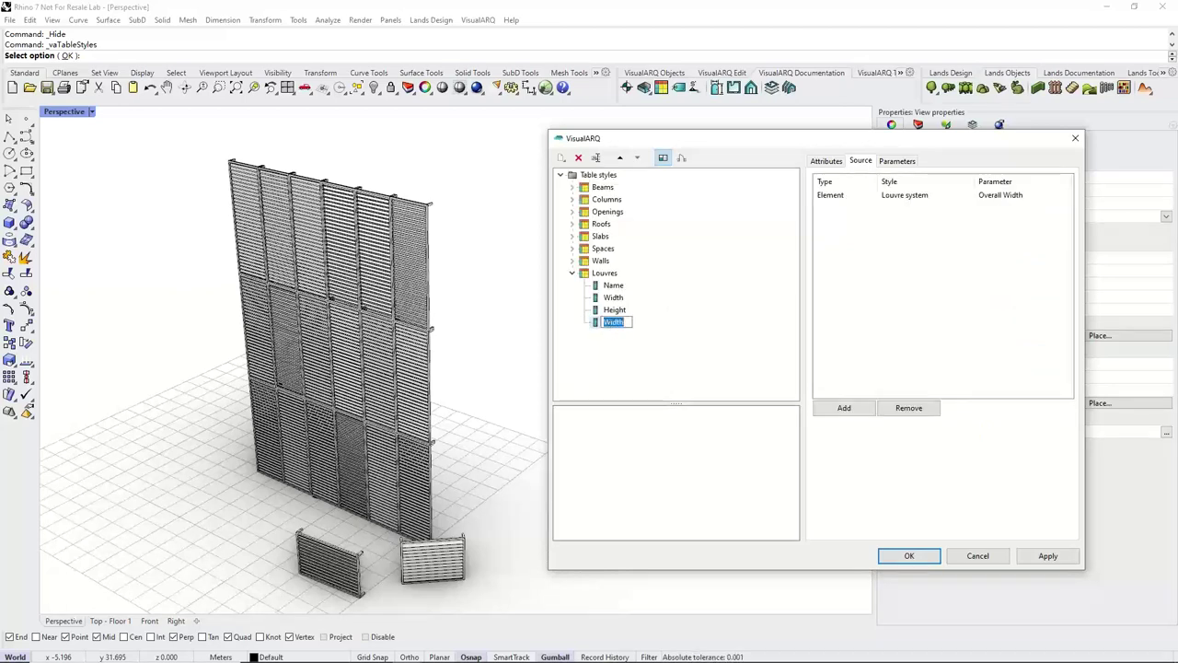
{"action": "type", "text": "Aperture"}
{"action": "key", "text": "Return"}
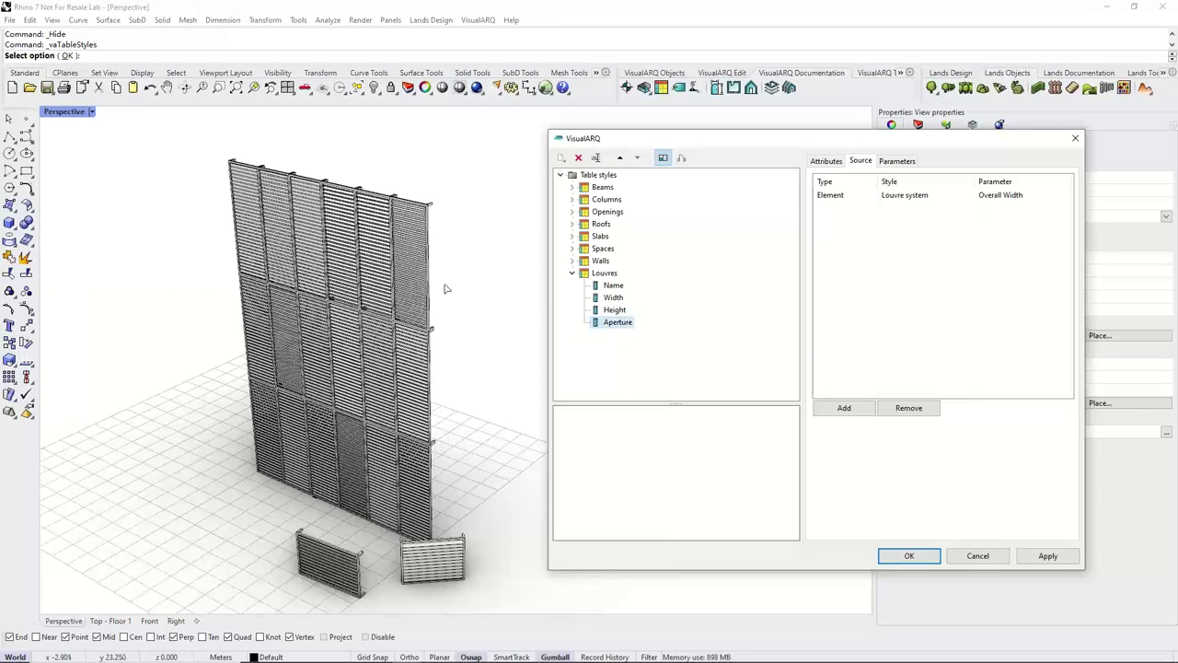
{"action": "left_click", "coordinate": [1004, 195]}
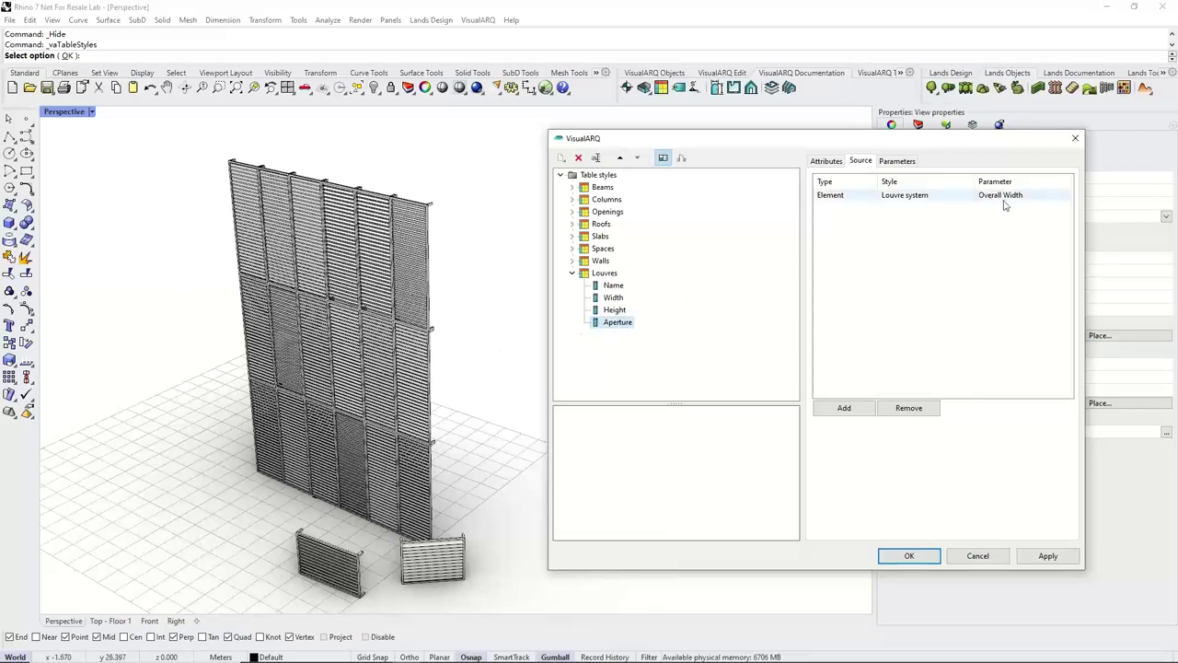
{"action": "left_click", "coordinate": [1004, 196]}
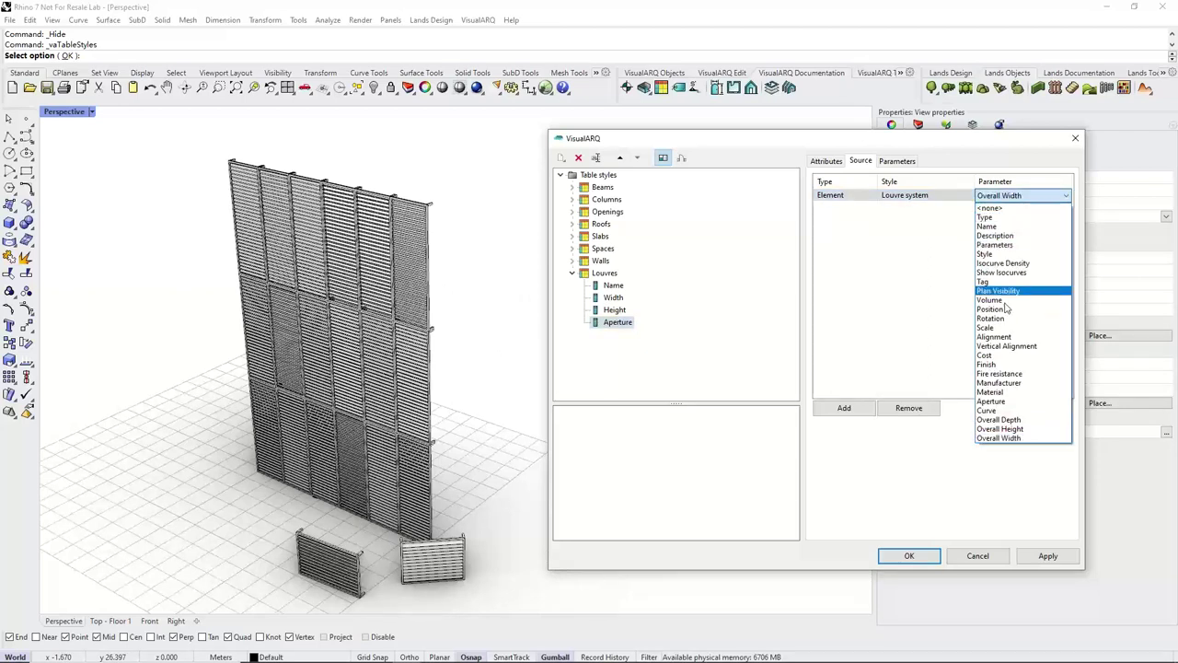
{"action": "left_click", "coordinate": [991, 401]}
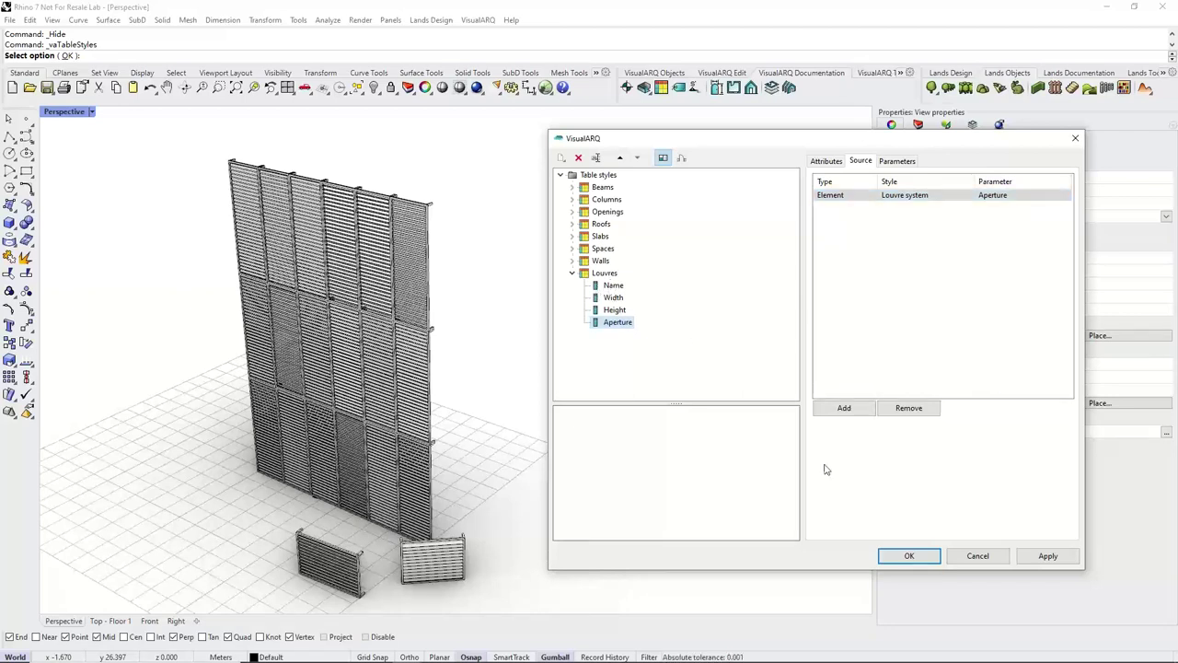
{"action": "left_click", "coordinate": [909, 557]}
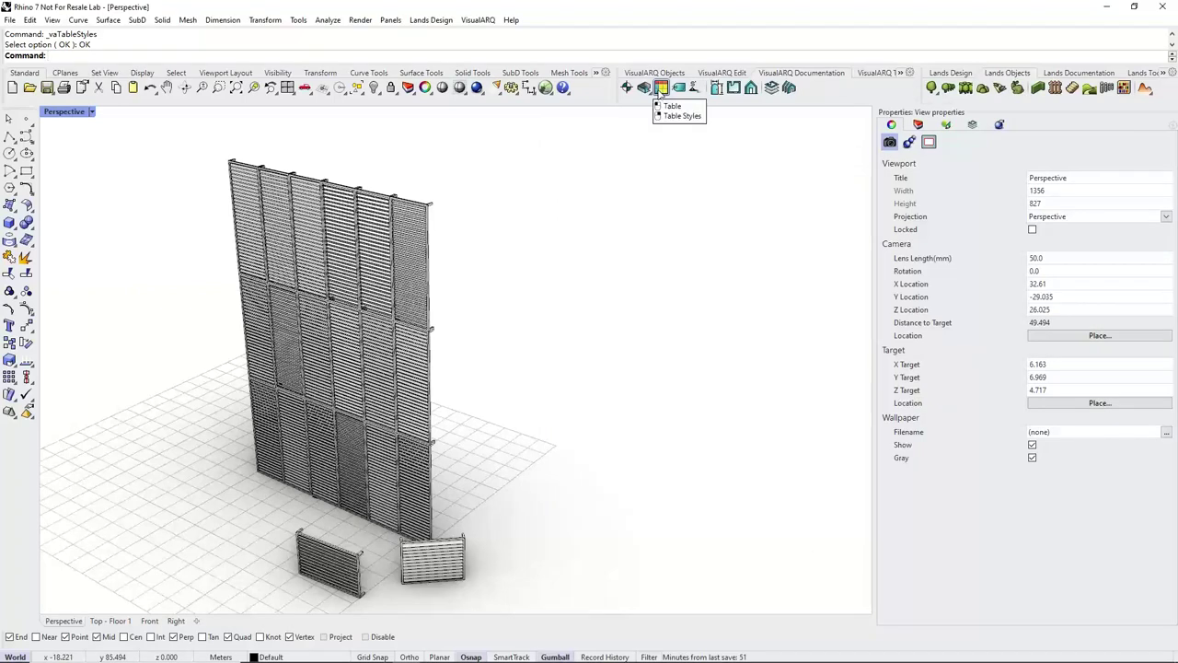
Insert a table in the Louvres style that includes all the louvres, placing it on the ground beside the façade.
{"action": "left_click", "coordinate": [661, 88]}
{"action": "left_click", "coordinate": [497, 300]}
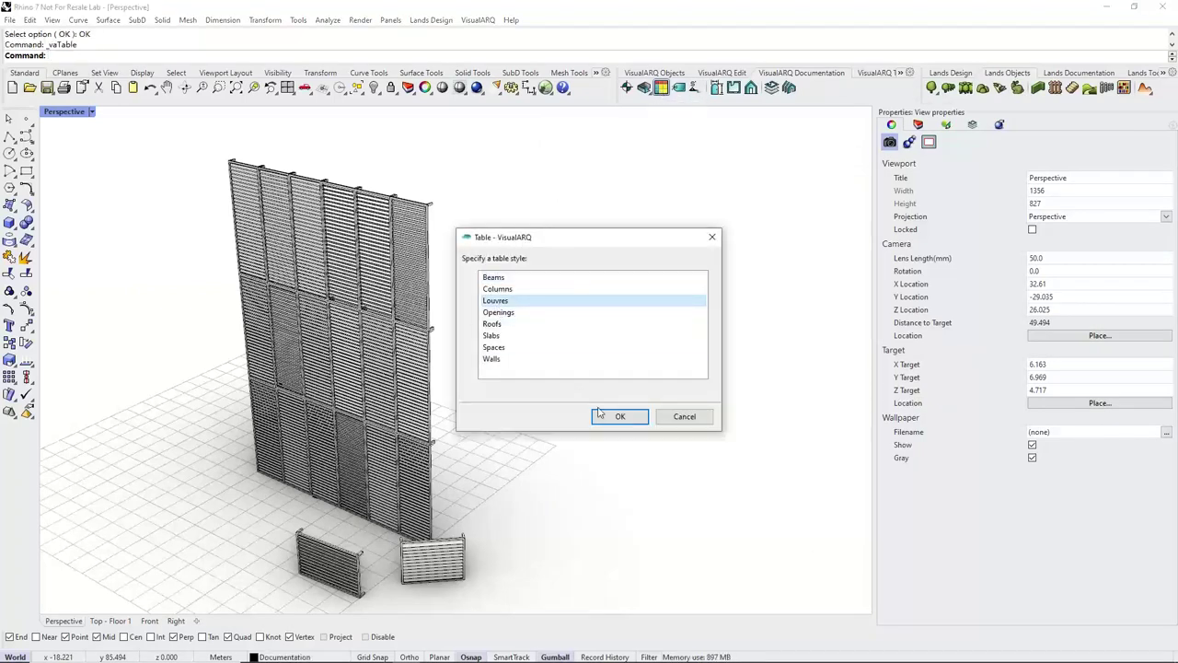
{"action": "left_click", "coordinate": [606, 418]}
{"action": "scroll", "coordinate": [605, 418], "scroll_direction": "down", "scroll_amount": 3}
{"action": "left_click_drag", "start_coordinate": [307, 222], "coordinate": [600, 558]}
{"action": "key", "text": "Return"}
{"action": "scroll", "coordinate": [565, 384], "scroll_direction": "up", "scroll_amount": 8}
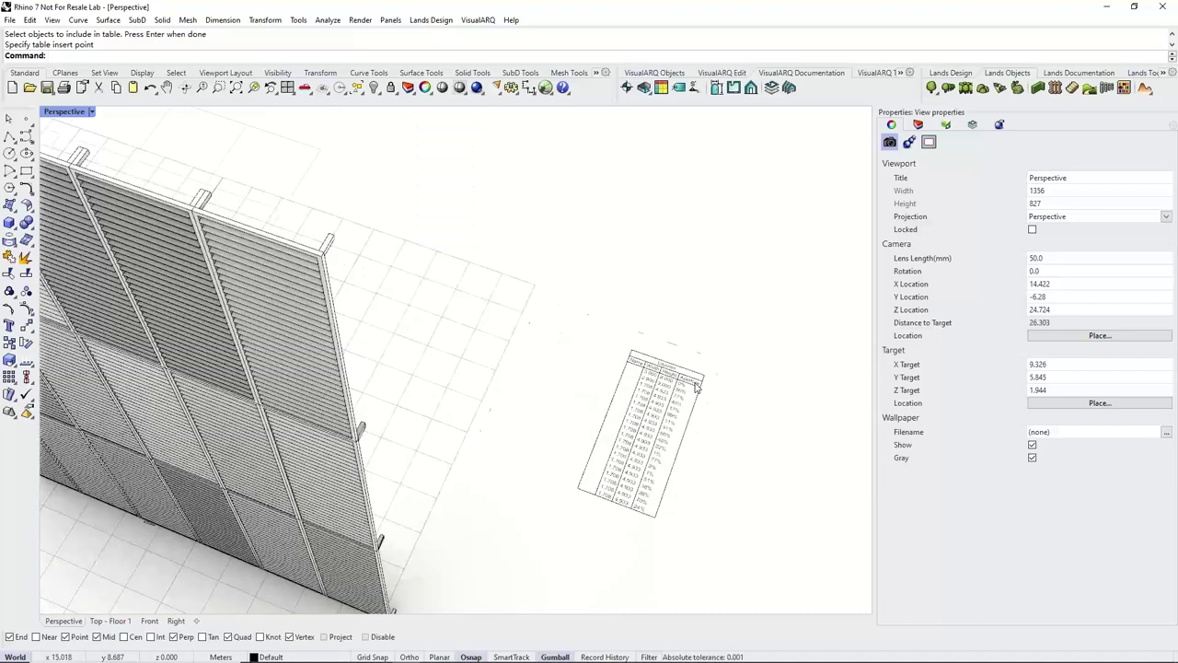
{"action": "scroll", "coordinate": [696, 387], "scroll_direction": "up", "scroll_amount": 5}
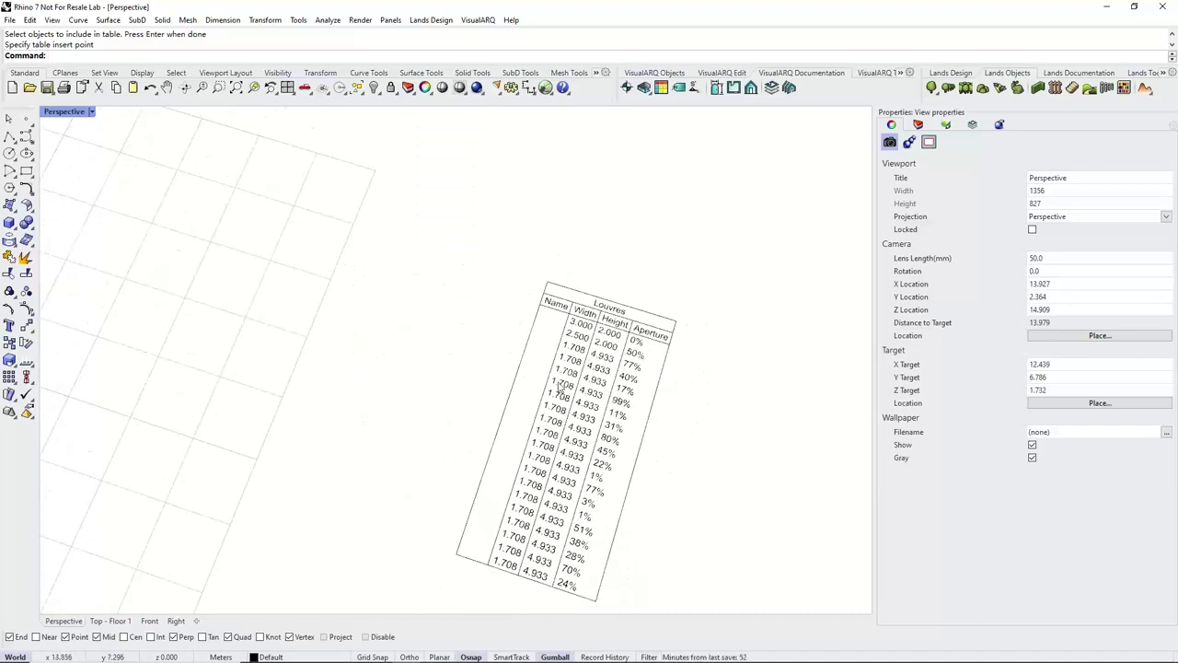
Examine the columns of the inserted louvres table and inspect the object properties of two façade louvres.
{"action": "scroll", "coordinate": [598, 341], "scroll_direction": "up", "scroll_amount": 4}
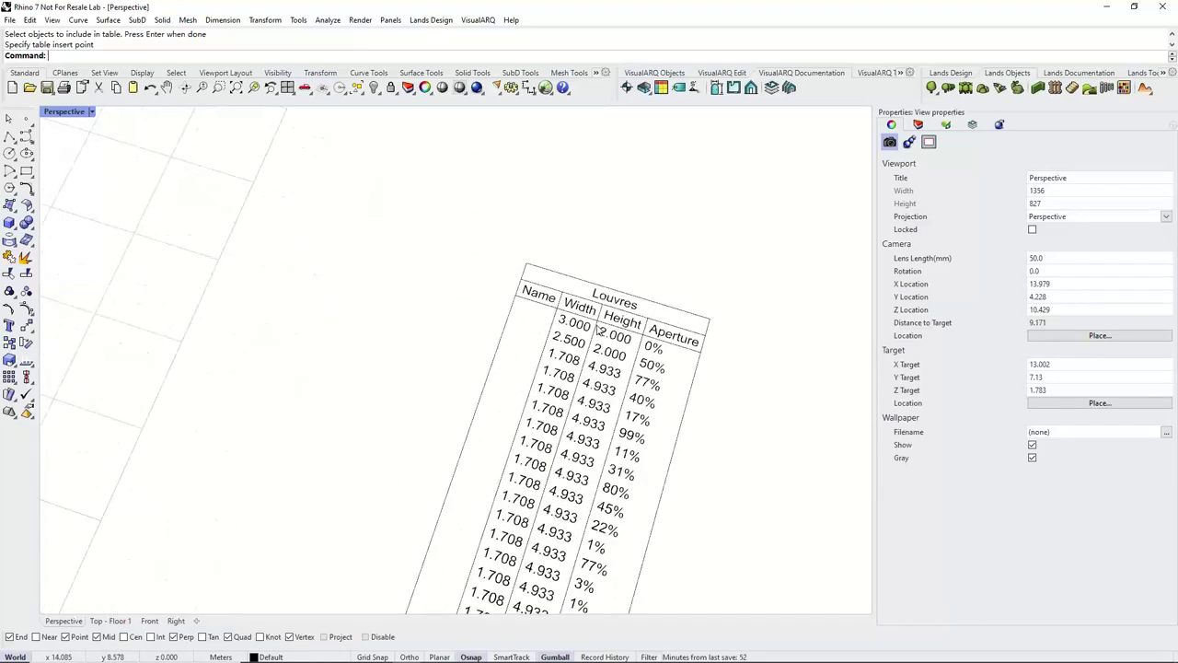
{"action": "scroll", "coordinate": [597, 329], "scroll_direction": "up", "scroll_amount": 3}
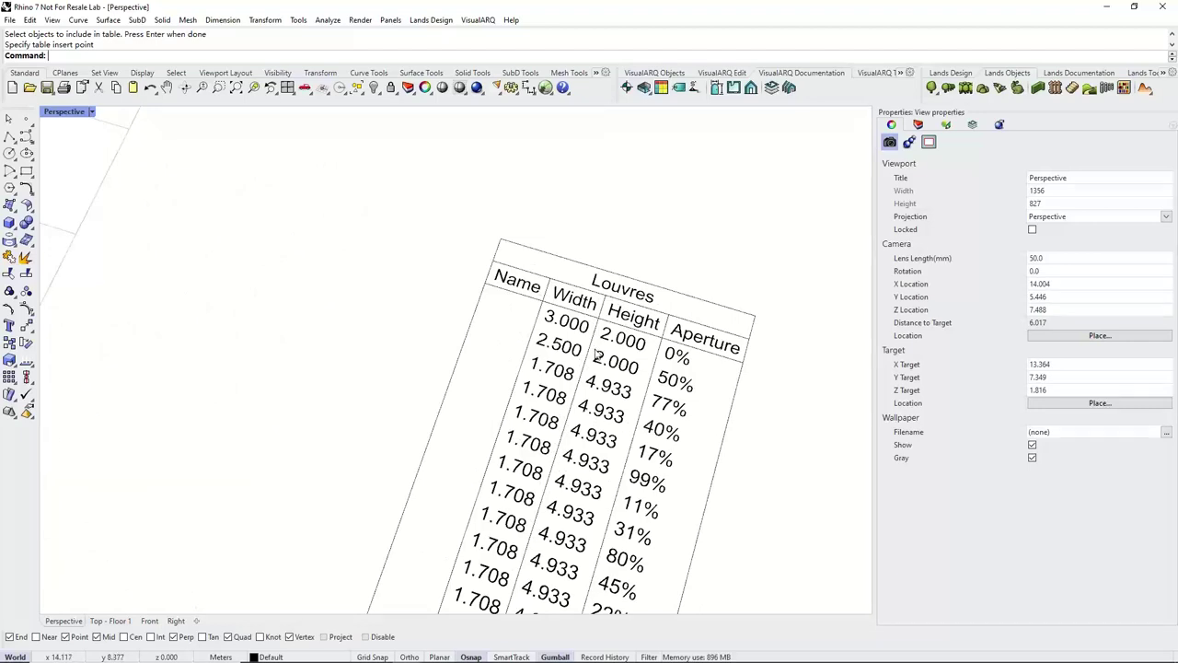
{"action": "scroll", "coordinate": [669, 391], "scroll_direction": "down", "scroll_amount": 3}
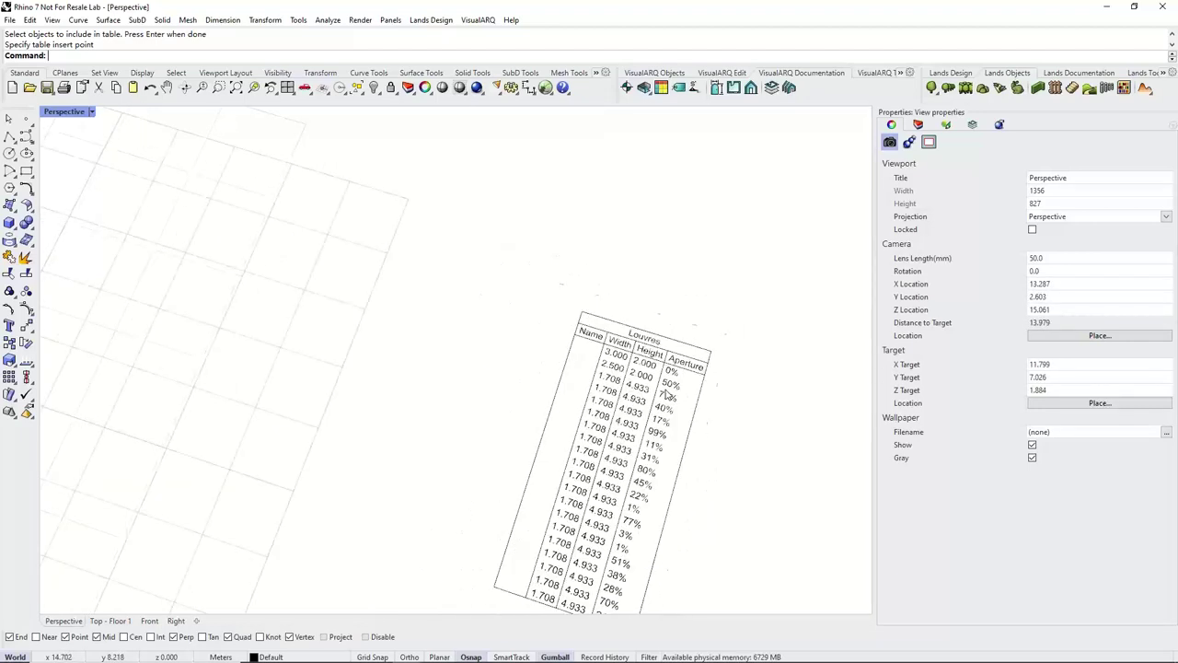
{"action": "right_click_drag", "start_coordinate": [608, 391], "coordinate": [607, 342]}
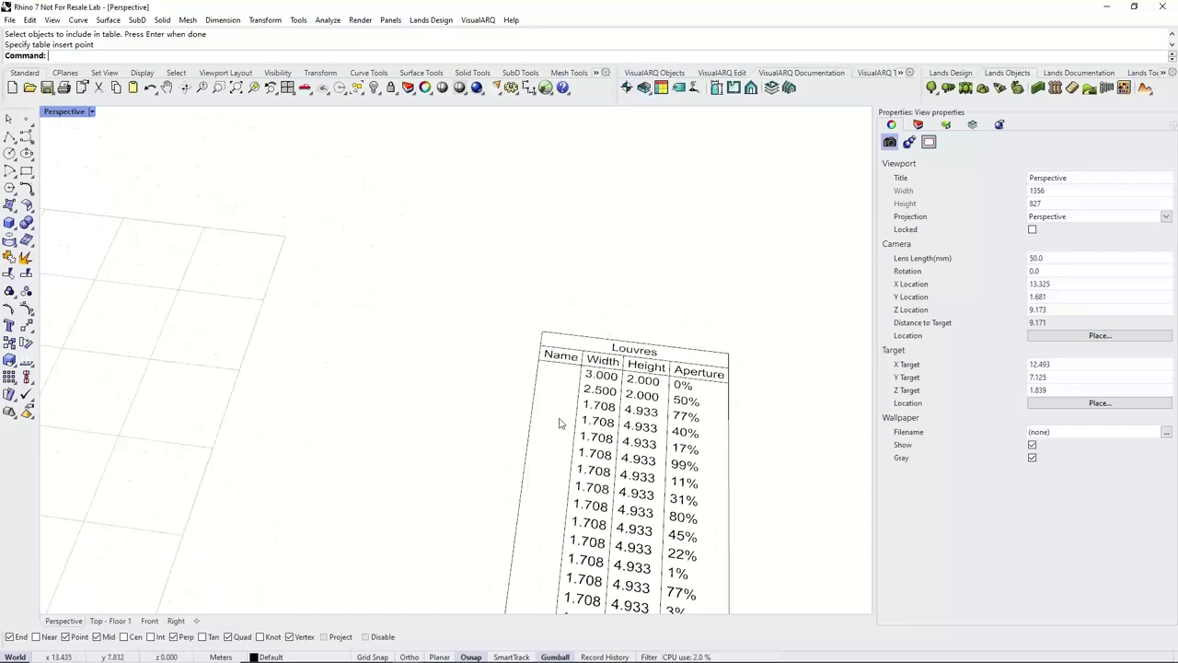
{"action": "scroll", "coordinate": [558, 421], "scroll_direction": "down", "scroll_amount": 5}
{"action": "left_click", "coordinate": [342, 355]}
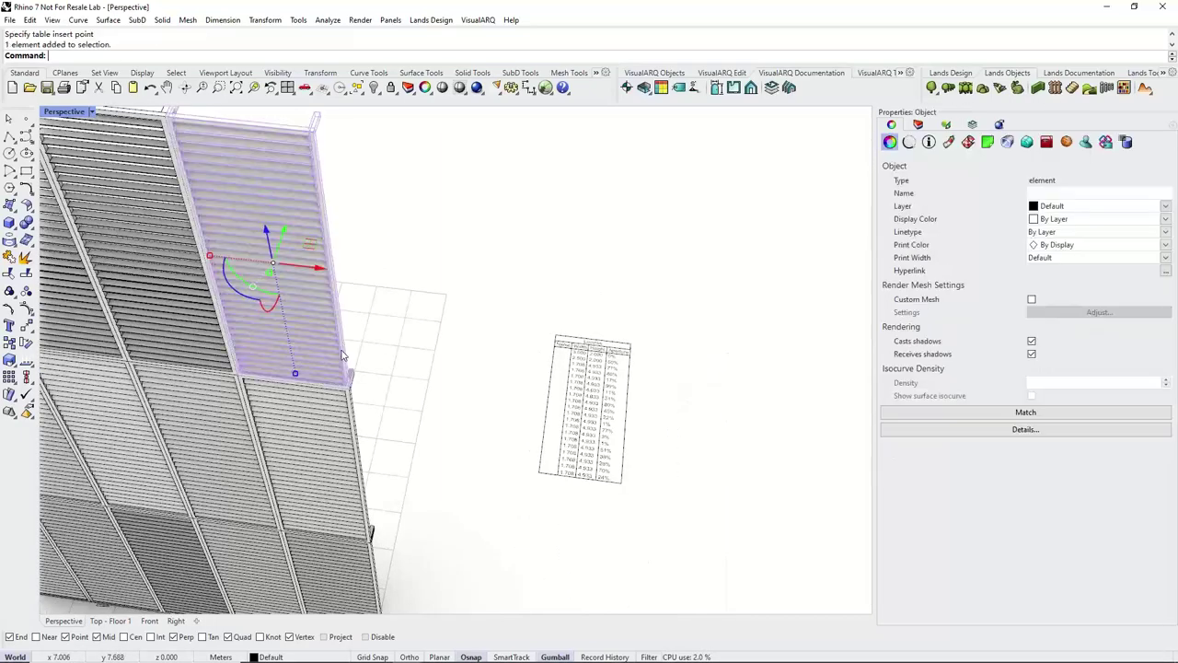
{"action": "left_click", "coordinate": [355, 421]}
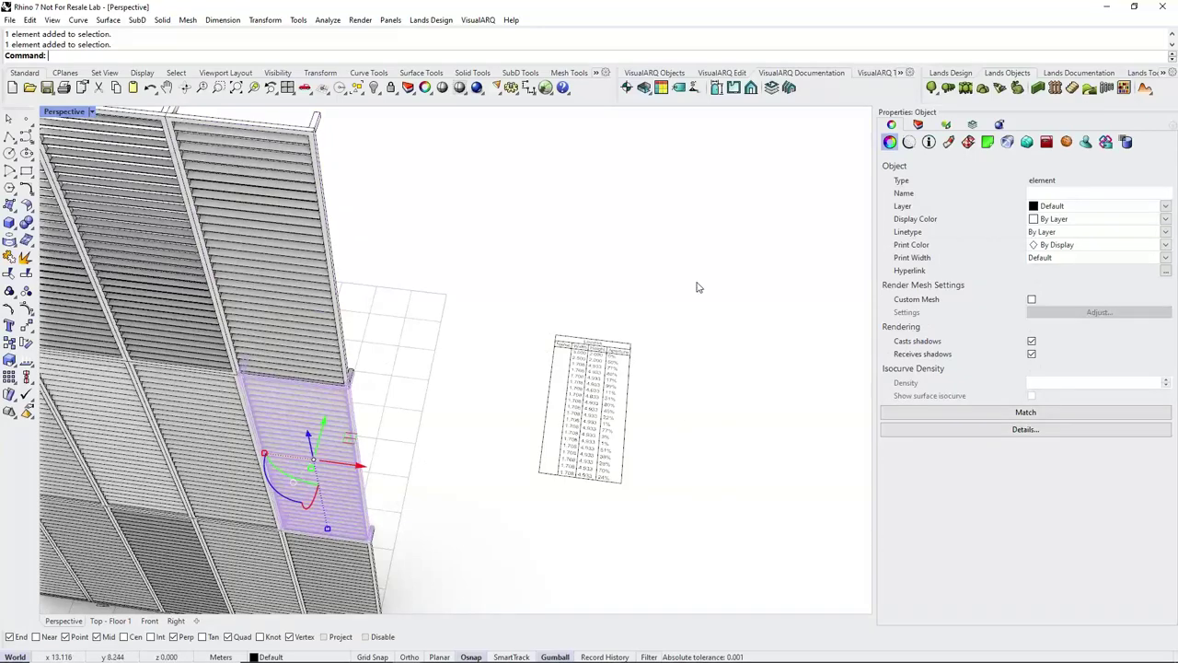
{"action": "scroll", "coordinate": [663, 280], "scroll_direction": "down", "scroll_amount": 4}
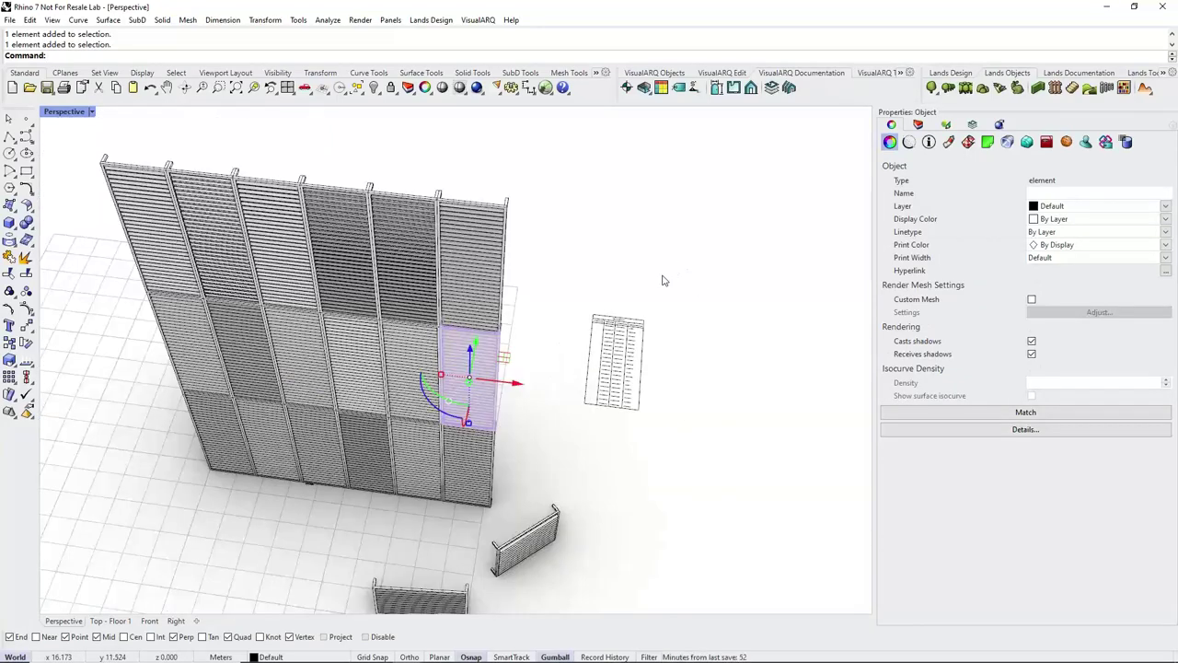
{"action": "right_click_drag", "start_coordinate": [663, 280], "coordinate": [476, 216]}
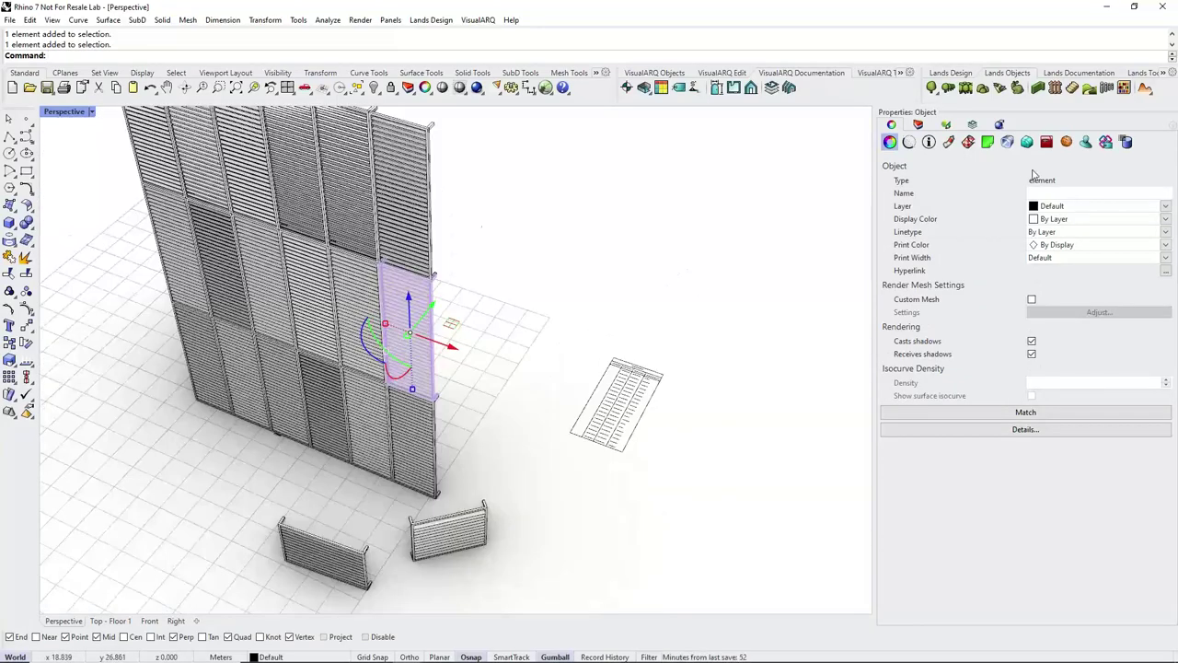
{"action": "left_click", "coordinate": [489, 259]}
{"action": "right_click_drag", "start_coordinate": [488, 258], "coordinate": [453, 345], "text": "shift"}
Switch to Grasshopper and add an Update Property component to the canvas, below and beyond the last Set Property Value component.
{"action": "type", "text": "g"}
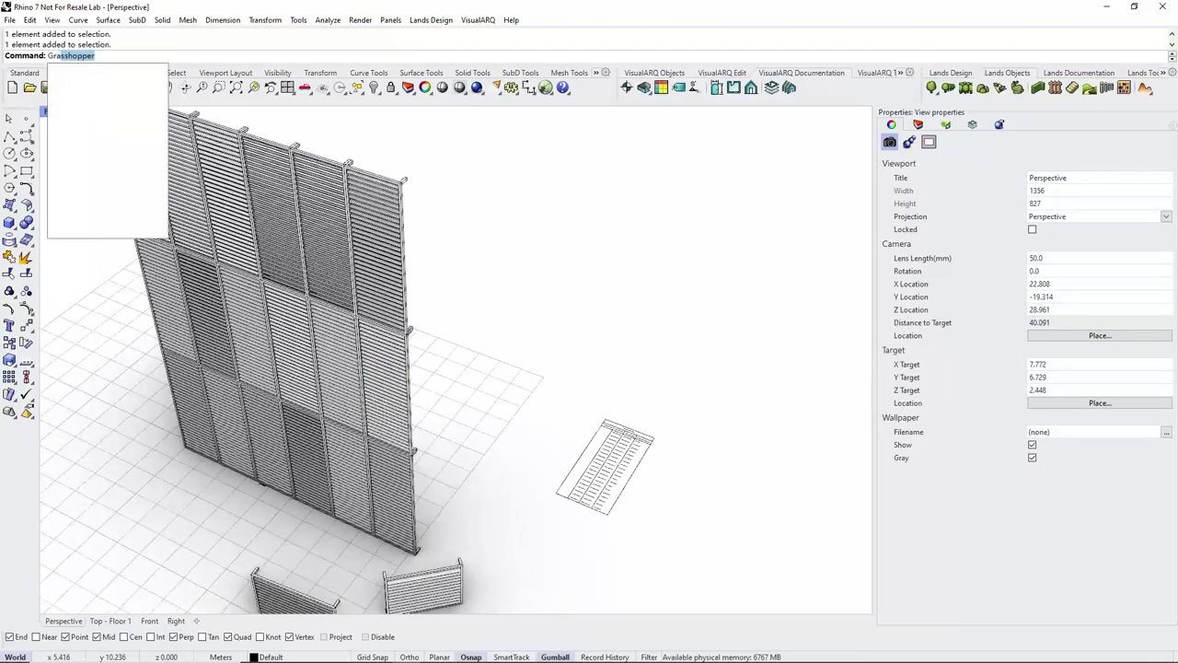
{"action": "key", "text": "Return"}
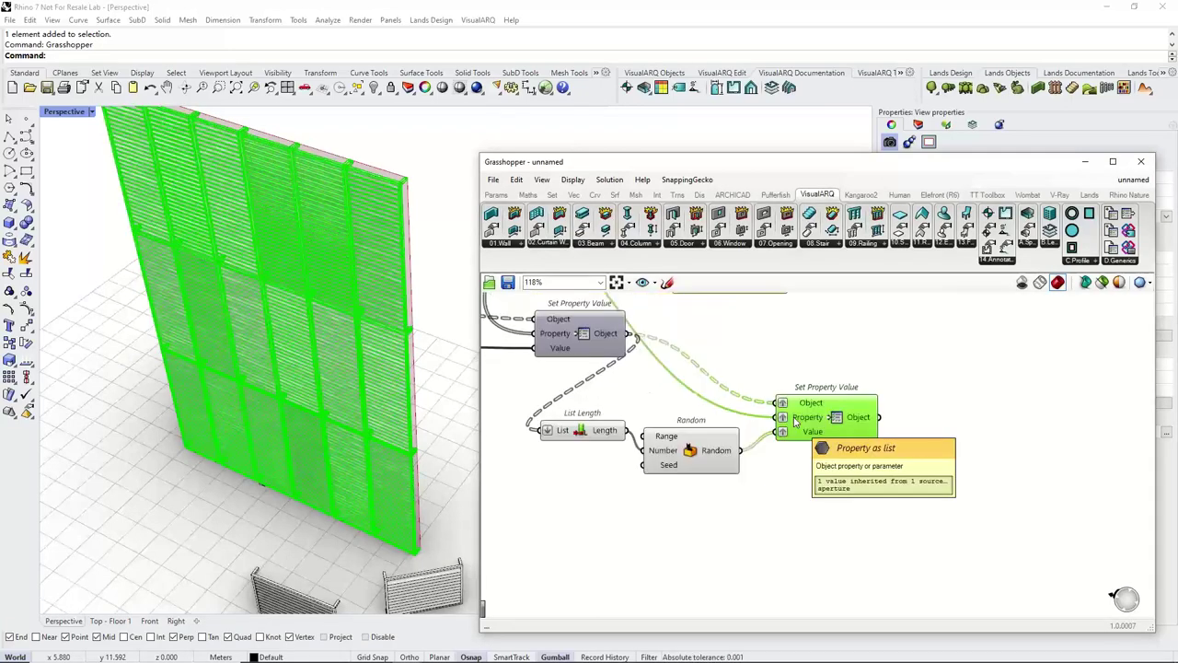
{"action": "scroll", "coordinate": [796, 422], "scroll_direction": "up", "scroll_amount": 2}
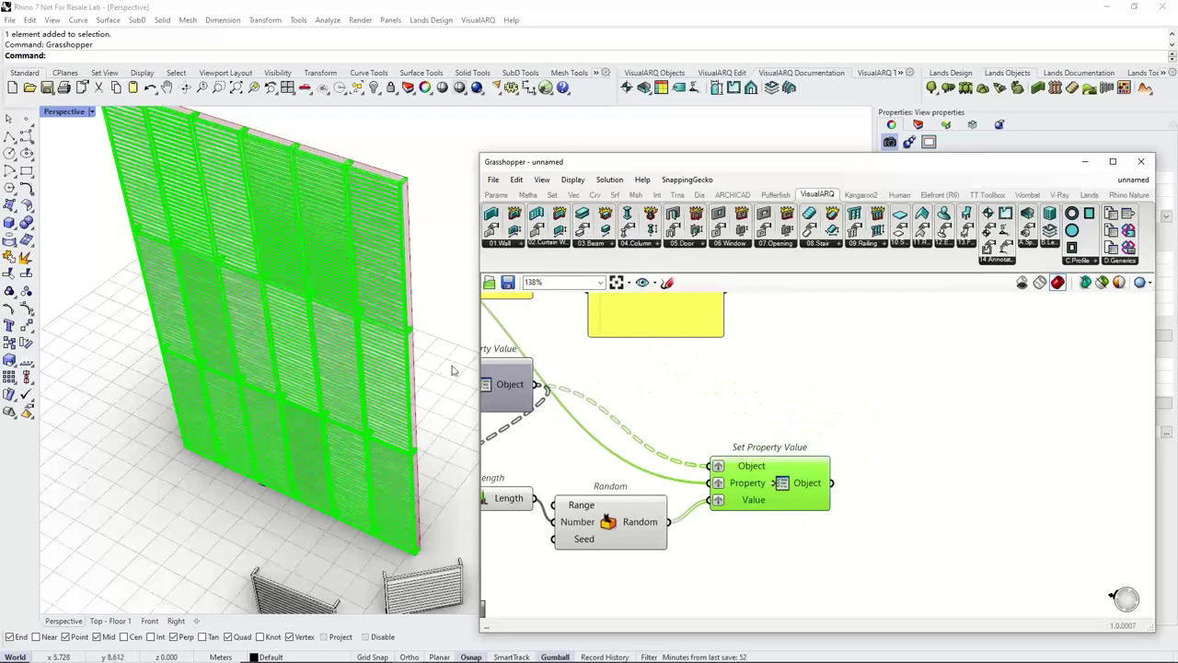
{"action": "left_click", "coordinate": [720, 407]}
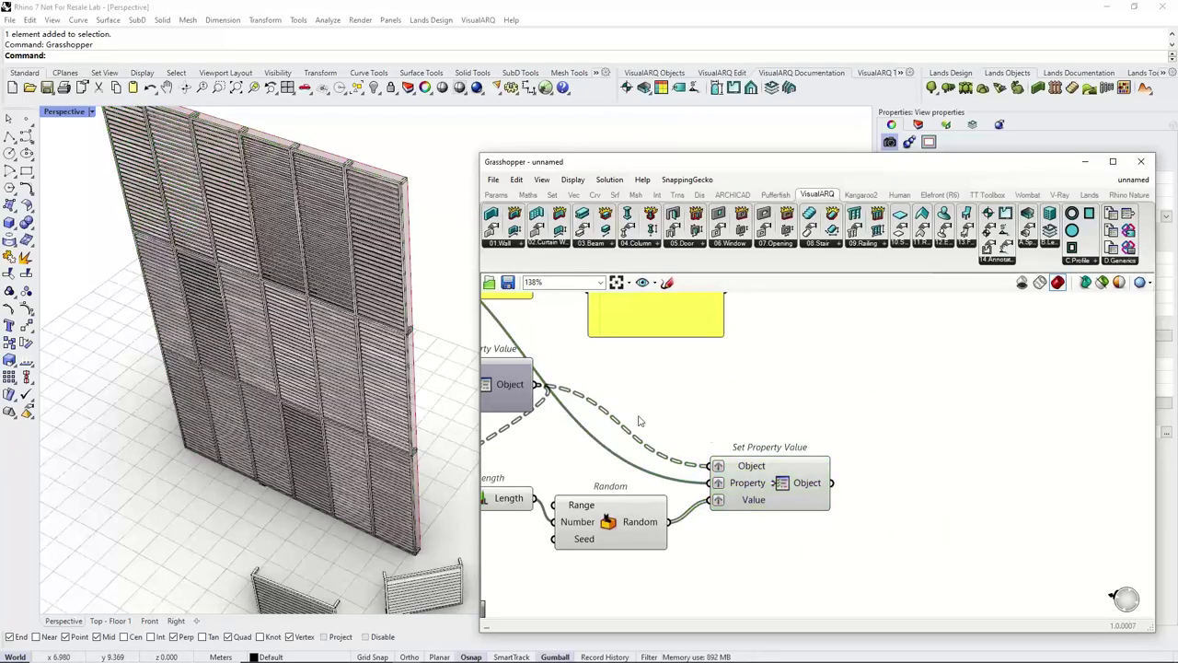
{"action": "left_click", "coordinate": [1125, 260]}
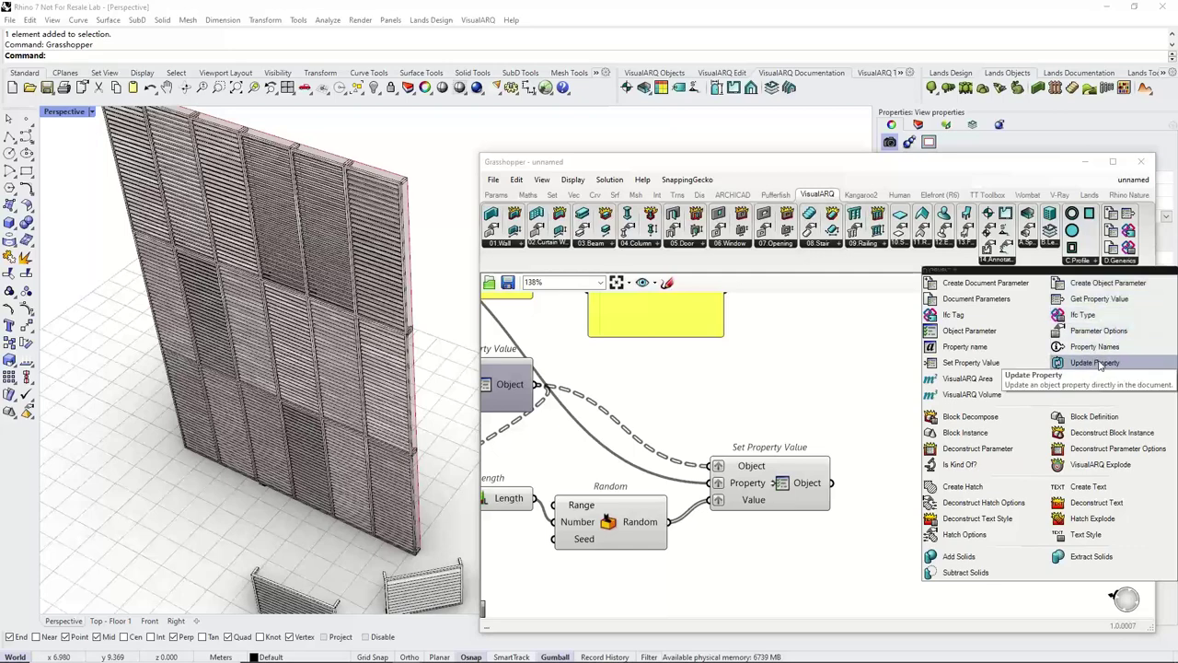
{"action": "right_click_drag", "start_coordinate": [983, 499], "coordinate": [895, 451]}
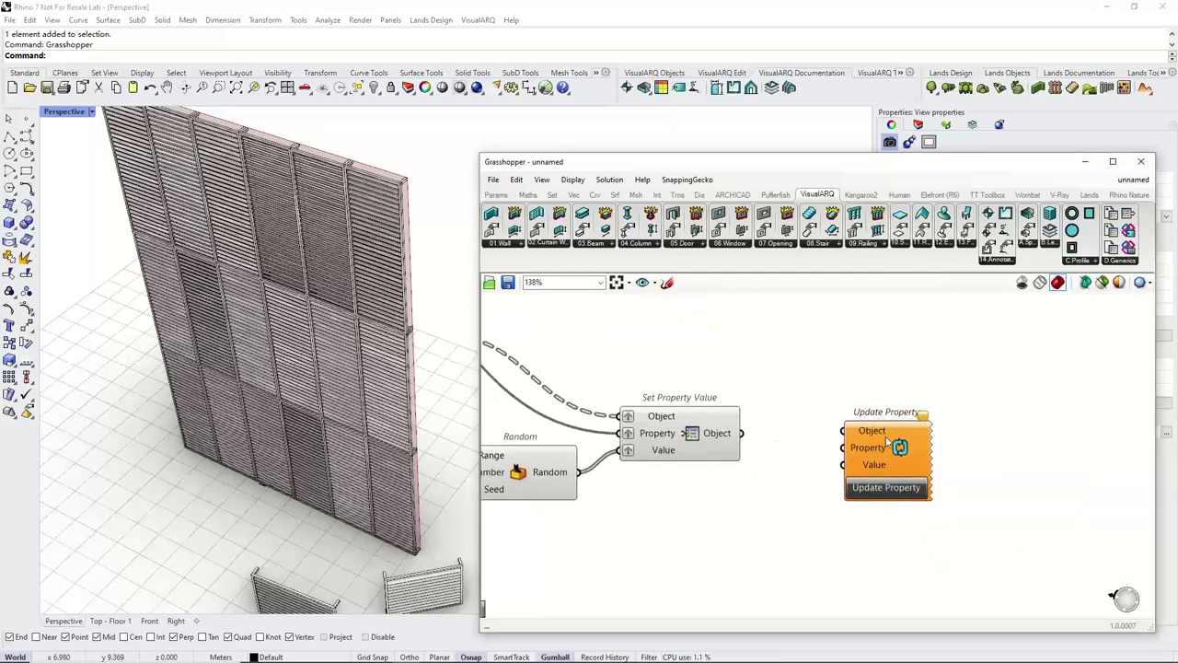
{"action": "scroll", "coordinate": [814, 448], "scroll_direction": "down", "scroll_amount": 2}
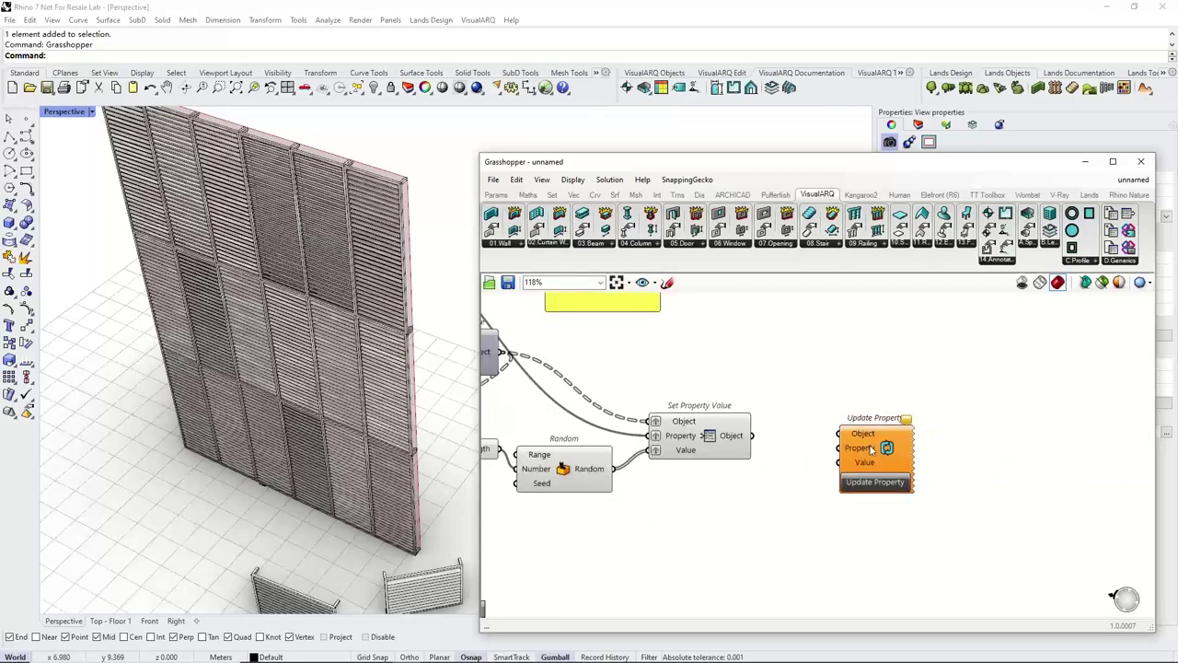
{"action": "left_click_drag", "start_coordinate": [883, 448], "coordinate": [853, 541]}
{"action": "right_click_drag", "start_coordinate": [761, 497], "coordinate": [810, 419]}
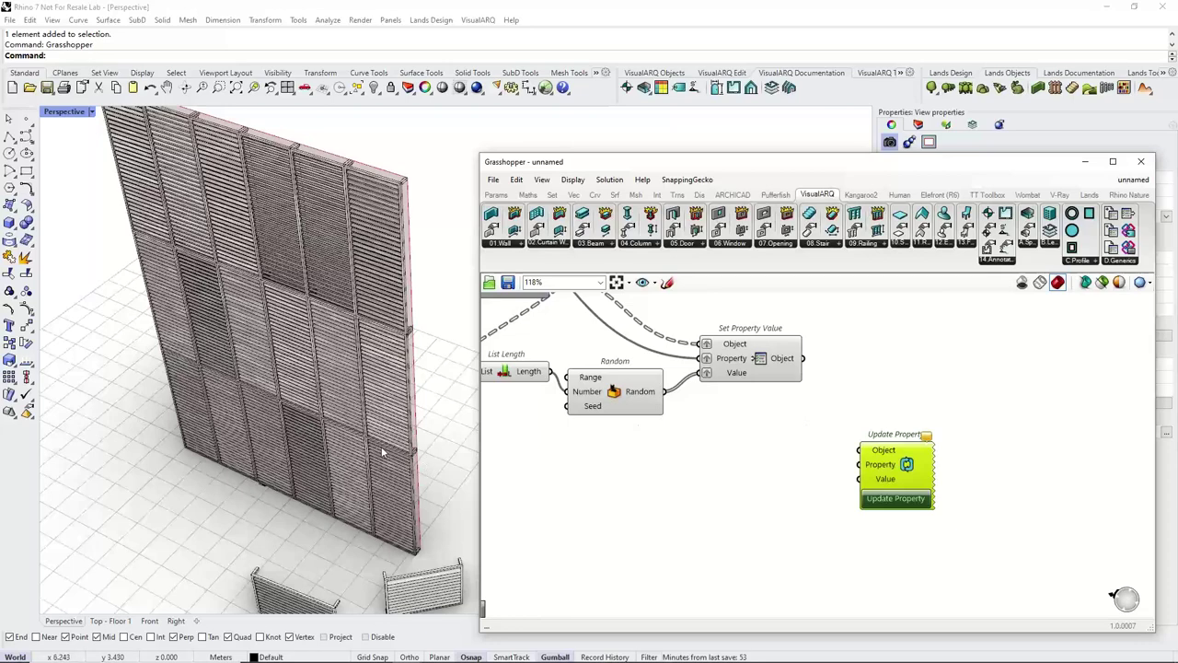
Add a VisualARQ Pipeline component beside Update Property and set it to collect objects of the Element type.
{"action": "scroll", "coordinate": [316, 385], "scroll_direction": "down", "scroll_amount": 3}
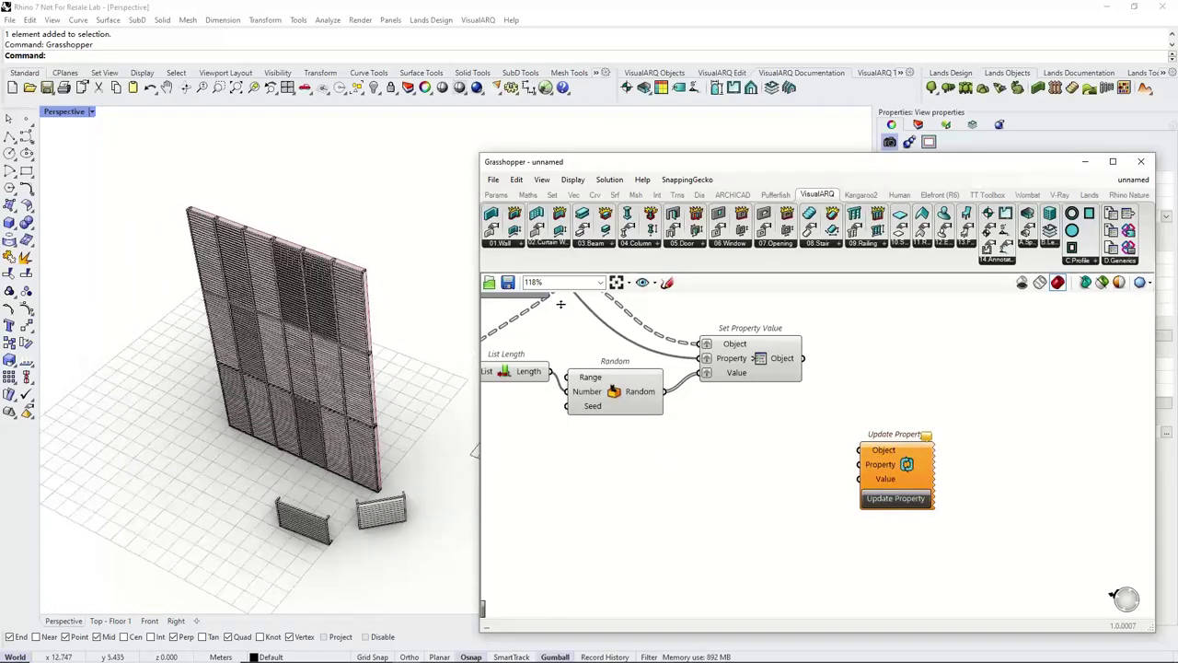
{"action": "left_click", "coordinate": [496, 195]}
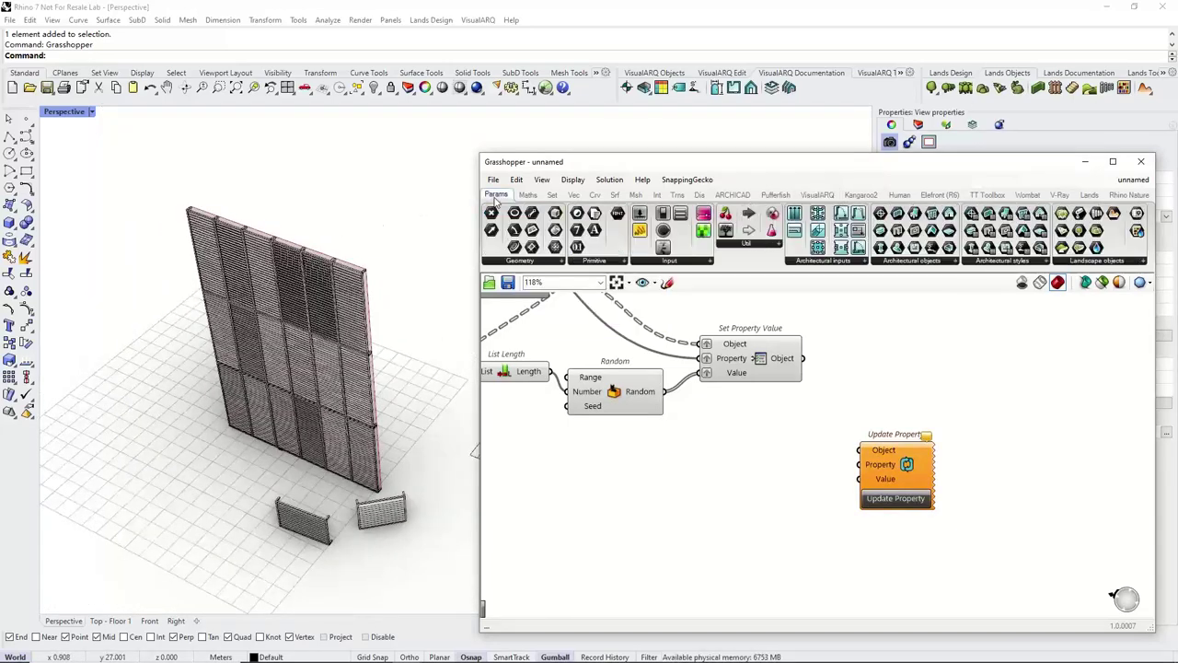
{"action": "left_click", "coordinate": [899, 261]}
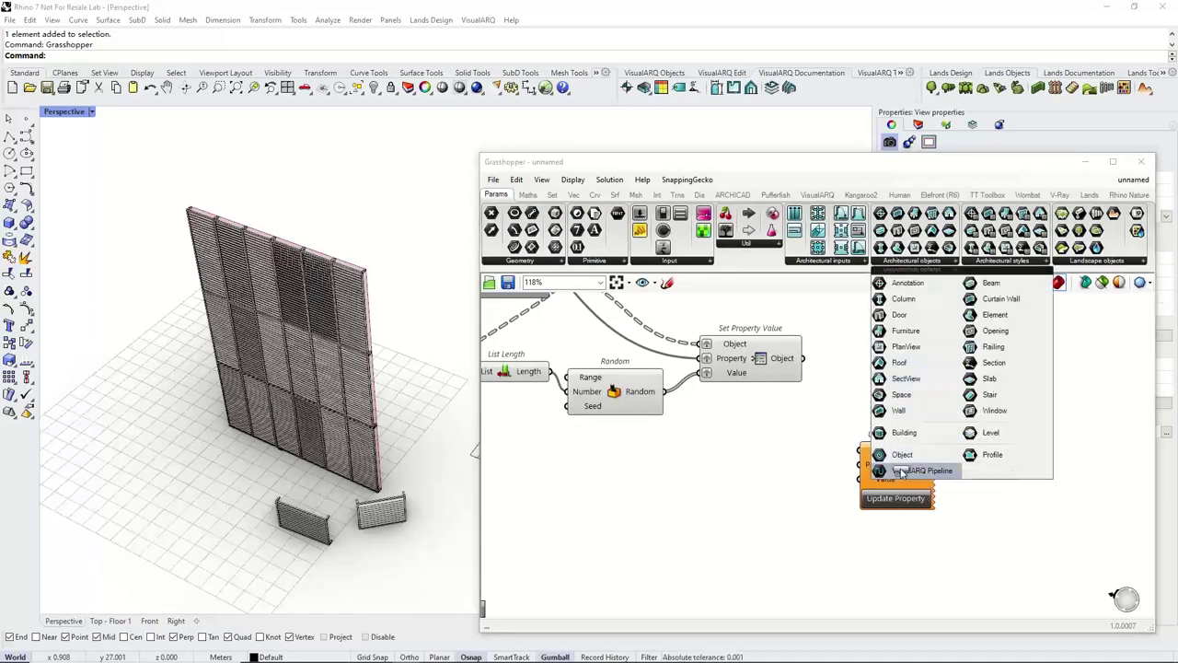
{"action": "left_click_drag", "start_coordinate": [911, 470], "coordinate": [671, 518]}
{"action": "left_click", "coordinate": [696, 536]}
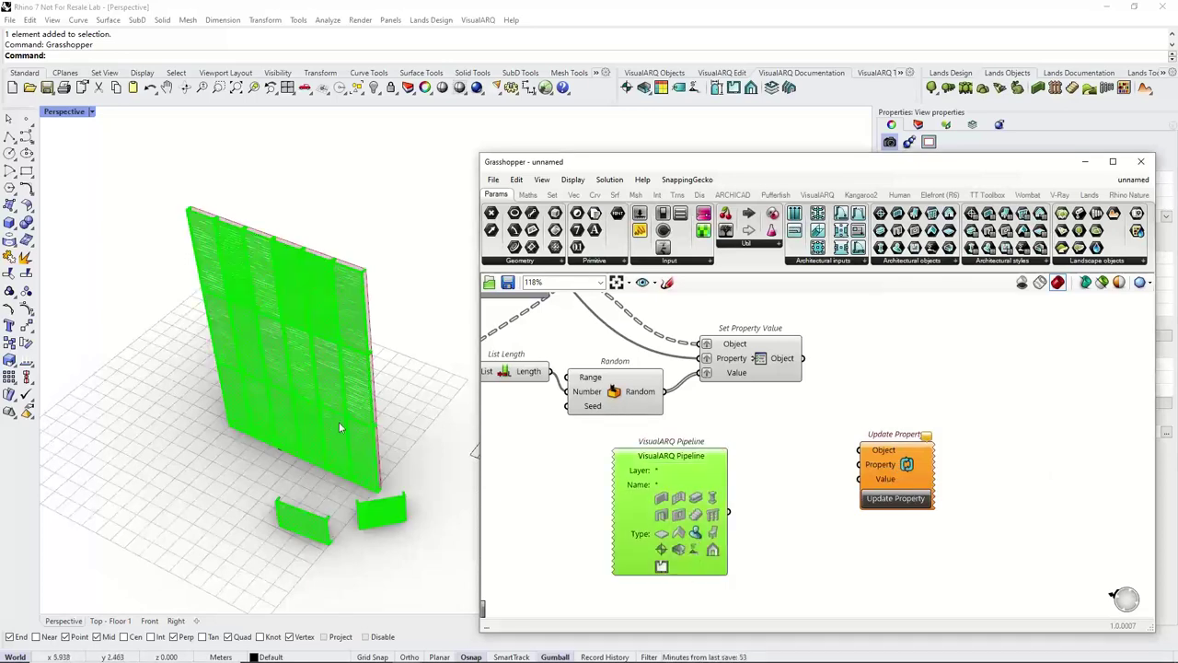
{"action": "right_click_drag", "start_coordinate": [337, 423], "coordinate": [326, 429]}
{"action": "right_click_drag", "start_coordinate": [765, 494], "coordinate": [697, 480]}
{"action": "scroll", "coordinate": [684, 493], "scroll_direction": "up", "scroll_amount": 1}
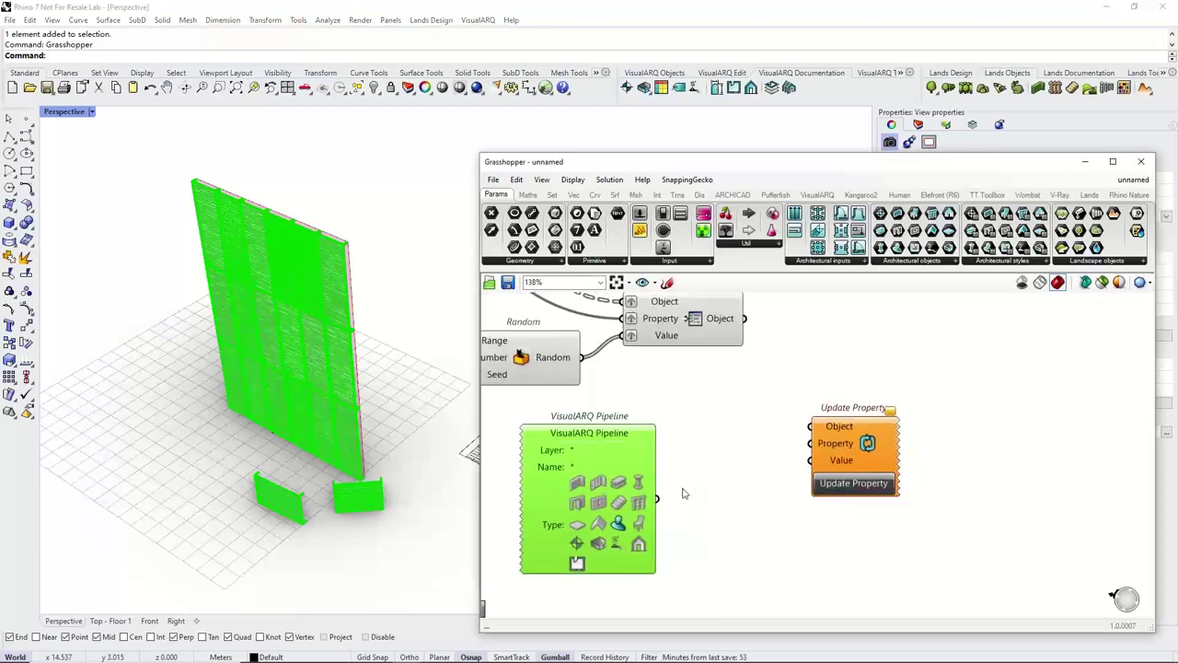
Connect the VisualARQ Pipeline output to the Object input of Update Property and align the component with the pipeline.
{"action": "left_click_drag", "start_coordinate": [656, 498], "coordinate": [810, 426]}
{"action": "left_click", "coordinate": [764, 515]}
{"action": "right_click_drag", "start_coordinate": [738, 492], "coordinate": [637, 470]}
{"action": "left_click_drag", "start_coordinate": [769, 425], "coordinate": [924, 458]}
{"action": "right_click_drag", "start_coordinate": [924, 459], "coordinate": [900, 425]}
{"action": "scroll", "coordinate": [902, 430], "scroll_direction": "down", "scroll_amount": 1}
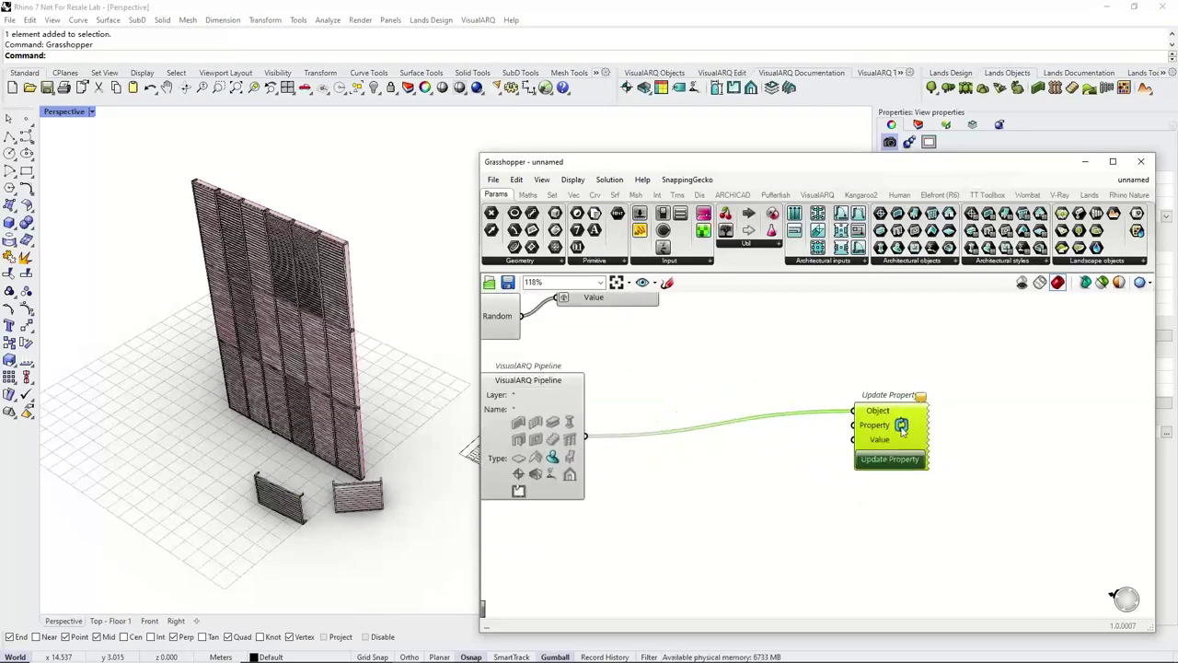
{"action": "left_click_drag", "start_coordinate": [902, 428], "coordinate": [906, 453]}
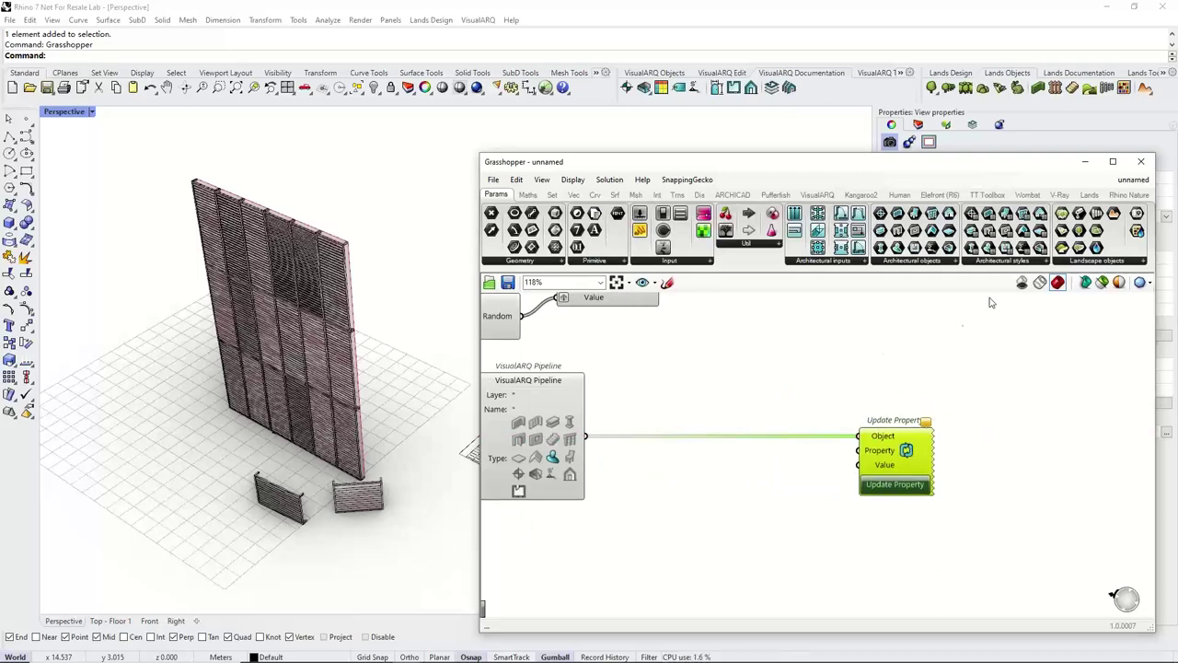
Examine the panel of louvre property names for the property that has to be updated.
{"action": "scroll", "coordinate": [963, 308], "scroll_direction": "down", "scroll_amount": 3}
{"action": "right_click_drag", "start_coordinate": [963, 307], "coordinate": [856, 482]}
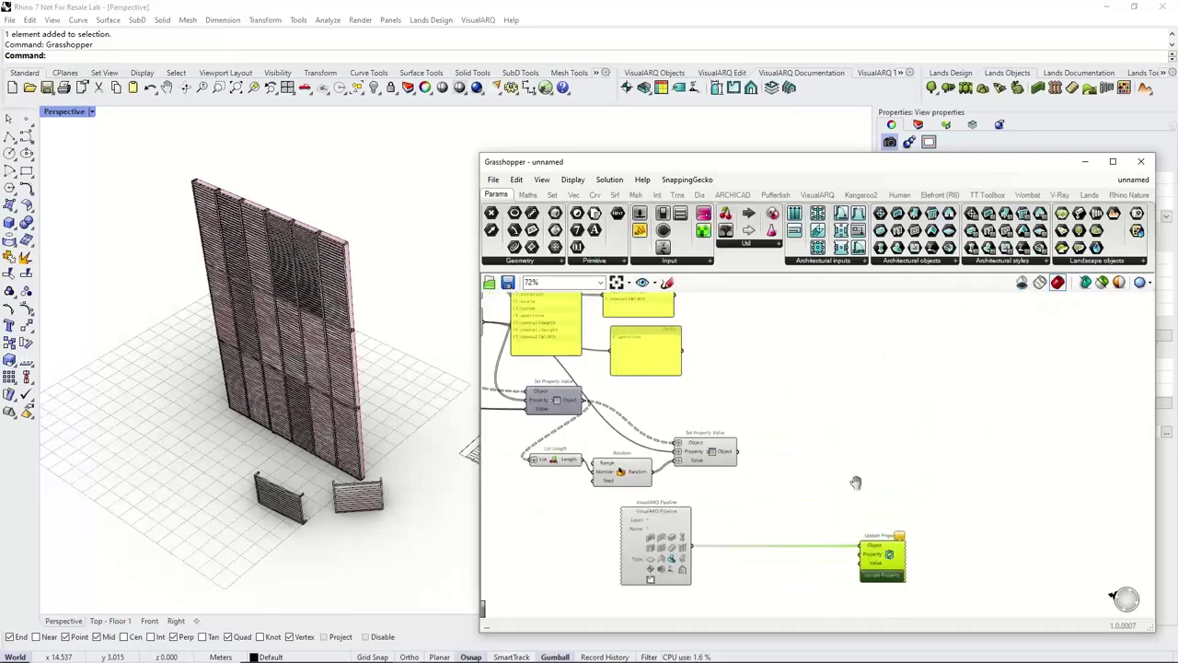
{"action": "right_click_drag", "start_coordinate": [650, 426], "coordinate": [689, 473]}
{"action": "scroll", "coordinate": [689, 473], "scroll_direction": "up", "scroll_amount": 1}
{"action": "right_click_drag", "start_coordinate": [618, 380], "coordinate": [678, 412]}
{"action": "scroll", "coordinate": [678, 412], "scroll_direction": "up", "scroll_amount": 1}
{"action": "right_click_drag", "start_coordinate": [610, 296], "coordinate": [647, 421]}
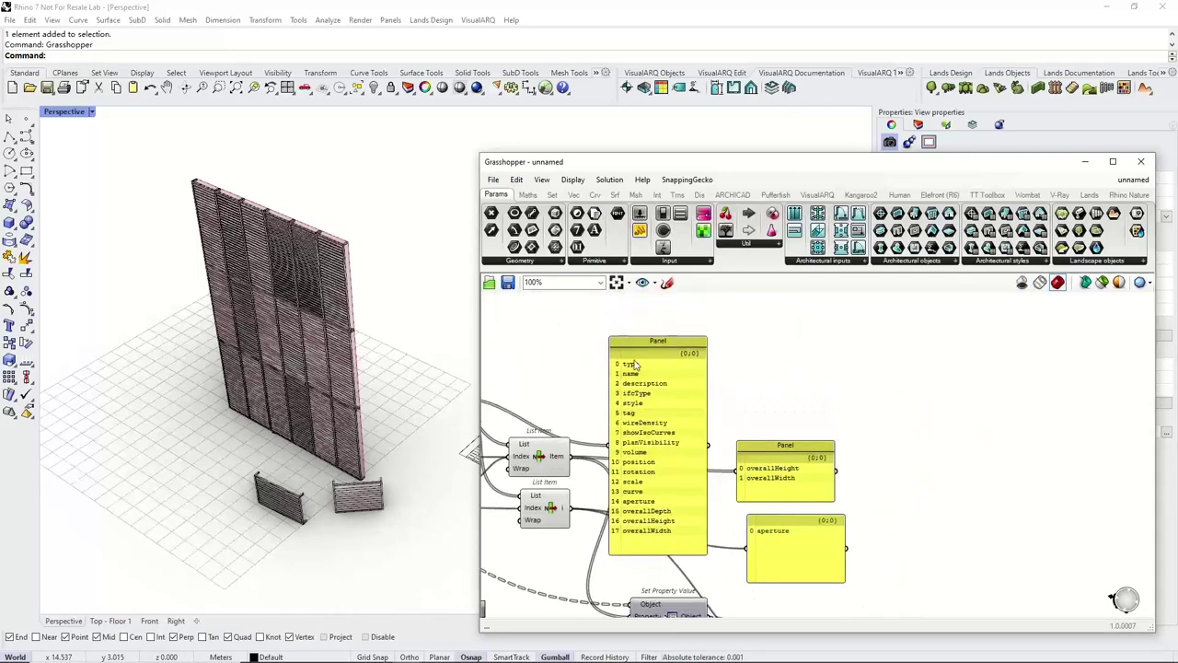
{"action": "scroll", "coordinate": [622, 373], "scroll_direction": "down", "scroll_amount": 2}
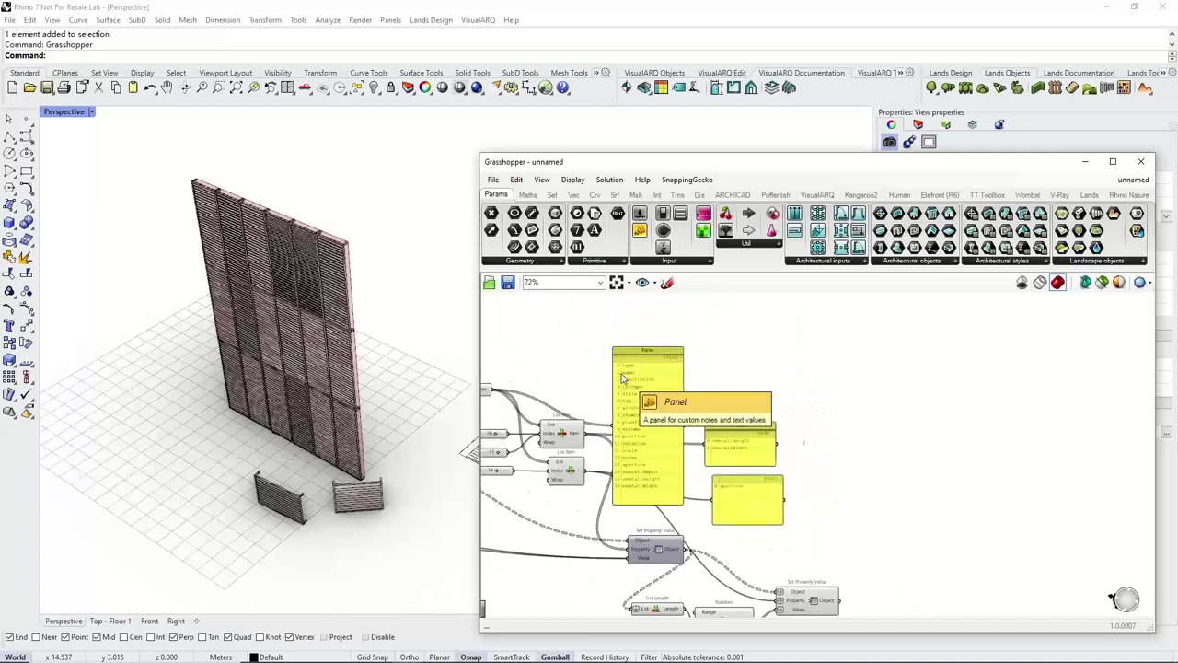
{"action": "right_click_drag", "start_coordinate": [898, 569], "coordinate": [725, 395]}
{"action": "scroll", "coordinate": [744, 472], "scroll_direction": "up", "scroll_amount": 2}
{"action": "right_click_drag", "start_coordinate": [744, 471], "coordinate": [769, 430]}
{"action": "right_click_drag", "start_coordinate": [862, 358], "coordinate": [800, 357]}
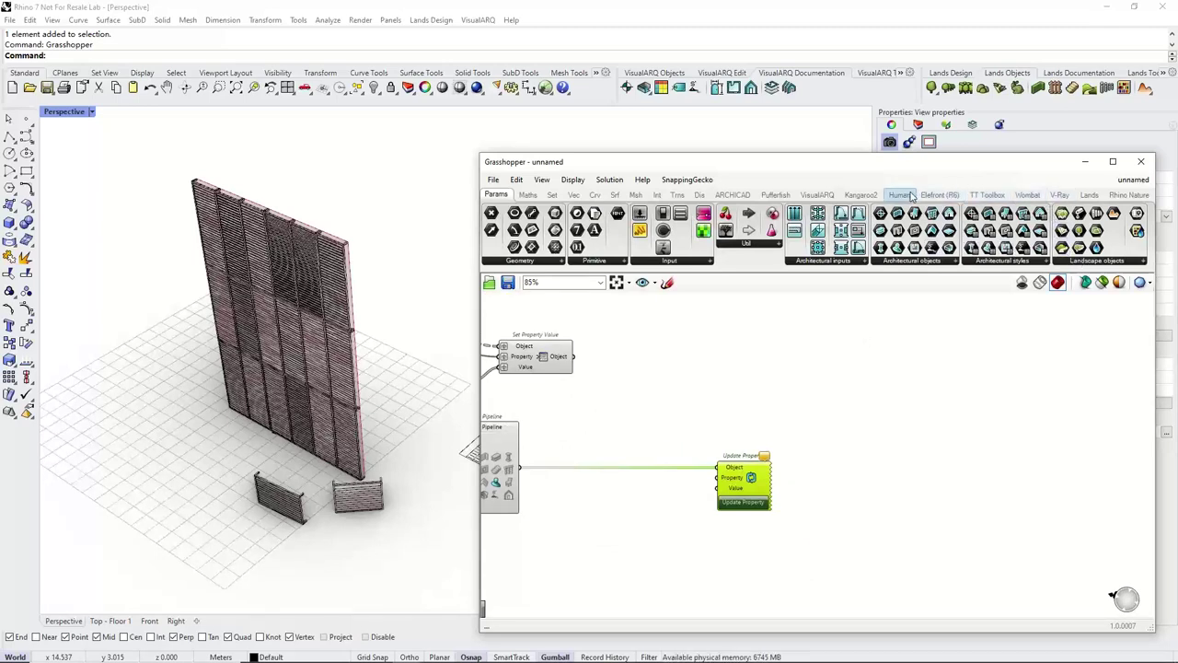
Add a Property name component below the pipeline wire, with name as the chosen property.
{"action": "left_click", "coordinate": [816, 195]}
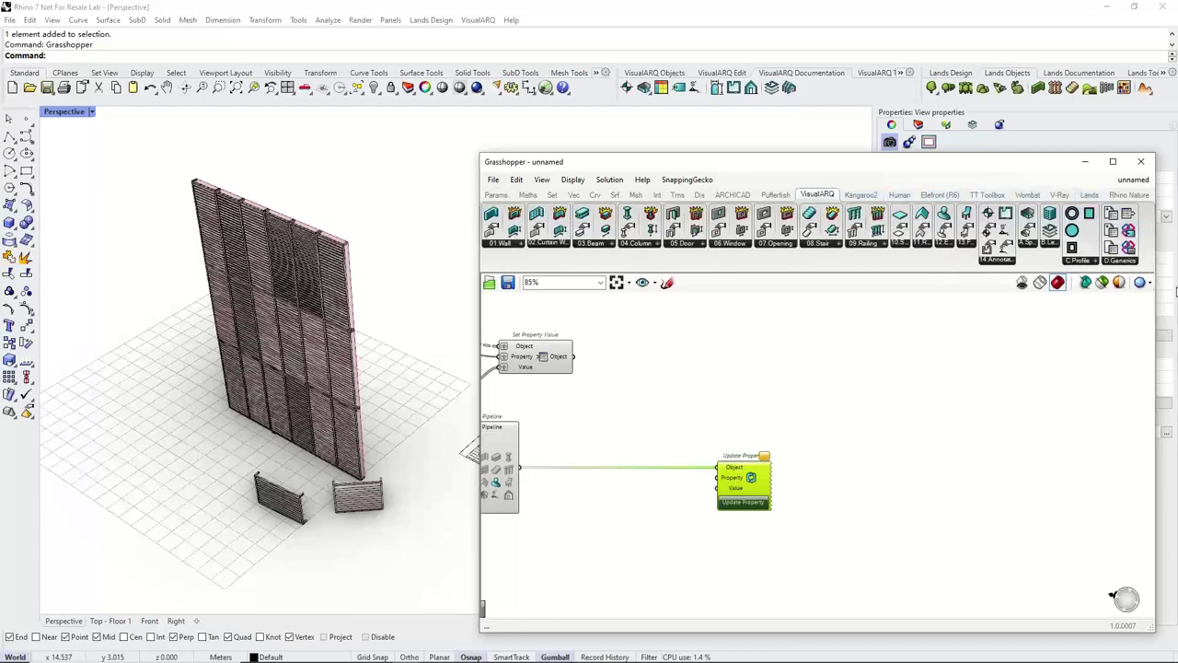
{"action": "left_click", "coordinate": [1123, 261]}
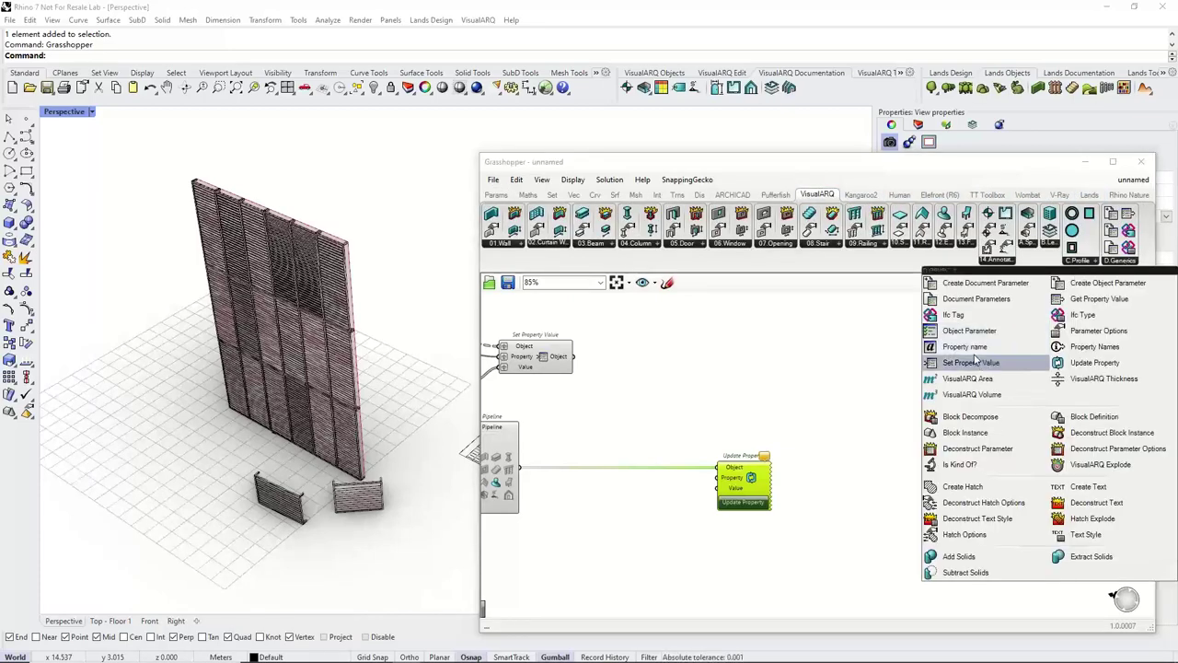
{"action": "left_click_drag", "start_coordinate": [967, 346], "coordinate": [633, 516]}
{"action": "scroll", "coordinate": [633, 515], "scroll_direction": "up", "scroll_amount": 2}
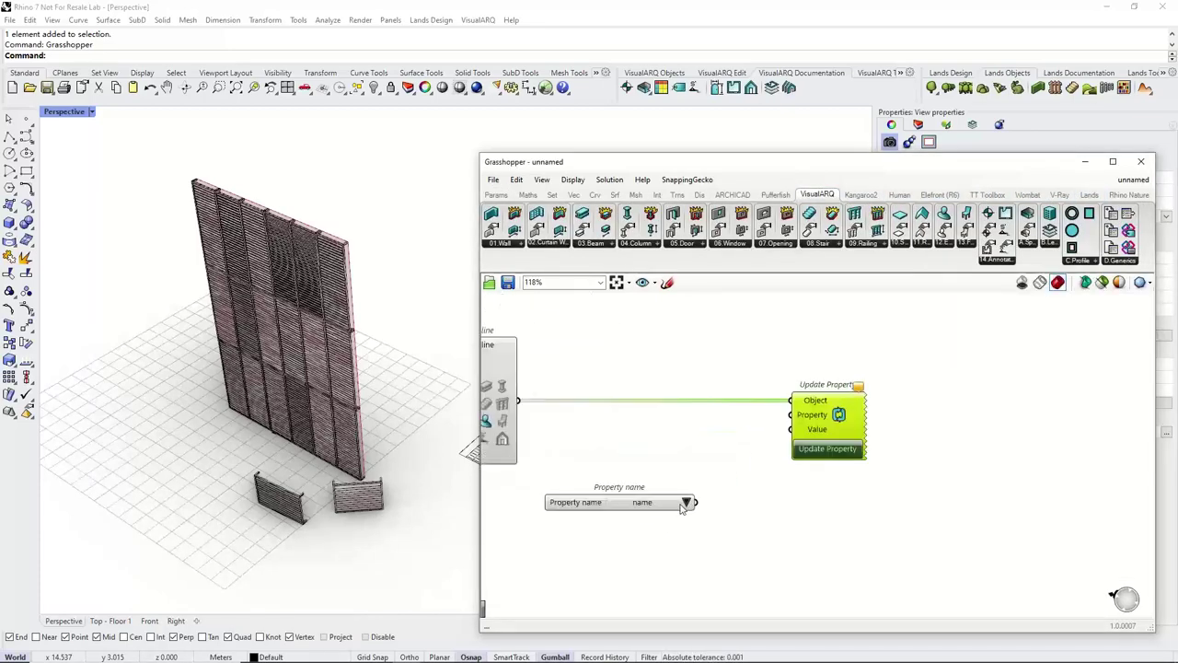
{"action": "left_click", "coordinate": [685, 501]}
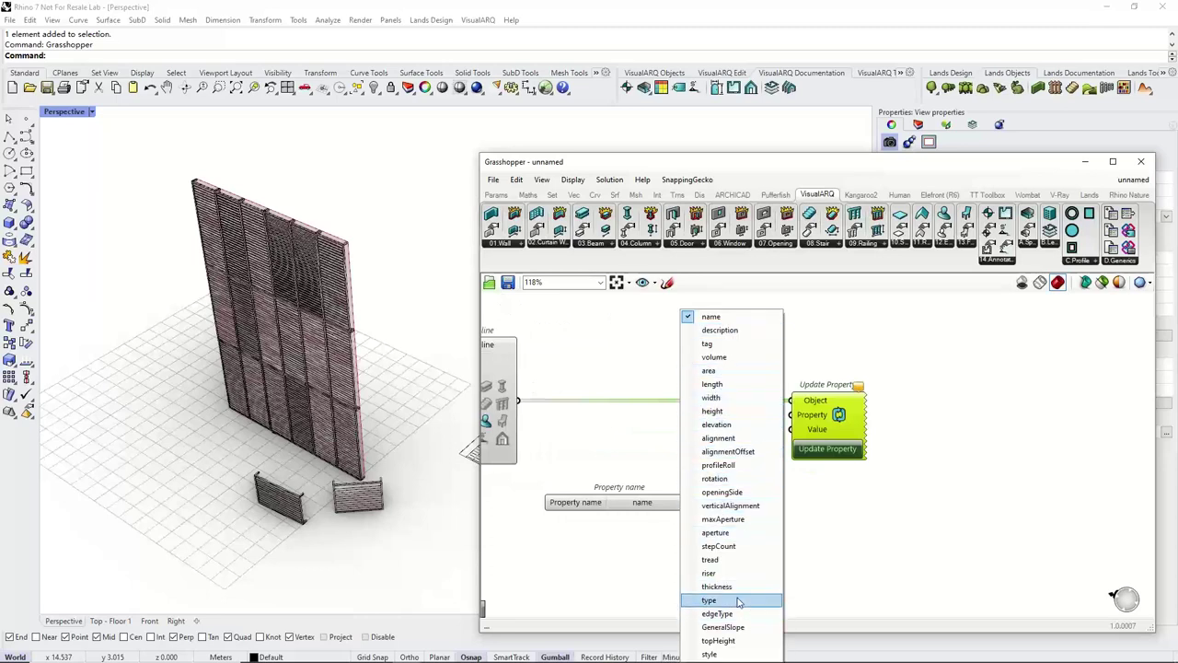
{"action": "left_click", "coordinate": [724, 322]}
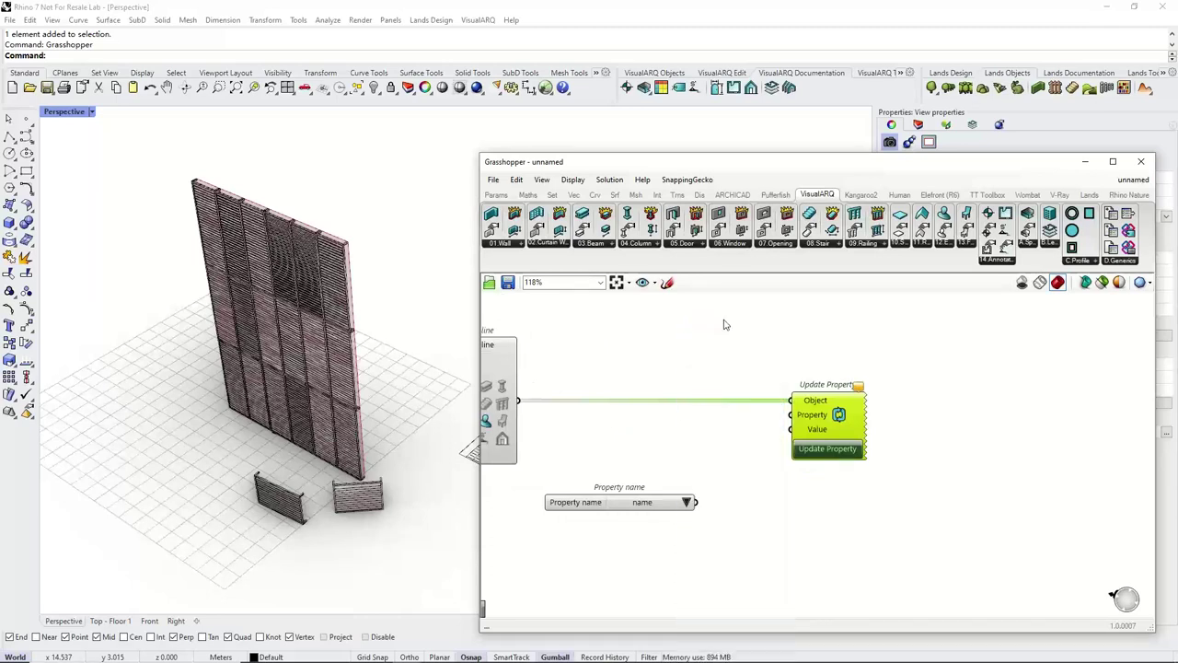
Connect Property name to the Property input of Update Property and line the two components up with more spacing.
{"action": "left_click_drag", "start_coordinate": [697, 502], "coordinate": [789, 414]}
{"action": "right_click_drag", "start_coordinate": [791, 520], "coordinate": [866, 472]}
{"action": "right_click_drag", "start_coordinate": [922, 387], "coordinate": [868, 403]}
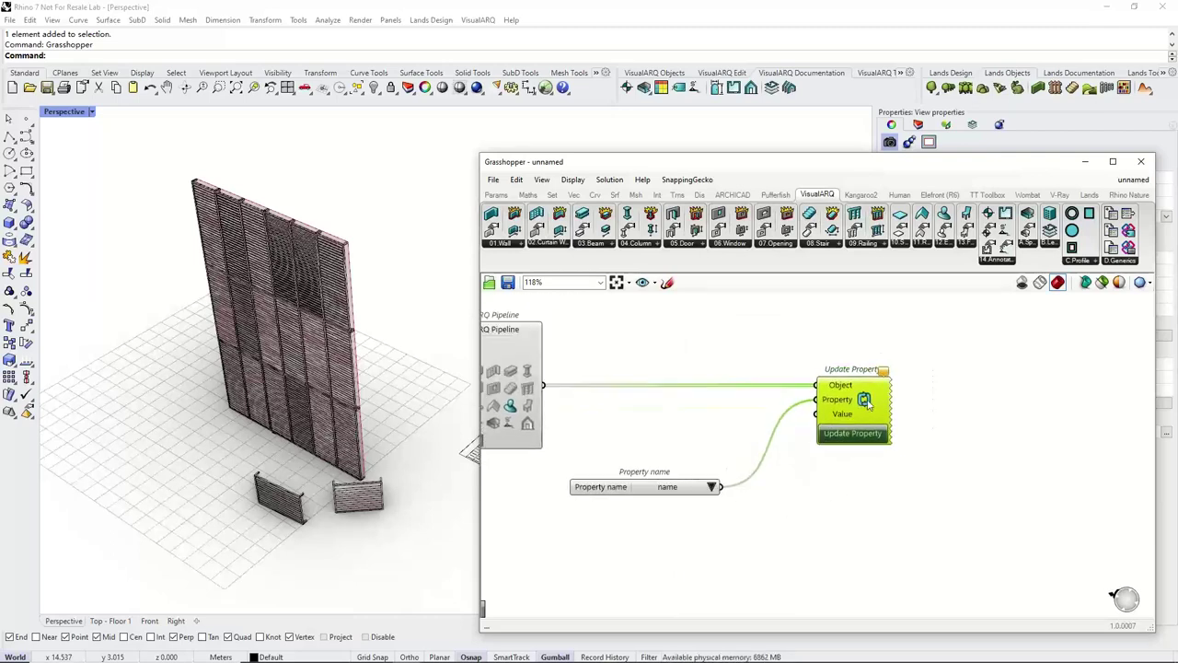
{"action": "left_click_drag", "start_coordinate": [866, 402], "coordinate": [958, 402]}
{"action": "left_click_drag", "start_coordinate": [644, 486], "coordinate": [777, 398]}
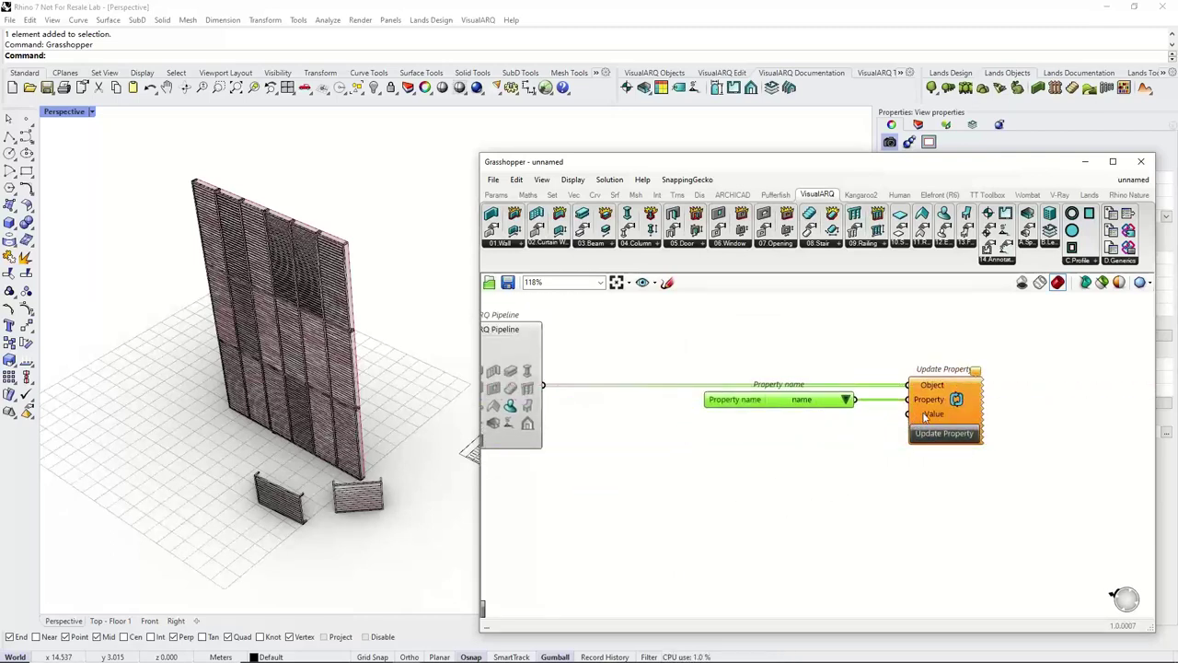
{"action": "scroll", "coordinate": [747, 423], "scroll_direction": "down", "scroll_amount": 3}
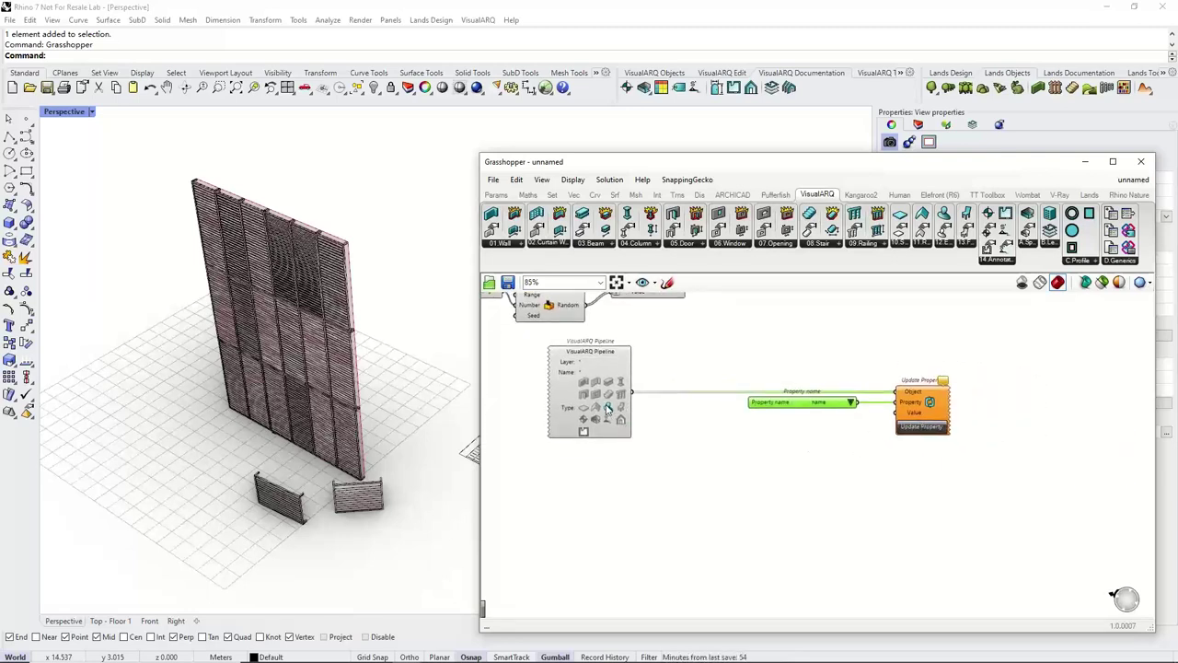
Add a List Length component below the wire and feed the VisualARQ Pipeline output into its List input.
{"action": "right_click_drag", "start_coordinate": [642, 417], "coordinate": [631, 434]}
{"action": "double_click", "coordinate": [678, 507]}
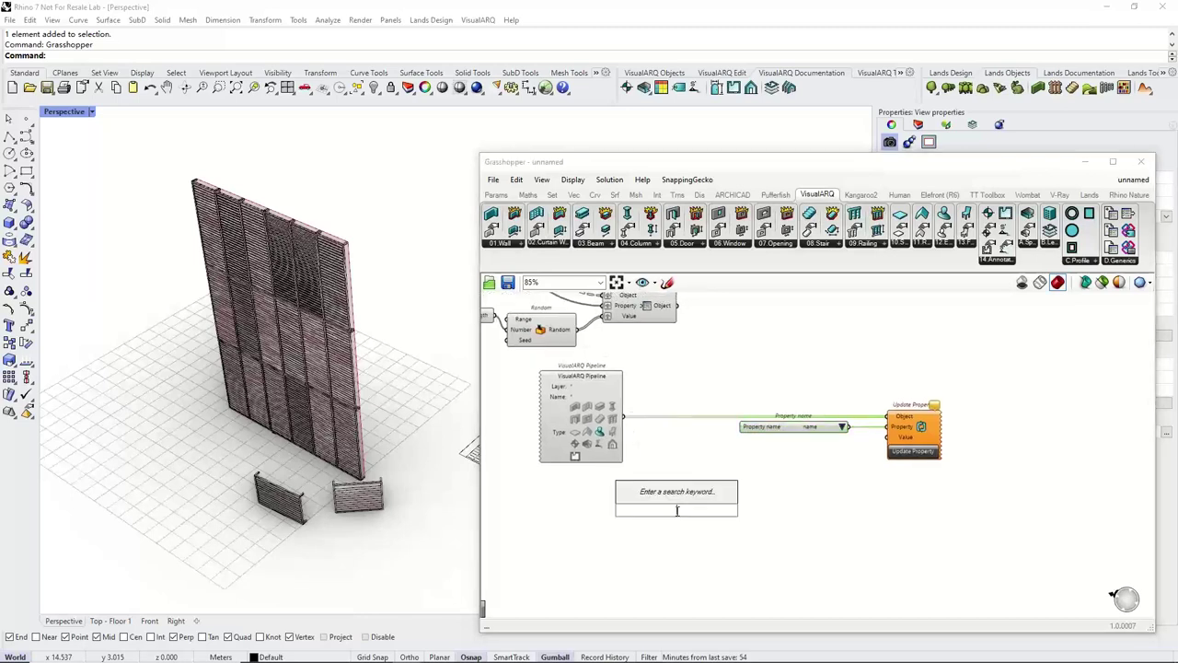
{"action": "type", "text": "list"}
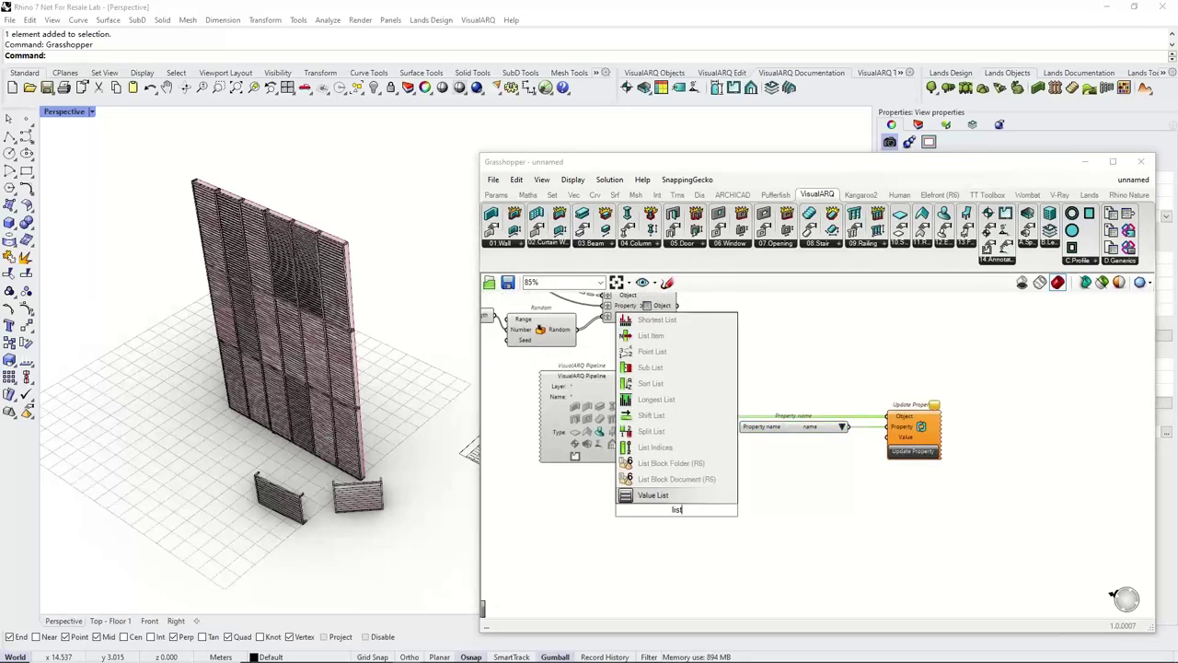
{"action": "type", "text": " len"}
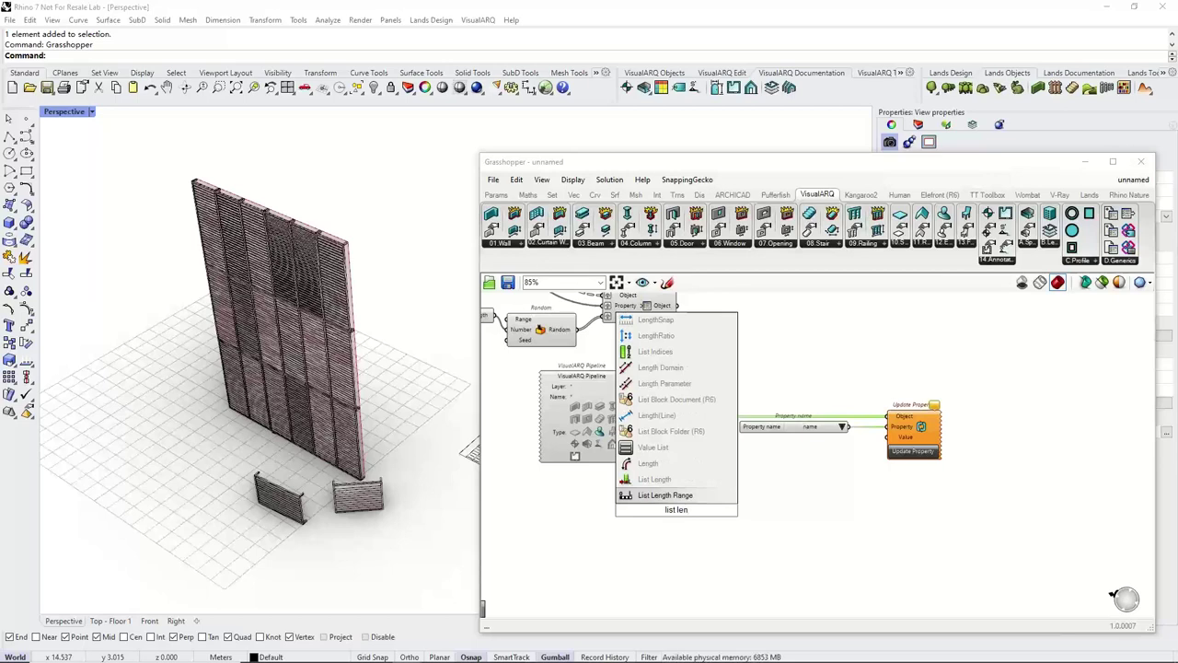
{"action": "left_click", "coordinate": [669, 483]}
{"action": "left_click_drag", "start_coordinate": [623, 418], "coordinate": [660, 503]}
{"action": "right_click_drag", "start_coordinate": [696, 487], "coordinate": [659, 481]}
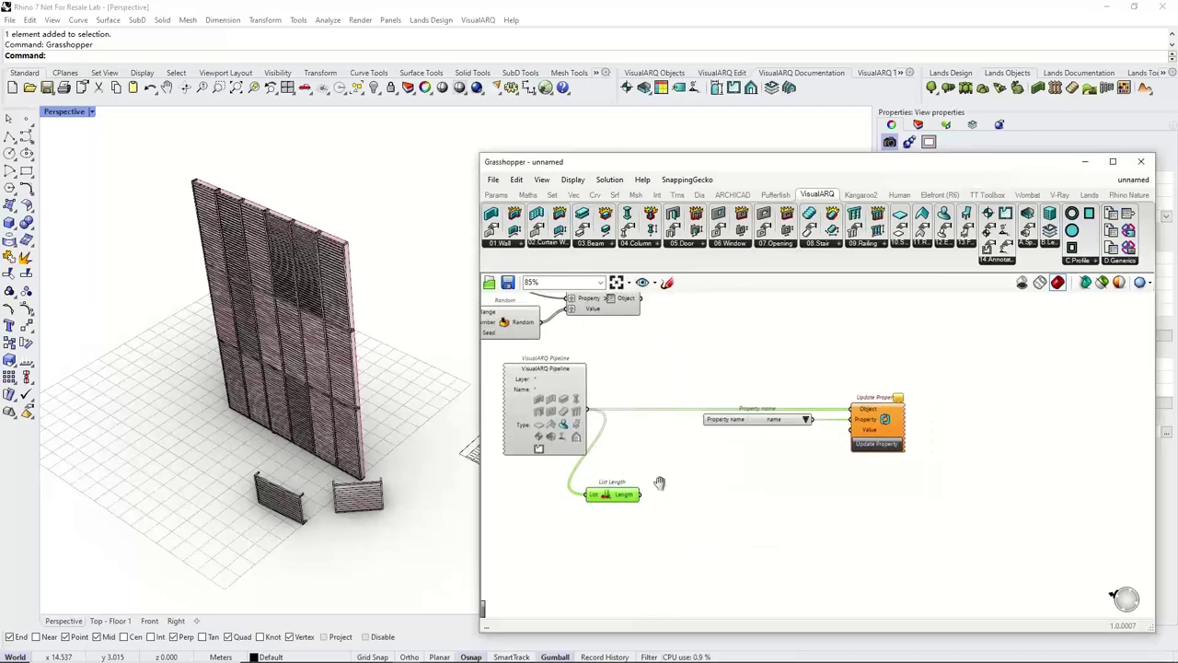
Add a Series component beside List Length, leaving room between the two for a wire.
{"action": "right_click_drag", "start_coordinate": [686, 526], "coordinate": [722, 514]}
{"action": "double_click", "coordinate": [707, 515]}
{"action": "type", "text": "ser"}
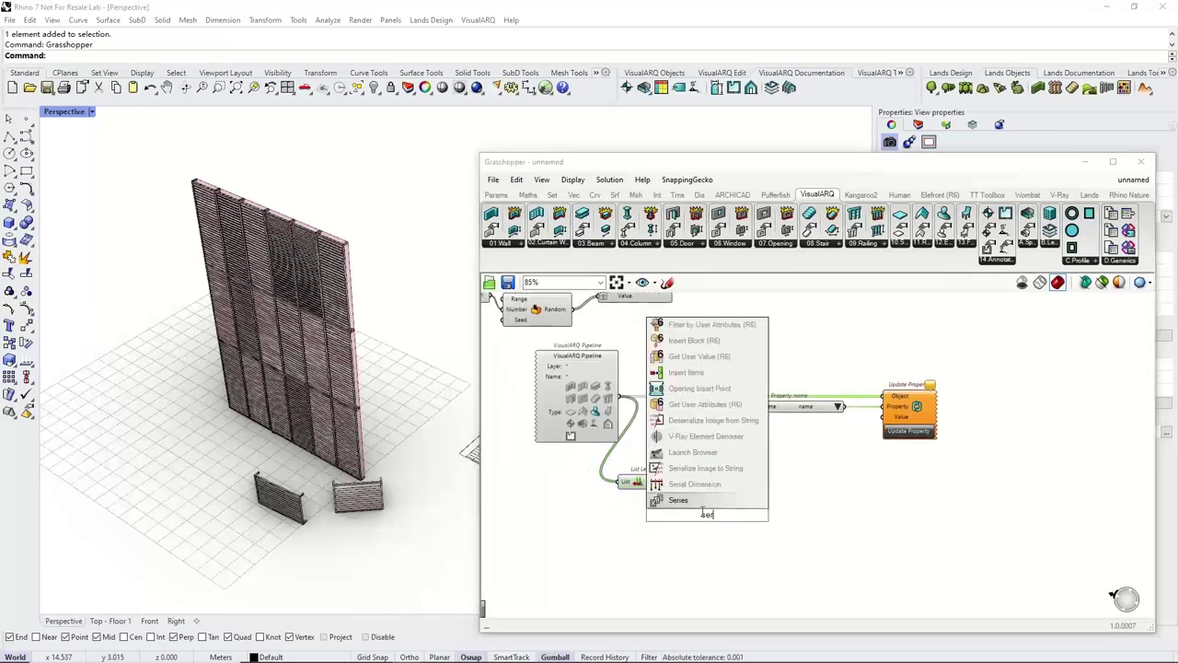
{"action": "left_click", "coordinate": [698, 505]}
{"action": "scroll", "coordinate": [705, 511], "scroll_direction": "up", "scroll_amount": 1}
{"action": "scroll", "coordinate": [704, 515], "scroll_direction": "up", "scroll_amount": 1}
{"action": "left_click_drag", "start_coordinate": [704, 513], "coordinate": [794, 500]}
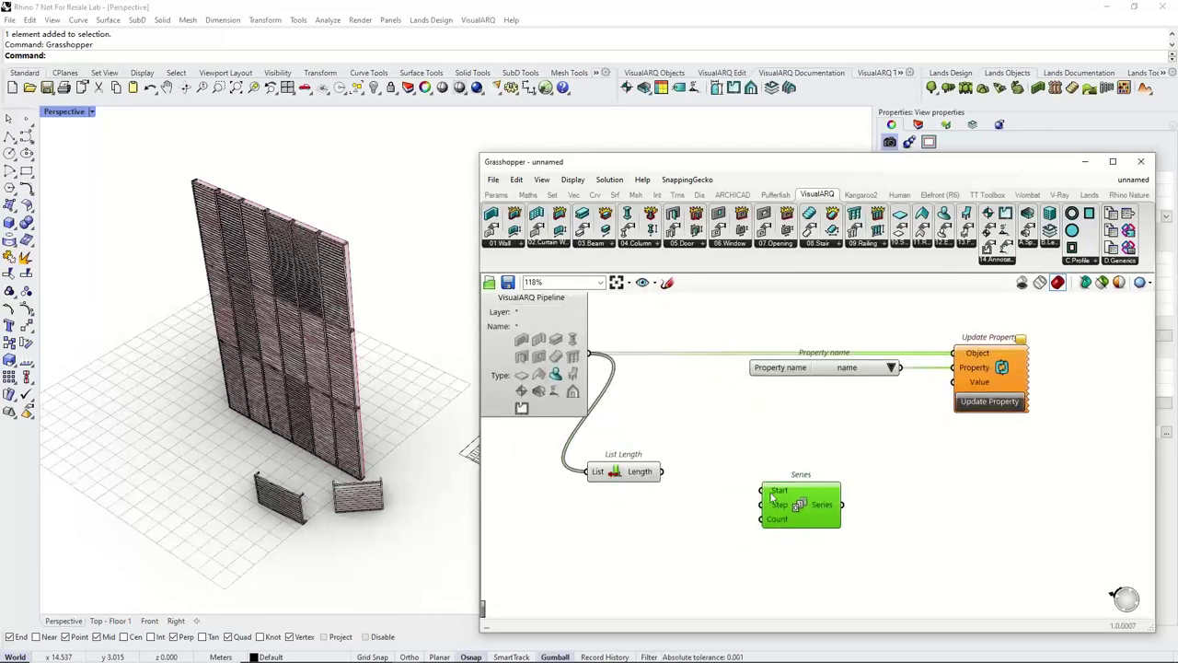
Set the Series Start value to 1, connect the List Length output to Count and move List Length in line.
{"action": "right_click", "coordinate": [774, 494]}
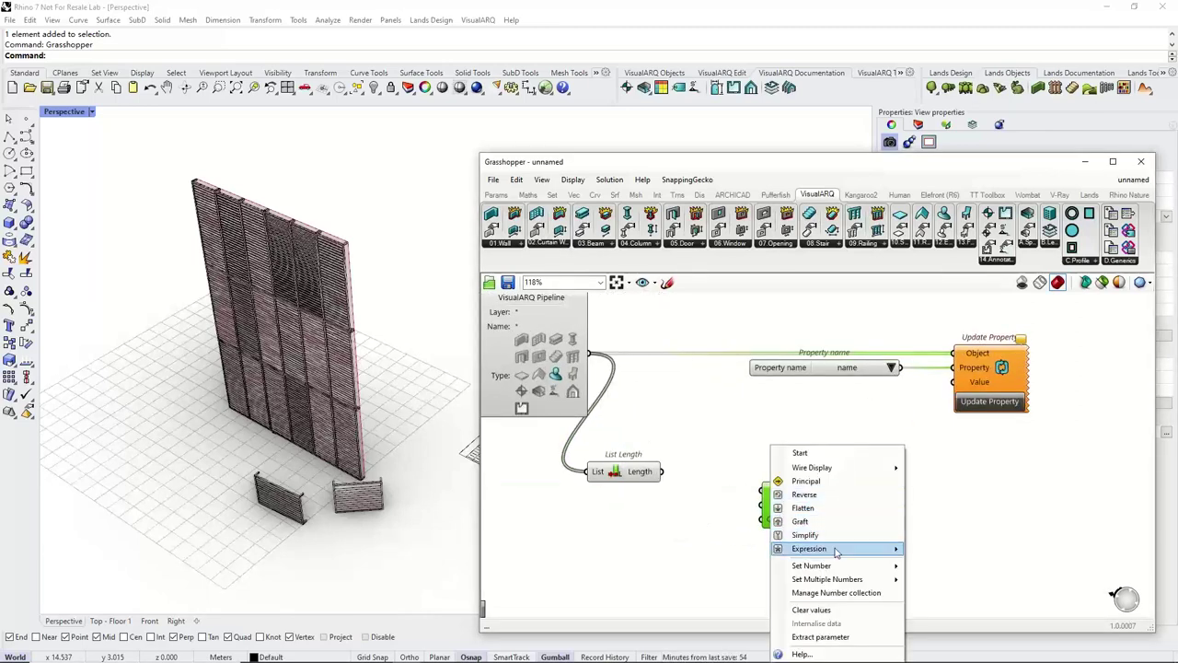
{"action": "mouse_move", "coordinate": [875, 566]}
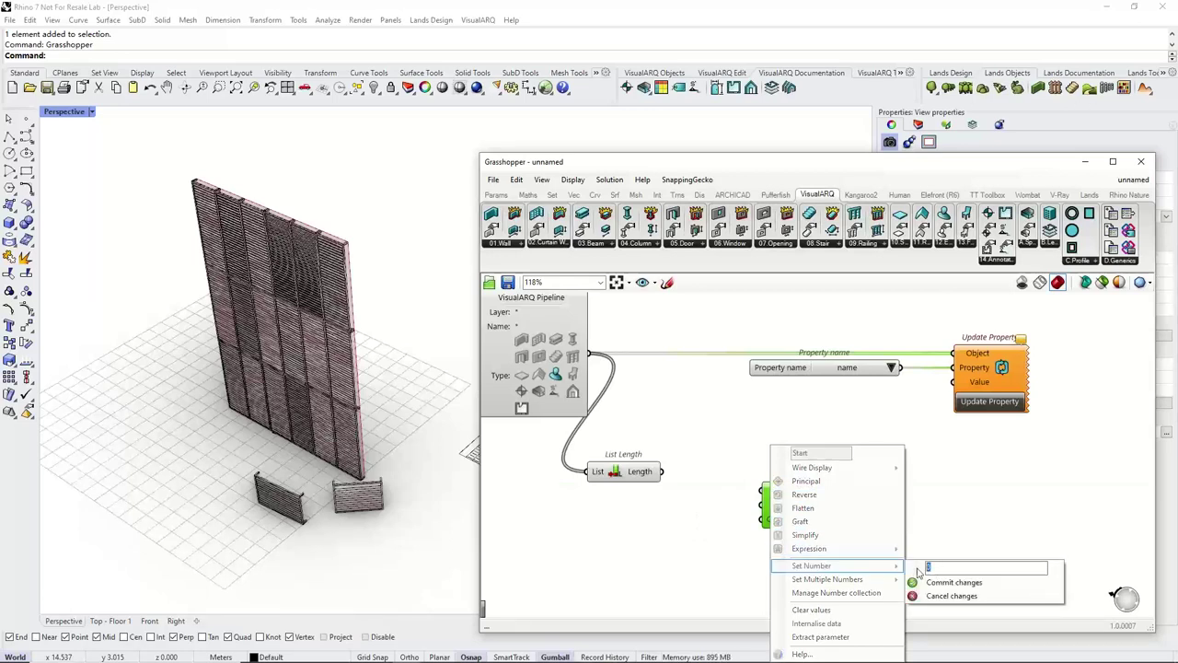
{"action": "left_click", "coordinate": [944, 582]}
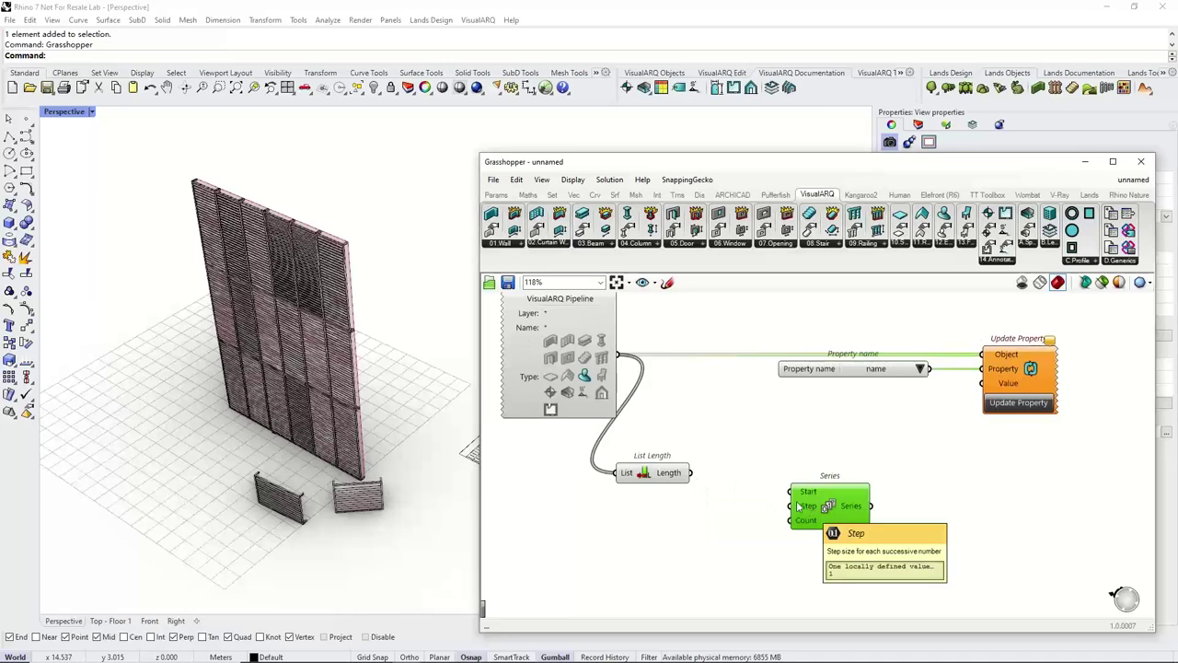
{"action": "left_click_drag", "start_coordinate": [695, 477], "coordinate": [799, 528]}
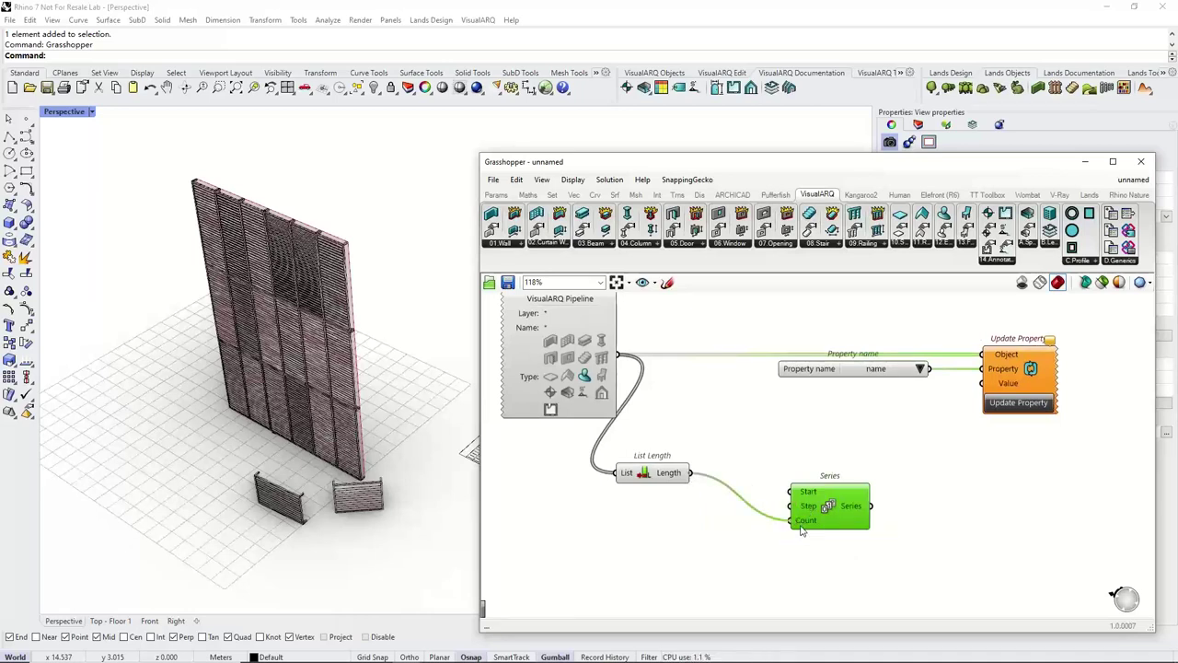
{"action": "left_click_drag", "start_coordinate": [669, 471], "coordinate": [733, 519]}
Attach a Panel to the Series output and look through the generated numbers to the end of the list.
{"action": "right_click_drag", "start_coordinate": [736, 526], "coordinate": [589, 515]}
{"action": "left_click", "coordinate": [495, 194]}
{"action": "left_click_drag", "start_coordinate": [639, 230], "coordinate": [803, 506]}
{"action": "left_click_drag", "start_coordinate": [730, 499], "coordinate": [817, 507]}
{"action": "right_click_drag", "start_coordinate": [851, 543], "coordinate": [784, 495]}
{"action": "left_click_drag", "start_coordinate": [785, 529], "coordinate": [787, 558]}
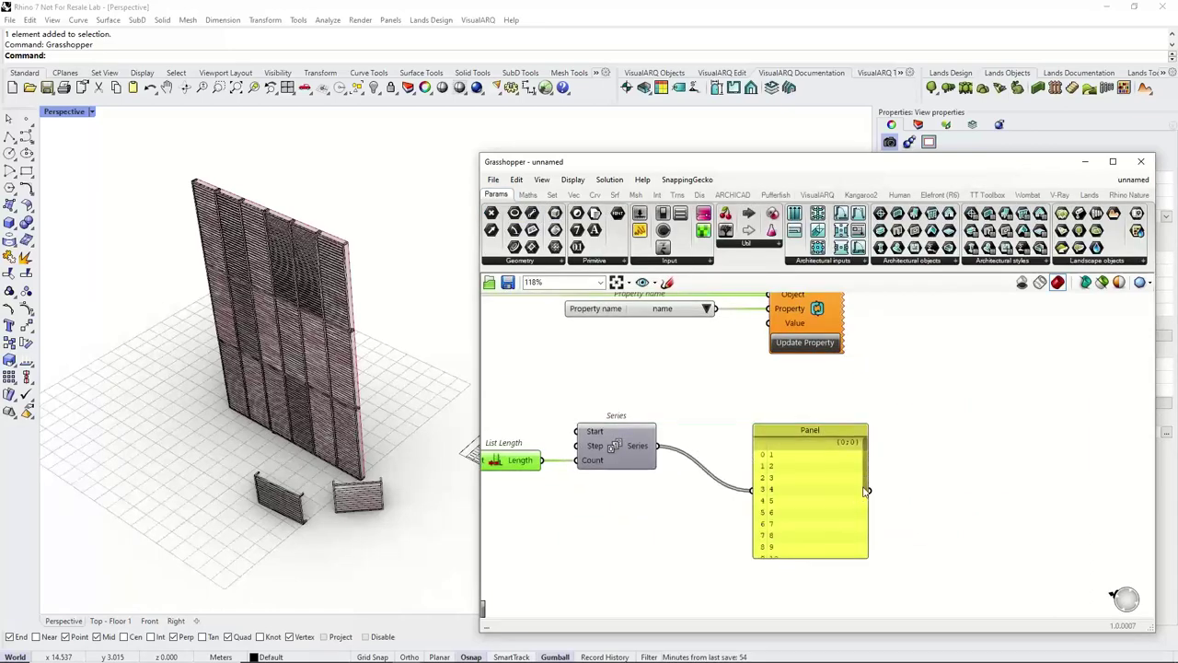
{"action": "scroll", "coordinate": [774, 543], "scroll_direction": "down", "scroll_amount": 3}
{"action": "right_click_drag", "start_coordinate": [775, 494], "coordinate": [796, 538]}
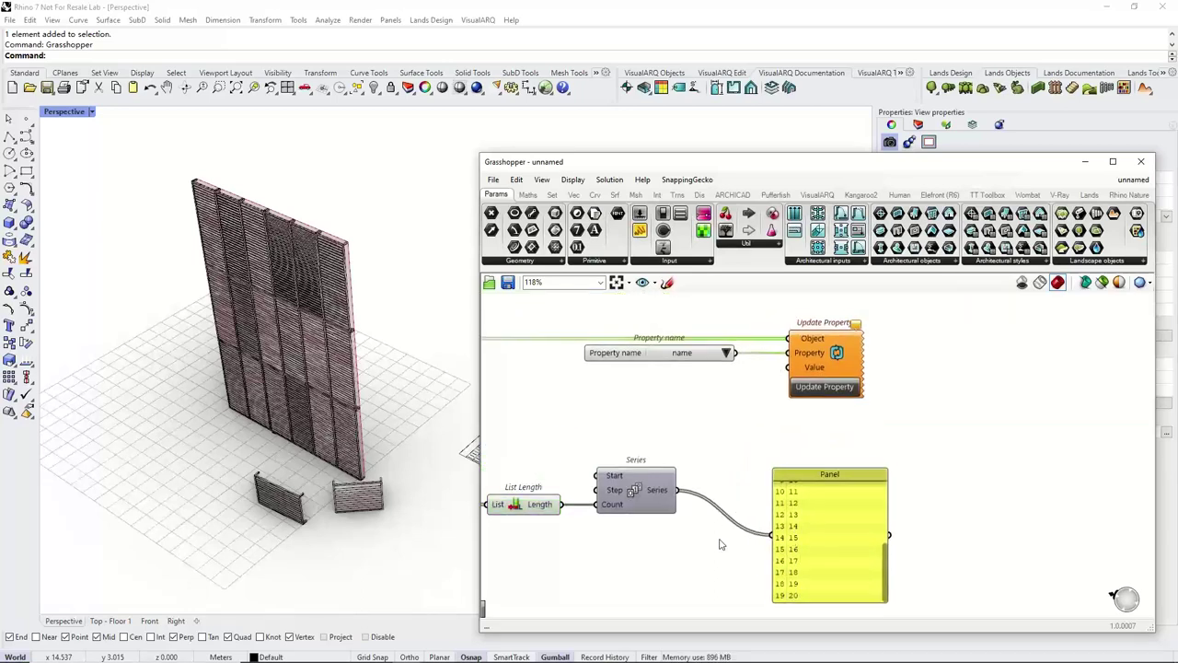
Place a second Panel above Series containing the prefix text L-.
{"action": "right_click_drag", "start_coordinate": [684, 499], "coordinate": [721, 518]}
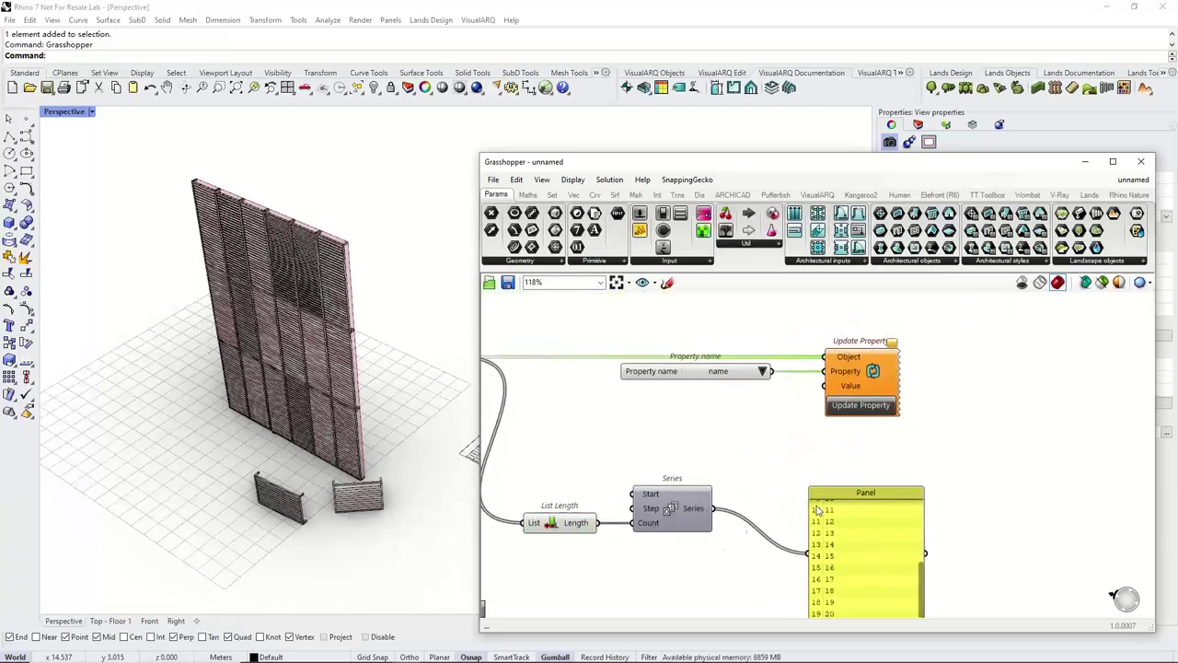
{"action": "right_click_drag", "start_coordinate": [672, 450], "coordinate": [696, 478]}
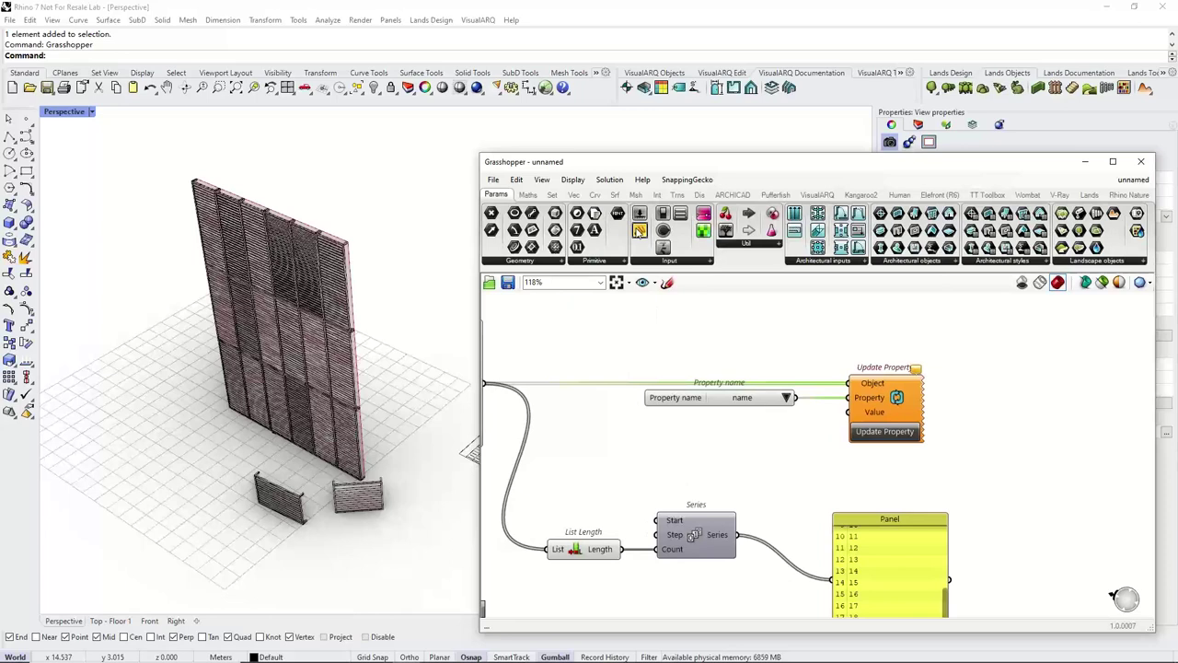
{"action": "left_click_drag", "start_coordinate": [638, 232], "coordinate": [647, 462]}
{"action": "key", "text": "BackSpace"}
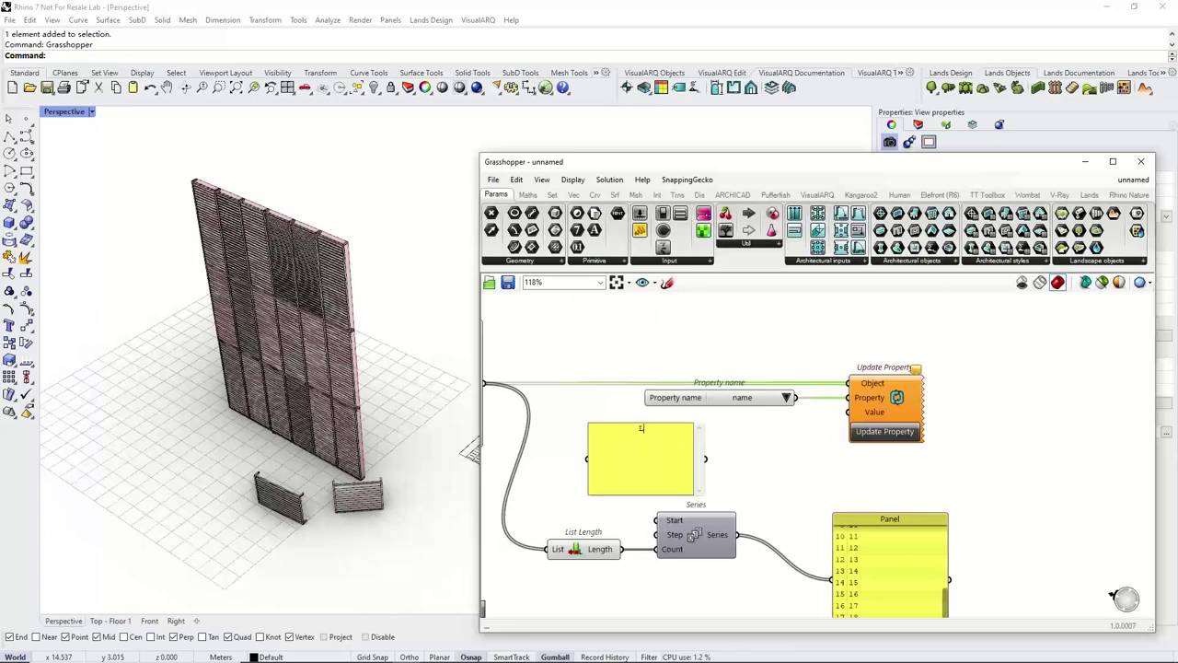
{"action": "left_click", "coordinate": [778, 508]}
Add a Concatenate component with the L- panel as Fragment A and the Series output as Fragment B.
{"action": "right_click_drag", "start_coordinate": [784, 491], "coordinate": [702, 463]}
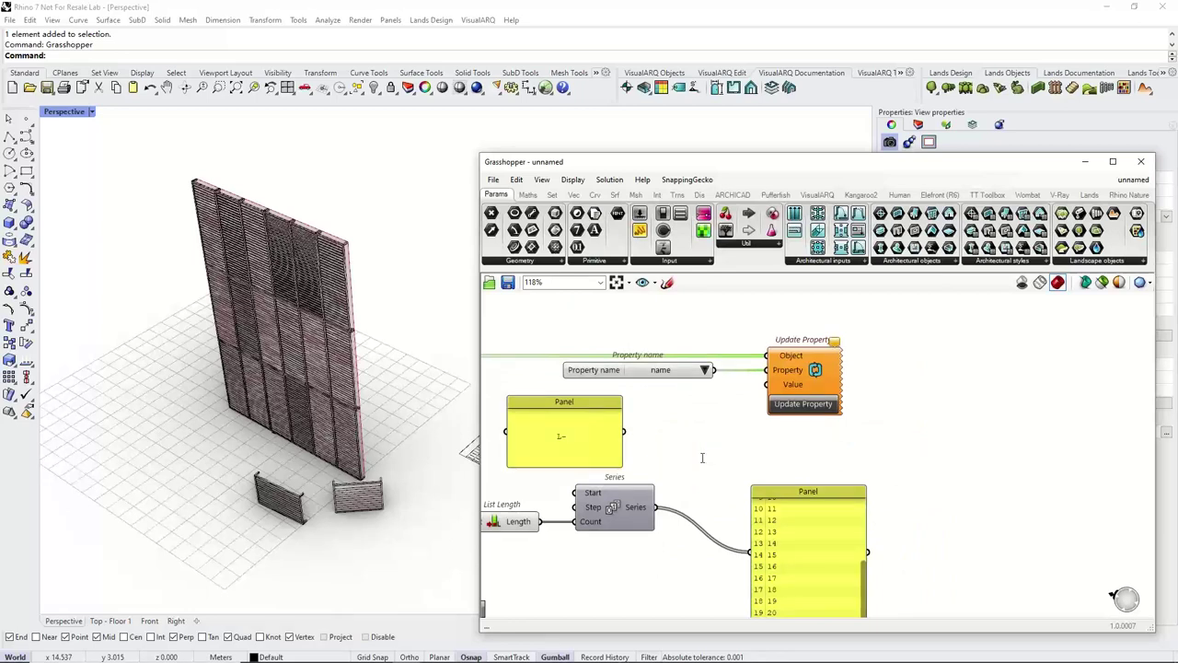
{"action": "double_click", "coordinate": [703, 457]}
{"action": "type", "text": "CONCA"}
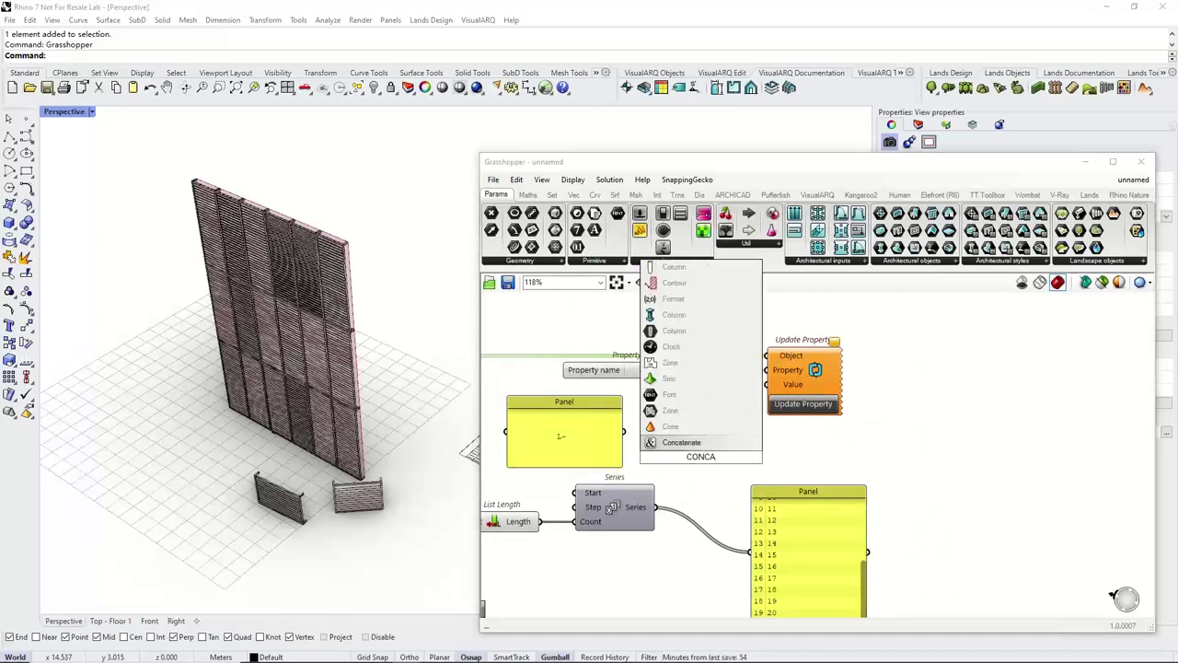
{"action": "left_click", "coordinate": [695, 446]}
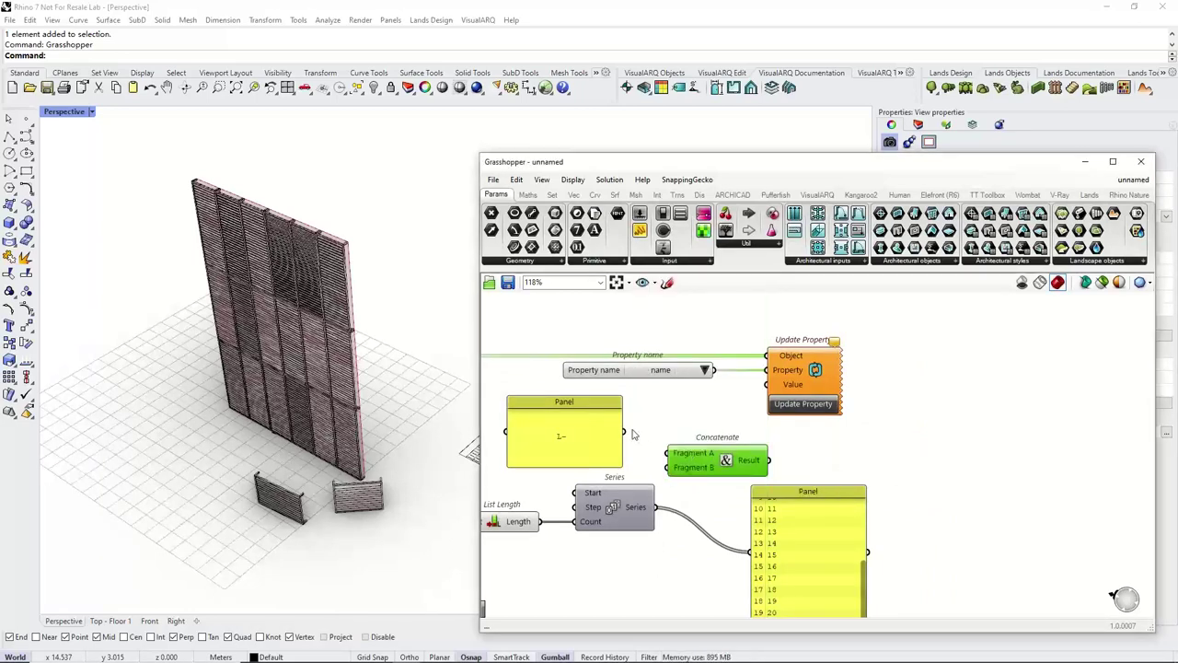
{"action": "left_click_drag", "start_coordinate": [626, 431], "coordinate": [668, 453]}
{"action": "left_click_drag", "start_coordinate": [656, 507], "coordinate": [667, 467]}
Show the Concatenate result in the numbers panel and connect it to the Value input of Update Property.
{"action": "right_click_drag", "start_coordinate": [689, 476], "coordinate": [580, 443]}
{"action": "left_click", "coordinate": [674, 478]}
{"action": "left_click_drag", "start_coordinate": [674, 483], "coordinate": [763, 483]}
{"action": "left_click_drag", "start_coordinate": [656, 426], "coordinate": [726, 518]}
{"action": "right_click_drag", "start_coordinate": [784, 532], "coordinate": [797, 563]}
{"action": "scroll", "coordinate": [765, 515], "scroll_direction": "up", "scroll_amount": 4}
{"action": "scroll", "coordinate": [796, 563], "scroll_direction": "down", "scroll_amount": 1}
{"action": "left_click", "coordinate": [713, 487]}
{"action": "scroll", "coordinate": [714, 485], "scroll_direction": "up", "scroll_amount": 2}
{"action": "left_click_drag", "start_coordinate": [701, 490], "coordinate": [892, 394]}
Graft the Object, Property and Value inputs of Update Property and run the update.
{"action": "right_click", "coordinate": [819, 369]}
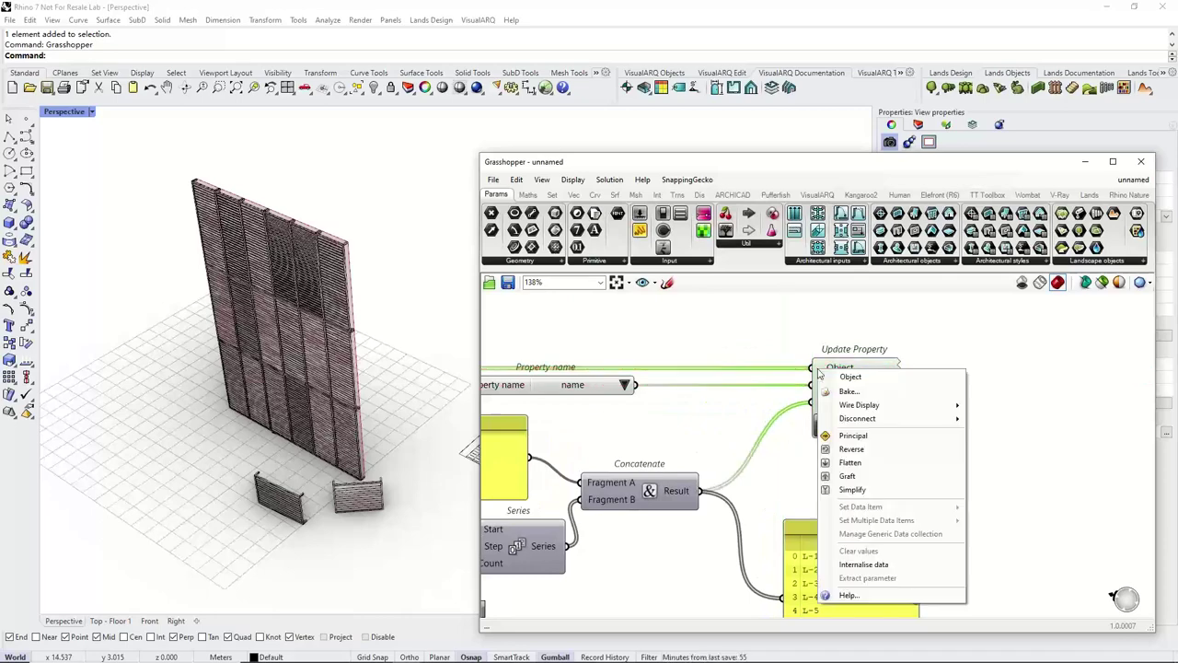
{"action": "left_click", "coordinate": [845, 475]}
{"action": "right_click", "coordinate": [809, 386]}
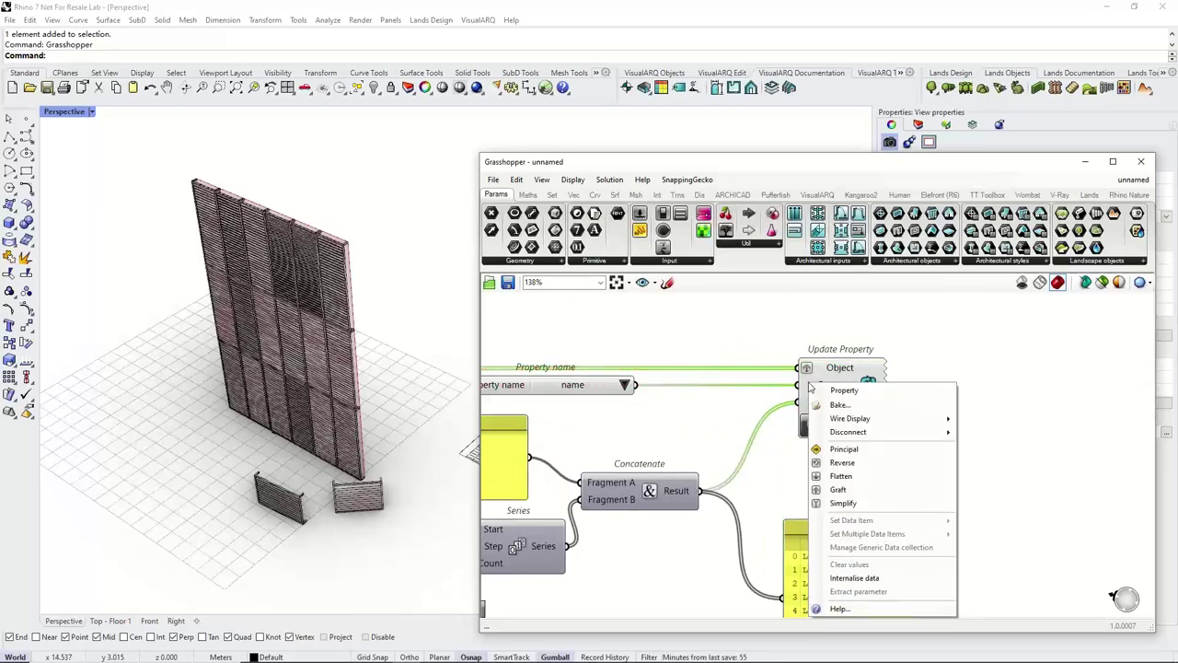
{"action": "left_click", "coordinate": [836, 488]}
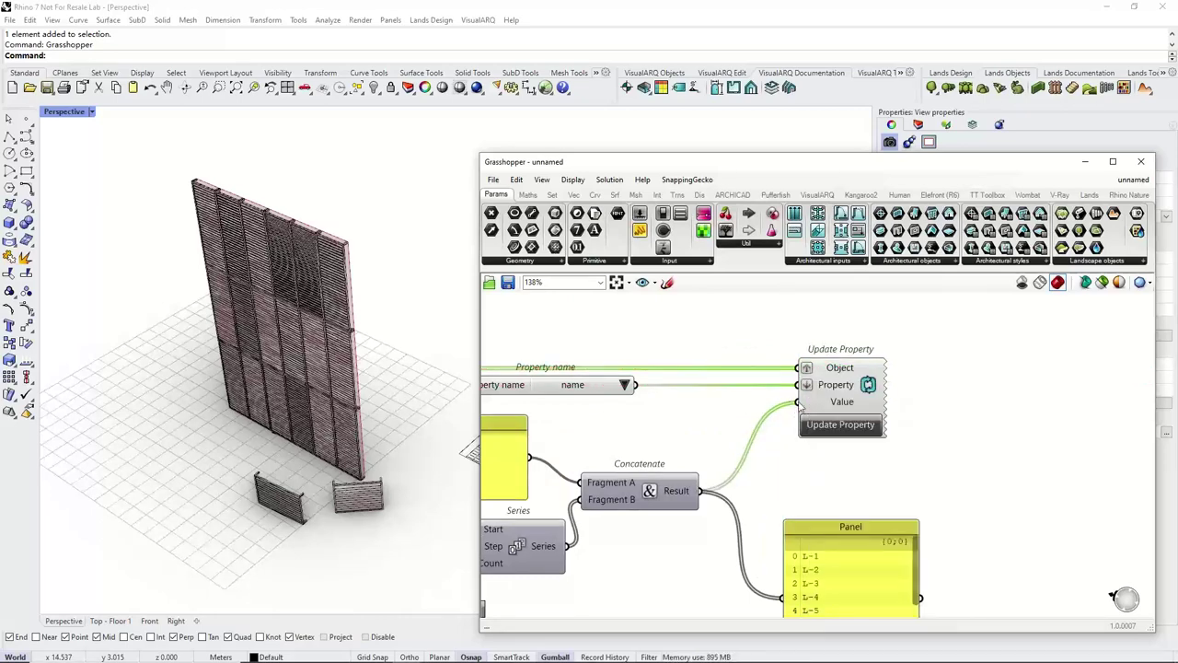
{"action": "right_click", "coordinate": [804, 386]}
{"action": "left_click", "coordinate": [837, 479]}
{"action": "right_click", "coordinate": [805, 385]}
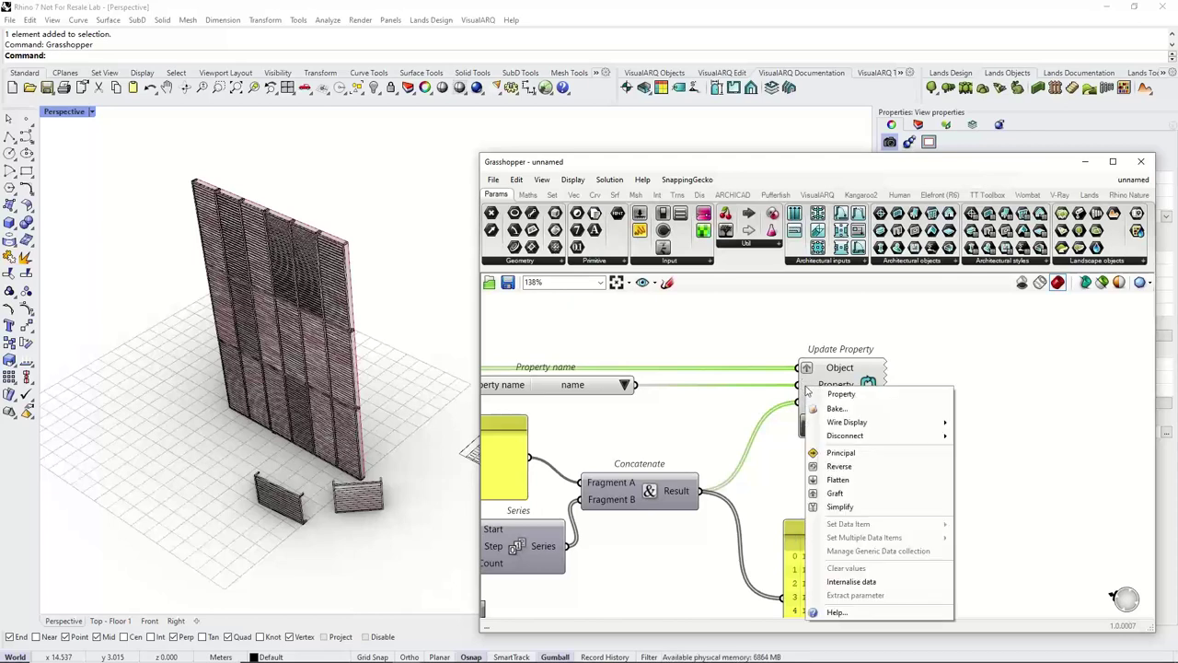
{"action": "left_click", "coordinate": [833, 492]}
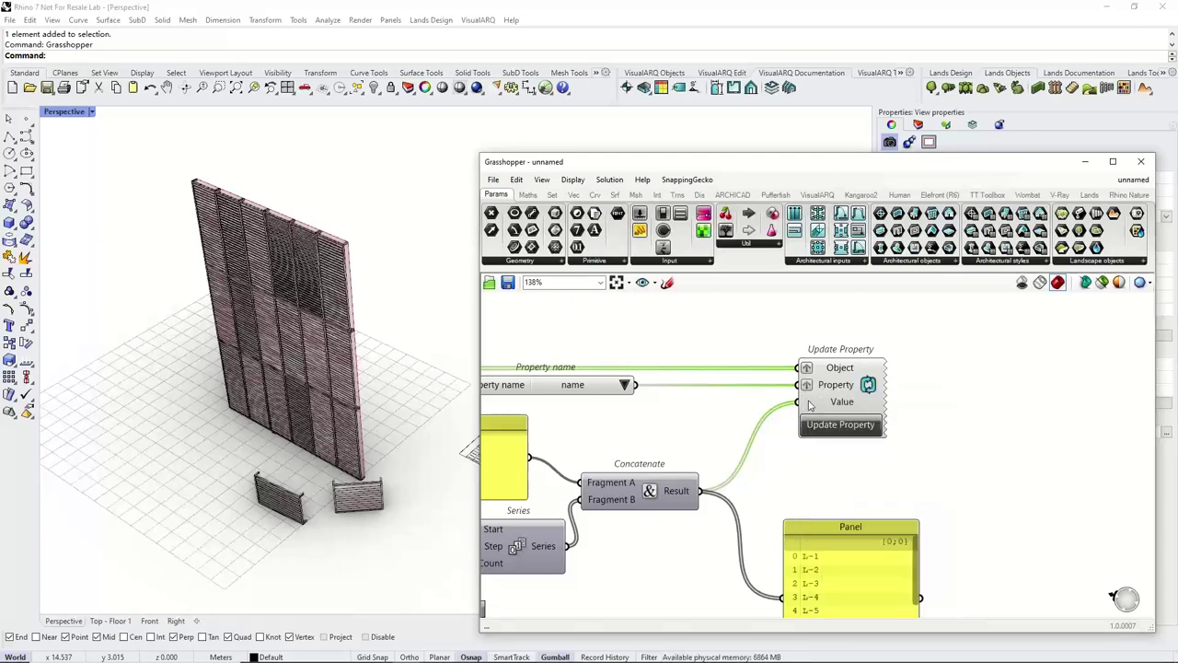
{"action": "right_click", "coordinate": [810, 405]}
{"action": "left_click", "coordinate": [832, 506]}
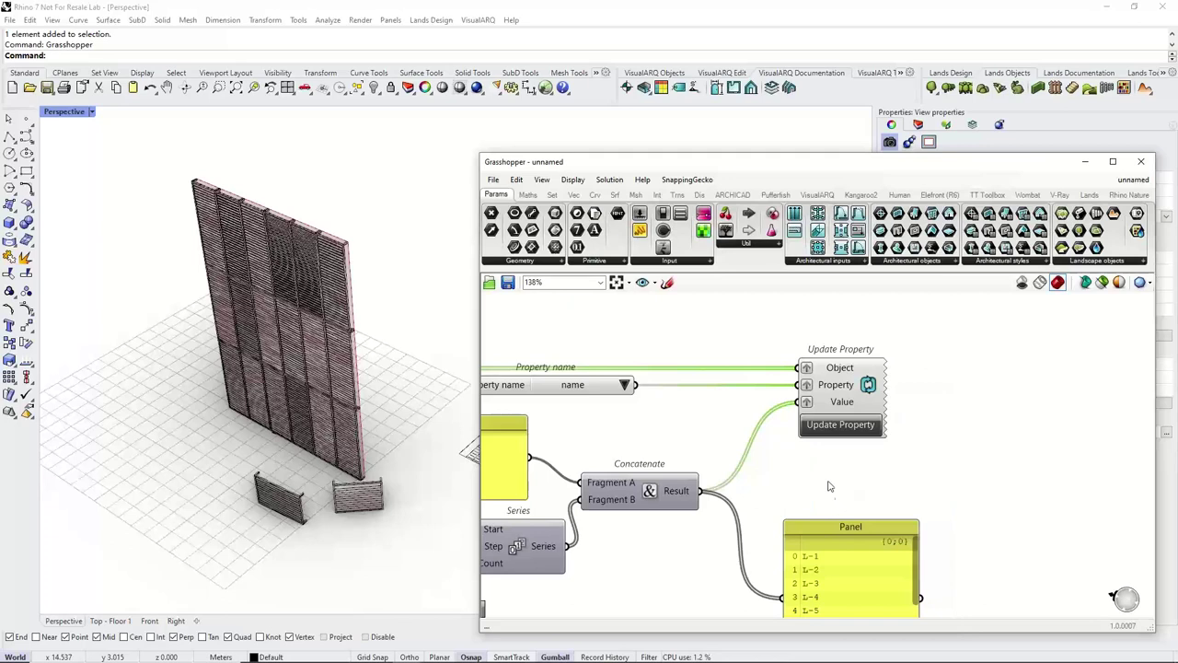
{"action": "left_click", "coordinate": [841, 424]}
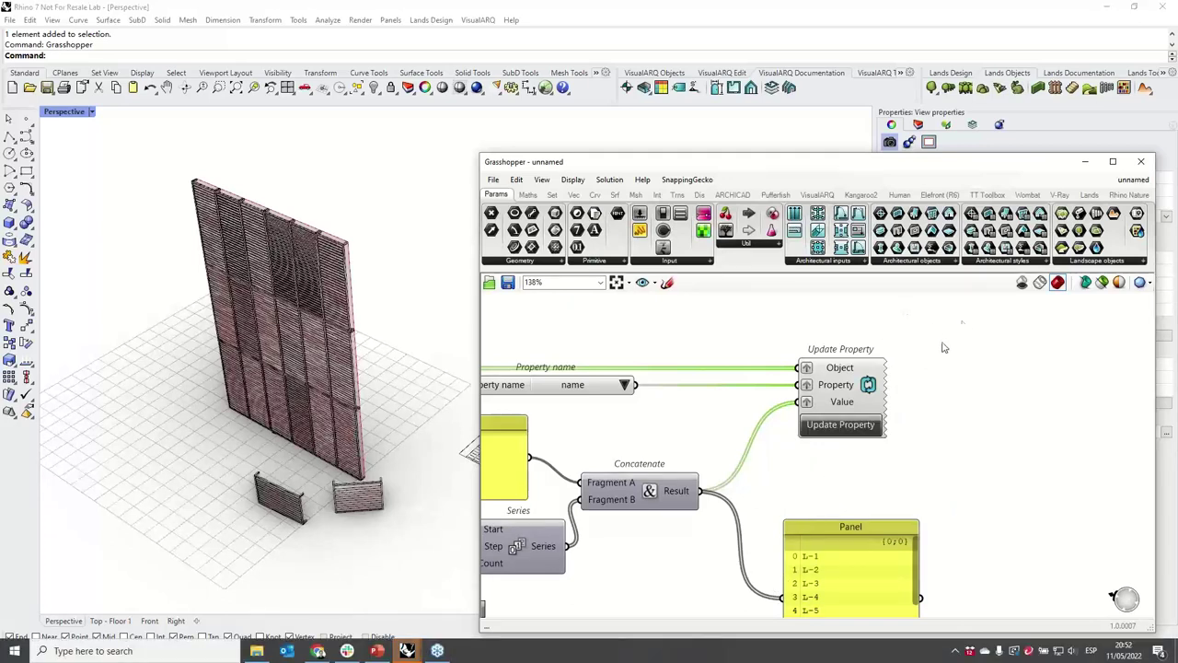
Minimize Grasshopper and inspect the Name property of several louvres in the Rhino model.
{"action": "left_click", "coordinate": [1086, 163]}
{"action": "left_click", "coordinate": [347, 354]}
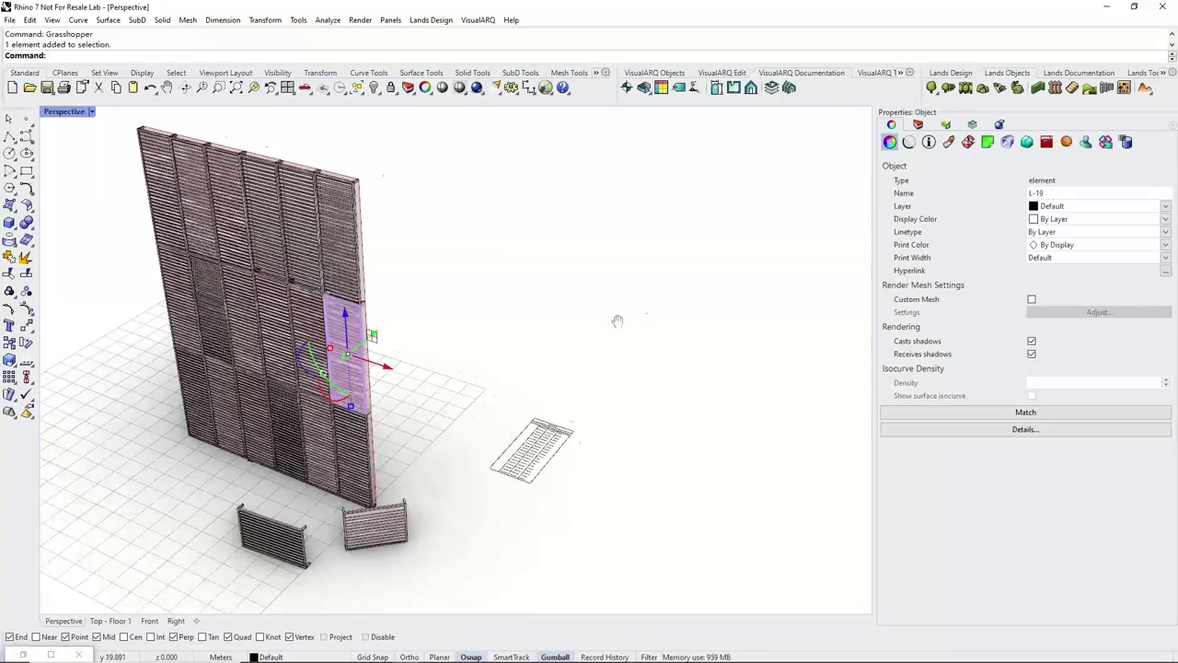
{"action": "right_click_drag", "start_coordinate": [617, 320], "coordinate": [597, 322]}
{"action": "scroll", "coordinate": [316, 275], "scroll_direction": "up", "scroll_amount": 2}
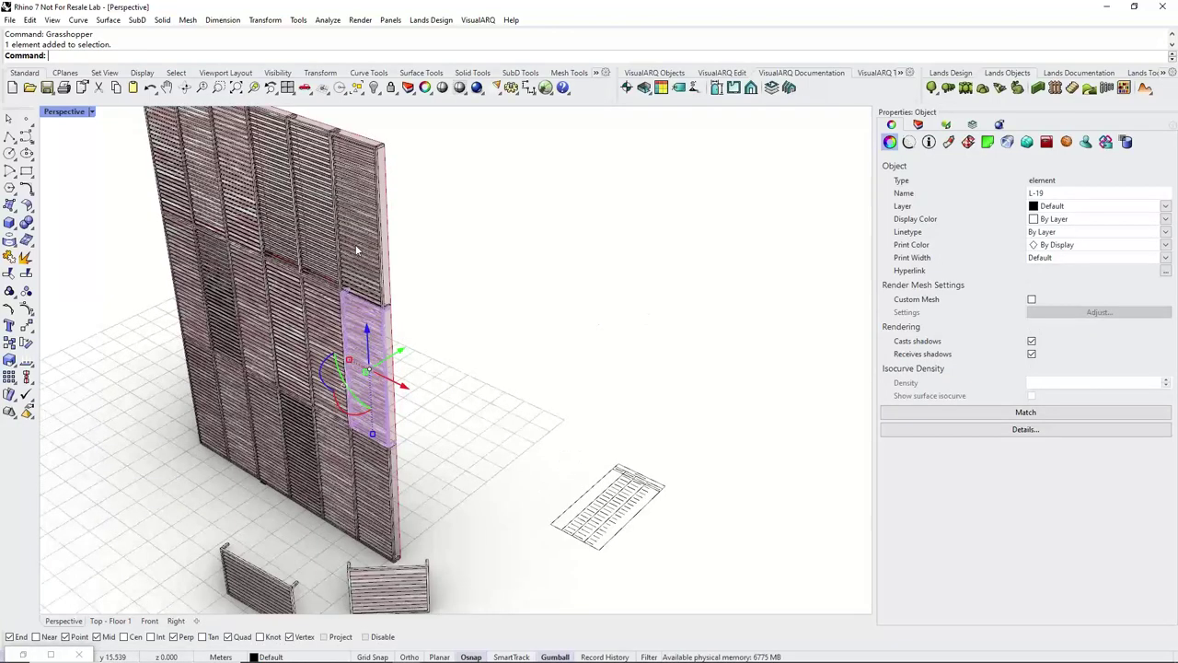
{"action": "left_click", "coordinate": [368, 276]}
{"action": "right_click_drag", "start_coordinate": [450, 279], "coordinate": [551, 284], "text": "shift"}
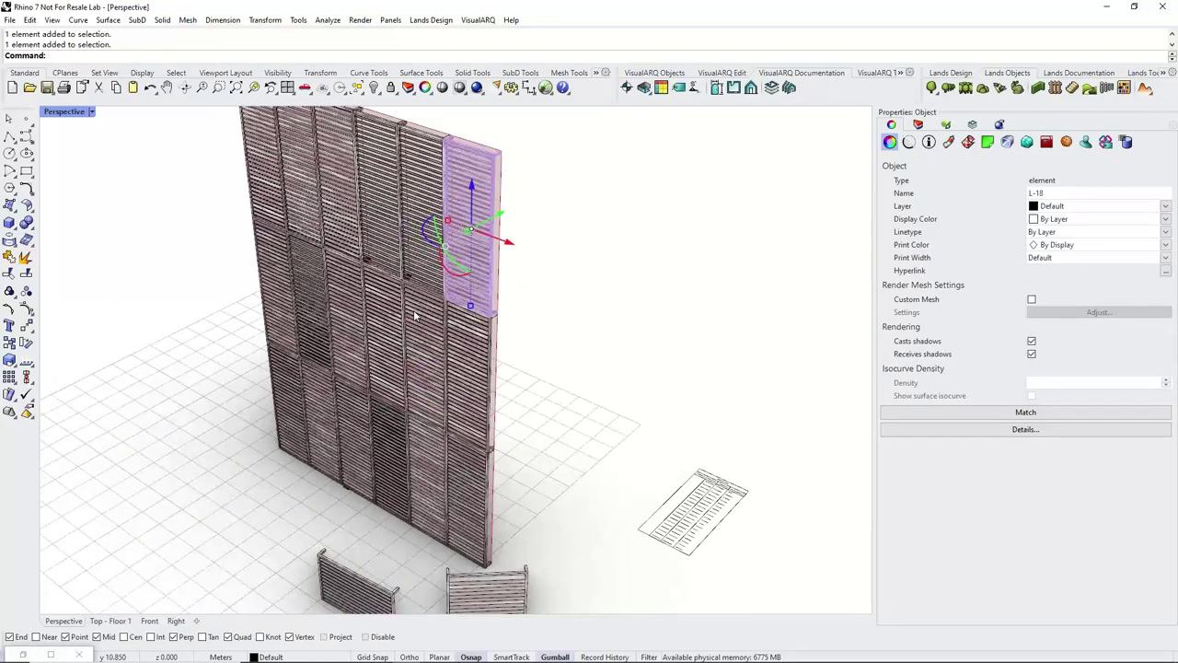
{"action": "left_click", "coordinate": [423, 387]}
{"action": "left_click", "coordinate": [381, 211]}
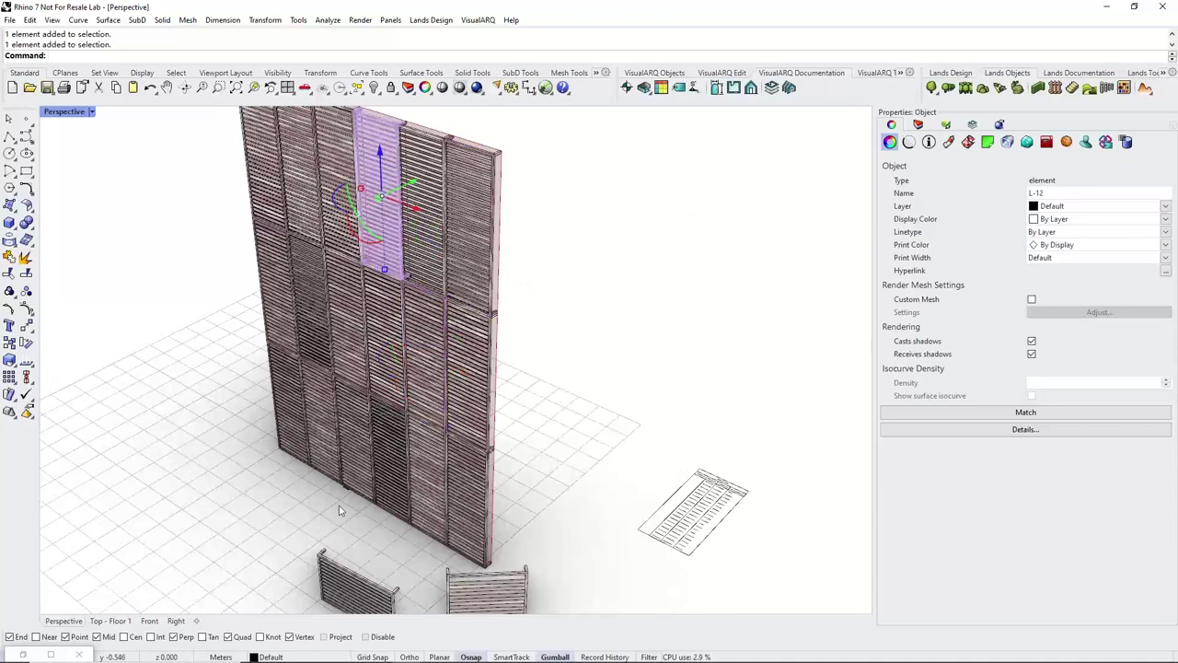
{"action": "left_click", "coordinate": [352, 575]}
{"action": "right_click_drag", "start_coordinate": [574, 413], "coordinate": [644, 419]}
{"action": "left_click", "coordinate": [659, 408]}
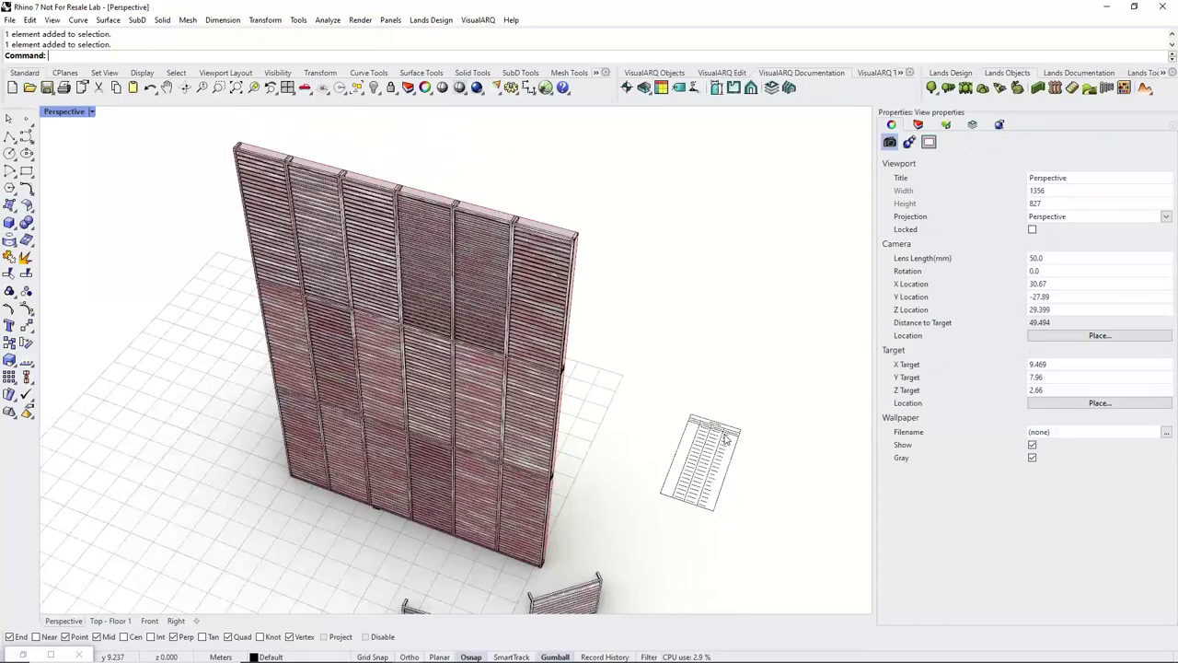
Select the louvre table in the viewport and update it so it lists the new louvre names.
{"action": "scroll", "coordinate": [724, 442], "scroll_direction": "up", "scroll_amount": 8}
{"action": "scroll", "coordinate": [655, 405], "scroll_direction": "down", "scroll_amount": 3}
{"action": "left_click", "coordinate": [682, 413]}
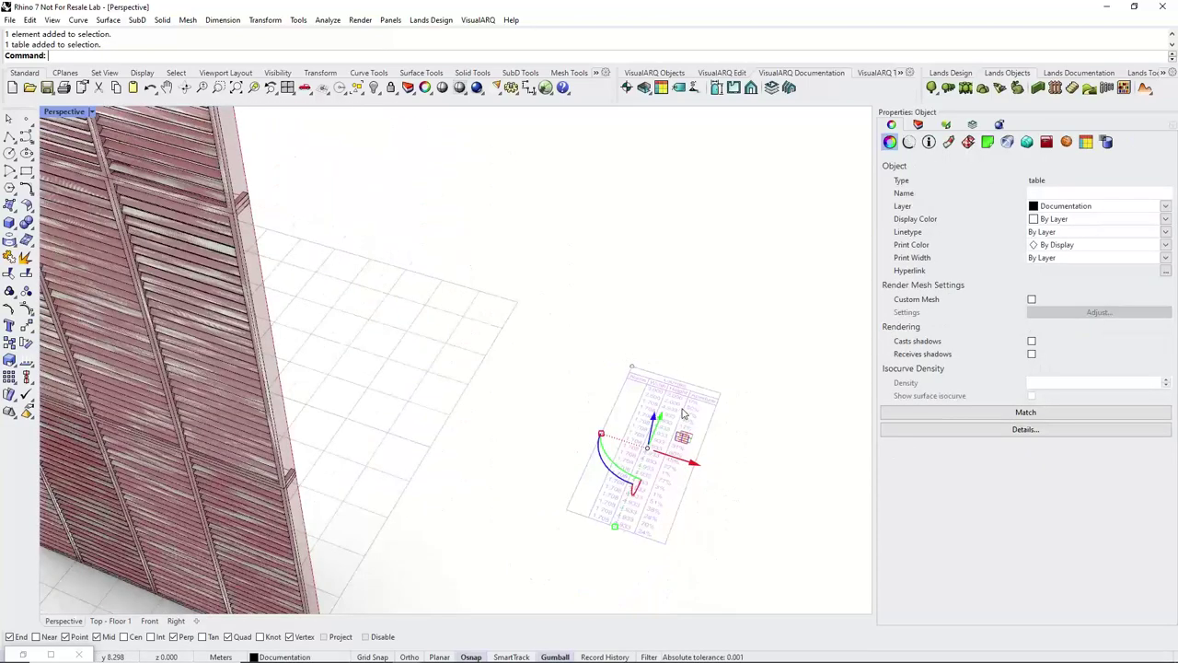
{"action": "scroll", "coordinate": [681, 414], "scroll_direction": "down", "scroll_amount": 3}
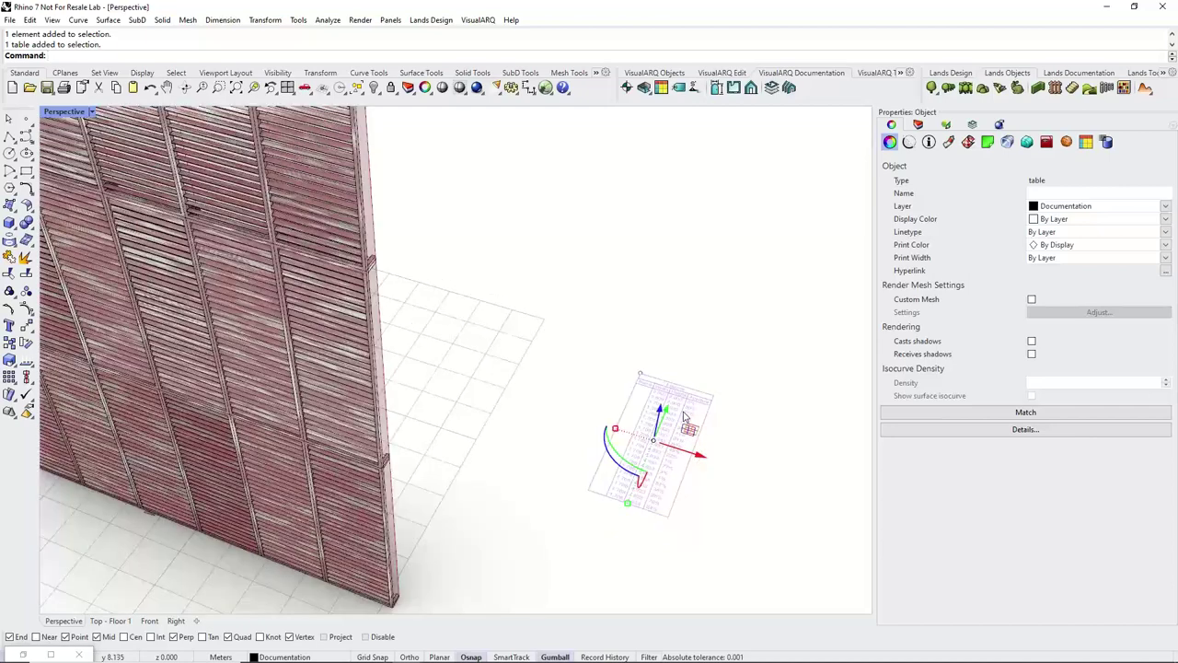
{"action": "key", "text": "Escape"}
{"action": "right_click_drag", "start_coordinate": [682, 414], "coordinate": [628, 449]}
{"action": "scroll", "coordinate": [628, 448], "scroll_direction": "up", "scroll_amount": 4}
{"action": "left_click", "coordinate": [628, 448]}
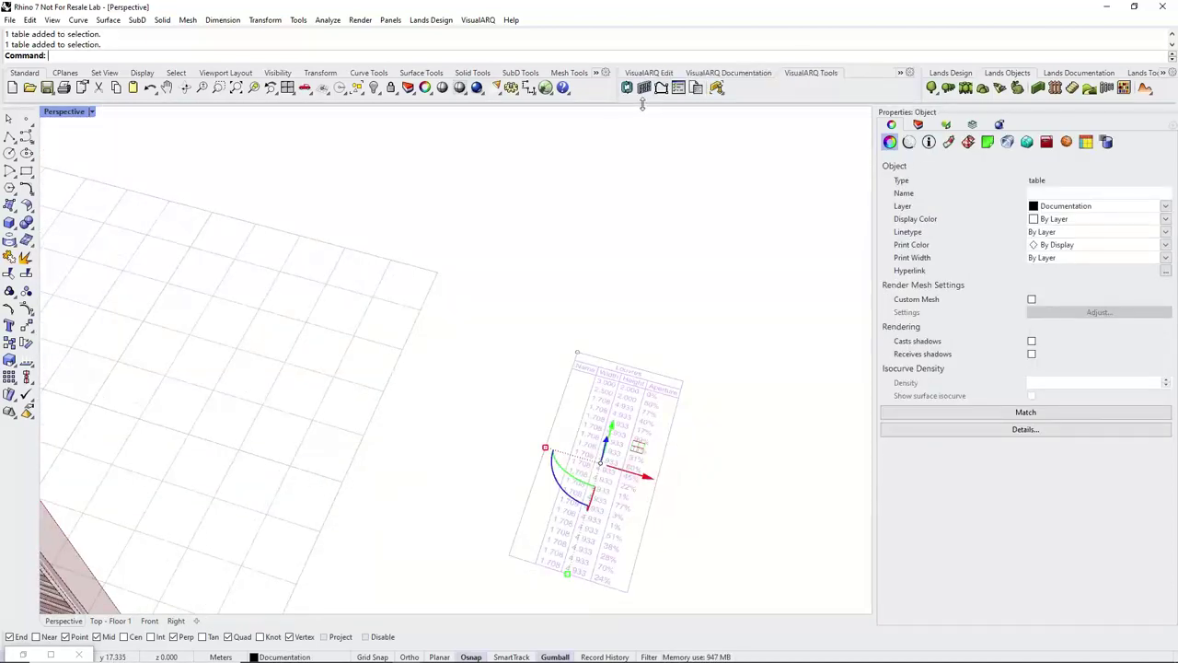
{"action": "left_click", "coordinate": [625, 87]}
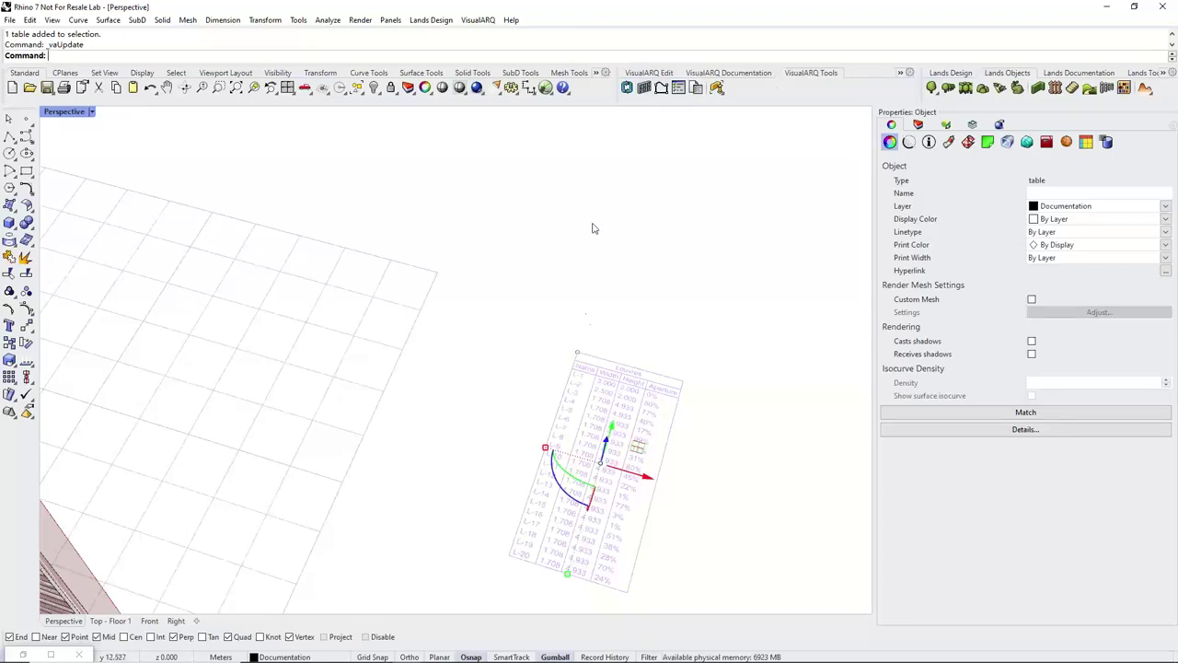
{"action": "key", "text": "Escape"}
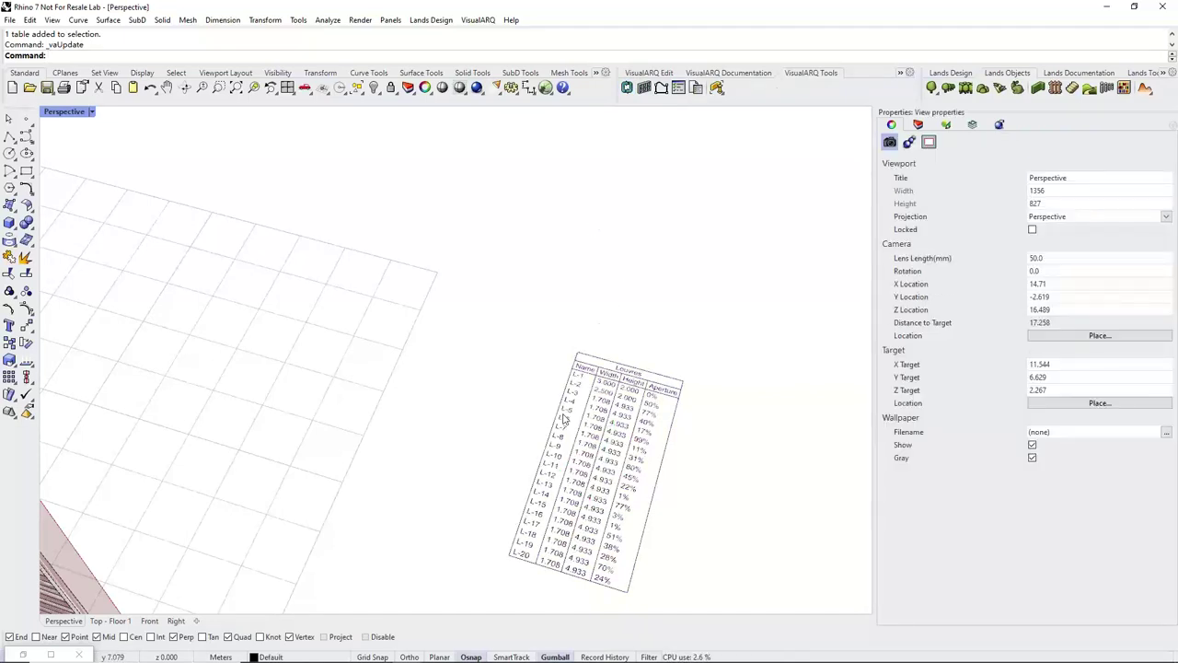
Switch to the Rhino window with the Villa Savoye model and reposition its Grasshopper window beside the building.
{"action": "right_click_drag", "start_coordinate": [594, 468], "coordinate": [584, 381], "text": "shift"}
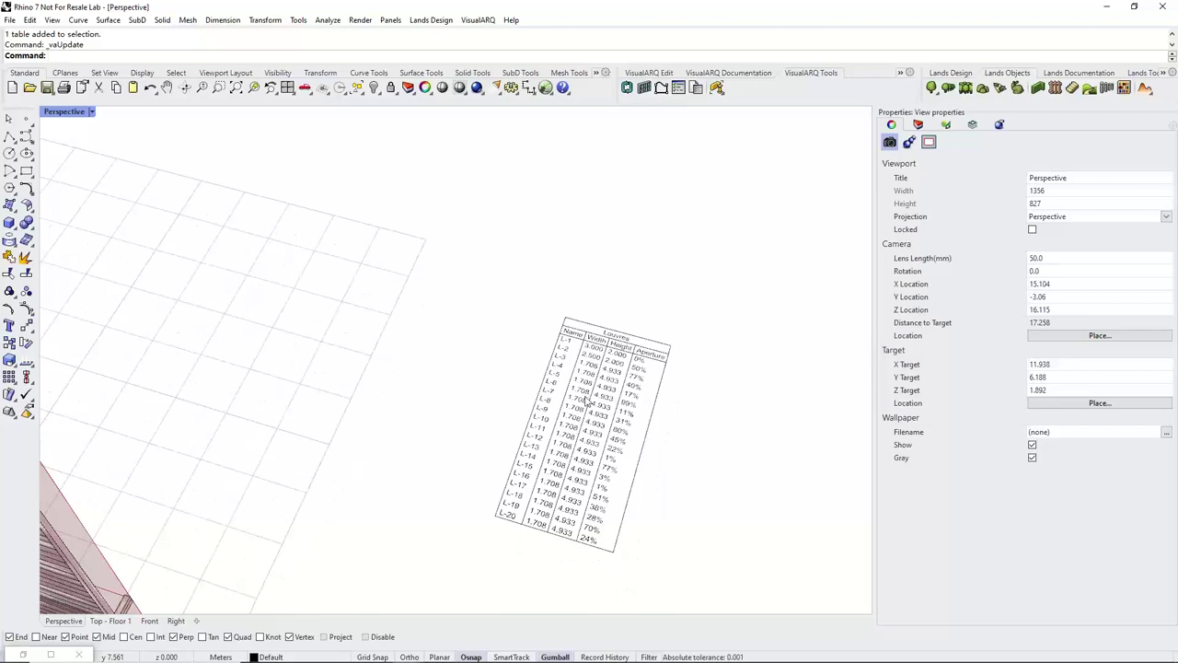
{"action": "scroll", "coordinate": [585, 402], "scroll_direction": "down", "scroll_amount": 6}
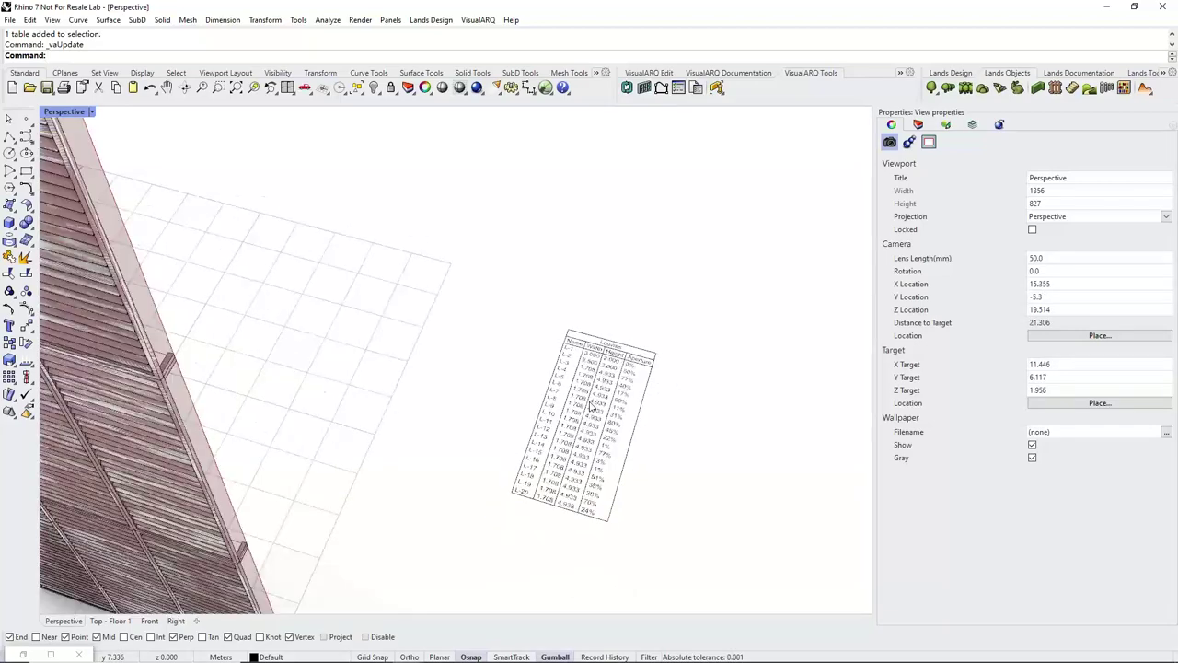
{"action": "scroll", "coordinate": [580, 427], "scroll_direction": "down", "scroll_amount": 2}
{"action": "right_click_drag", "start_coordinate": [580, 427], "coordinate": [534, 436], "text": "shift"}
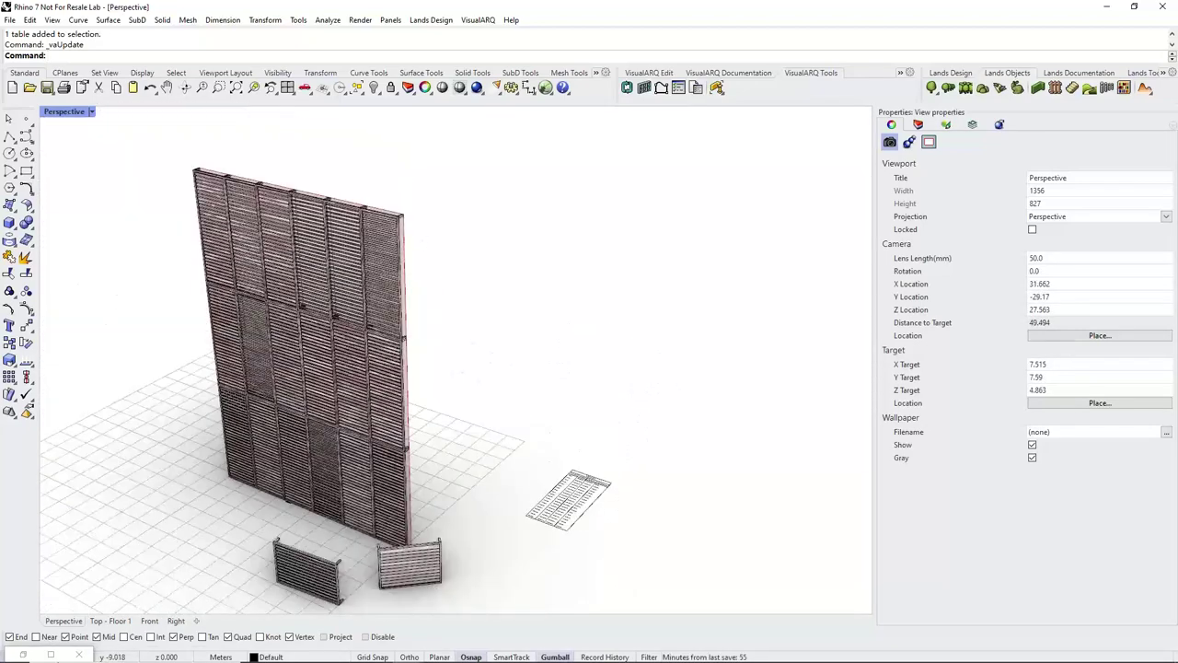
{"action": "left_click", "coordinate": [26, 653]}
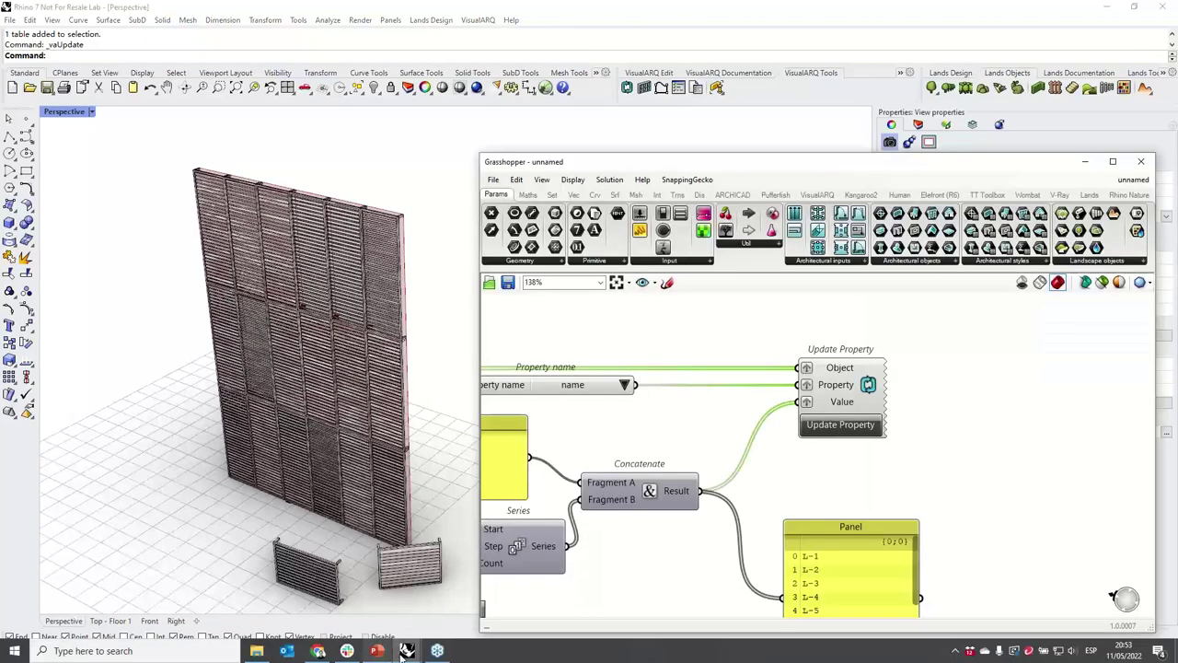
{"action": "mouse_move", "coordinate": [406, 648]}
{"action": "left_click", "coordinate": [338, 598]}
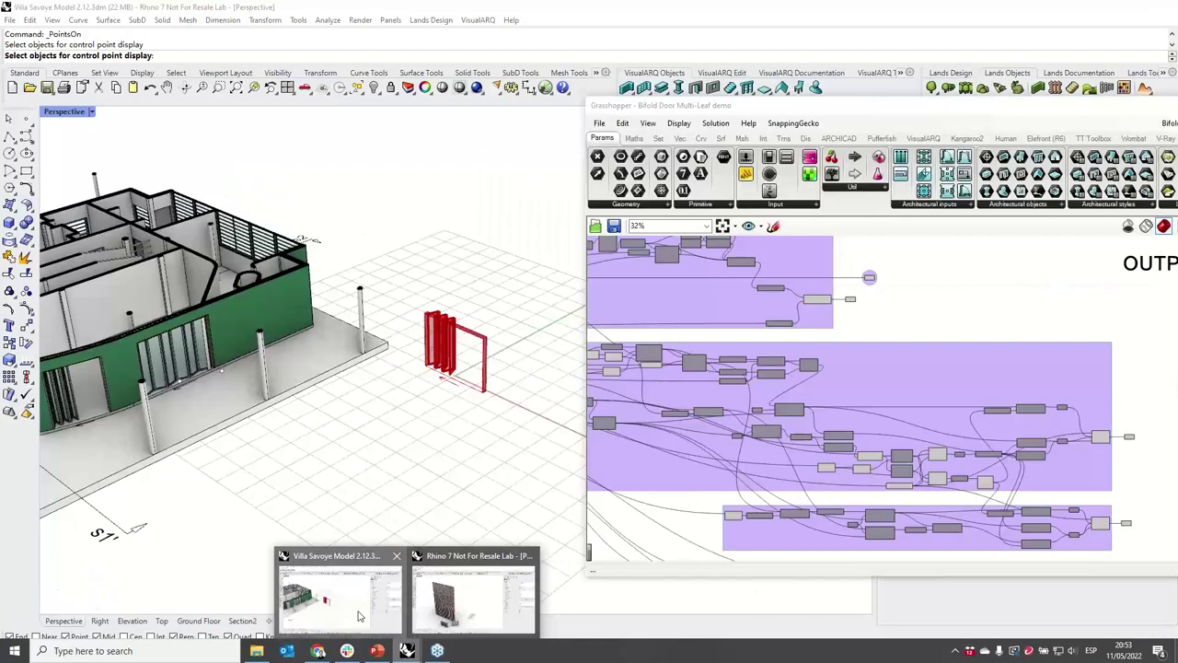
{"action": "left_click_drag", "start_coordinate": [837, 119], "coordinate": [677, 142]}
{"action": "scroll", "coordinate": [801, 321], "scroll_direction": "down", "scroll_amount": 2}
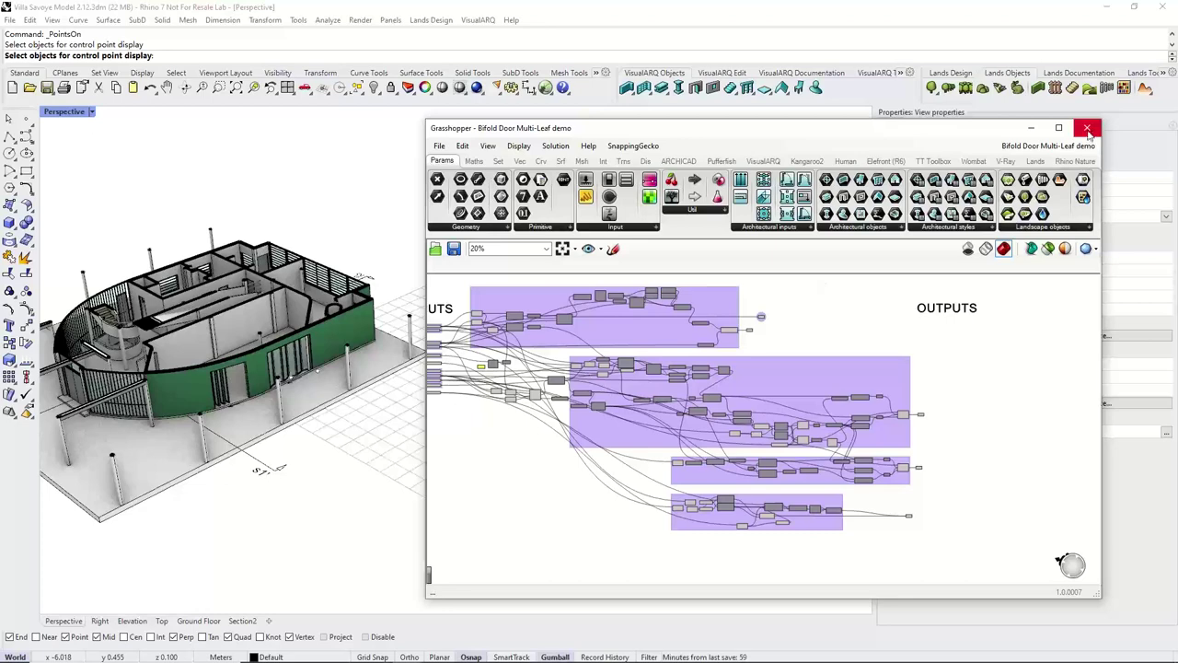
Open "Section and 4 Elevation Views.gh" from the Grasshopper demo files folder and dismiss the unrecognized objects dialog.
{"action": "left_click", "coordinate": [439, 145]}
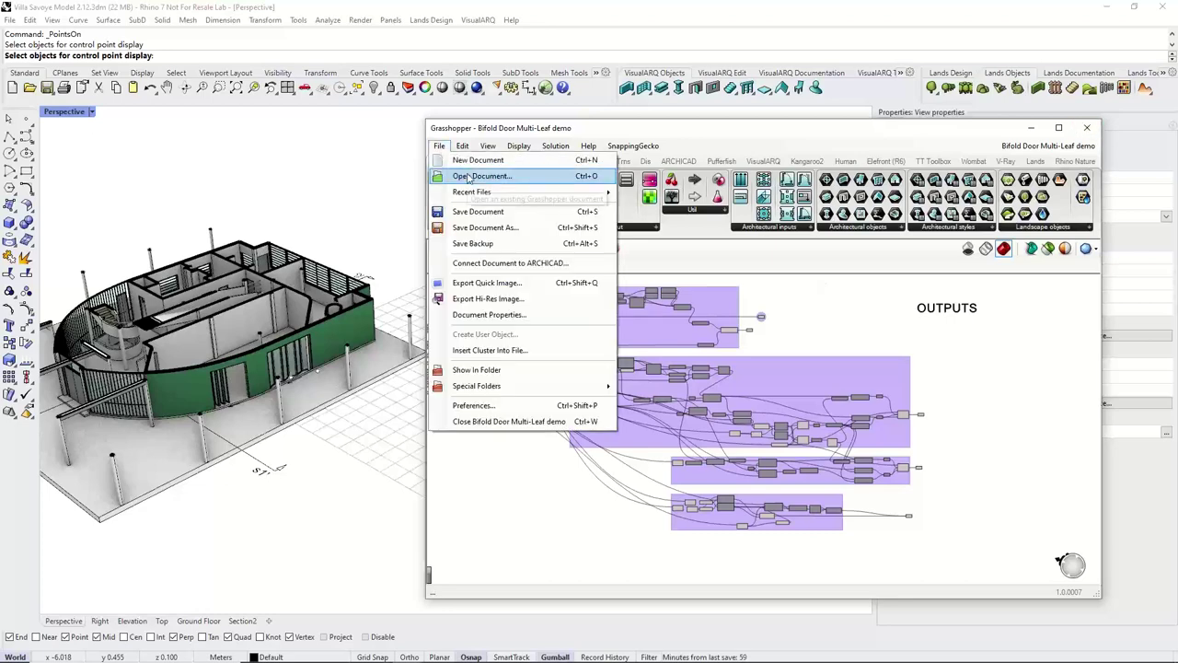
{"action": "left_click", "coordinate": [467, 175]}
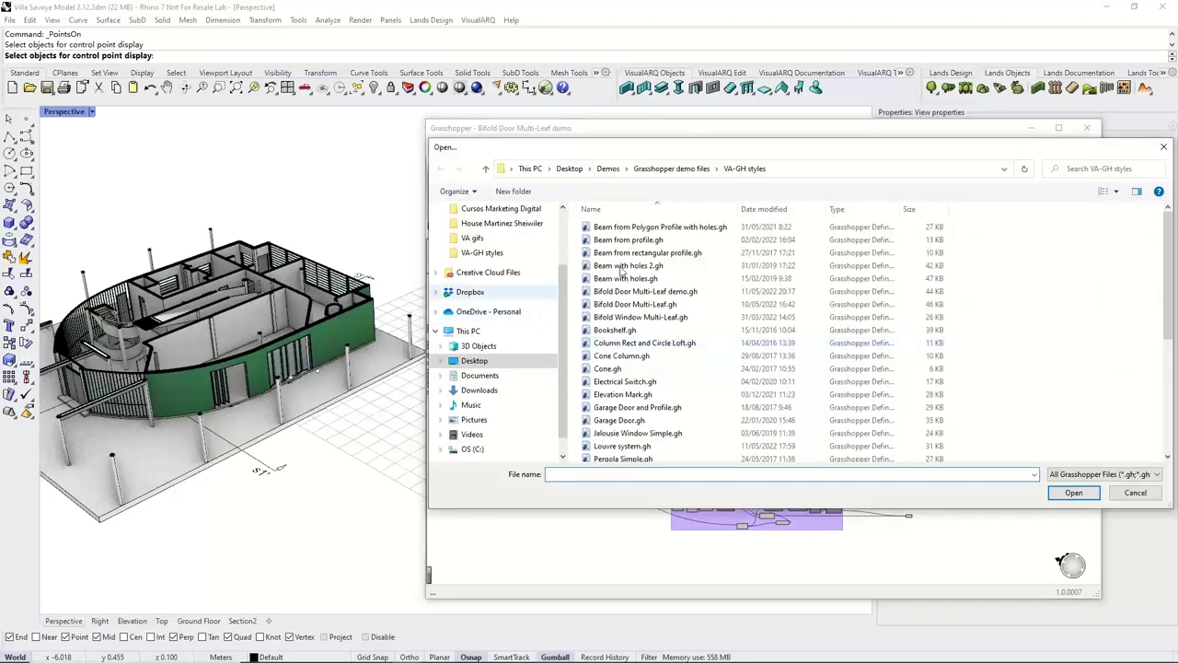
{"action": "left_click", "coordinate": [671, 169]}
{"action": "left_click", "coordinate": [628, 370]}
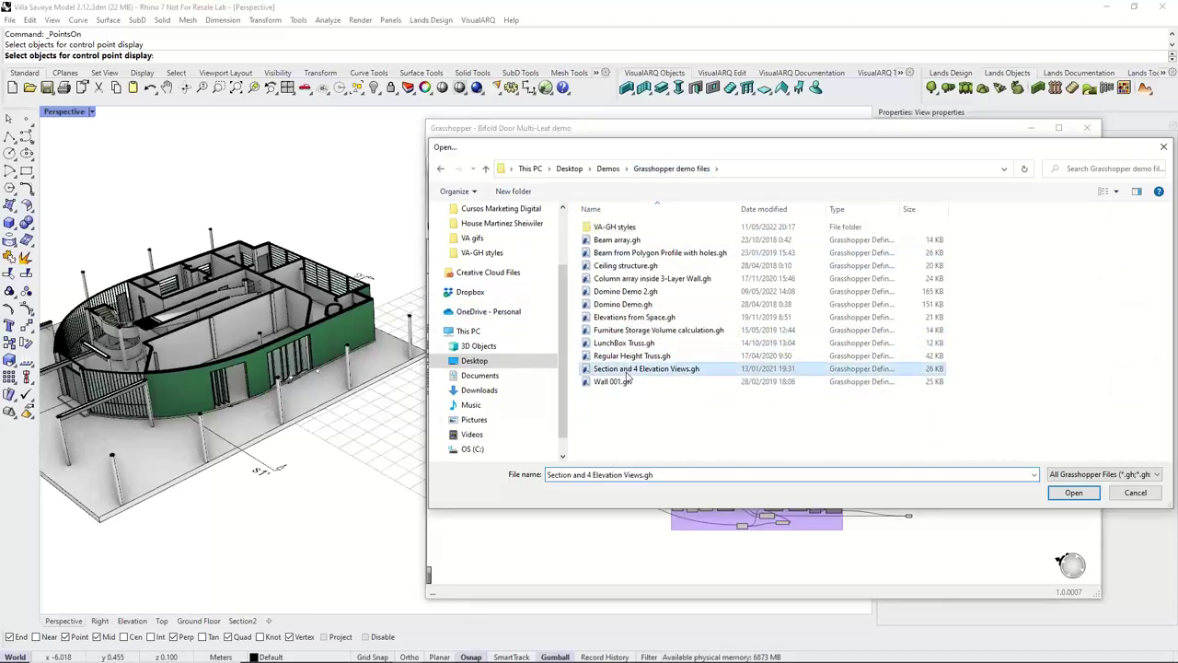
{"action": "double_click", "coordinate": [629, 370]}
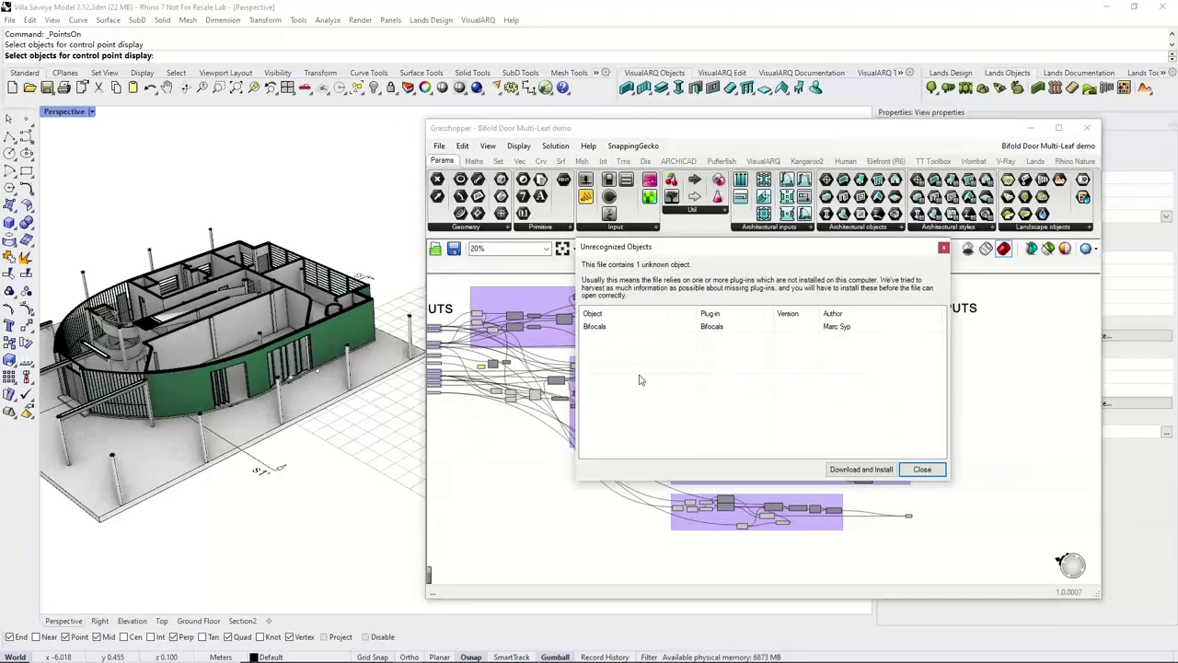
{"action": "left_click", "coordinate": [921, 471]}
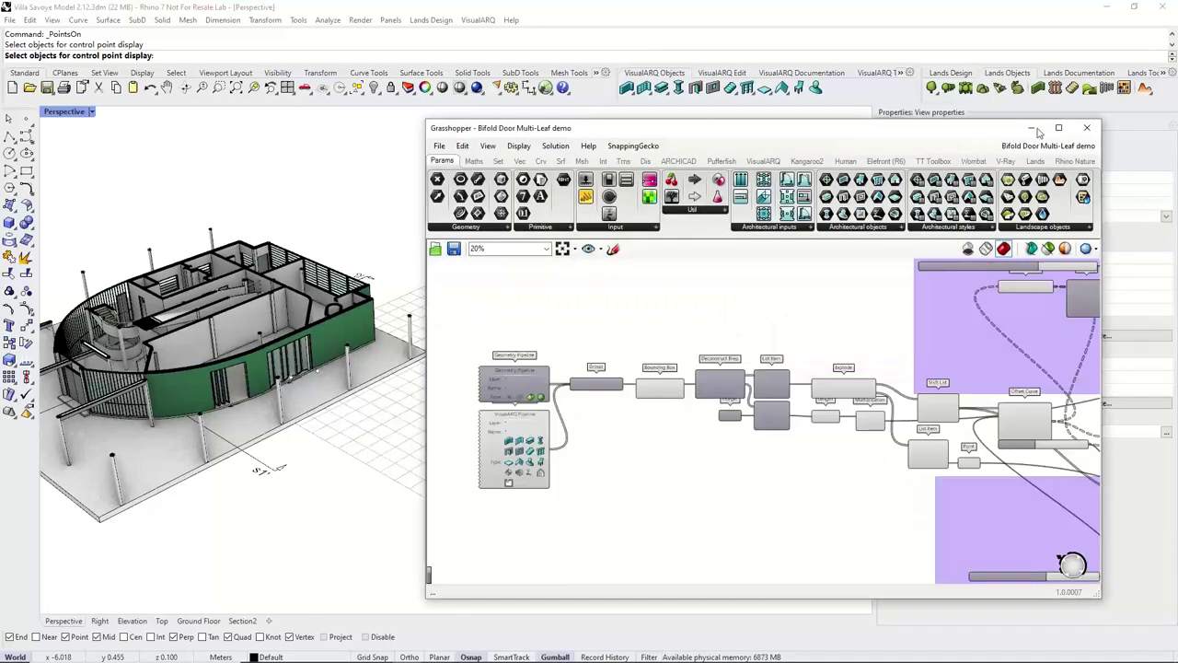
Minimize Grasshopper and turn on the visibility of the whole Building with all its levels.
{"action": "left_click", "coordinate": [1032, 129]}
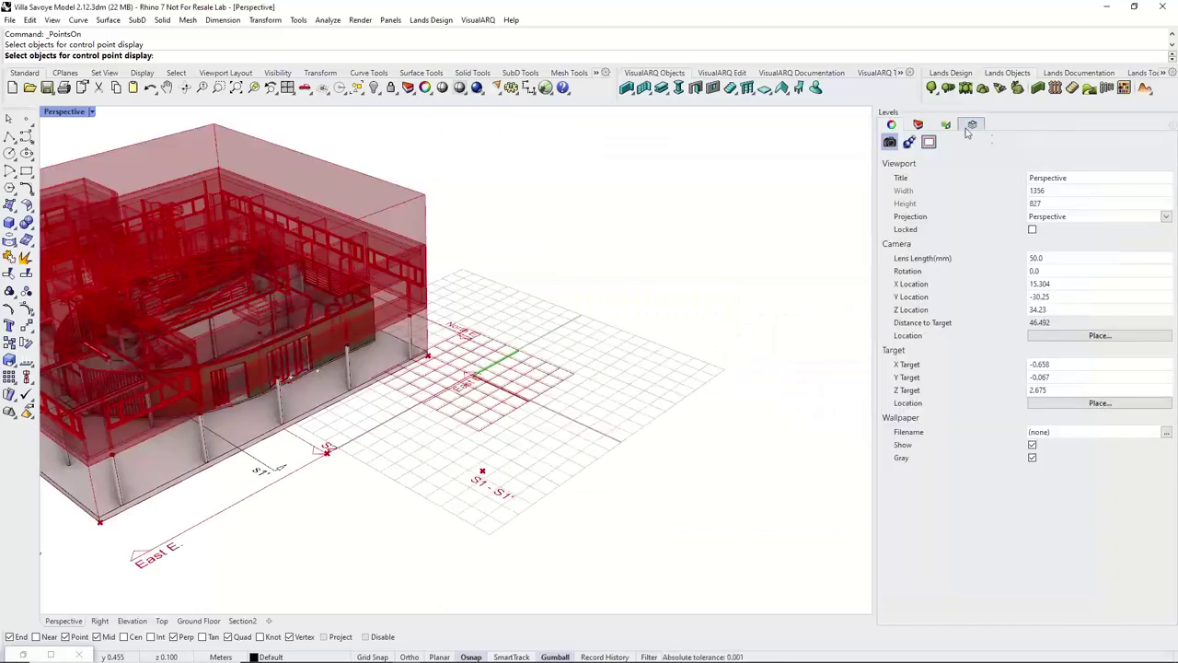
{"action": "scroll", "coordinate": [603, 335], "scroll_direction": "down", "scroll_amount": 4}
{"action": "left_click", "coordinate": [990, 170]}
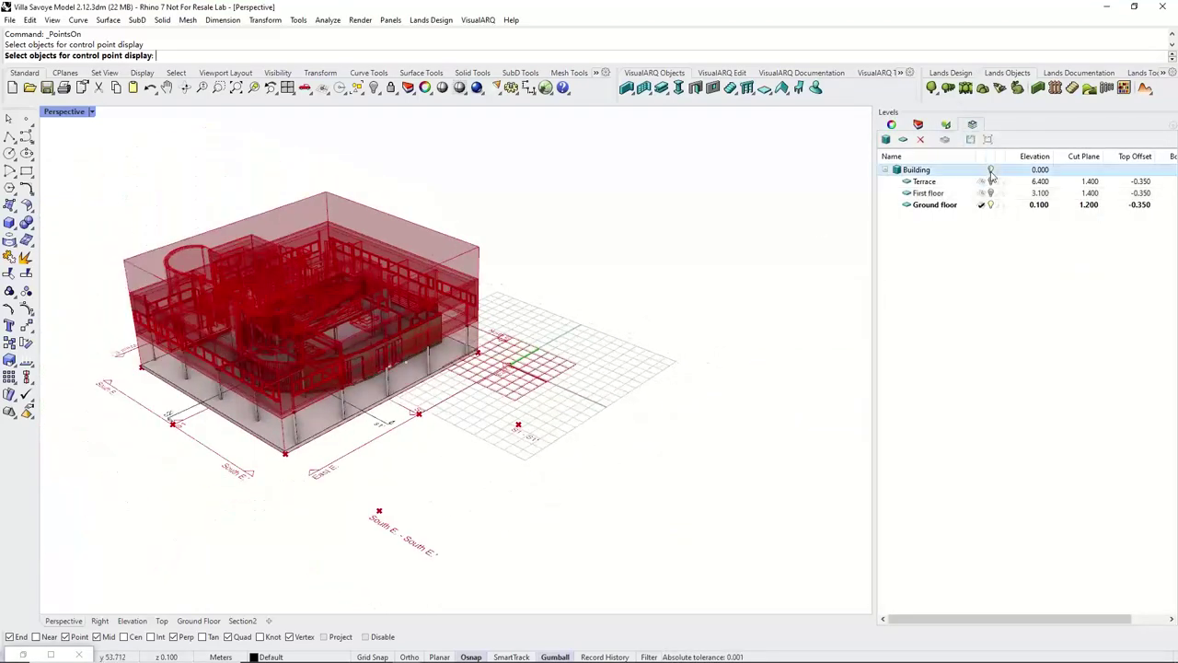
{"action": "right_click_drag", "start_coordinate": [496, 402], "coordinate": [501, 402]}
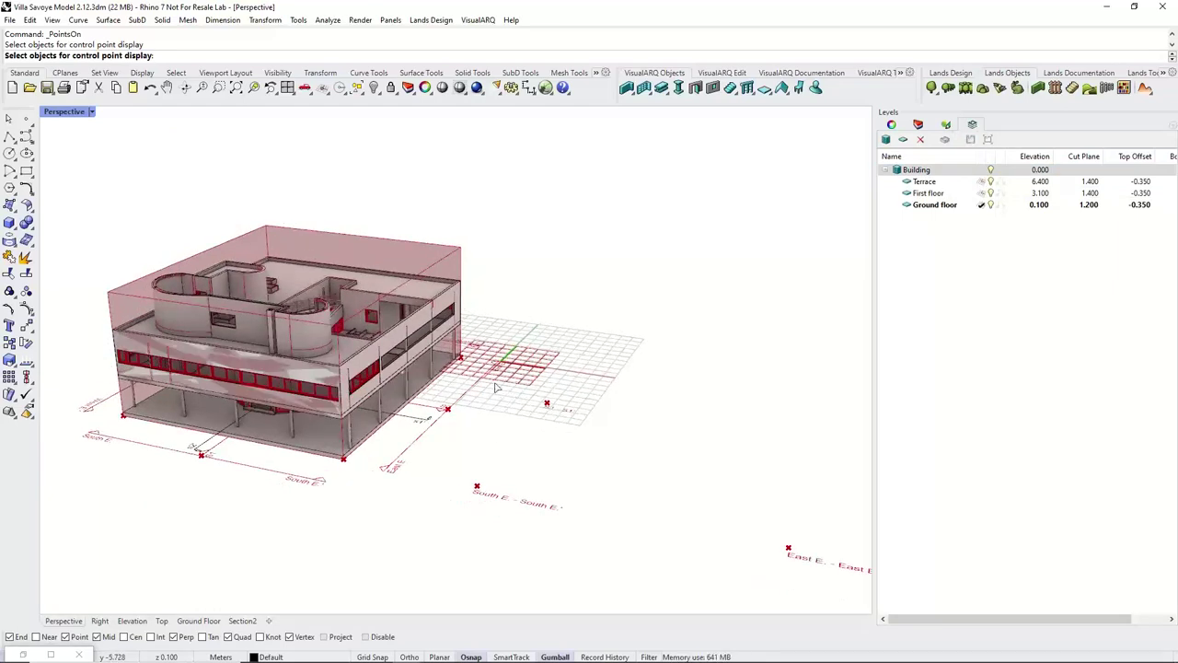
{"action": "right_click_drag", "start_coordinate": [493, 344], "coordinate": [481, 376]}
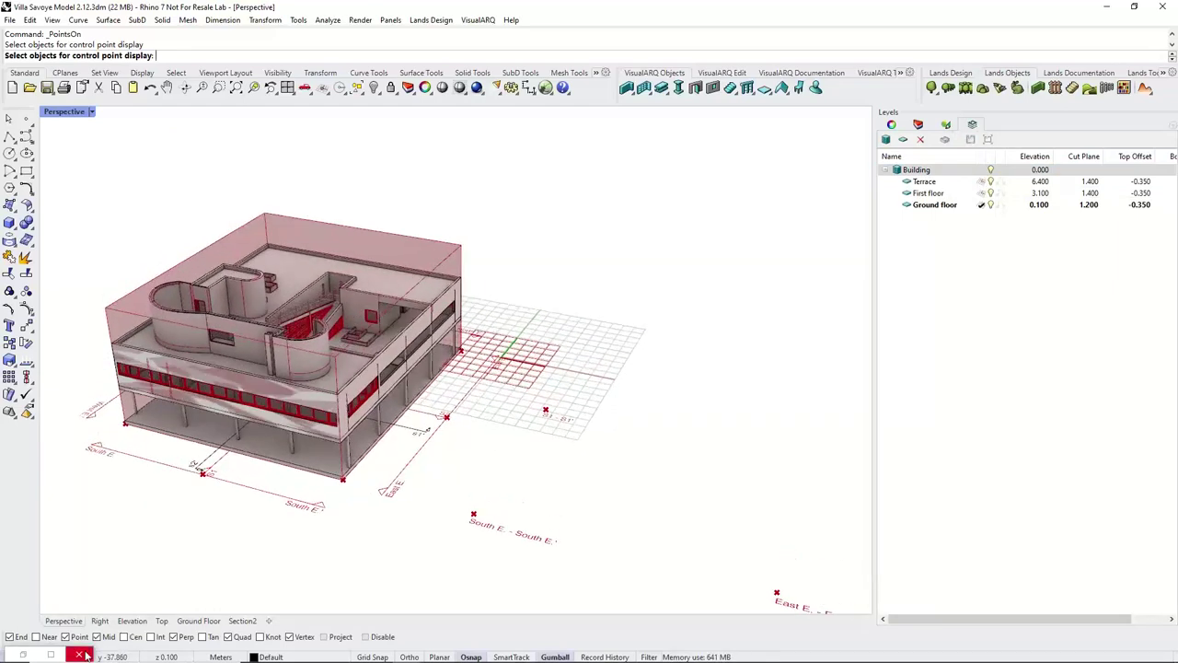
Close the minimized Grasshopper window to clear its red preview from the Villa Savoye model.
{"action": "left_click", "coordinate": [84, 653]}
{"action": "right_click_drag", "start_coordinate": [230, 429], "coordinate": [310, 368]}
{"action": "scroll", "coordinate": [310, 371], "scroll_direction": "up", "scroll_amount": 2}
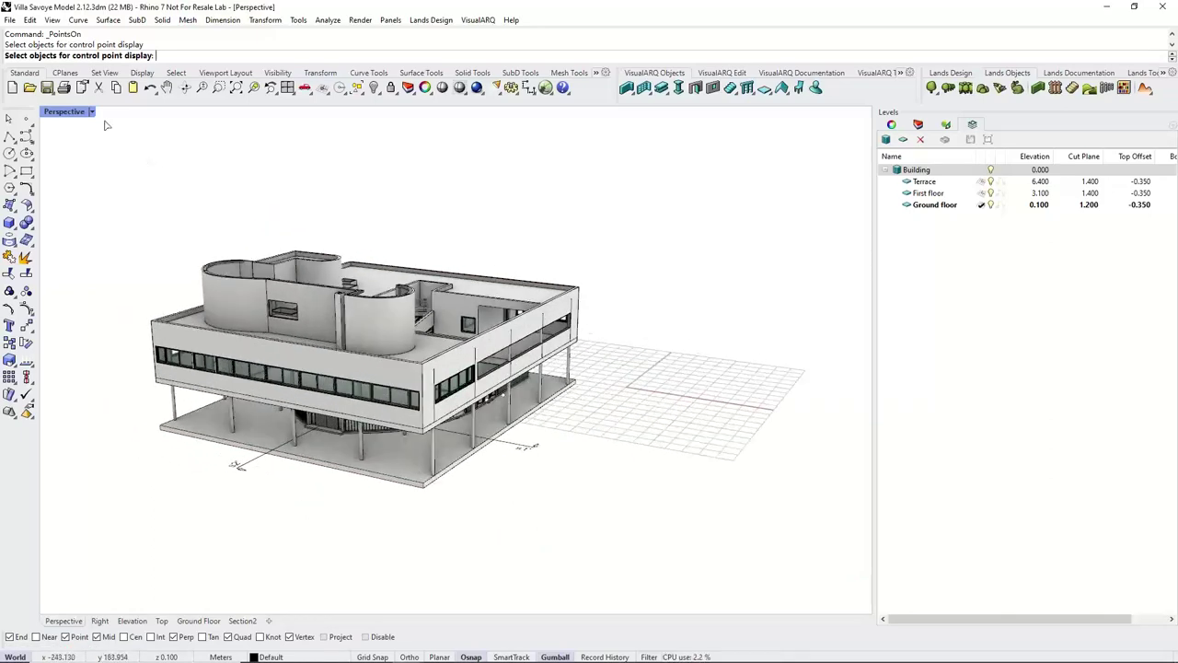
Switch to the Top viewport and activate the plan view of the Ground floor level.
{"action": "left_click", "coordinate": [161, 620]}
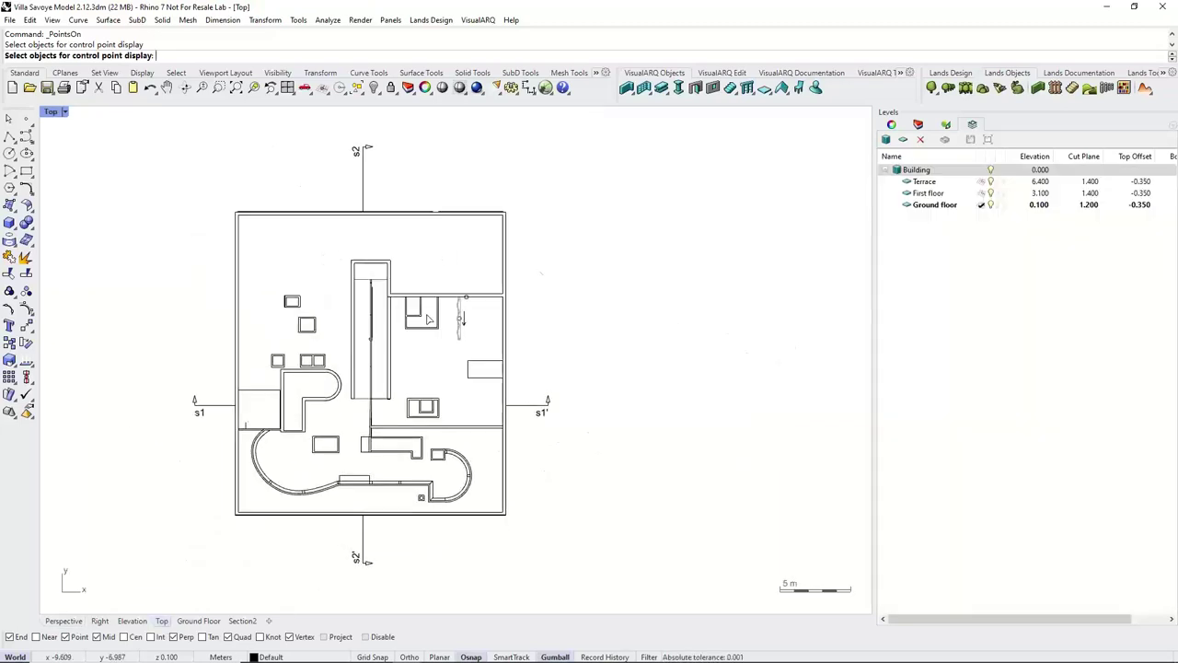
{"action": "left_click", "coordinate": [946, 206]}
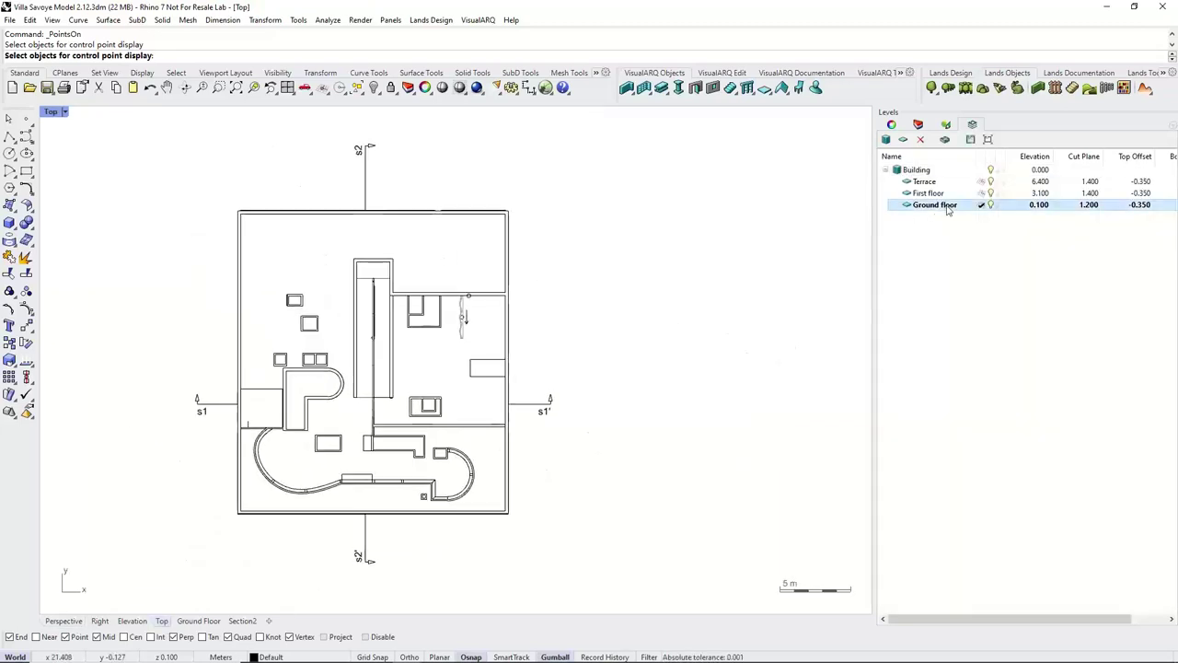
{"action": "left_click", "coordinate": [944, 139]}
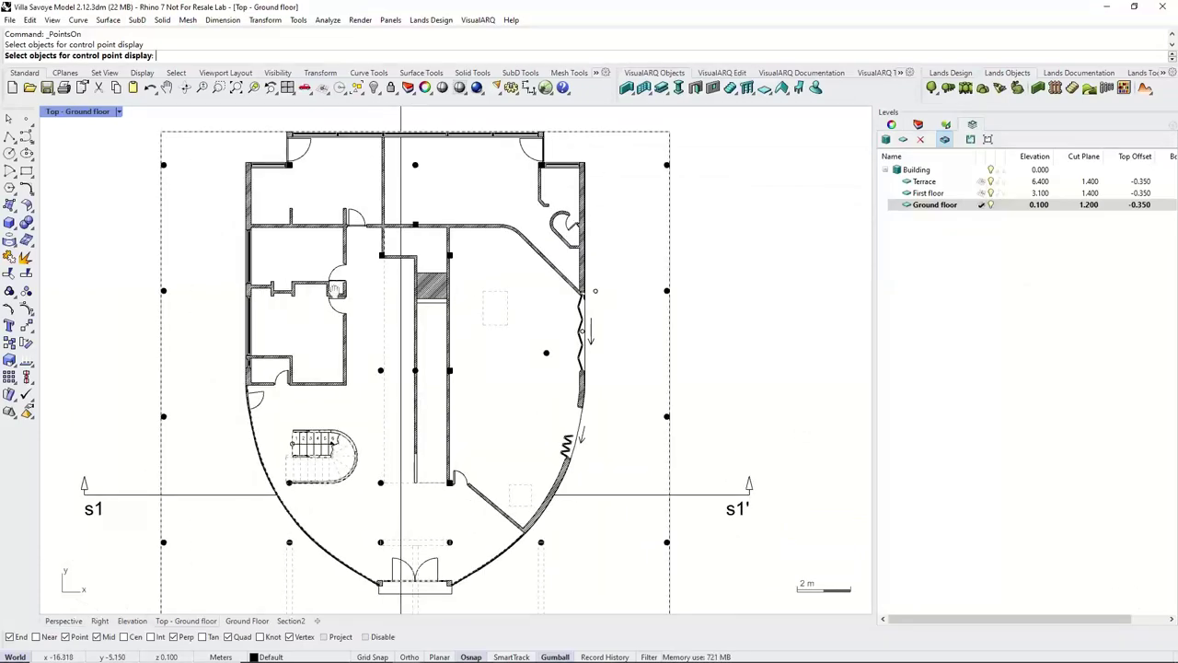
{"action": "right_click_drag", "start_coordinate": [337, 289], "coordinate": [307, 287]}
{"action": "scroll", "coordinate": [306, 288], "scroll_direction": "down", "scroll_amount": 3}
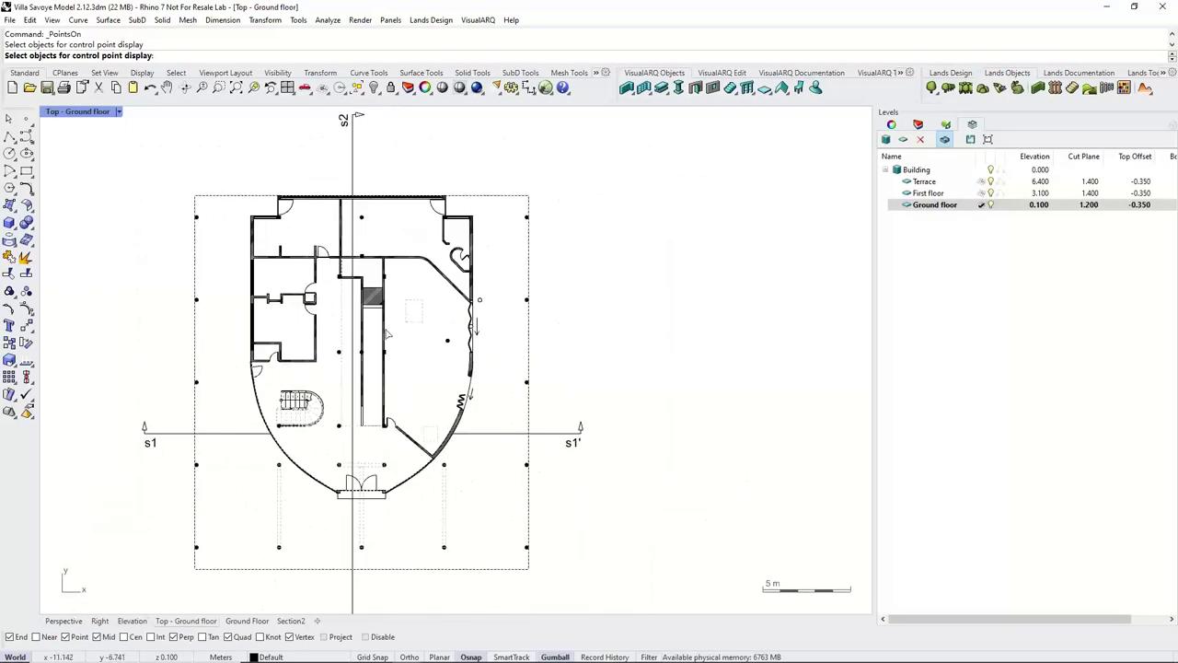
{"action": "right_click_drag", "start_coordinate": [358, 267], "coordinate": [348, 303]}
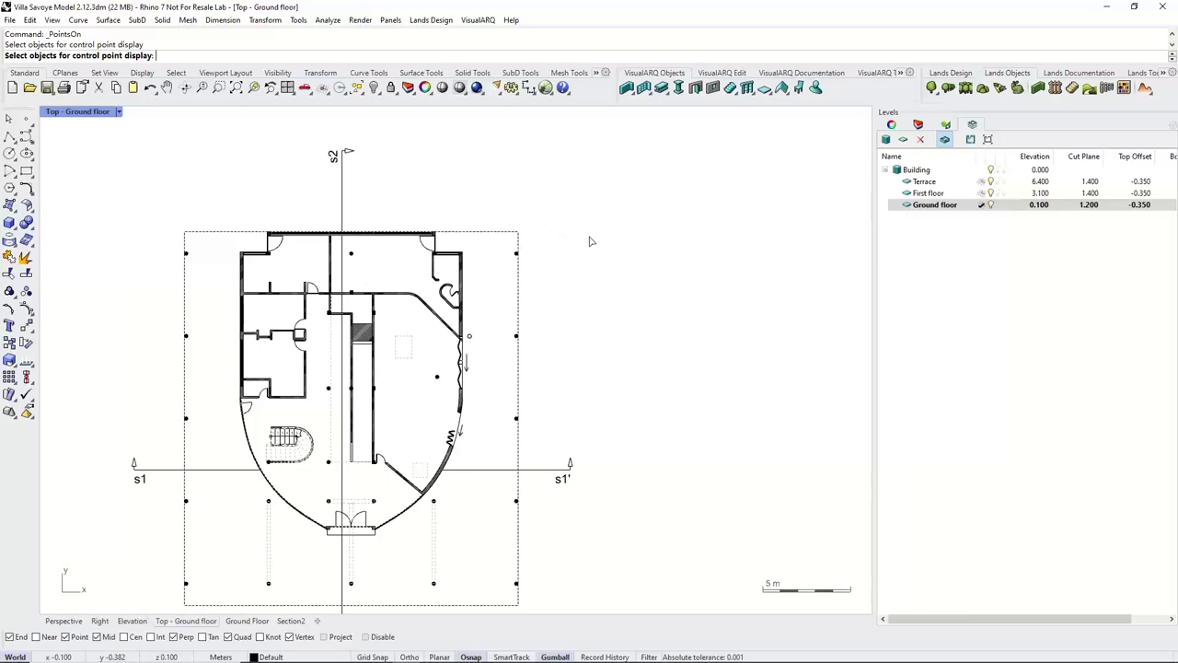
{"action": "right_click_drag", "start_coordinate": [538, 220], "coordinate": [469, 264]}
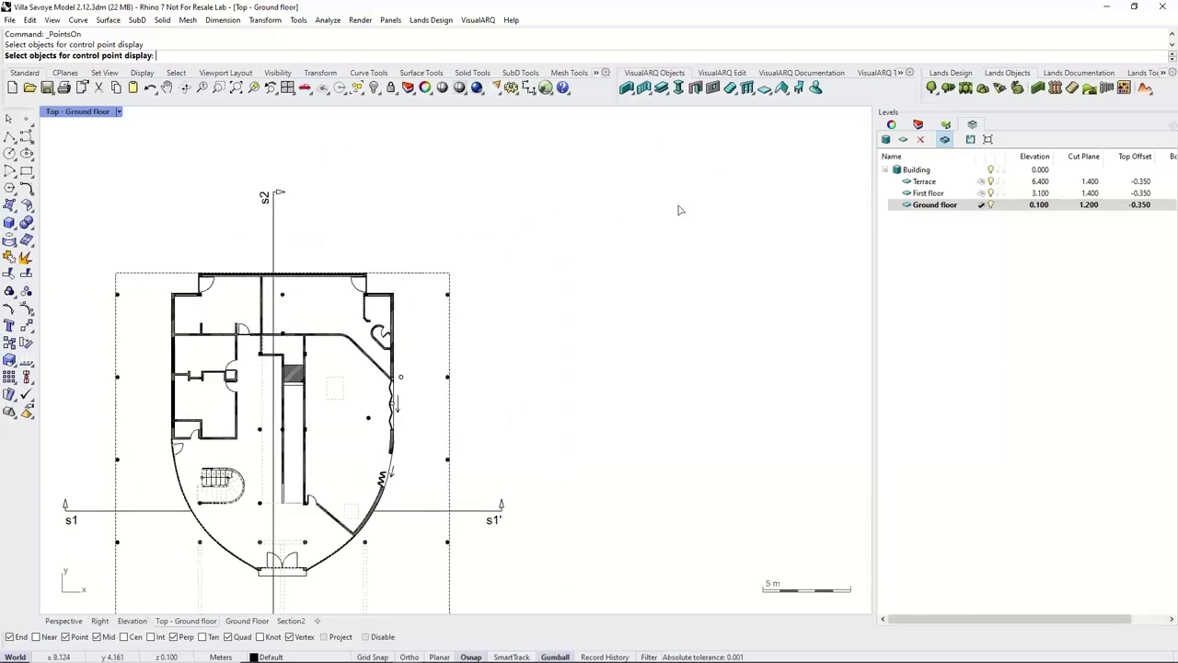
{"action": "right_click_drag", "start_coordinate": [411, 372], "coordinate": [423, 337]}
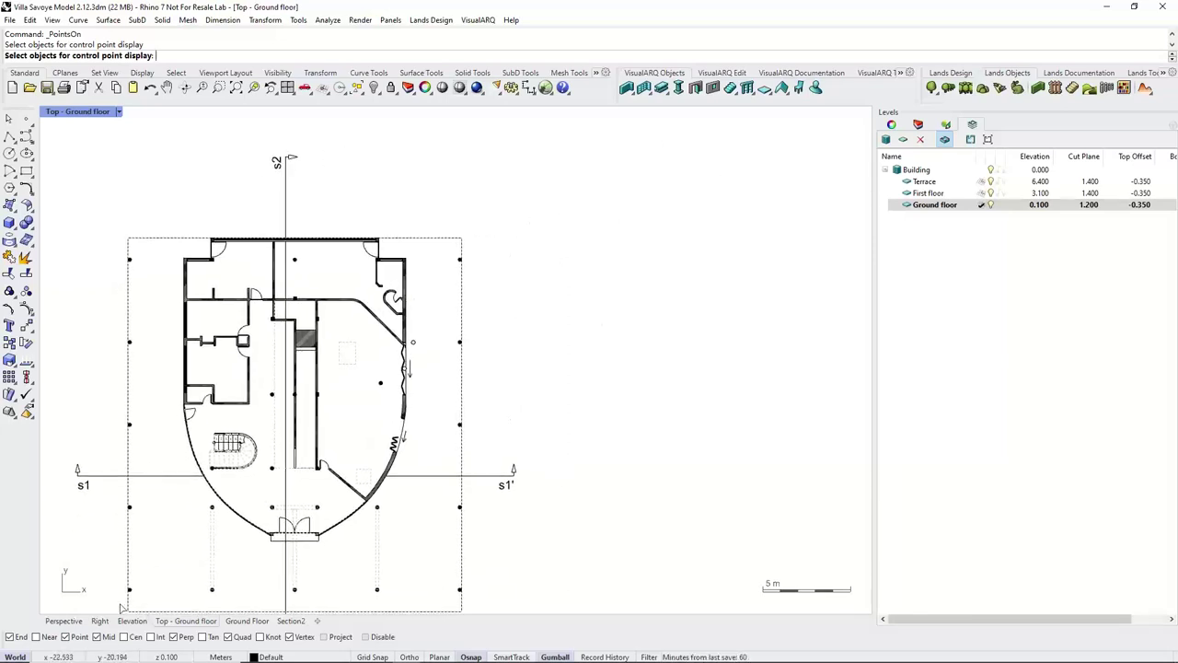
Show the VisualARQ Documentation tools and return to the Perspective view of the whole building.
{"action": "left_click", "coordinate": [808, 74]}
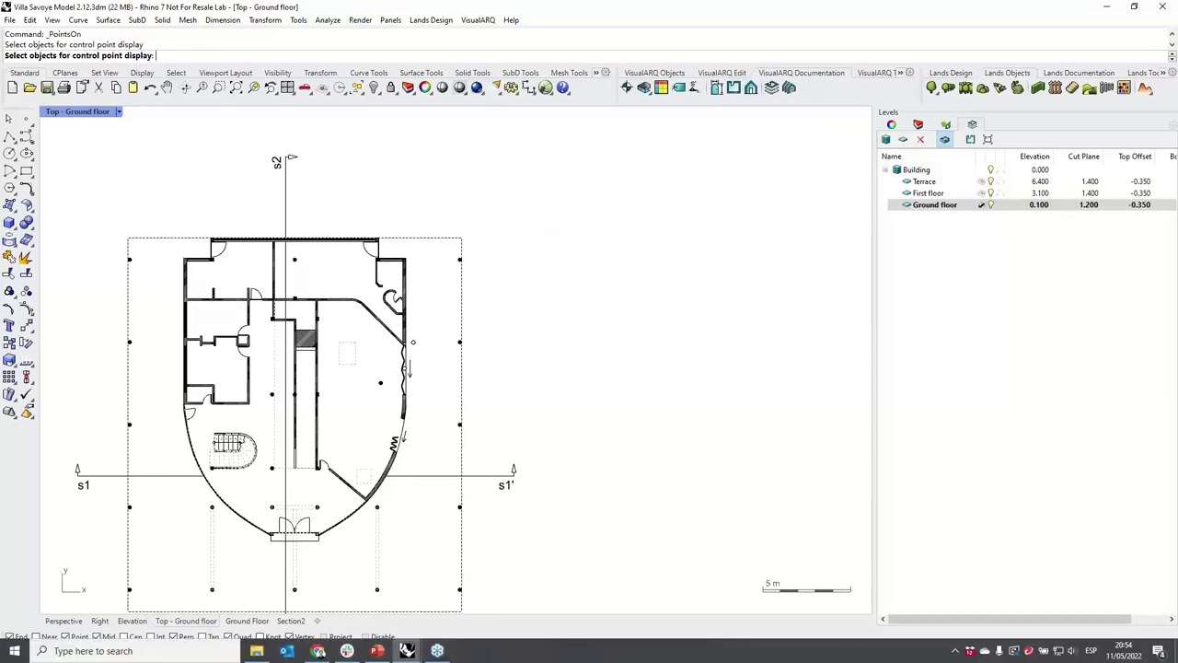
{"action": "left_click", "coordinate": [521, 418]}
{"action": "right_click_drag", "start_coordinate": [413, 380], "coordinate": [445, 339]}
{"action": "left_click", "coordinate": [76, 622]}
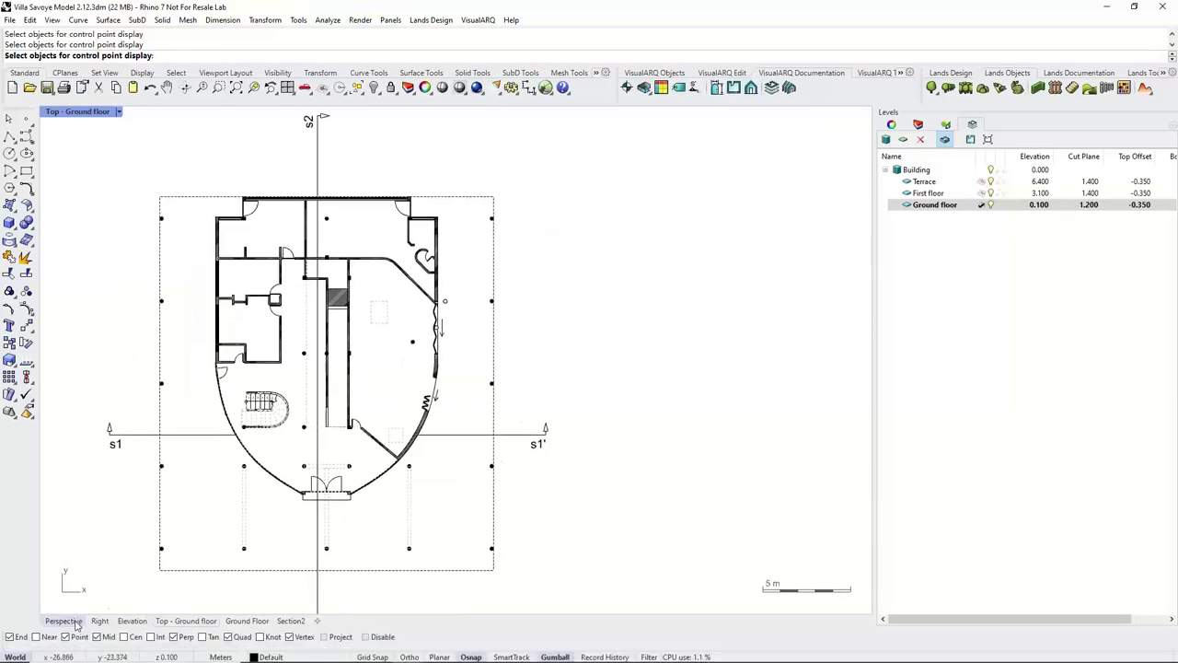
{"action": "left_click", "coordinate": [74, 621]}
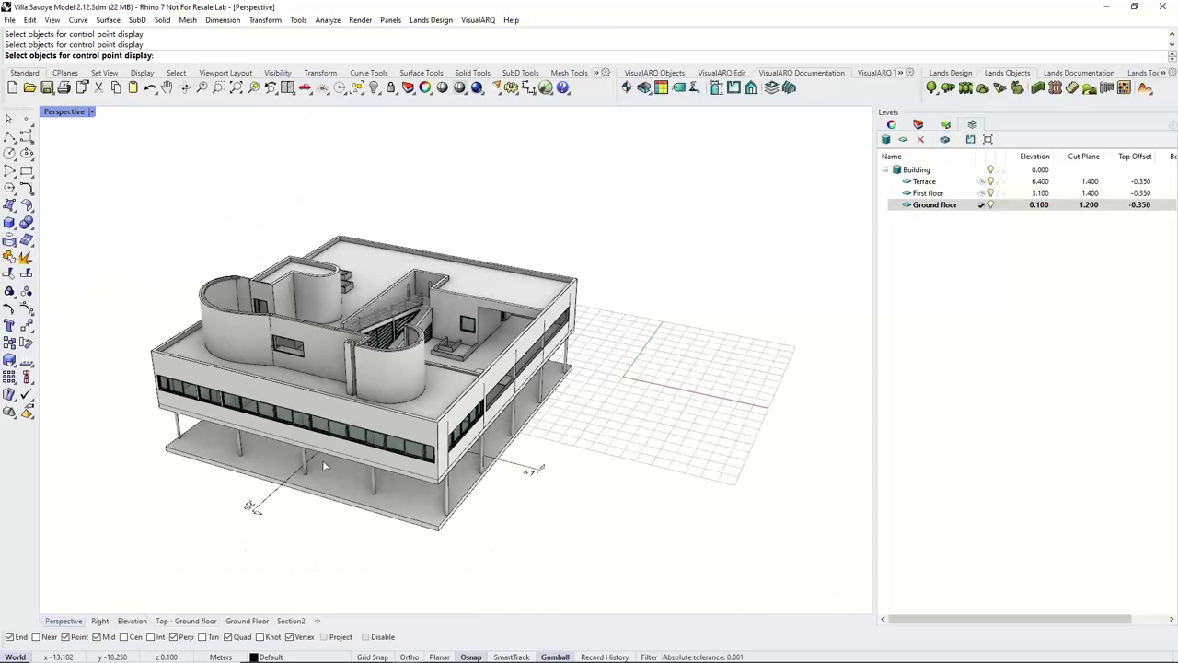
{"action": "scroll", "coordinate": [322, 460], "scroll_direction": "down", "scroll_amount": 6}
Cancel the pending control point command, run the Grasshopper command and restore the Grasshopper window.
{"action": "type", "text": "GRA"}
{"action": "key", "text": "Escape"}
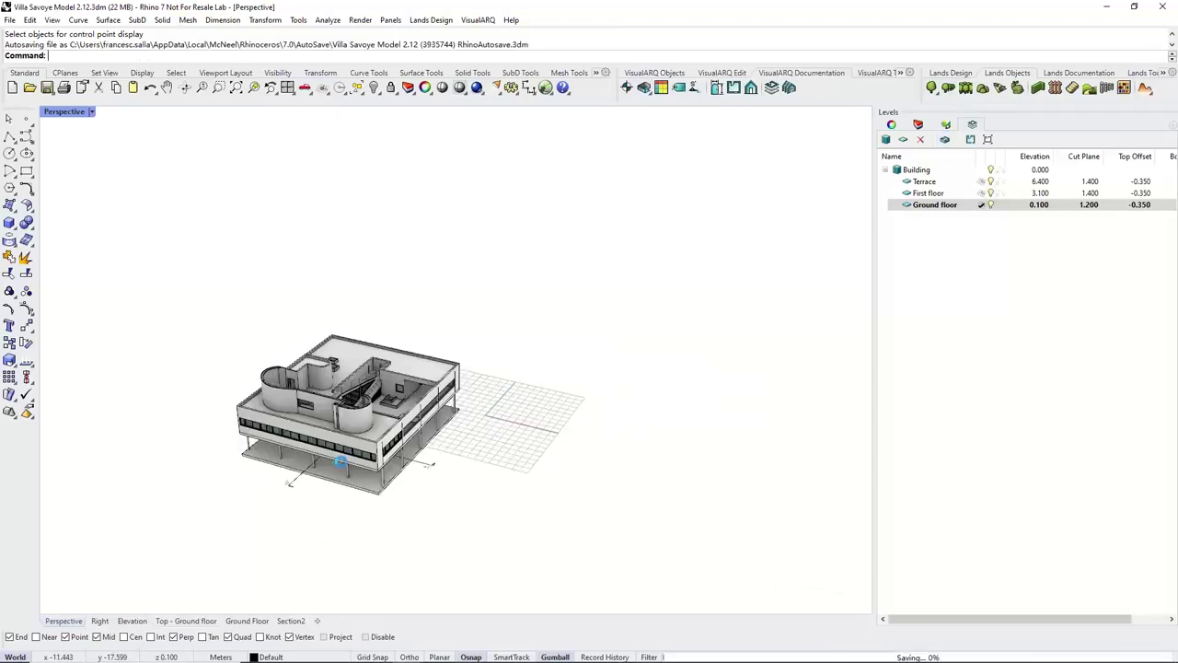
{"action": "type", "text": "Grasshopper"}
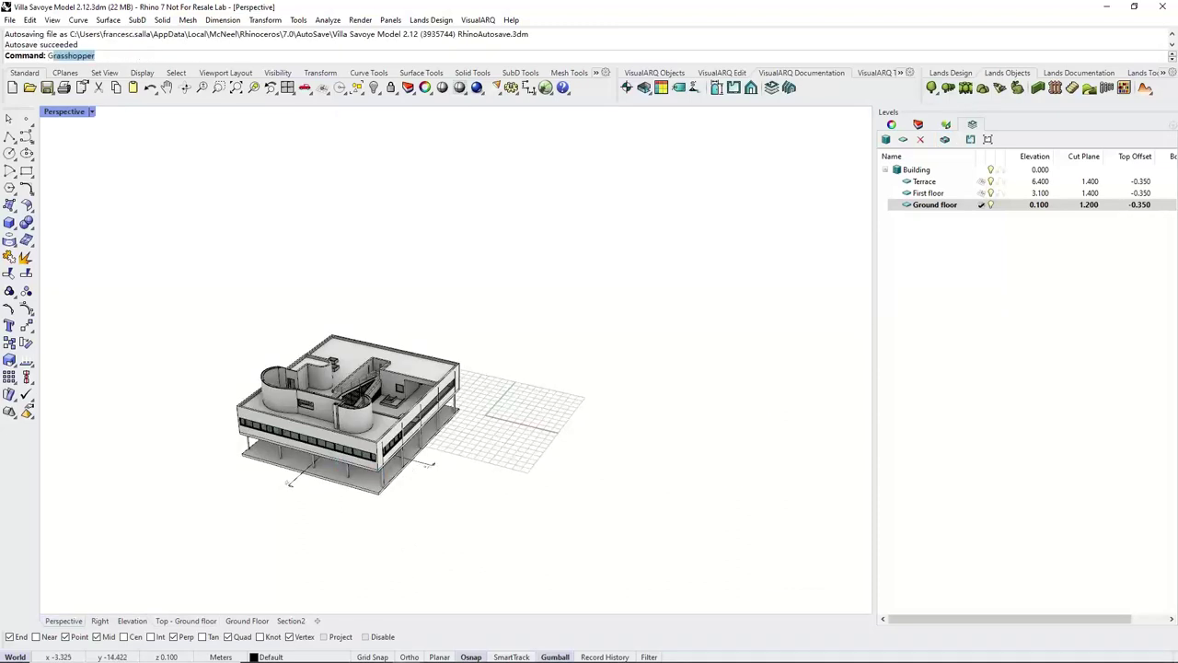
{"action": "key", "text": "Return"}
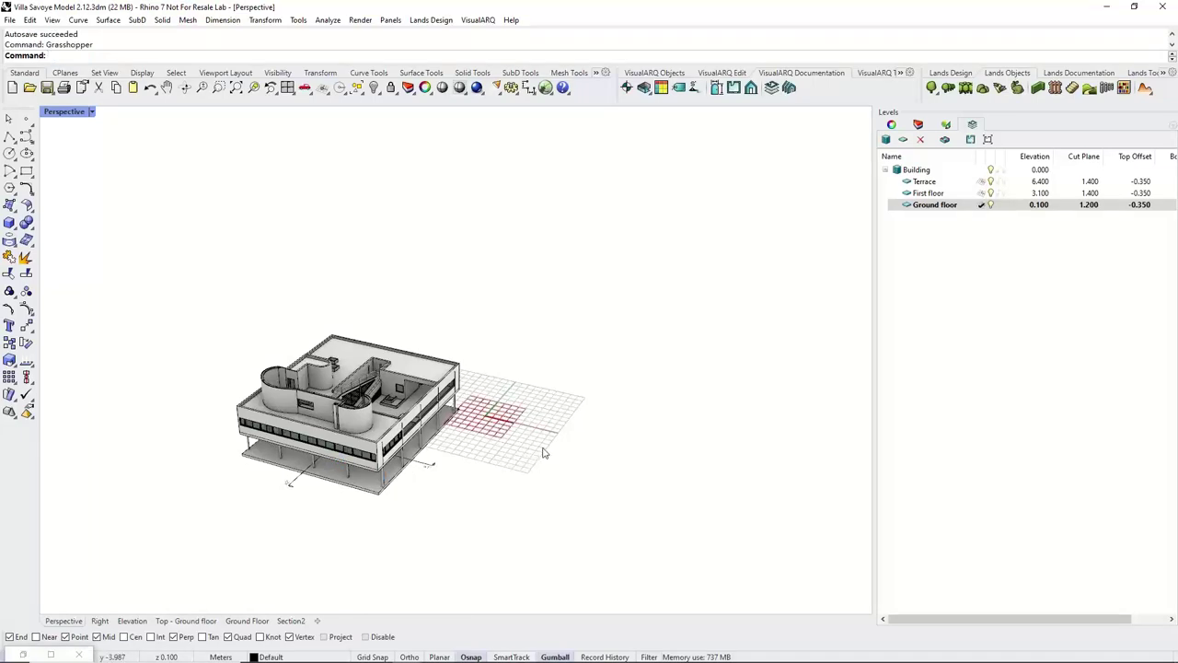
{"action": "right_click_drag", "start_coordinate": [543, 449], "coordinate": [557, 442]}
{"action": "left_click", "coordinate": [46, 653]}
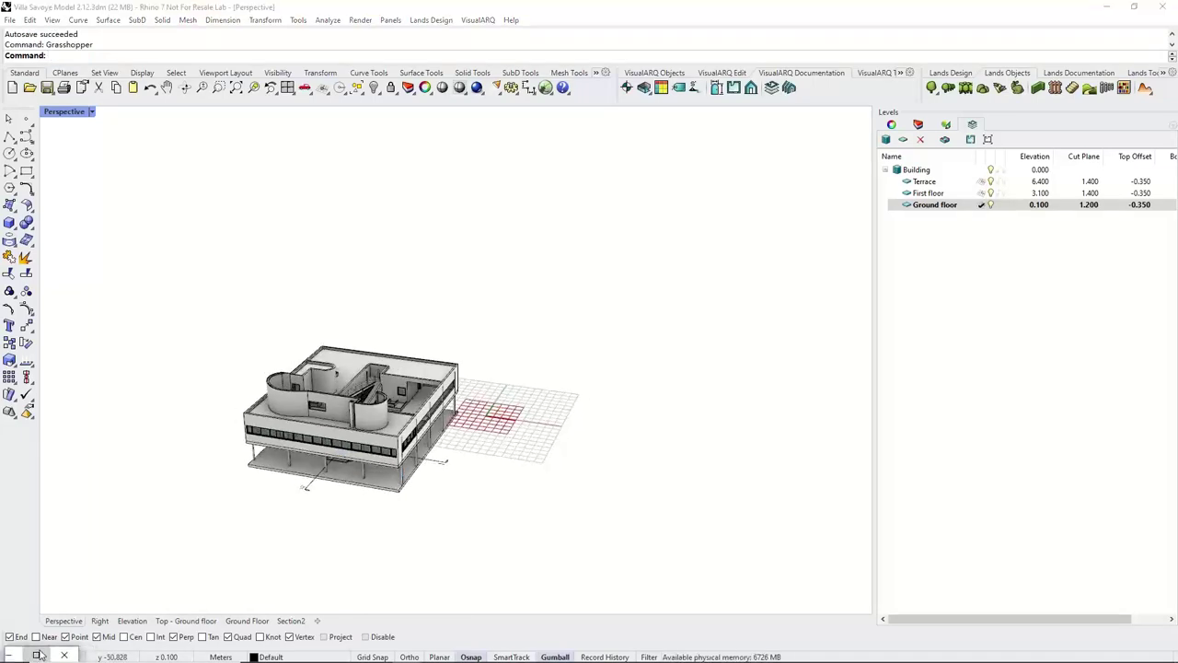
{"action": "left_click", "coordinate": [38, 654]}
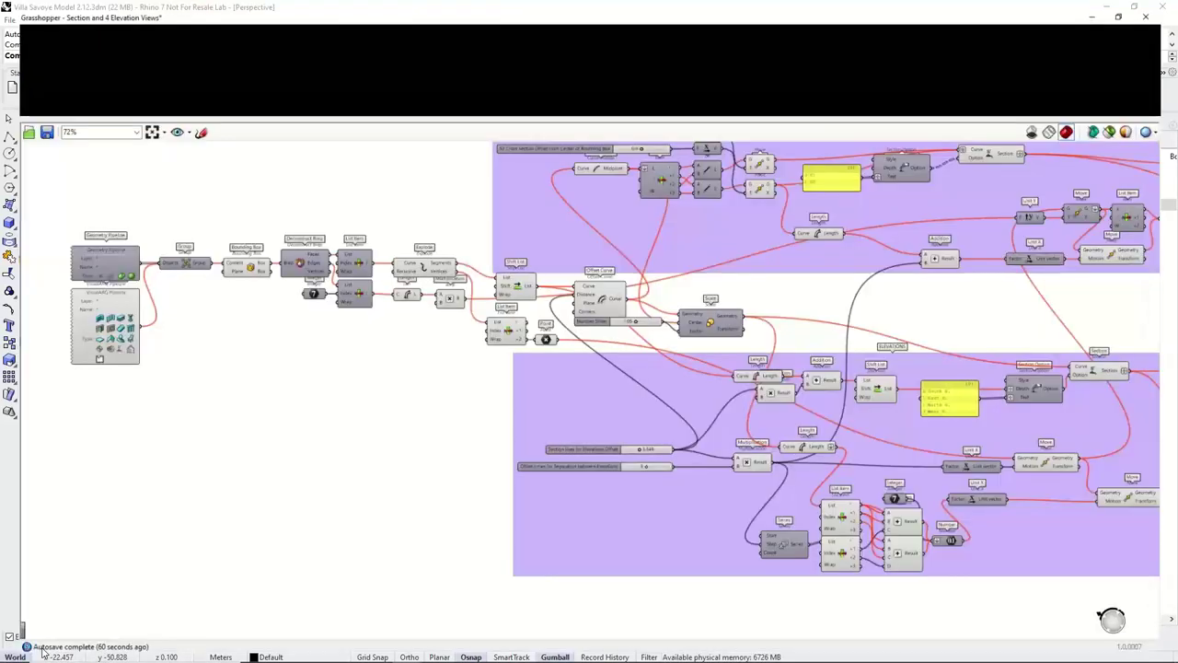
Resize the Grasshopper window so the section and elevation definition sits beside the building in the viewport.
{"action": "left_click", "coordinate": [1108, 23]}
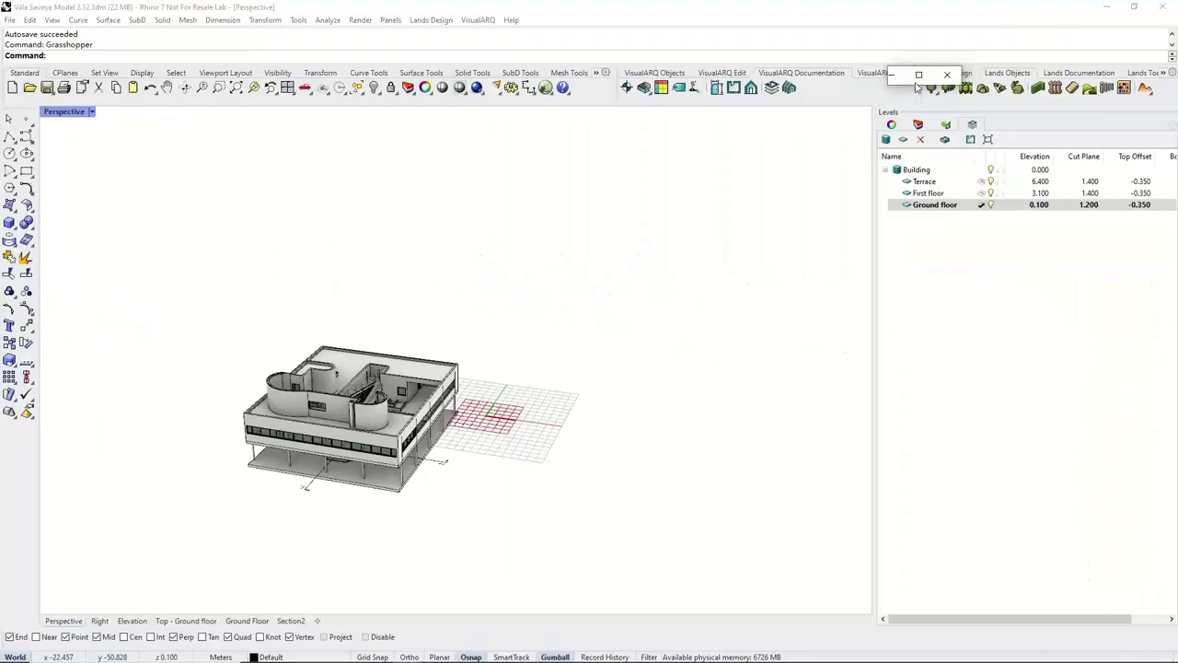
{"action": "left_click_drag", "start_coordinate": [925, 89], "coordinate": [911, 642]}
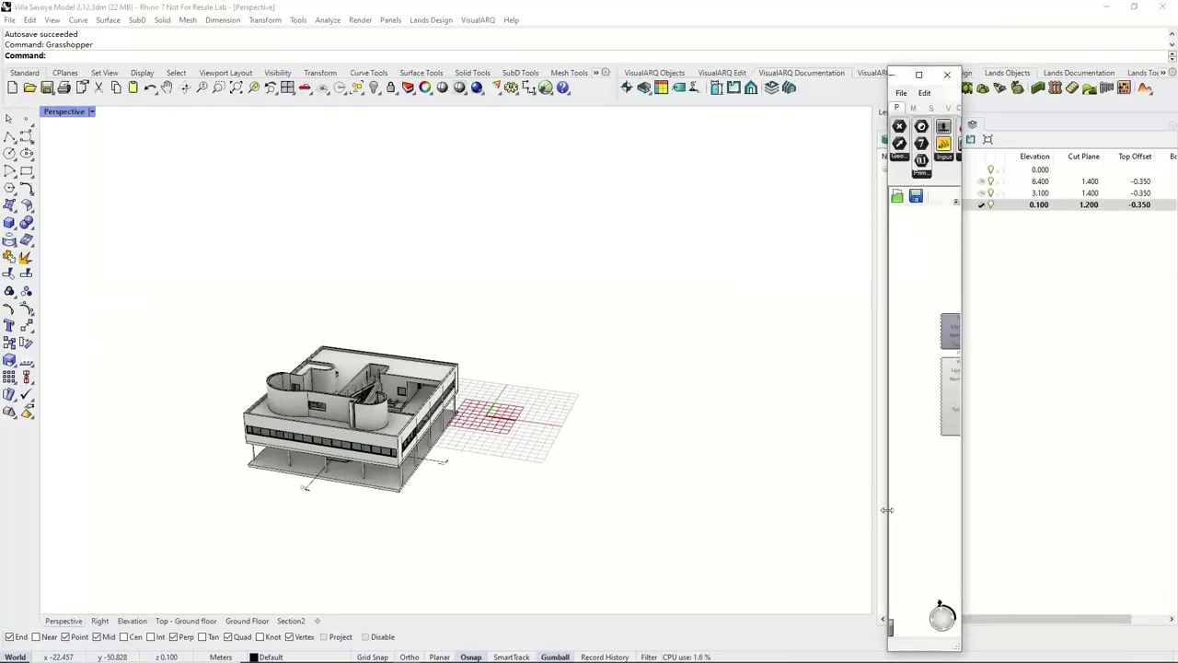
{"action": "left_click_drag", "start_coordinate": [884, 517], "coordinate": [494, 511]}
{"action": "right_click_drag", "start_coordinate": [592, 521], "coordinate": [564, 524]}
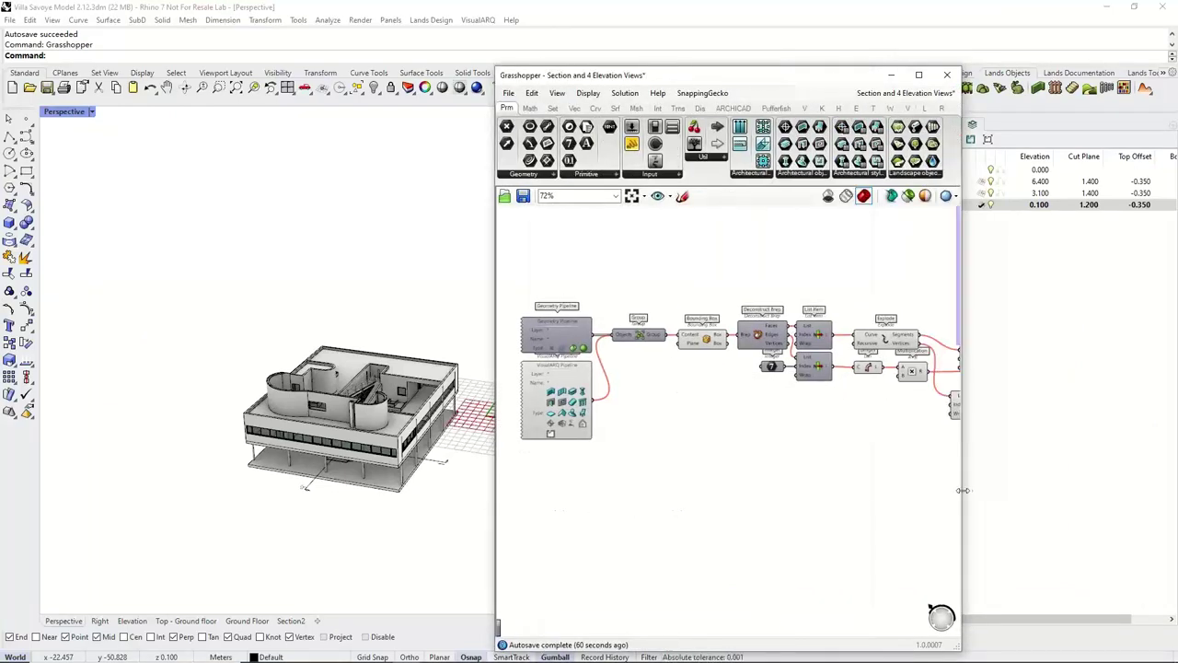
{"action": "left_click_drag", "start_coordinate": [960, 490], "coordinate": [1154, 425]}
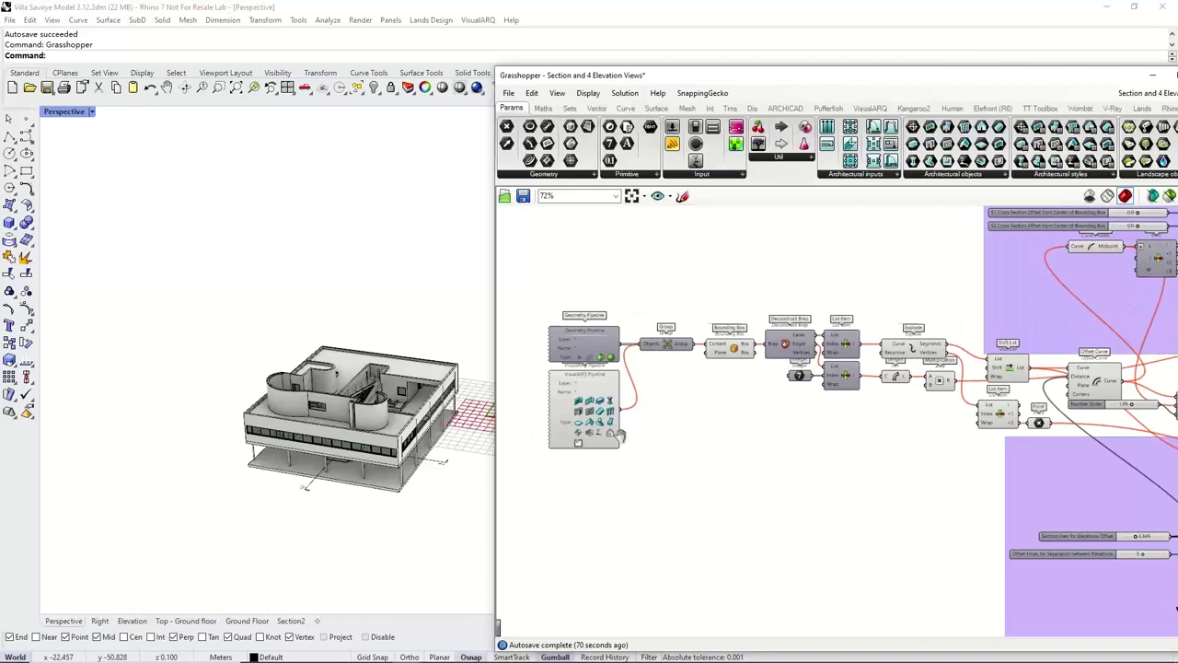
Run the section and elevation definition on the building and inspect its pipelines, bounding box and elevation lines in the Perspective view.
{"action": "right_click", "coordinate": [628, 467]}
{"action": "left_click", "coordinate": [667, 594]}
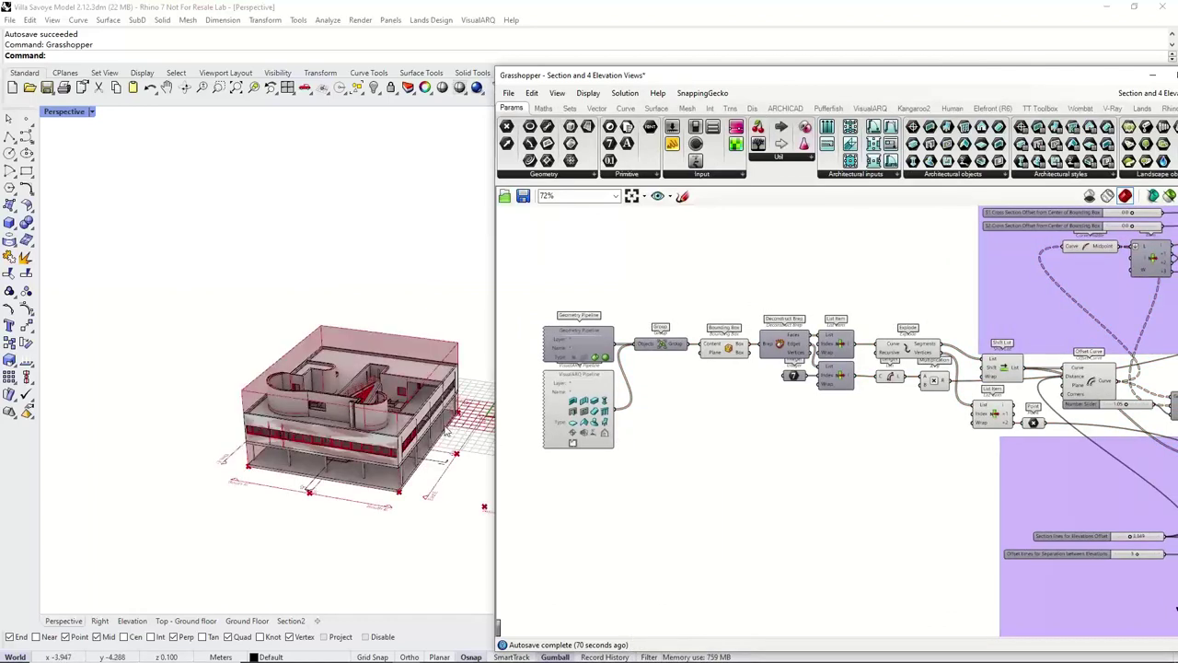
{"action": "scroll", "coordinate": [465, 436], "scroll_direction": "up", "scroll_amount": 3}
{"action": "scroll", "coordinate": [578, 398], "scroll_direction": "up", "scroll_amount": 3}
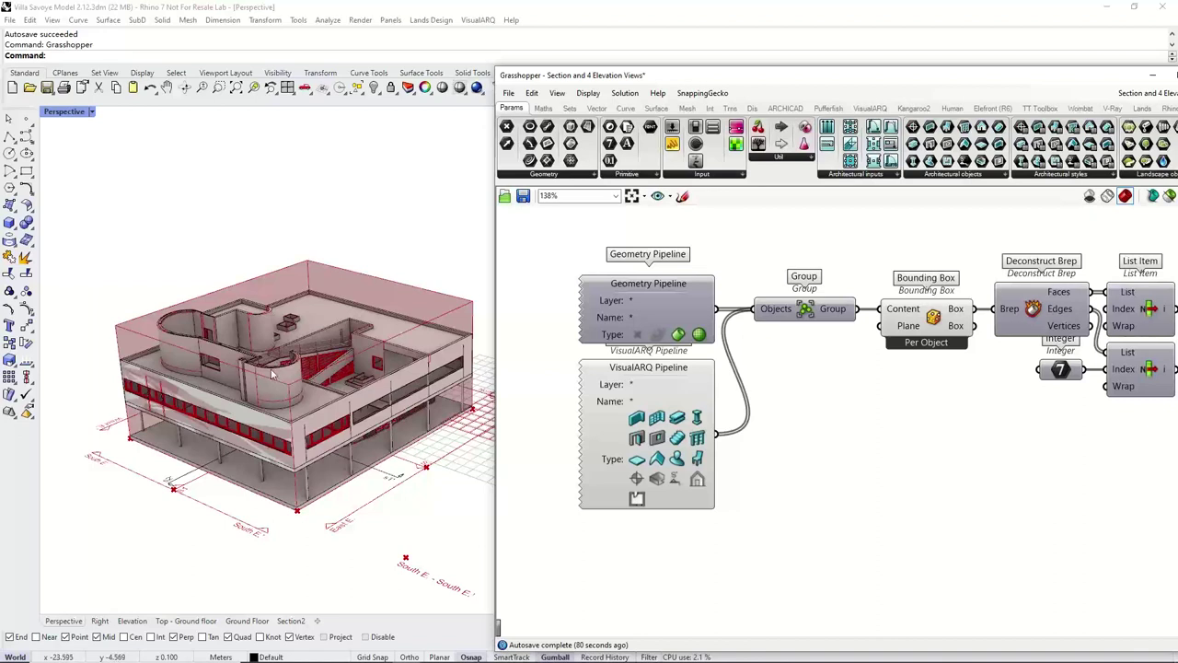
{"action": "right_click_drag", "start_coordinate": [726, 438], "coordinate": [699, 414]}
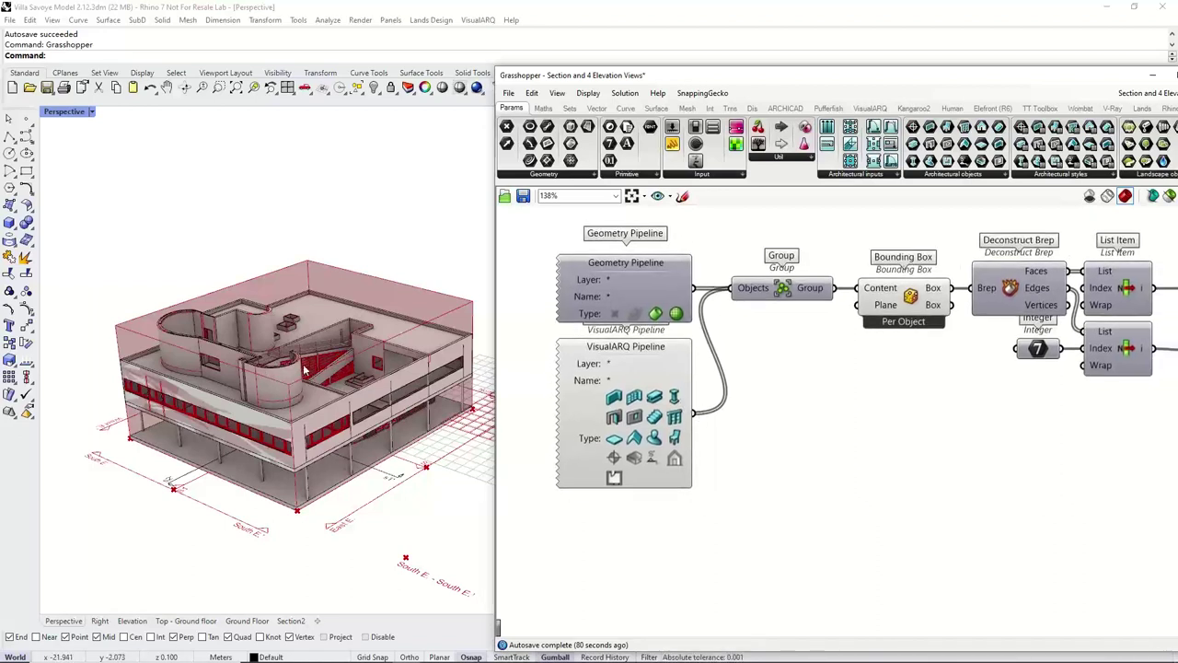
{"action": "scroll", "coordinate": [285, 396], "scroll_direction": "down", "scroll_amount": 2}
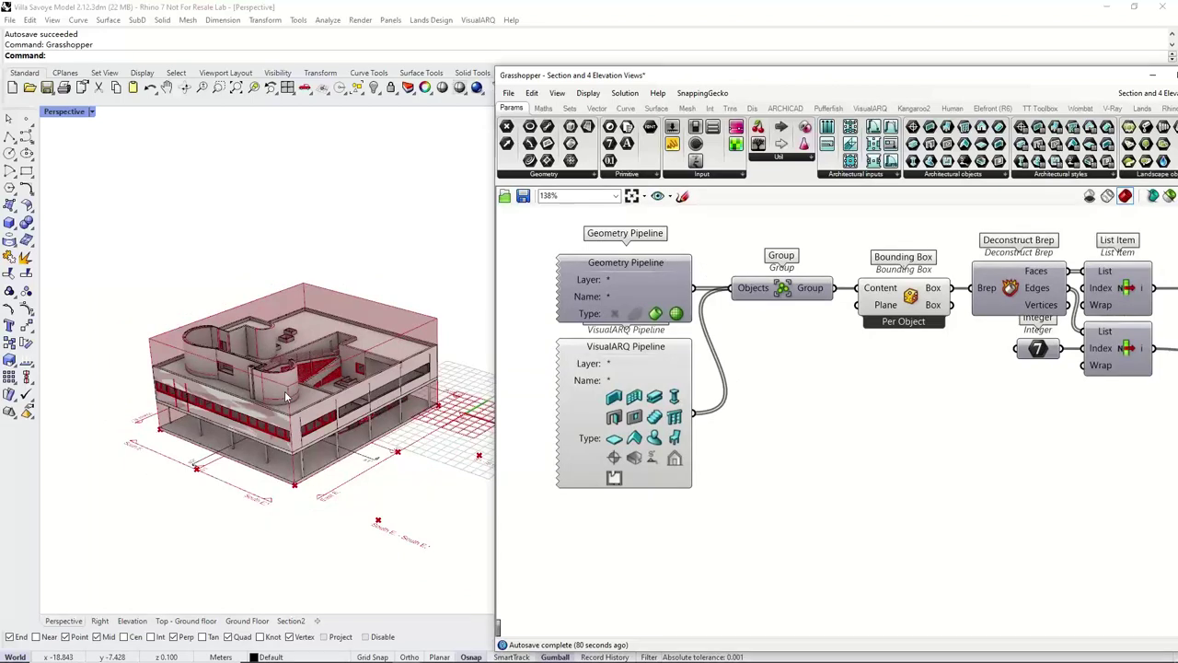
{"action": "right_click_drag", "start_coordinate": [285, 396], "coordinate": [267, 492]}
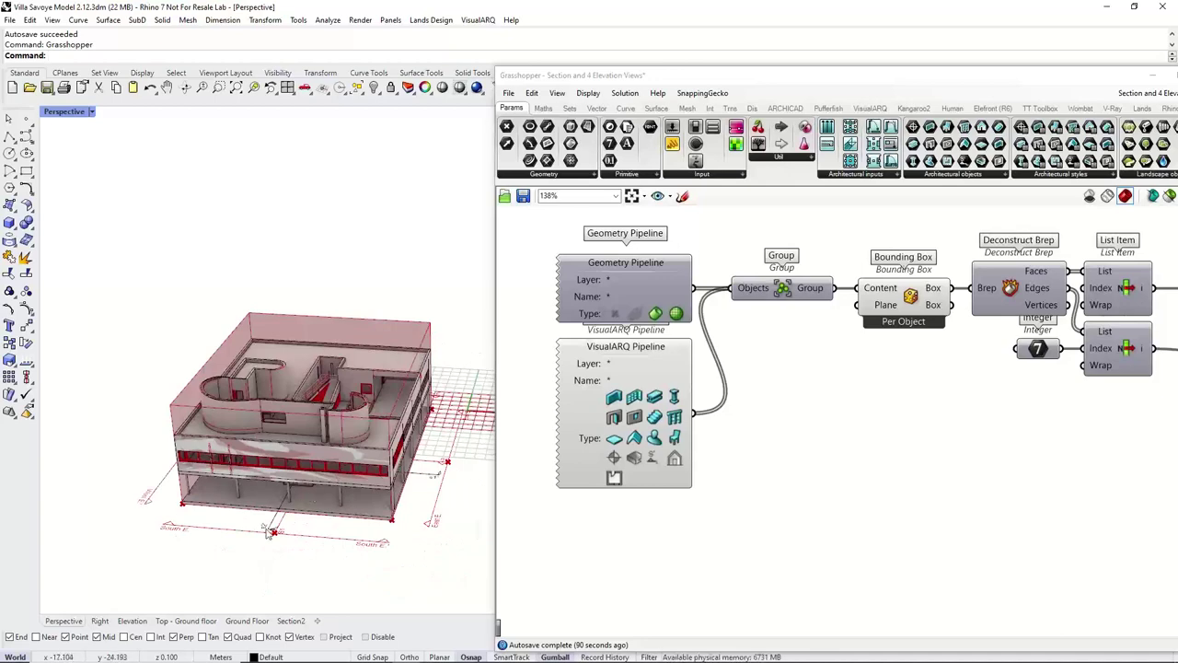
{"action": "right_click_drag", "start_coordinate": [312, 497], "coordinate": [257, 537]}
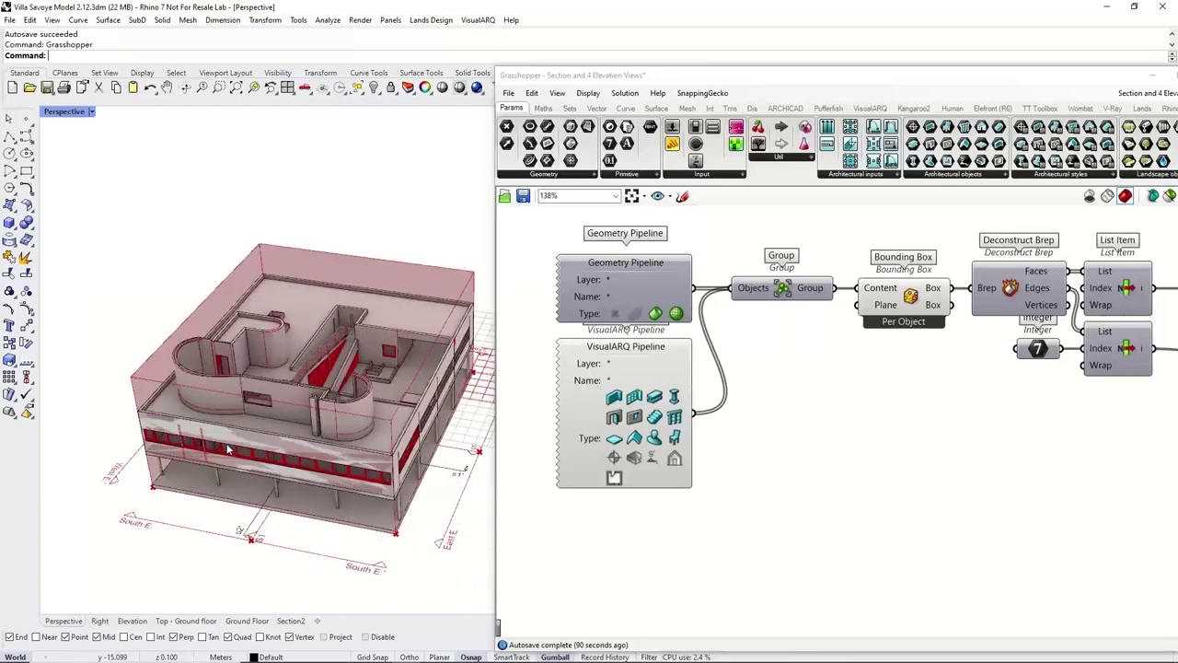
{"action": "right_click_drag", "start_coordinate": [231, 450], "coordinate": [189, 460]}
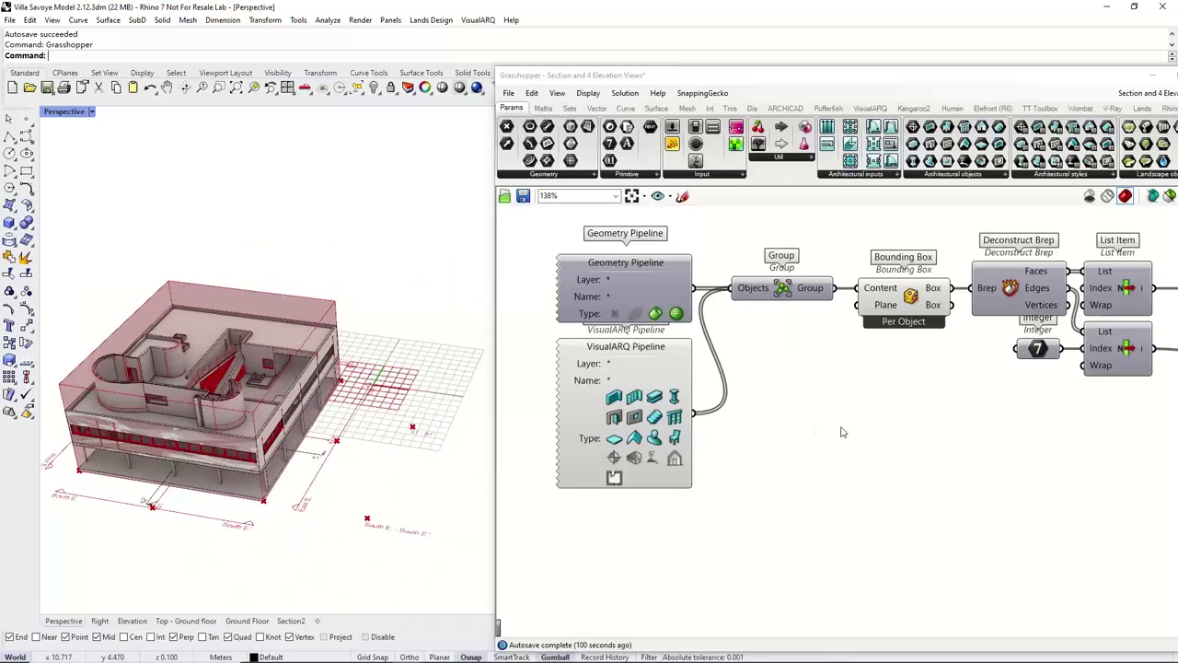
Follow the definition through the Sections and Elevations groups to the SectionView components and check the view insertion points beside the building.
{"action": "scroll", "coordinate": [642, 434], "scroll_direction": "down", "scroll_amount": 4}
{"action": "right_click_drag", "start_coordinate": [903, 440], "coordinate": [705, 450]}
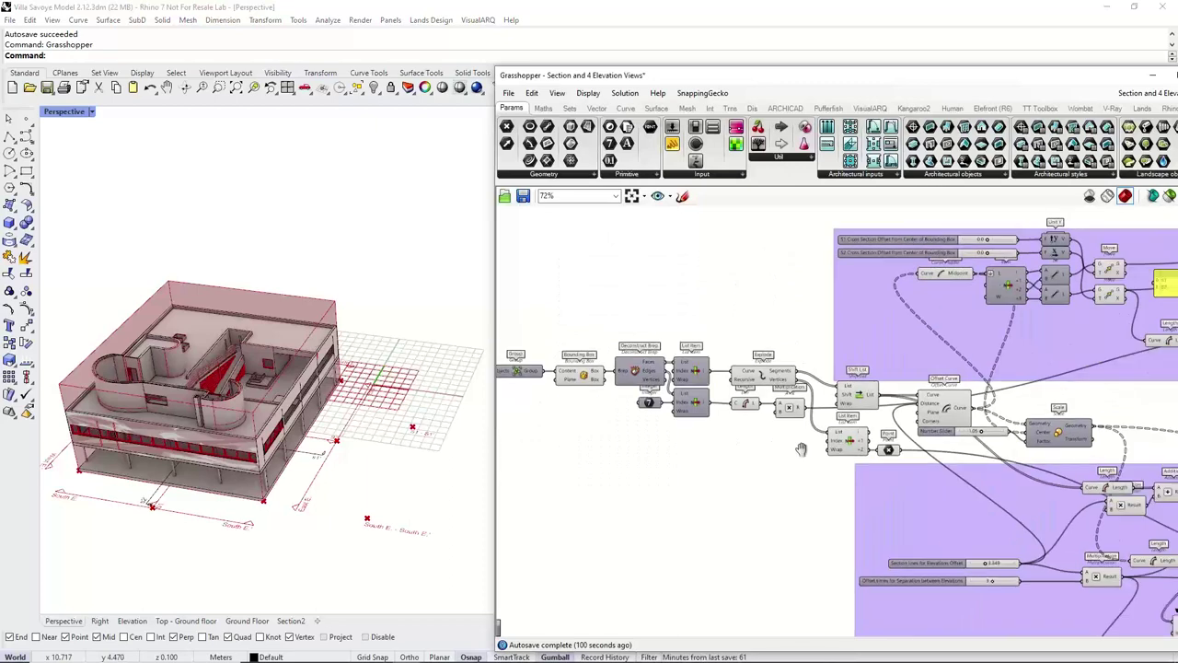
{"action": "right_click_drag", "start_coordinate": [802, 450], "coordinate": [710, 459]}
{"action": "right_click_drag", "start_coordinate": [881, 480], "coordinate": [512, 457]}
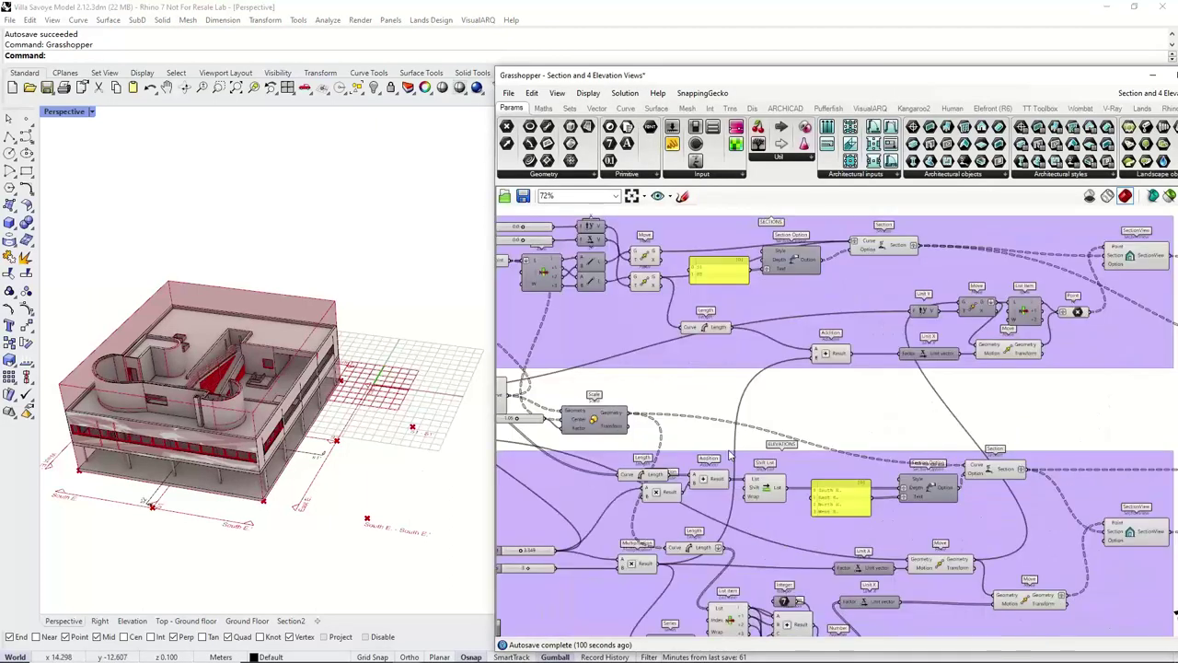
{"action": "right_click_drag", "start_coordinate": [885, 431], "coordinate": [754, 431]}
{"action": "right_click_drag", "start_coordinate": [879, 466], "coordinate": [763, 467]}
{"action": "scroll", "coordinate": [762, 468], "scroll_direction": "up", "scroll_amount": 2}
{"action": "left_click", "coordinate": [758, 469]}
{"action": "scroll", "coordinate": [852, 466], "scroll_direction": "down", "scroll_amount": 1}
{"action": "right_click_drag", "start_coordinate": [904, 443], "coordinate": [812, 490]}
{"action": "right_click_drag", "start_coordinate": [751, 518], "coordinate": [756, 413]}
{"action": "left_click", "coordinate": [830, 487]}
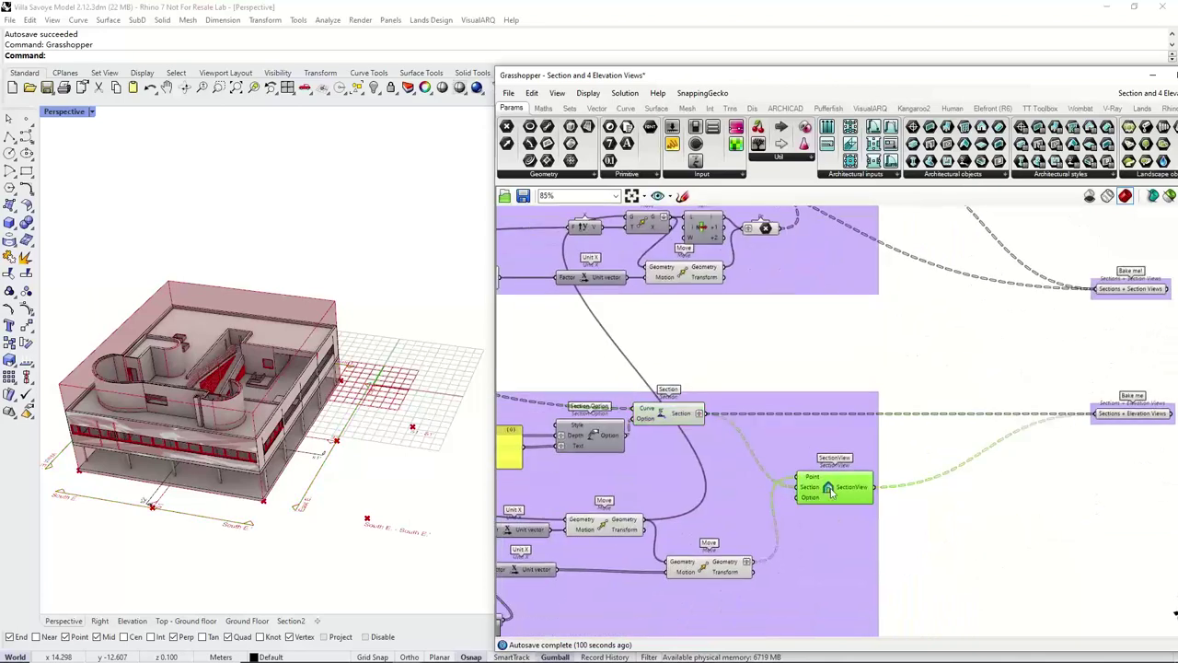
{"action": "scroll", "coordinate": [811, 476], "scroll_direction": "down", "scroll_amount": 1}
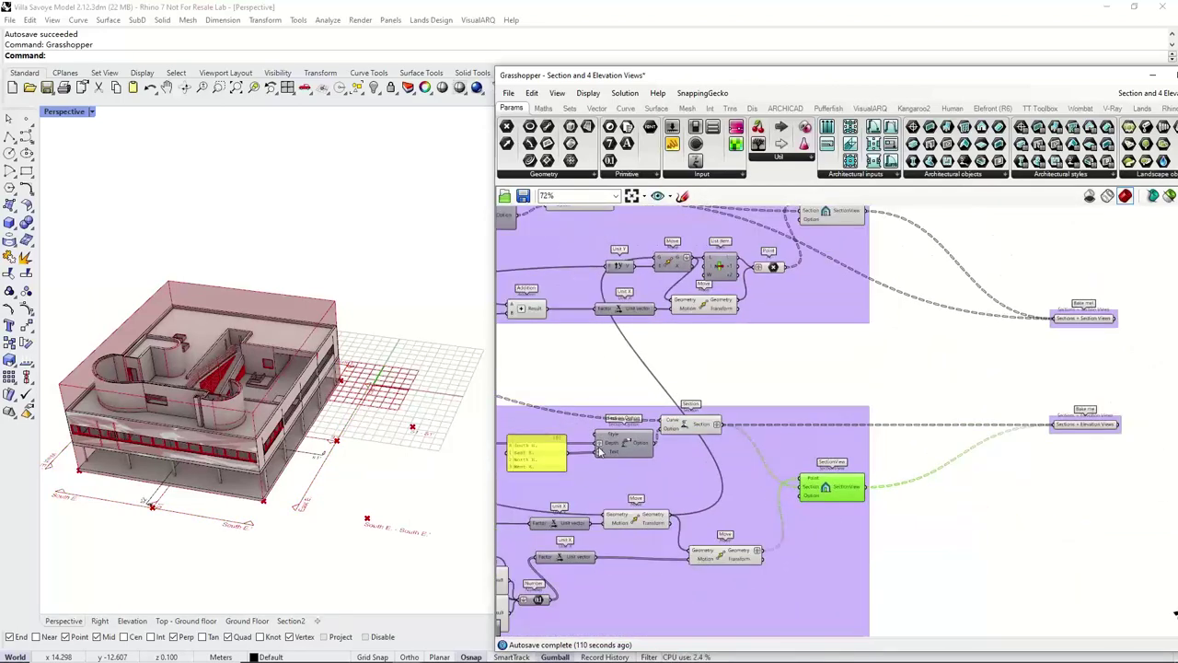
{"action": "scroll", "coordinate": [439, 426], "scroll_direction": "down", "scroll_amount": 5}
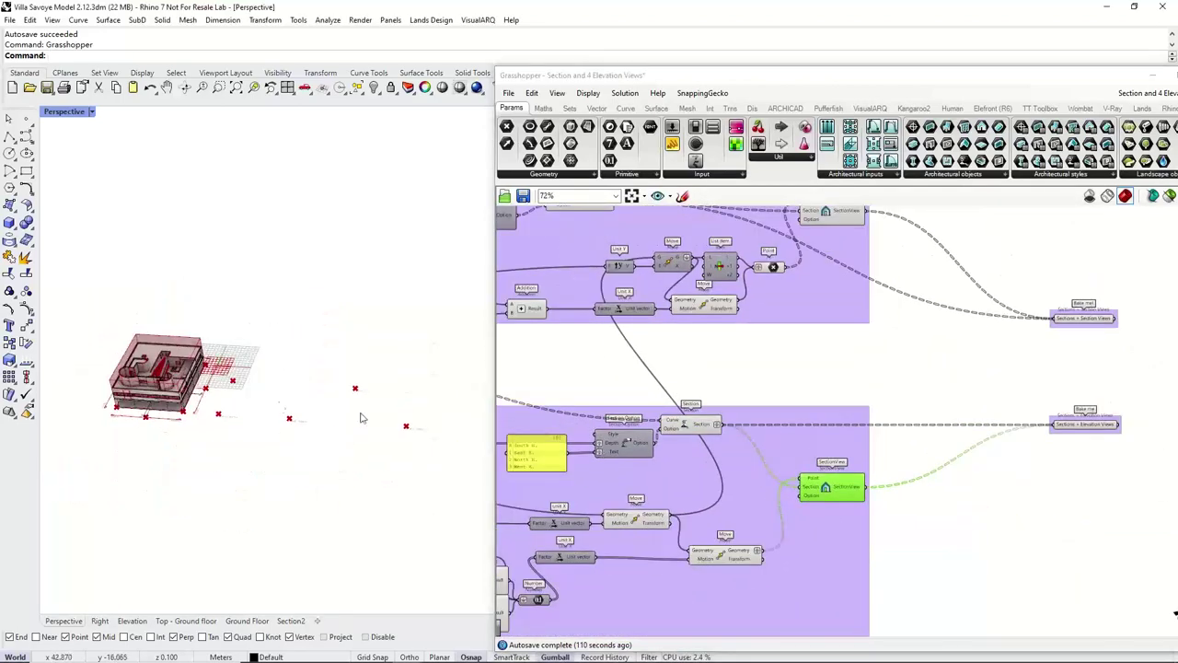
{"action": "scroll", "coordinate": [920, 451], "scroll_direction": "up", "scroll_amount": 1}
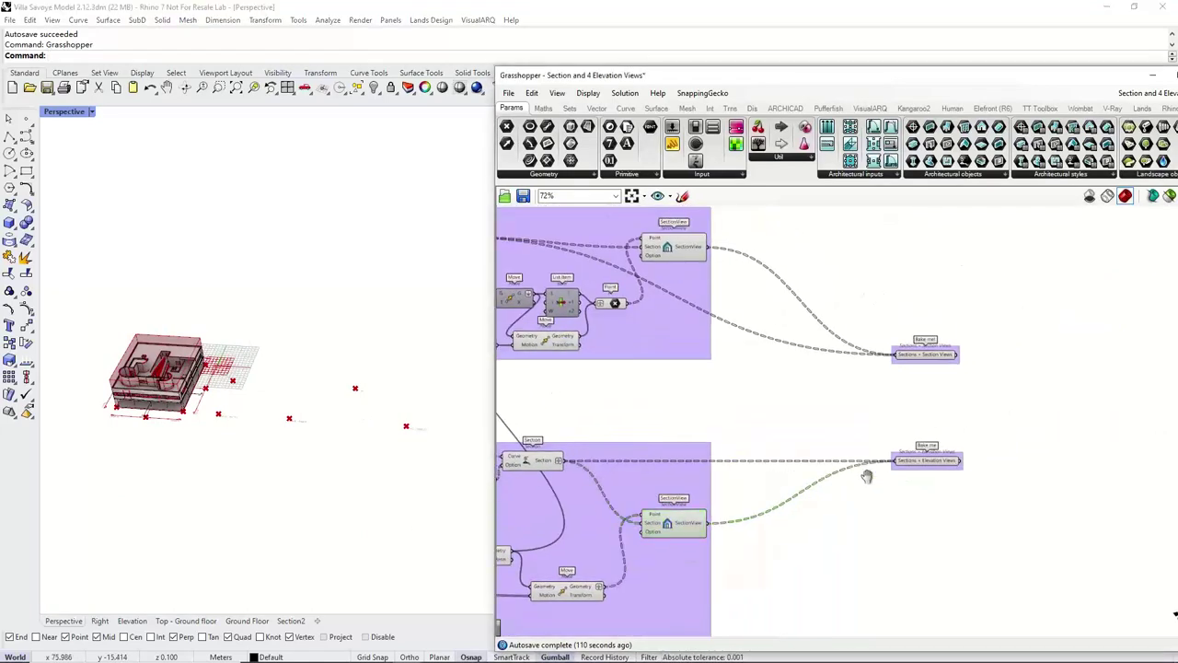
Bake the Sections + Section Views and Sections + Elevation Views outputs together into the Rhino model.
{"action": "left_click", "coordinate": [913, 470]}
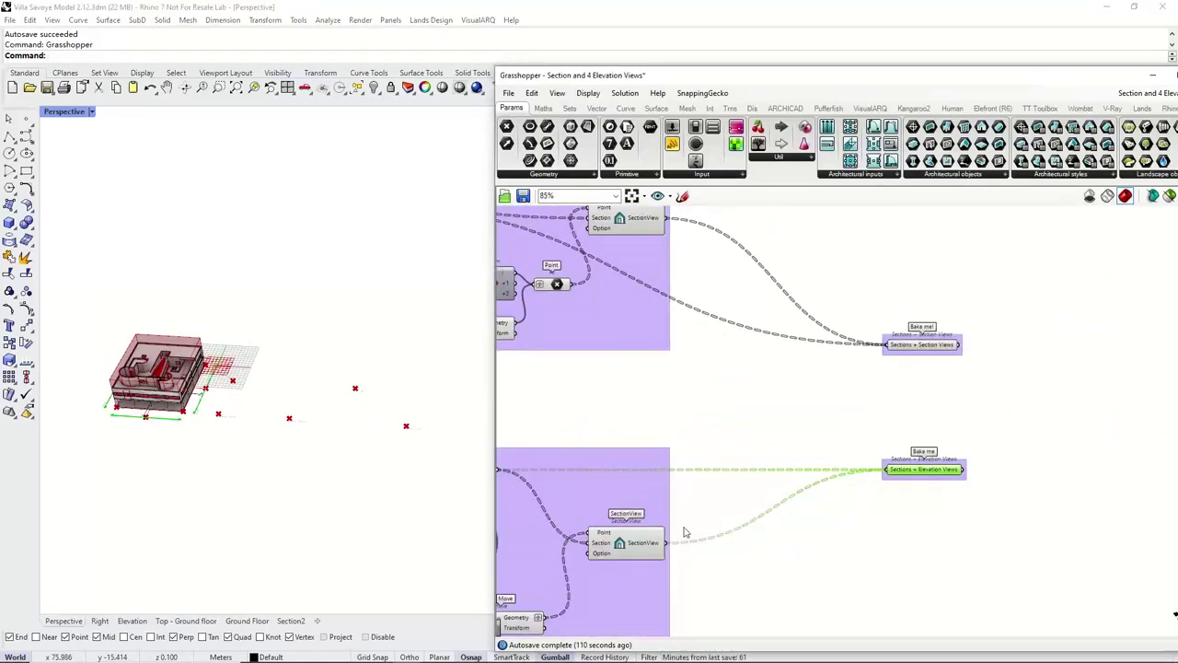
{"action": "right_click_drag", "start_coordinate": [897, 449], "coordinate": [835, 484]}
{"action": "left_click", "coordinate": [930, 344]}
{"action": "left_click_drag", "start_coordinate": [931, 345], "coordinate": [812, 531]}
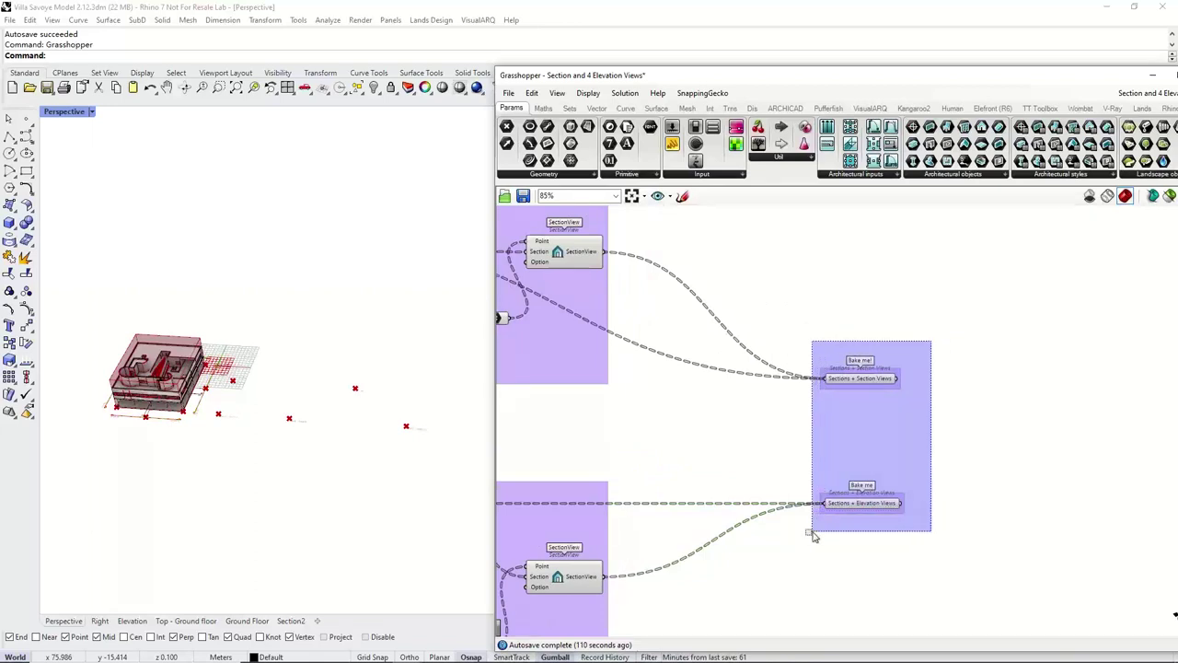
{"action": "middle_click", "coordinate": [842, 505]}
{"action": "left_click", "coordinate": [865, 529]}
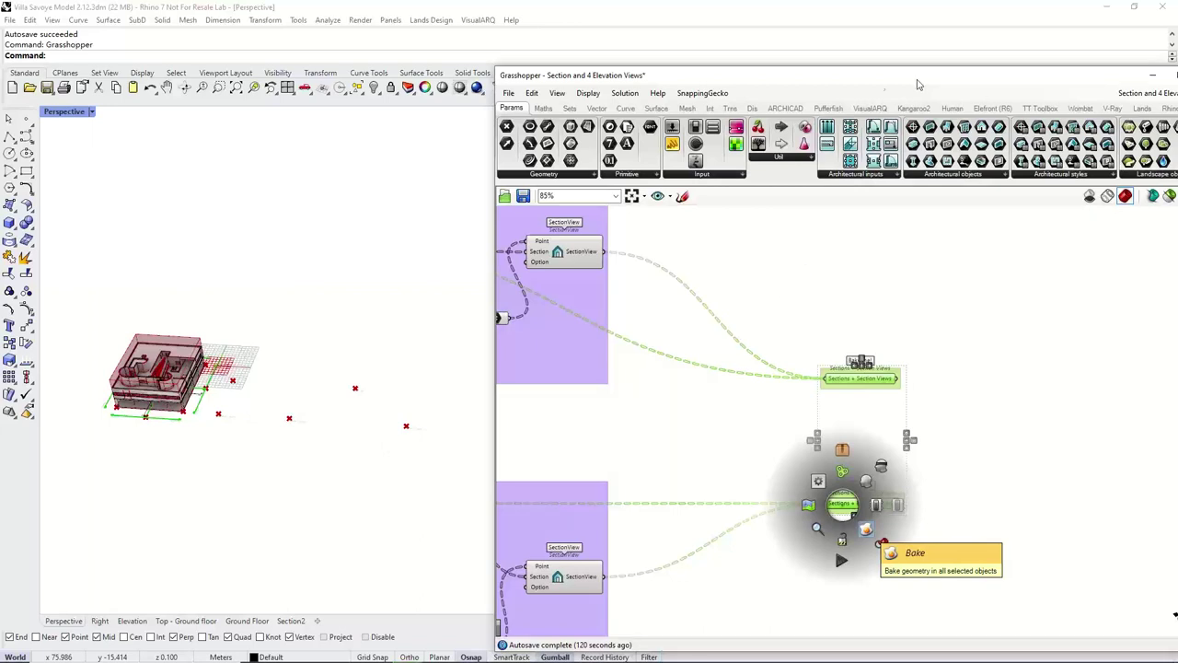
Move the Grasshopper window aside, minimize it and examine the baked section and elevation drawings beside the building.
{"action": "left_click_drag", "start_coordinate": [868, 76], "coordinate": [829, 75]}
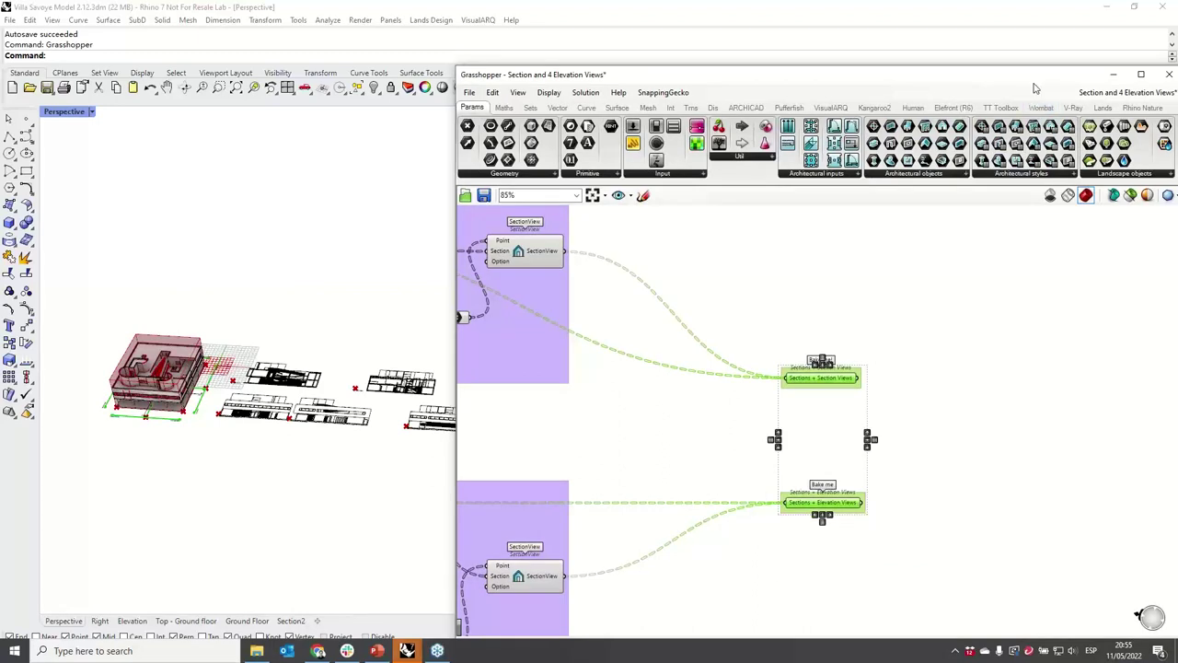
{"action": "left_click_drag", "start_coordinate": [1033, 82], "coordinate": [967, 81]}
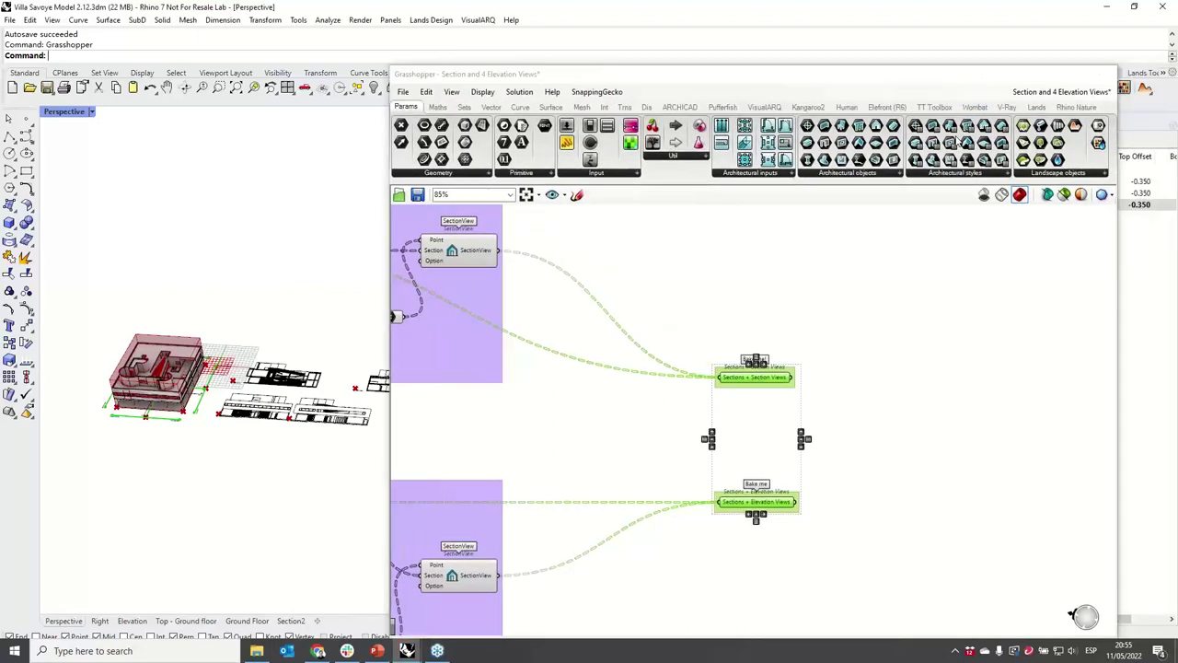
{"action": "left_click", "coordinate": [1101, 74]}
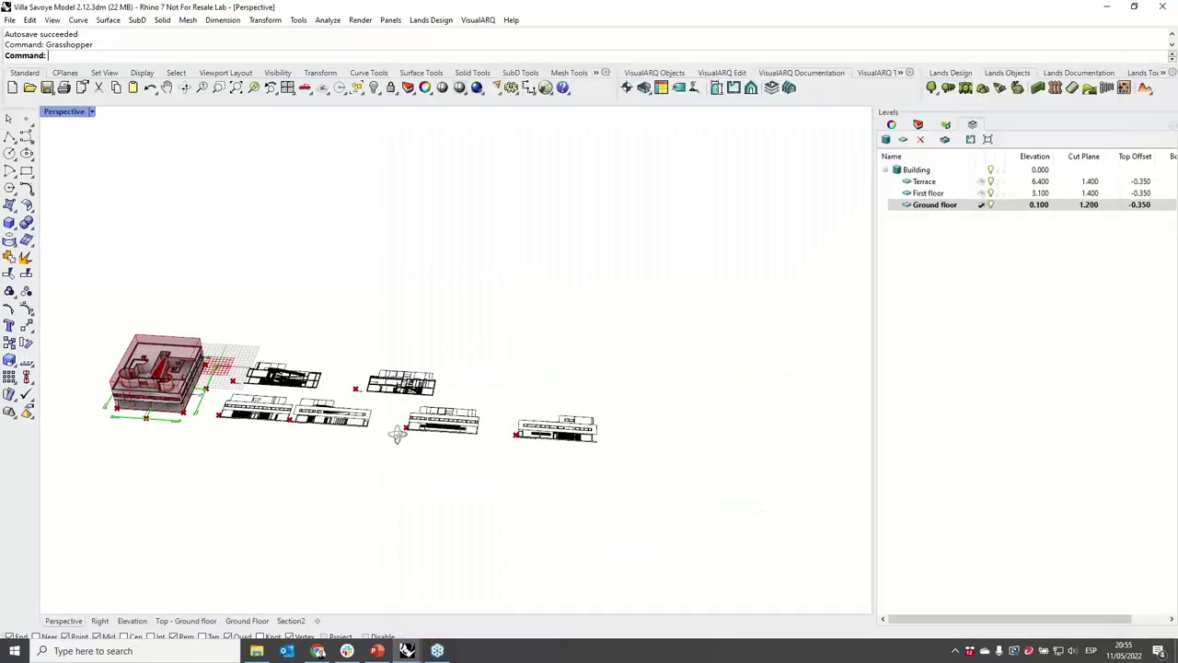
{"action": "scroll", "coordinate": [396, 436], "scroll_direction": "up", "scroll_amount": 5}
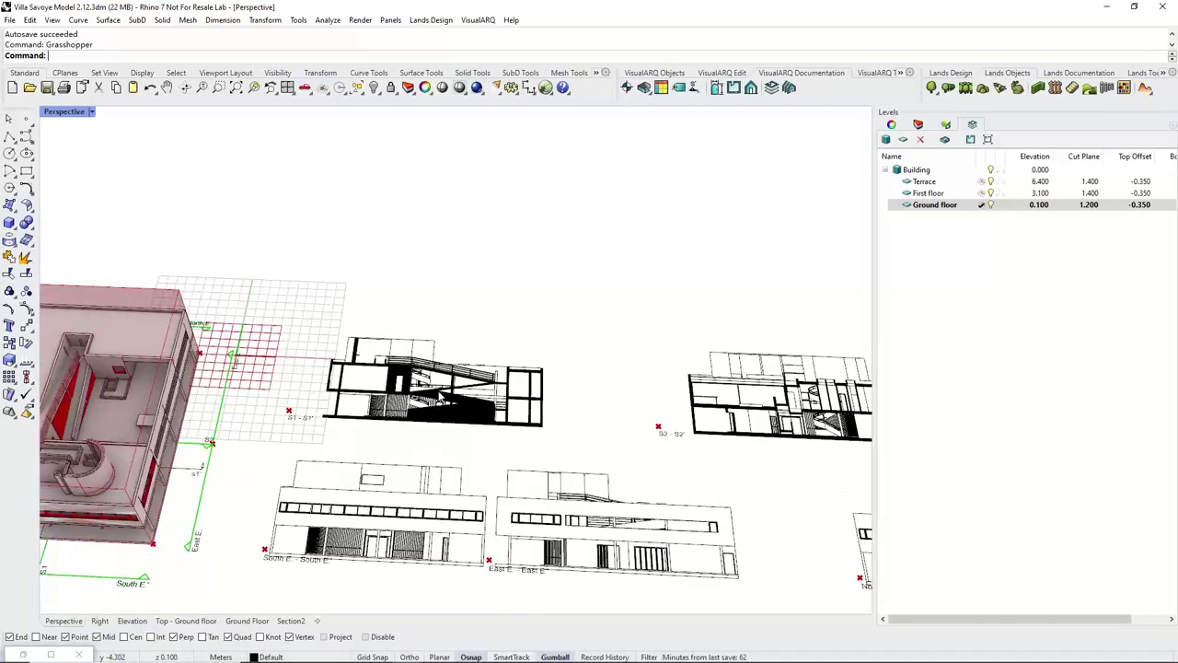
{"action": "scroll", "coordinate": [435, 396], "scroll_direction": "up", "scroll_amount": 8}
{"action": "scroll", "coordinate": [394, 414], "scroll_direction": "down", "scroll_amount": 8}
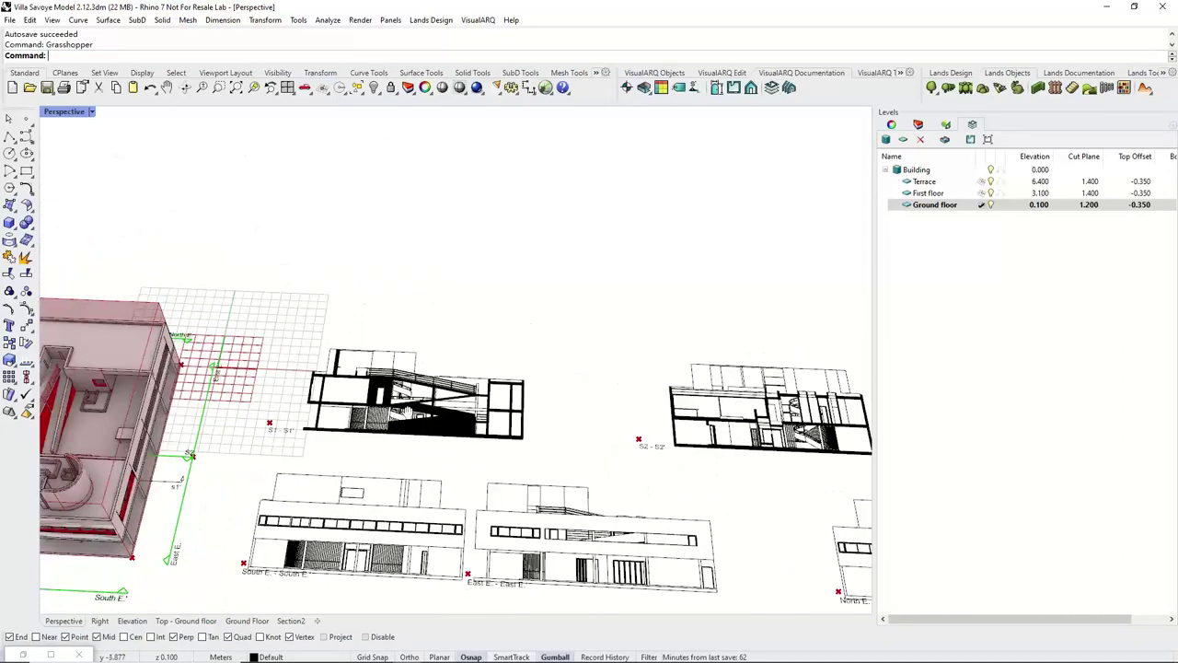
Move the baked S1 section line a short distance through the building in the negative X direction.
{"action": "right_click_drag", "start_coordinate": [431, 411], "coordinate": [541, 366], "text": "shift"}
{"action": "scroll", "coordinate": [438, 431], "scroll_direction": "up", "scroll_amount": 3}
{"action": "scroll", "coordinate": [438, 430], "scroll_direction": "up", "scroll_amount": 2}
{"action": "scroll", "coordinate": [138, 558], "scroll_direction": "up", "scroll_amount": 4}
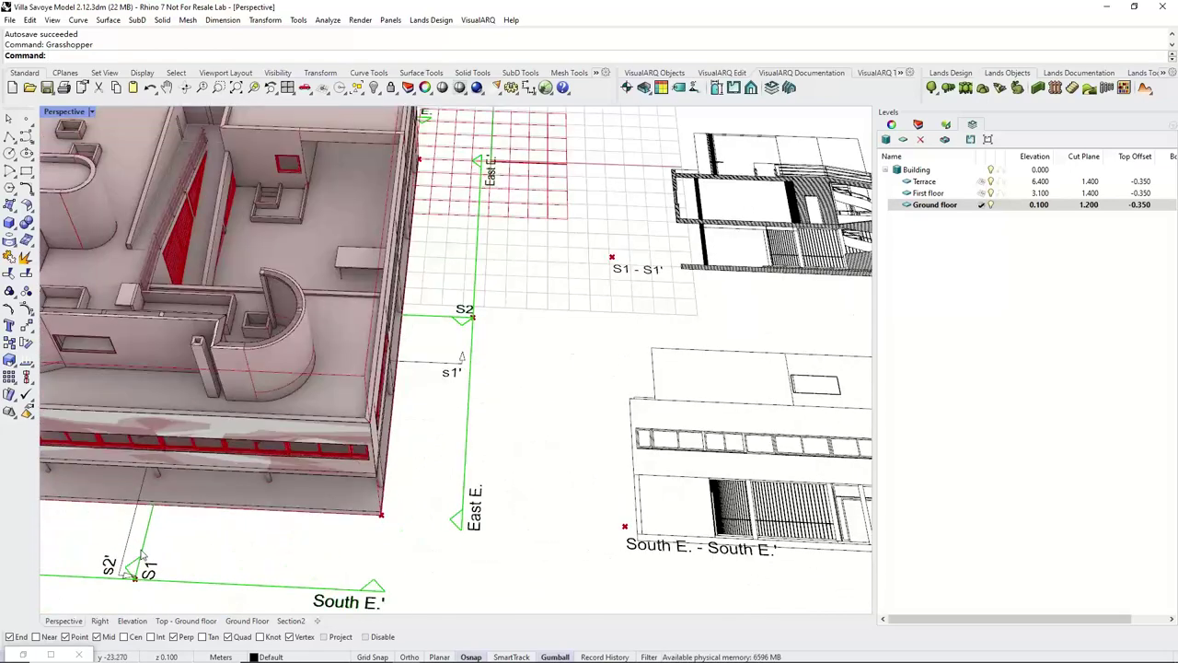
{"action": "left_click", "coordinate": [147, 552]}
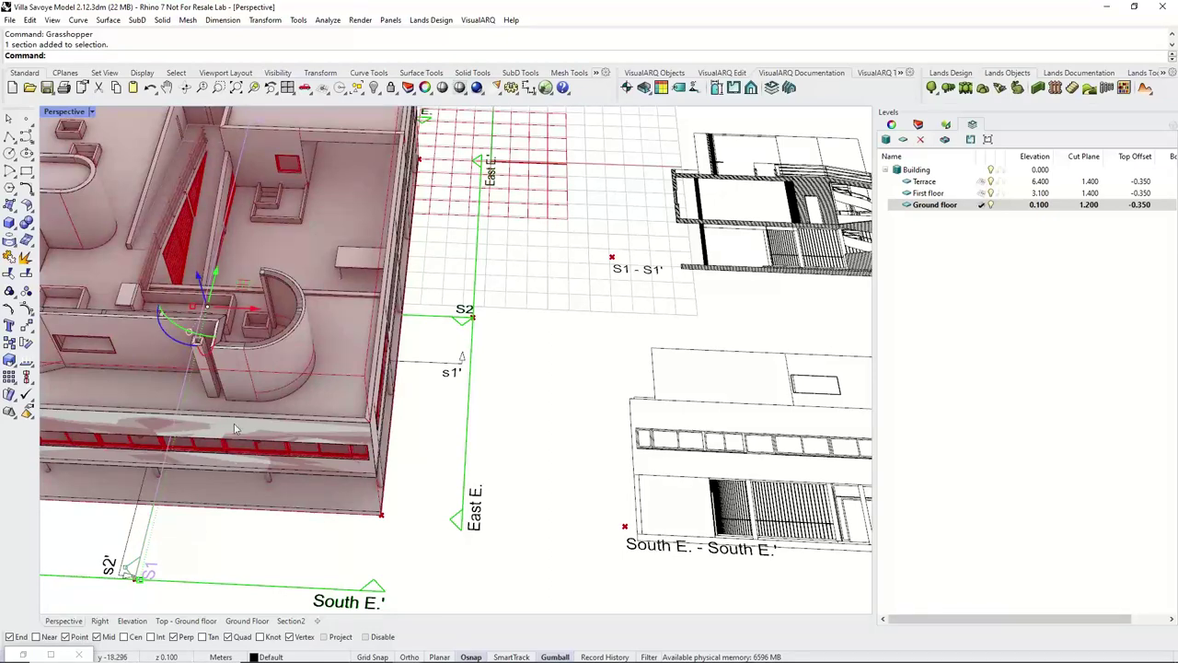
{"action": "right_click_drag", "start_coordinate": [543, 319], "coordinate": [493, 360], "text": "shift"}
{"action": "left_click_drag", "start_coordinate": [204, 348], "coordinate": [188, 348]}
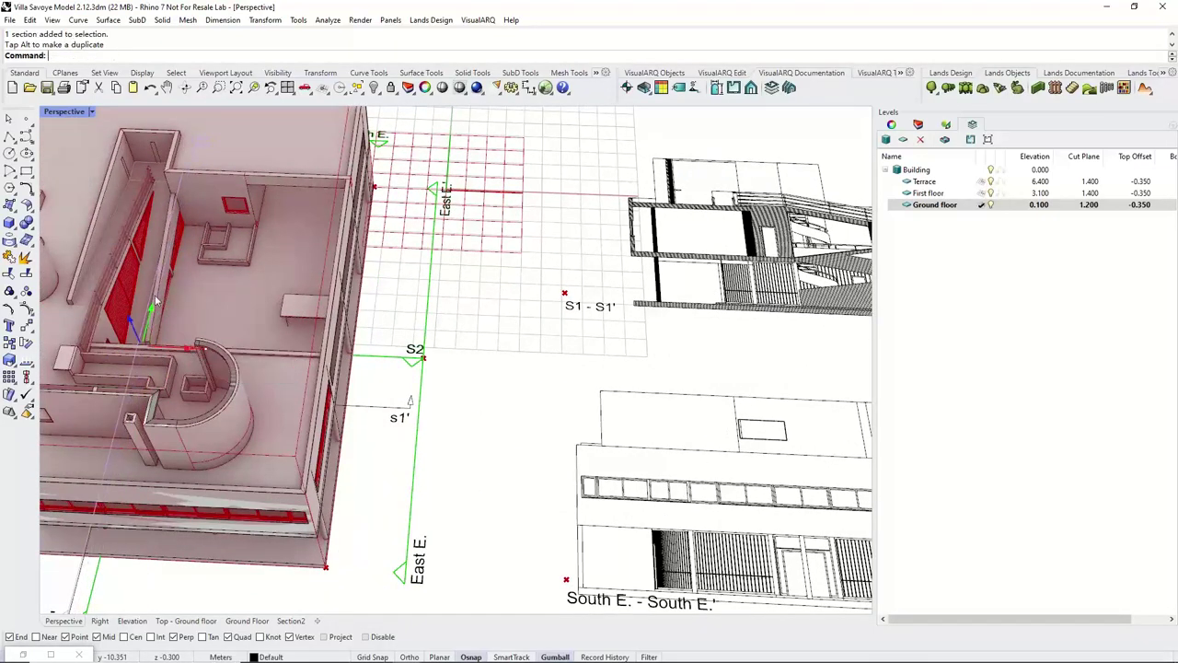
Update the S1 - S1' section view to match the moved section line, using the VisualARQ Update command.
{"action": "right_click_drag", "start_coordinate": [549, 346], "coordinate": [479, 353], "text": "shift"}
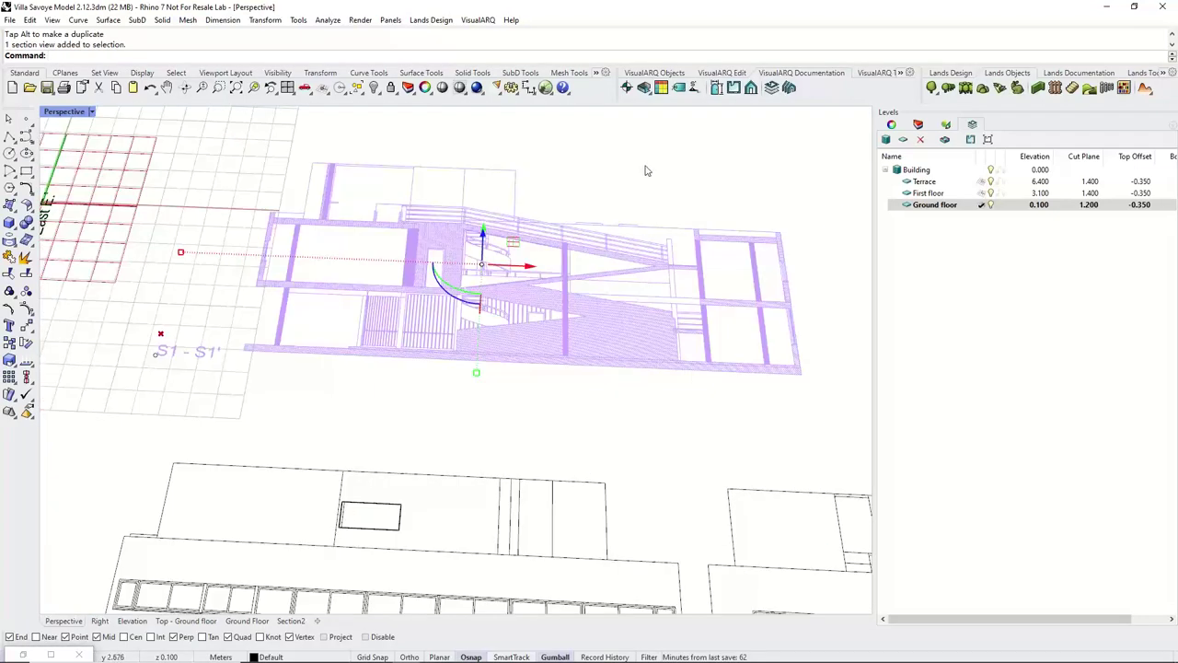
{"action": "left_click", "coordinate": [870, 73]}
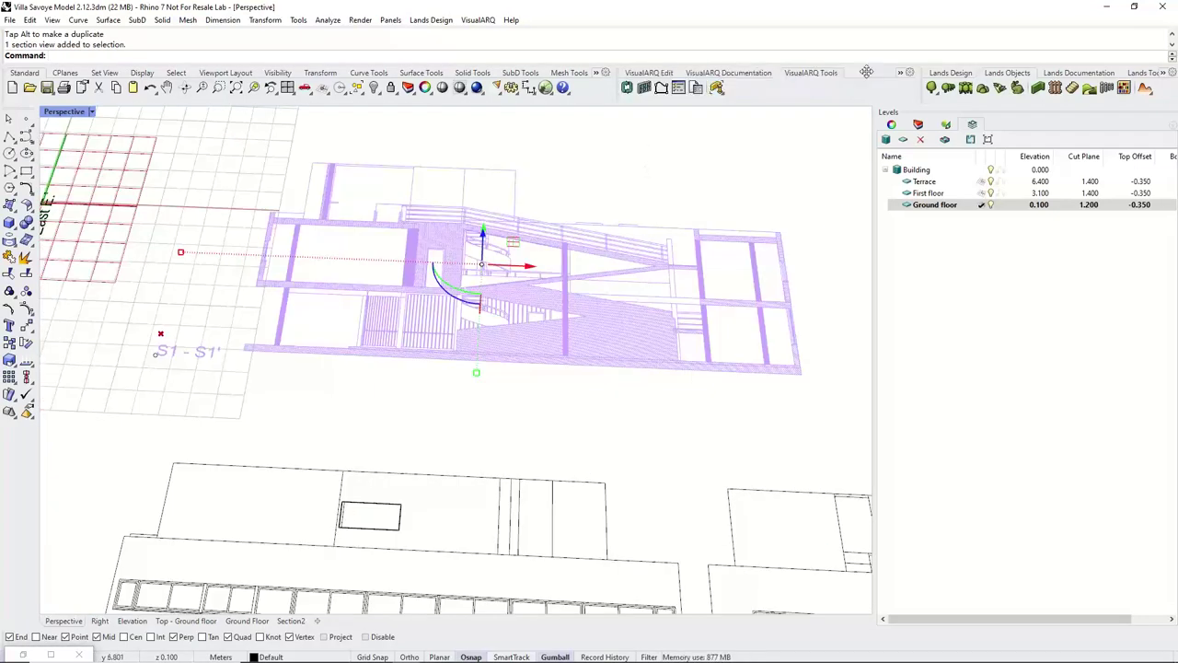
{"action": "left_click", "coordinate": [627, 87]}
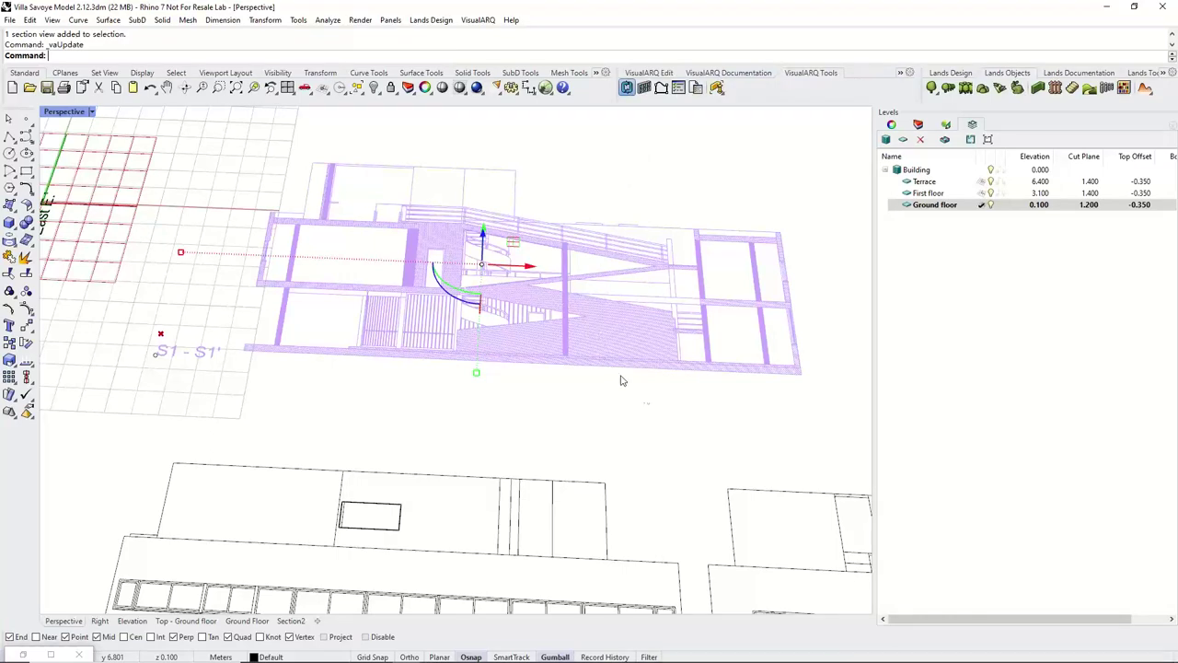
{"action": "left_click", "coordinate": [648, 399]}
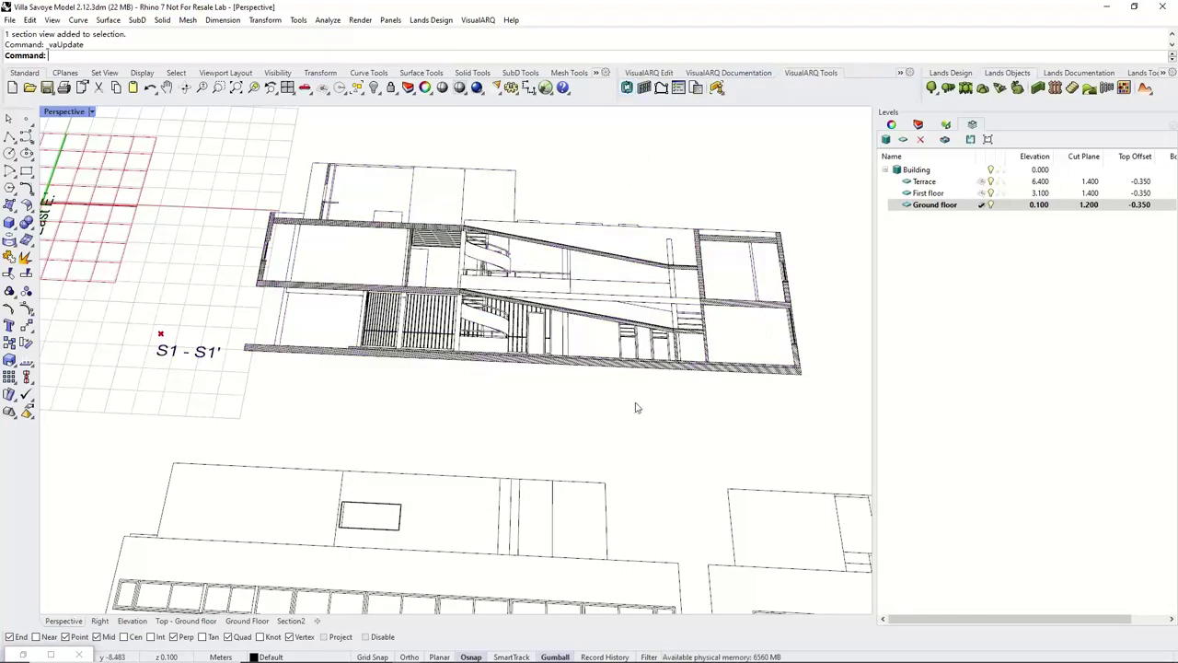
Review the building with all its drawings, restore the Grasshopper window and examine the complete section and elevation definition.
{"action": "mouse_move", "coordinate": [636, 407]}
{"action": "right_mouse_down"}
{"action": "mouse_move", "coordinate": [633, 391]}
{"action": "mouse_move", "coordinate": [525, 466]}
{"action": "mouse_move", "coordinate": [481, 467]}
{"action": "right_mouse_up"}
{"action": "scroll", "coordinate": [633, 391], "scroll_direction": "down", "scroll_amount": 2}
{"action": "scroll", "coordinate": [633, 392], "scroll_direction": "down", "scroll_amount": 6}
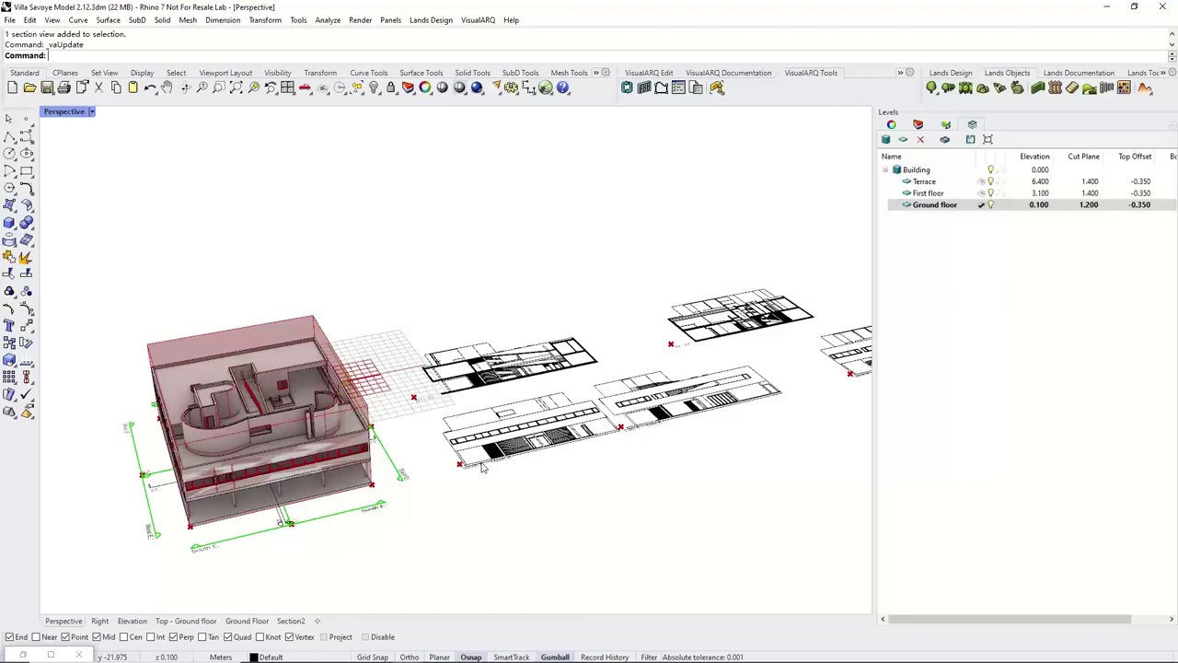
{"action": "left_click", "coordinate": [22, 654]}
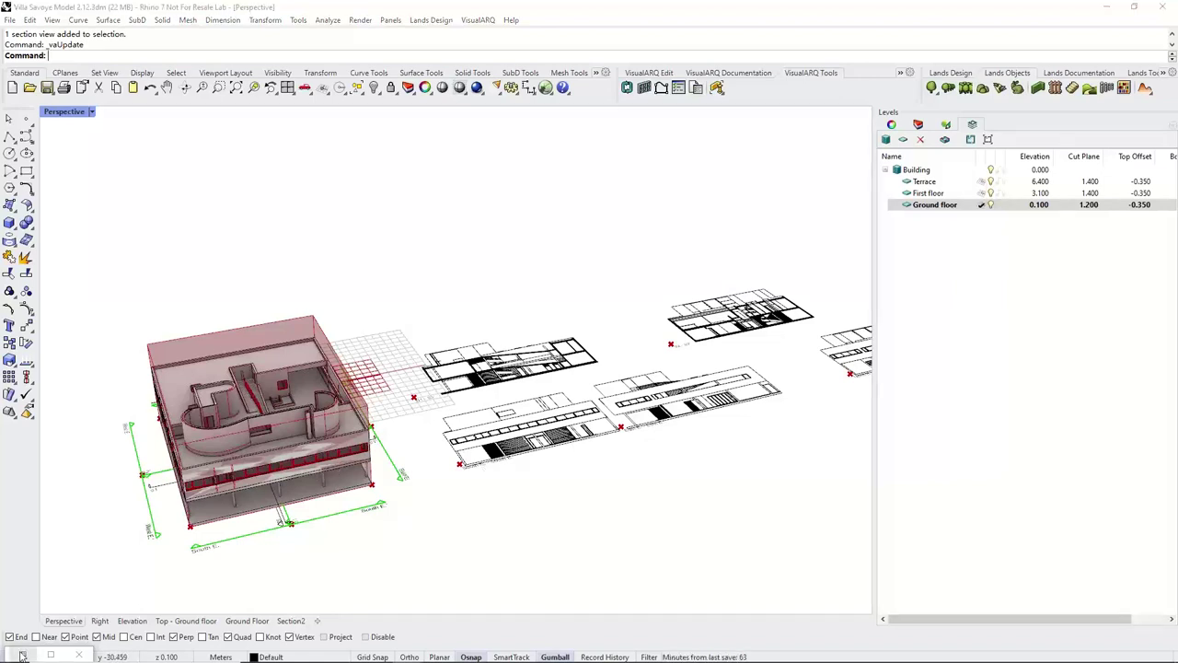
{"action": "left_click", "coordinate": [22, 655]}
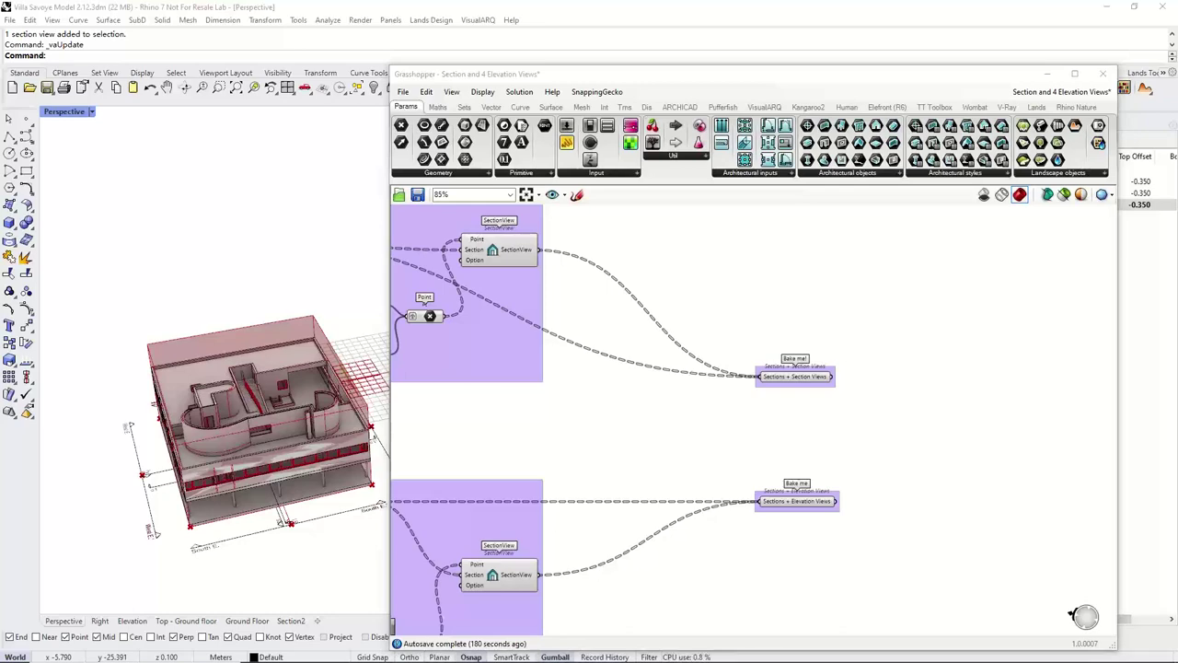
{"action": "scroll", "coordinate": [824, 352], "scroll_direction": "down", "scroll_amount": 4}
{"action": "right_click_drag", "start_coordinate": [622, 395], "coordinate": [874, 412]}
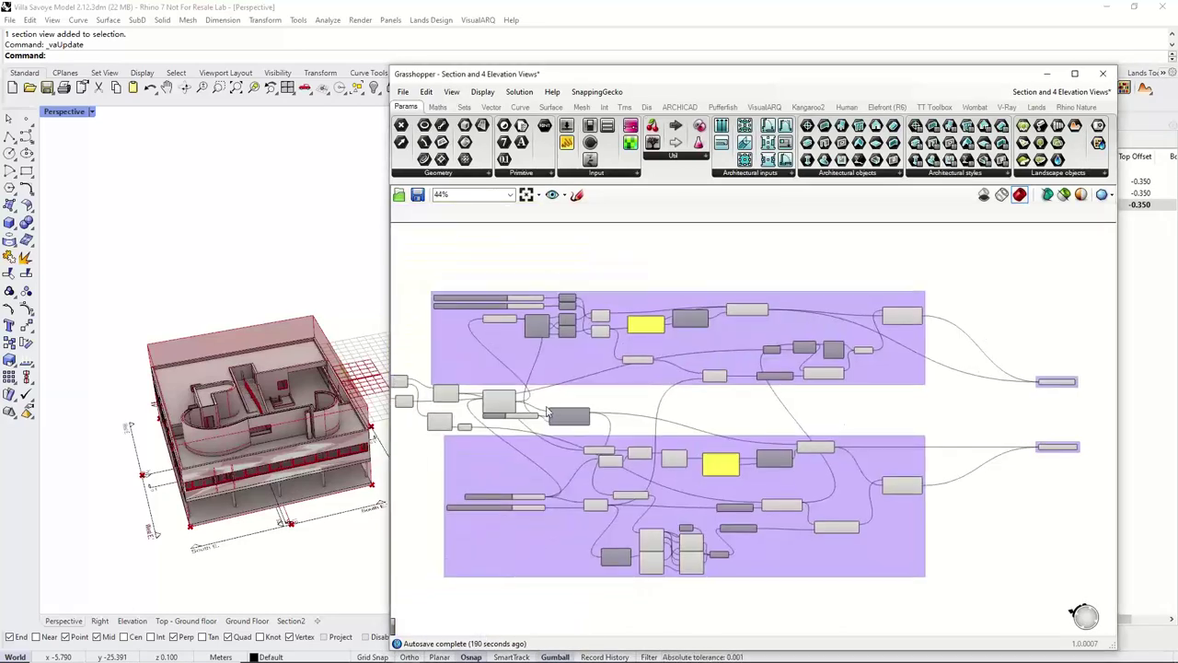
{"action": "mouse_move", "coordinate": [534, 416]}
{"action": "right_click_drag", "start_coordinate": [537, 418], "coordinate": [551, 419]}
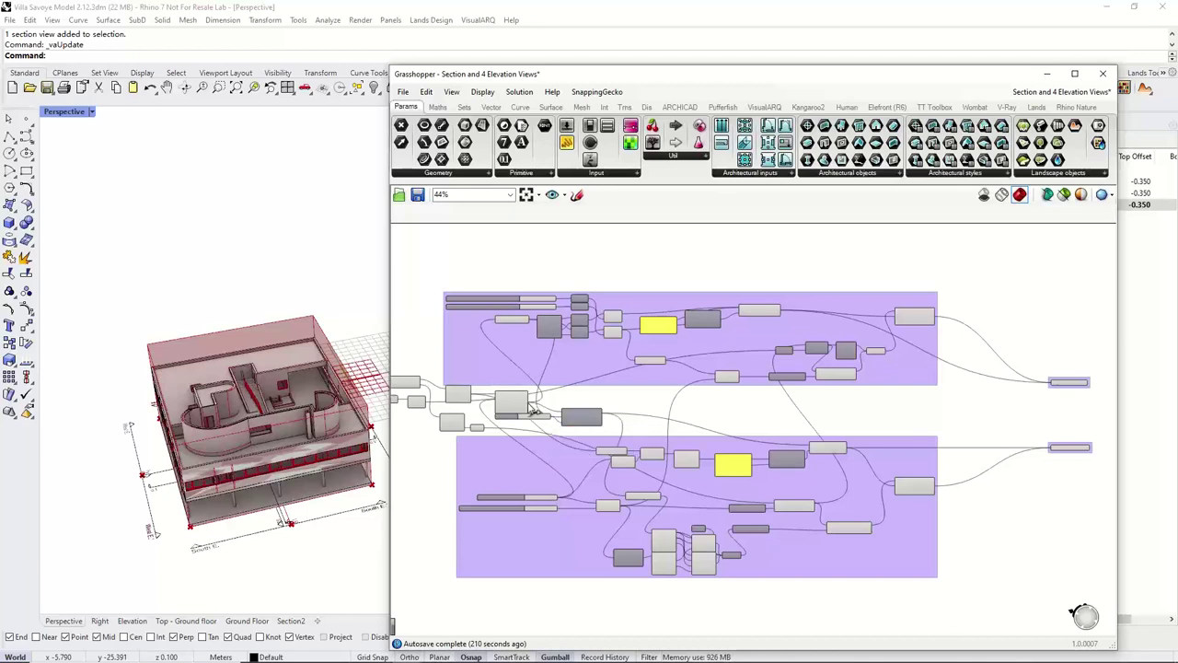
{"action": "scroll", "coordinate": [529, 405], "scroll_direction": "up", "scroll_amount": 2}
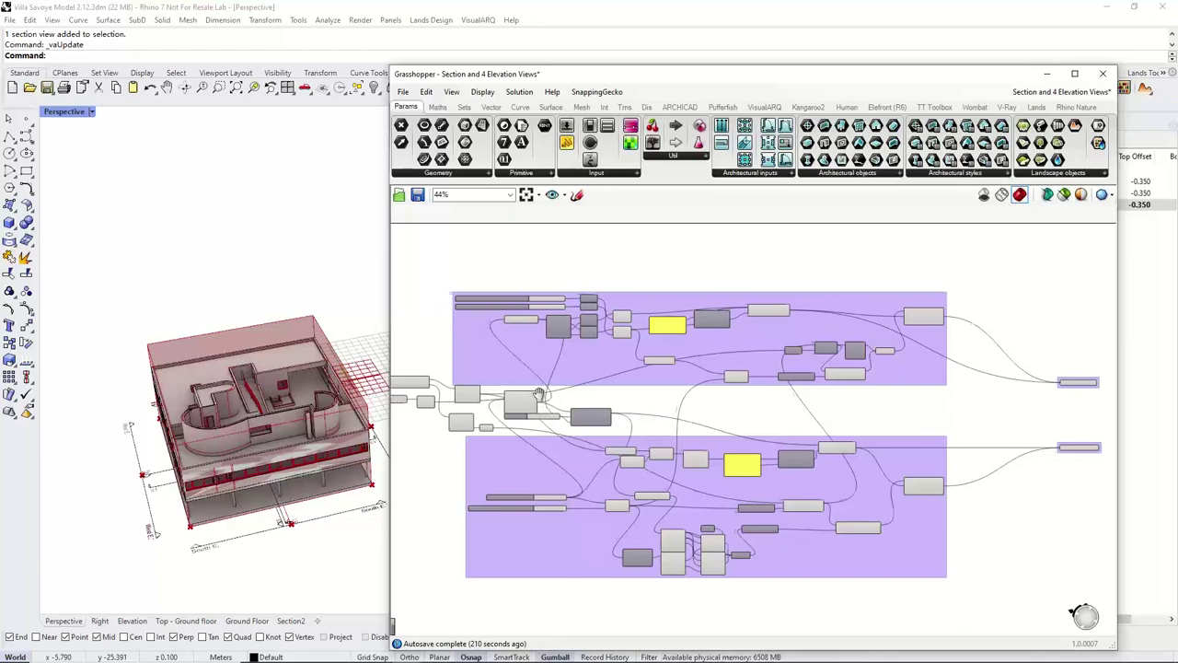
{"action": "left_click", "coordinate": [603, 357]}
{"action": "left_click", "coordinate": [602, 396]}
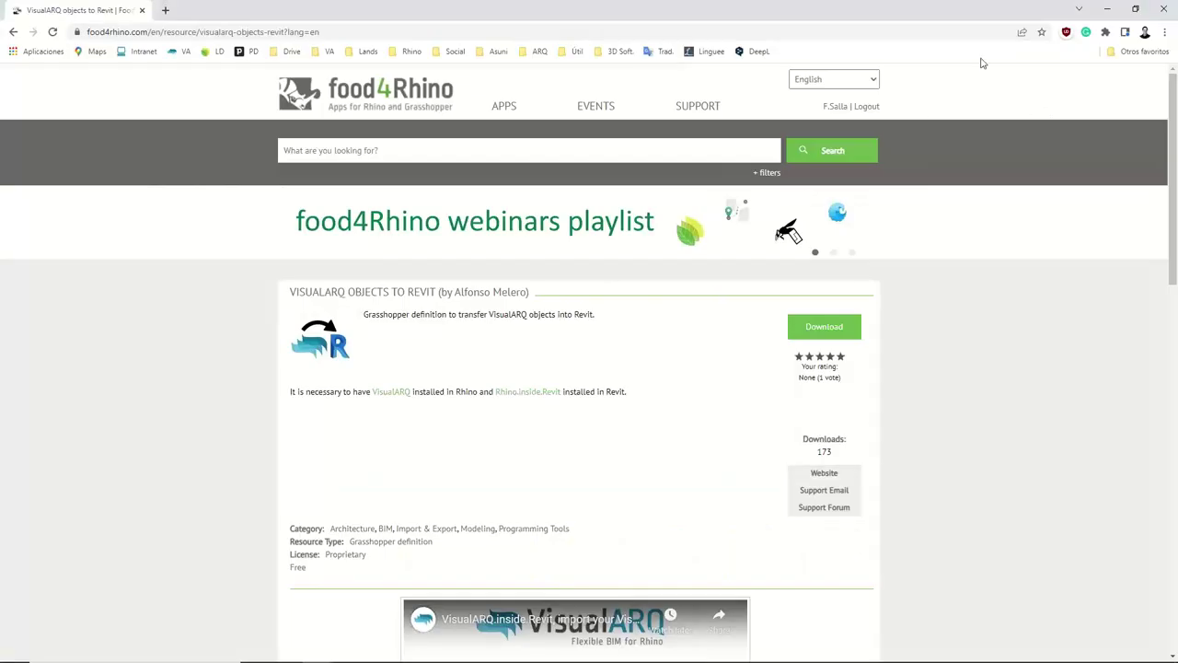
Examine the VisualARQ Objects to Revit resource page on food4Rhino, from its description and requirements to the embedded video.
{"action": "scroll", "coordinate": [728, 364], "scroll_direction": "down", "scroll_amount": 1}
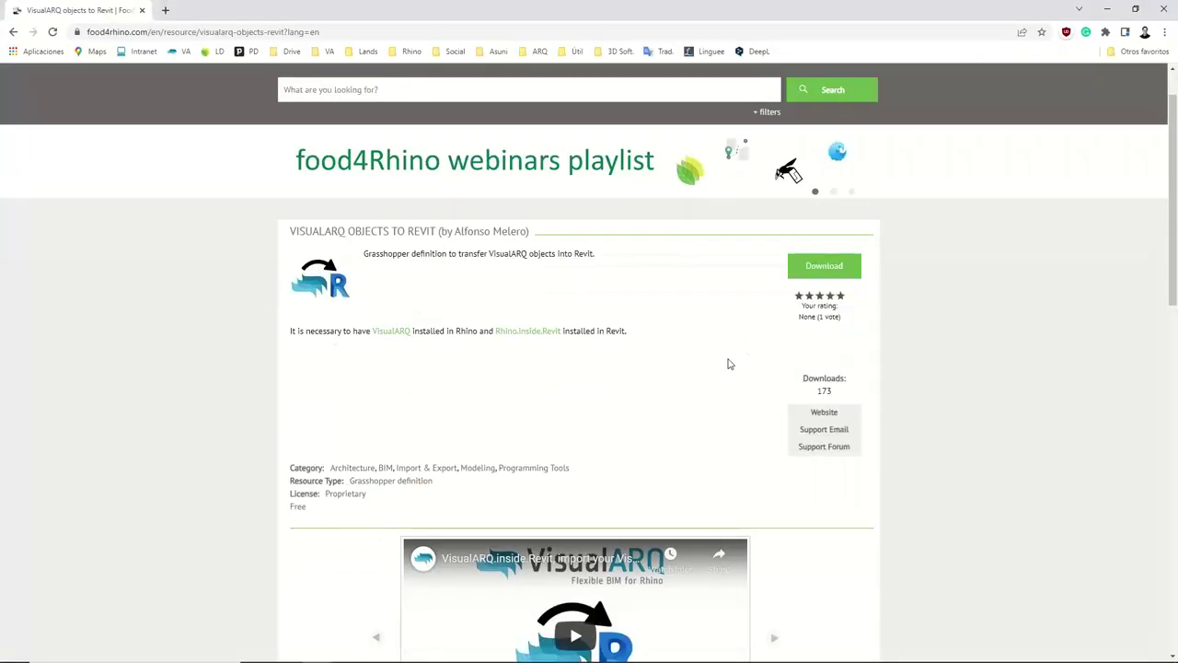
{"action": "scroll", "coordinate": [626, 347], "scroll_direction": "down", "scroll_amount": 3}
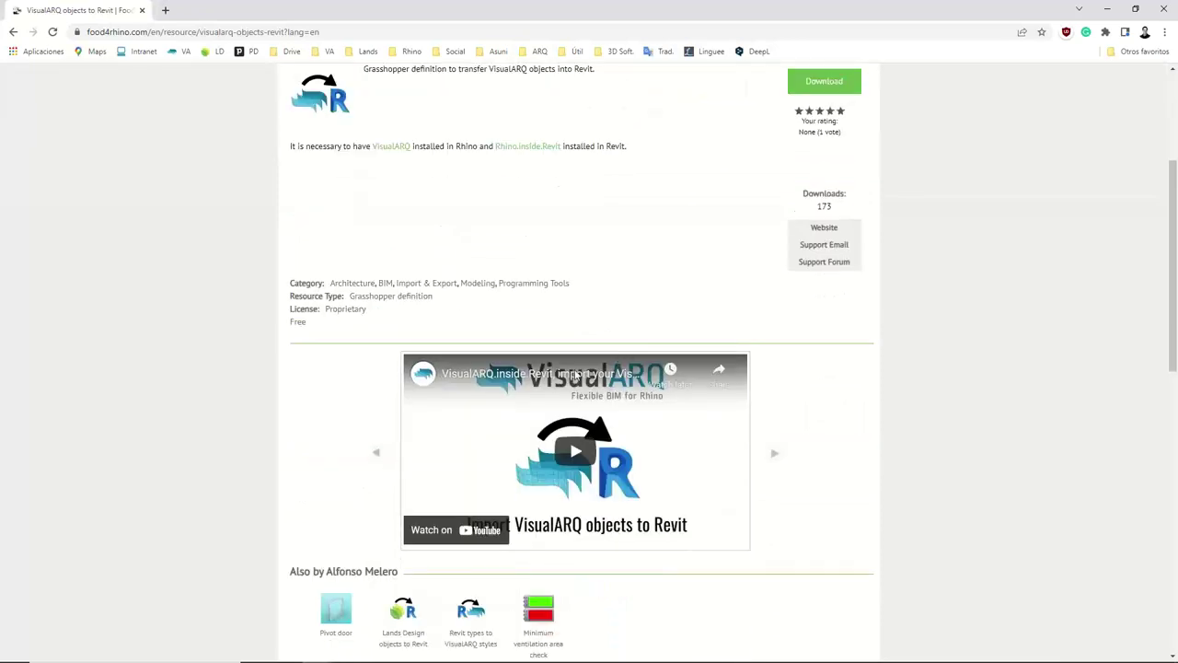
{"action": "scroll", "coordinate": [574, 375], "scroll_direction": "up", "scroll_amount": 2}
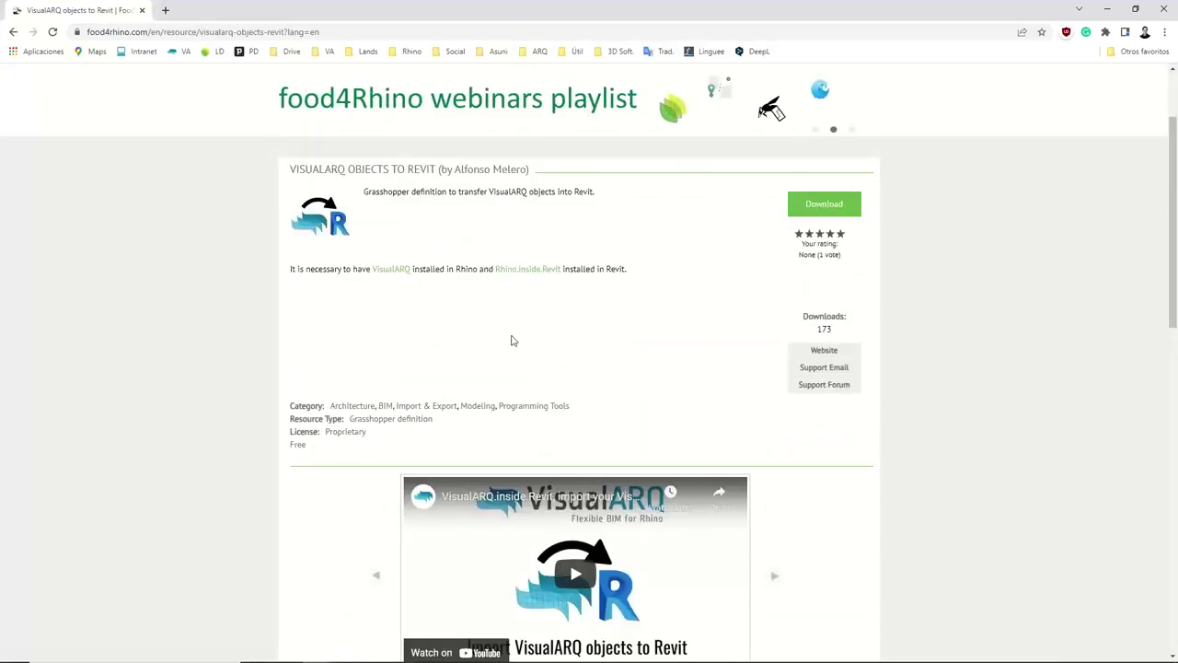
{"action": "scroll", "coordinate": [512, 340], "scroll_direction": "down", "scroll_amount": 2}
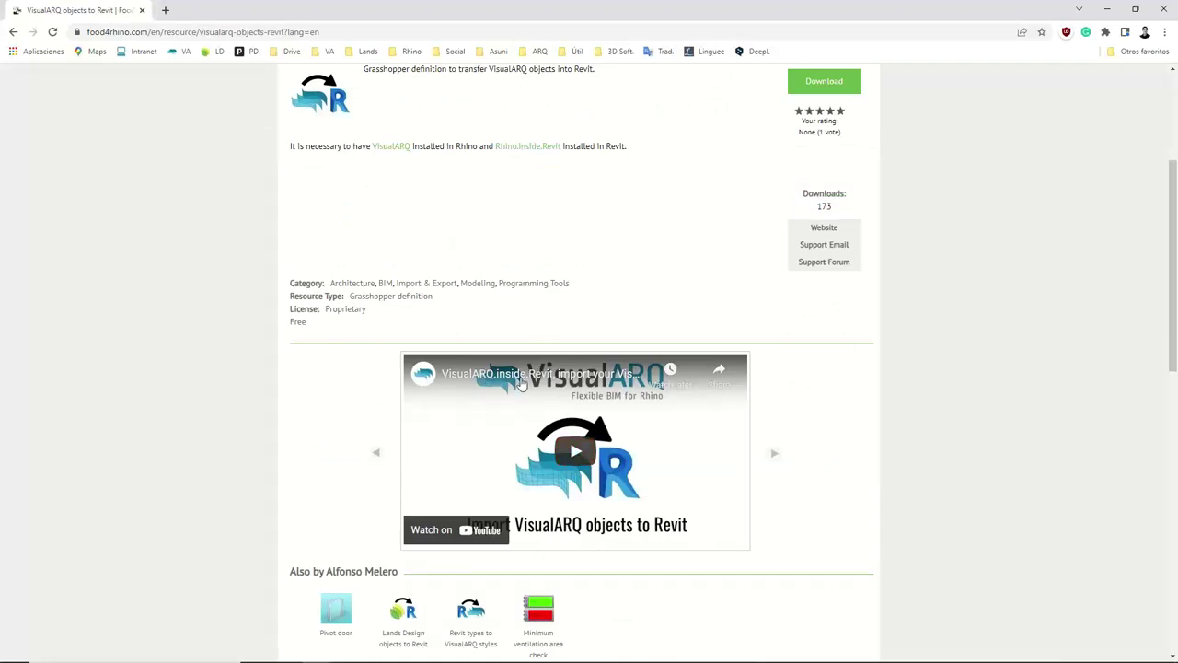
{"action": "scroll", "coordinate": [644, 285], "scroll_direction": "up", "scroll_amount": 1}
{"action": "scroll", "coordinate": [616, 334], "scroll_direction": "down", "scroll_amount": 1}
Play the embedded VisualARQ.inside.Revit video with the sound muted and in full screen.
{"action": "left_click", "coordinate": [576, 454]}
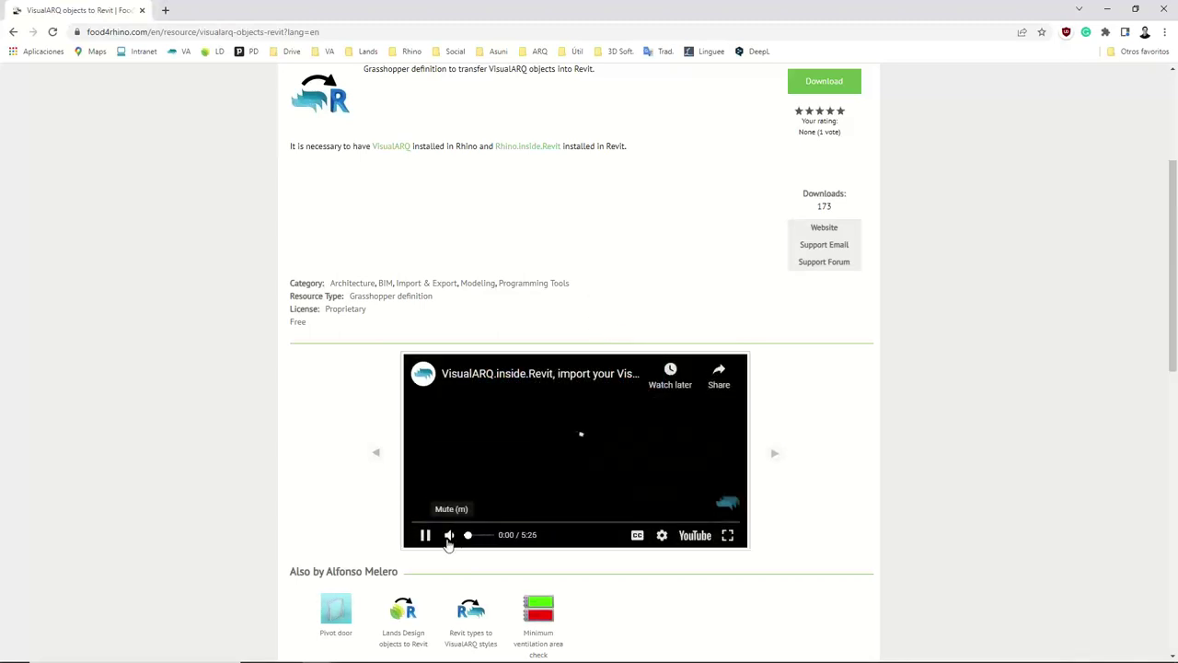
{"action": "left_click", "coordinate": [450, 537]}
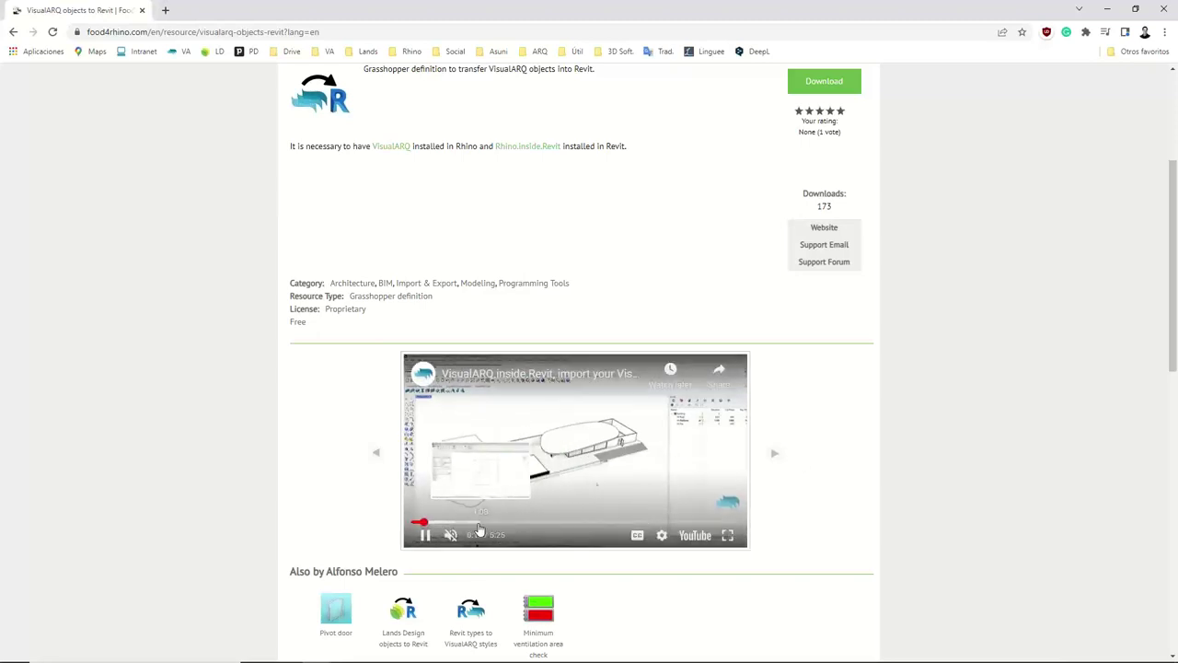
{"action": "left_click", "coordinate": [727, 535]}
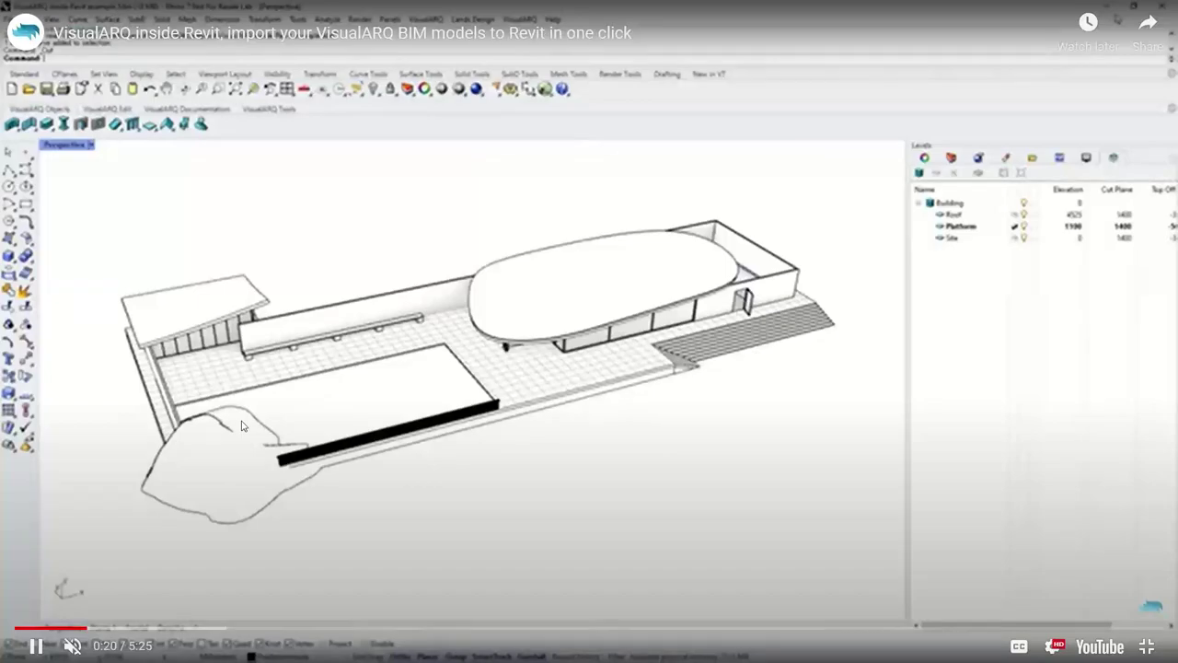
Skip ahead through the video to the building imported into Revit, and pause it back on the resource page.
{"action": "left_click_drag", "start_coordinate": [92, 629], "coordinate": [124, 631]}
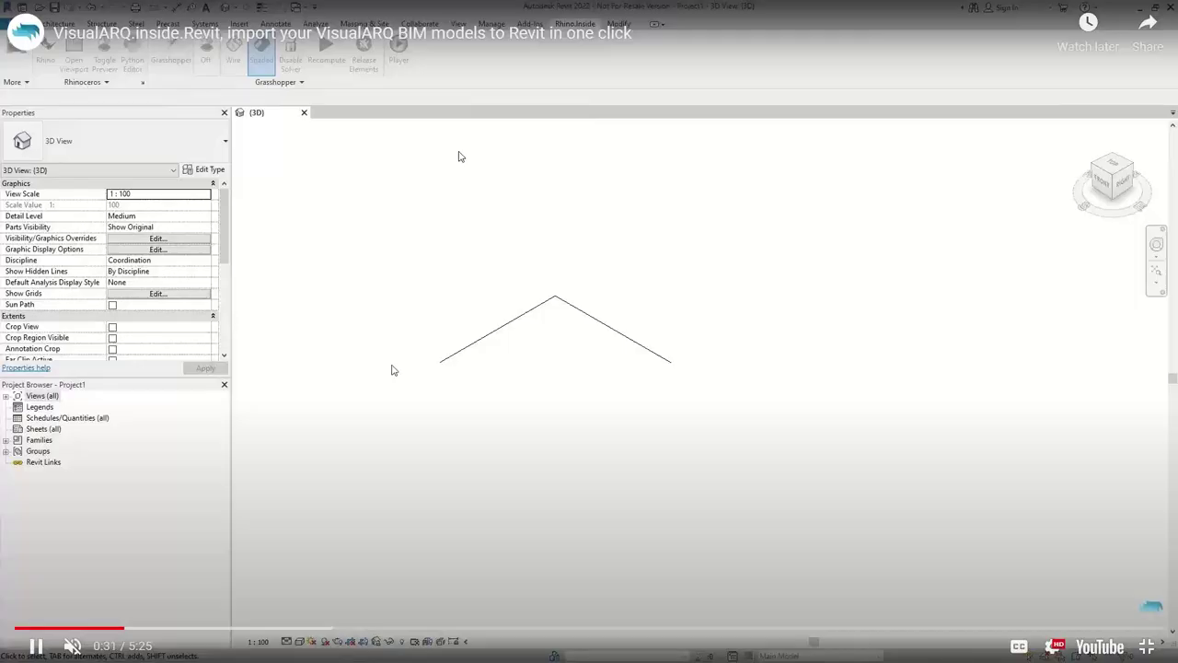
{"action": "left_click_drag", "start_coordinate": [139, 629], "coordinate": [252, 629]}
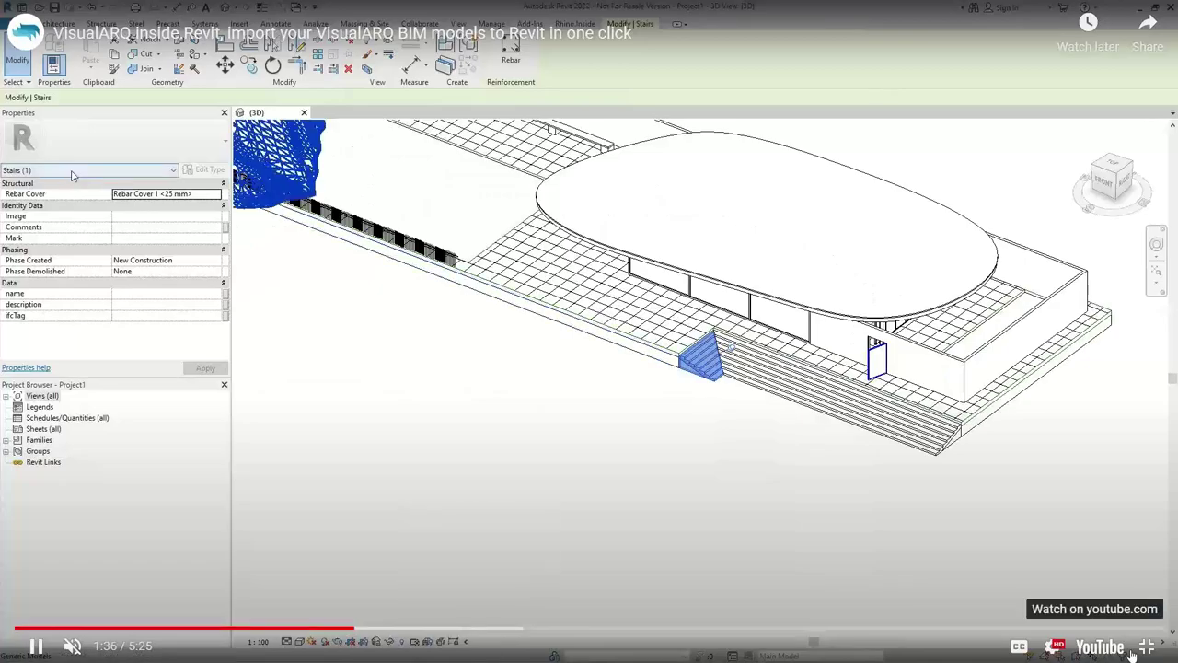
{"action": "key", "text": "Escape"}
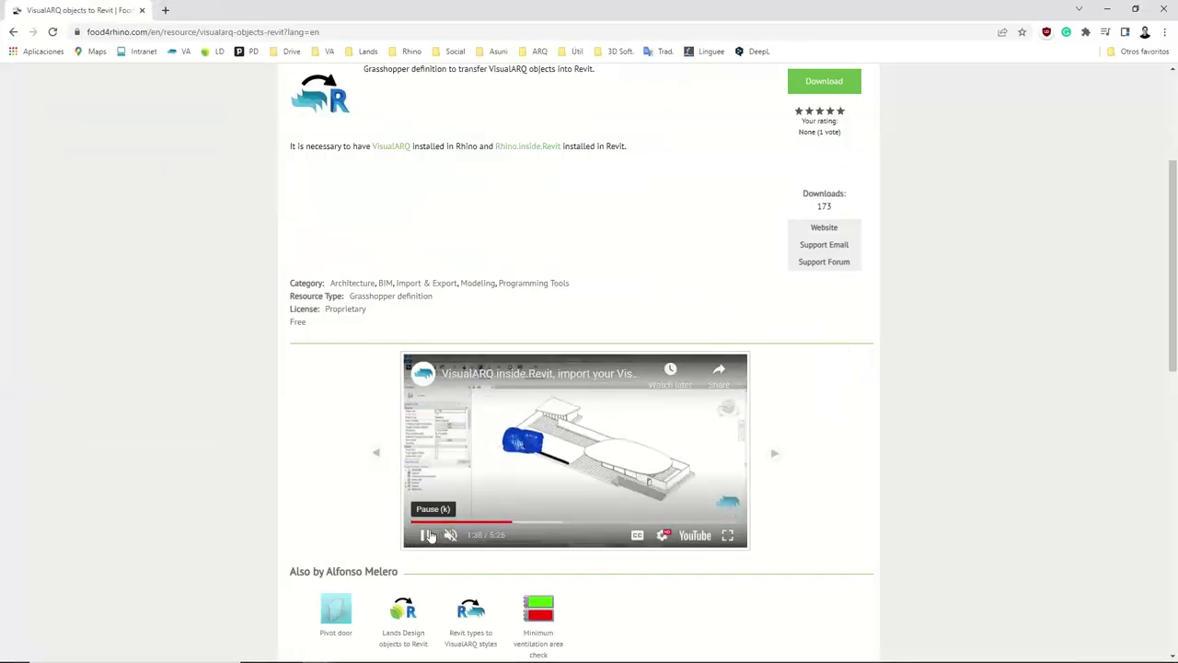
{"action": "left_click", "coordinate": [425, 535]}
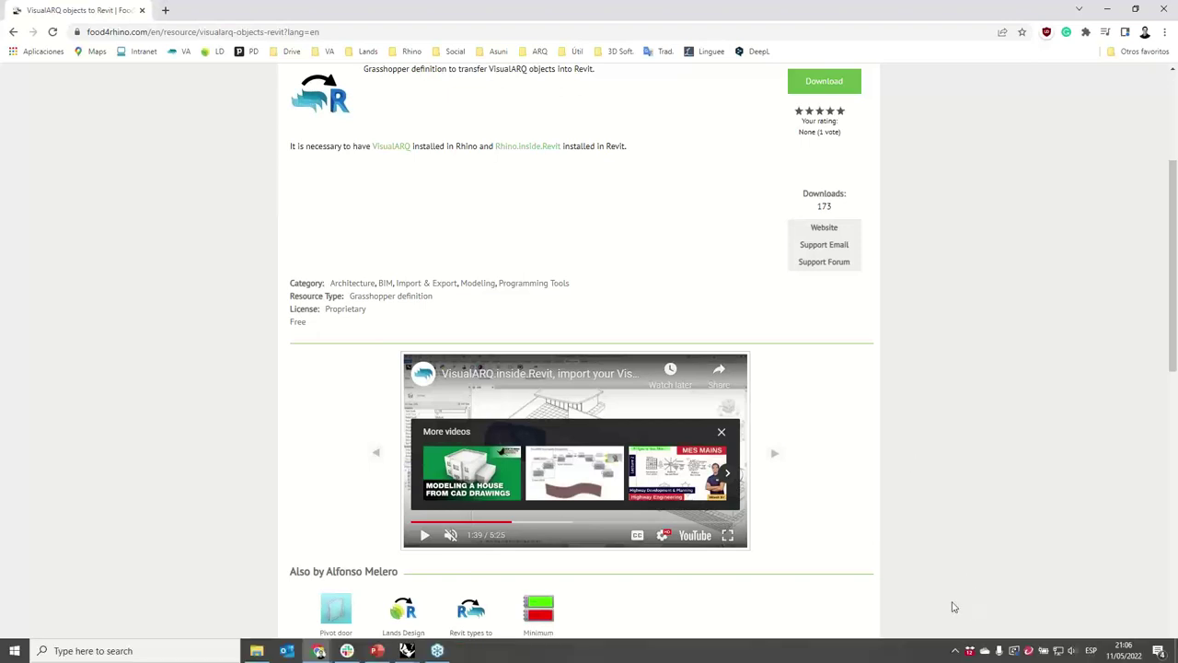
Switch to the webinar presentation in PowerPoint and select the closing Q & A slide, number 36.
{"action": "left_click", "coordinate": [379, 648]}
{"action": "left_click", "coordinate": [89, 599]}
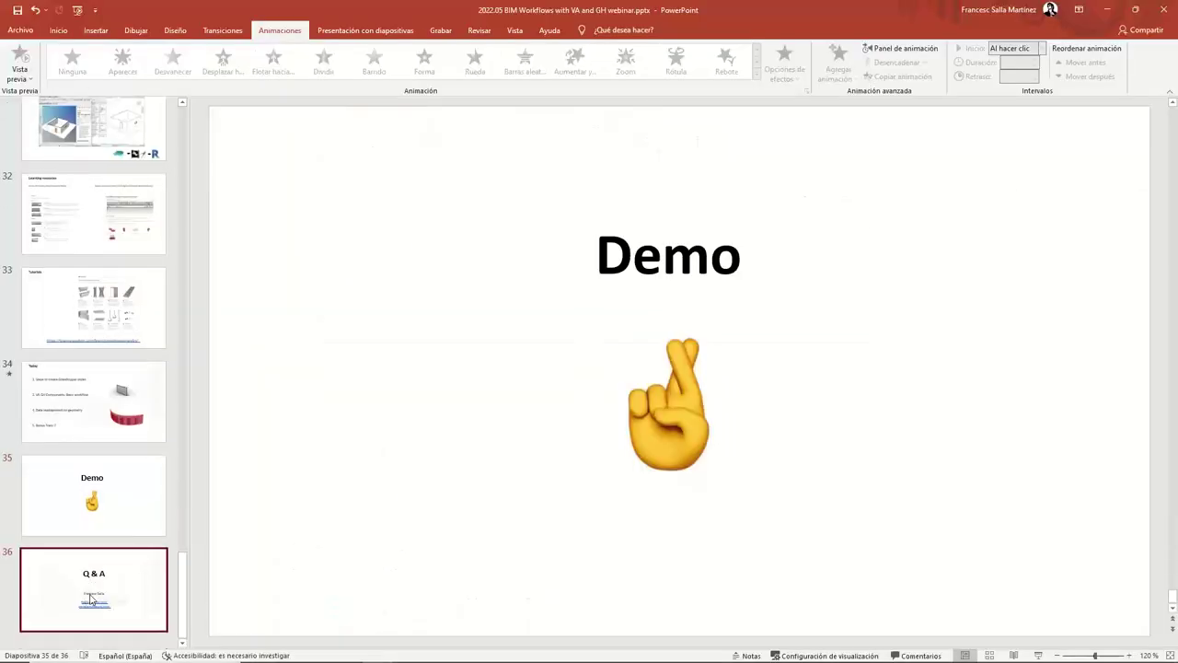